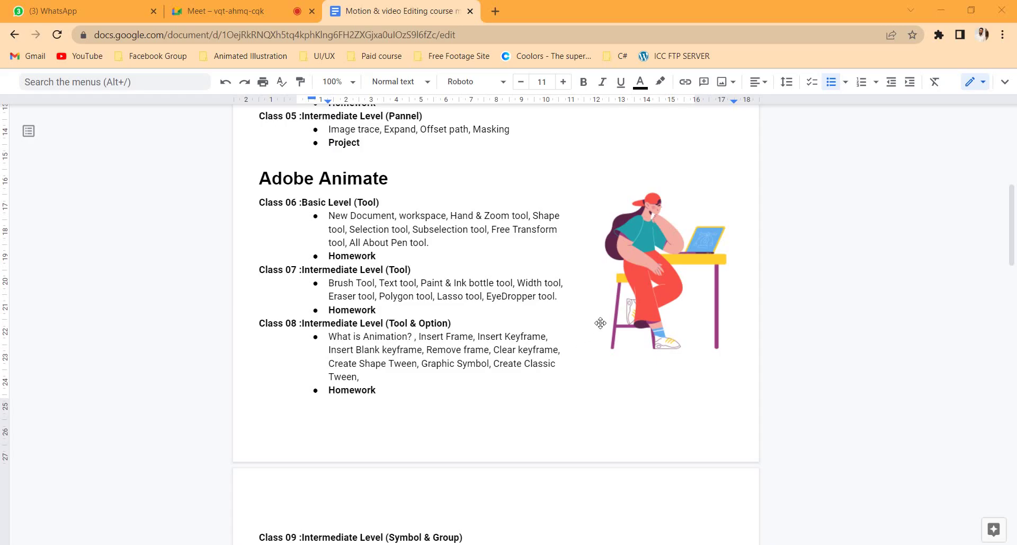
Review the Class 07 tool list in the Google Docs outline, then minimize Chrome to reveal Animate.
{"action": "scroll", "coordinate": [598, 323], "scroll_direction": "up", "scroll_amount": 2}
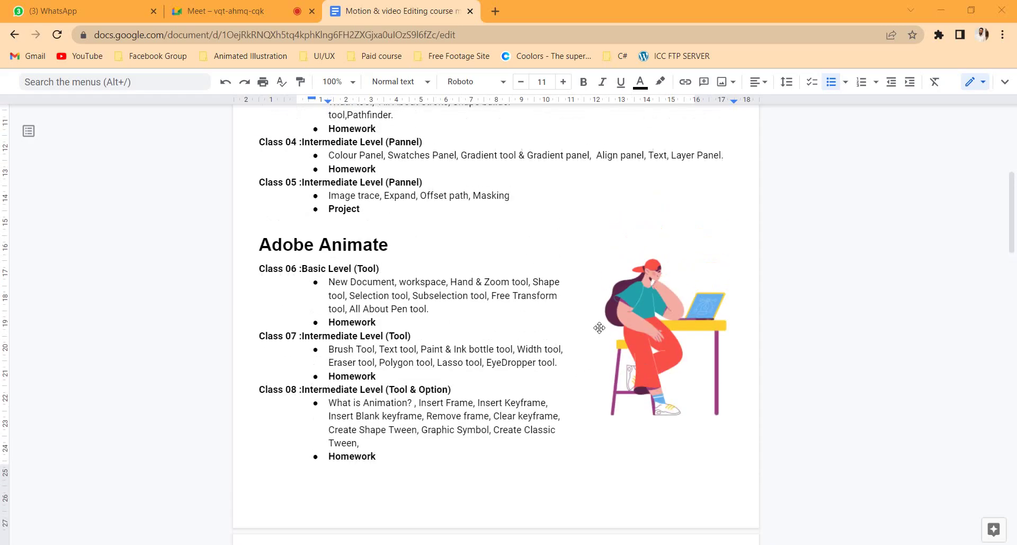
{"action": "scroll", "coordinate": [418, 308], "scroll_direction": "down", "scroll_amount": 2}
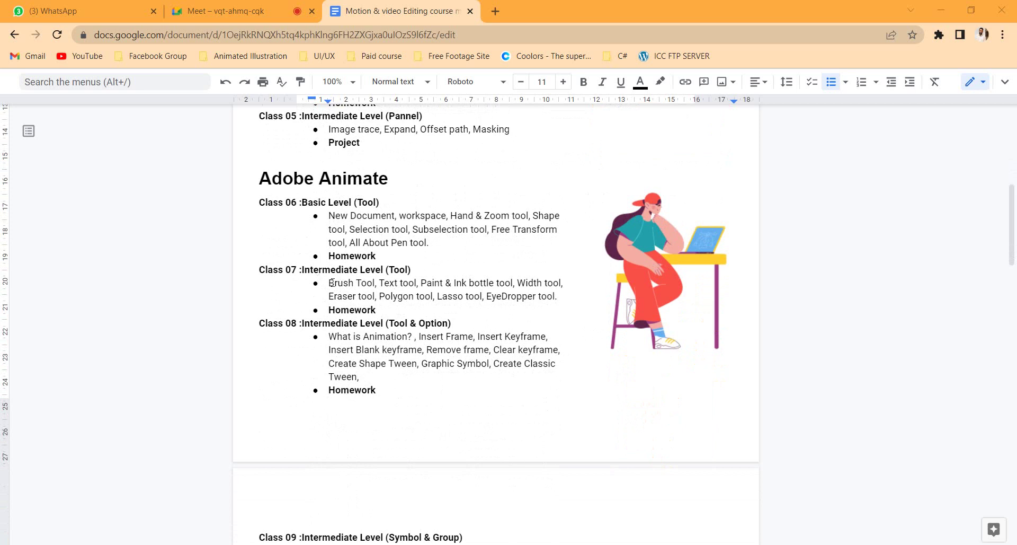
{"action": "left_click_drag", "start_coordinate": [325, 279], "coordinate": [563, 299]}
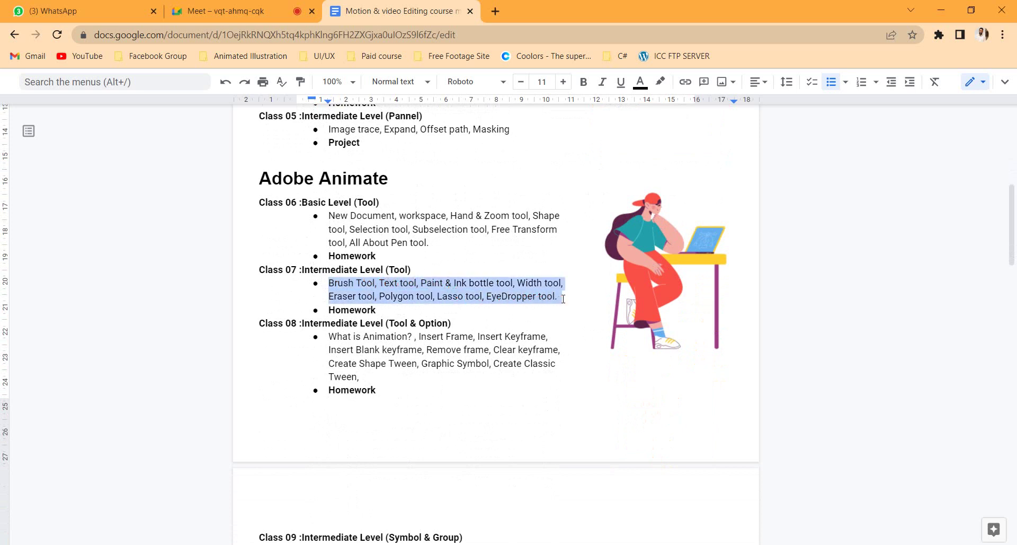
{"action": "left_click", "coordinate": [486, 307]}
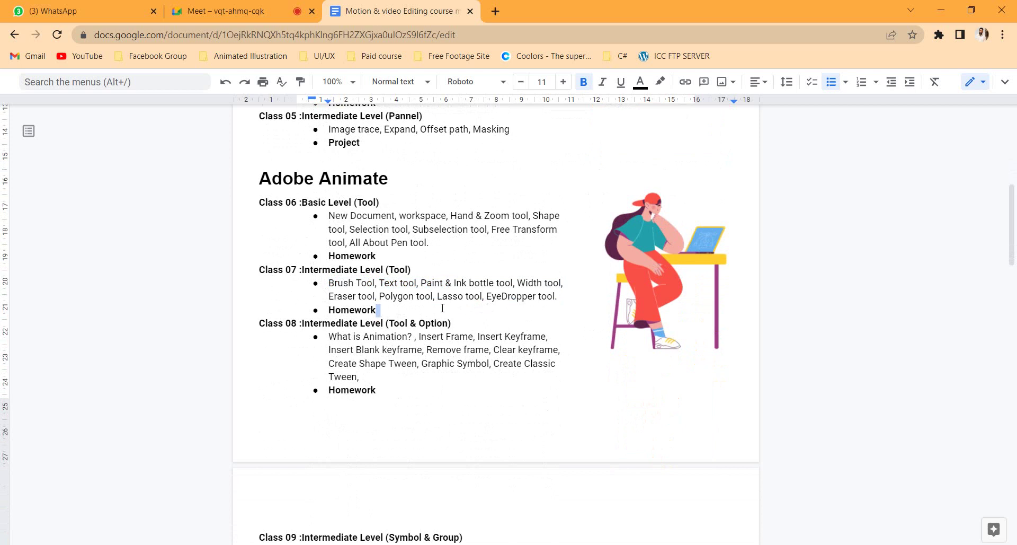
{"action": "left_click", "coordinate": [391, 306]}
{"action": "scroll", "coordinate": [391, 305], "scroll_direction": "up", "scroll_amount": 1}
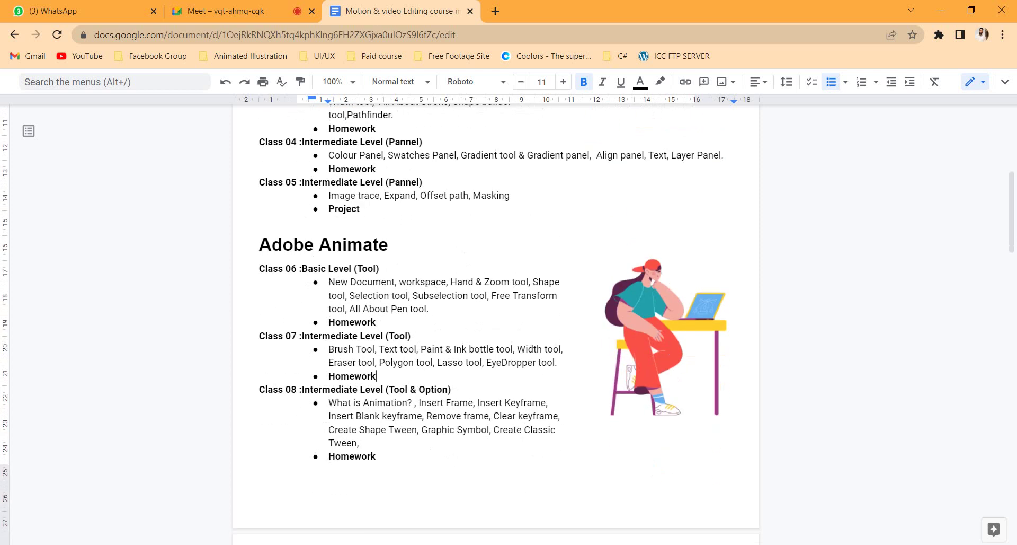
{"action": "left_click", "coordinate": [935, 12]}
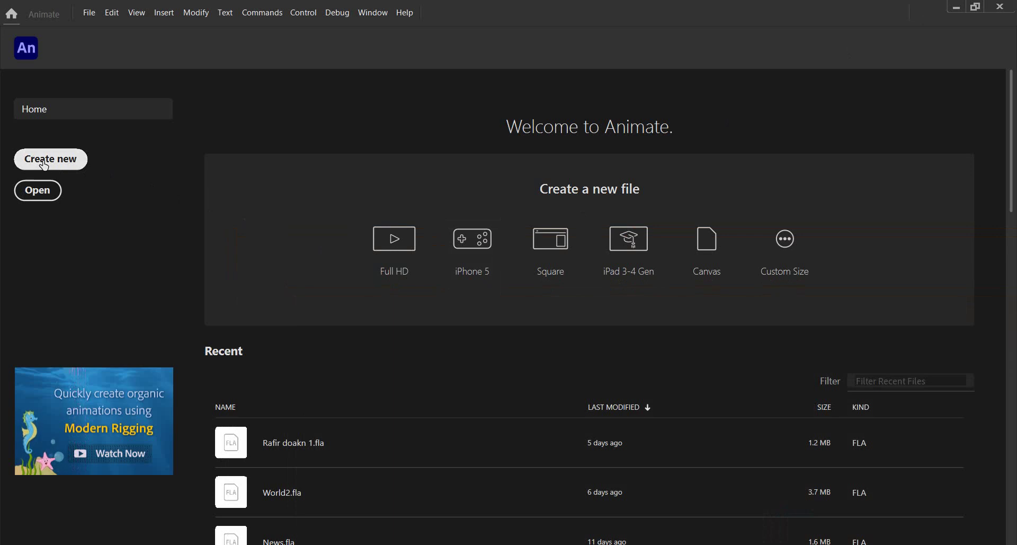
Create a new blank 1920×1080, 30 fps document from Animate's Welcome screen.
{"action": "left_click", "coordinate": [46, 165]}
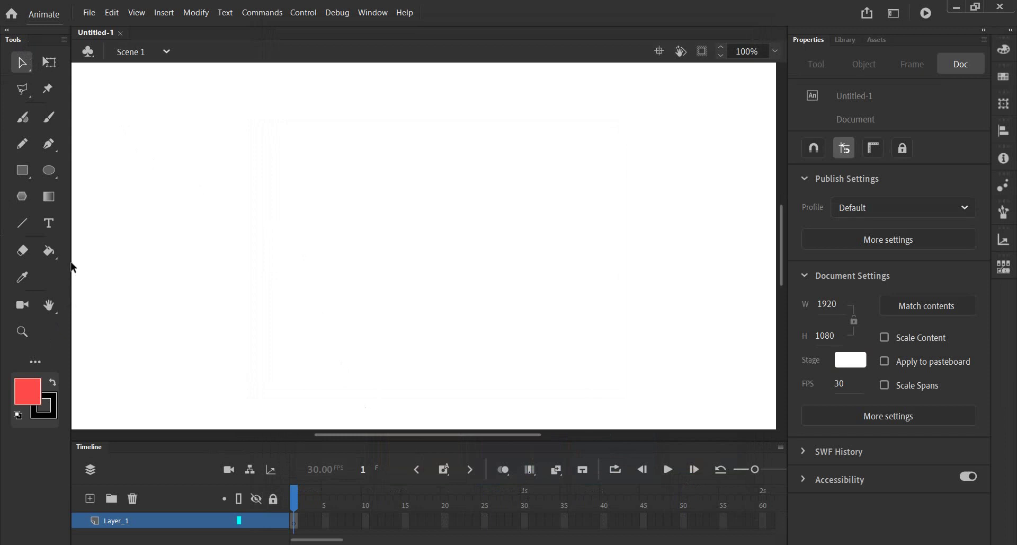
Narrow the Tools column, undock and redock Properties, and bring the empty Library panel forward.
{"action": "mouse_move", "coordinate": [71, 262]}
{"action": "left_mouse_down"}
{"action": "mouse_move", "coordinate": [50, 264]}
{"action": "mouse_move", "coordinate": [64, 262]}
{"action": "left_mouse_up"}
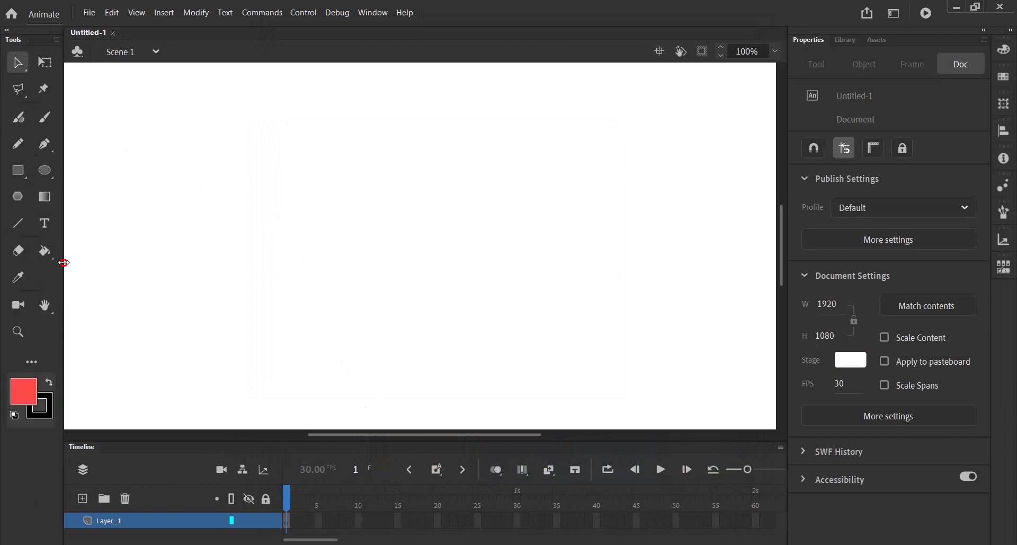
{"action": "left_click_drag", "start_coordinate": [814, 42], "coordinate": [449, 103]}
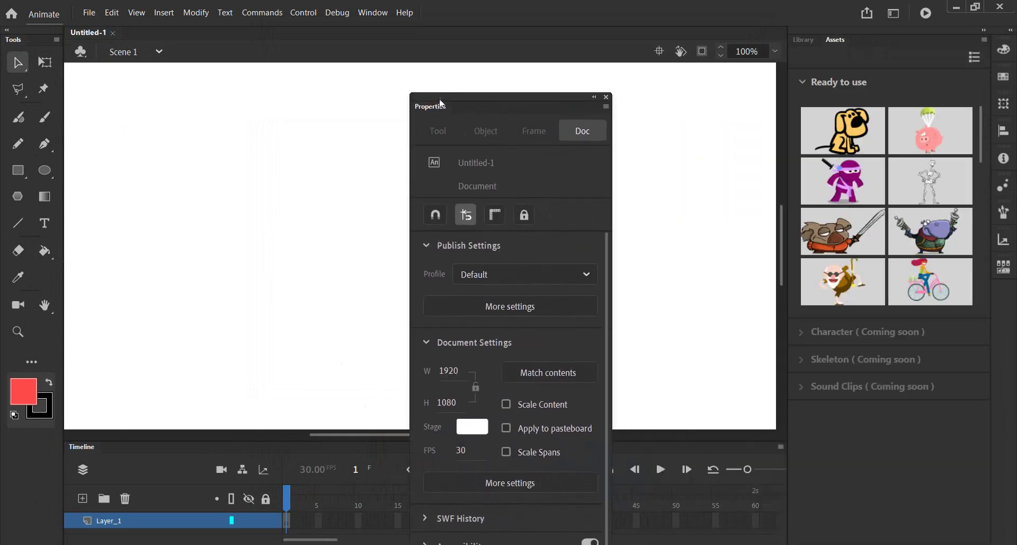
{"action": "mouse_move", "coordinate": [450, 103]}
{"action": "left_mouse_down"}
{"action": "mouse_move", "coordinate": [682, 79]}
{"action": "mouse_move", "coordinate": [808, 46]}
{"action": "mouse_move", "coordinate": [804, 38]}
{"action": "mouse_move", "coordinate": [875, 43]}
{"action": "left_mouse_up"}
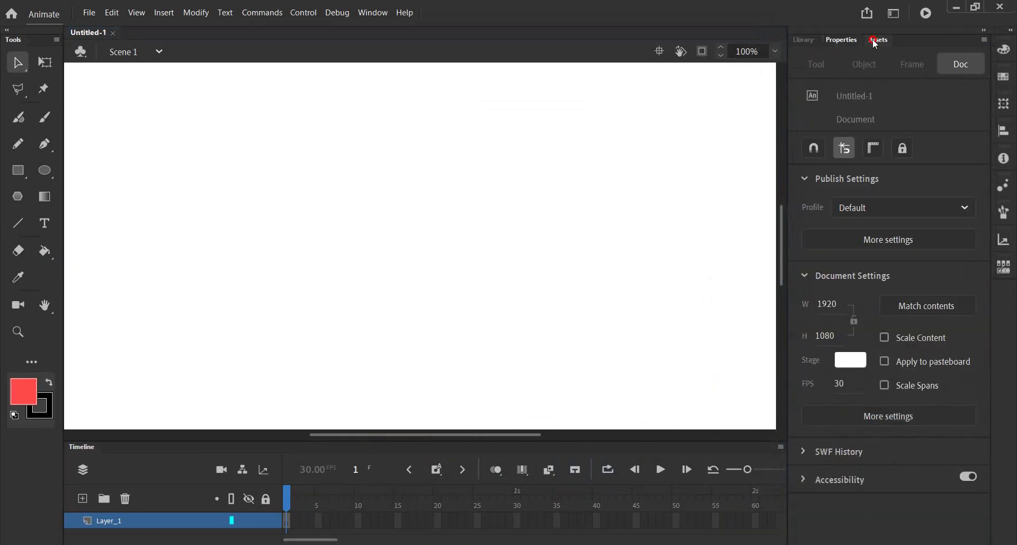
{"action": "left_click", "coordinate": [877, 39]}
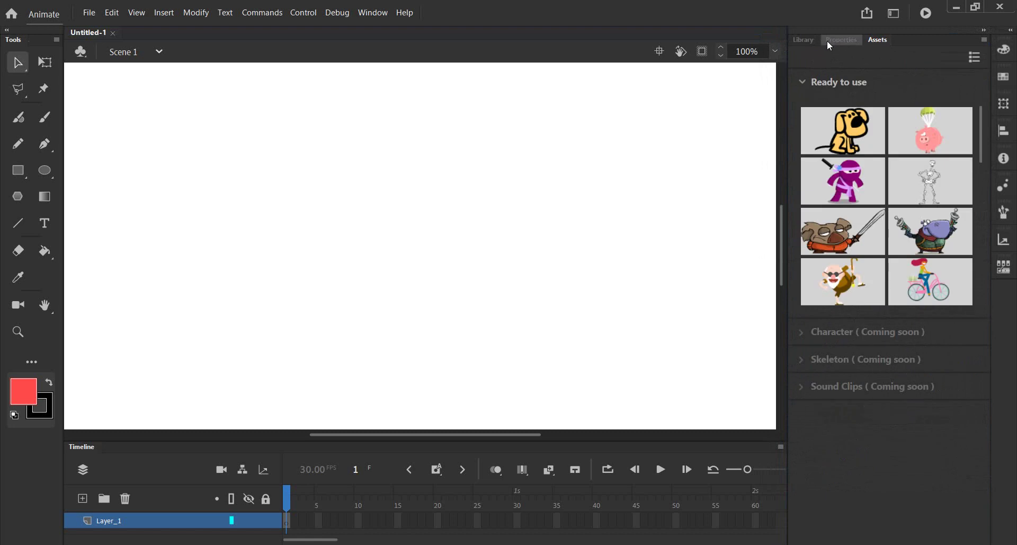
{"action": "left_click", "coordinate": [805, 40]}
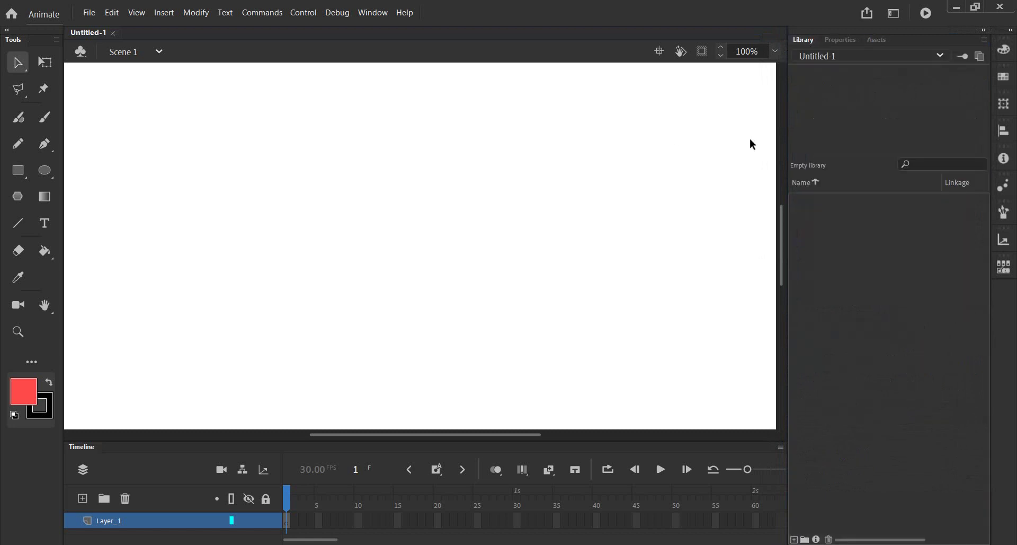
{"action": "left_click_drag", "start_coordinate": [803, 40], "coordinate": [855, 50]}
Switch the right-side panel back to the document Properties.
{"action": "left_click", "coordinate": [810, 40]}
{"action": "left_click", "coordinate": [841, 41]}
{"action": "left_click", "coordinate": [807, 43]}
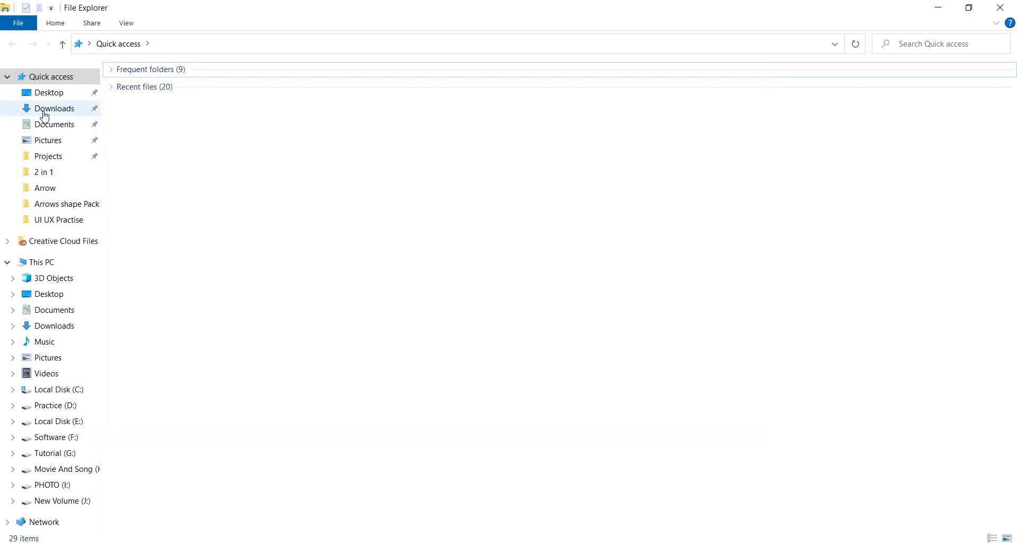
Locate cartoon_car_drawing_tutorial.png in Downloads, then return to the Animate document.
{"action": "left_click", "coordinate": [54, 109]}
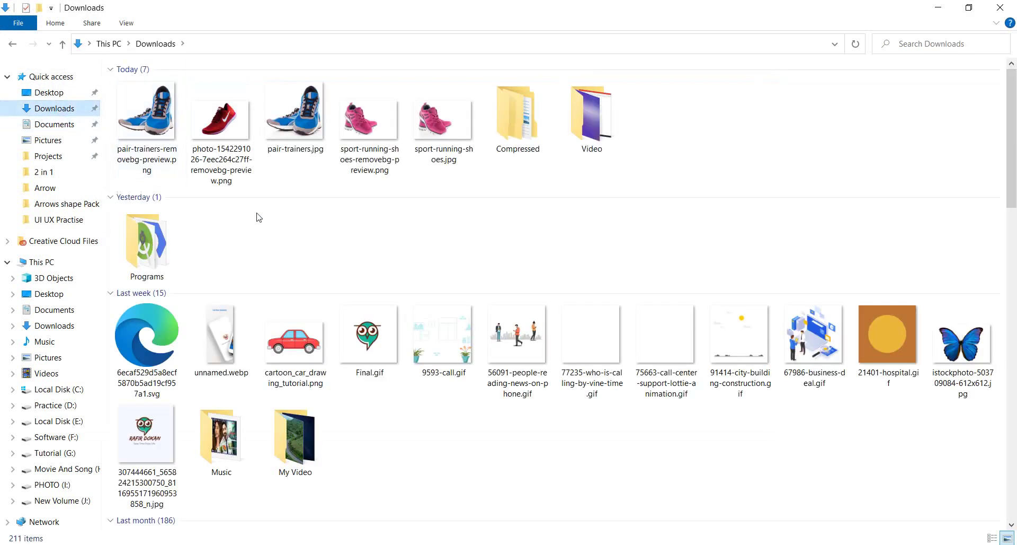
{"action": "left_click_drag", "start_coordinate": [295, 352], "coordinate": [405, 345]}
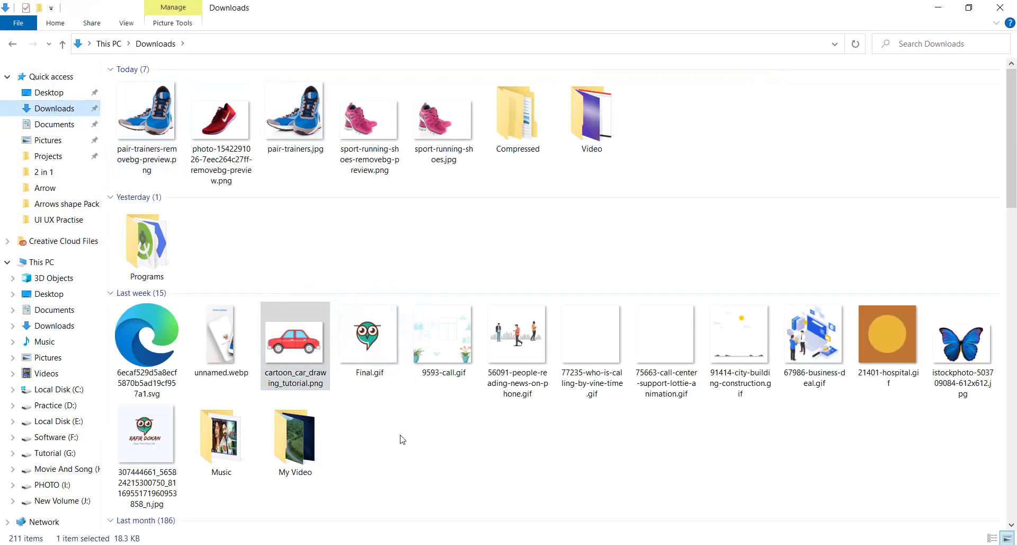
{"action": "key", "text": "alt+Tab"}
{"action": "scroll", "coordinate": [224, 231], "scroll_direction": "up", "scroll_amount": 2}
{"action": "scroll", "coordinate": [287, 247], "scroll_direction": "down", "scroll_amount": 1}
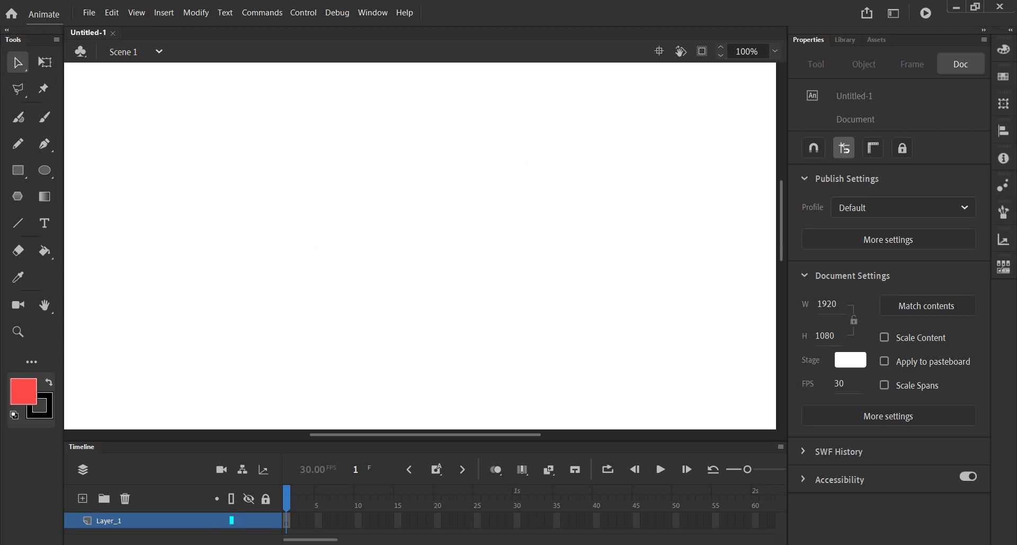
{"action": "key", "text": "alt+Tab"}
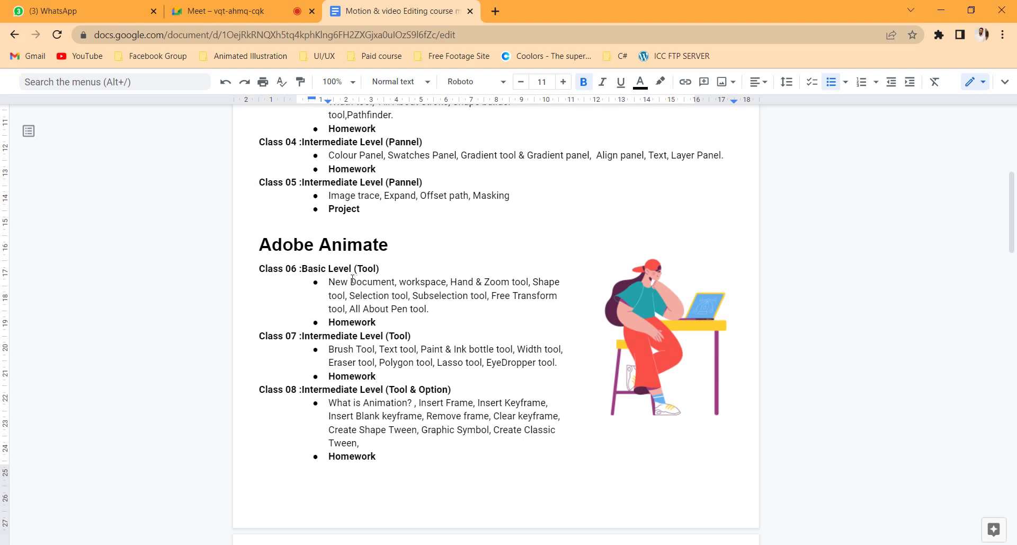
{"action": "left_click_drag", "start_coordinate": [328, 350], "coordinate": [567, 363]}
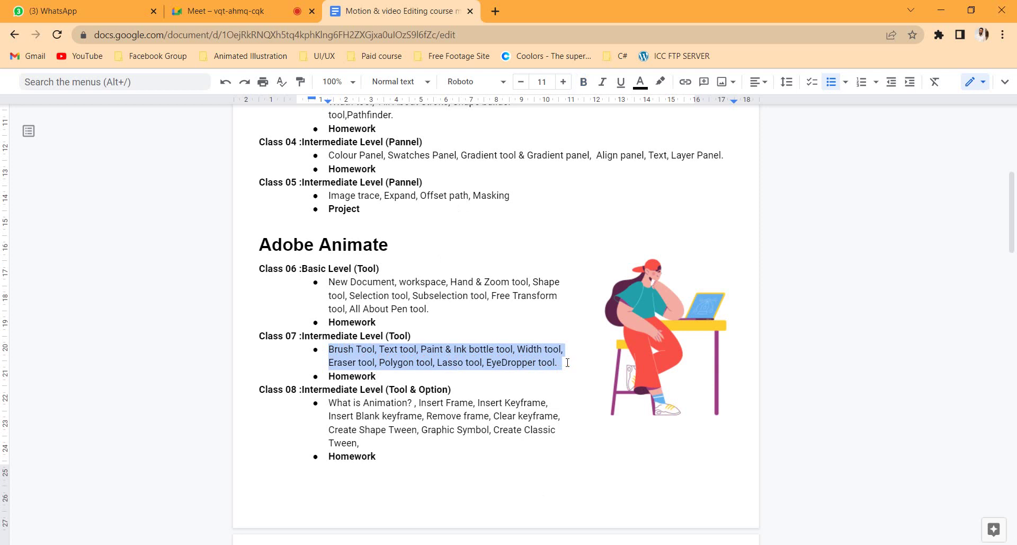
{"action": "left_click", "coordinate": [501, 361]}
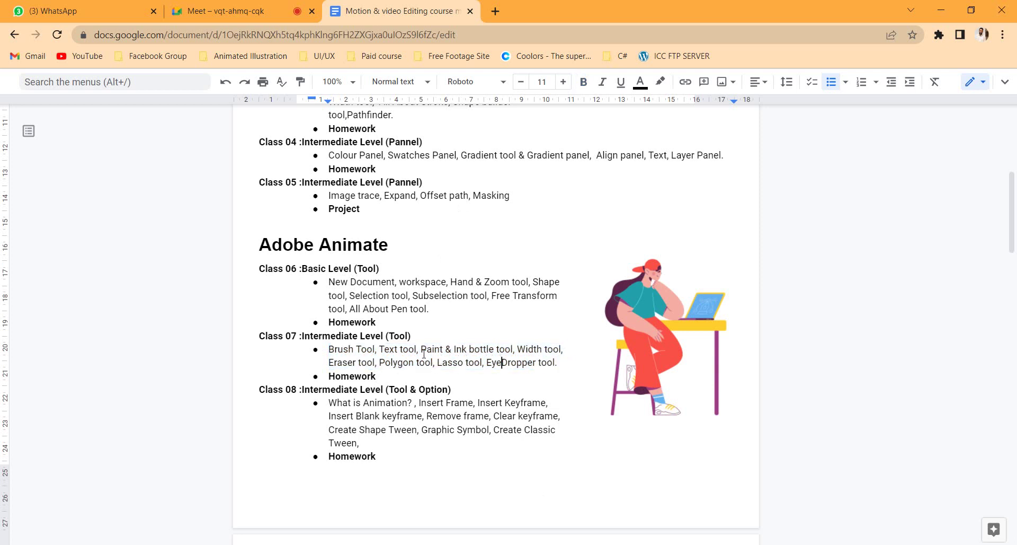
{"action": "left_click_drag", "start_coordinate": [419, 349], "coordinate": [498, 349]}
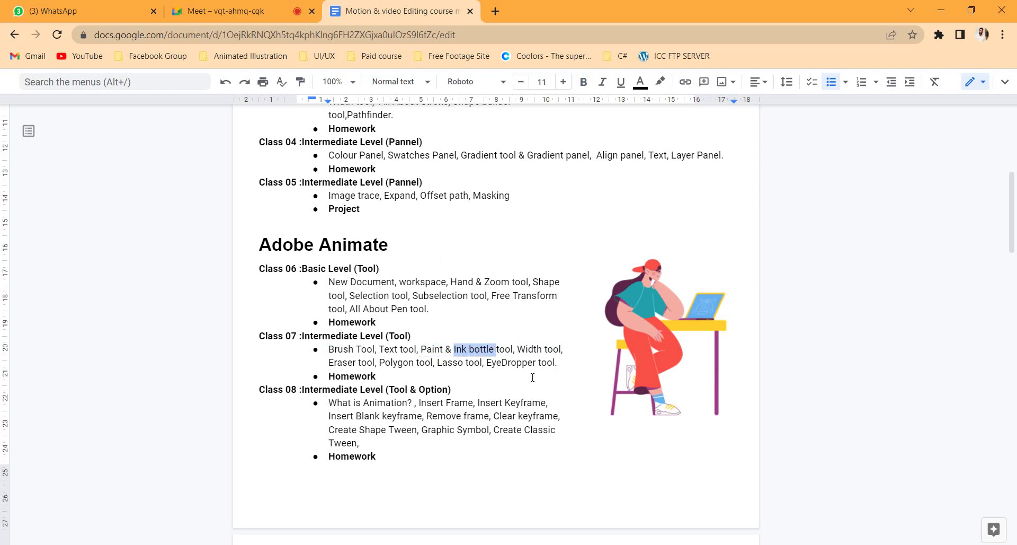
{"action": "left_click", "coordinate": [394, 245]}
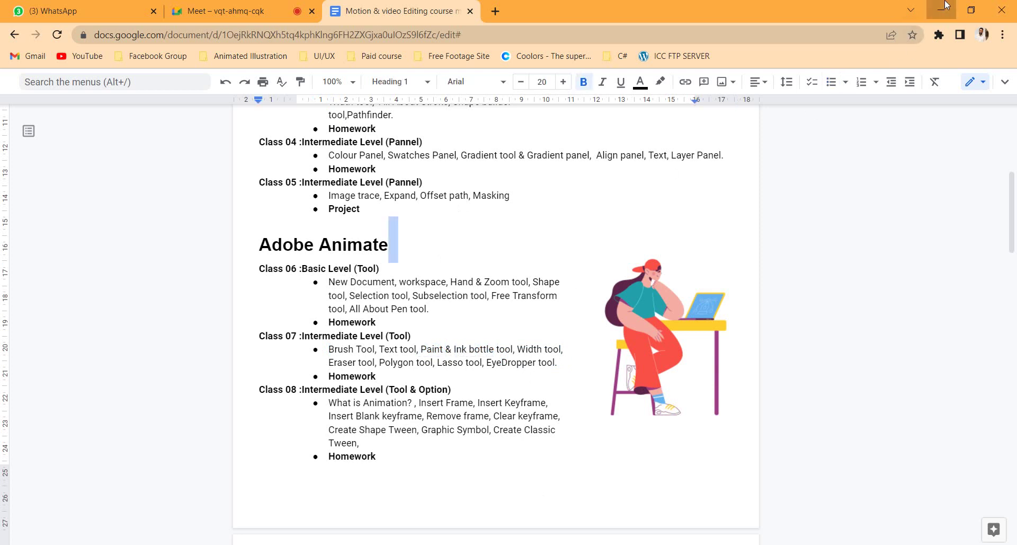
{"action": "left_click", "coordinate": [940, 9]}
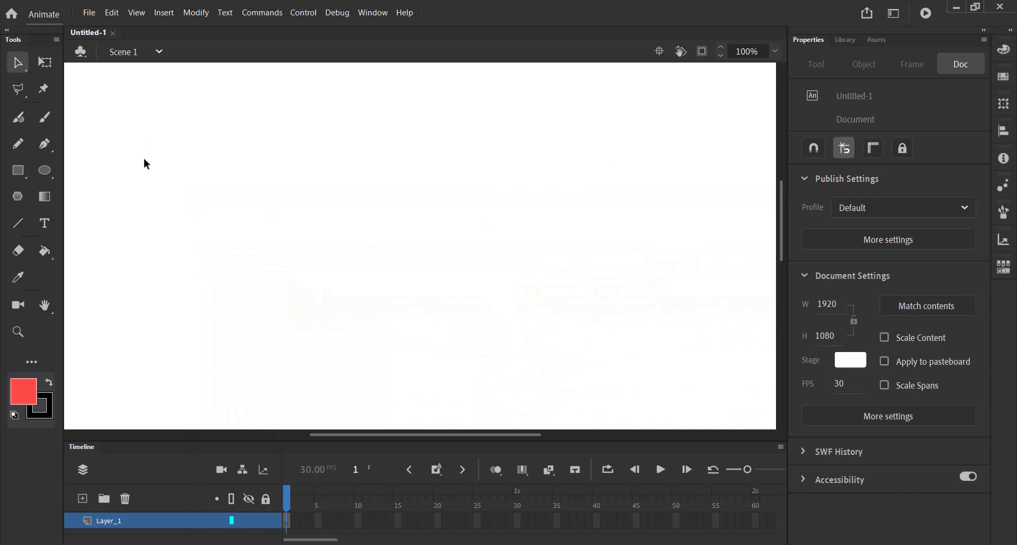
Draw a red, black-outlined rectangle of about 287 × 252 in the upper-left stage, then select it whole.
{"action": "left_click", "coordinate": [19, 170]}
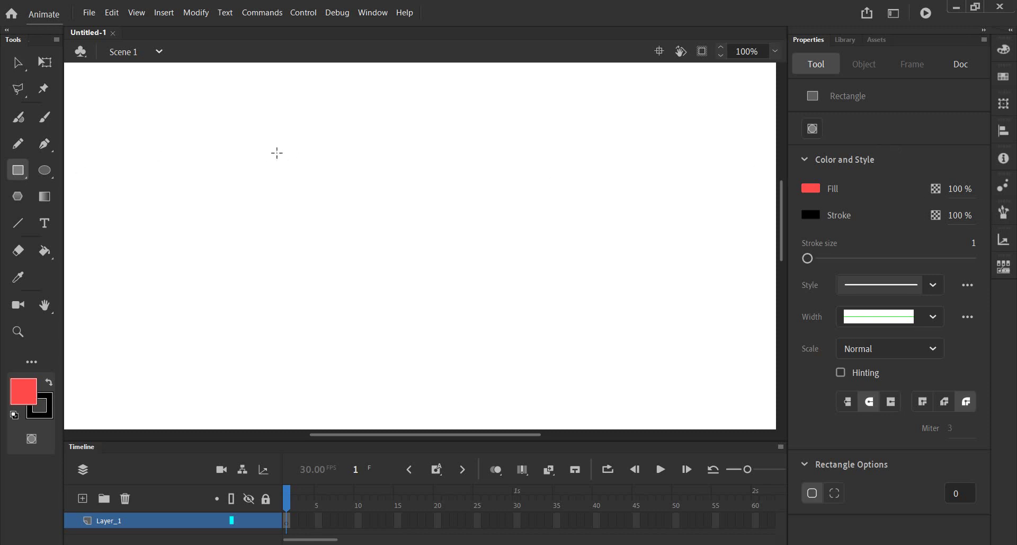
{"action": "left_click_drag", "start_coordinate": [260, 131], "coordinate": [451, 298]}
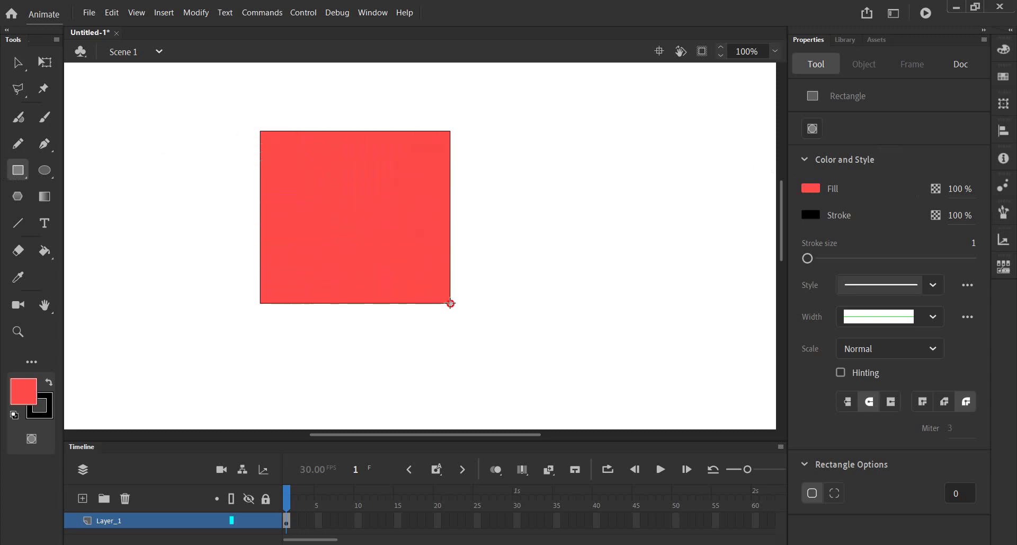
{"action": "left_click", "coordinate": [15, 63]}
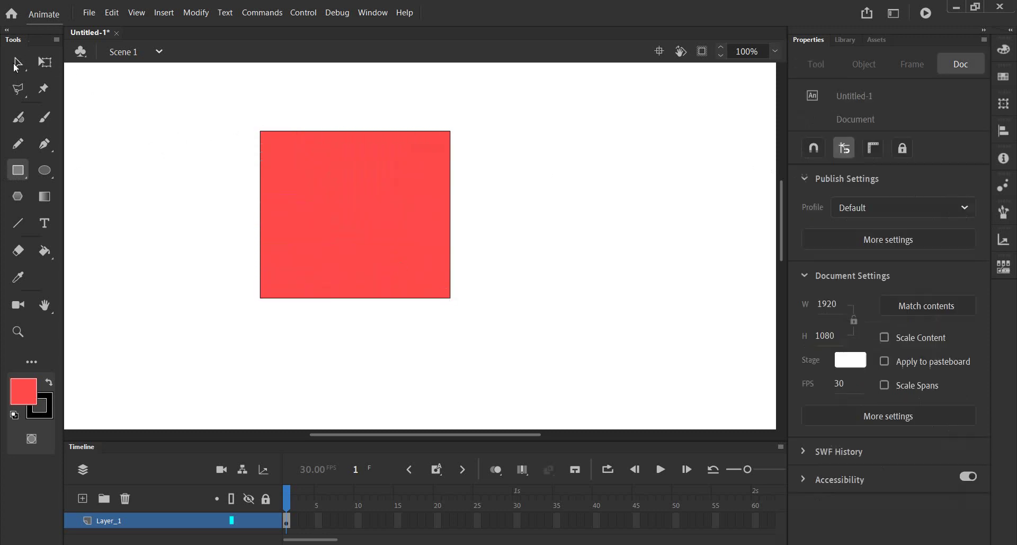
{"action": "double_click", "coordinate": [372, 214]}
{"action": "left_click", "coordinate": [379, 123]}
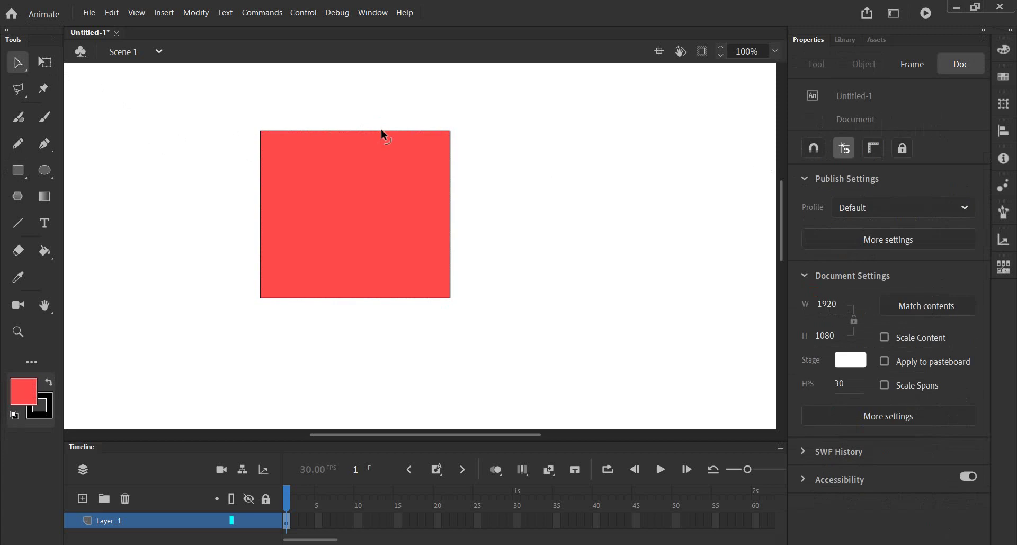
{"action": "double_click", "coordinate": [412, 192]}
Thicken the rectangle's outline and drag its left edge outward into a curve.
{"action": "left_click", "coordinate": [810, 356]}
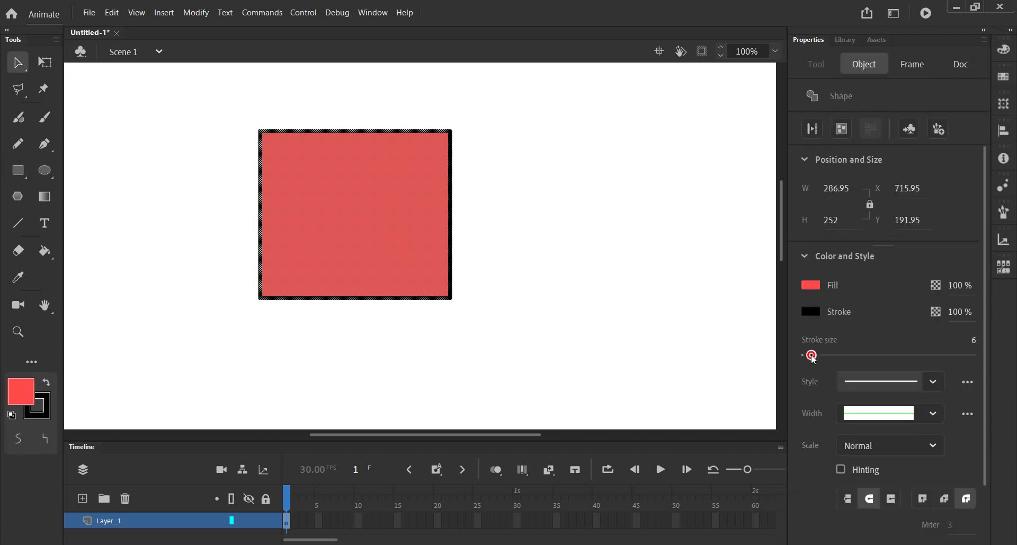
{"action": "left_click", "coordinate": [611, 213]}
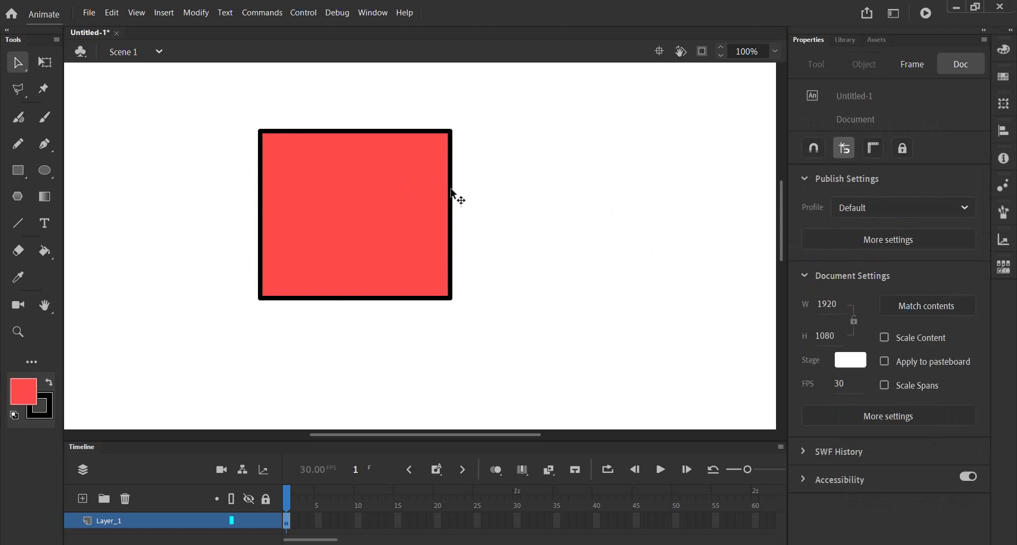
{"action": "left_click_drag", "start_coordinate": [454, 197], "coordinate": [456, 200]}
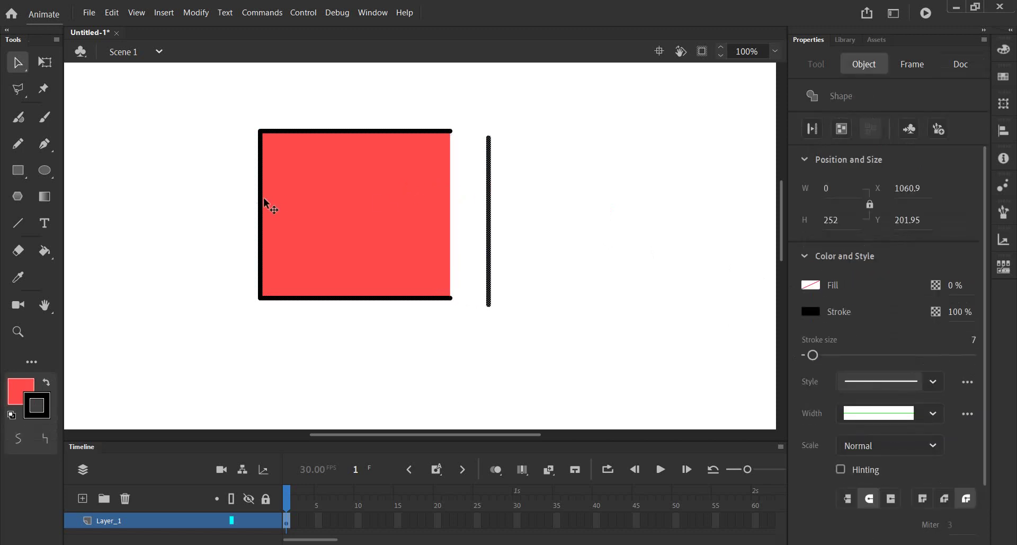
{"action": "left_click_drag", "start_coordinate": [261, 207], "coordinate": [222, 208]}
Undo the curve to restore the closed outline, then select only the square's red fill.
{"action": "key", "text": "ctrl+z"}
{"action": "key", "text": "ctrl+z"}
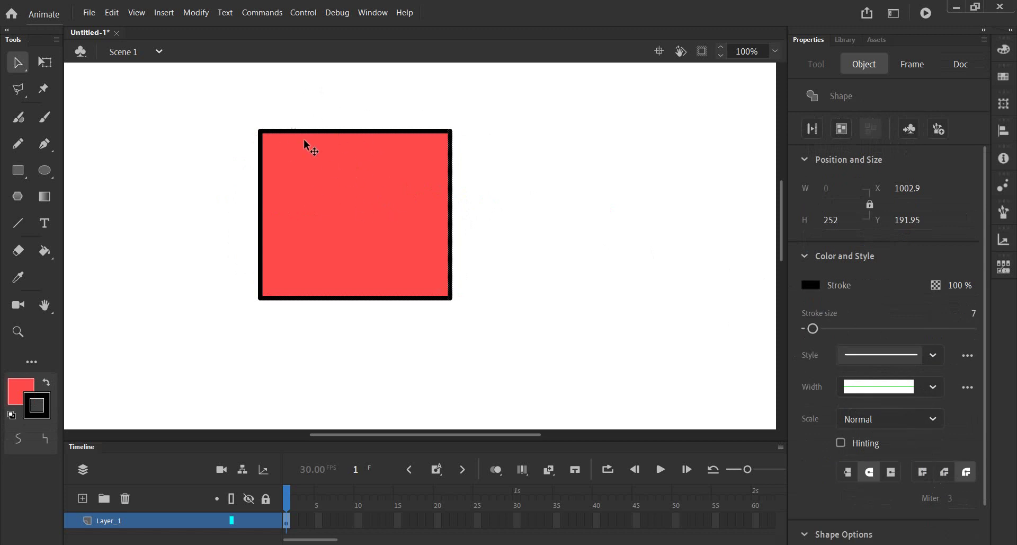
{"action": "double_click", "coordinate": [328, 186]}
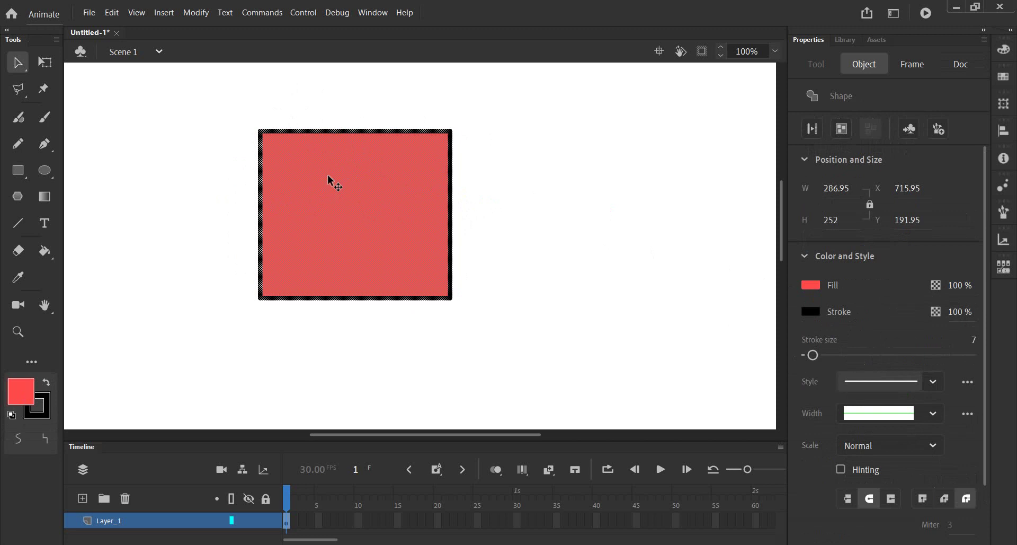
{"action": "left_click", "coordinate": [538, 193]}
{"action": "left_click", "coordinate": [350, 184]}
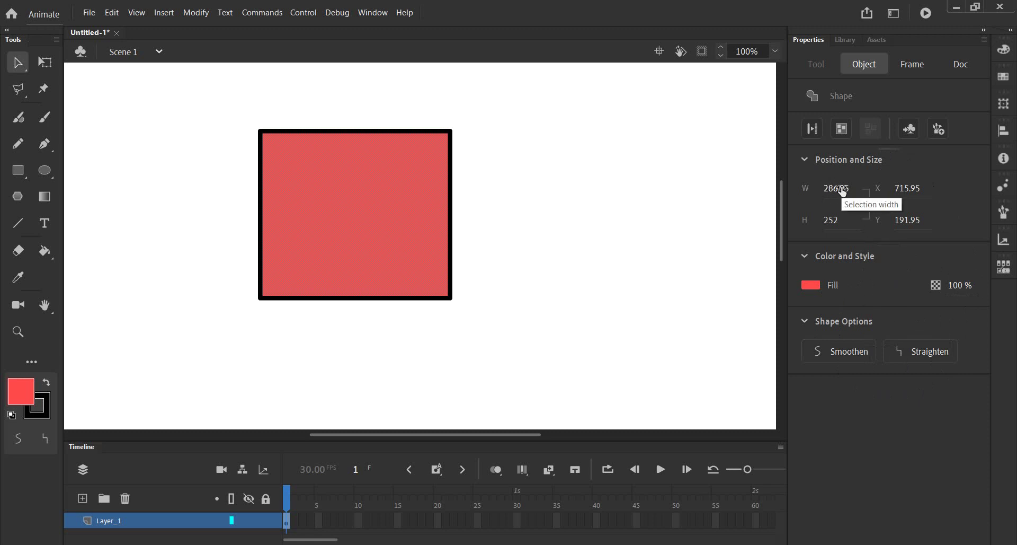
{"action": "left_click_drag", "start_coordinate": [845, 192], "coordinate": [815, 190]}
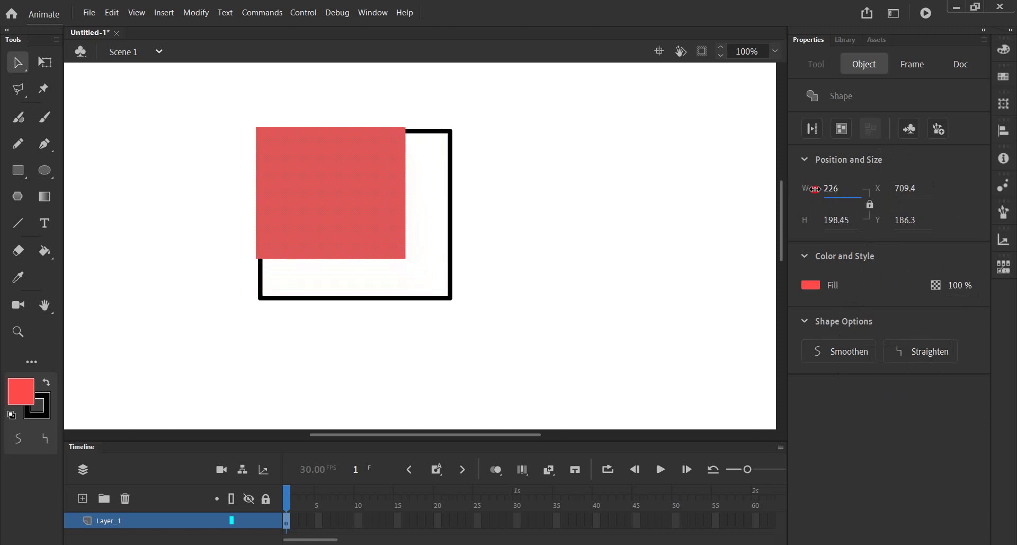
{"action": "mouse_move", "coordinate": [815, 189]}
{"action": "left_mouse_down"}
{"action": "mouse_move", "coordinate": [866, 201]}
{"action": "mouse_move", "coordinate": [838, 228]}
{"action": "left_mouse_up"}
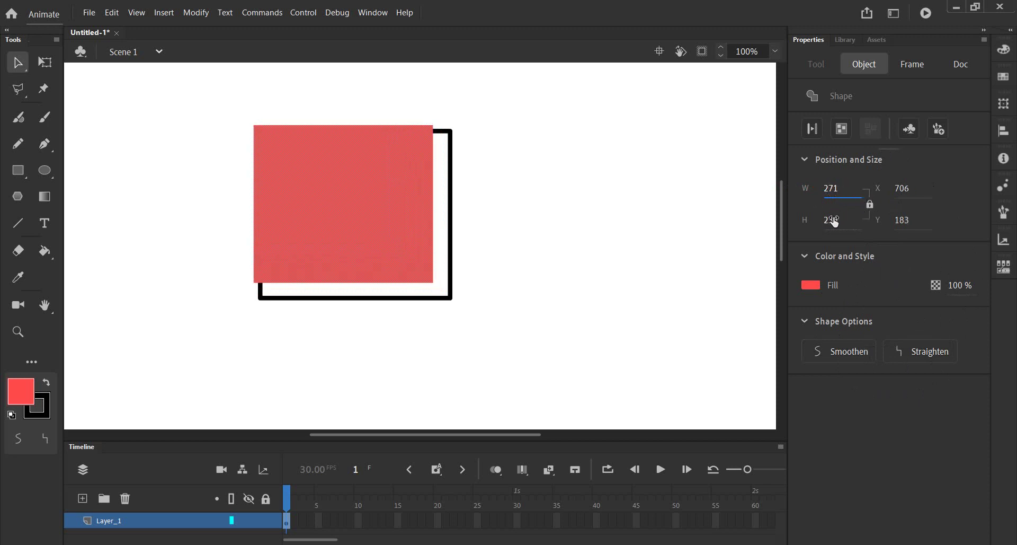
{"action": "mouse_move", "coordinate": [836, 189]}
{"action": "left_mouse_down"}
{"action": "mouse_move", "coordinate": [750, 183]}
{"action": "mouse_move", "coordinate": [864, 206]}
{"action": "left_mouse_up"}
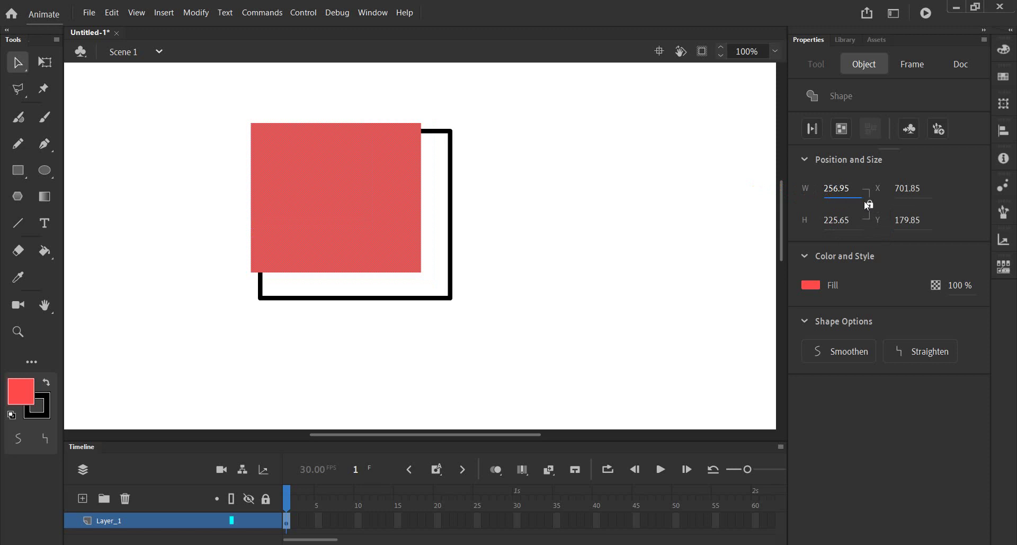
{"action": "left_click_drag", "start_coordinate": [828, 187], "coordinate": [829, 187]}
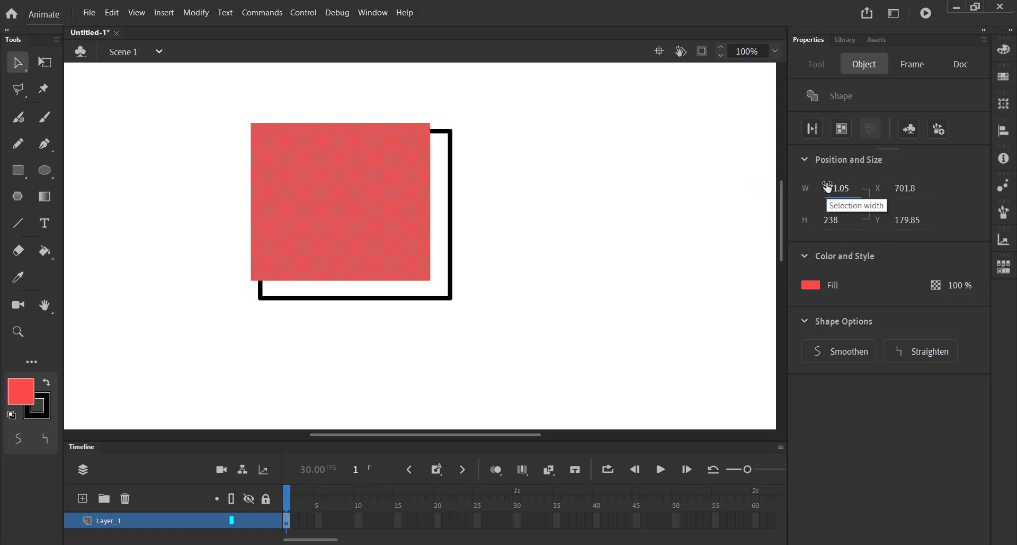
{"action": "key", "text": "ctrl+z"}
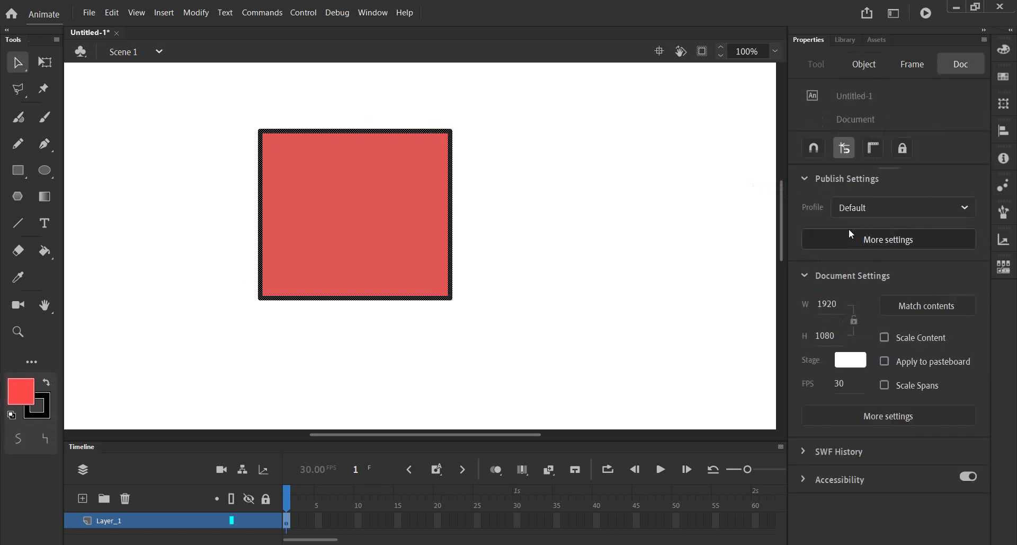
{"action": "left_click", "coordinate": [478, 222]}
{"action": "left_click", "coordinate": [344, 205]}
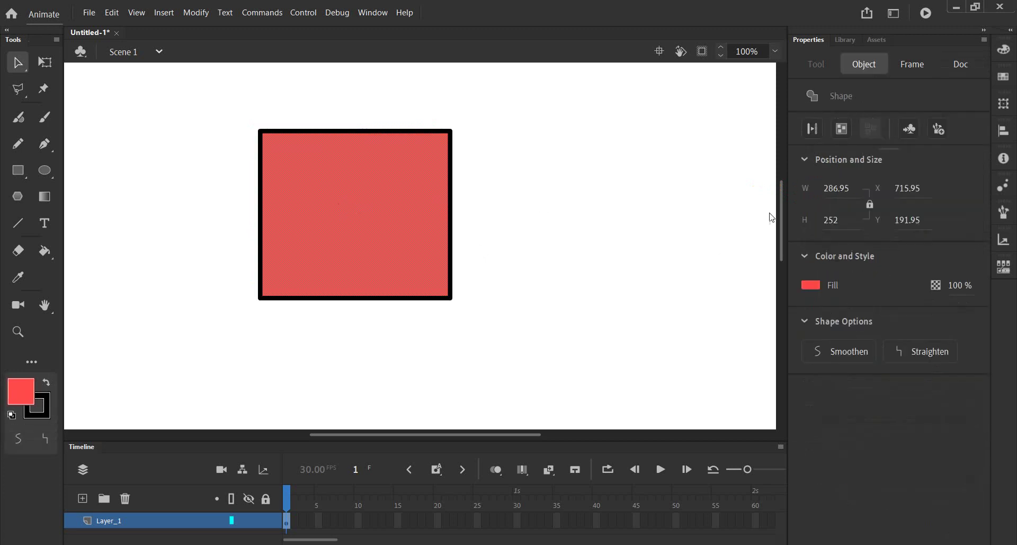
{"action": "left_click", "coordinate": [870, 203]}
{"action": "left_click", "coordinate": [837, 188]}
{"action": "type", "text": "257"}
{"action": "key", "text": "Return"}
{"action": "mouse_move", "coordinate": [809, 188]}
{"action": "left_mouse_down"}
{"action": "mouse_move", "coordinate": [756, 186]}
{"action": "mouse_move", "coordinate": [824, 191]}
{"action": "mouse_move", "coordinate": [666, 188]}
{"action": "mouse_move", "coordinate": [792, 196]}
{"action": "left_mouse_up"}
{"action": "mouse_move", "coordinate": [833, 224]}
{"action": "left_mouse_down"}
{"action": "mouse_move", "coordinate": [719, 206]}
{"action": "mouse_move", "coordinate": [802, 212]}
{"action": "left_mouse_up"}
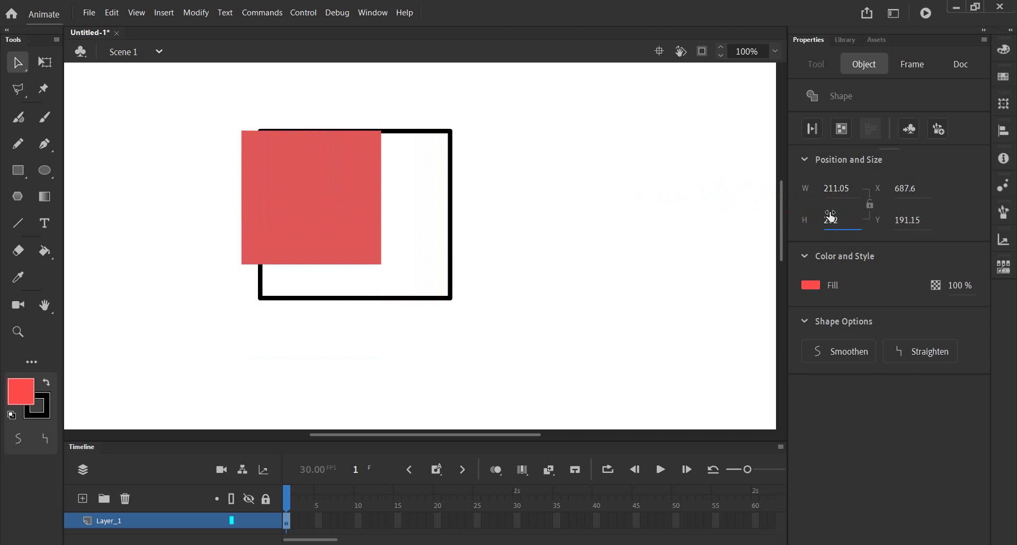
{"action": "key", "text": "ctrl+z"}
{"action": "key", "text": "ctrl+z"}
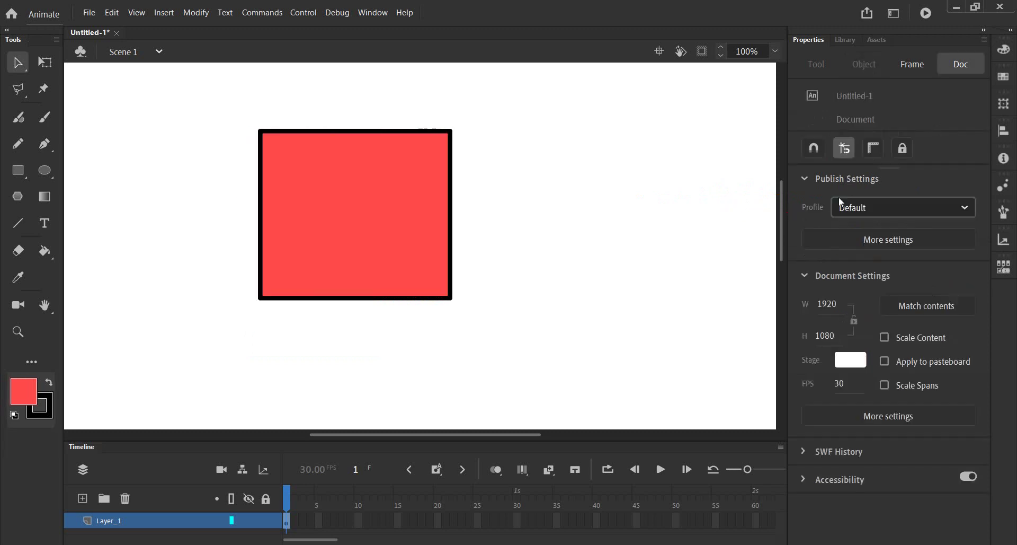
Lower the square's red fill alpha to 26% so it shows pale pink.
{"action": "left_click", "coordinate": [385, 220]}
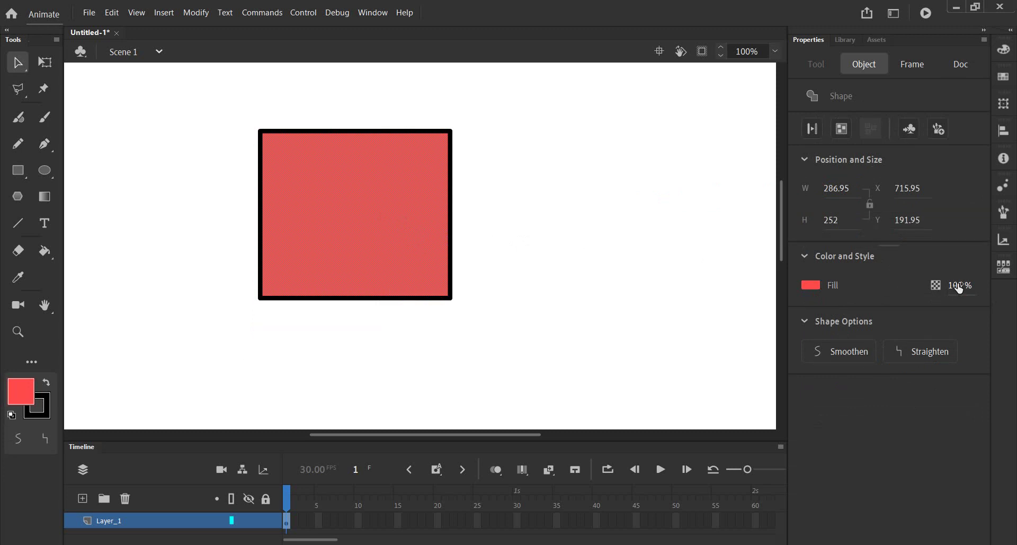
{"action": "left_click_drag", "start_coordinate": [958, 288], "coordinate": [905, 281]}
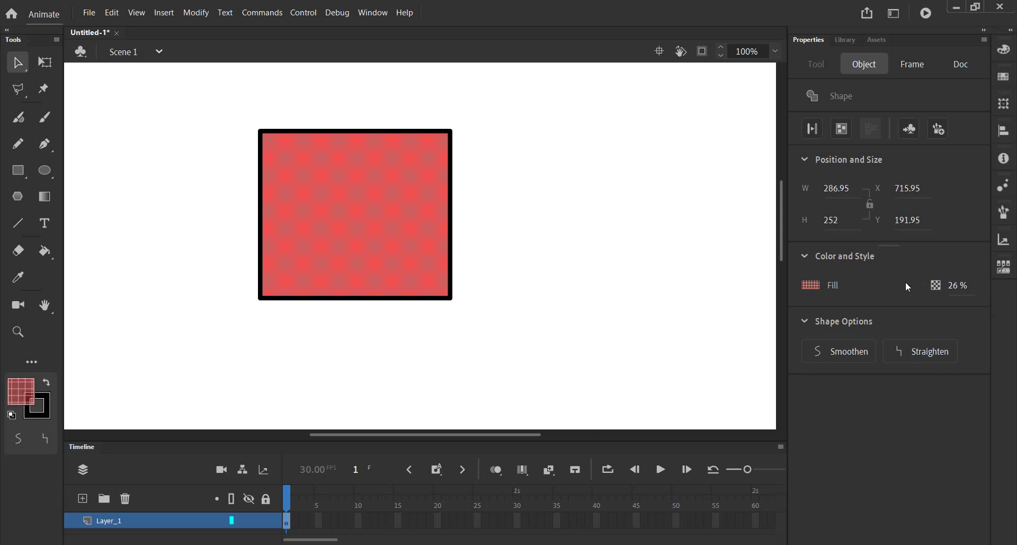
{"action": "left_click", "coordinate": [613, 215]}
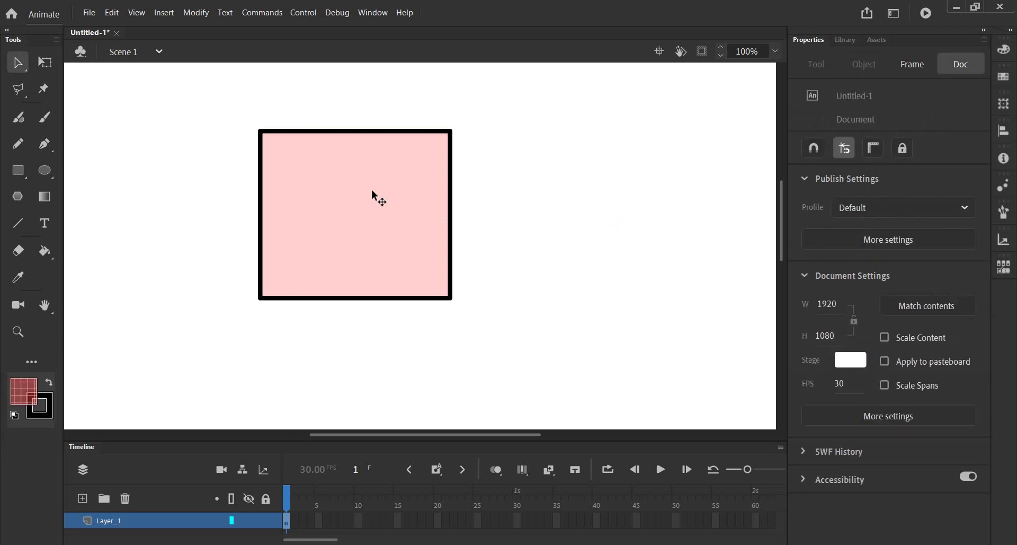
Select the whole pink square with its outline and move it right and down.
{"action": "left_click", "coordinate": [373, 164]}
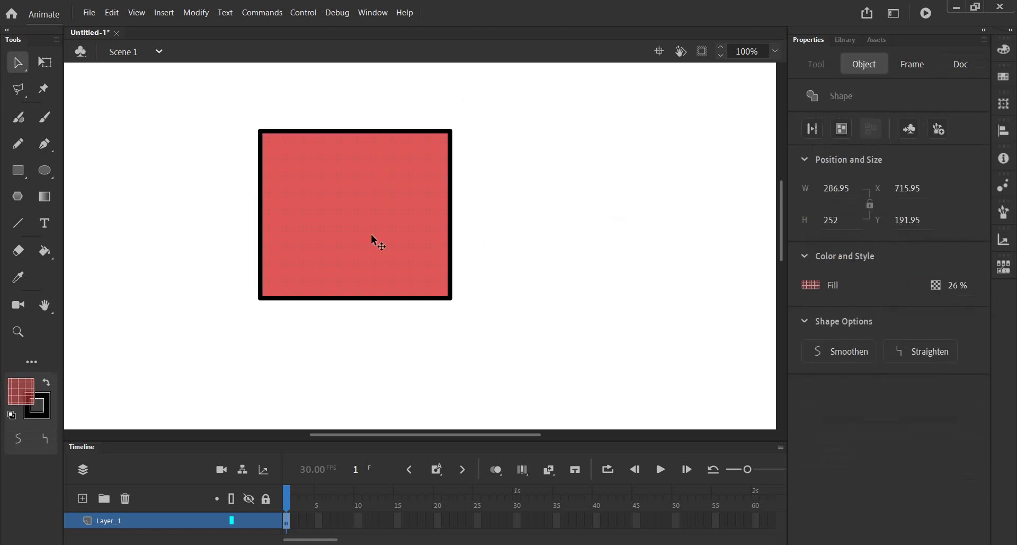
{"action": "left_click_drag", "start_coordinate": [214, 109], "coordinate": [506, 360]}
{"action": "left_click_drag", "start_coordinate": [423, 233], "coordinate": [531, 260]}
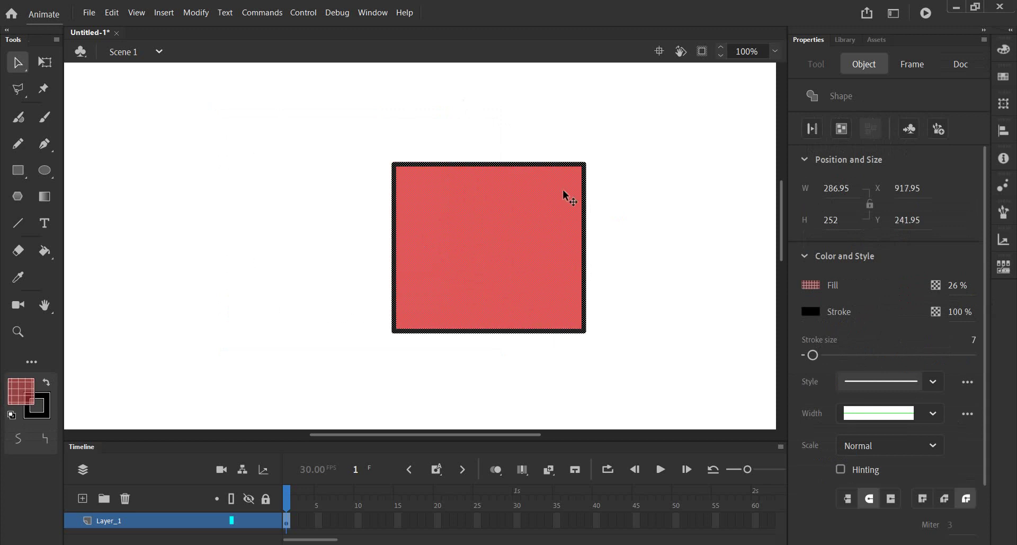
{"action": "left_click", "coordinate": [240, 181]}
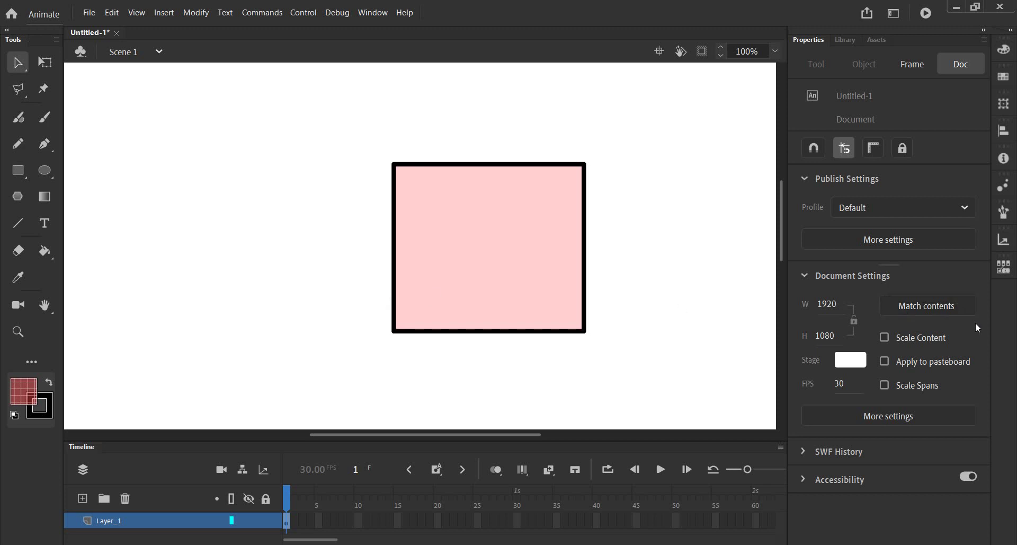
Move the square back up-left to X 834.95, enlarge the timeline, and add a layer.
{"action": "left_click", "coordinate": [488, 220]}
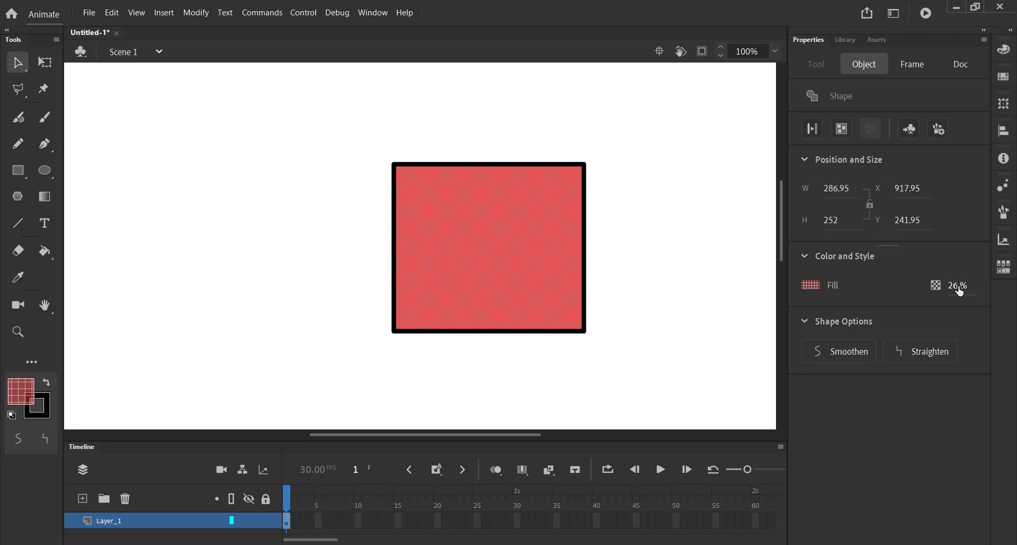
{"action": "left_click_drag", "start_coordinate": [371, 113], "coordinate": [647, 418]}
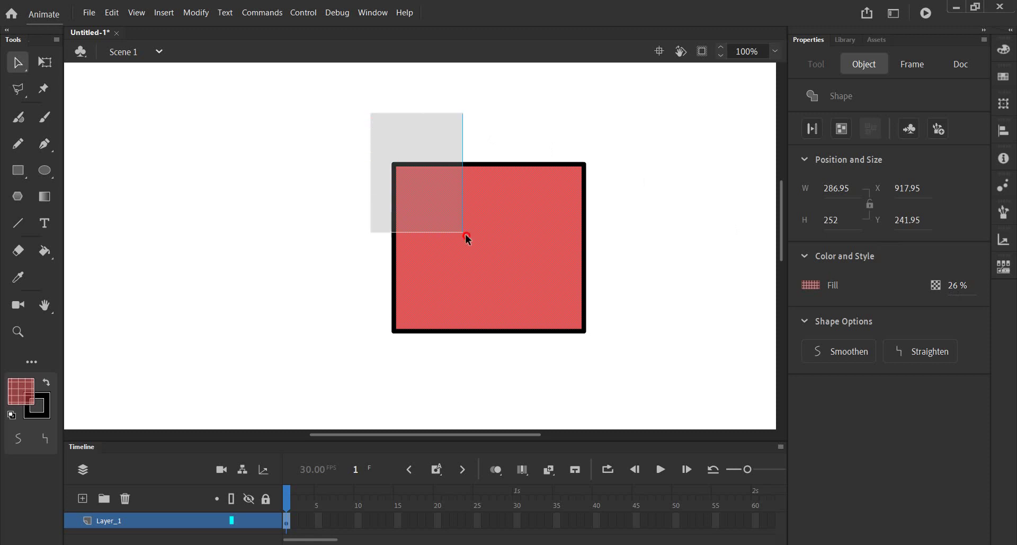
{"action": "left_click_drag", "start_coordinate": [497, 244], "coordinate": [442, 211]}
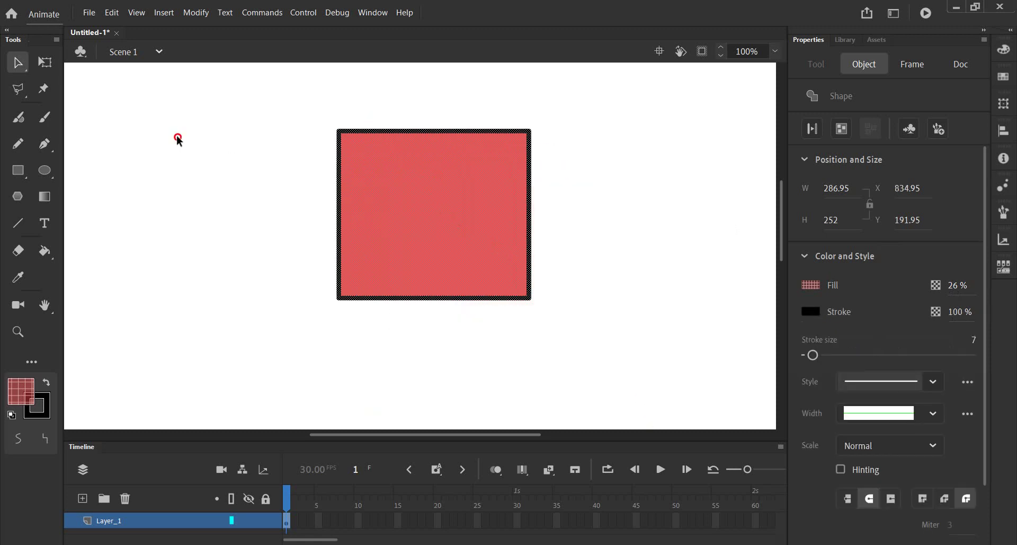
{"action": "left_click", "coordinate": [177, 134]}
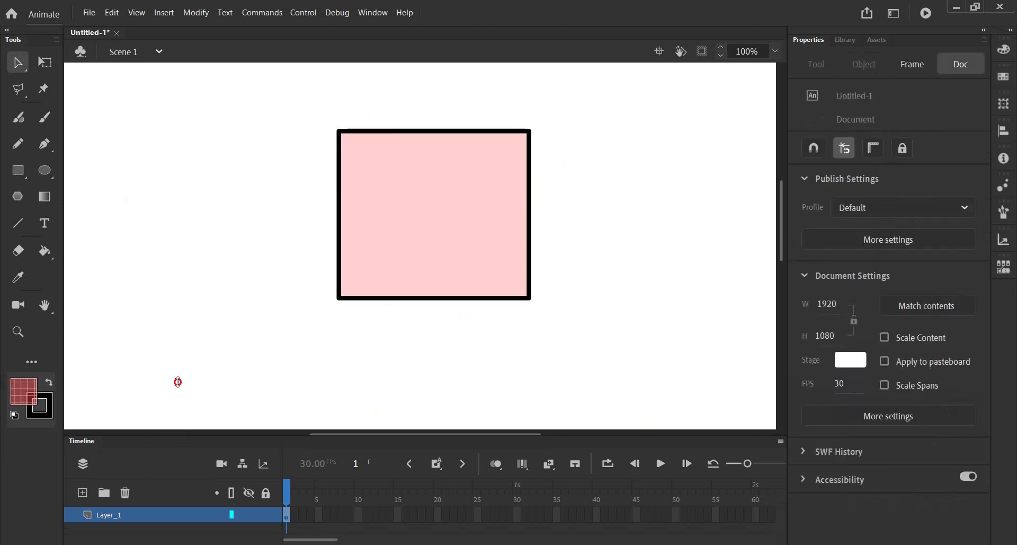
{"action": "left_click_drag", "start_coordinate": [182, 440], "coordinate": [178, 375]}
{"action": "left_click", "coordinate": [83, 434]}
Add Layer_2 below Layer_1 and draw a fully opaque bright green rectangle on it.
{"action": "left_click", "coordinate": [113, 456]}
{"action": "left_click_drag", "start_coordinate": [113, 458], "coordinate": [117, 486]}
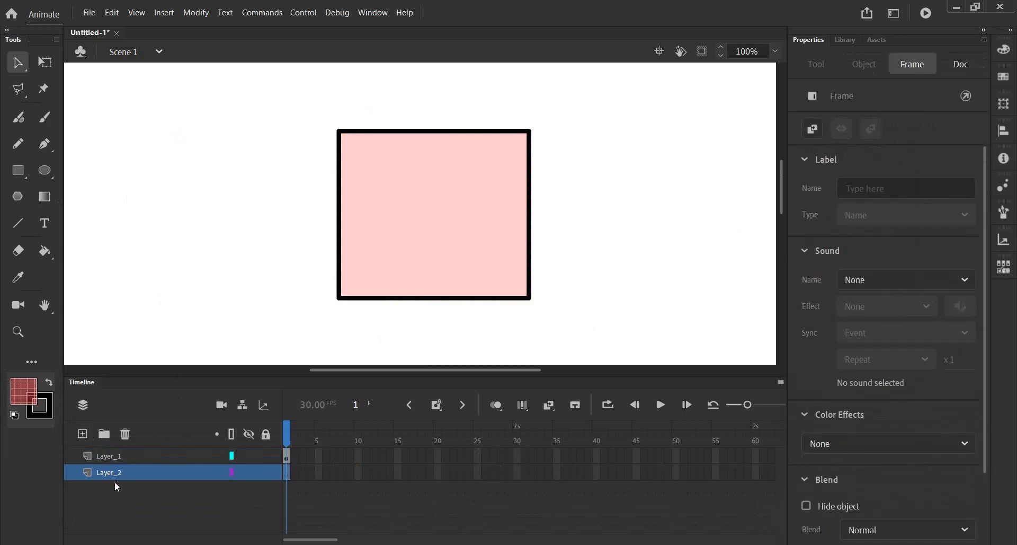
{"action": "left_click", "coordinate": [18, 170]}
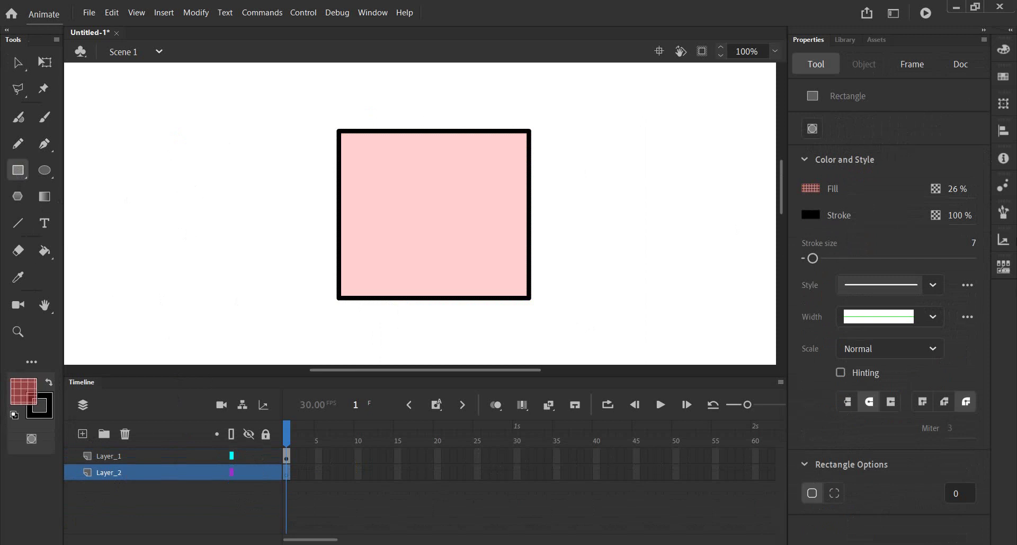
{"action": "left_click_drag", "start_coordinate": [955, 196], "coordinate": [922, 190]}
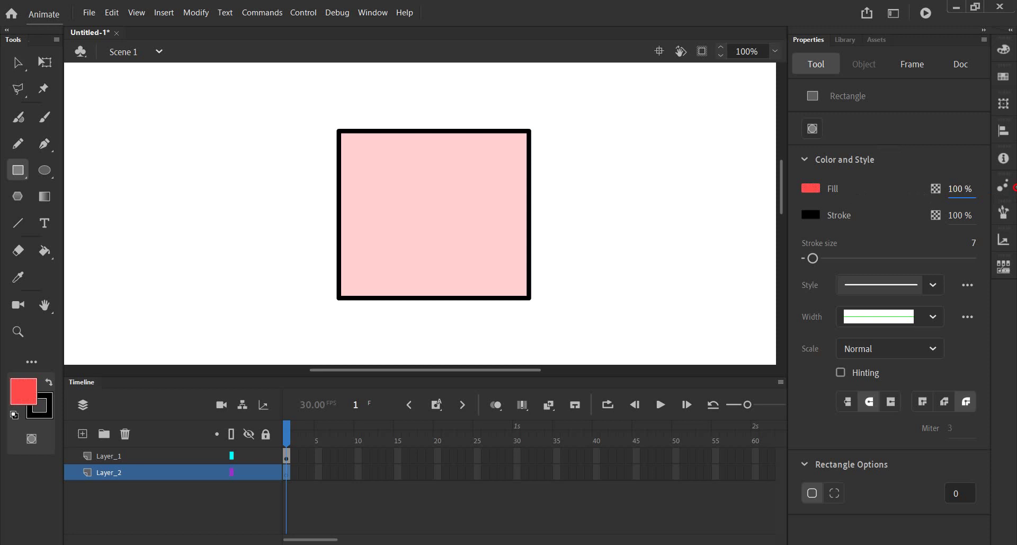
{"action": "left_click", "coordinate": [809, 190]}
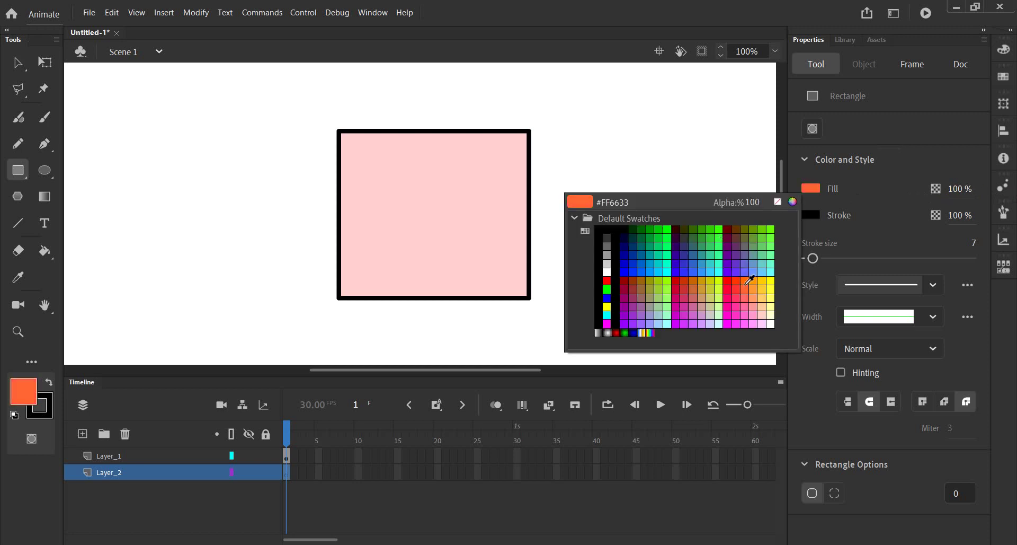
{"action": "left_click", "coordinate": [766, 235]}
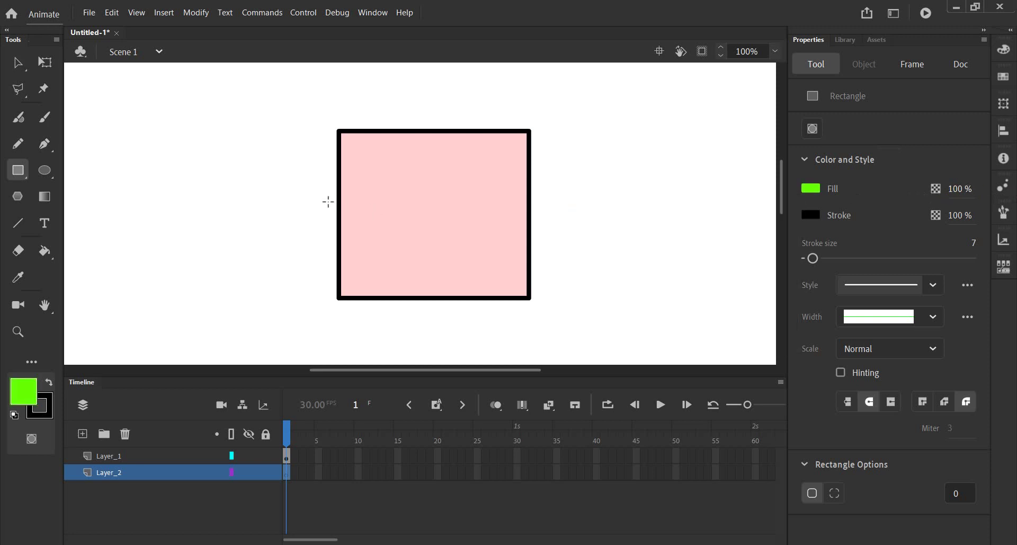
{"action": "left_click_drag", "start_coordinate": [104, 158], "coordinate": [260, 310]}
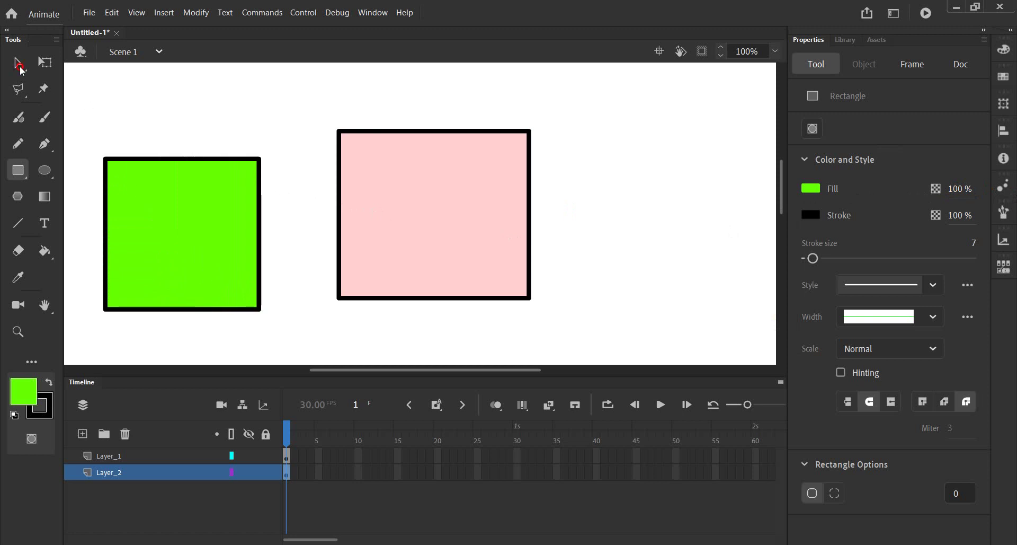
Move the 232 × 227 green rectangle behind the pink square, then select the pink square.
{"action": "left_click", "coordinate": [17, 62]}
{"action": "double_click", "coordinate": [137, 204]}
{"action": "mouse_move", "coordinate": [142, 239]}
{"action": "left_mouse_down"}
{"action": "mouse_move", "coordinate": [300, 243]}
{"action": "mouse_move", "coordinate": [384, 218]}
{"action": "left_mouse_up"}
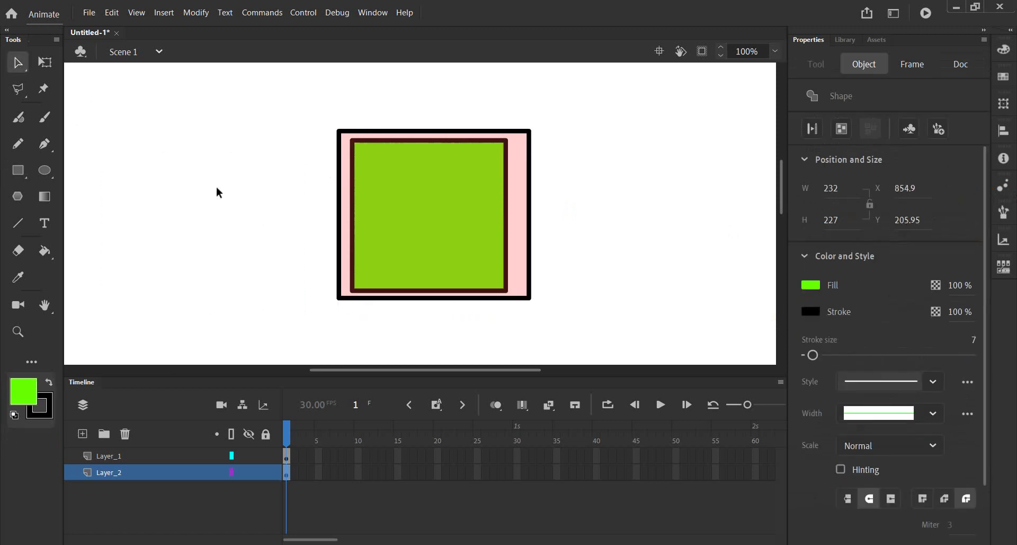
{"action": "left_click", "coordinate": [266, 214]}
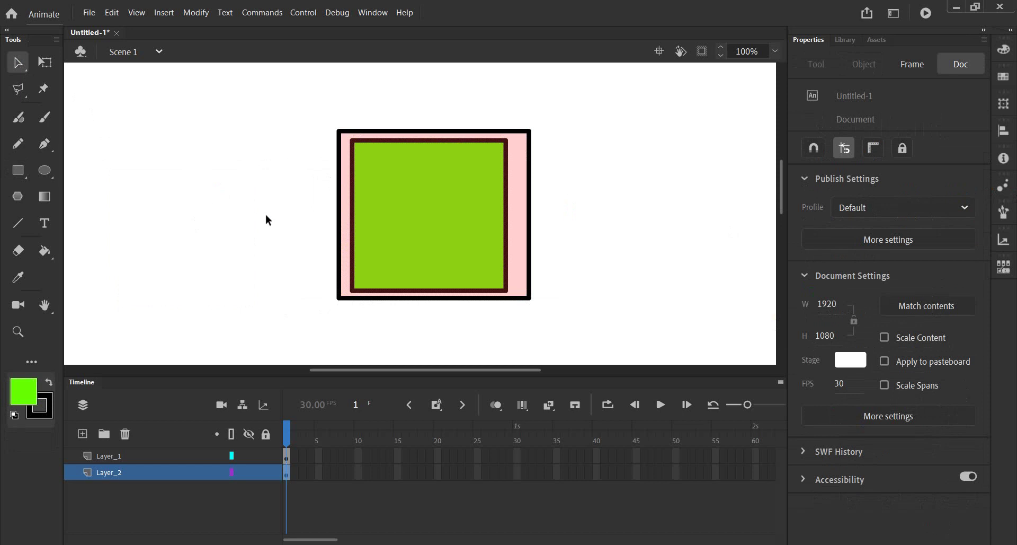
{"action": "left_click", "coordinate": [522, 207]}
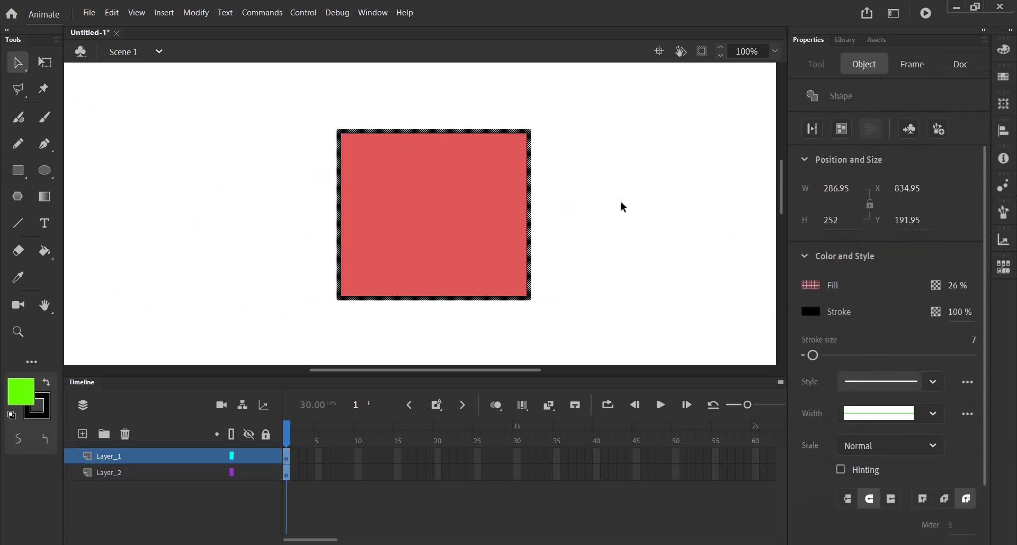
Pull the pink fill away from its outline, then undo to put it back.
{"action": "left_click", "coordinate": [618, 200]}
{"action": "left_click", "coordinate": [519, 202]}
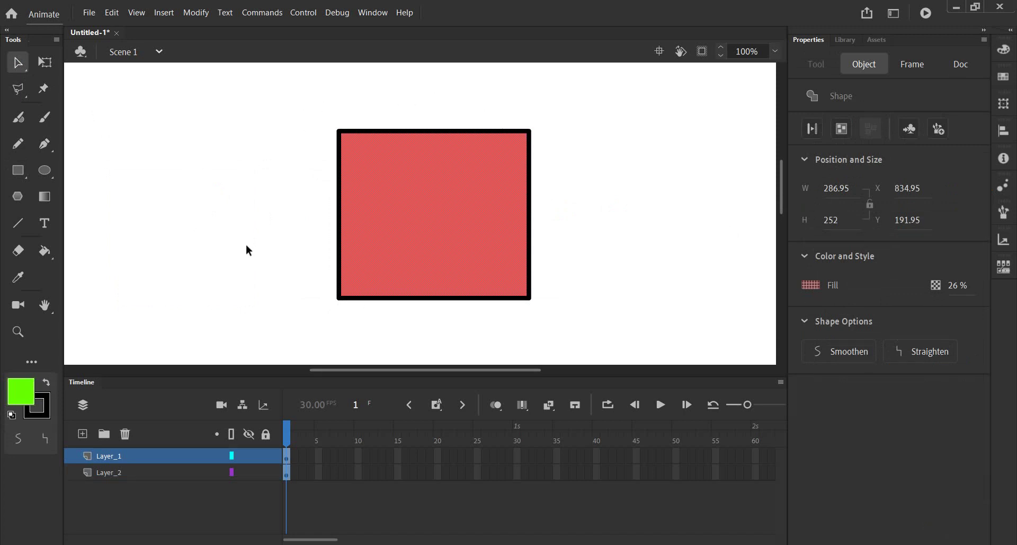
{"action": "left_click_drag", "start_coordinate": [420, 225], "coordinate": [434, 232]}
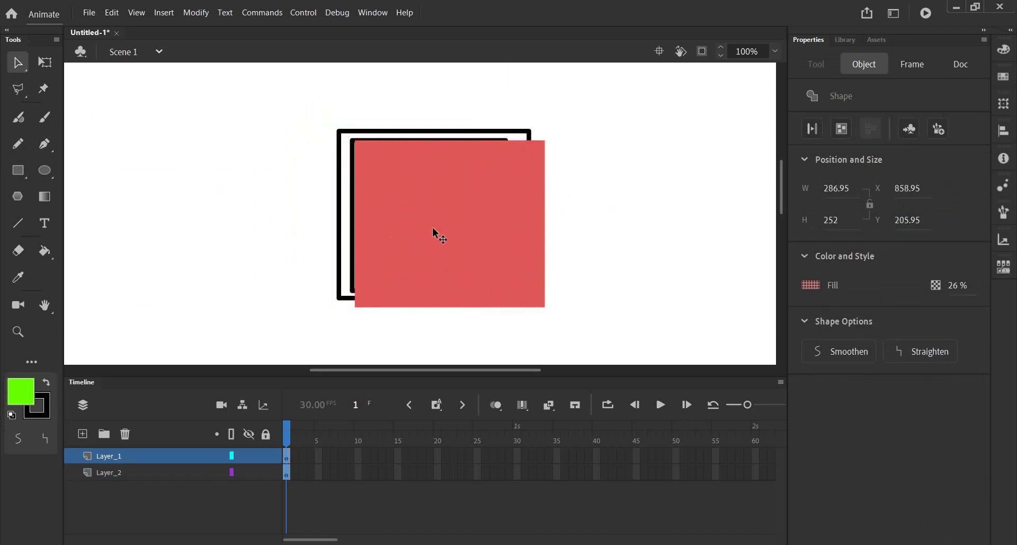
{"action": "key", "text": "ctrl+z"}
{"action": "left_click", "coordinate": [662, 233]}
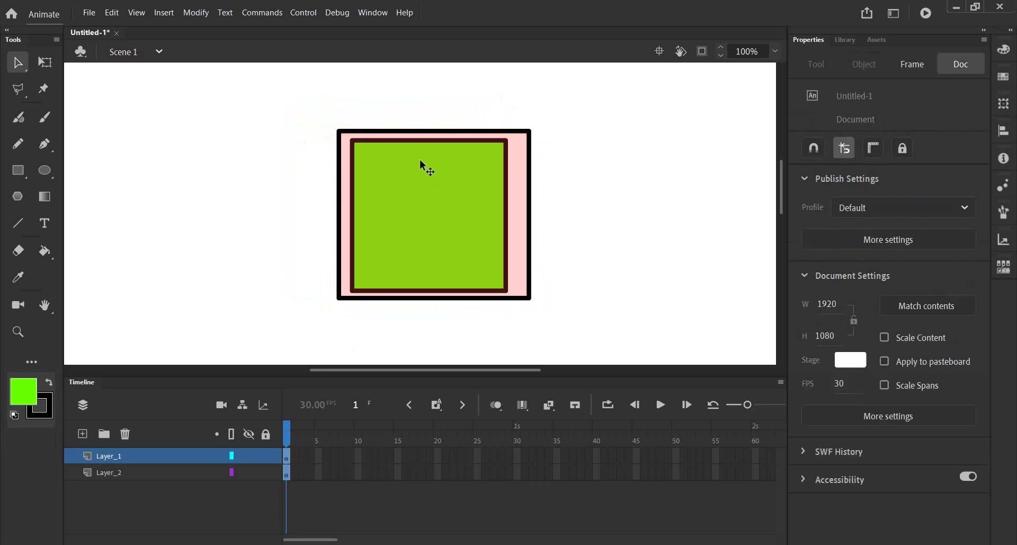
Toggle Layer_2's visibility a few times, leaving the green square shown.
{"action": "left_click", "coordinate": [246, 471]}
{"action": "left_click", "coordinate": [247, 469]}
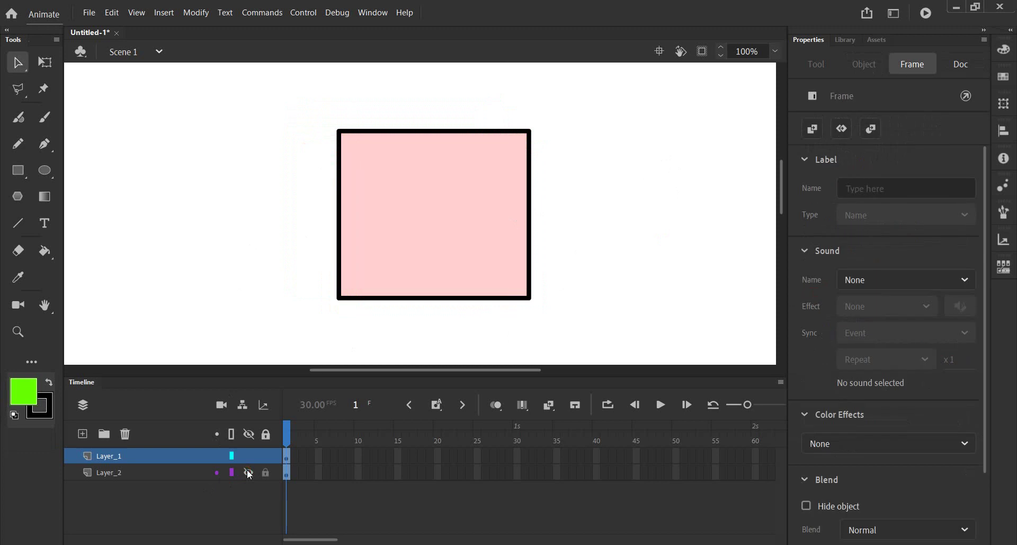
{"action": "left_click", "coordinate": [249, 473]}
{"action": "left_click", "coordinate": [248, 473]}
{"action": "left_click", "coordinate": [248, 473]}
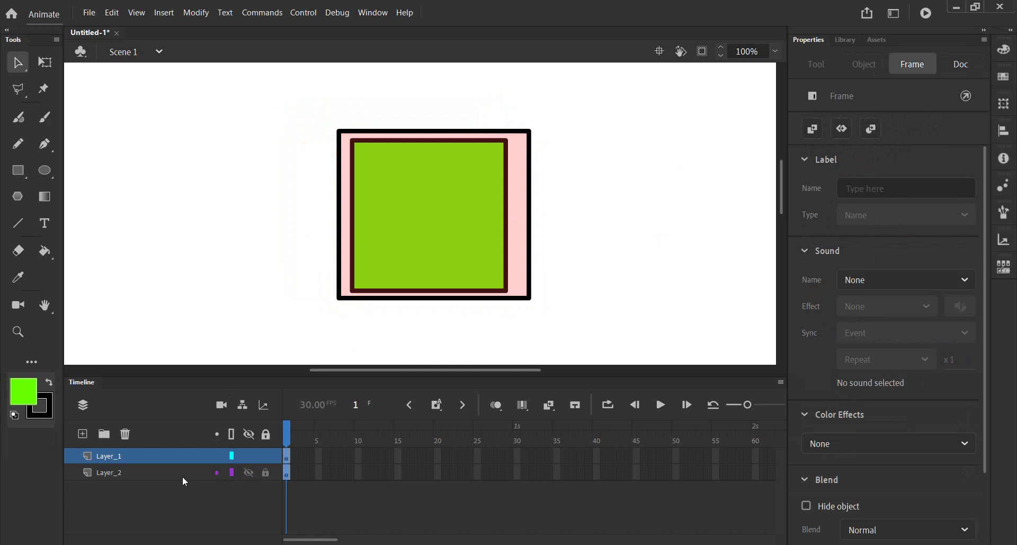
Delete Layer_1 and Layer_2, leaving only an empty new Layer_3.
{"action": "left_click", "coordinate": [125, 435]}
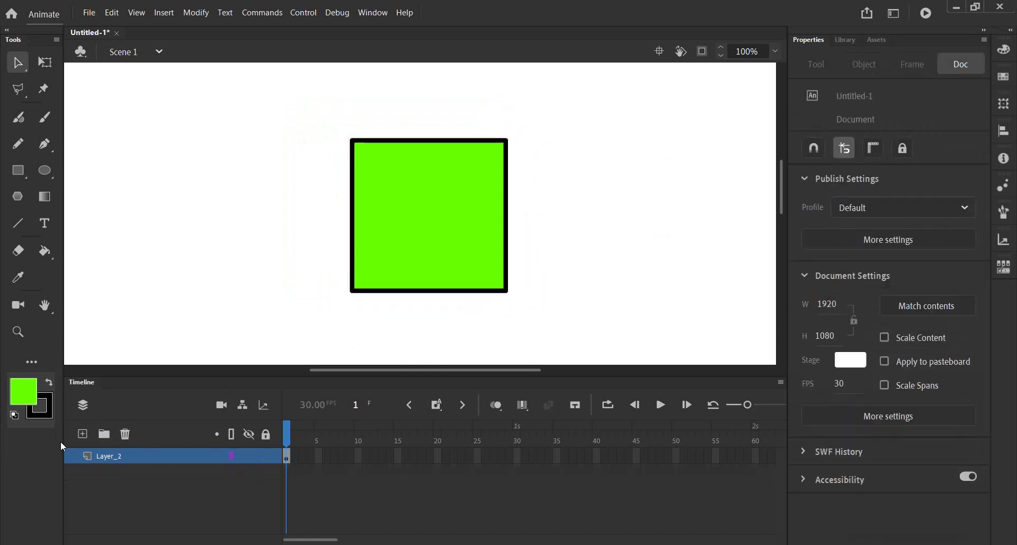
{"action": "left_click", "coordinate": [83, 434]}
{"action": "left_click", "coordinate": [144, 469]}
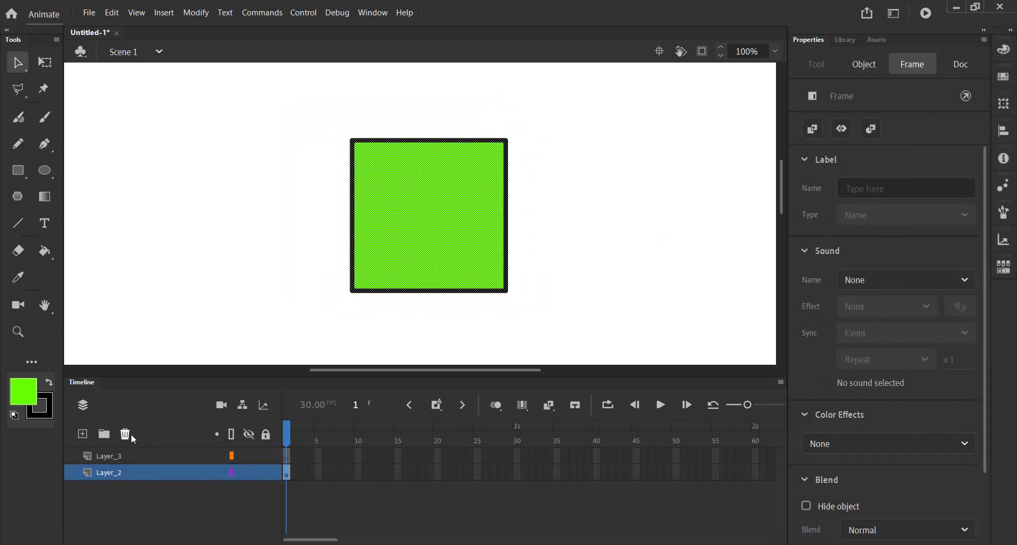
{"action": "left_click", "coordinate": [130, 433]}
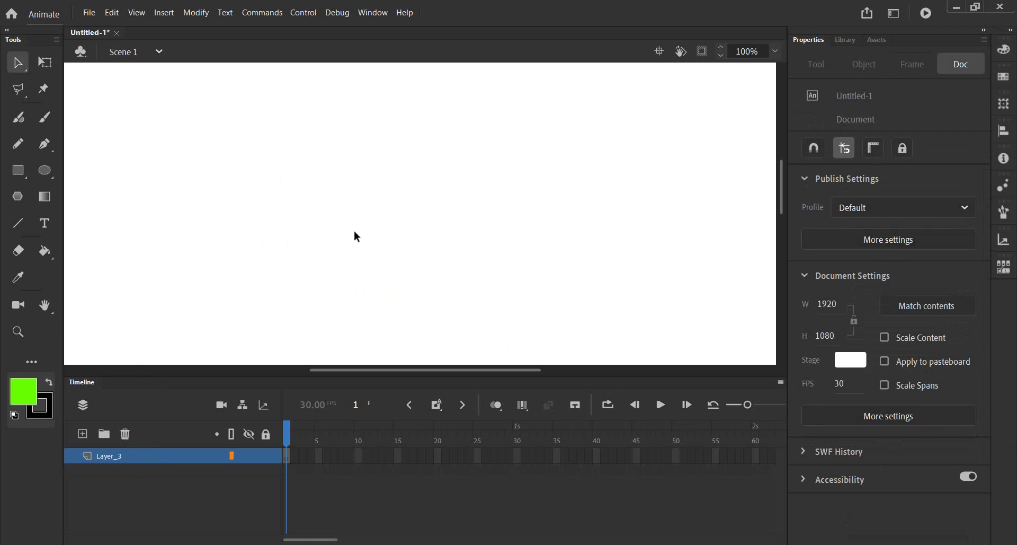
{"action": "left_click", "coordinate": [18, 171]}
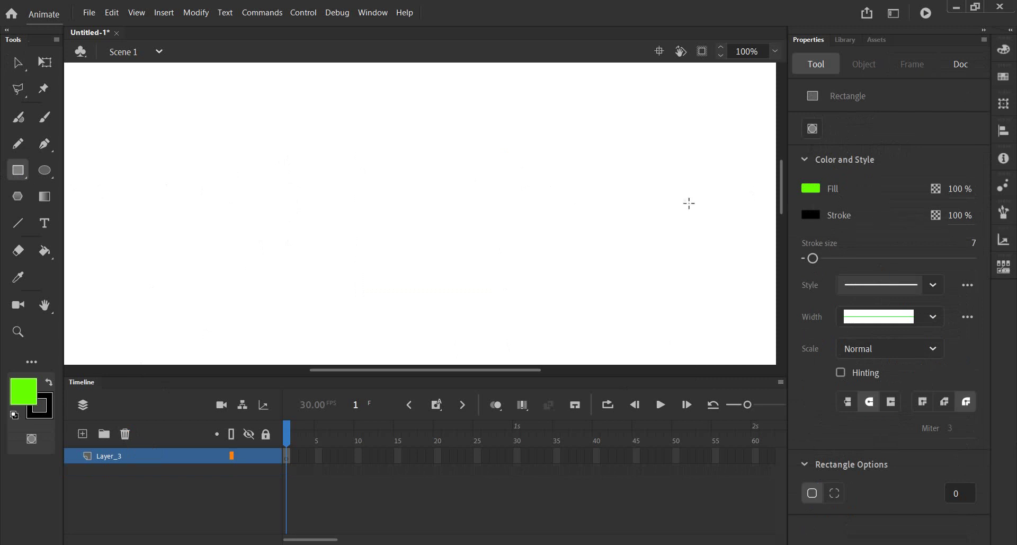
{"action": "left_click_drag", "start_coordinate": [290, 129], "coordinate": [512, 294]}
{"action": "left_click_drag", "start_coordinate": [813, 258], "coordinate": [836, 258]}
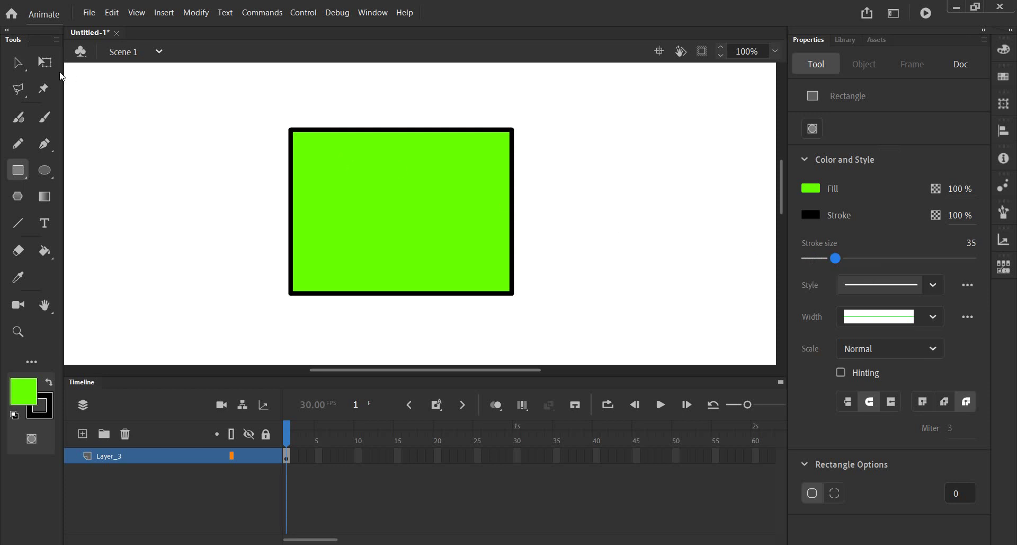
{"action": "left_click", "coordinate": [18, 62]}
{"action": "left_click", "coordinate": [402, 224]}
{"action": "double_click", "coordinate": [402, 224]}
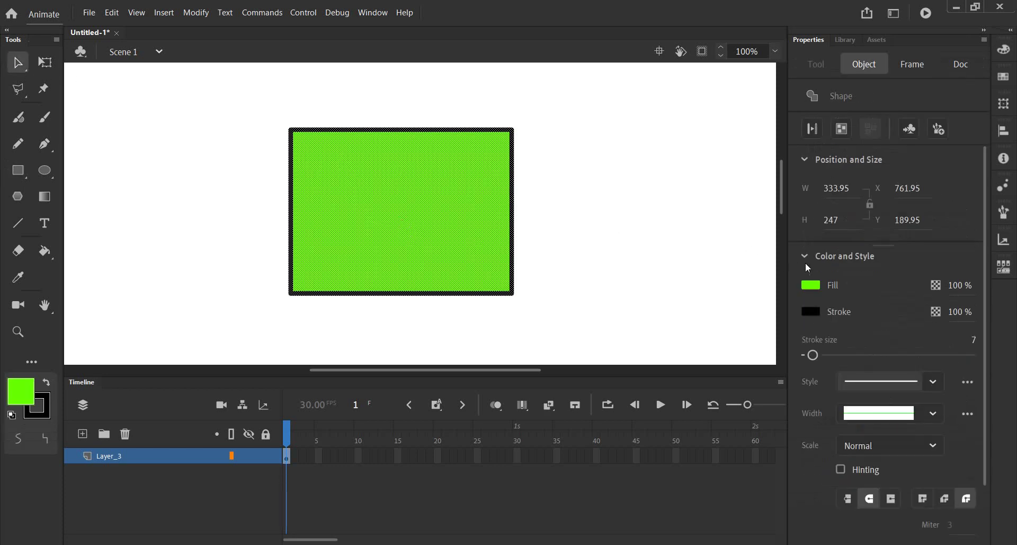
{"action": "left_click_drag", "start_coordinate": [811, 355], "coordinate": [825, 355]}
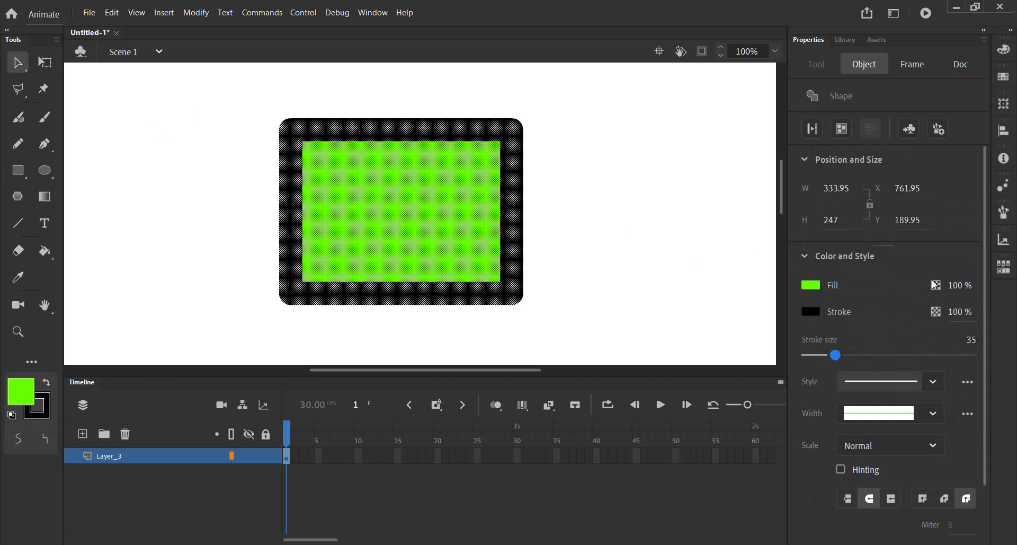
{"action": "left_click_drag", "start_coordinate": [956, 314], "coordinate": [932, 316]}
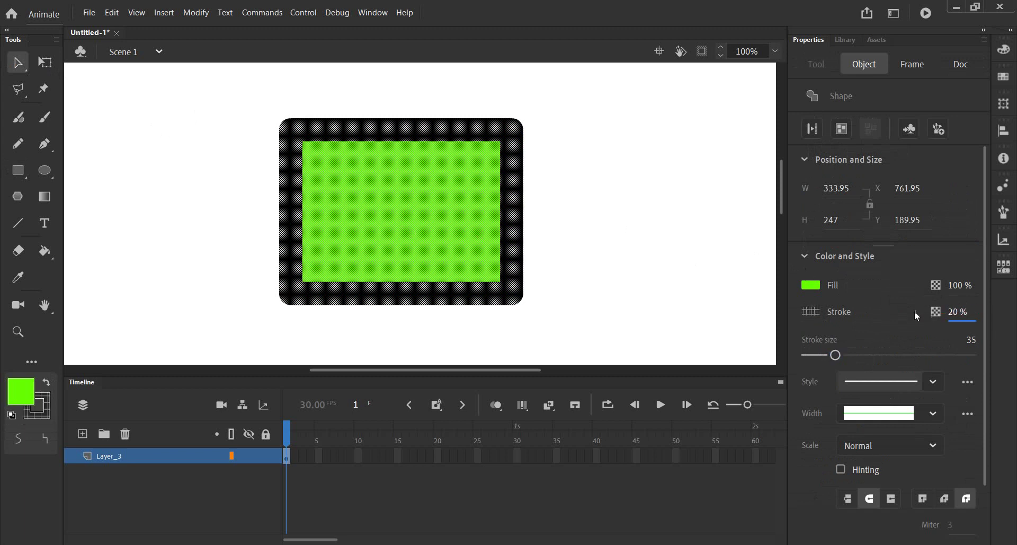
{"action": "left_click", "coordinate": [145, 202]}
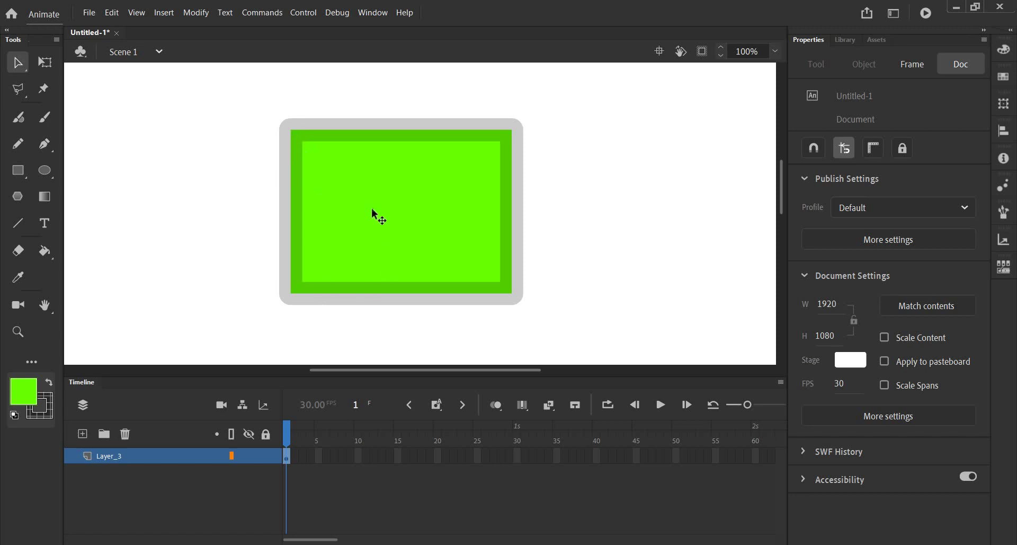
{"action": "double_click", "coordinate": [376, 179]}
{"action": "left_click", "coordinate": [953, 311]}
{"action": "type", "text": "100"}
{"action": "key", "text": "Return"}
{"action": "left_click", "coordinate": [684, 282]}
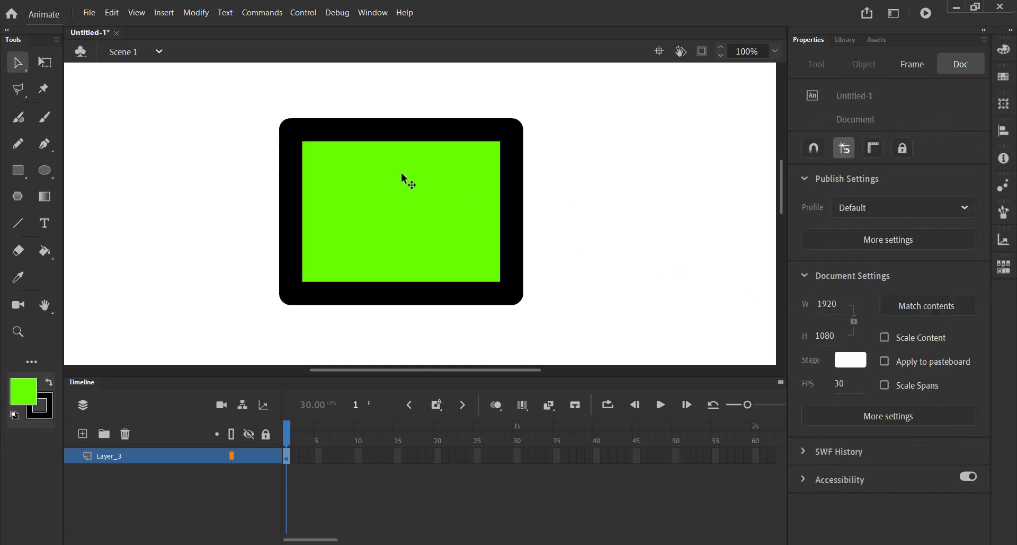
{"action": "left_click_drag", "start_coordinate": [189, 116], "coordinate": [689, 374]}
{"action": "key", "text": "Delete"}
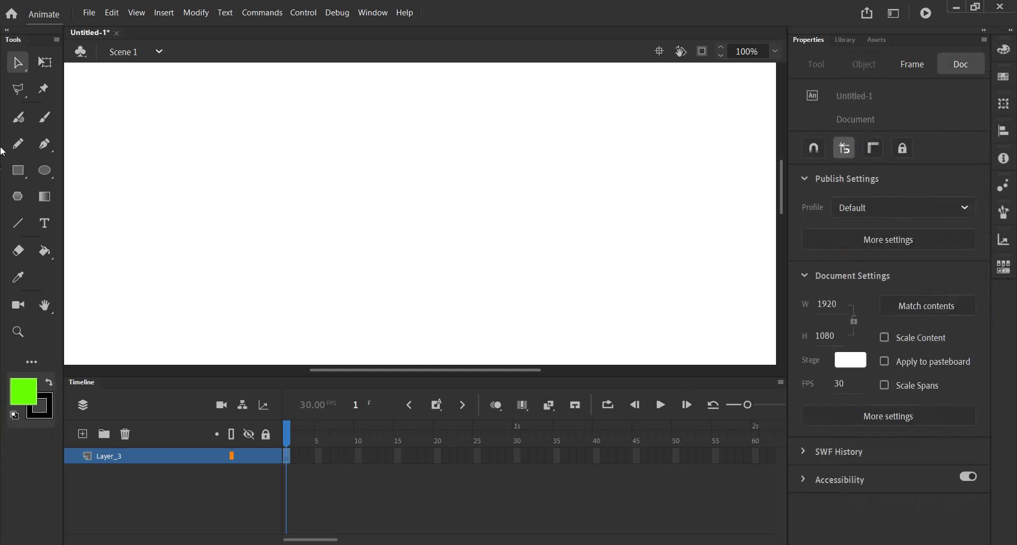
{"action": "left_click", "coordinate": [18, 170]}
Set the rectangle stroke size to 8 and draw a green square at the stage centre.
{"action": "left_click", "coordinate": [822, 260]}
{"action": "left_click_drag", "start_coordinate": [824, 264], "coordinate": [820, 265]}
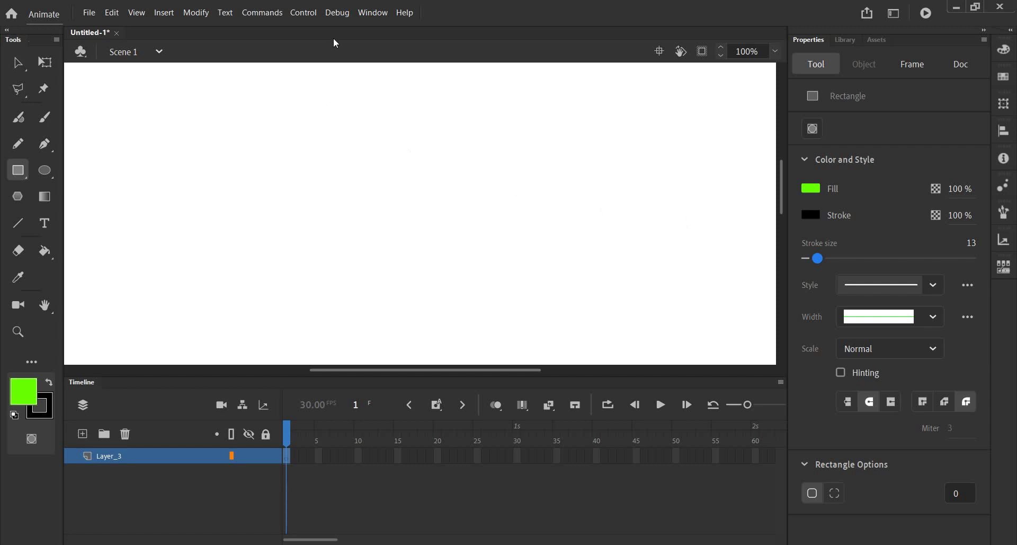
{"action": "left_click_drag", "start_coordinate": [289, 131], "coordinate": [424, 241]}
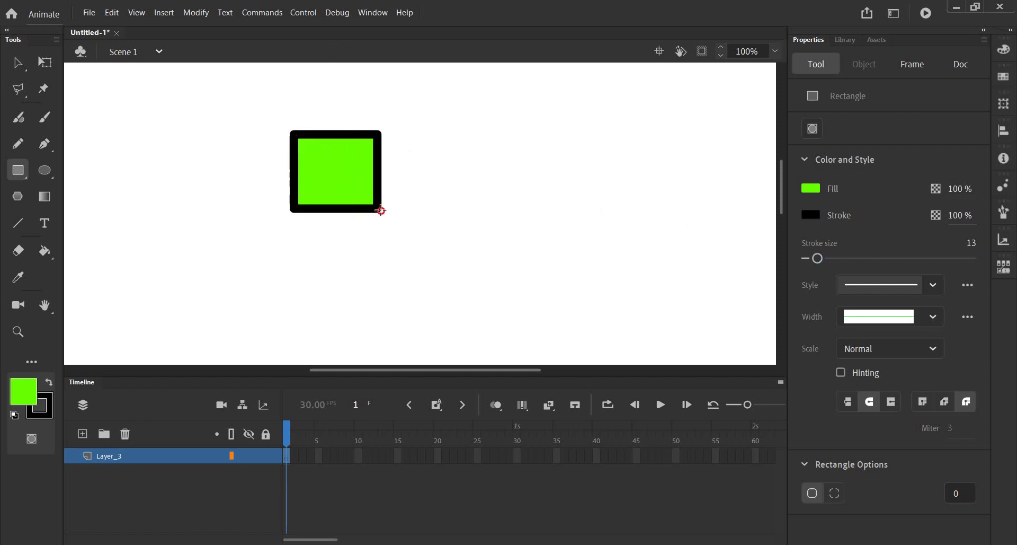
{"action": "key", "text": "ctrl+z"}
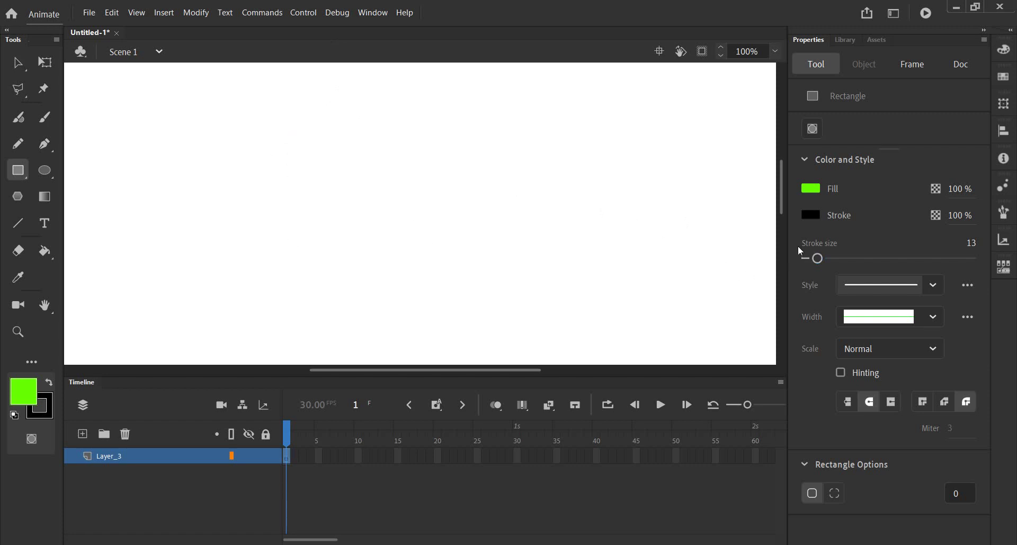
{"action": "left_click_drag", "start_coordinate": [817, 259], "coordinate": [812, 259]}
{"action": "left_click_drag", "start_coordinate": [279, 137], "coordinate": [485, 320]}
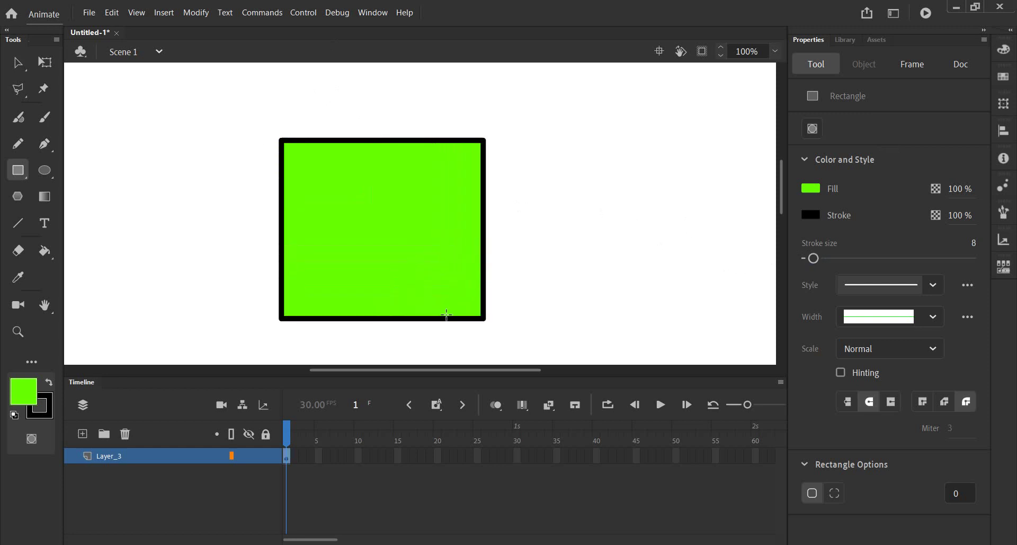
Select the whole square and make its black outline thinner in Properties.
{"action": "key", "text": "v"}
{"action": "left_click_drag", "start_coordinate": [99, 85], "coordinate": [447, 302]}
{"action": "left_click_drag", "start_coordinate": [814, 356], "coordinate": [814, 359]}
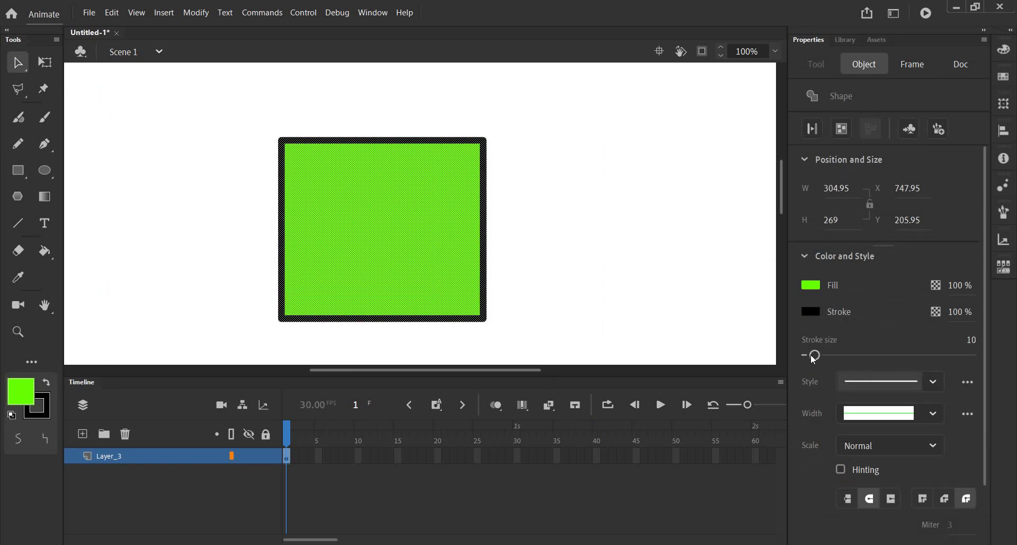
{"action": "left_click_drag", "start_coordinate": [814, 360], "coordinate": [816, 357]}
{"action": "left_click", "coordinate": [826, 353]}
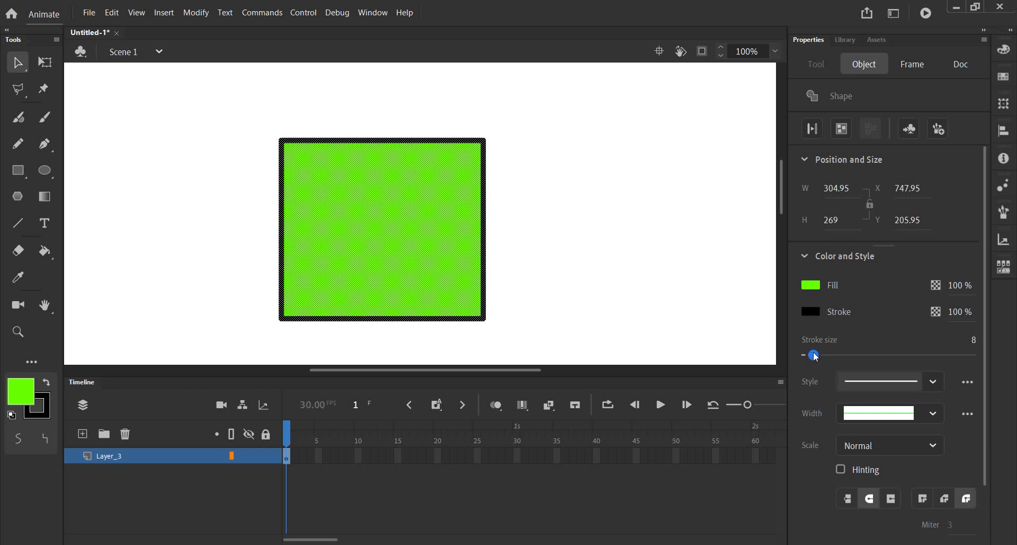
{"action": "left_click", "coordinate": [816, 357]}
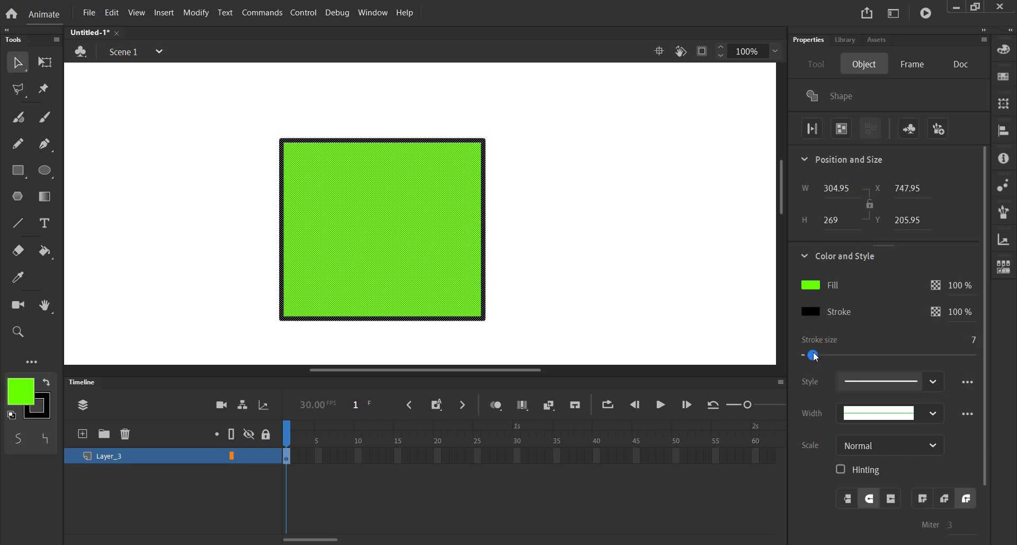
{"action": "left_click", "coordinate": [974, 341]}
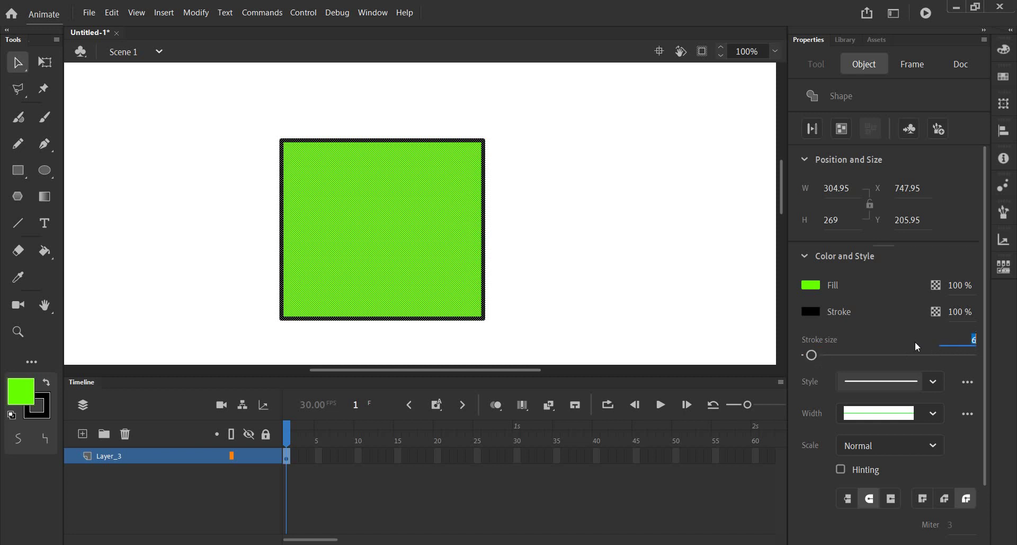
{"action": "left_click", "coordinate": [613, 256]}
Drag the Timeline panel's top border down so the stage area is taller.
{"action": "scroll", "coordinate": [237, 128], "scroll_direction": "up", "scroll_amount": 3}
{"action": "scroll", "coordinate": [237, 128], "scroll_direction": "down", "scroll_amount": 3}
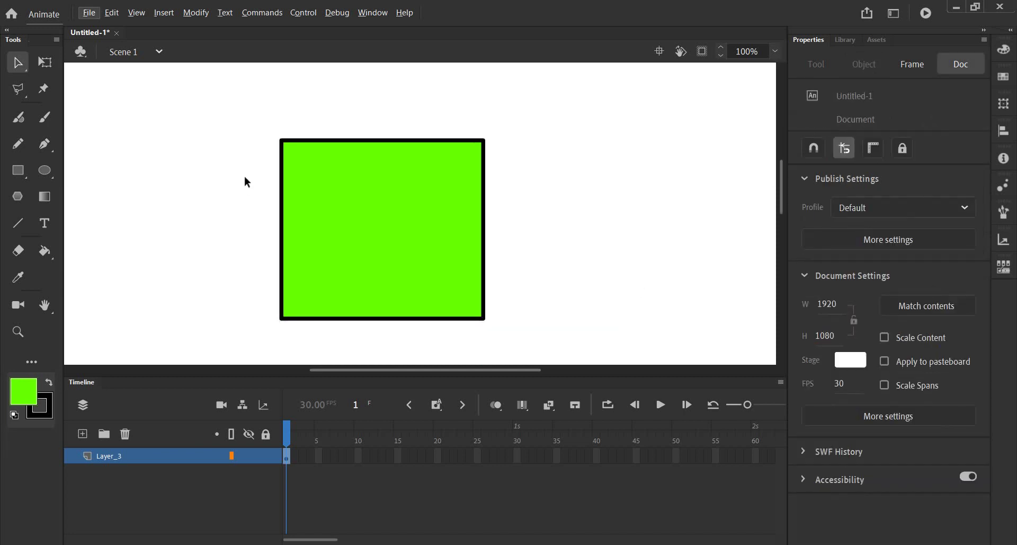
{"action": "scroll", "coordinate": [253, 136], "scroll_direction": "up", "scroll_amount": 1}
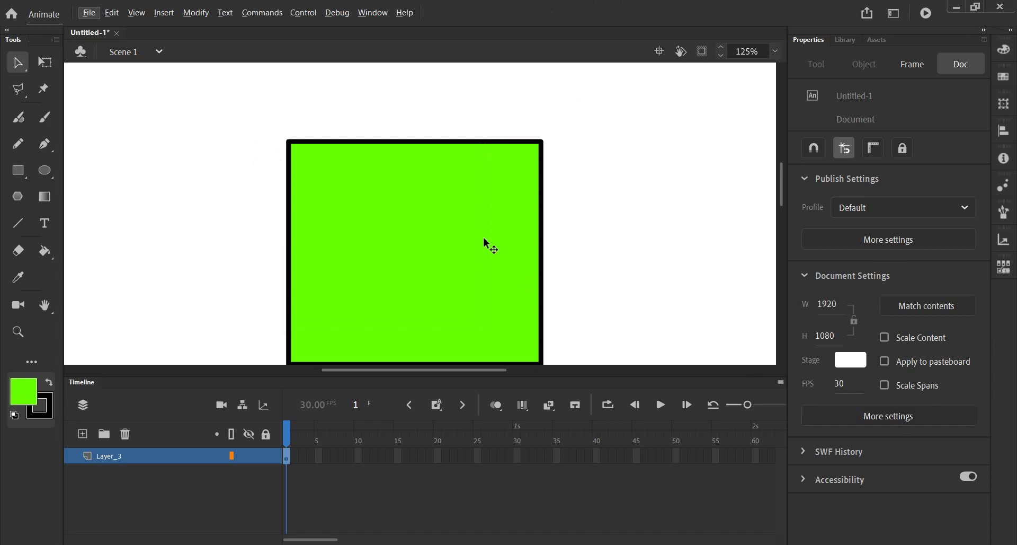
{"action": "scroll", "coordinate": [270, 144], "scroll_direction": "up", "scroll_amount": 3}
{"action": "scroll", "coordinate": [272, 143], "scroll_direction": "down", "scroll_amount": 3}
{"action": "scroll", "coordinate": [267, 150], "scroll_direction": "up", "scroll_amount": 5}
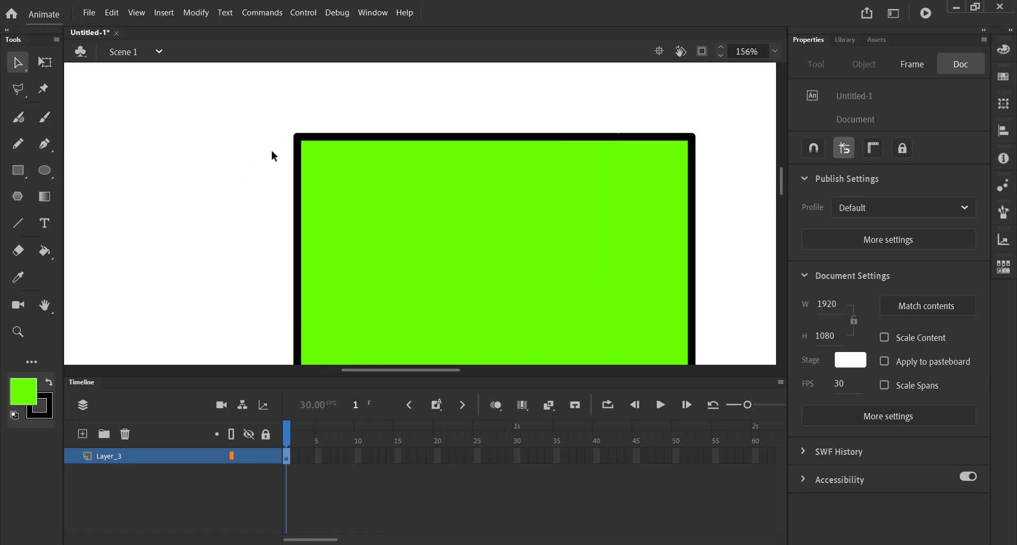
{"action": "scroll", "coordinate": [326, 126], "scroll_direction": "up", "scroll_amount": 1}
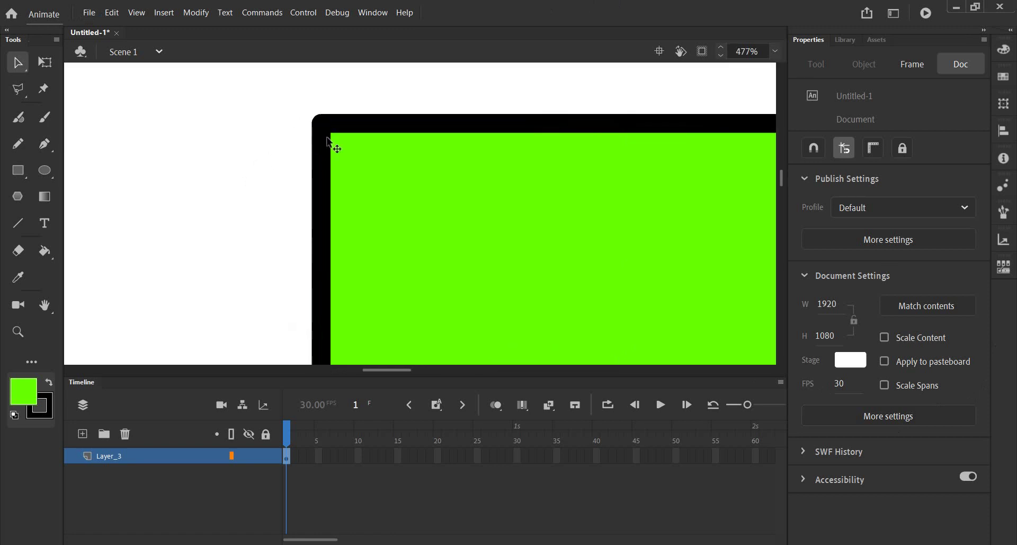
{"action": "mouse_move", "coordinate": [406, 188]}
{"action": "left_mouse_down"}
{"action": "mouse_move", "coordinate": [444, 263]}
{"action": "mouse_move", "coordinate": [414, 227]}
{"action": "left_mouse_up"}
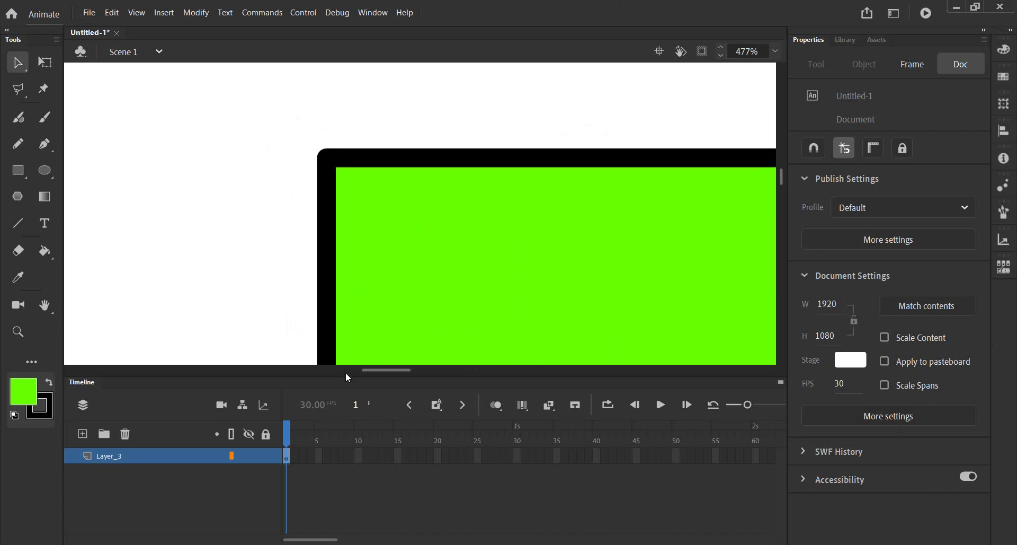
{"action": "left_click_drag", "start_coordinate": [355, 408], "coordinate": [355, 460]}
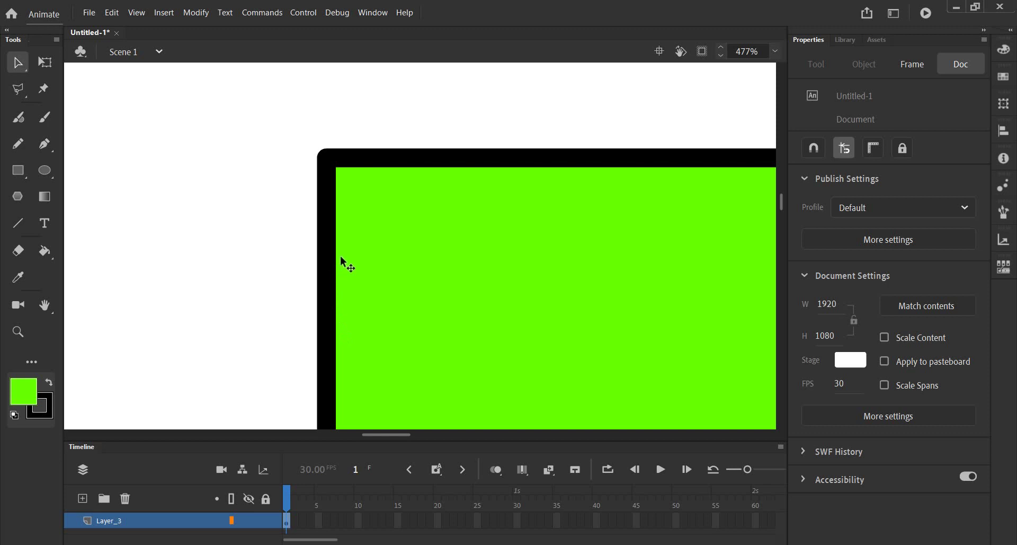
Select the green rectangle and collapse the Shape Options section in Properties.
{"action": "scroll", "coordinate": [340, 257], "scroll_direction": "down", "scroll_amount": 2}
{"action": "scroll", "coordinate": [340, 257], "scroll_direction": "down", "scroll_amount": 2}
{"action": "scroll", "coordinate": [340, 255], "scroll_direction": "down", "scroll_amount": 1}
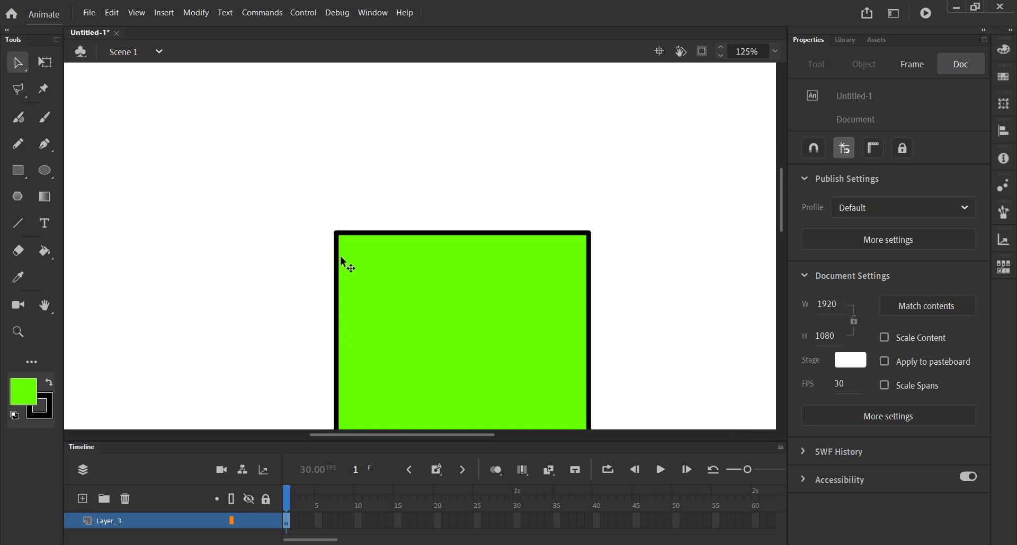
{"action": "scroll", "coordinate": [340, 255], "scroll_direction": "up", "scroll_amount": 2}
{"action": "scroll", "coordinate": [340, 255], "scroll_direction": "down", "scroll_amount": 2}
{"action": "scroll", "coordinate": [340, 255], "scroll_direction": "up", "scroll_amount": 1}
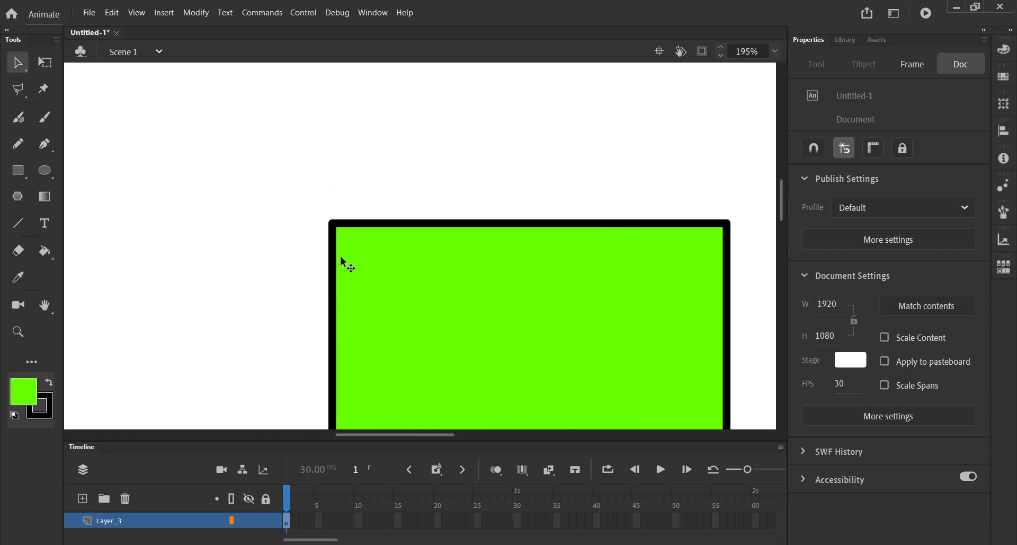
{"action": "scroll", "coordinate": [340, 256], "scroll_direction": "up", "scroll_amount": 1}
{"action": "double_click", "coordinate": [377, 268]}
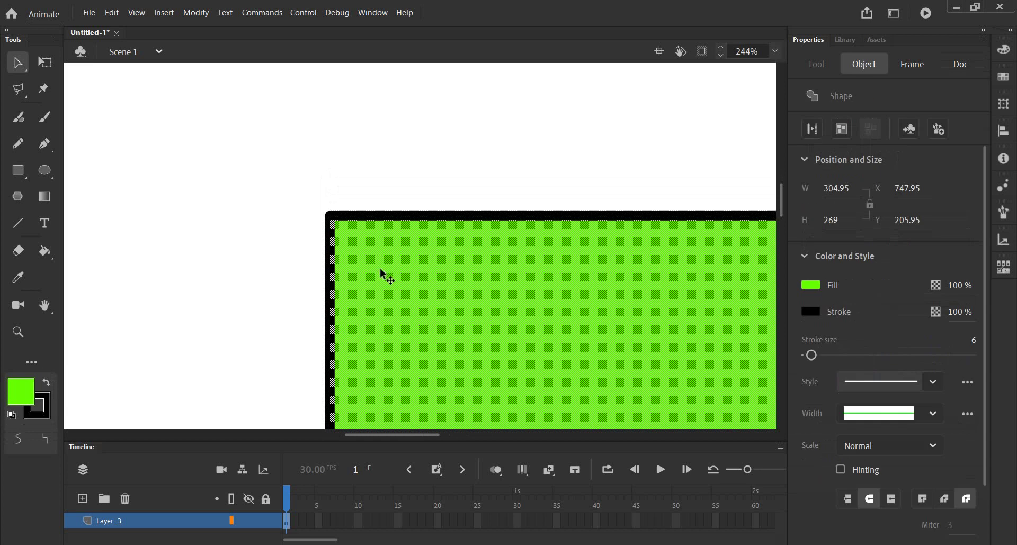
{"action": "scroll", "coordinate": [385, 278], "scroll_direction": "down", "scroll_amount": 3}
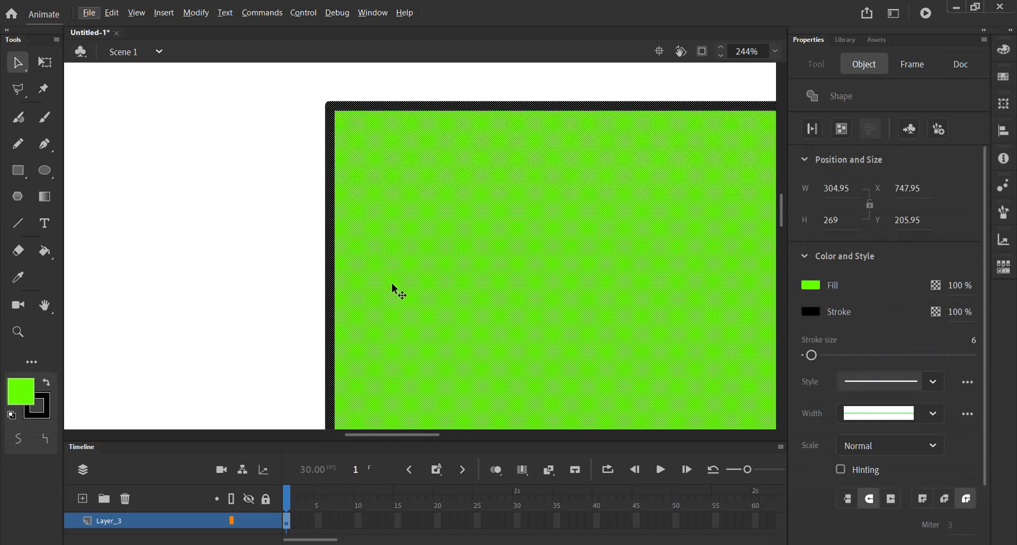
{"action": "left_click_drag", "start_coordinate": [472, 288], "coordinate": [376, 277]}
{"action": "scroll", "coordinate": [358, 264], "scroll_direction": "down", "scroll_amount": 1}
{"action": "scroll", "coordinate": [355, 248], "scroll_direction": "down", "scroll_amount": 2}
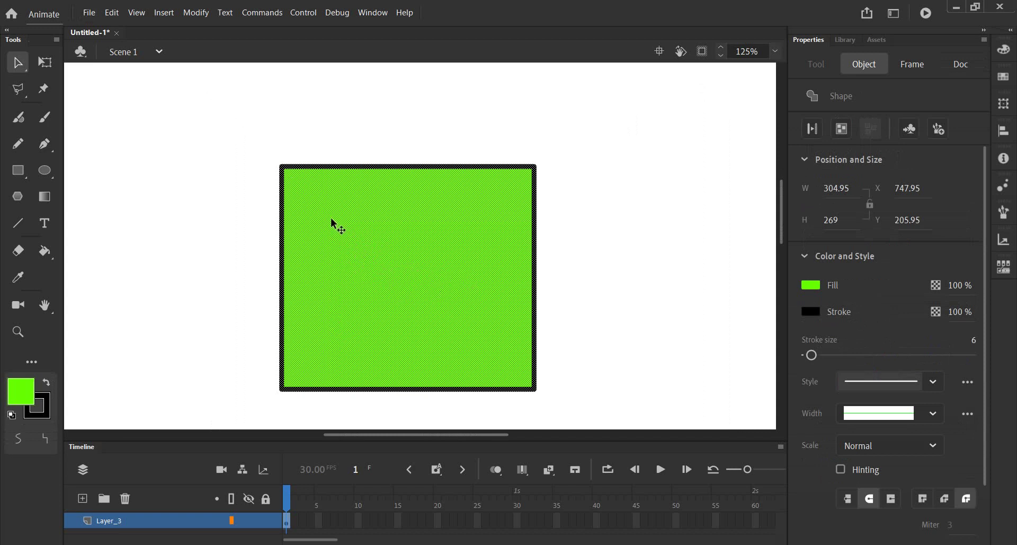
{"action": "scroll", "coordinate": [820, 497], "scroll_direction": "down", "scroll_amount": 2}
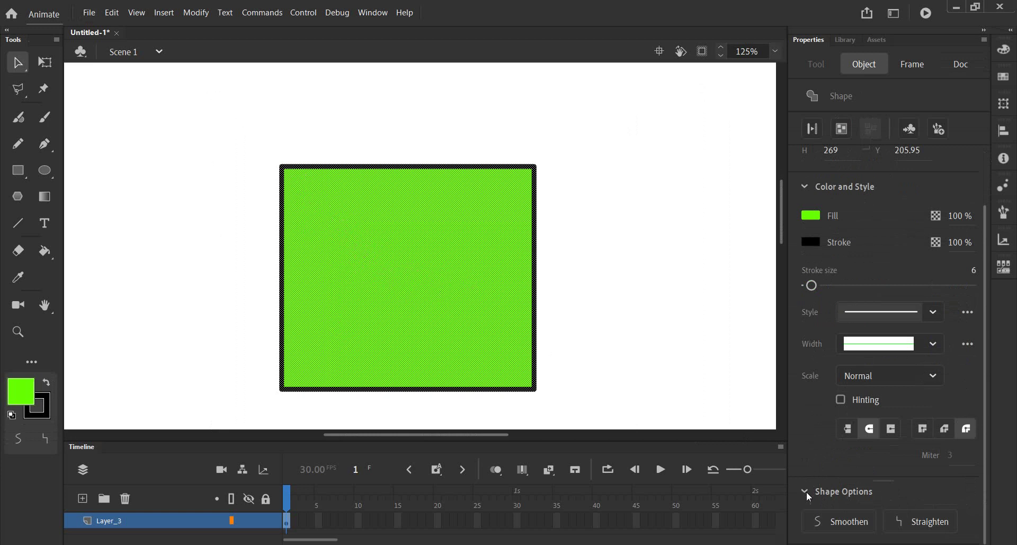
{"action": "left_click", "coordinate": [806, 491]}
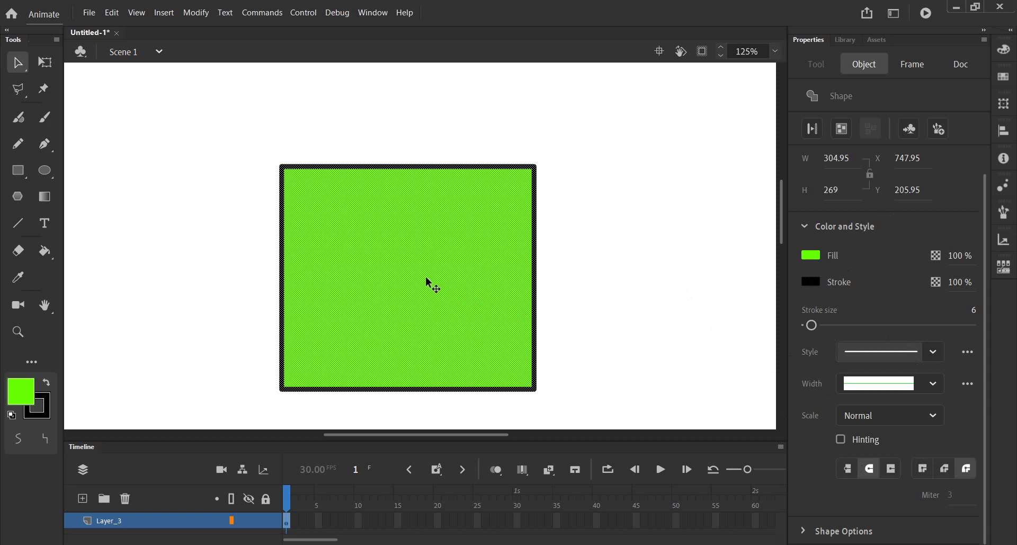
Turn on Snap to Objects and undo the first bend of the left edge.
{"action": "left_click", "coordinate": [253, 163]}
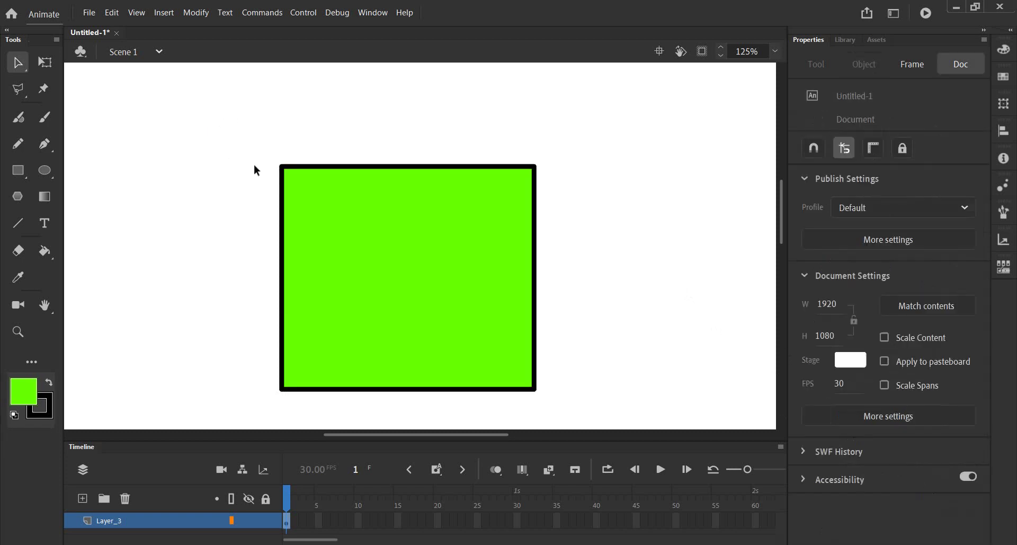
{"action": "scroll", "coordinate": [262, 164], "scroll_direction": "up", "scroll_amount": 3}
{"action": "scroll", "coordinate": [265, 164], "scroll_direction": "up", "scroll_amount": 3}
{"action": "left_click_drag", "start_coordinate": [324, 264], "coordinate": [284, 255]}
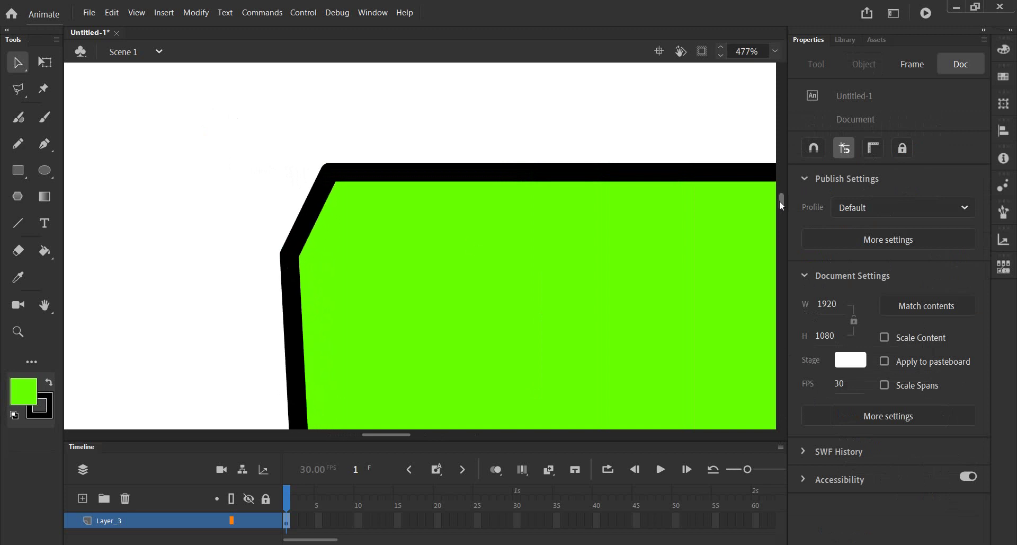
{"action": "left_click", "coordinate": [813, 150]}
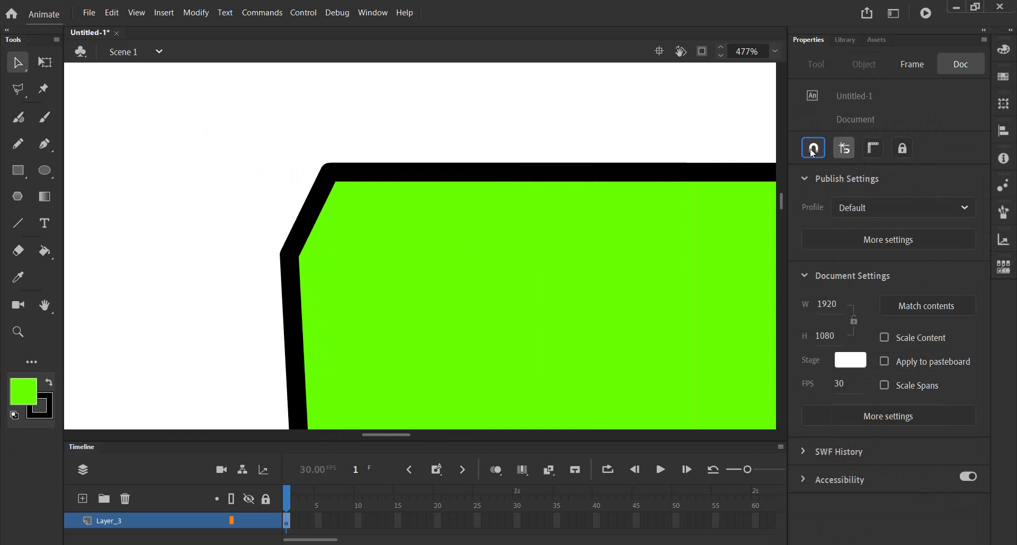
{"action": "key", "text": "ctrl+z"}
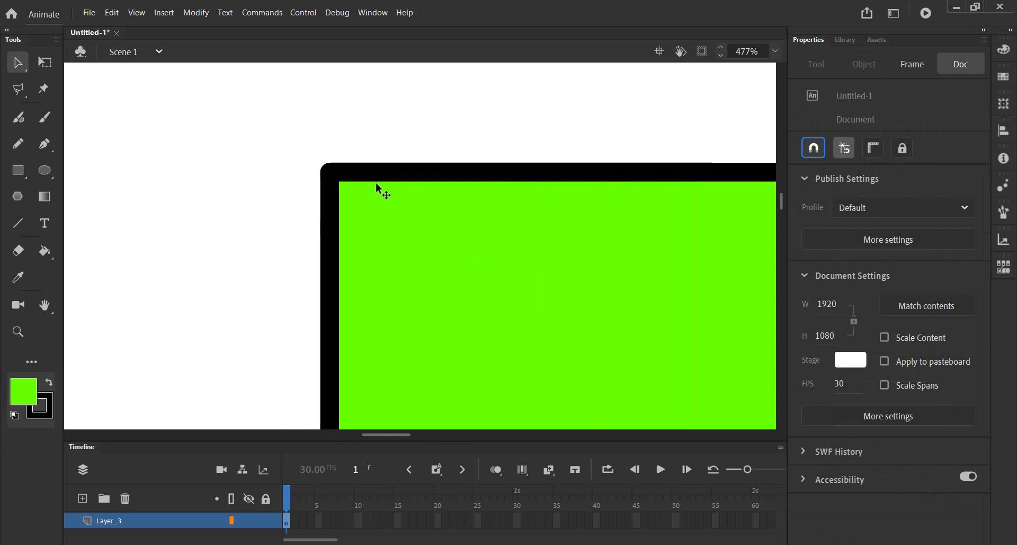
Try pulling the left and top edges into corners, then undo those attempts.
{"action": "left_click_drag", "start_coordinate": [332, 269], "coordinate": [295, 265]}
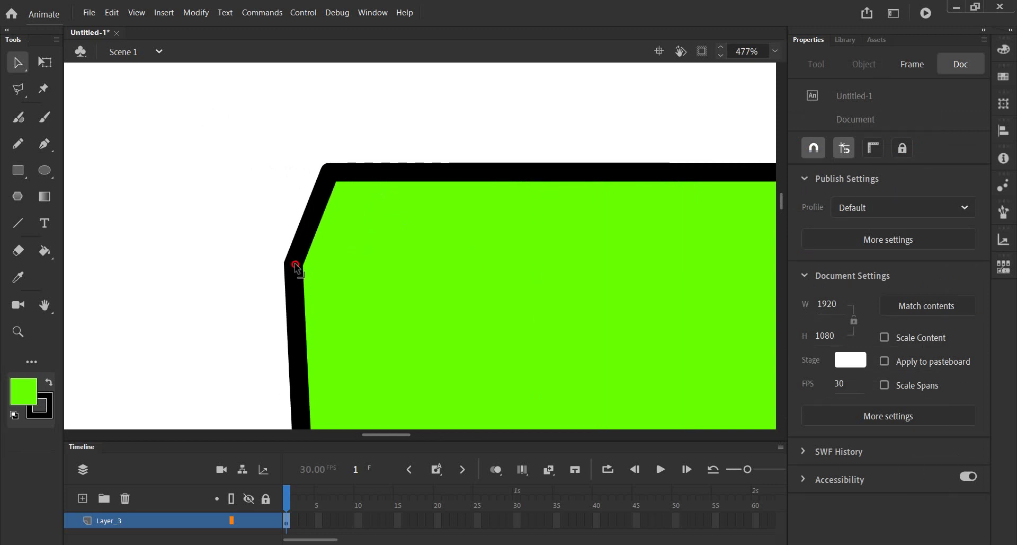
{"action": "left_click_drag", "start_coordinate": [430, 174], "coordinate": [438, 137]}
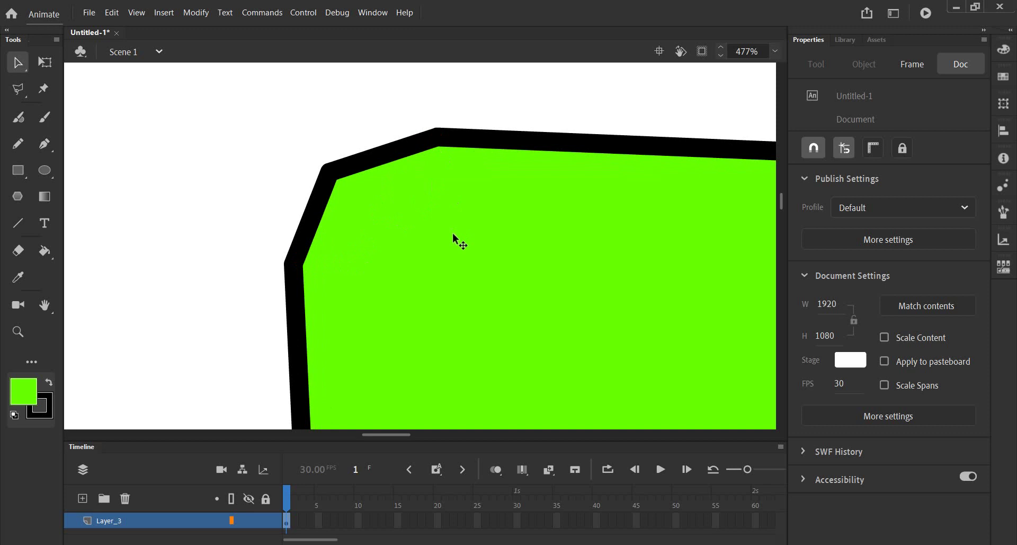
{"action": "key", "text": "ctrl+z"}
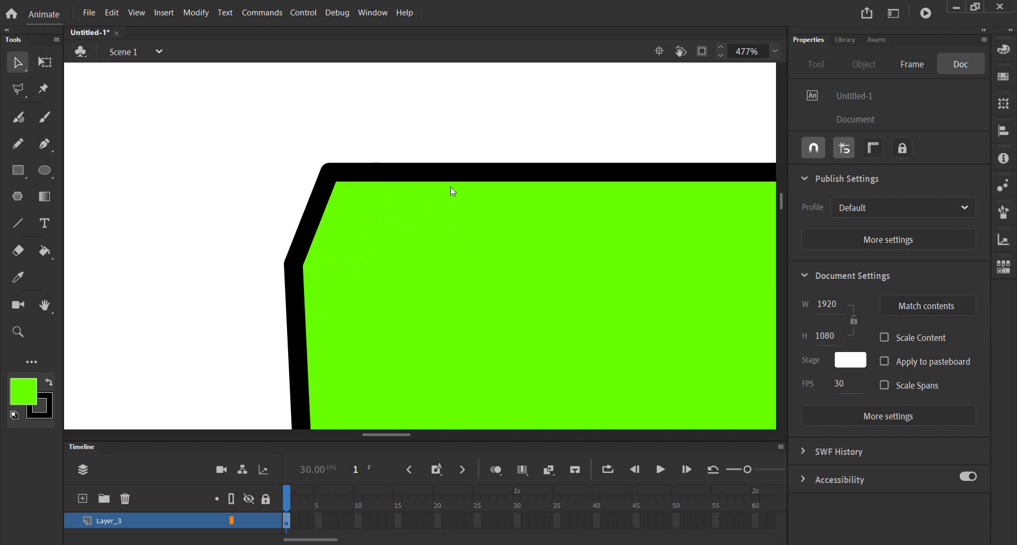
{"action": "key", "text": "ctrl+z"}
{"action": "key", "text": "ctrl+z"}
{"action": "key", "text": "ctrl+z"}
{"action": "key", "text": "ctrl+z"}
{"action": "key", "text": "ctrl+z"}
{"action": "key", "text": "ctrl+z"}
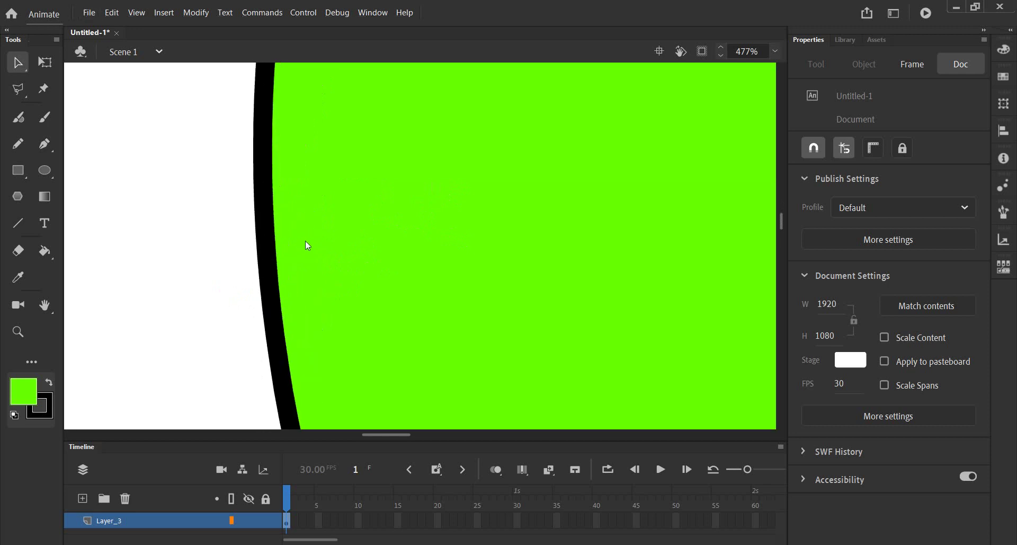
{"action": "scroll", "coordinate": [304, 240], "scroll_direction": "down", "scroll_amount": 2}
{"action": "scroll", "coordinate": [304, 240], "scroll_direction": "down", "scroll_amount": 3}
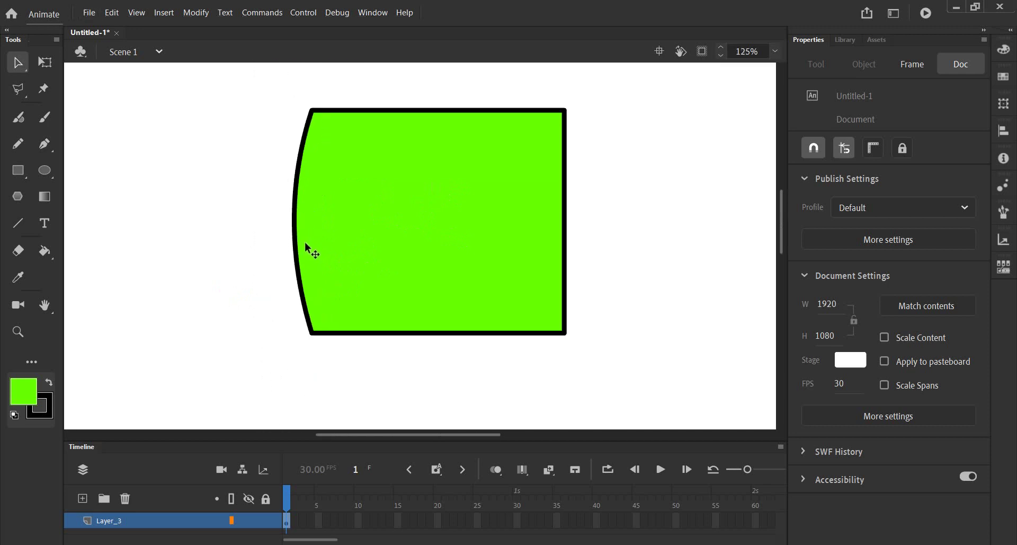
{"action": "key", "text": "ctrl+z"}
Pull the rectangle's left edge outward into a slanted corner.
{"action": "scroll", "coordinate": [313, 239], "scroll_direction": "up", "scroll_amount": 3}
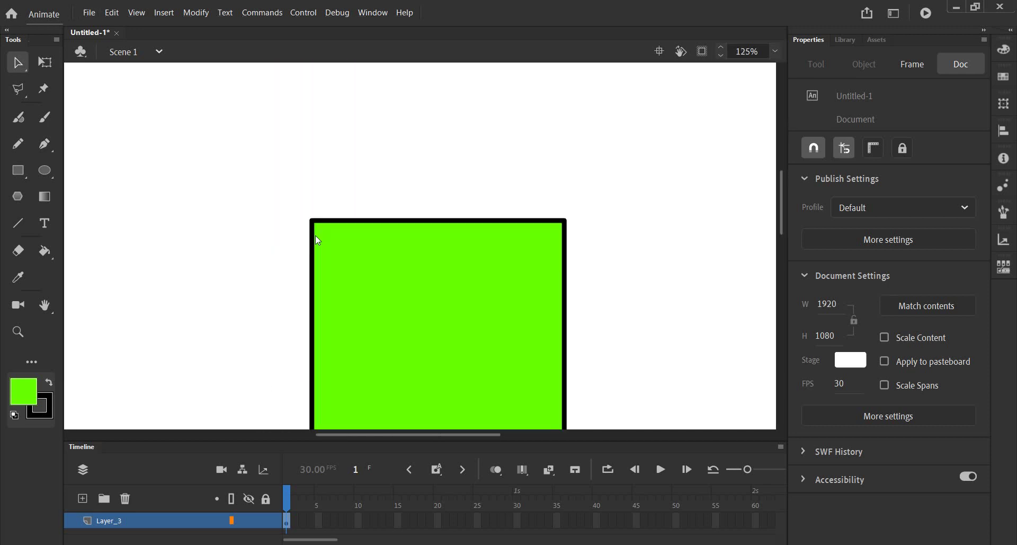
{"action": "scroll", "coordinate": [312, 249], "scroll_direction": "up", "scroll_amount": 5}
{"action": "scroll", "coordinate": [313, 249], "scroll_direction": "down", "scroll_amount": 5}
{"action": "key", "text": "alt"}
{"action": "scroll", "coordinate": [312, 270], "scroll_direction": "up", "scroll_amount": 3}
{"action": "scroll", "coordinate": [313, 273], "scroll_direction": "down", "scroll_amount": 3}
{"action": "scroll", "coordinate": [313, 276], "scroll_direction": "up", "scroll_amount": 3}
{"action": "scroll", "coordinate": [312, 273], "scroll_direction": "up", "scroll_amount": 3}
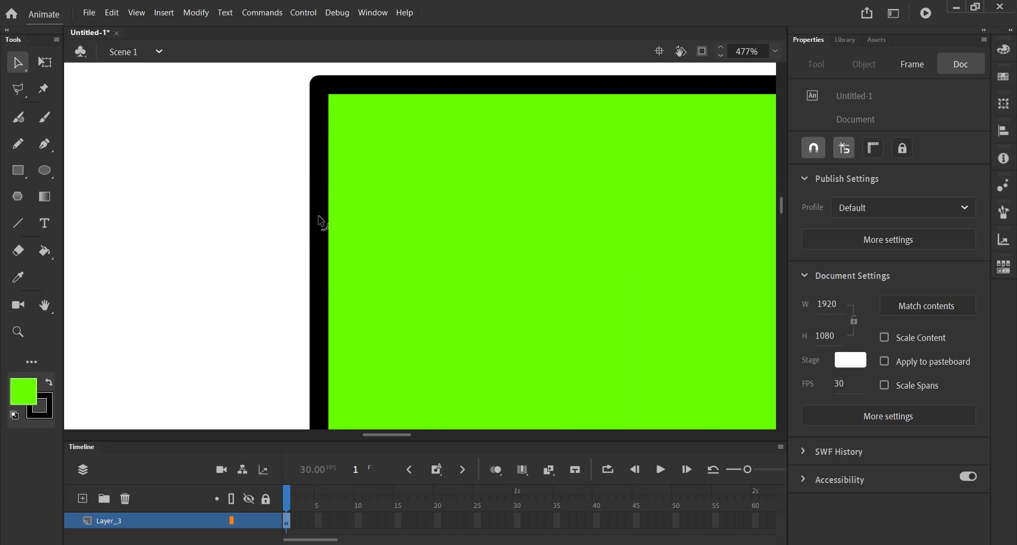
{"action": "scroll", "coordinate": [317, 248], "scroll_direction": "up", "scroll_amount": 2}
{"action": "left_click_drag", "start_coordinate": [318, 301], "coordinate": [279, 297]}
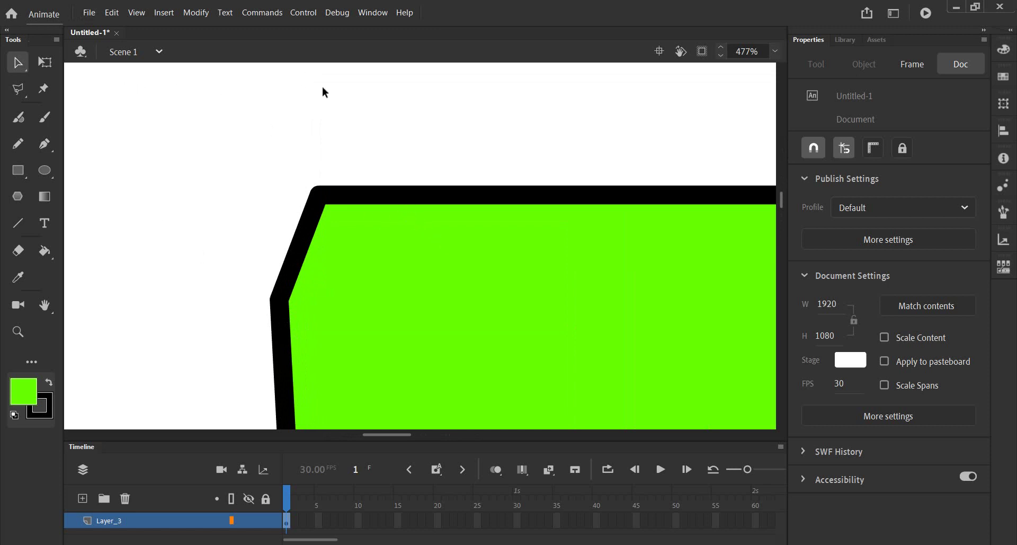
Delete the slanted corner's anchor point with the Subselection tool.
{"action": "left_click", "coordinate": [14, 66]}
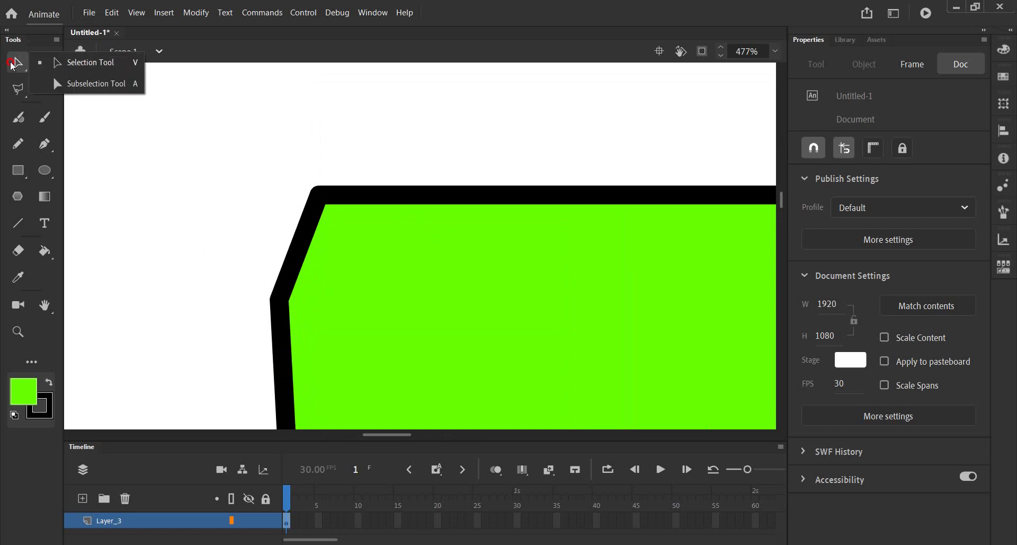
{"action": "left_click", "coordinate": [53, 75]}
{"action": "left_click", "coordinate": [283, 303]}
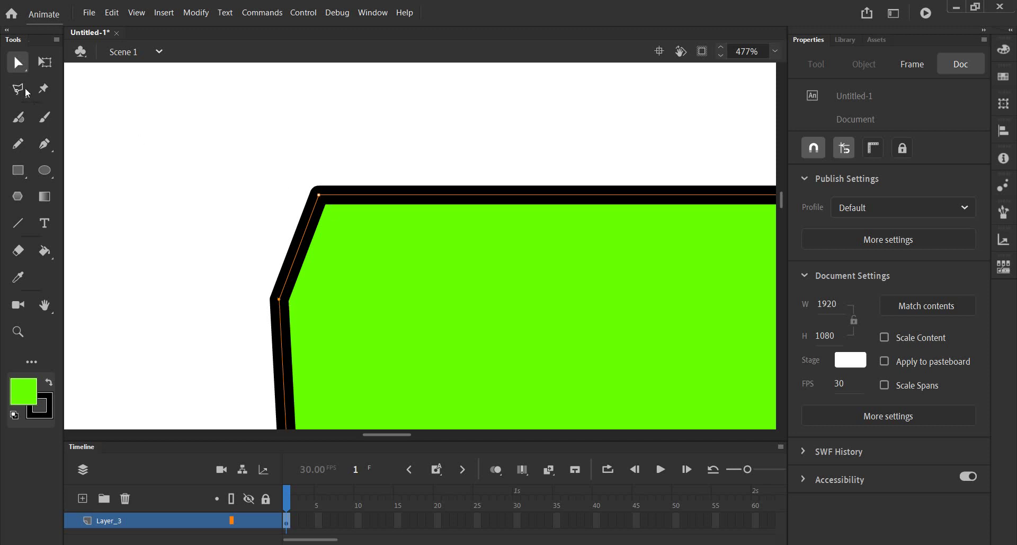
{"action": "key", "text": "Delete"}
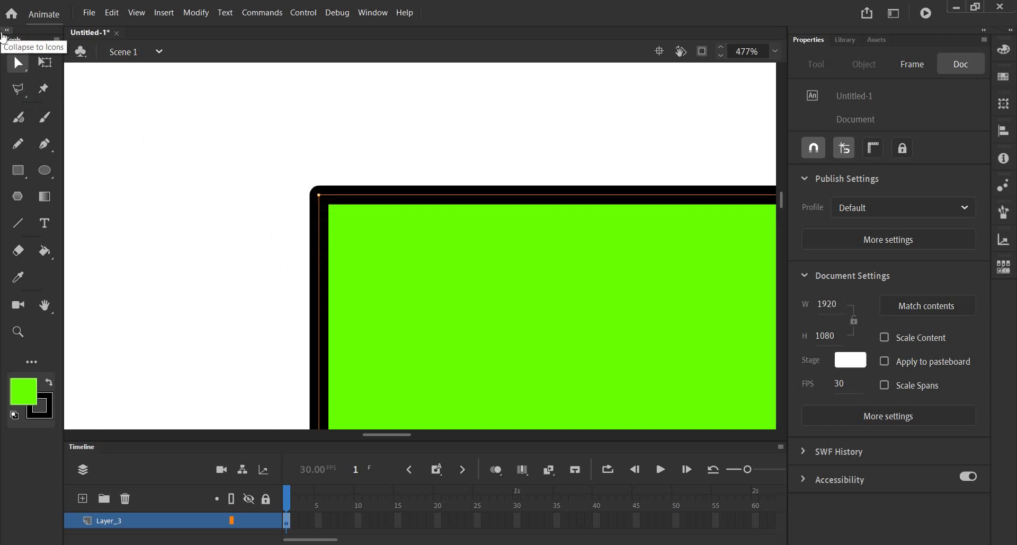
{"action": "left_click", "coordinate": [11, 69]}
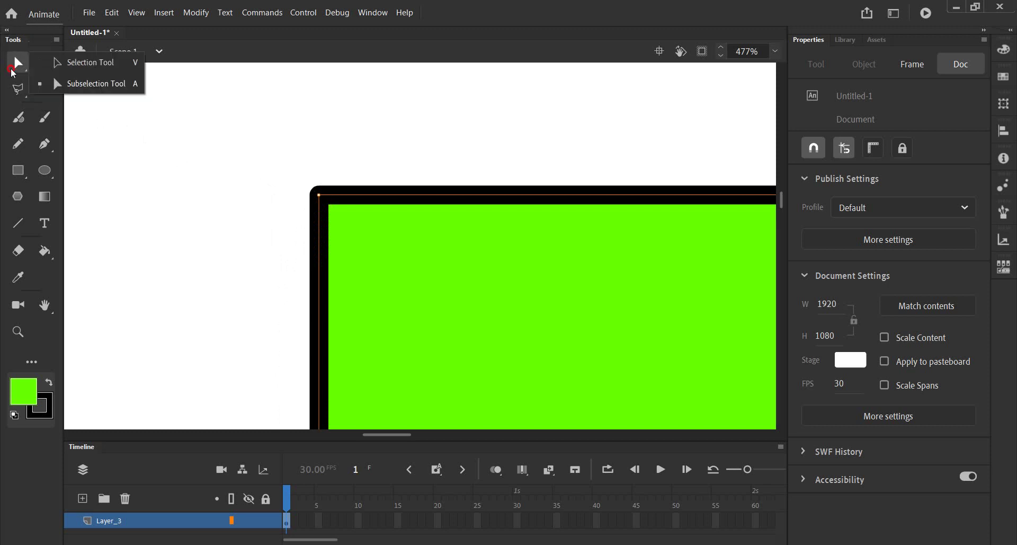
{"action": "left_click", "coordinate": [83, 66]}
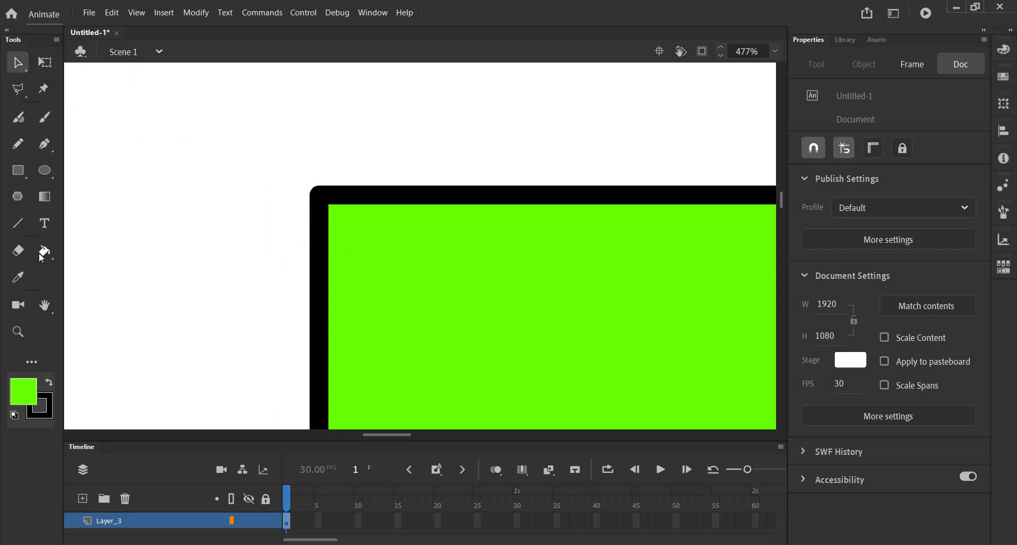
Try curving the top-left corner with Convert Anchor Point, then undo it.
{"action": "left_click", "coordinate": [43, 143]}
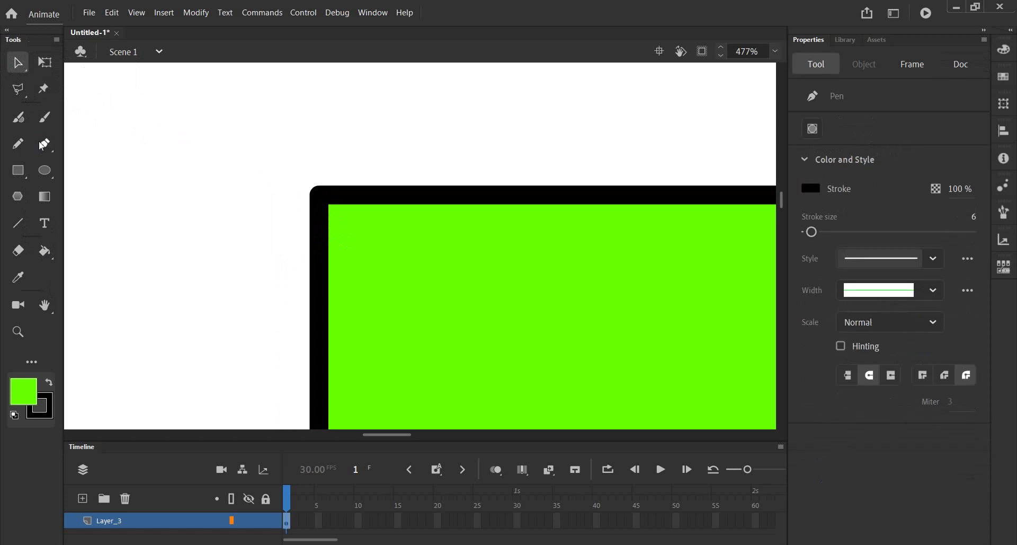
{"action": "left_click", "coordinate": [42, 146]}
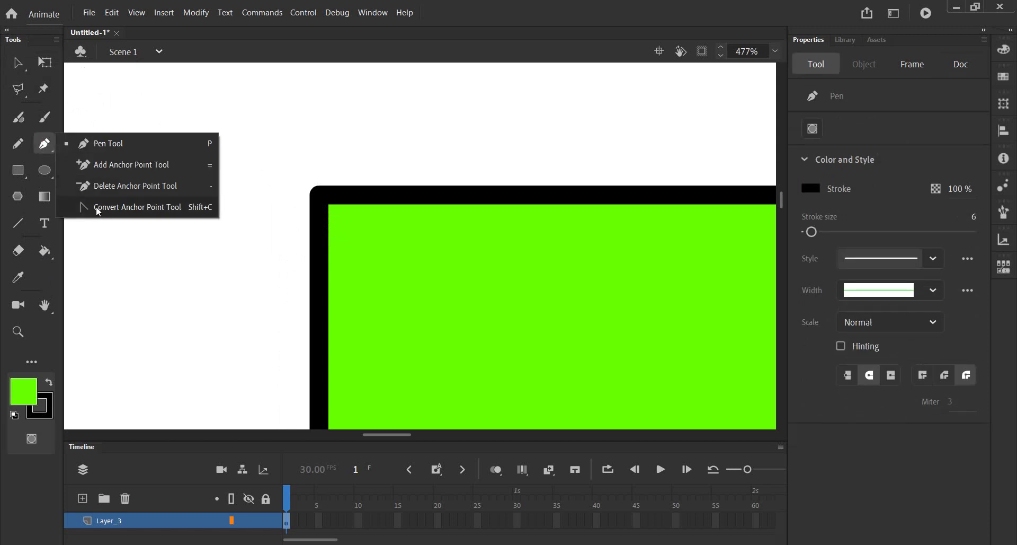
{"action": "left_click", "coordinate": [98, 208]}
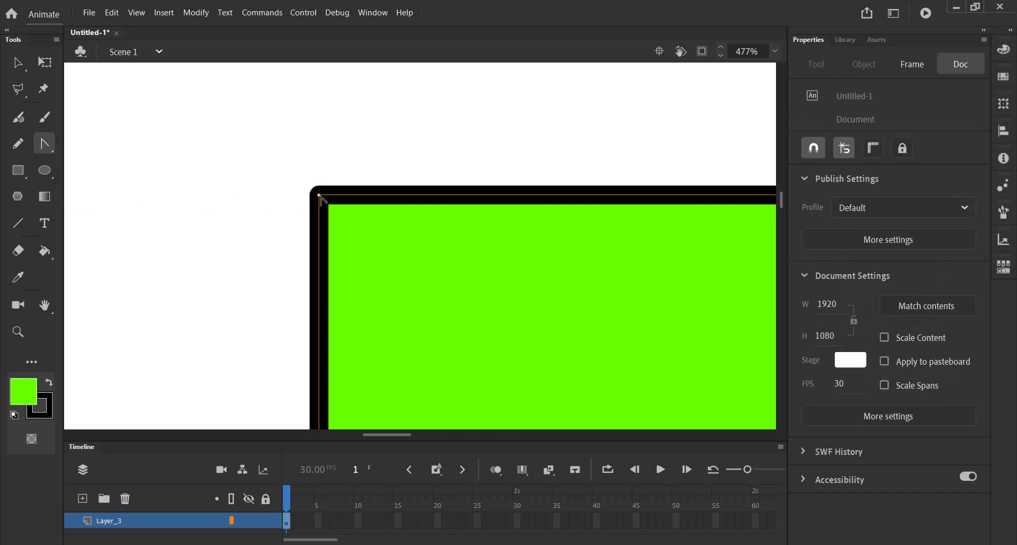
{"action": "mouse_move", "coordinate": [319, 196]}
{"action": "left_mouse_down"}
{"action": "mouse_move", "coordinate": [357, 180]}
{"action": "mouse_move", "coordinate": [428, 95]}
{"action": "left_mouse_up"}
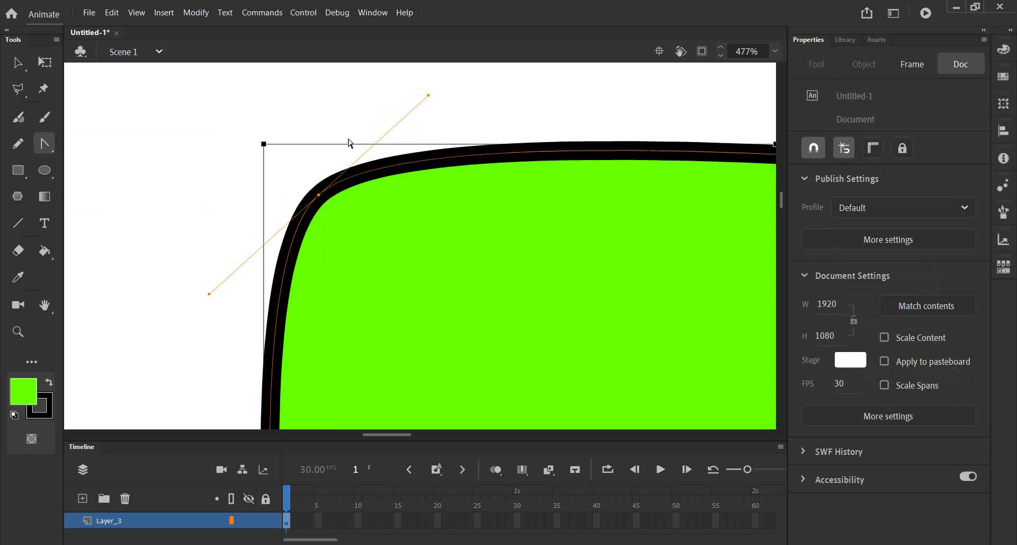
{"action": "key", "text": "ctrl+z"}
{"action": "left_click", "coordinate": [16, 66]}
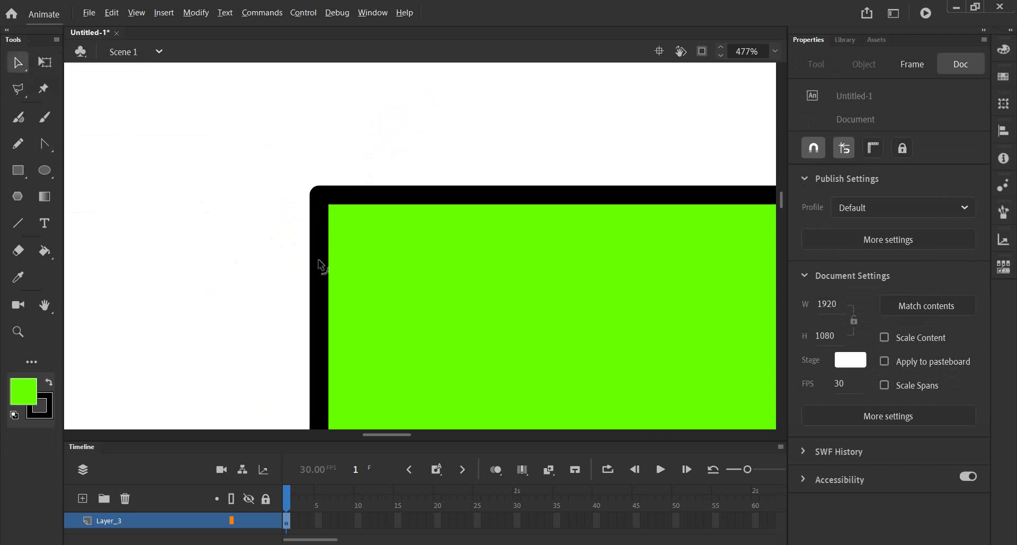
Pull the left and top edges into a new corner and bend it into a rounded curve.
{"action": "left_click_drag", "start_coordinate": [317, 258], "coordinate": [275, 260]}
{"action": "key", "text": "alt"}
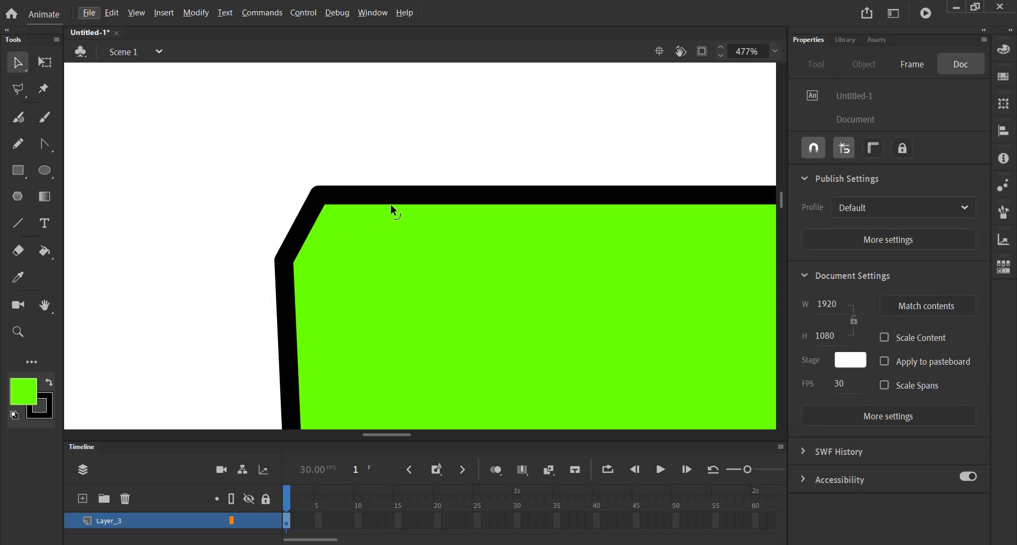
{"action": "mouse_move", "coordinate": [408, 197]}
{"action": "left_mouse_down"}
{"action": "mouse_move", "coordinate": [408, 159]}
{"action": "mouse_move", "coordinate": [354, 166]}
{"action": "left_mouse_up"}
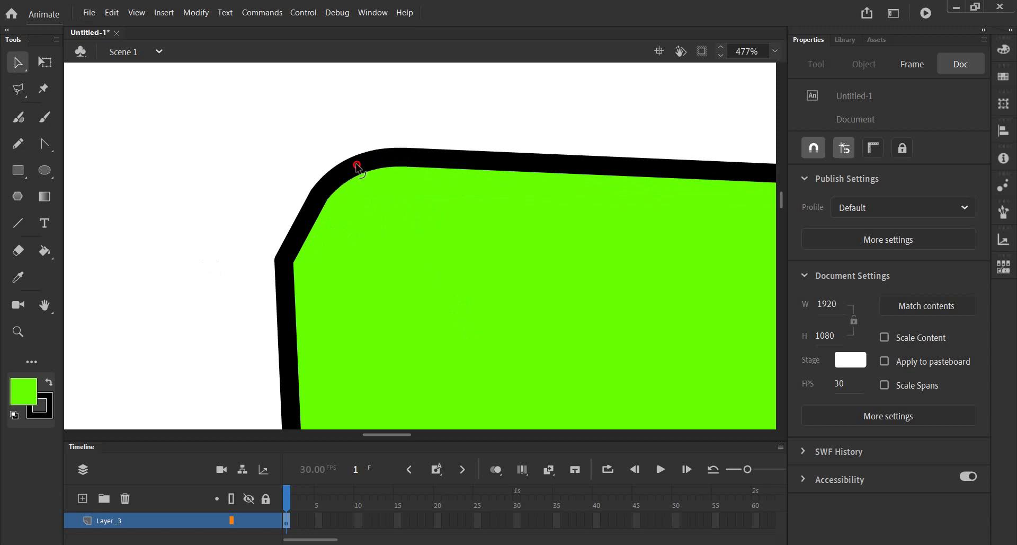
{"action": "mouse_move", "coordinate": [304, 226]}
{"action": "left_mouse_down"}
{"action": "mouse_move", "coordinate": [297, 221]}
{"action": "mouse_move", "coordinate": [315, 196]}
{"action": "left_mouse_up"}
{"action": "left_click_drag", "start_coordinate": [285, 267], "coordinate": [290, 290]}
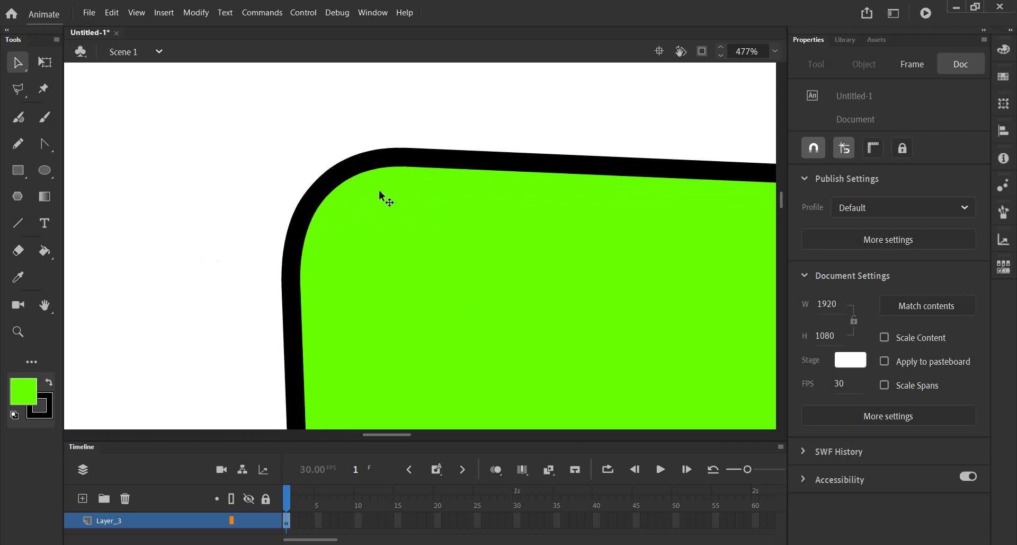
{"action": "left_click_drag", "start_coordinate": [396, 157], "coordinate": [414, 157]}
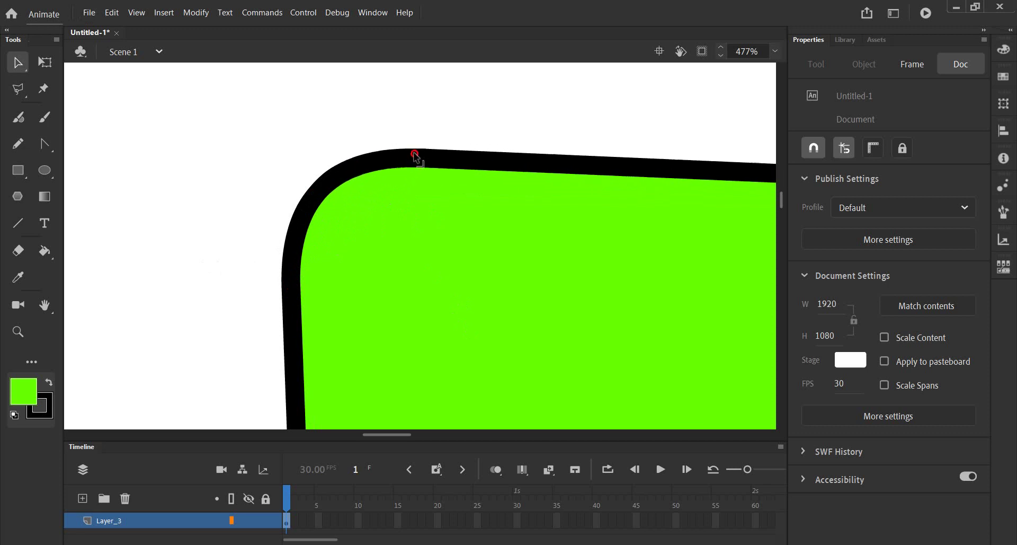
Realign the other corners so the top edge is level and the sides vertical.
{"action": "scroll", "coordinate": [374, 211], "scroll_direction": "down", "scroll_amount": 3}
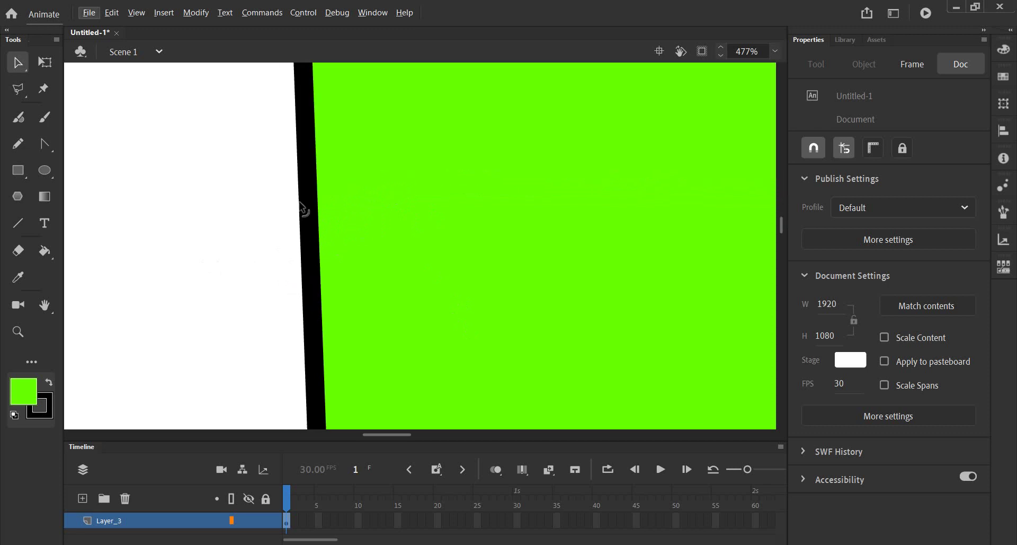
{"action": "scroll", "coordinate": [318, 238], "scroll_direction": "down", "scroll_amount": 5, "text": "alt"}
{"action": "scroll", "coordinate": [330, 249], "scroll_direction": "down", "scroll_amount": 3}
{"action": "scroll", "coordinate": [330, 201], "scroll_direction": "up", "scroll_amount": 3}
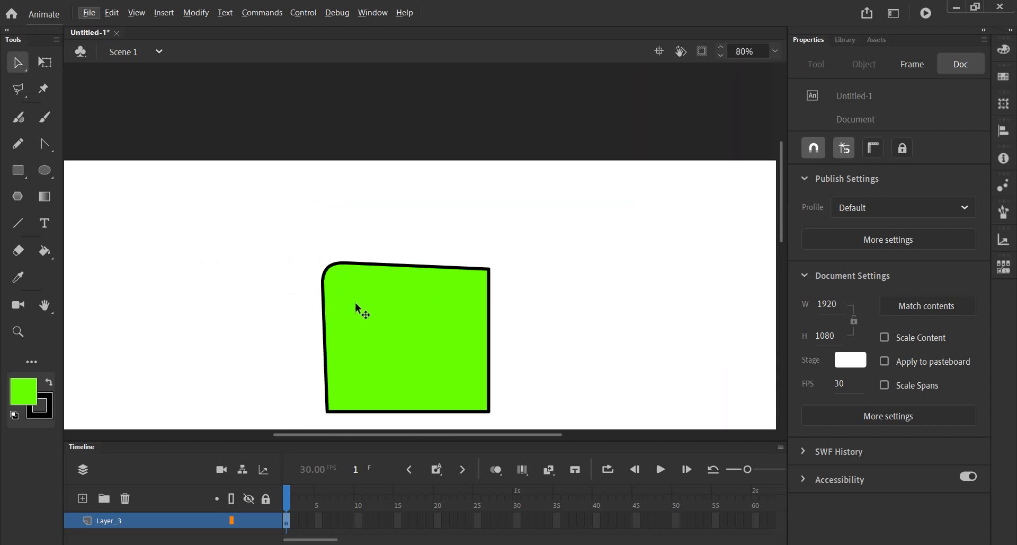
{"action": "scroll", "coordinate": [392, 286], "scroll_direction": "up", "scroll_amount": 2}
{"action": "left_click_drag", "start_coordinate": [562, 256], "coordinate": [562, 244]}
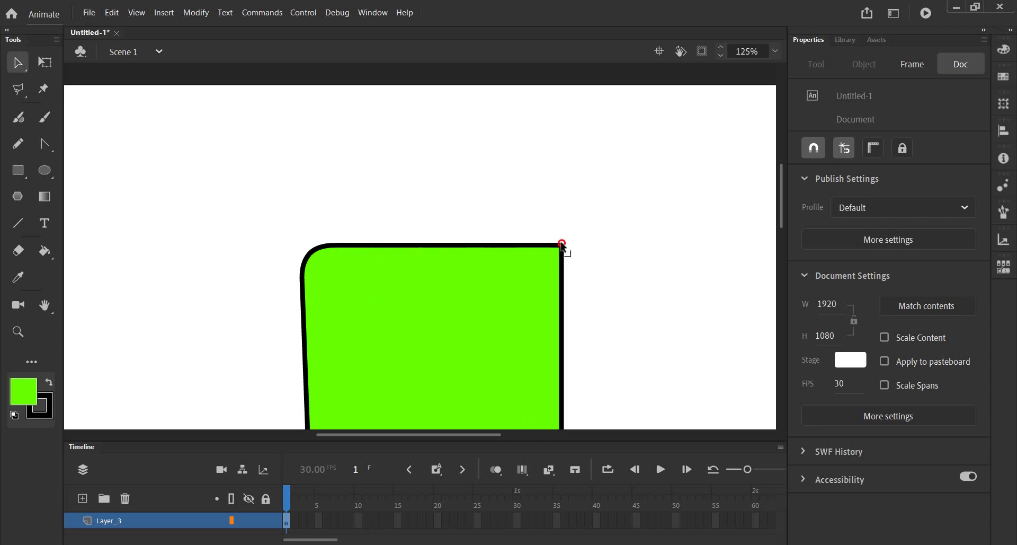
{"action": "scroll", "coordinate": [503, 262], "scroll_direction": "down", "scroll_amount": 4}
{"action": "scroll", "coordinate": [424, 286], "scroll_direction": "up", "scroll_amount": 2}
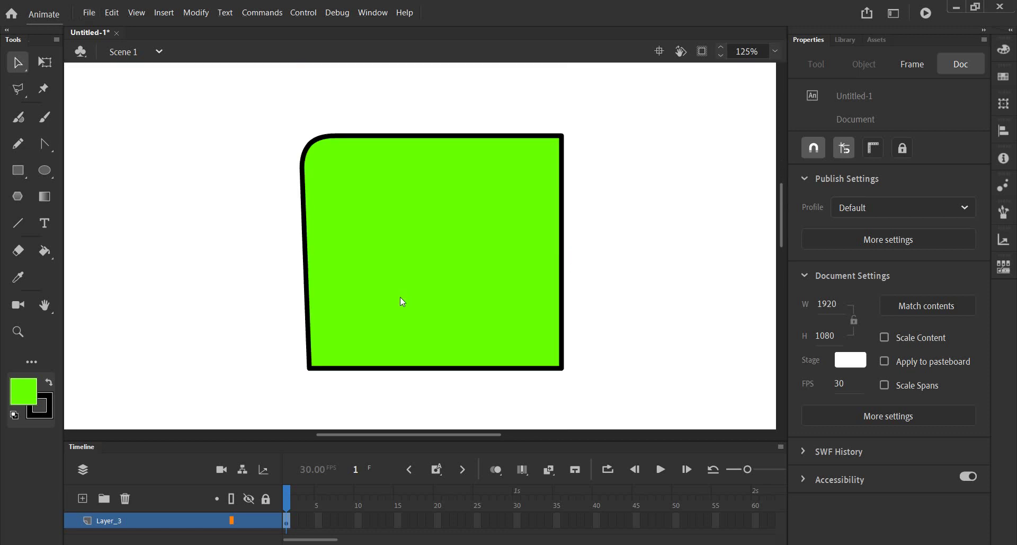
{"action": "left_click_drag", "start_coordinate": [311, 369], "coordinate": [301, 368]}
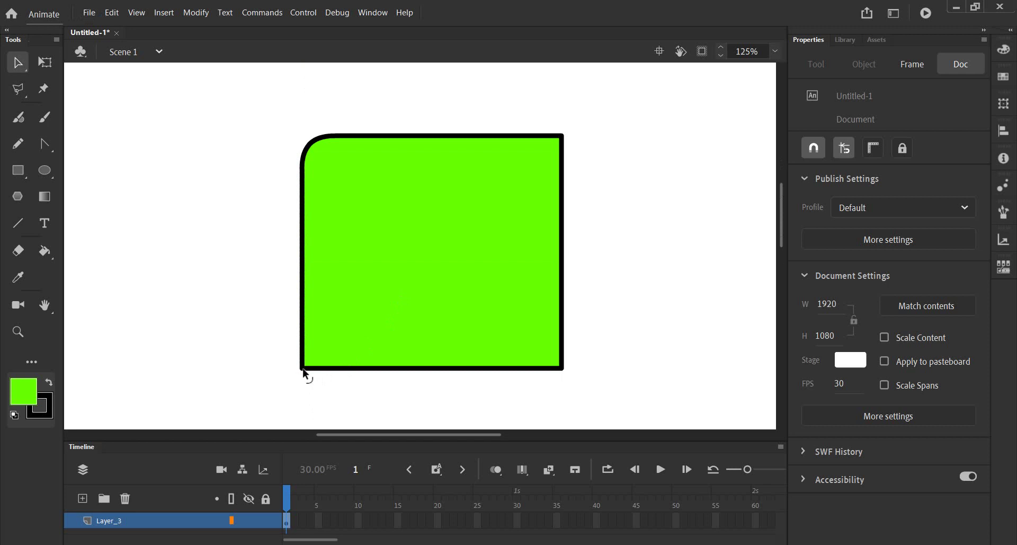
{"action": "left_click_drag", "start_coordinate": [560, 365], "coordinate": [562, 364]}
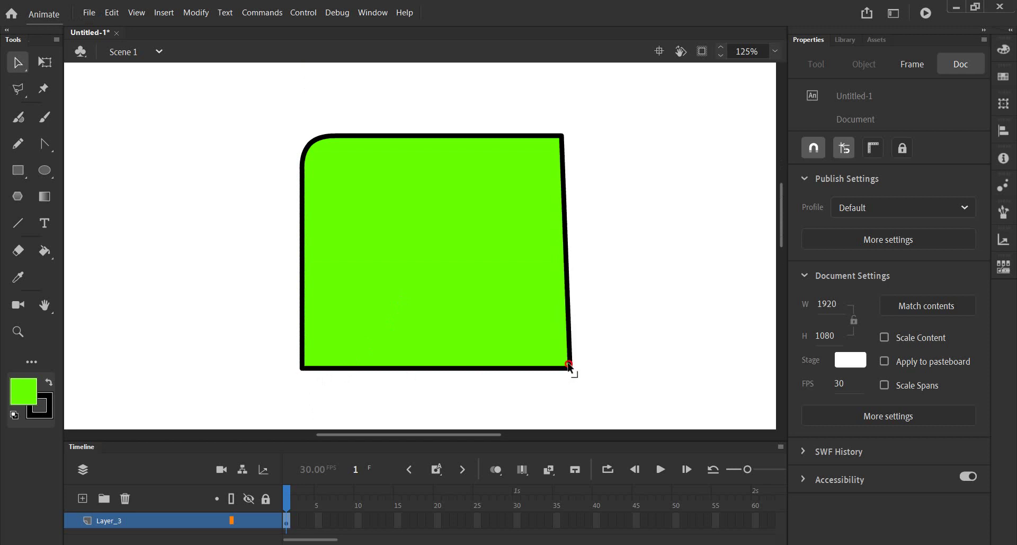
{"action": "left_click_drag", "start_coordinate": [563, 364], "coordinate": [562, 365]}
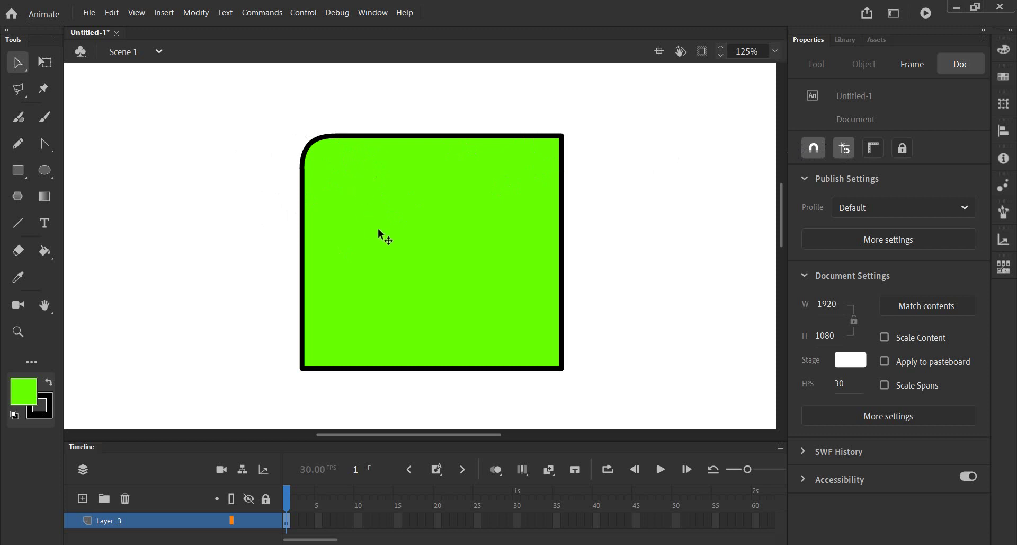
Drag the rounded-corner green shape from the centre to the stage's upper right.
{"action": "scroll", "coordinate": [291, 143], "scroll_direction": "up", "scroll_amount": 2}
{"action": "scroll", "coordinate": [295, 139], "scroll_direction": "up", "scroll_amount": 2}
{"action": "scroll", "coordinate": [311, 142], "scroll_direction": "up", "scroll_amount": 2}
{"action": "scroll", "coordinate": [312, 149], "scroll_direction": "up", "scroll_amount": 1}
{"action": "scroll", "coordinate": [315, 155], "scroll_direction": "up", "scroll_amount": 2}
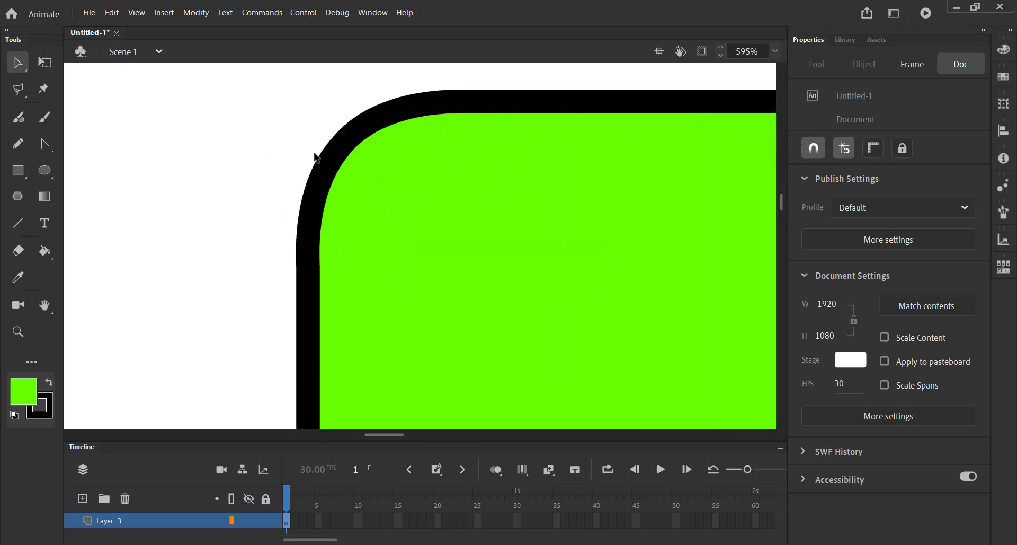
{"action": "scroll", "coordinate": [331, 169], "scroll_direction": "down", "scroll_amount": 6}
{"action": "scroll", "coordinate": [339, 179], "scroll_direction": "down", "scroll_amount": 5}
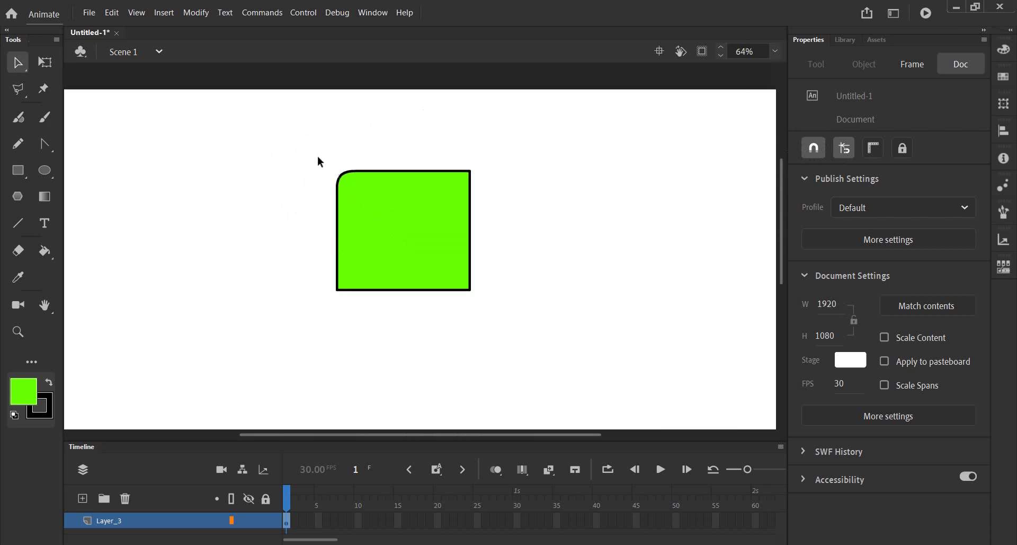
{"action": "left_click_drag", "start_coordinate": [385, 254], "coordinate": [636, 189]}
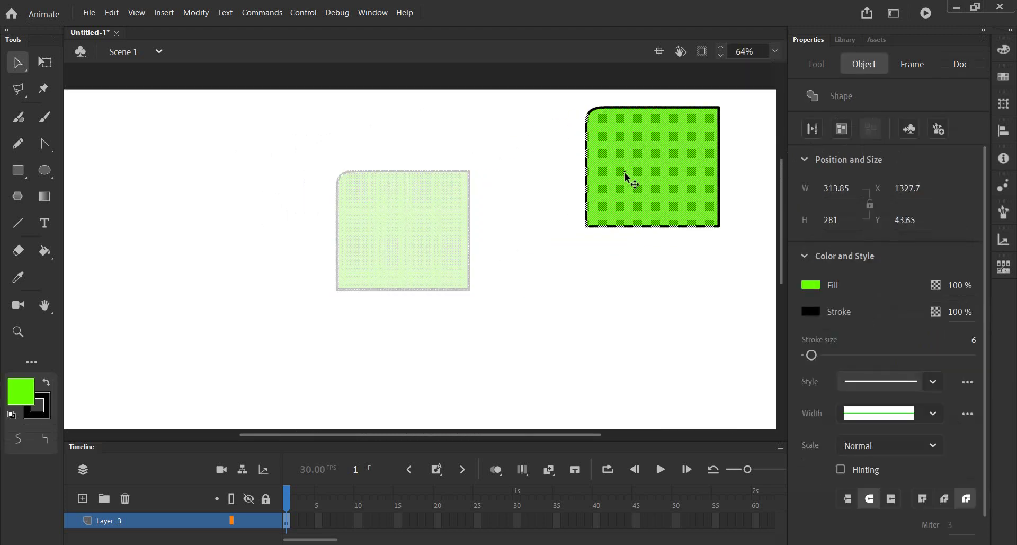
{"action": "left_click_drag", "start_coordinate": [198, 276], "coordinate": [219, 232]}
Enable a rectangle corner radius of 20 and draw a rounded green square on the left.
{"action": "left_click", "coordinate": [139, 201]}
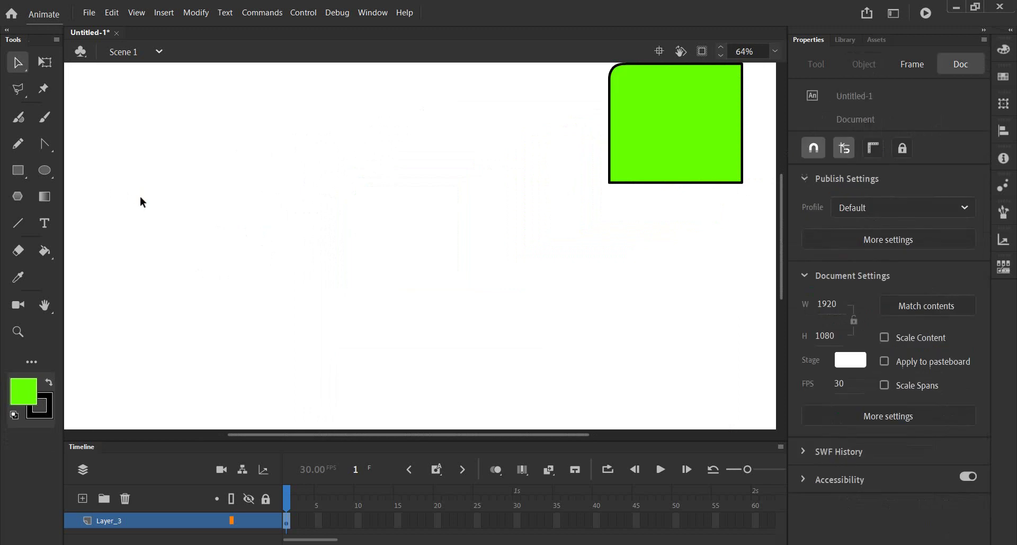
{"action": "left_click", "coordinate": [19, 170]}
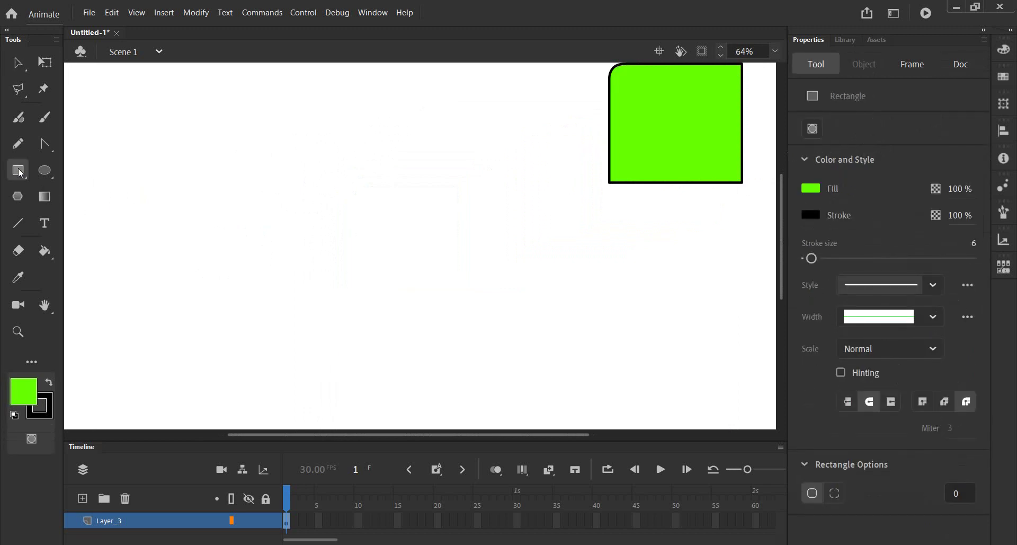
{"action": "left_click", "coordinate": [811, 493]}
{"action": "scroll", "coordinate": [516, 249], "scroll_direction": "up", "scroll_amount": 3}
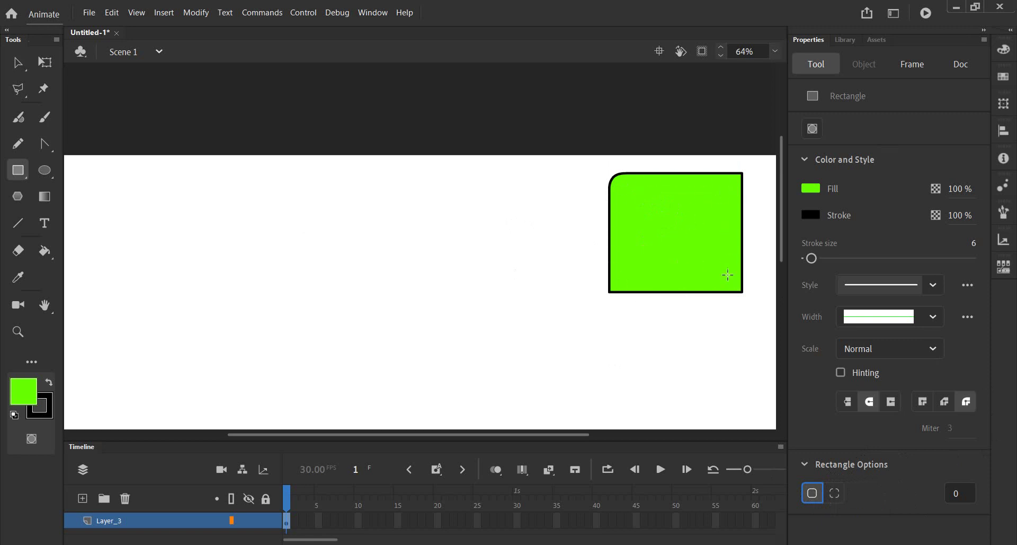
{"action": "scroll", "coordinate": [727, 274], "scroll_direction": "down", "scroll_amount": 1}
{"action": "left_click", "coordinate": [962, 493]}
{"action": "type", "text": "20"}
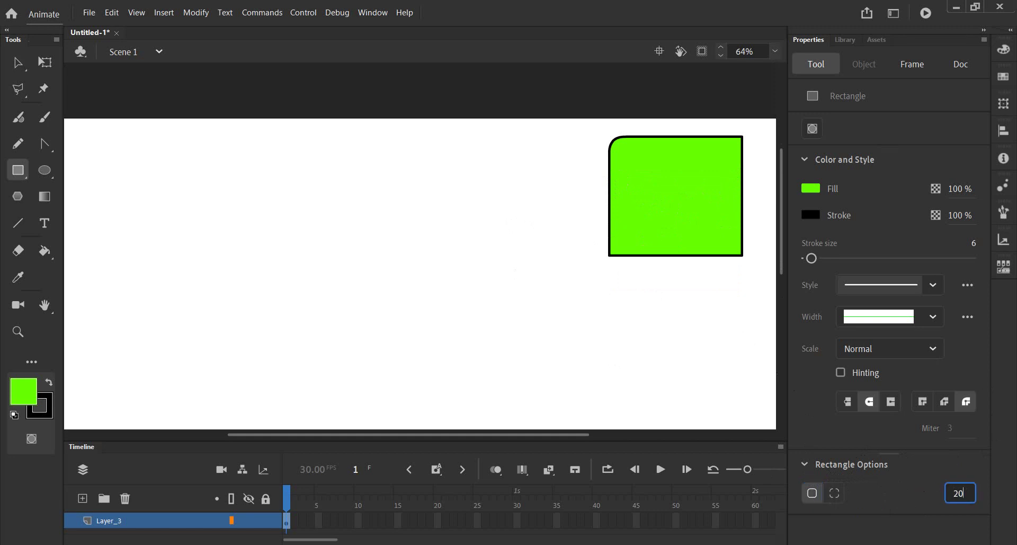
{"action": "left_click_drag", "start_coordinate": [256, 203], "coordinate": [394, 341]}
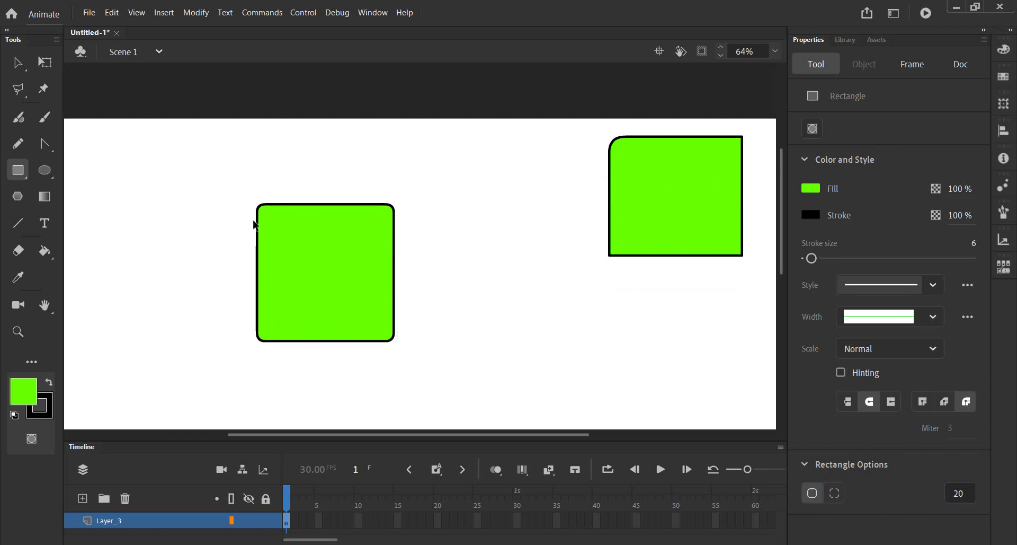
{"action": "scroll", "coordinate": [255, 220], "scroll_direction": "up", "scroll_amount": 2}
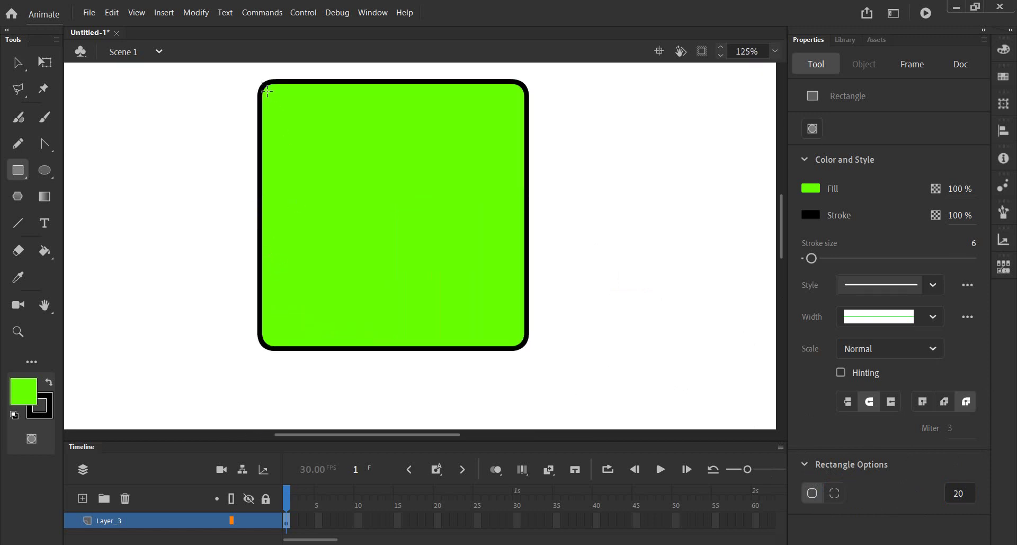
Draw two more rounded green rectangles with corner radii 50 and 100.
{"action": "scroll", "coordinate": [363, 223], "scroll_direction": "down", "scroll_amount": 2}
{"action": "scroll", "coordinate": [362, 222], "scroll_direction": "down", "scroll_amount": 1}
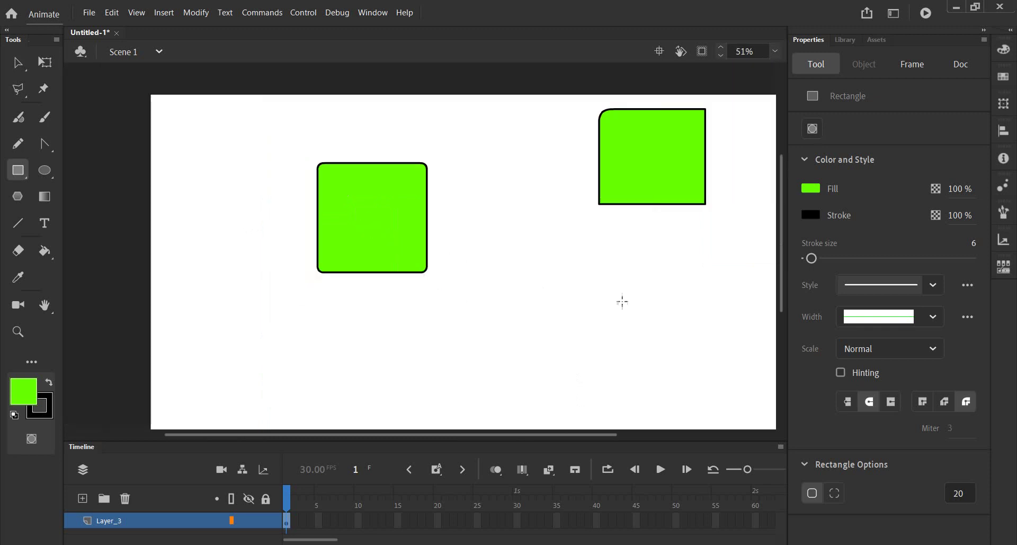
{"action": "left_click", "coordinate": [948, 492]}
{"action": "type", "text": "50"}
{"action": "left_click_drag", "start_coordinate": [491, 244], "coordinate": [613, 364]}
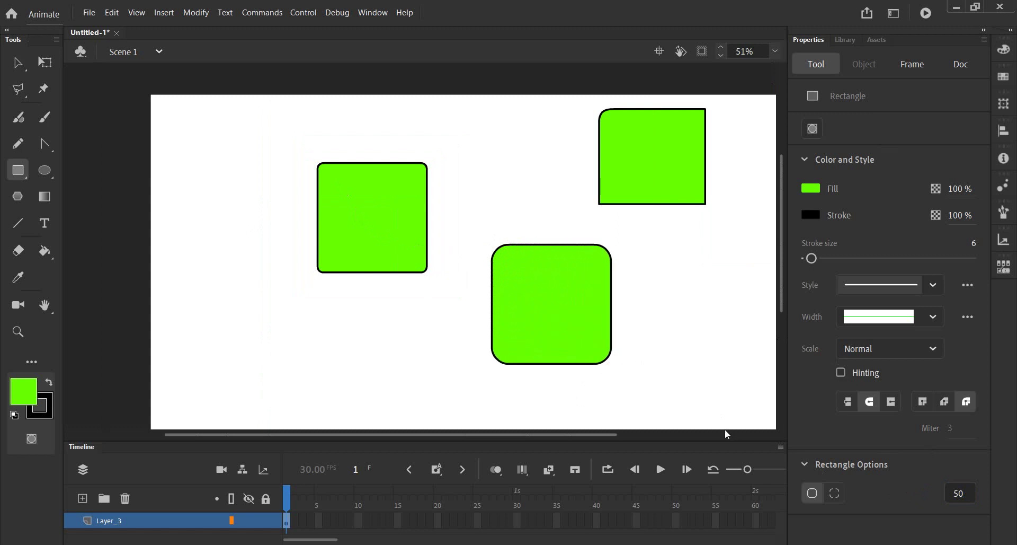
{"action": "left_click", "coordinate": [960, 491]}
{"action": "type", "text": "11"}
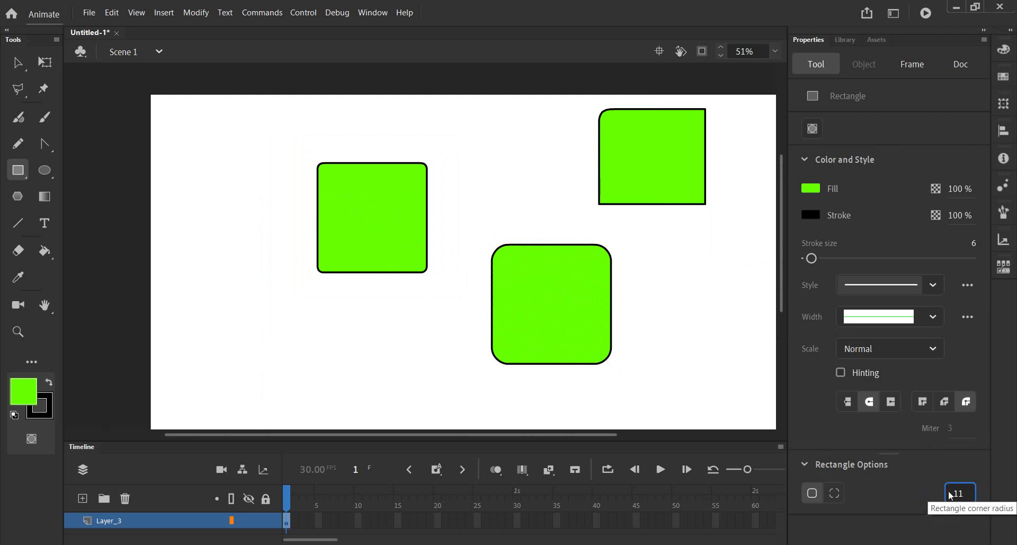
{"action": "type", "text": "00"}
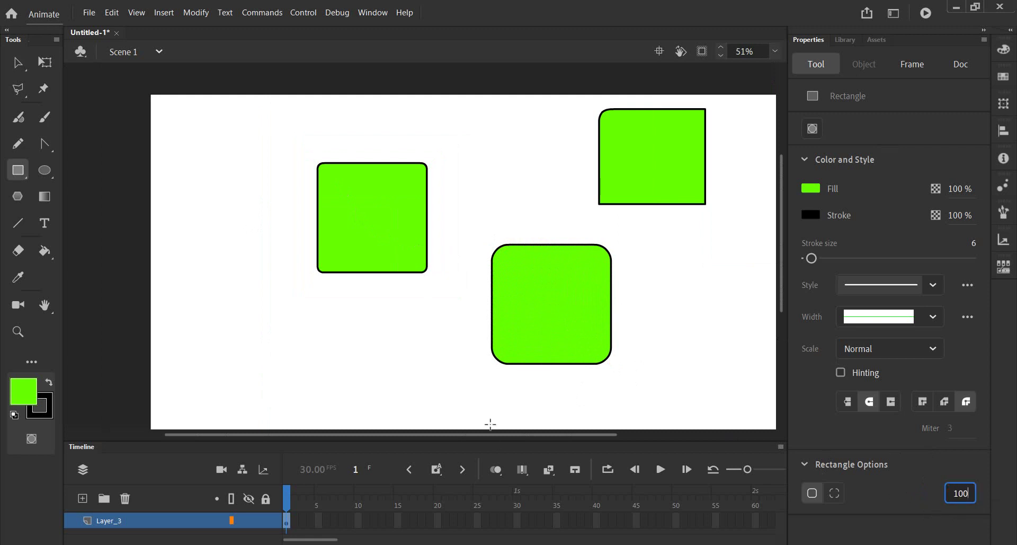
{"action": "mouse_move", "coordinate": [201, 316]}
{"action": "left_mouse_down"}
{"action": "mouse_move", "coordinate": [288, 402]}
{"action": "mouse_move", "coordinate": [312, 415]}
{"action": "mouse_move", "coordinate": [234, 344]}
{"action": "mouse_move", "coordinate": [340, 425]}
{"action": "left_mouse_up"}
Select all four green rectangles and delete them, leaving the stage blank.
{"action": "scroll", "coordinate": [336, 419], "scroll_direction": "down", "scroll_amount": 3}
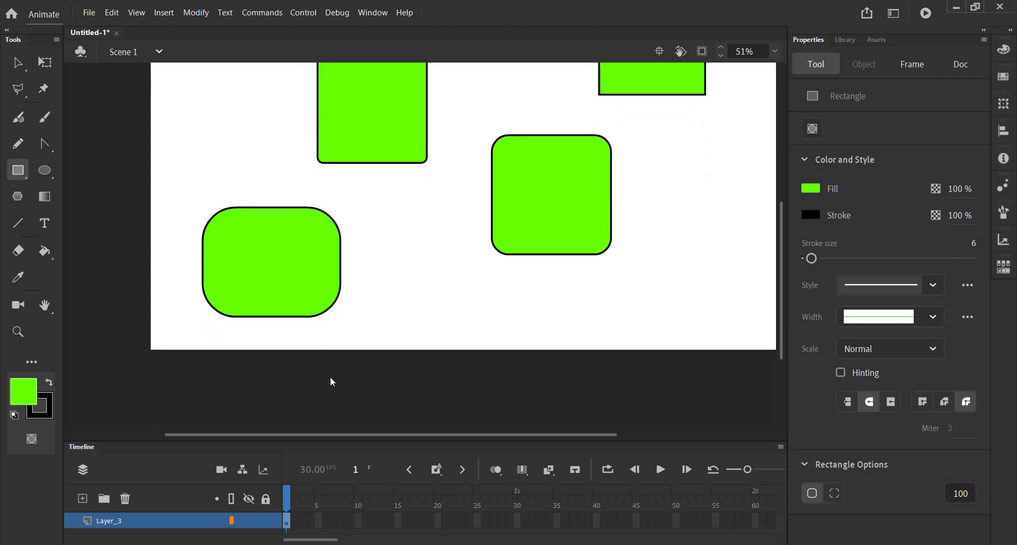
{"action": "scroll", "coordinate": [291, 259], "scroll_direction": "up", "scroll_amount": 3}
{"action": "scroll", "coordinate": [212, 233], "scroll_direction": "down", "scroll_amount": 3}
{"action": "left_click", "coordinate": [18, 63]}
{"action": "scroll", "coordinate": [310, 180], "scroll_direction": "down", "scroll_amount": 4}
{"action": "scroll", "coordinate": [345, 217], "scroll_direction": "up", "scroll_amount": 3}
{"action": "scroll", "coordinate": [379, 254], "scroll_direction": "down", "scroll_amount": 3}
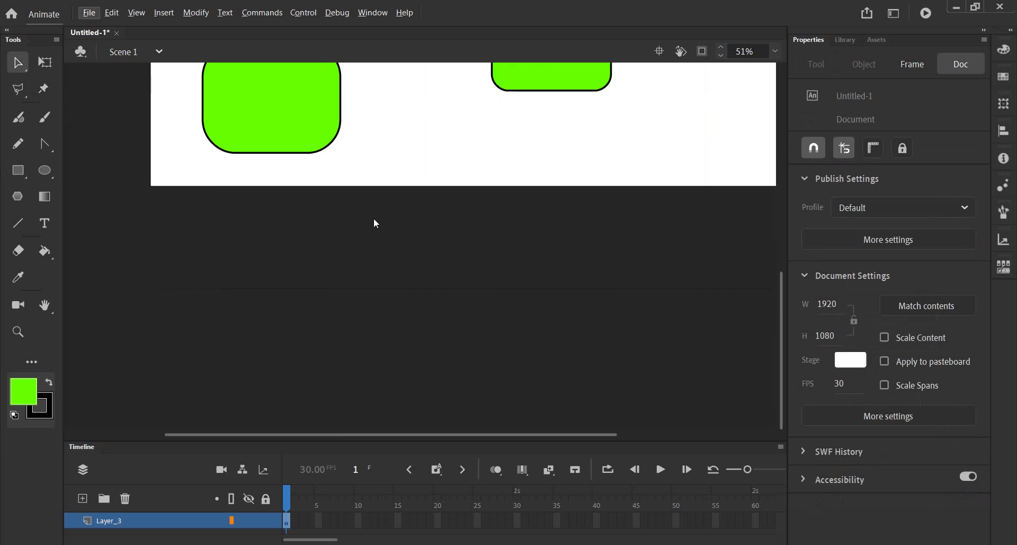
{"action": "scroll", "coordinate": [374, 217], "scroll_direction": "down", "scroll_amount": 2, "text": "alt"}
{"action": "scroll", "coordinate": [420, 161], "scroll_direction": "up", "scroll_amount": 3}
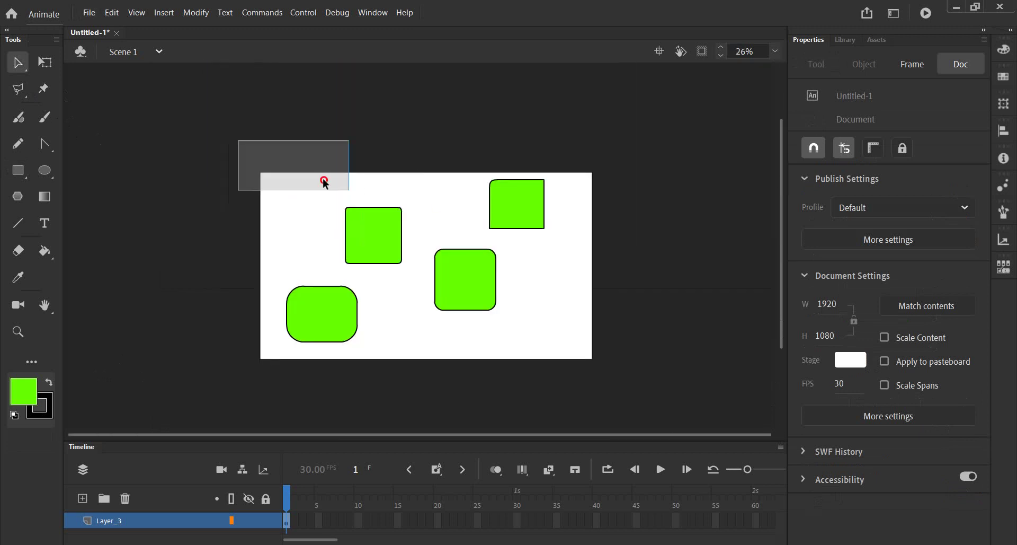
{"action": "key", "text": "ctrl+a"}
{"action": "key", "text": "Delete"}
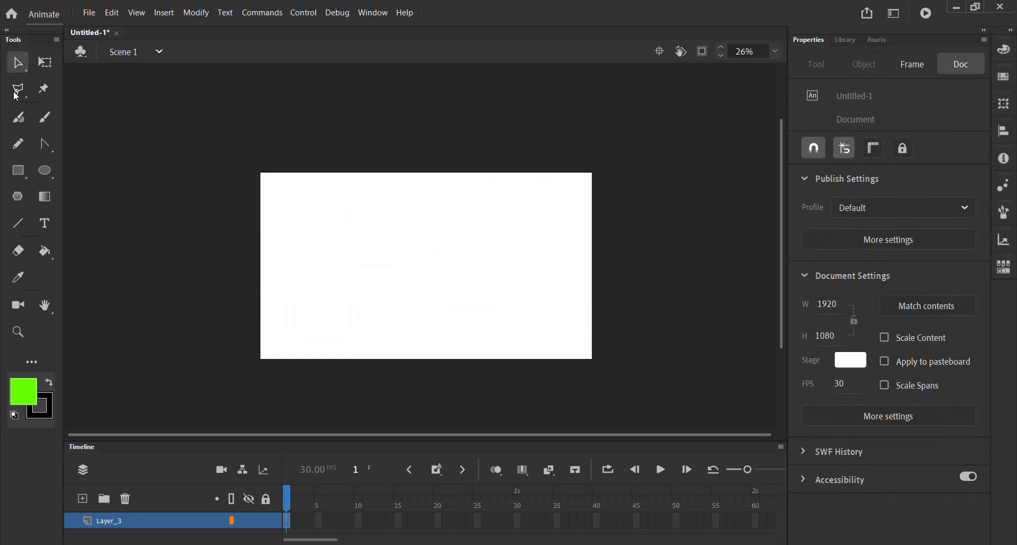
{"action": "left_click", "coordinate": [18, 170]}
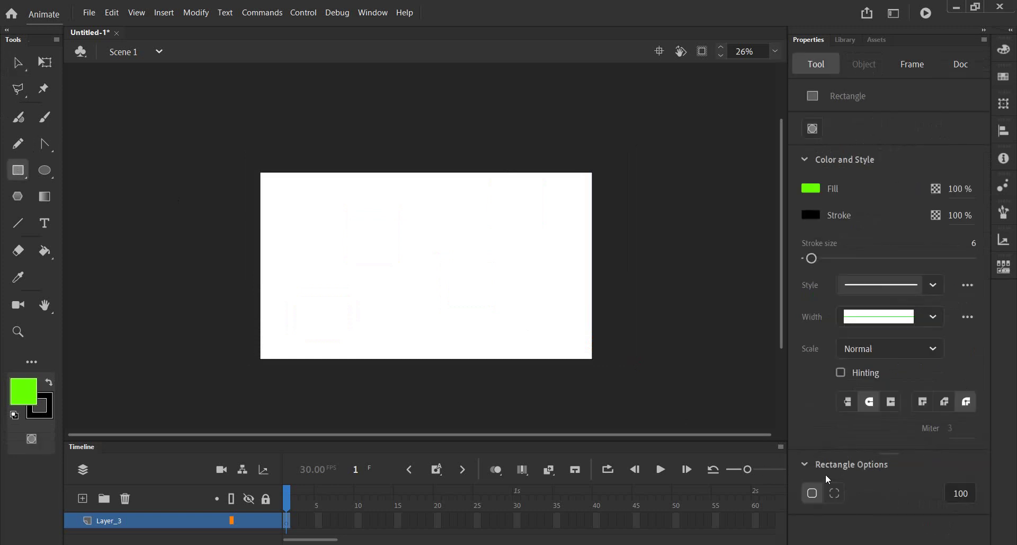
Set individual corner radii to 0 and draw a sharp-cornered green square.
{"action": "left_click", "coordinate": [972, 495]}
{"action": "type", "text": "0"}
{"action": "key", "text": "Return"}
{"action": "left_click", "coordinate": [836, 493]}
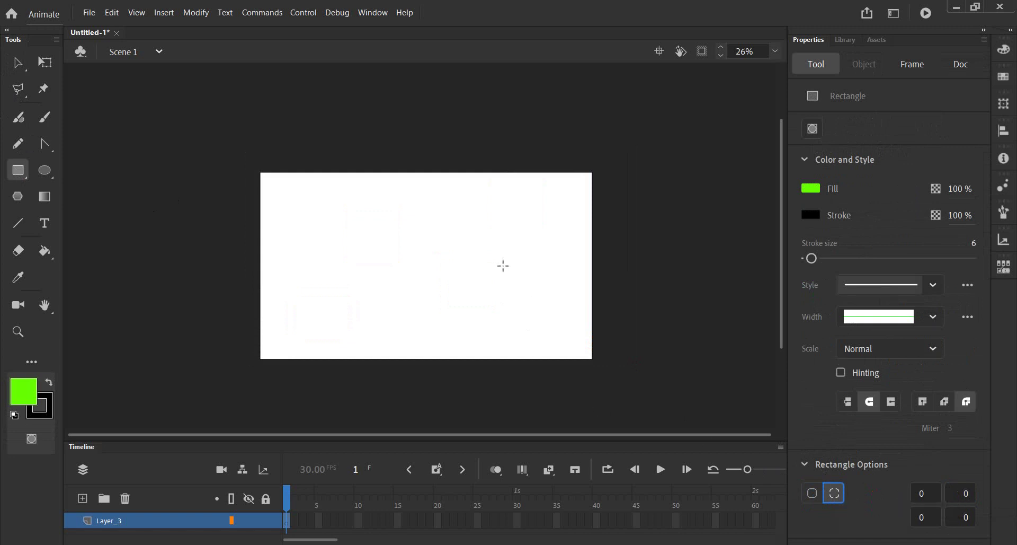
{"action": "left_click", "coordinate": [930, 494]}
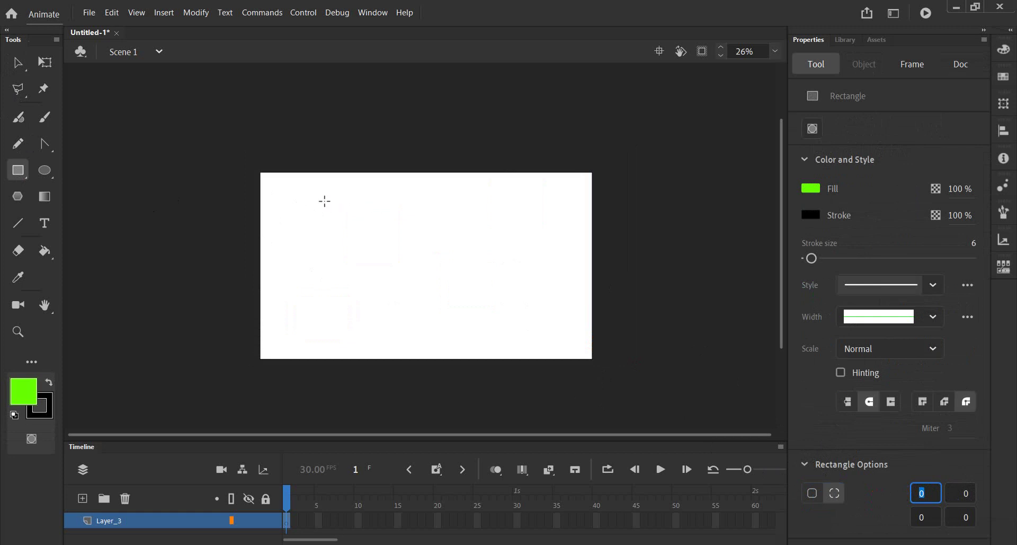
{"action": "left_click_drag", "start_coordinate": [324, 200], "coordinate": [411, 275]}
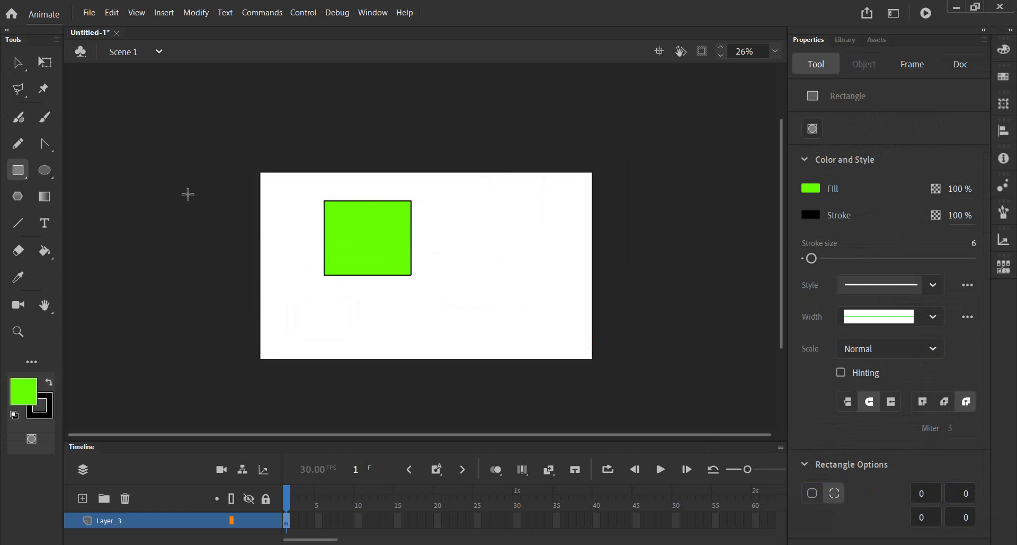
{"action": "scroll", "coordinate": [310, 219], "scroll_direction": "up", "scroll_amount": 2}
{"action": "scroll", "coordinate": [310, 219], "scroll_direction": "up", "scroll_amount": 3}
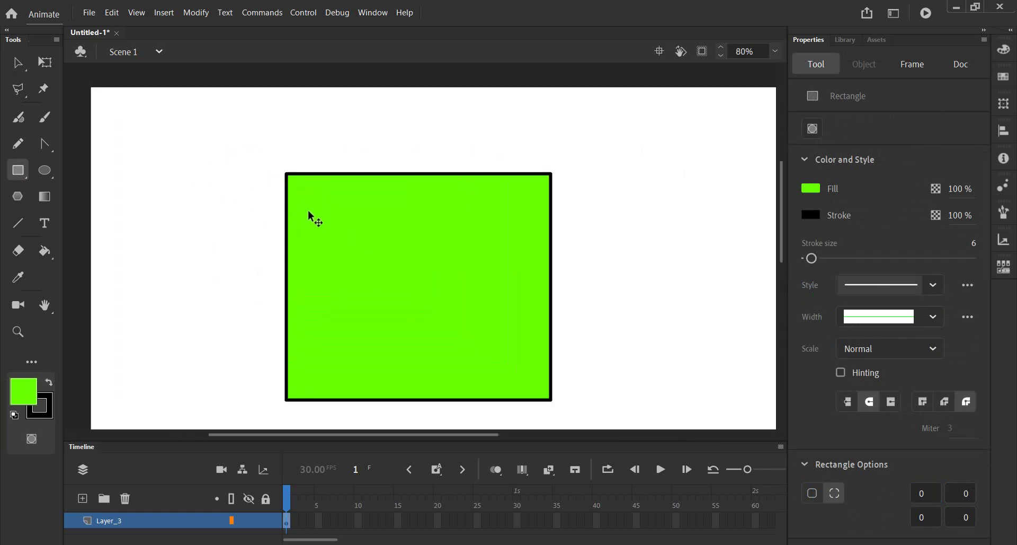
{"action": "left_click", "coordinate": [9, 63]}
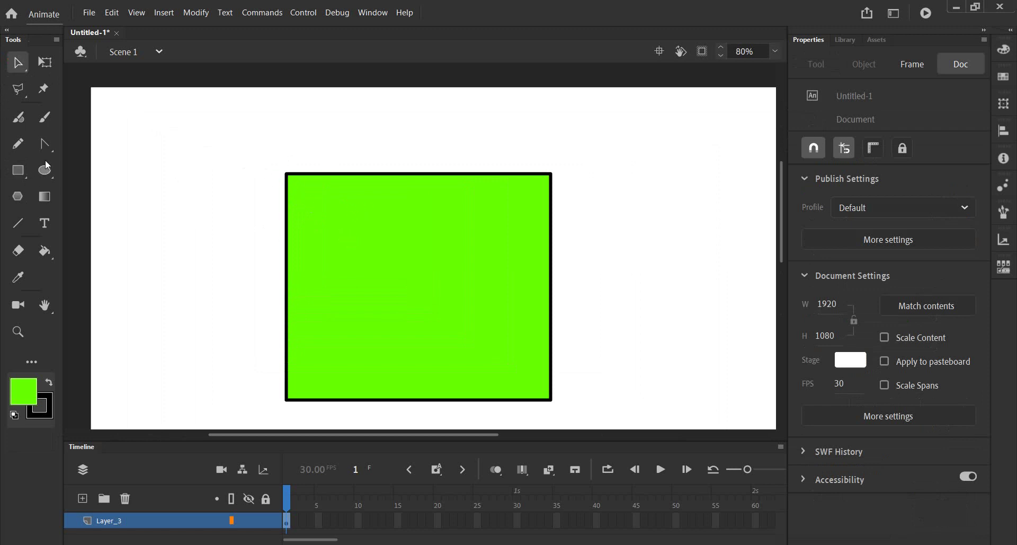
{"action": "left_click", "coordinate": [17, 169]}
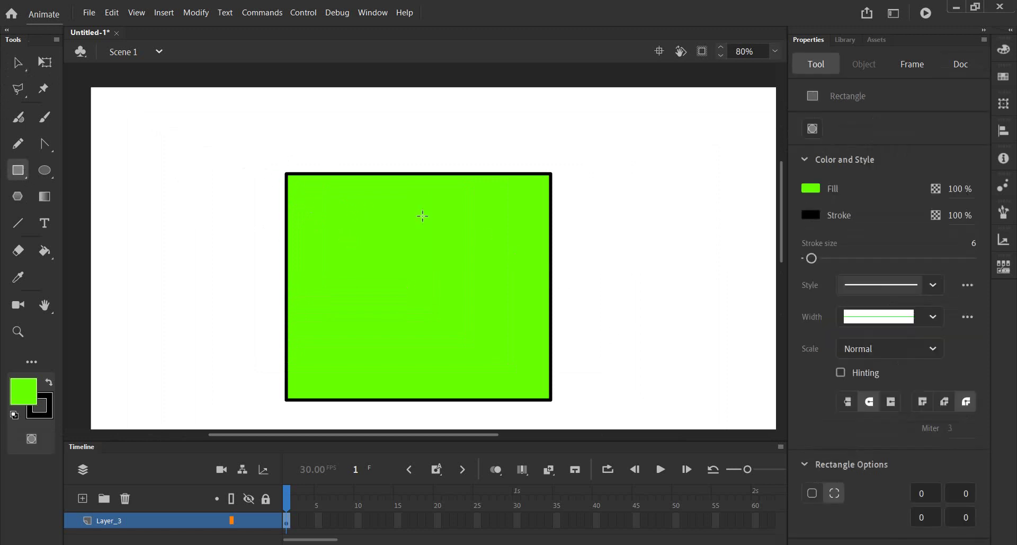
{"action": "left_click", "coordinate": [928, 489]}
{"action": "left_click", "coordinate": [960, 492]}
{"action": "left_click", "coordinate": [932, 518]}
{"action": "left_click", "coordinate": [952, 518]}
{"action": "scroll", "coordinate": [419, 283], "scroll_direction": "down", "scroll_amount": 3}
{"action": "mouse_move", "coordinate": [629, 305]}
{"action": "left_mouse_down"}
{"action": "mouse_move", "coordinate": [533, 286]}
{"action": "mouse_move", "coordinate": [567, 229]}
{"action": "left_mouse_up"}
{"action": "key", "text": "ctrl+z"}
{"action": "scroll", "coordinate": [499, 209], "scroll_direction": "up", "scroll_amount": 2}
{"action": "scroll", "coordinate": [521, 265], "scroll_direction": "down", "scroll_amount": 2}
{"action": "scroll", "coordinate": [524, 263], "scroll_direction": "up", "scroll_amount": 1}
{"action": "scroll", "coordinate": [525, 266], "scroll_direction": "down", "scroll_amount": 1}
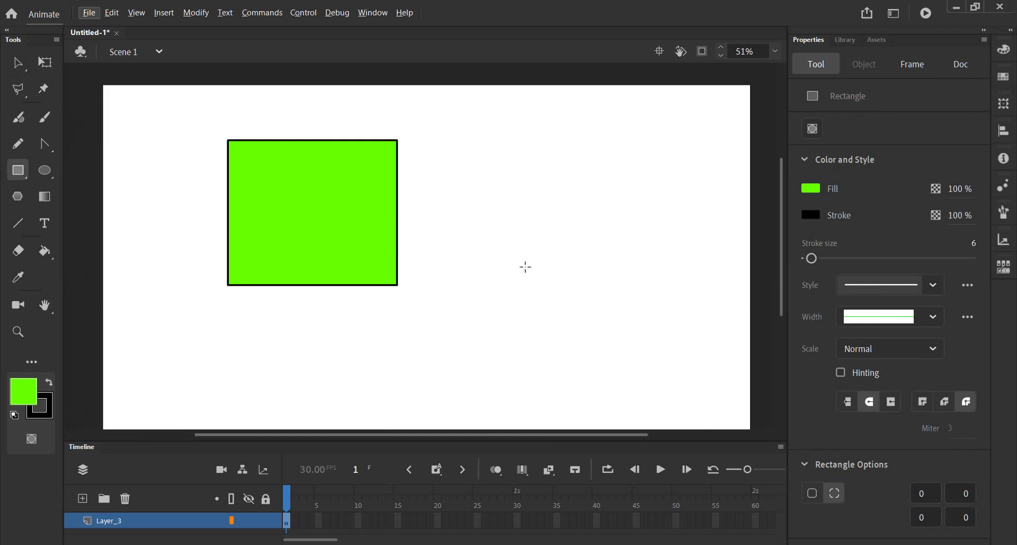
{"action": "scroll", "coordinate": [504, 208], "scroll_direction": "up", "scroll_amount": 1}
{"action": "scroll", "coordinate": [505, 208], "scroll_direction": "up", "scroll_amount": 2}
{"action": "scroll", "coordinate": [504, 208], "scroll_direction": "down", "scroll_amount": 1}
{"action": "scroll", "coordinate": [504, 208], "scroll_direction": "up", "scroll_amount": 1}
{"action": "scroll", "coordinate": [505, 207], "scroll_direction": "down", "scroll_amount": 1}
{"action": "scroll", "coordinate": [505, 208], "scroll_direction": "up", "scroll_amount": 1}
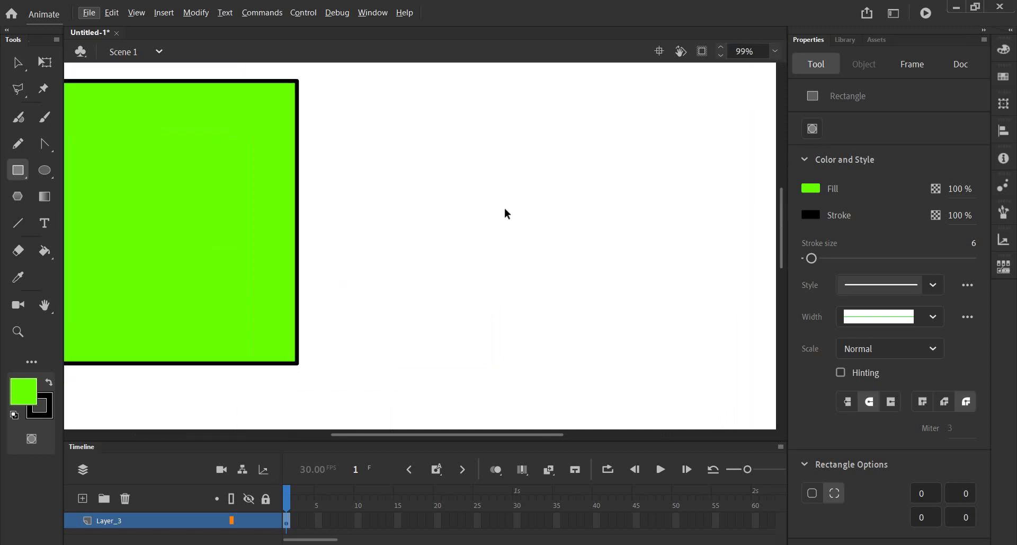
{"action": "mouse_move", "coordinate": [383, 161]}
{"action": "left_mouse_down"}
{"action": "mouse_move", "coordinate": [505, 222]}
{"action": "mouse_move", "coordinate": [502, 186]}
{"action": "left_mouse_up"}
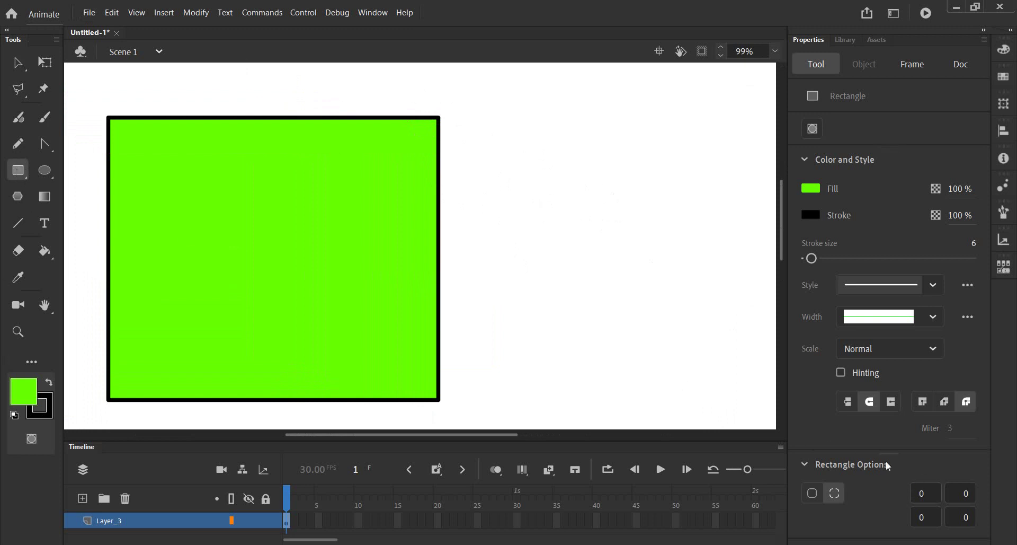
Set the top-right corner radius to 20 and draw a 297.8 × 297.8 green square beside the first.
{"action": "left_click", "coordinate": [960, 493]}
{"action": "type", "text": "20"}
{"action": "left_click_drag", "start_coordinate": [507, 147], "coordinate": [703, 343]}
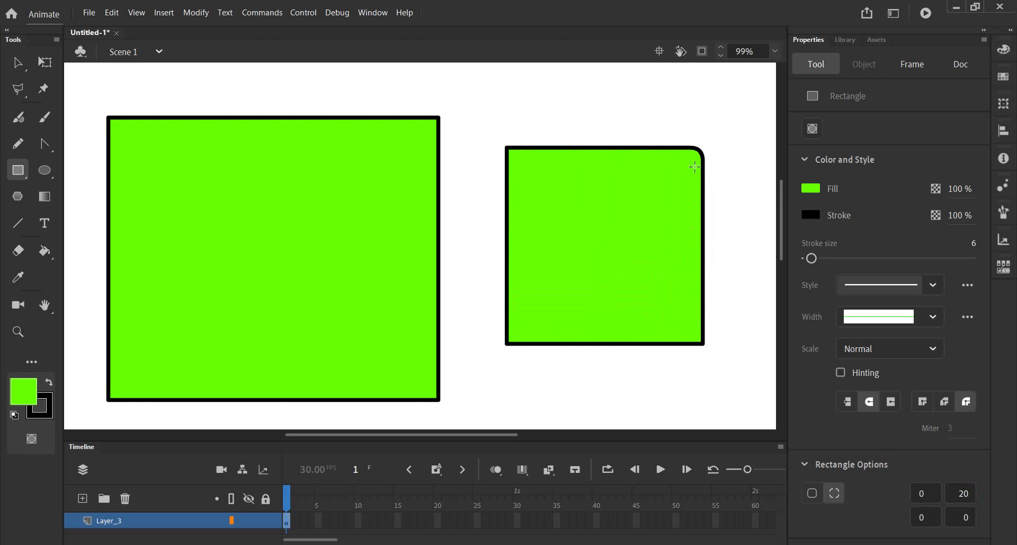
{"action": "left_click", "coordinate": [957, 490]}
{"action": "left_click", "coordinate": [16, 61]}
{"action": "left_click", "coordinate": [644, 244]}
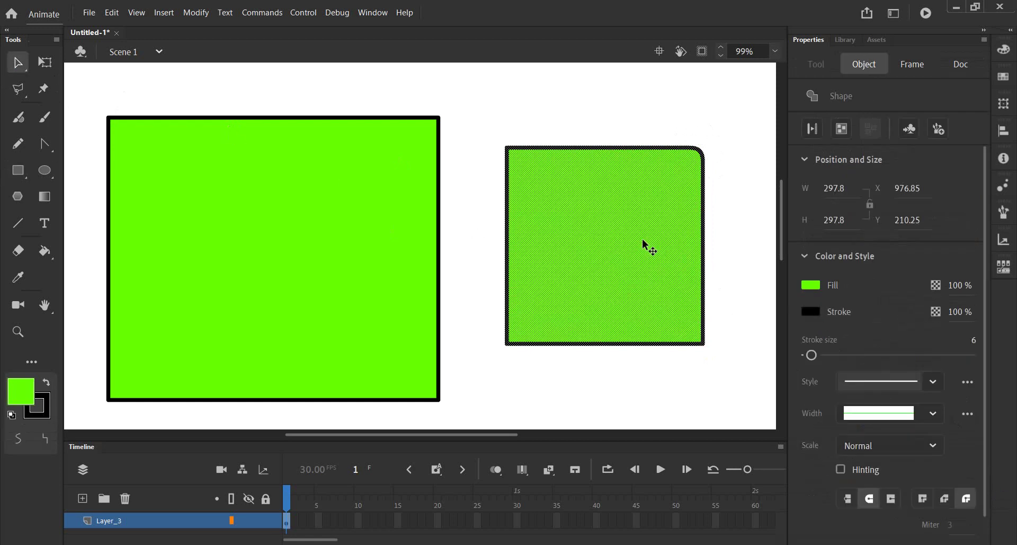
{"action": "scroll", "coordinate": [895, 419], "scroll_direction": "down", "scroll_amount": 1}
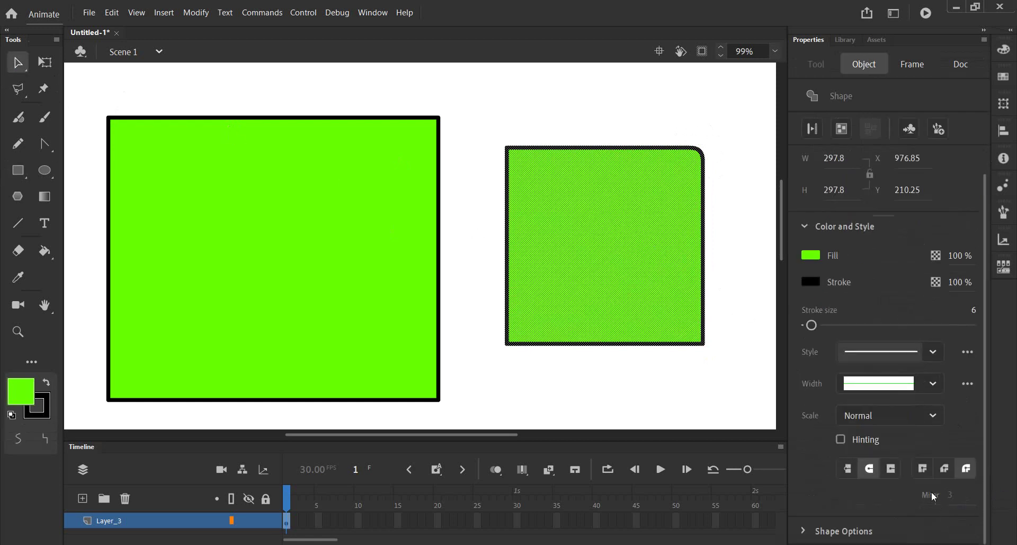
{"action": "left_click", "coordinate": [805, 532]}
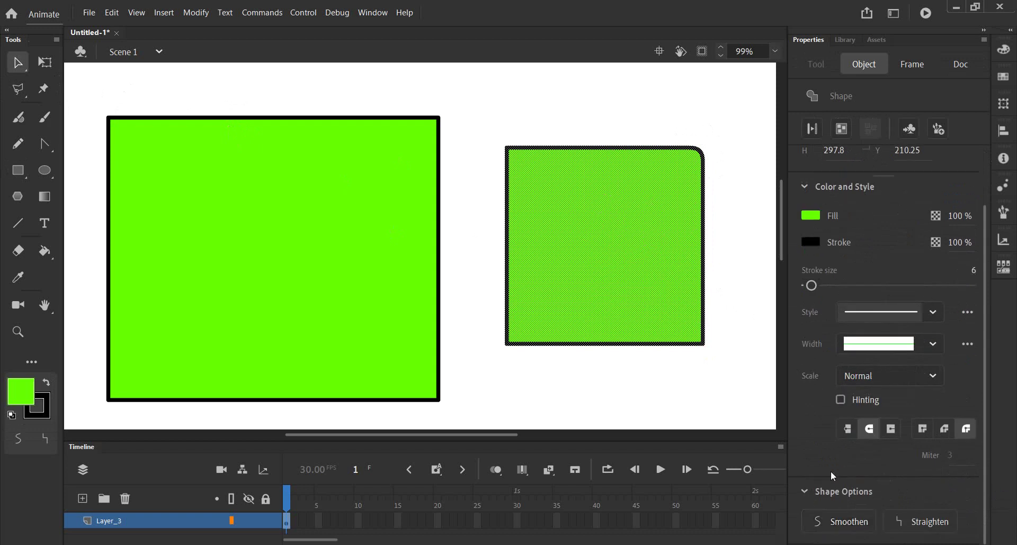
{"action": "left_click", "coordinate": [805, 495]}
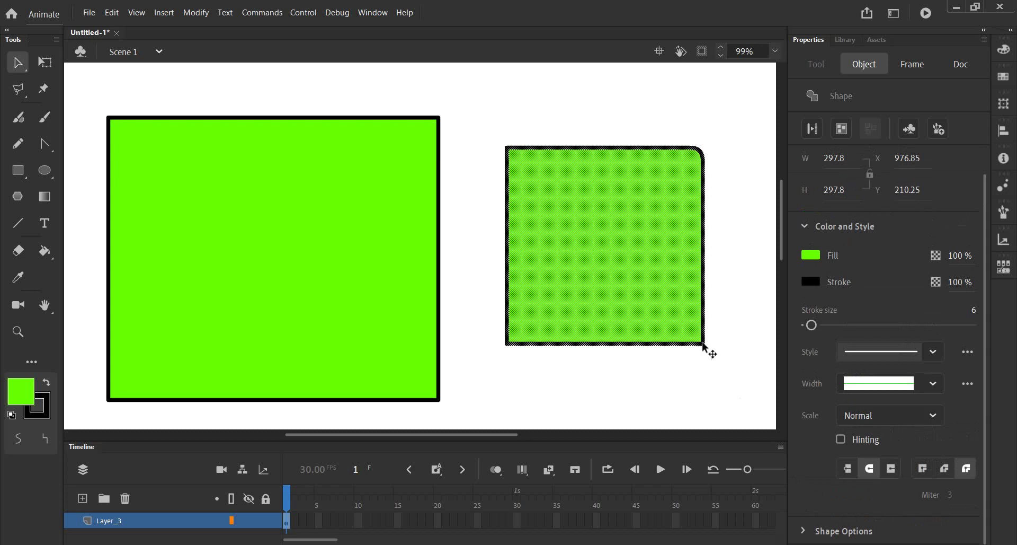
{"action": "left_click", "coordinate": [475, 181]}
{"action": "scroll", "coordinate": [568, 204], "scroll_direction": "down", "scroll_amount": 5}
{"action": "scroll", "coordinate": [552, 245], "scroll_direction": "up", "scroll_amount": 5}
{"action": "scroll", "coordinate": [580, 268], "scroll_direction": "down", "scroll_amount": 1}
{"action": "scroll", "coordinate": [580, 268], "scroll_direction": "down", "scroll_amount": 1}
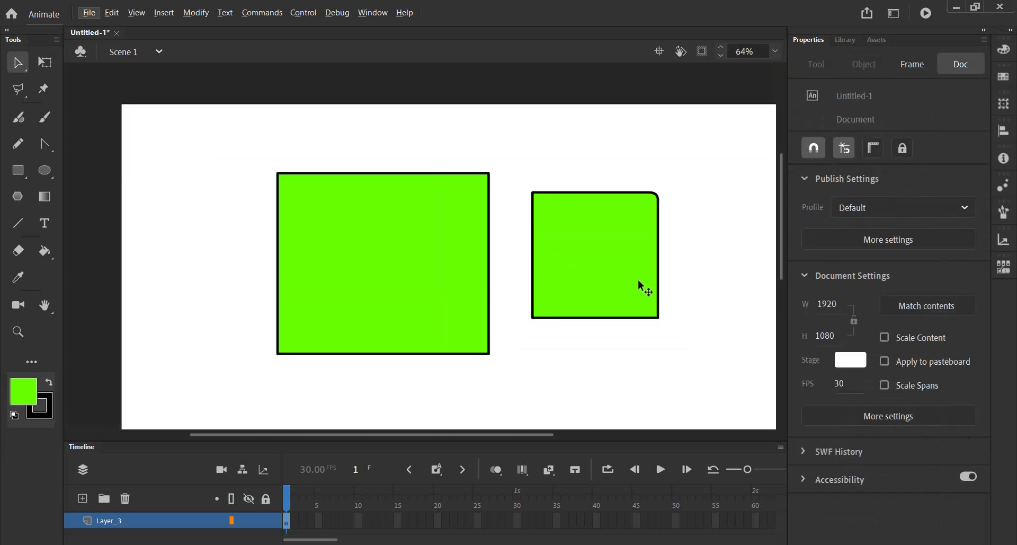
{"action": "left_click_drag", "start_coordinate": [658, 311], "coordinate": [570, 249]}
Set the bottom-left corner radius to 50 and draw a third green square.
{"action": "left_click", "coordinate": [18, 170]}
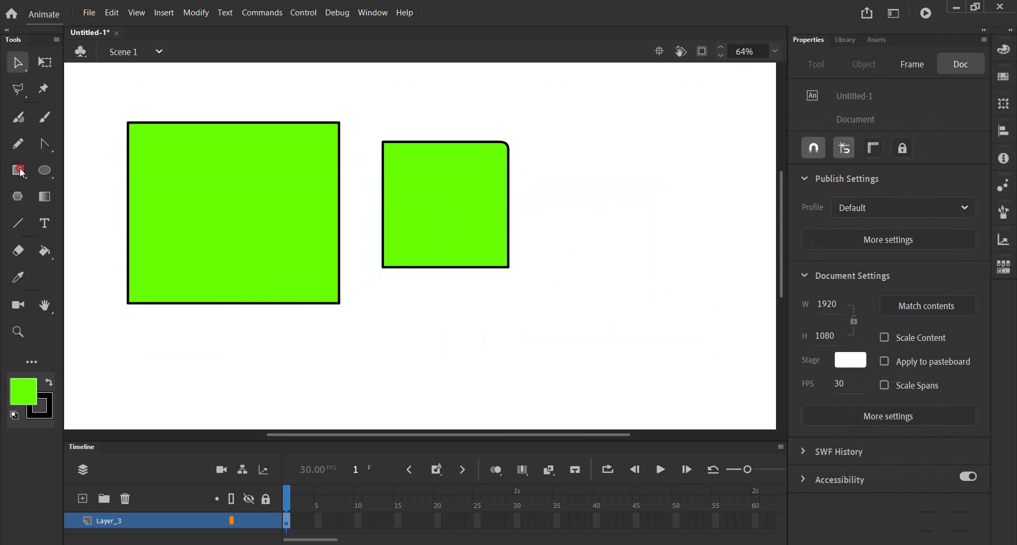
{"action": "left_click", "coordinate": [923, 518]}
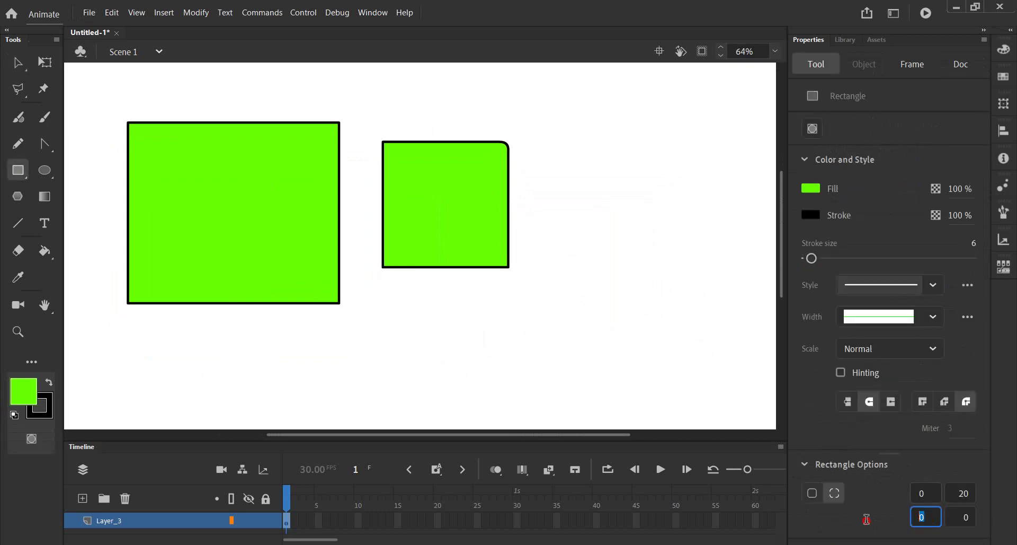
{"action": "type", "text": "520"}
{"action": "key", "text": "BackSpace"}
{"action": "key", "text": "BackSpace"}
{"action": "type", "text": "0"}
{"action": "mouse_move", "coordinate": [563, 175]}
{"action": "left_mouse_down"}
{"action": "mouse_move", "coordinate": [723, 336]}
{"action": "mouse_move", "coordinate": [714, 327]}
{"action": "left_mouse_up"}
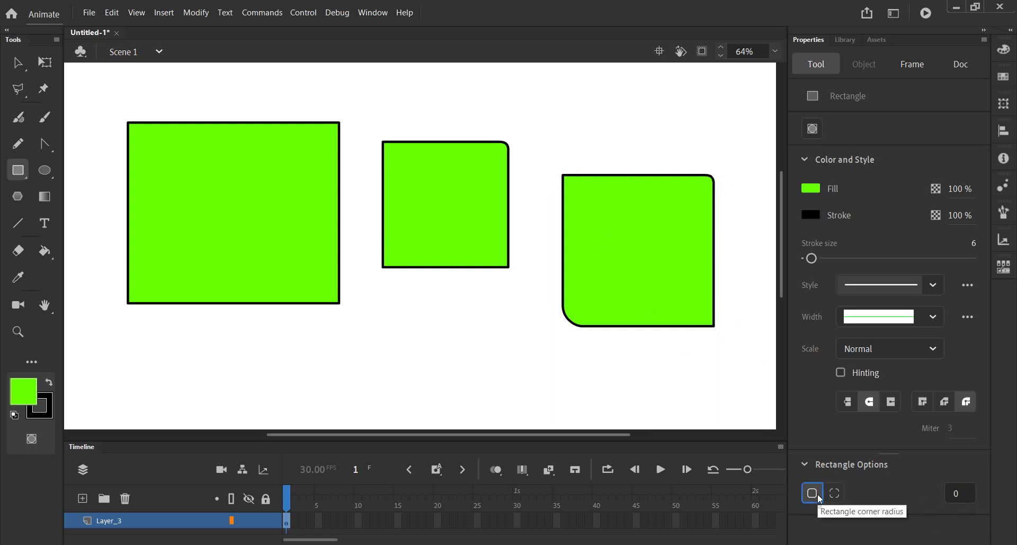
Reset Rectangle Options to one 0 corner radius, then marquee-select and delete the three green squares.
{"action": "left_click", "coordinate": [833, 494]}
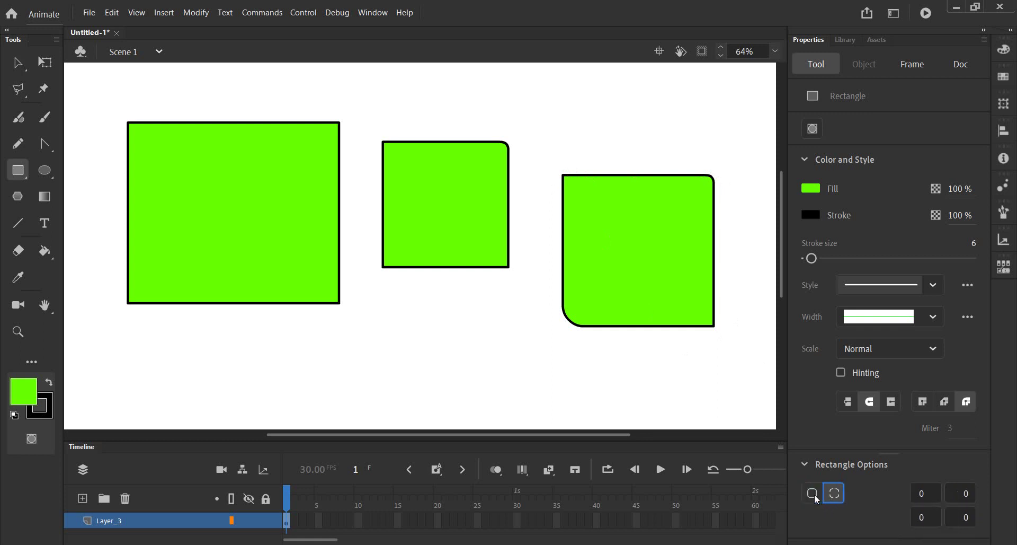
{"action": "left_click", "coordinate": [814, 493]}
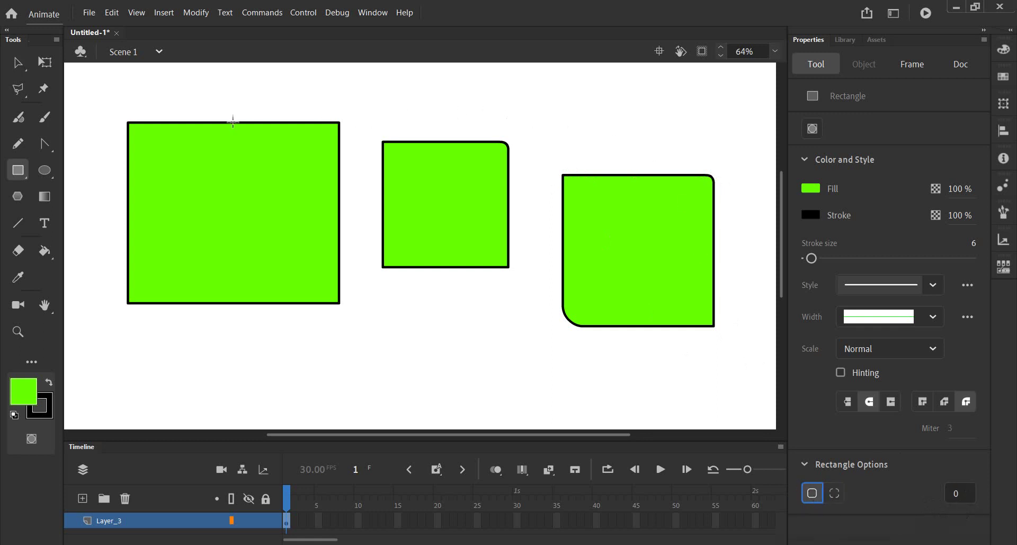
{"action": "left_click", "coordinate": [18, 63]}
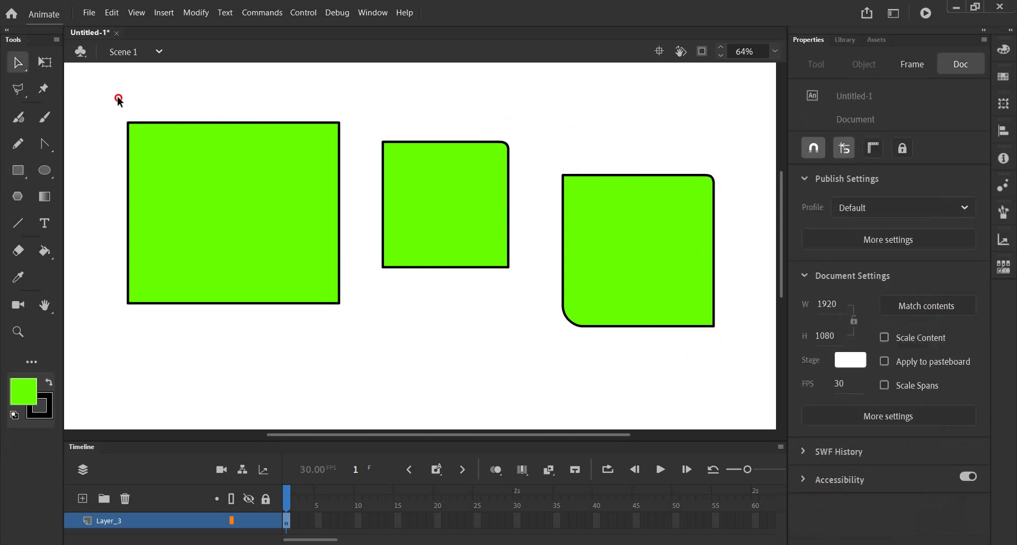
{"action": "left_click_drag", "start_coordinate": [118, 98], "coordinate": [736, 358]}
{"action": "key", "text": "Delete"}
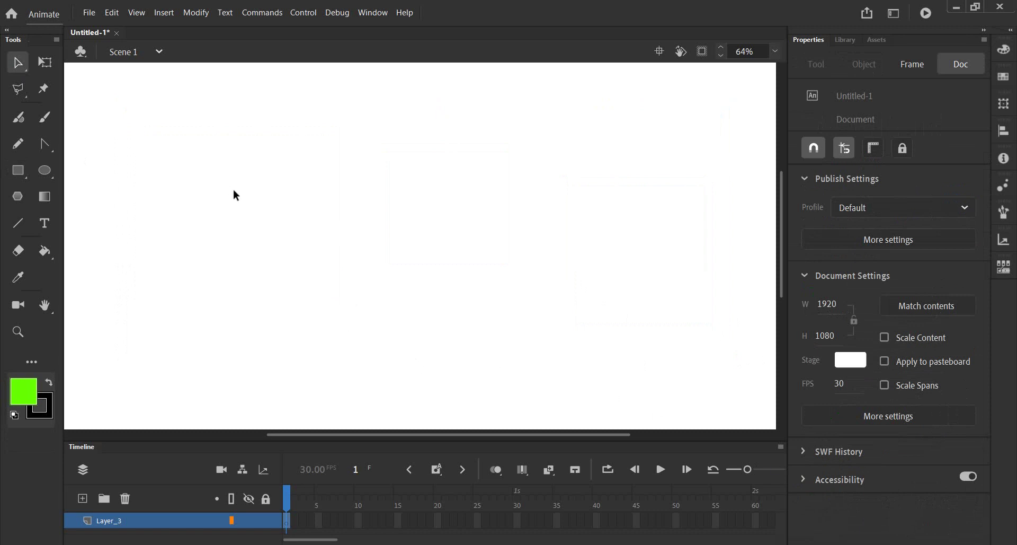
Draw a sharp-cornered bright green square with a black outline on the empty stage.
{"action": "left_click", "coordinate": [18, 170]}
{"action": "mouse_move", "coordinate": [246, 159]}
{"action": "left_mouse_down"}
{"action": "mouse_move", "coordinate": [395, 261]}
{"action": "mouse_move", "coordinate": [390, 299]}
{"action": "left_mouse_up"}
{"action": "scroll", "coordinate": [266, 190], "scroll_direction": "up", "scroll_amount": 2}
{"action": "scroll", "coordinate": [266, 191], "scroll_direction": "down", "scroll_amount": 2}
{"action": "scroll", "coordinate": [256, 184], "scroll_direction": "up", "scroll_amount": 2, "text": "alt"}
{"action": "scroll", "coordinate": [250, 173], "scroll_direction": "up", "scroll_amount": 2}
{"action": "scroll", "coordinate": [253, 178], "scroll_direction": "down", "scroll_amount": 2}
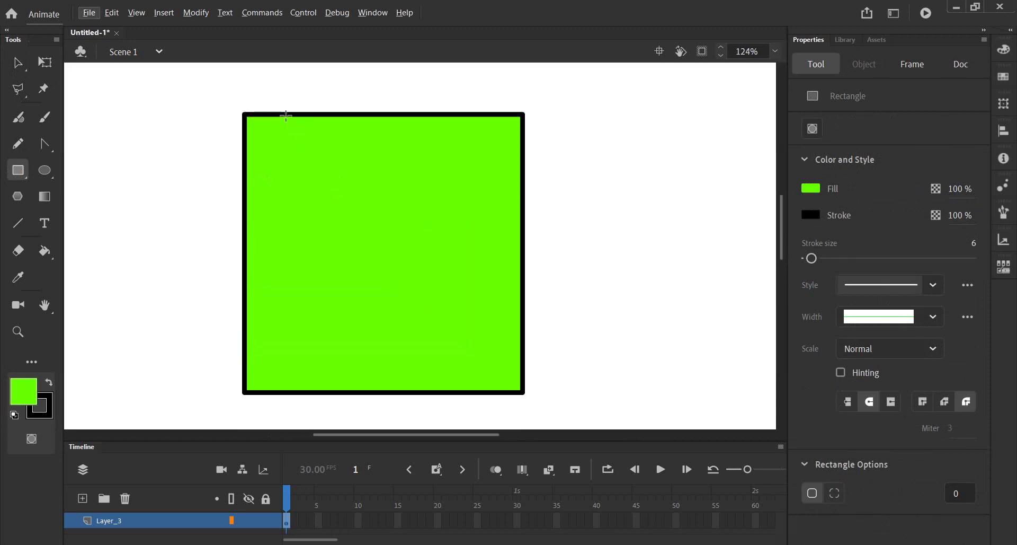
Toggle Rectangle Options between per-corner and single radius, leaving a single radius.
{"action": "left_click", "coordinate": [836, 493]}
{"action": "left_click", "coordinate": [834, 493]}
{"action": "left_click", "coordinate": [832, 494]}
{"action": "left_click", "coordinate": [820, 493]}
{"action": "left_click", "coordinate": [833, 493]}
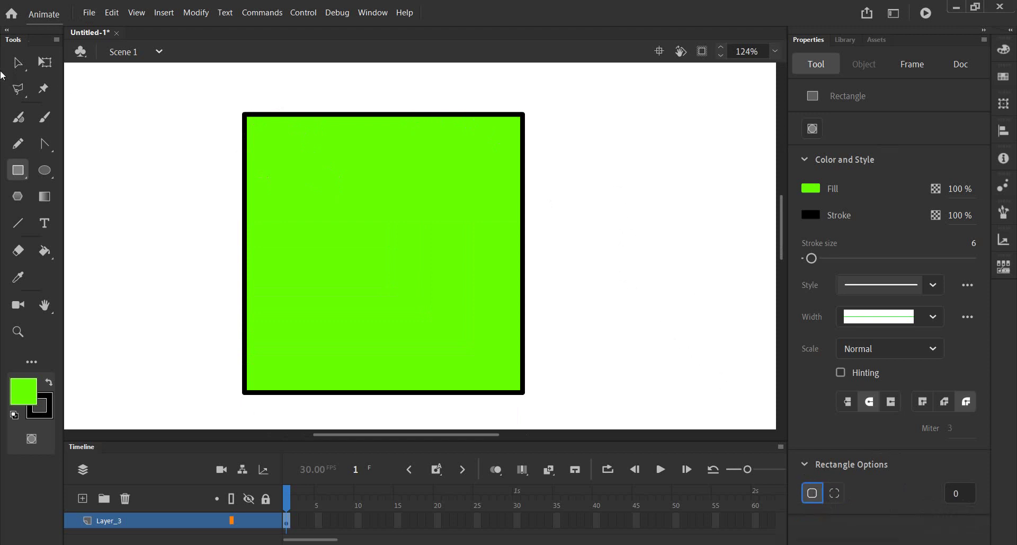
Bend the green square's top and top-left edges into curves with the Selection tool.
{"action": "left_click", "coordinate": [17, 63]}
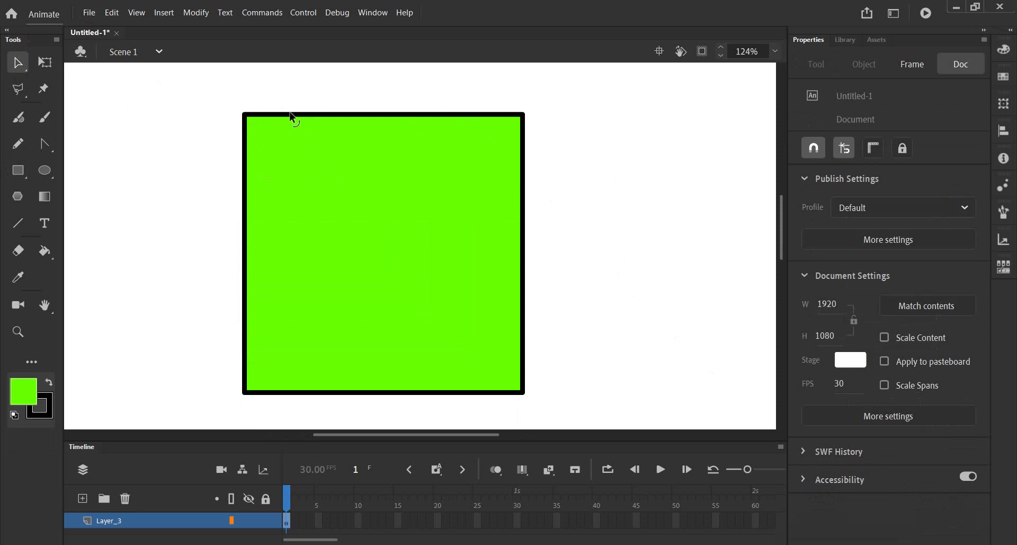
{"action": "left_click_drag", "start_coordinate": [290, 114], "coordinate": [293, 101]}
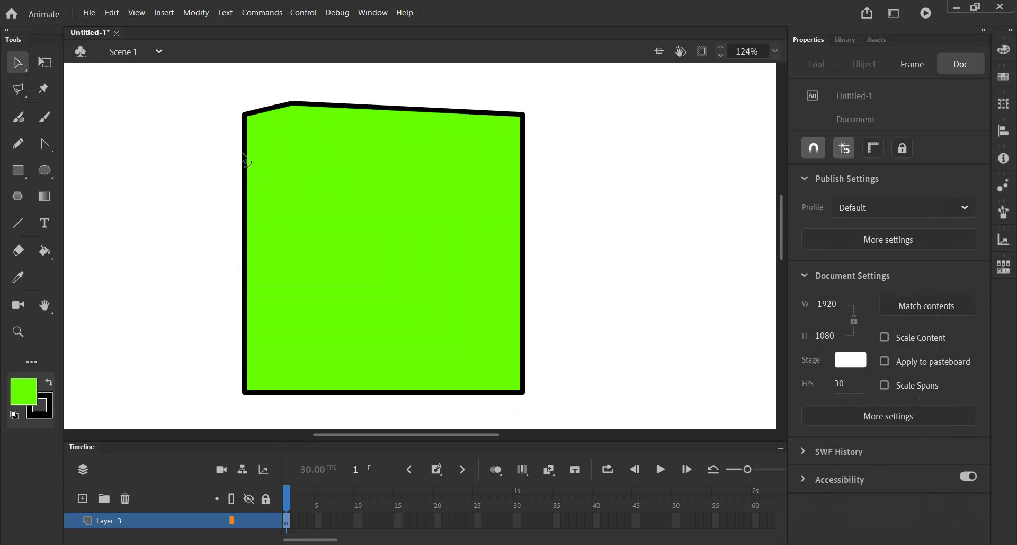
{"action": "left_click_drag", "start_coordinate": [245, 155], "coordinate": [233, 136]}
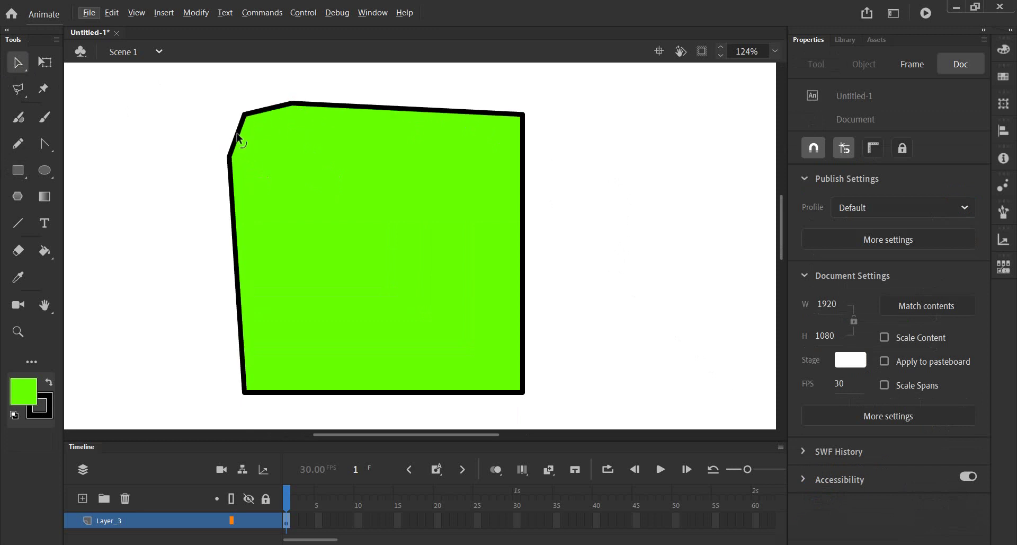
{"action": "left_click_drag", "start_coordinate": [279, 110], "coordinate": [273, 99]}
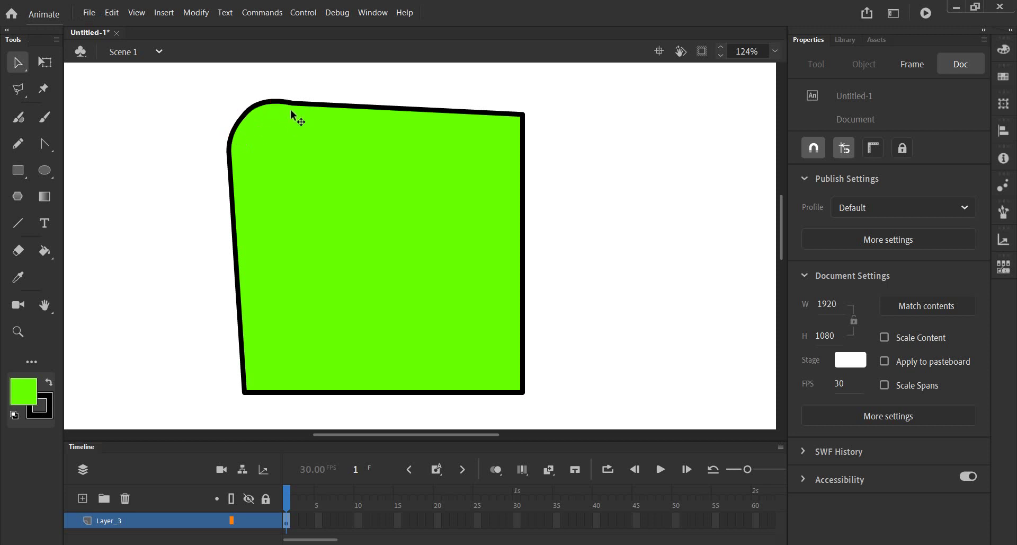
{"action": "left_click", "coordinate": [291, 109]}
Undo the edge bend and delete the green square.
{"action": "key", "text": "ctrl+shift+a"}
{"action": "key", "text": "ctrl+z"}
{"action": "key", "text": "ctrl+z"}
{"action": "key", "text": "ctrl+z"}
{"action": "left_click_drag", "start_coordinate": [183, 91], "coordinate": [628, 408]}
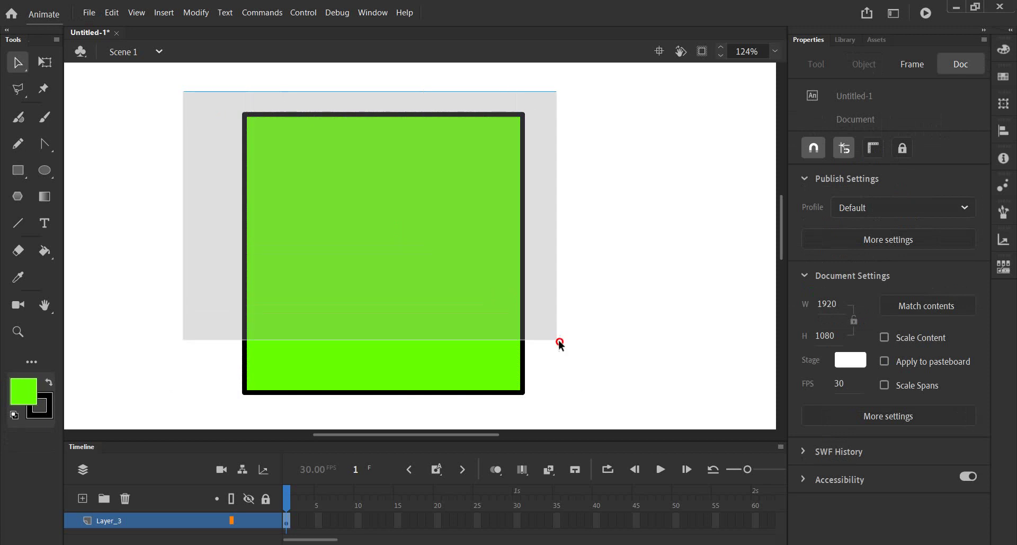
{"action": "key", "text": "Delete"}
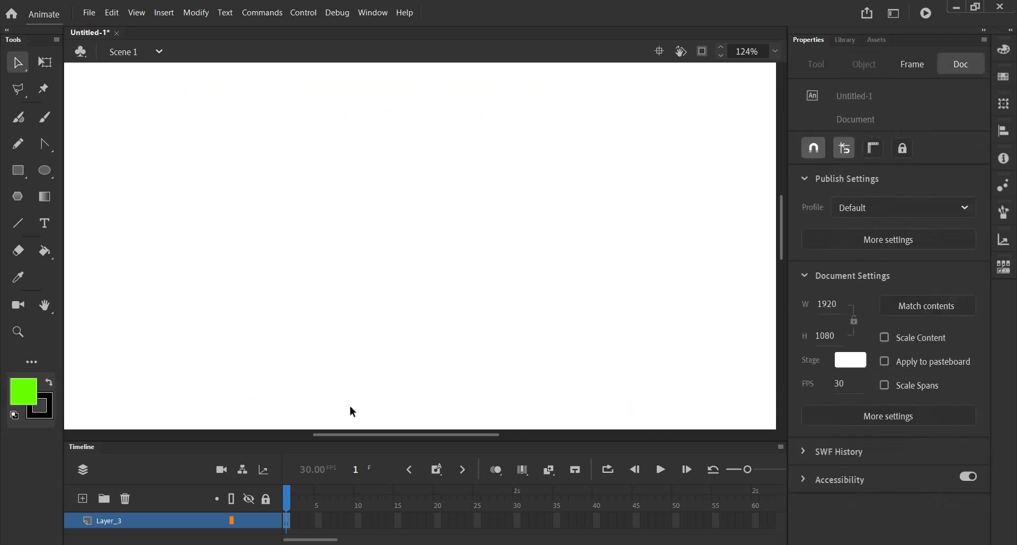
Draw a full green circle, then a pac-man oval with start angle 64.
{"action": "left_click", "coordinate": [42, 173]}
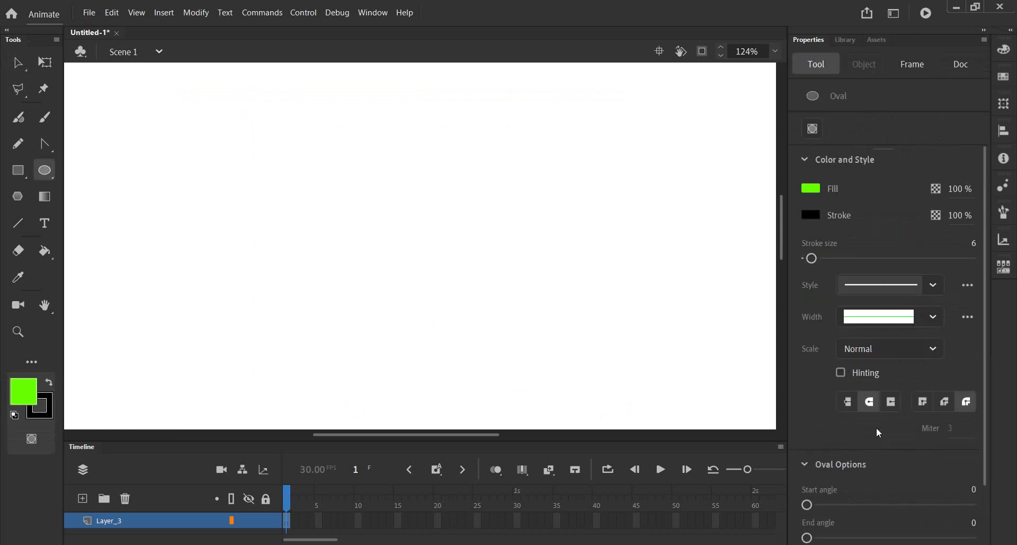
{"action": "scroll", "coordinate": [876, 428], "scroll_direction": "down", "scroll_amount": 2}
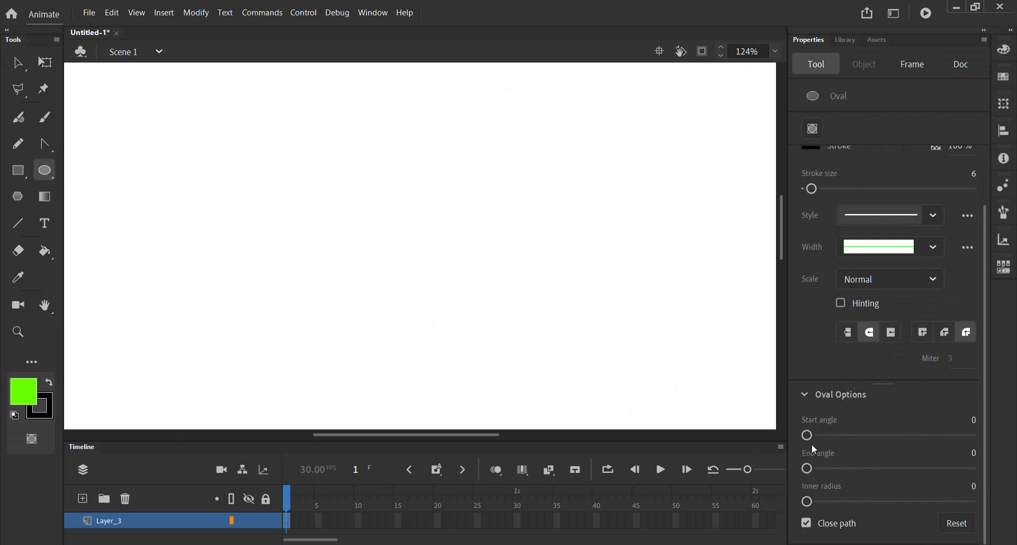
{"action": "left_click_drag", "start_coordinate": [95, 93], "coordinate": [189, 192]}
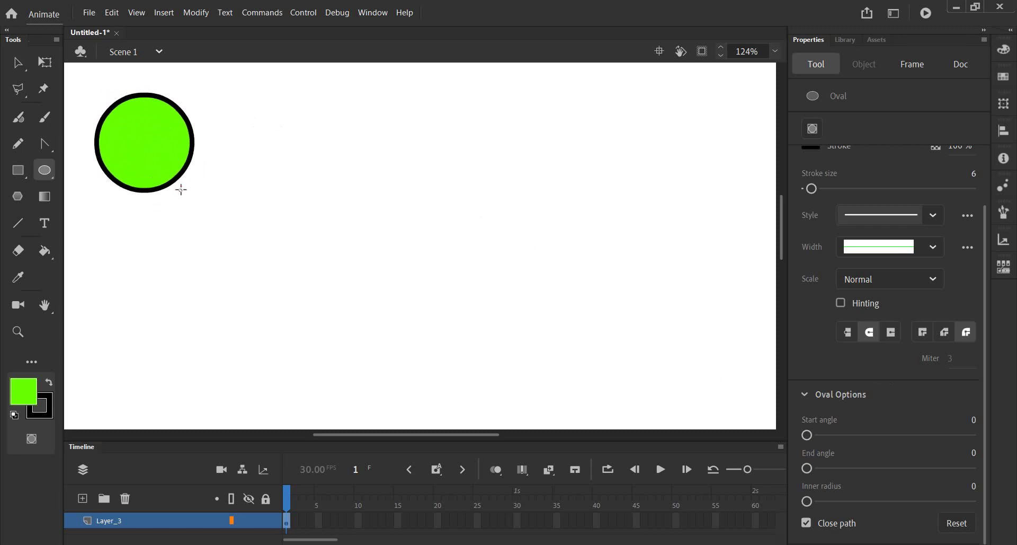
{"action": "left_click_drag", "start_coordinate": [806, 435], "coordinate": [834, 436]}
{"action": "left_click_drag", "start_coordinate": [239, 134], "coordinate": [361, 218]}
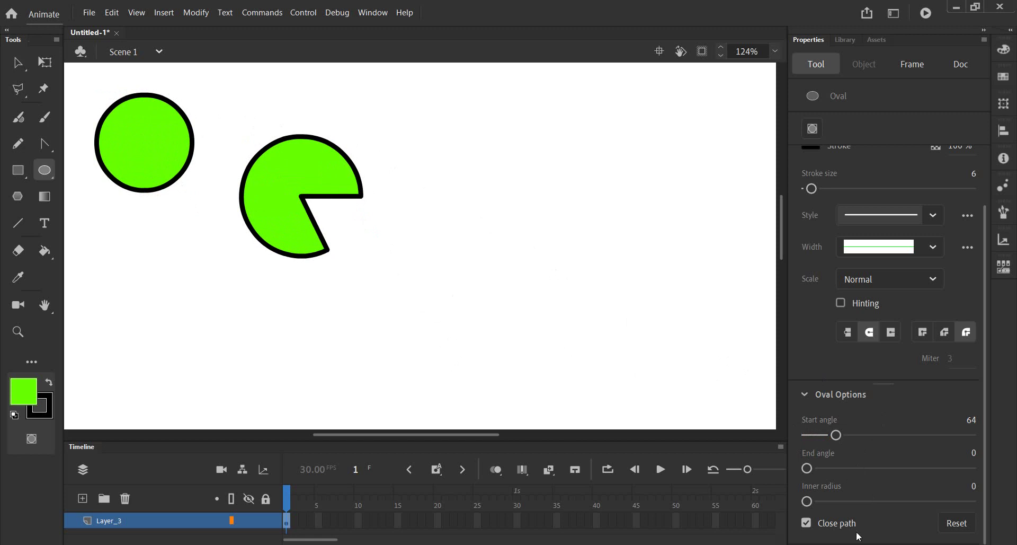
Draw ovals with start angles 12, 193 and 360: a narrow notch, a half-disc and a full circle.
{"action": "left_click_drag", "start_coordinate": [836, 435], "coordinate": [789, 434]}
{"action": "left_click_drag", "start_coordinate": [806, 435], "coordinate": [812, 434]}
{"action": "left_click_drag", "start_coordinate": [434, 138], "coordinate": [536, 255]}
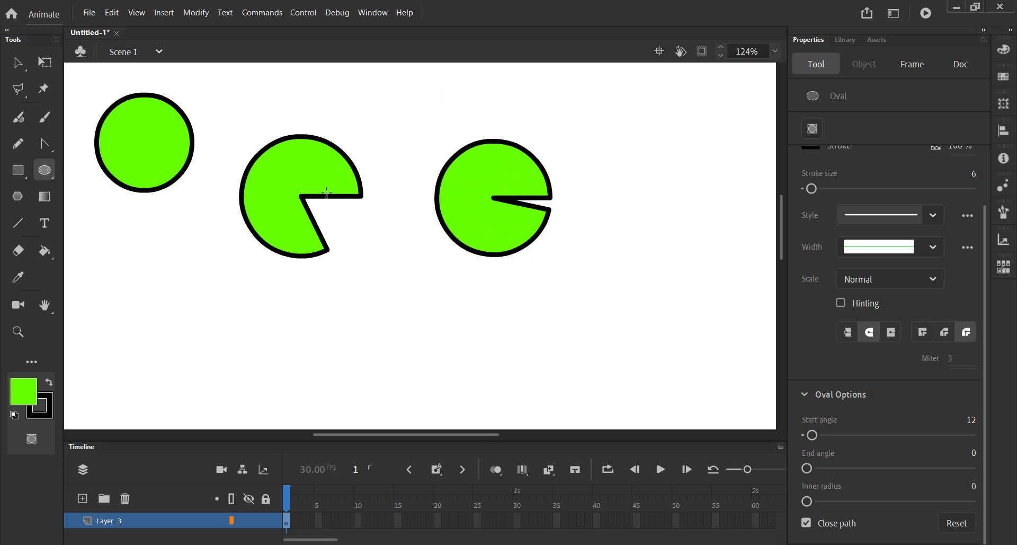
{"action": "left_click_drag", "start_coordinate": [812, 435], "coordinate": [895, 434]}
{"action": "mouse_move", "coordinate": [356, 251]}
{"action": "left_mouse_down"}
{"action": "mouse_move", "coordinate": [521, 398]}
{"action": "mouse_move", "coordinate": [462, 350]}
{"action": "left_mouse_up"}
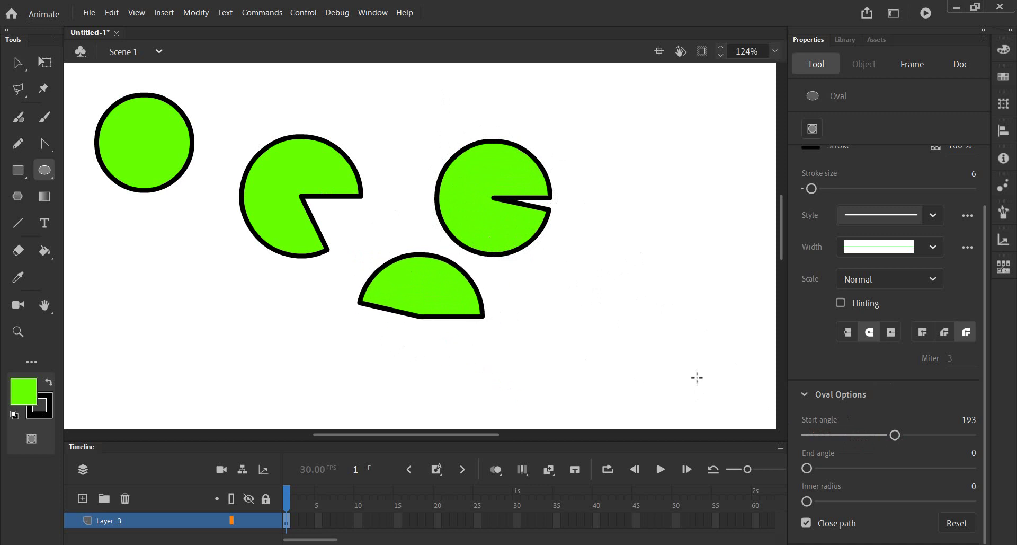
{"action": "left_click_drag", "start_coordinate": [893, 435], "coordinate": [973, 435]}
{"action": "left_click_drag", "start_coordinate": [583, 94], "coordinate": [658, 222]}
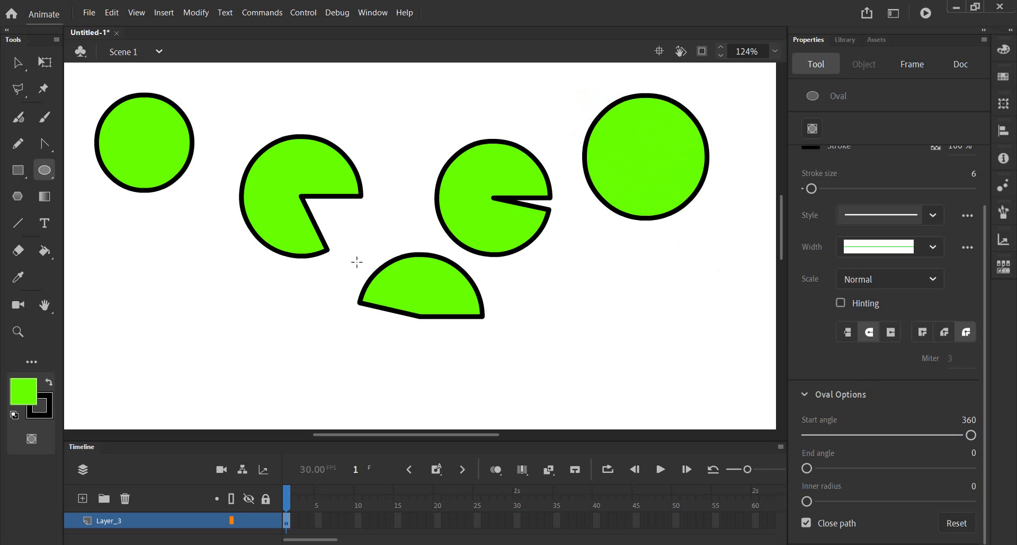
Delete all five ovals and reset the Oval tool's start angle to 0.
{"action": "left_click", "coordinate": [17, 63]}
{"action": "left_click_drag", "start_coordinate": [91, 77], "coordinate": [732, 390]}
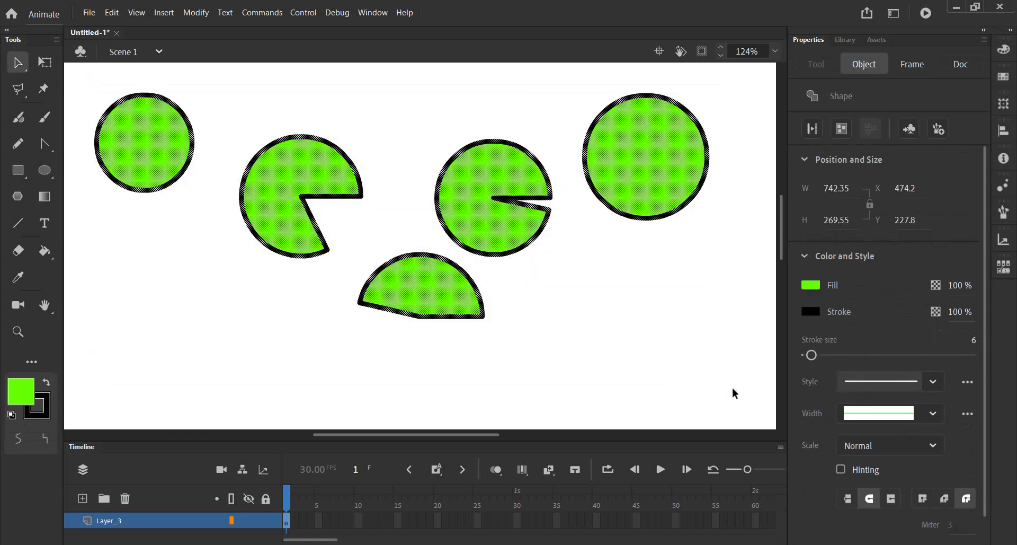
{"action": "key", "text": "Delete"}
{"action": "left_click", "coordinate": [44, 170]}
{"action": "left_click", "coordinate": [796, 503]}
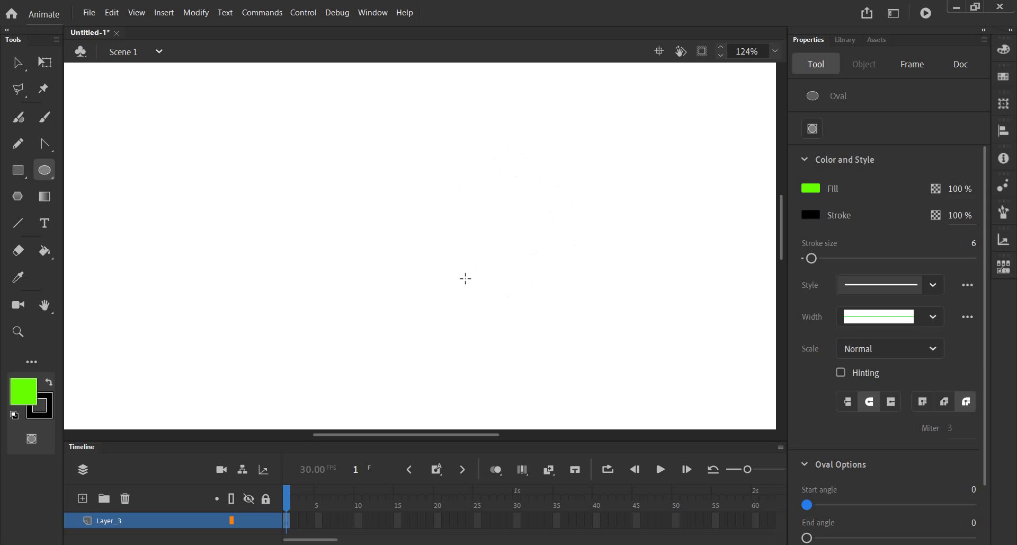
{"action": "scroll", "coordinate": [854, 491], "scroll_direction": "down", "scroll_amount": 2}
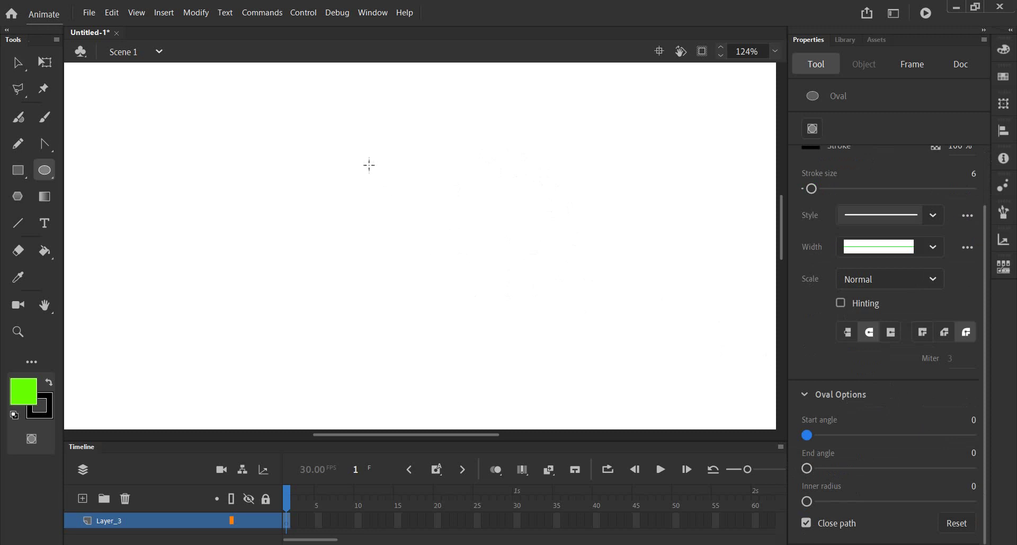
{"action": "left_click_drag", "start_coordinate": [811, 469], "coordinate": [827, 468]}
{"action": "left_click_drag", "start_coordinate": [163, 116], "coordinate": [336, 296]}
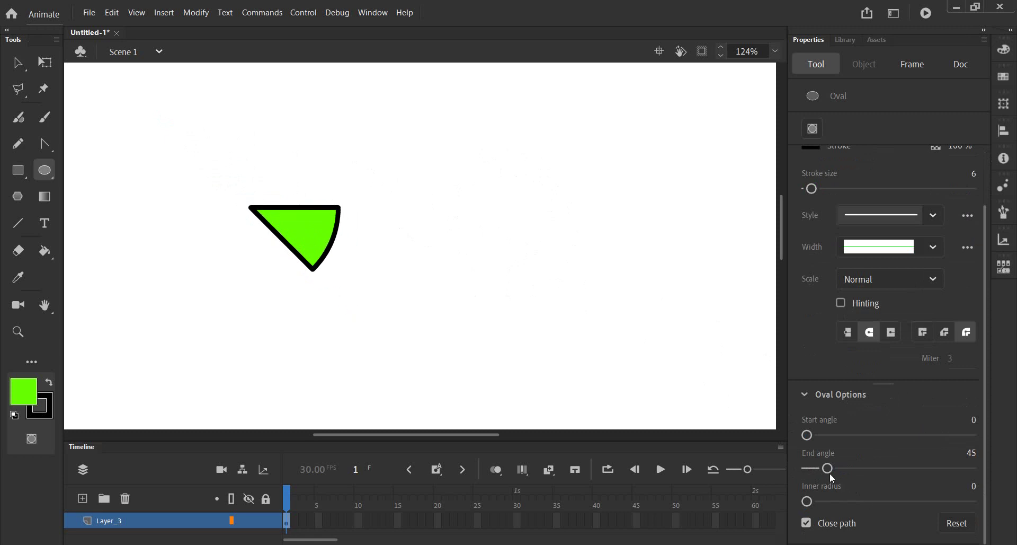
{"action": "left_click_drag", "start_coordinate": [830, 473], "coordinate": [846, 470]}
{"action": "left_click_drag", "start_coordinate": [358, 129], "coordinate": [474, 228]}
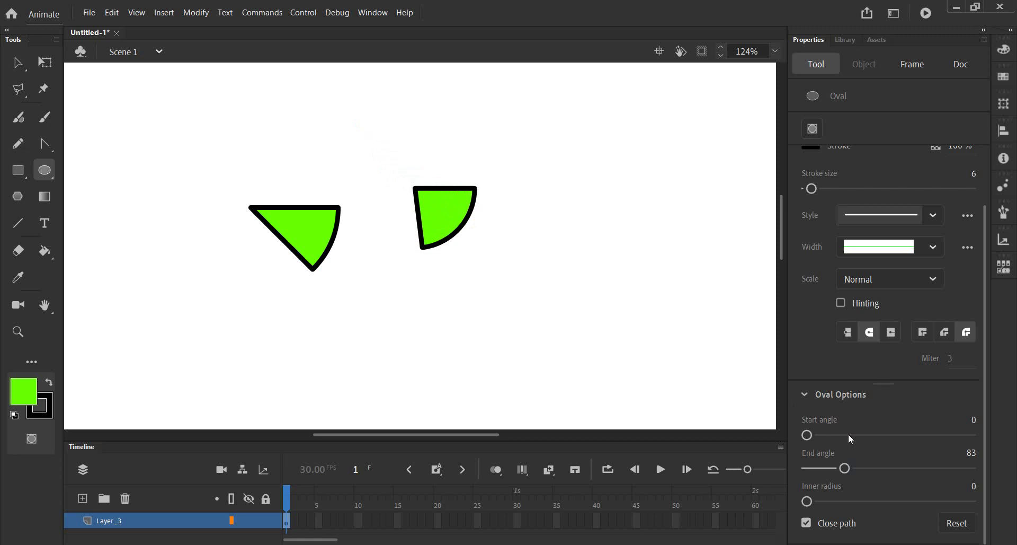
{"action": "left_click_drag", "start_coordinate": [848, 473], "coordinate": [862, 471]}
{"action": "left_click_drag", "start_coordinate": [564, 168], "coordinate": [671, 291]}
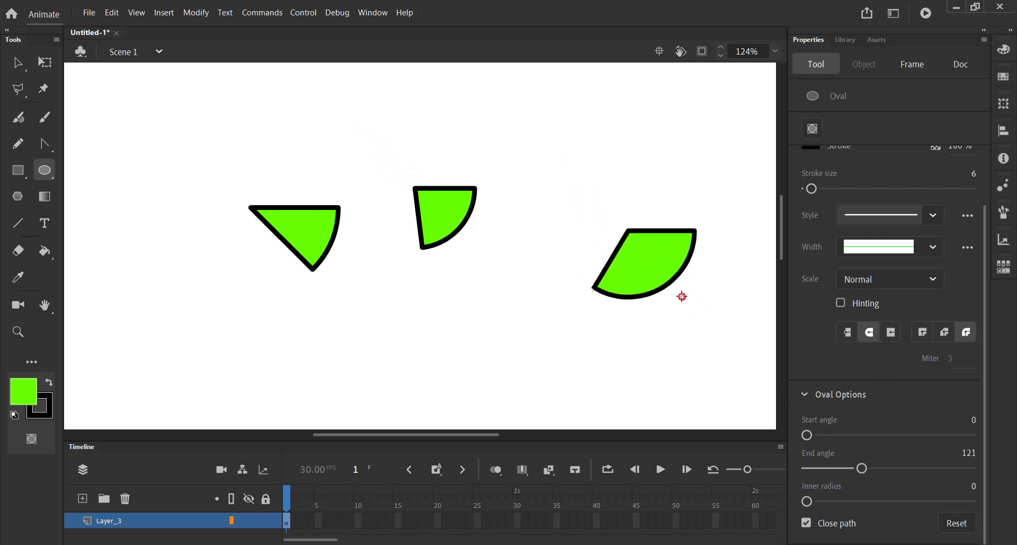
{"action": "left_click_drag", "start_coordinate": [862, 468], "coordinate": [890, 468]}
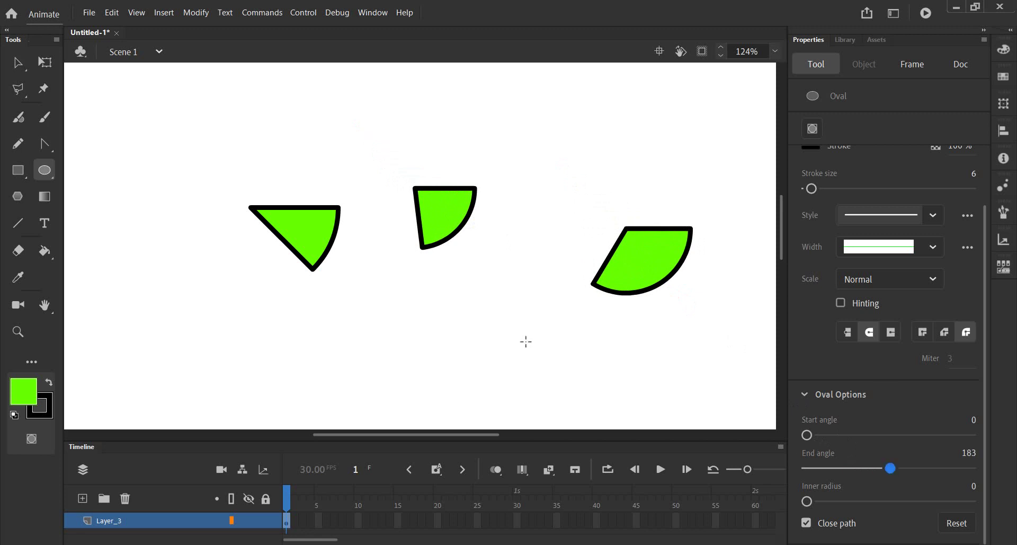
{"action": "left_click_drag", "start_coordinate": [341, 265], "coordinate": [464, 370]}
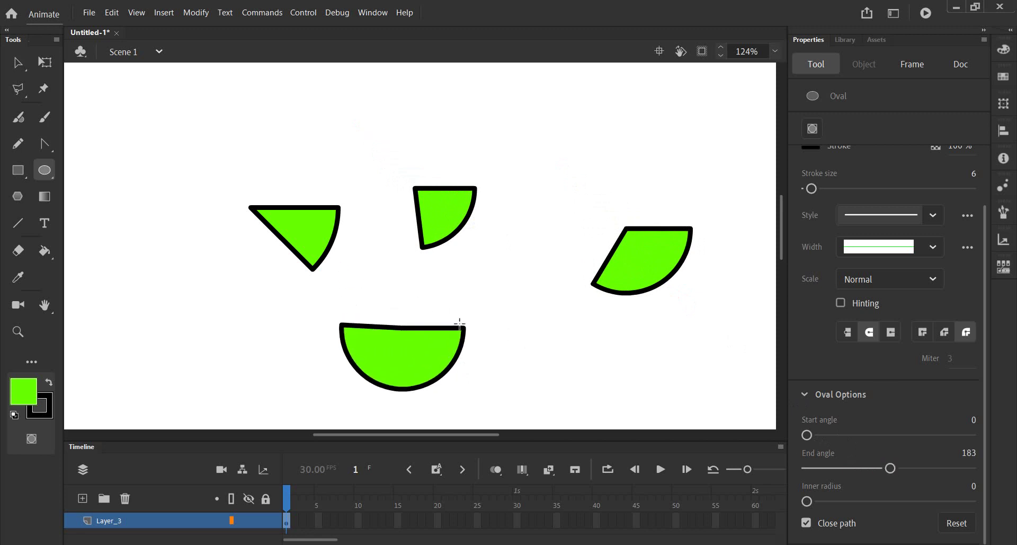
{"action": "left_click_drag", "start_coordinate": [891, 468], "coordinate": [919, 468]}
{"action": "left_click_drag", "start_coordinate": [488, 116], "coordinate": [592, 206]}
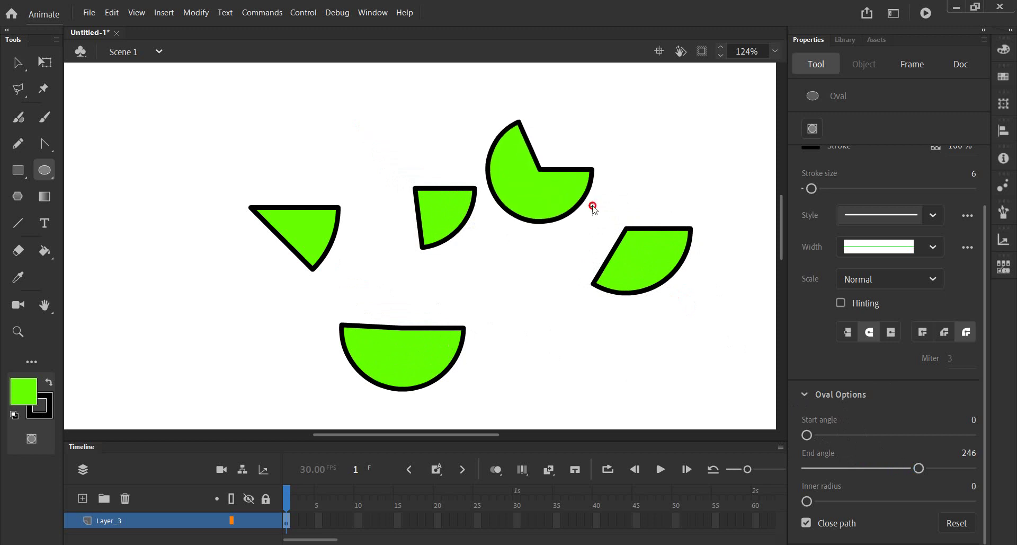
{"action": "left_click", "coordinate": [18, 64]}
{"action": "left_click_drag", "start_coordinate": [202, 93], "coordinate": [749, 399]}
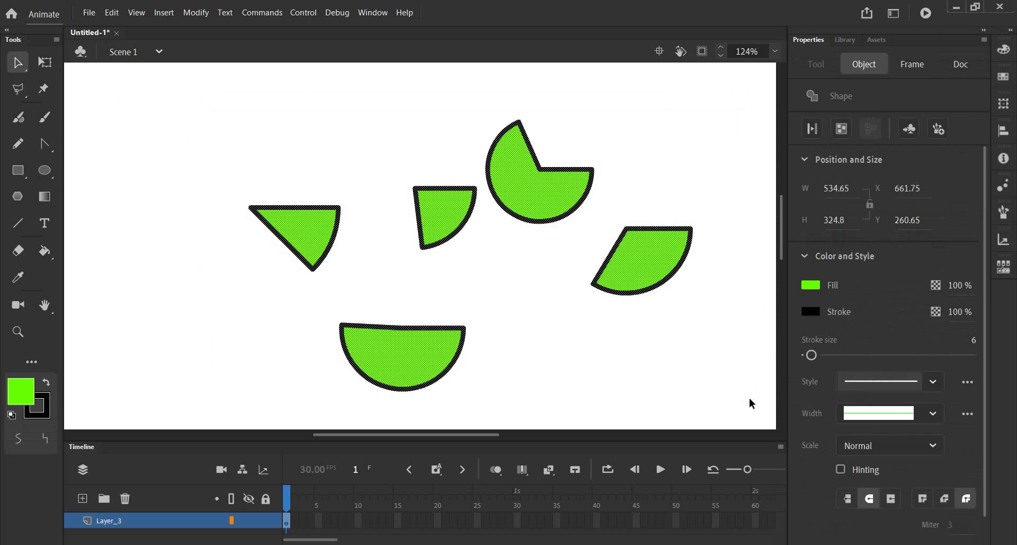
{"action": "key", "text": "Delete"}
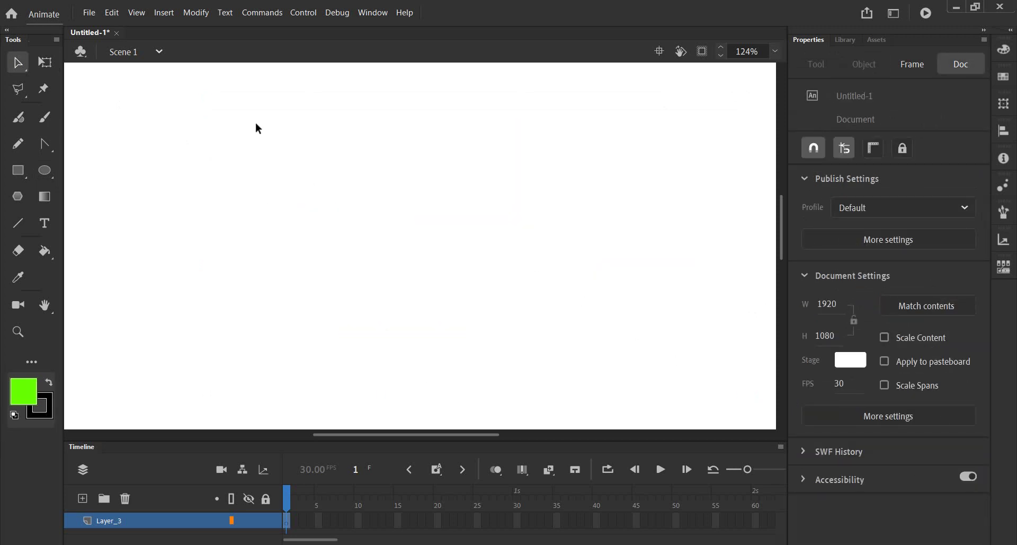
Set the oval end angle to 125 and draw a green wedge.
{"action": "left_click", "coordinate": [45, 170]}
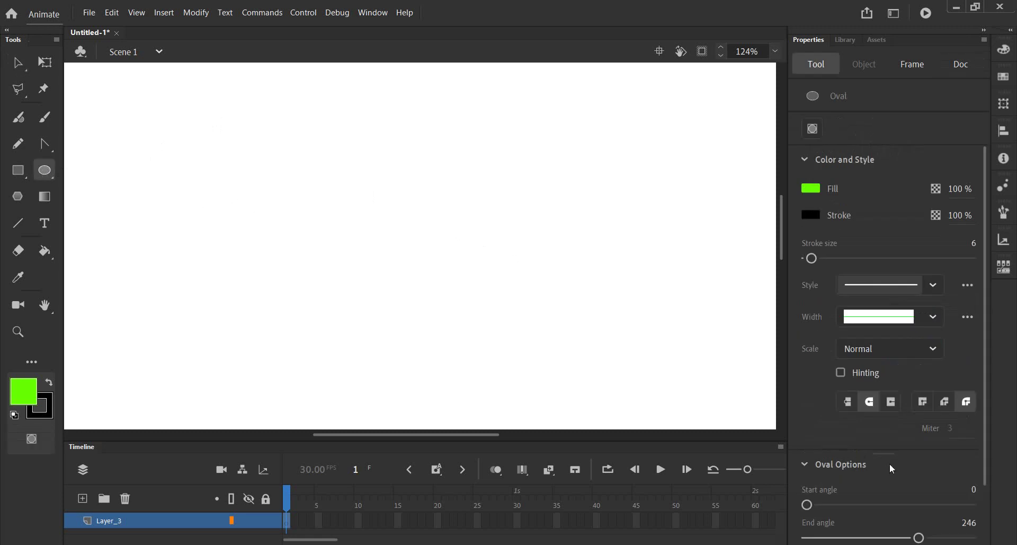
{"action": "scroll", "coordinate": [903, 516], "scroll_direction": "down", "scroll_amount": 2}
{"action": "left_click_drag", "start_coordinate": [919, 467], "coordinate": [864, 467]}
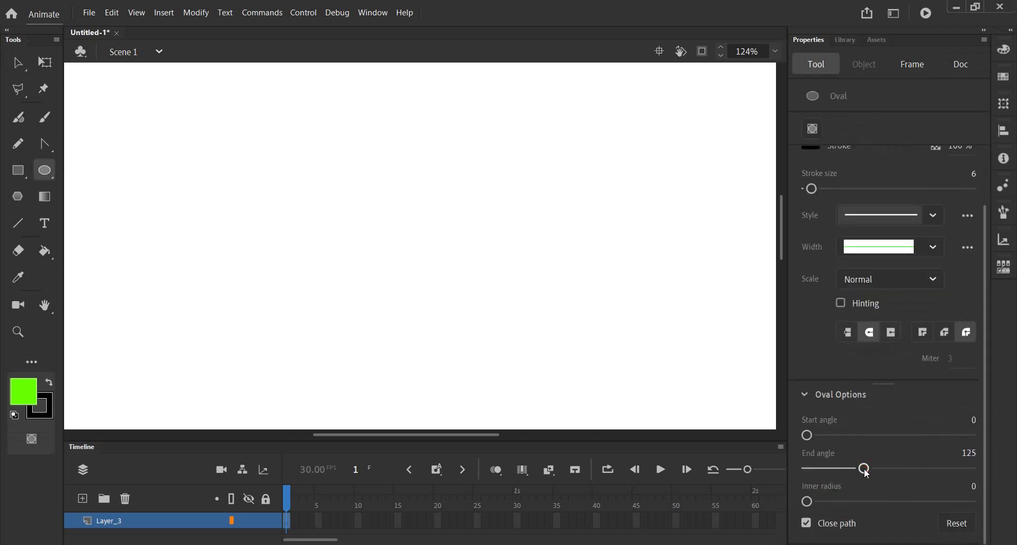
{"action": "left_click_drag", "start_coordinate": [223, 168], "coordinate": [377, 276]}
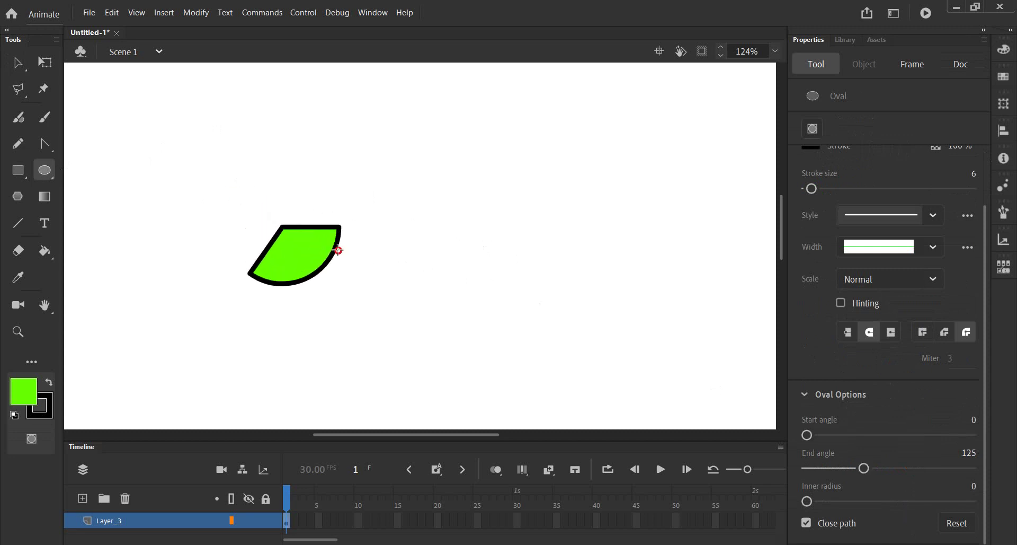
Move the wedge up and to the right and reselect it with its outline.
{"action": "left_click", "coordinate": [19, 63]}
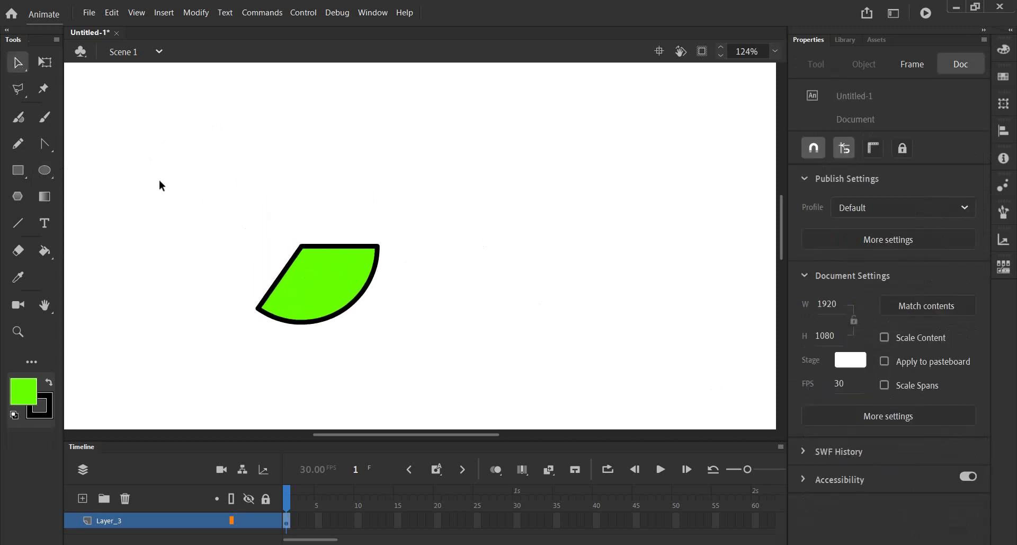
{"action": "double_click", "coordinate": [320, 283]}
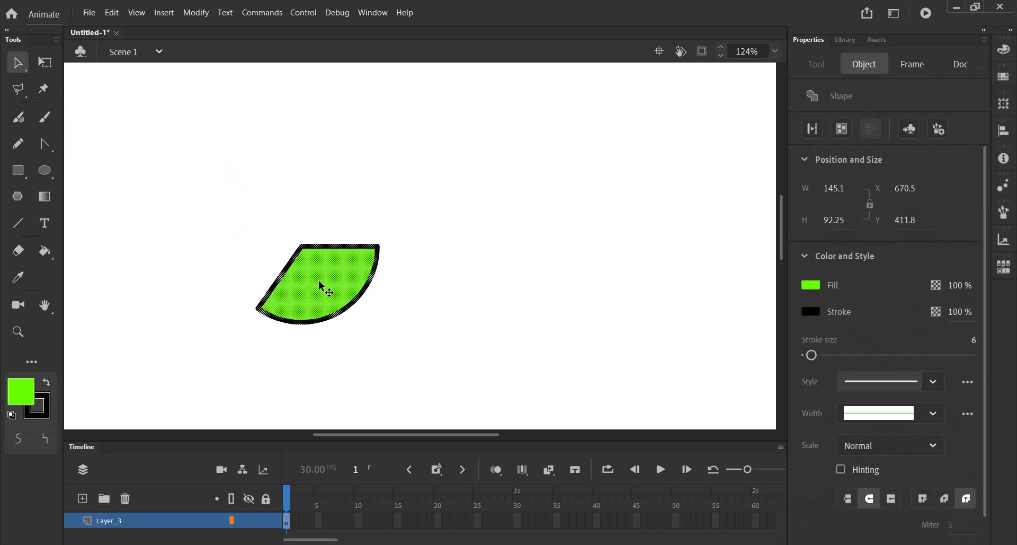
{"action": "left_click_drag", "start_coordinate": [318, 289], "coordinate": [428, 208]}
{"action": "left_click", "coordinate": [284, 177]}
{"action": "double_click", "coordinate": [443, 208]}
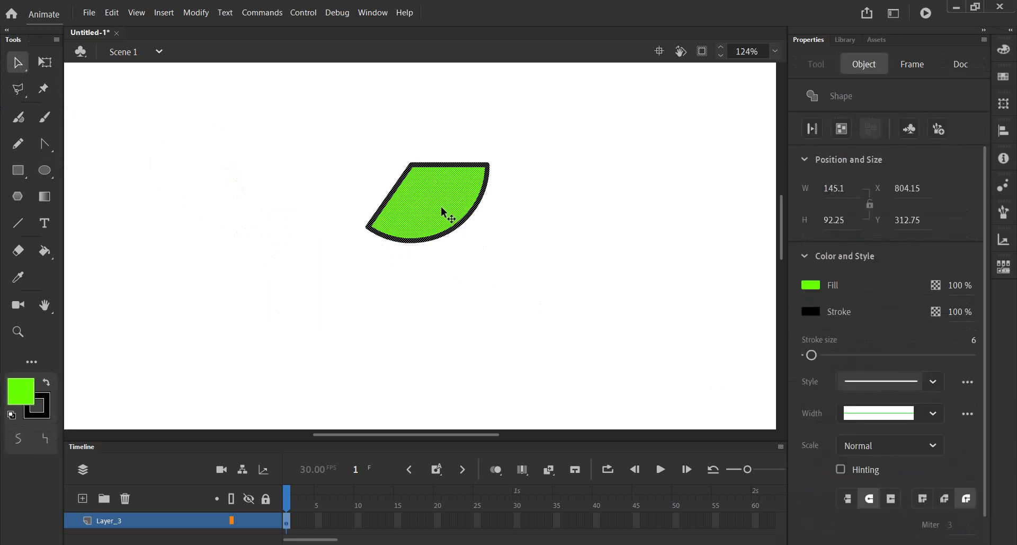
Copy and paste the wedge, placing the copy left of the original.
{"action": "left_click", "coordinate": [112, 12]}
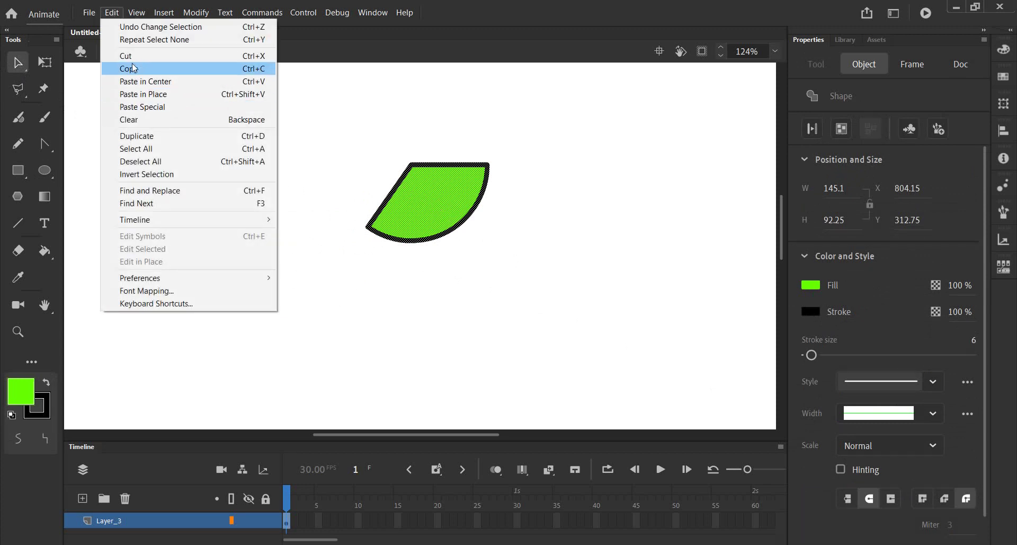
{"action": "left_click", "coordinate": [134, 68]}
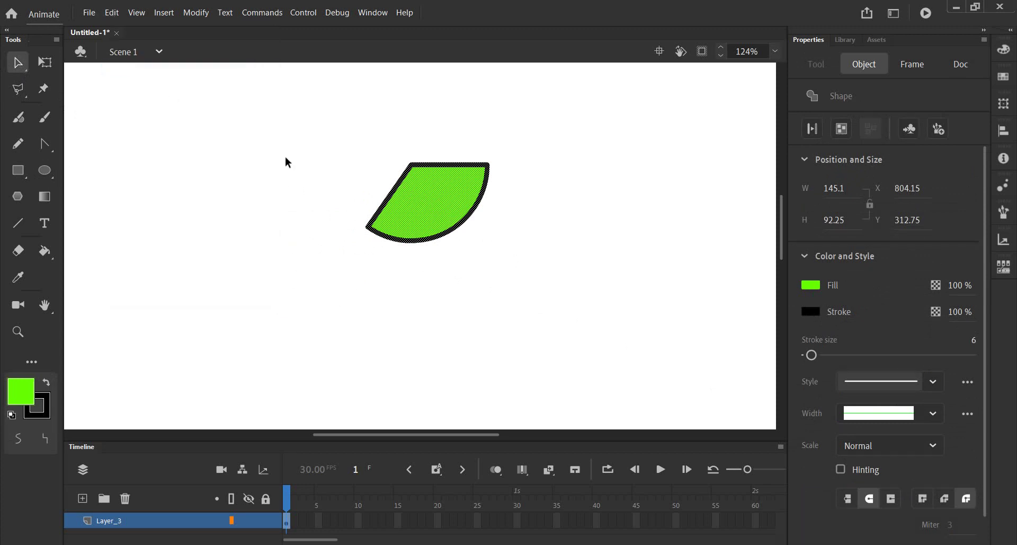
{"action": "key", "text": "ctrl+v"}
{"action": "left_click_drag", "start_coordinate": [422, 243], "coordinate": [417, 197]}
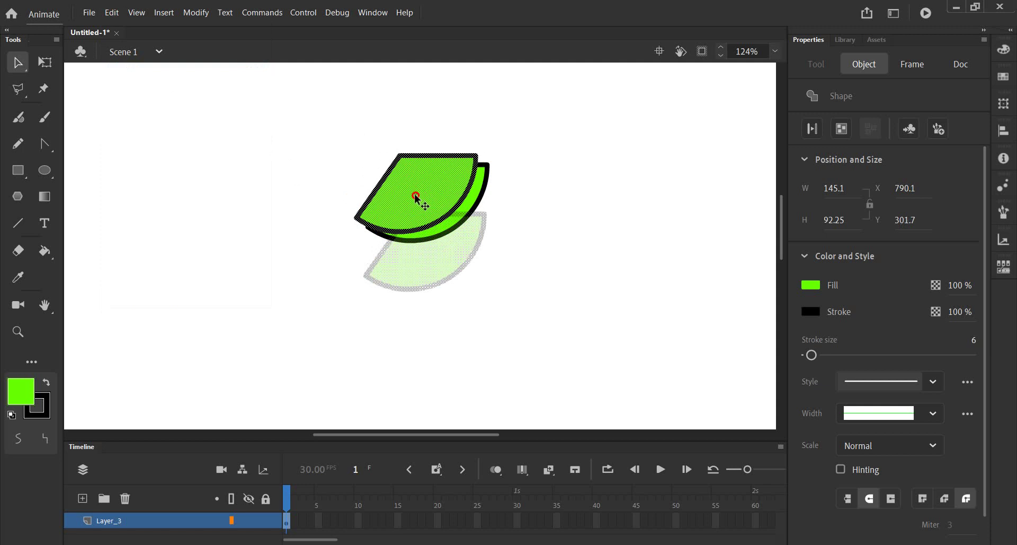
{"action": "mouse_move", "coordinate": [417, 197]}
{"action": "left_mouse_down"}
{"action": "mouse_move", "coordinate": [409, 188]}
{"action": "mouse_move", "coordinate": [311, 190]}
{"action": "left_mouse_up"}
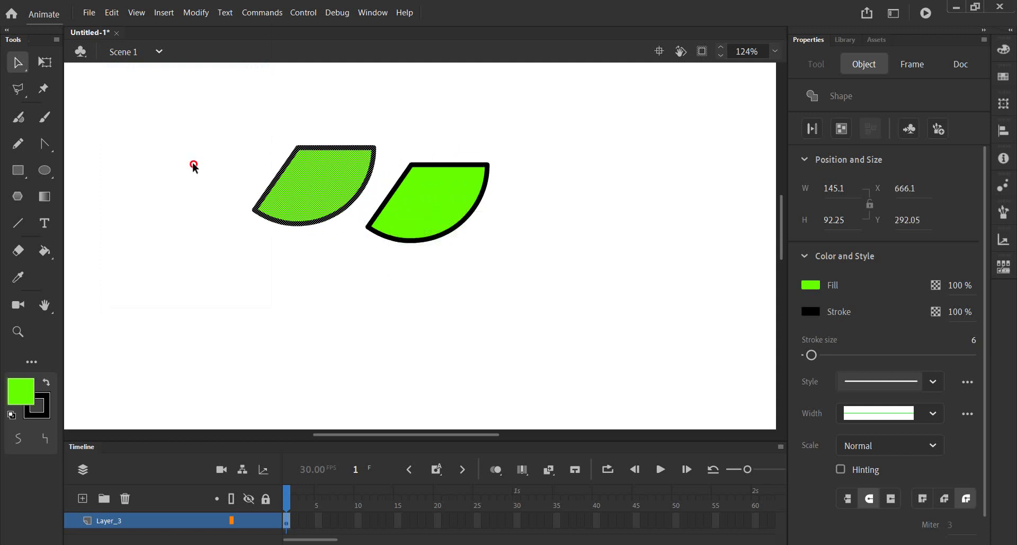
Delete the copy's green fill and select its remaining black outline.
{"action": "left_click", "coordinate": [314, 192]}
{"action": "key", "text": "Delete"}
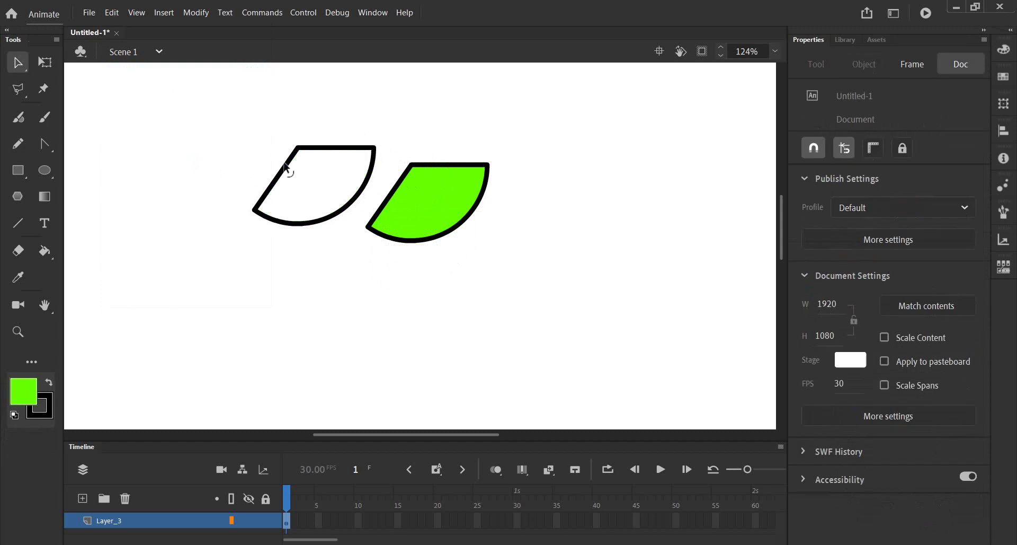
{"action": "double_click", "coordinate": [285, 170]}
{"action": "left_click", "coordinate": [662, 164]}
{"action": "double_click", "coordinate": [285, 172]}
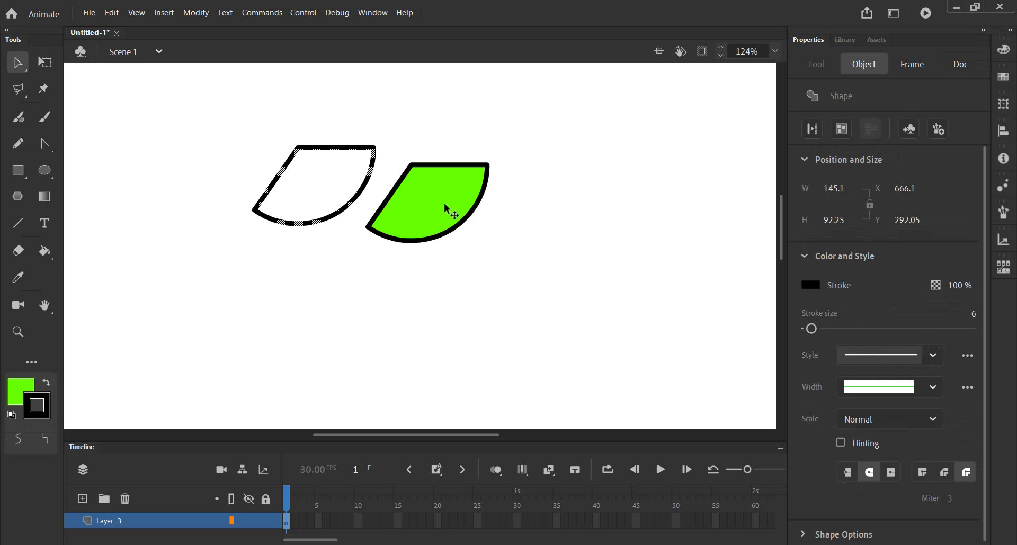
Place the outline wedge over the green wedge and delete its four stray strokes.
{"action": "scroll", "coordinate": [447, 208], "scroll_direction": "up", "scroll_amount": 5}
{"action": "left_click_drag", "start_coordinate": [229, 196], "coordinate": [482, 199]}
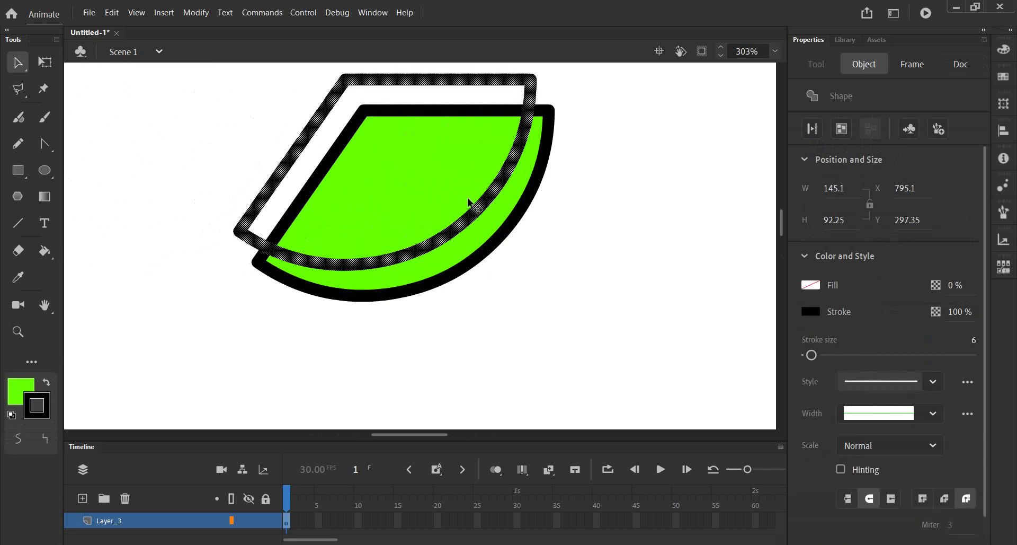
{"action": "left_click", "coordinate": [214, 143]}
{"action": "left_click", "coordinate": [280, 172]}
{"action": "key", "text": "Delete"}
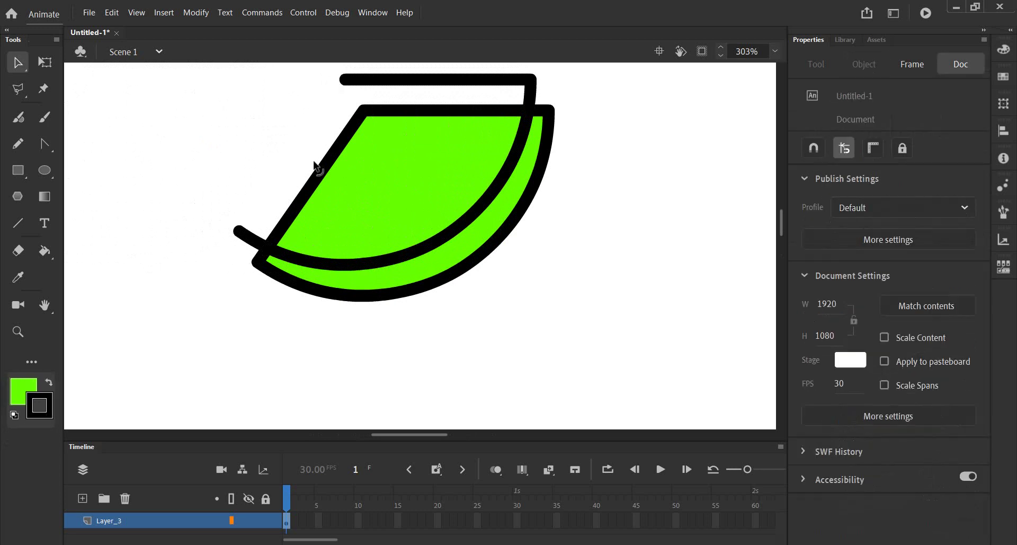
{"action": "left_click", "coordinate": [417, 80]}
{"action": "key", "text": "Delete"}
{"action": "left_click", "coordinate": [530, 85]}
{"action": "key", "text": "Delete"}
{"action": "left_click", "coordinate": [250, 233]}
{"action": "key", "text": "Delete"}
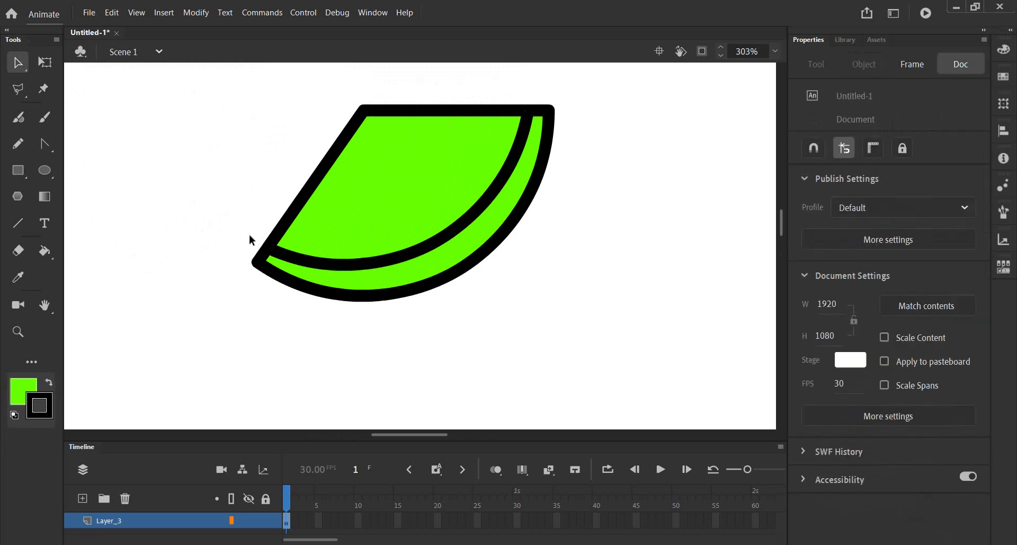
Fill the upper region red and delete the black line between red and green.
{"action": "left_click", "coordinate": [315, 241]}
{"action": "left_click", "coordinate": [23, 395]}
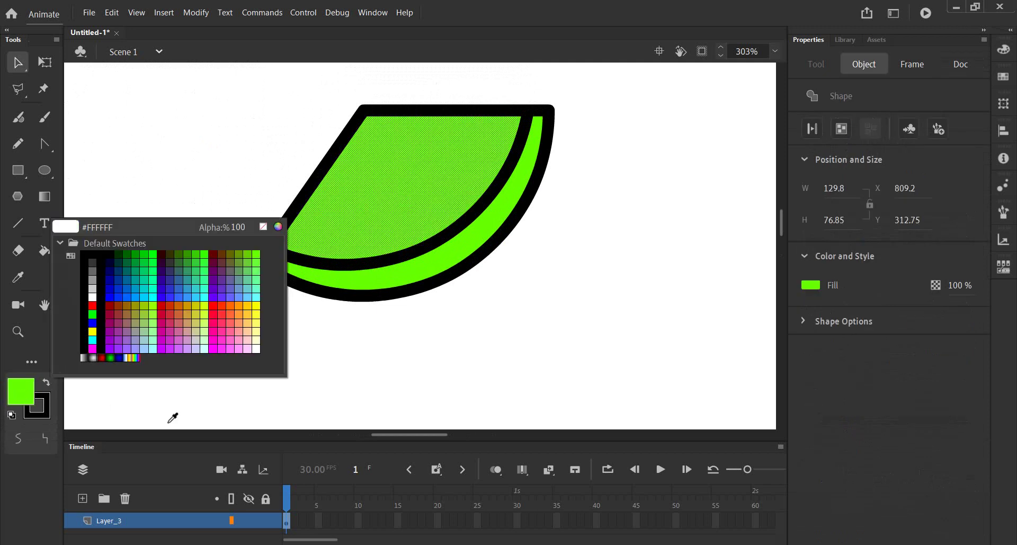
{"action": "left_click", "coordinate": [223, 315]}
{"action": "left_click", "coordinate": [213, 183]}
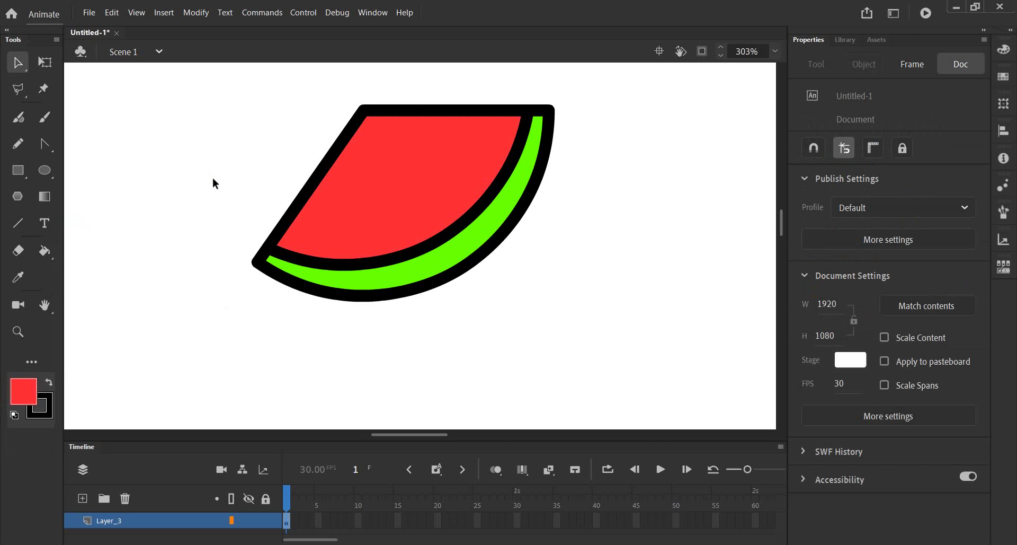
{"action": "left_click", "coordinate": [377, 264]}
{"action": "key", "text": "Delete"}
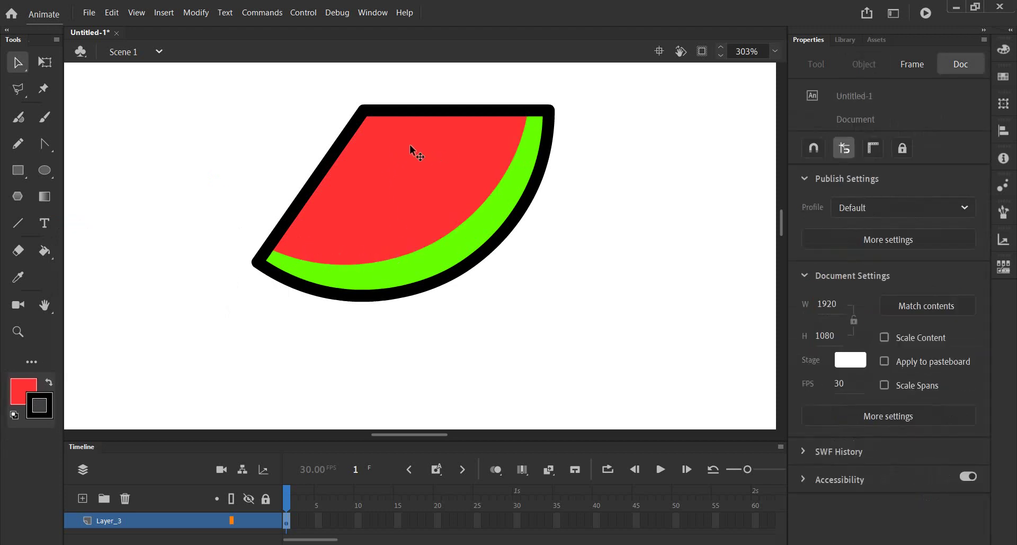
Marquee-select the whole watermelon slice and delete it.
{"action": "key", "text": "alt"}
{"action": "scroll", "coordinate": [390, 217], "scroll_direction": "down", "scroll_amount": 2}
{"action": "scroll", "coordinate": [390, 217], "scroll_direction": "down", "scroll_amount": 3}
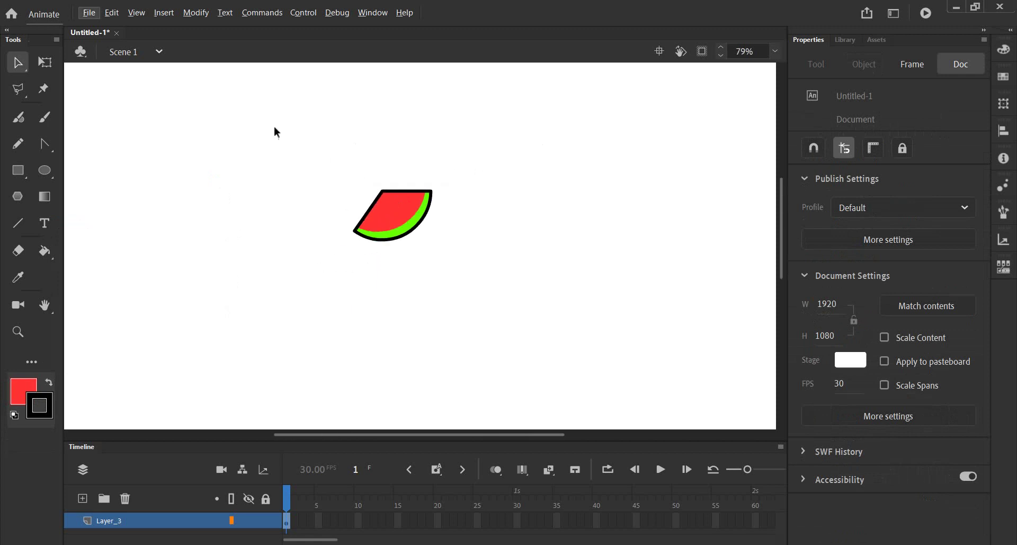
{"action": "left_click_drag", "start_coordinate": [275, 125], "coordinate": [478, 279]}
{"action": "key", "text": "Delete"}
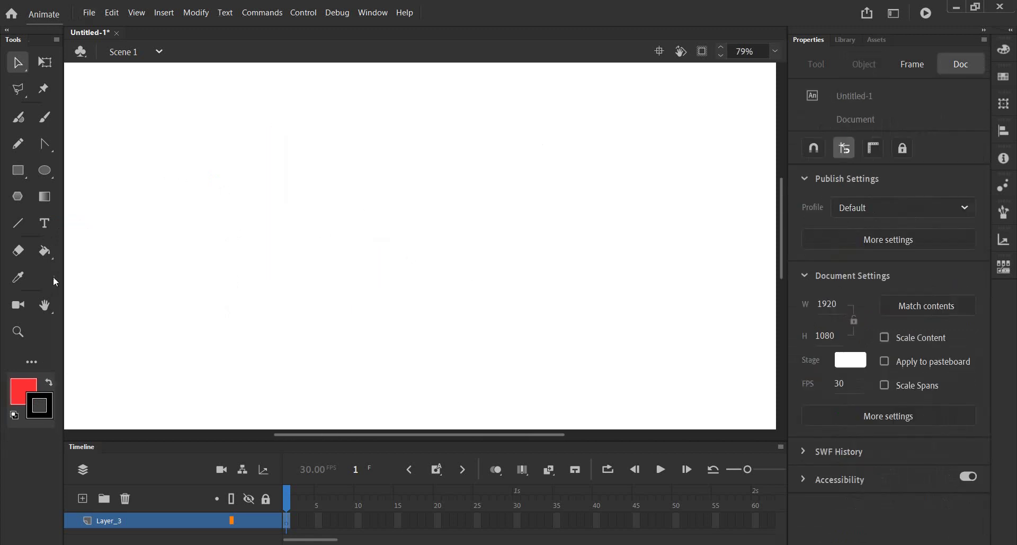
Set end angle 0, then draw a solid red circle and a ring with inner radius 12.
{"action": "left_click", "coordinate": [45, 170]}
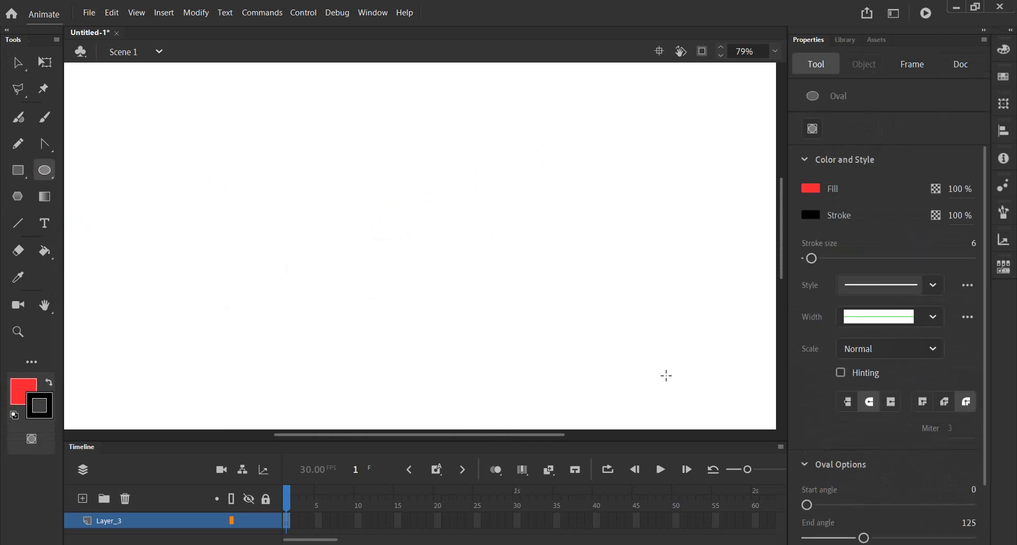
{"action": "scroll", "coordinate": [836, 448], "scroll_direction": "down", "scroll_amount": 3}
{"action": "left_click_drag", "start_coordinate": [864, 467], "coordinate": [794, 468]}
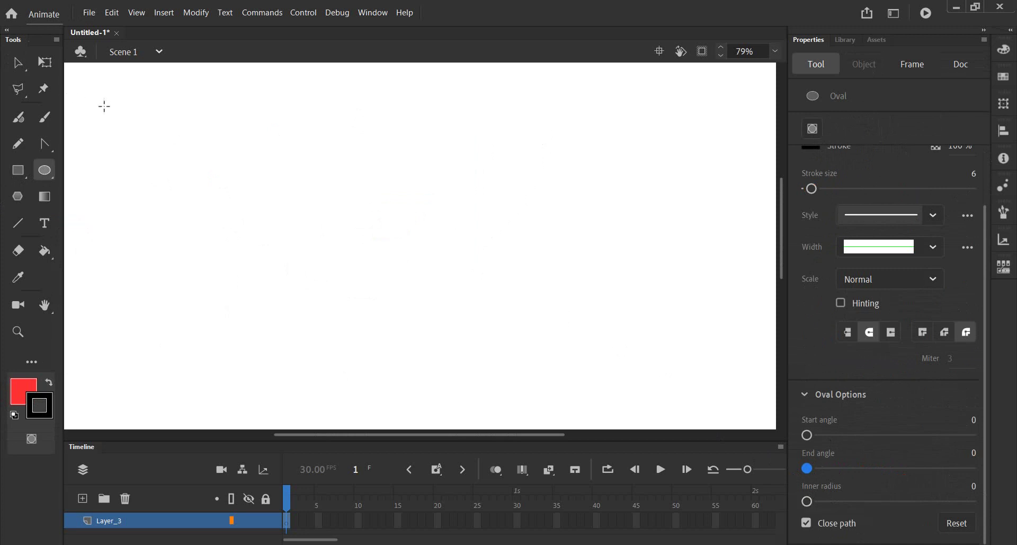
{"action": "left_click_drag", "start_coordinate": [105, 99], "coordinate": [204, 198]}
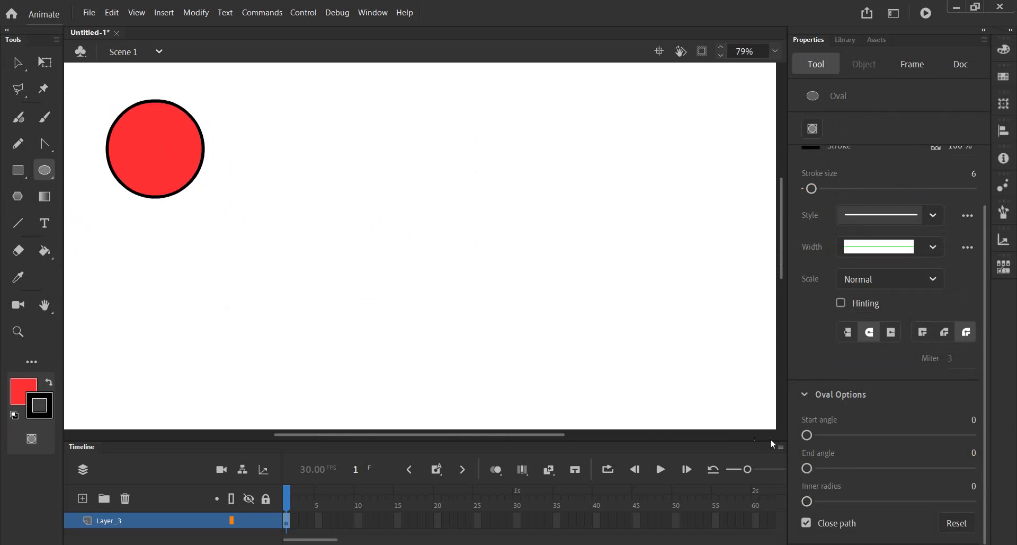
{"action": "left_click_drag", "start_coordinate": [810, 503], "coordinate": [826, 501]}
{"action": "left_click_drag", "start_coordinate": [314, 166], "coordinate": [402, 232]}
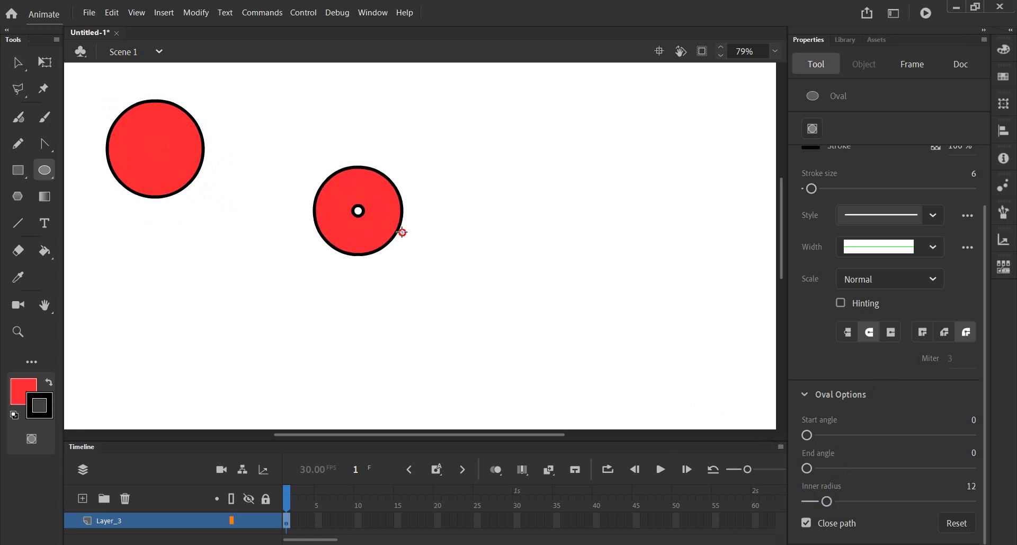
Draw three more red rings with inner radii 28, 48 and 57.
{"action": "left_click_drag", "start_coordinate": [826, 501], "coordinate": [854, 501]}
{"action": "left_click_drag", "start_coordinate": [477, 176], "coordinate": [593, 287]}
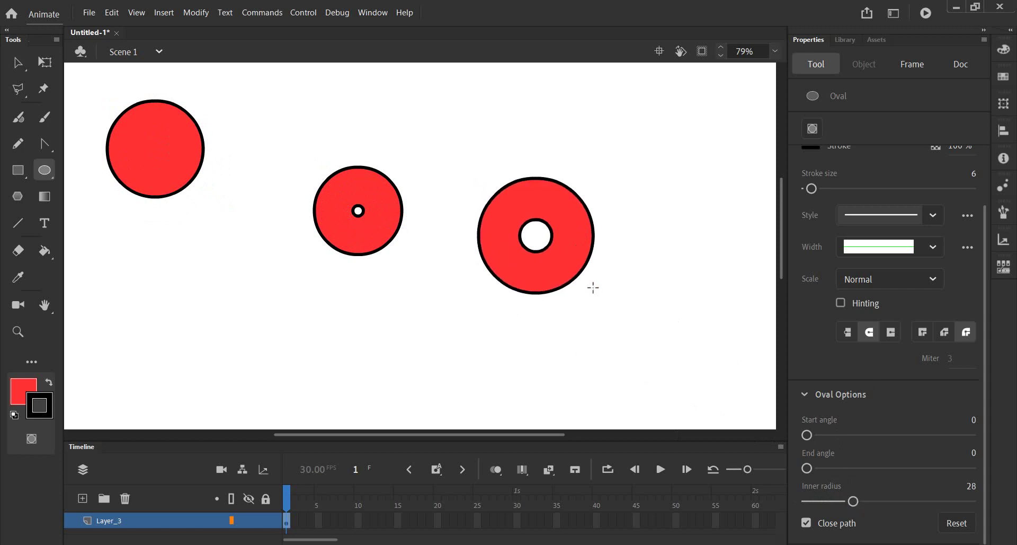
{"action": "left_click_drag", "start_coordinate": [854, 501], "coordinate": [886, 501]}
{"action": "left_click_drag", "start_coordinate": [145, 230], "coordinate": [238, 322]}
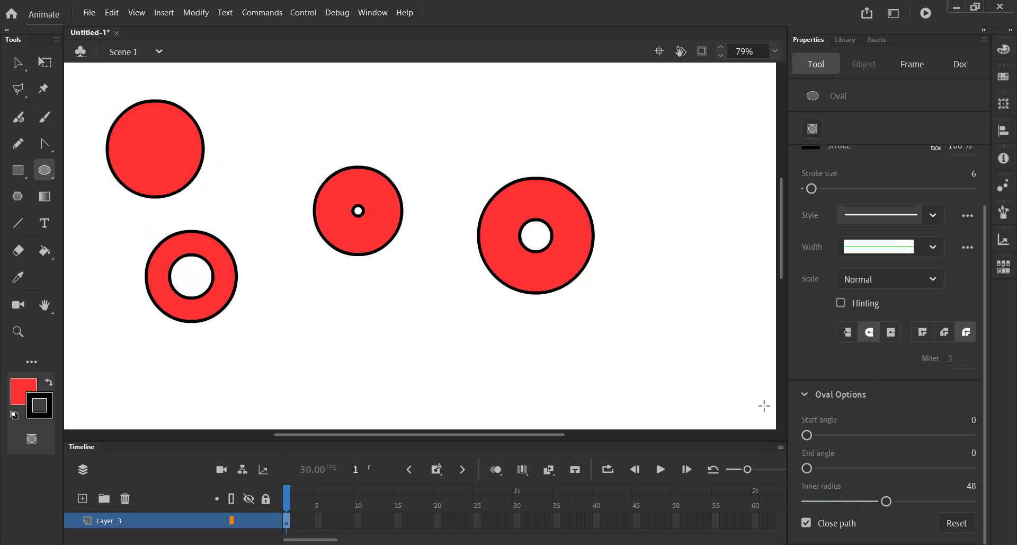
{"action": "left_click_drag", "start_coordinate": [893, 503], "coordinate": [908, 504]}
{"action": "left_click_drag", "start_coordinate": [601, 129], "coordinate": [676, 205]}
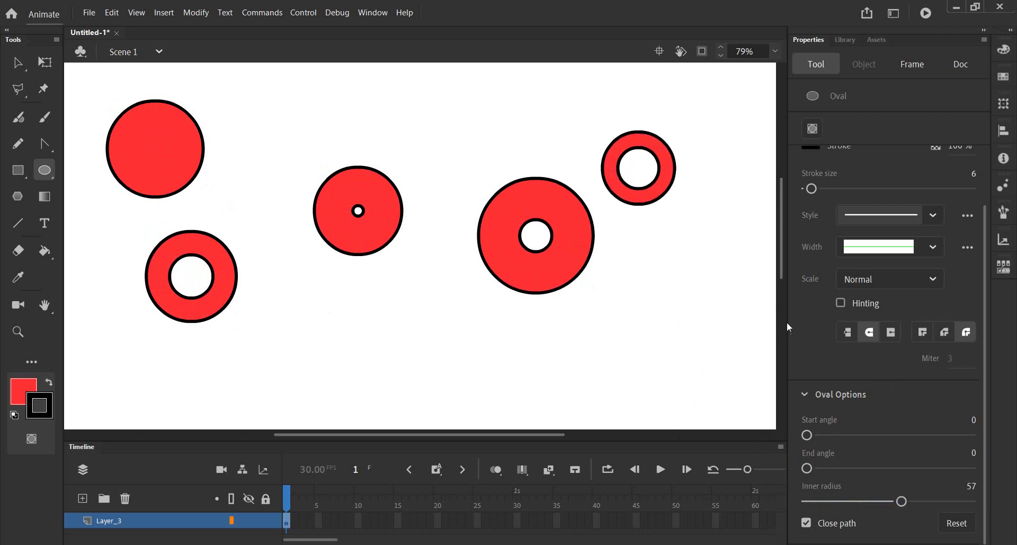
Draw a hollow circle at inner radius 99 and a thin ring at 74, then select all shapes.
{"action": "left_click", "coordinate": [953, 532]}
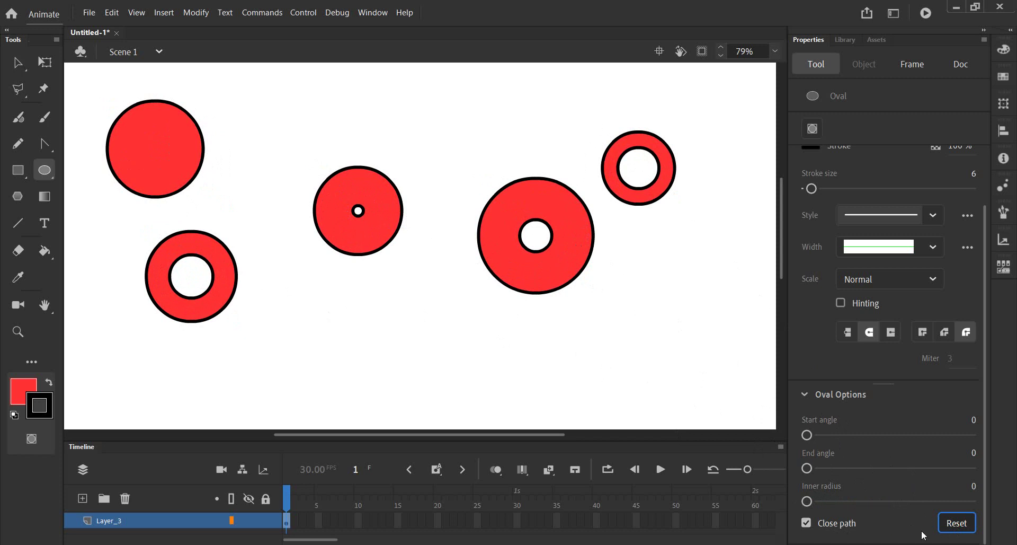
{"action": "left_click_drag", "start_coordinate": [807, 501], "coordinate": [971, 500]}
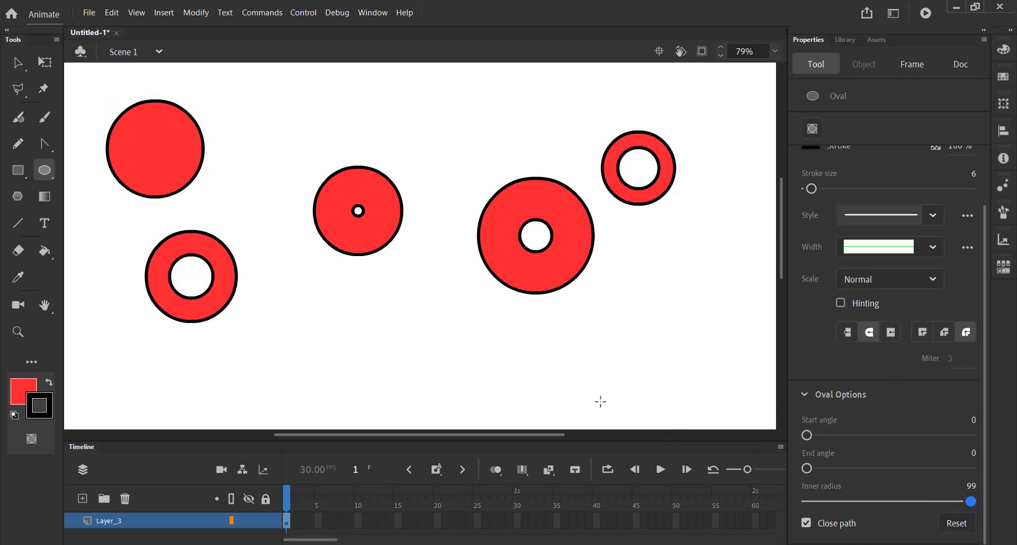
{"action": "left_click_drag", "start_coordinate": [349, 280], "coordinate": [454, 373]}
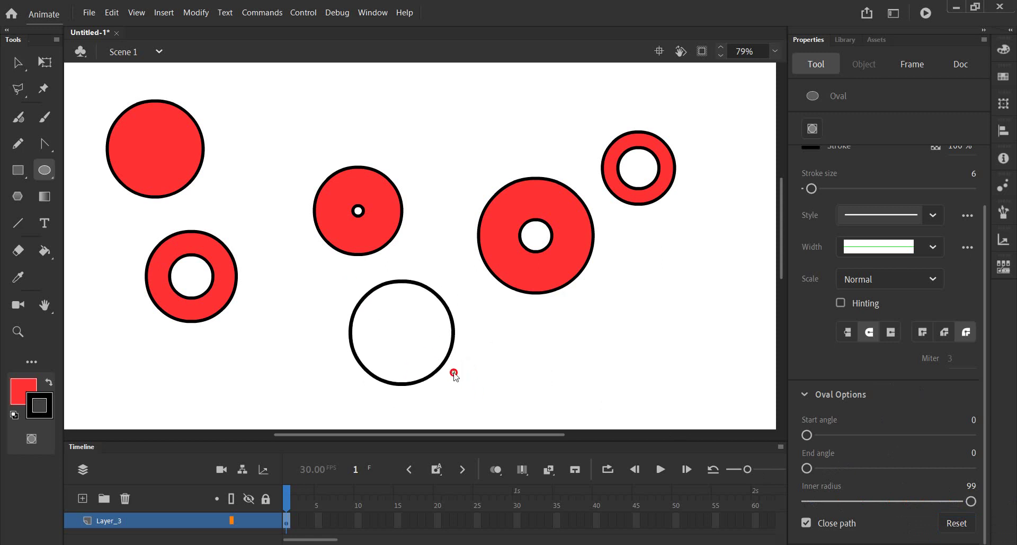
{"action": "left_click_drag", "start_coordinate": [965, 500], "coordinate": [929, 500]}
{"action": "left_click_drag", "start_coordinate": [400, 102], "coordinate": [483, 186]}
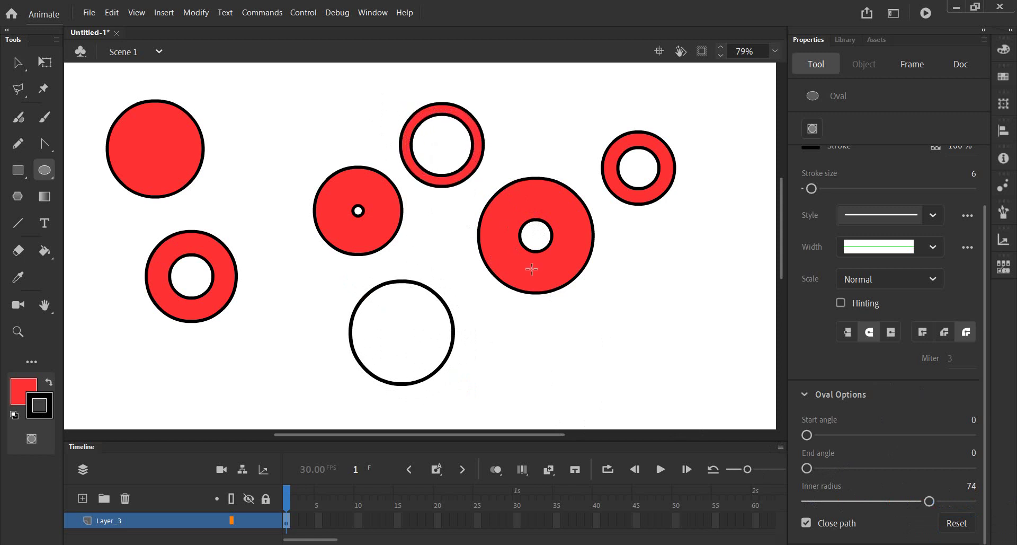
{"action": "left_click", "coordinate": [18, 62]}
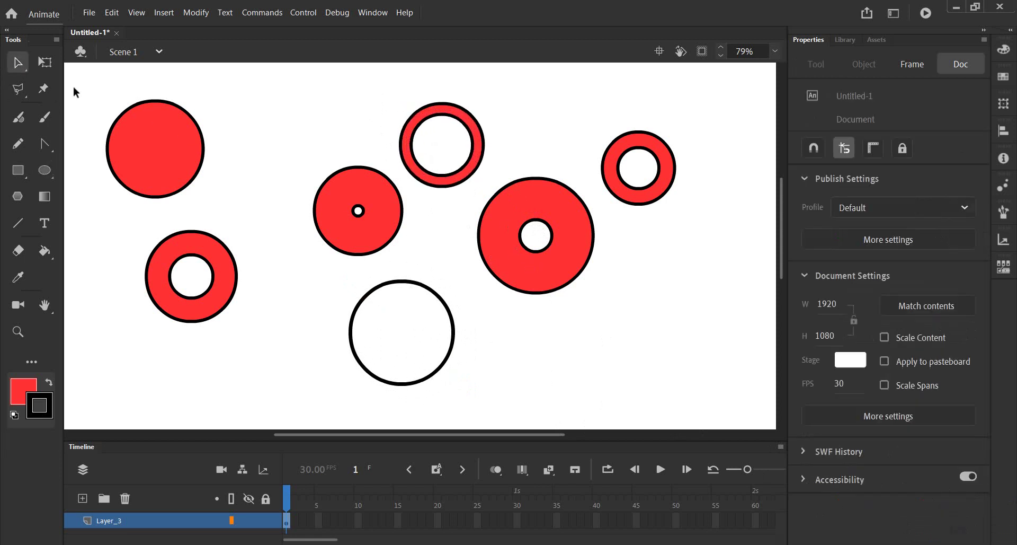
{"action": "left_click_drag", "start_coordinate": [81, 75], "coordinate": [702, 403]}
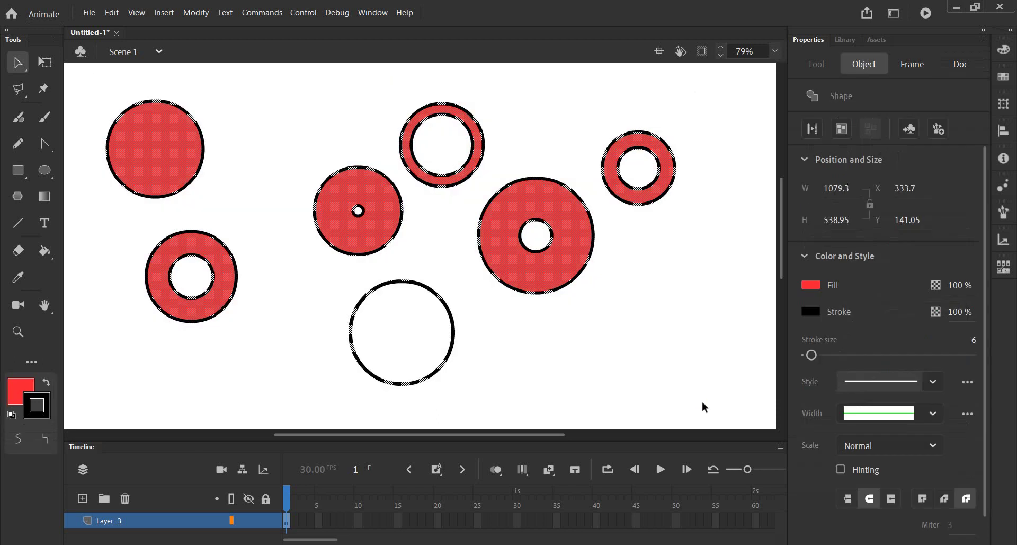
Delete the ovals and draw a red 5-sided polygon at the stage's top-left.
{"action": "key", "text": "Delete"}
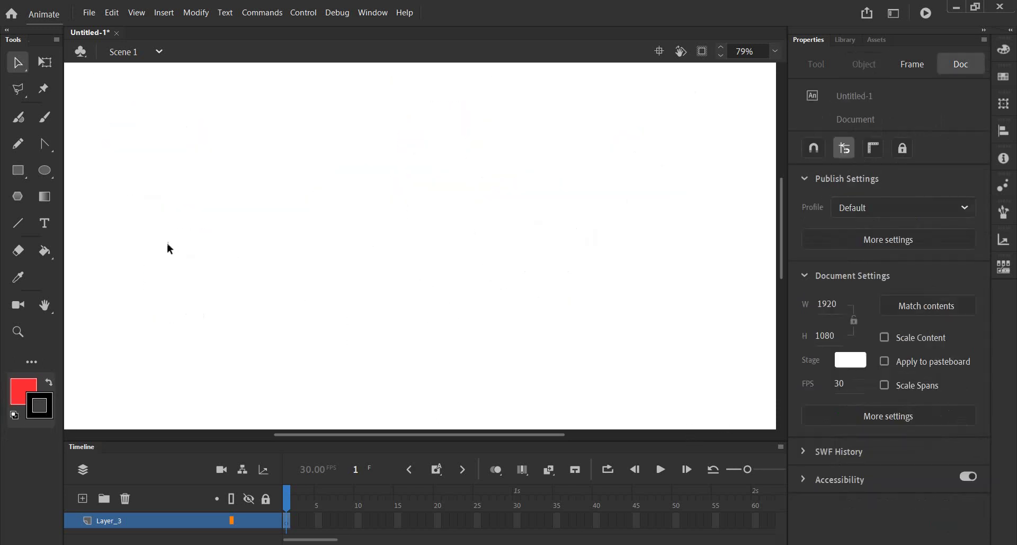
{"action": "left_click", "coordinate": [25, 177]}
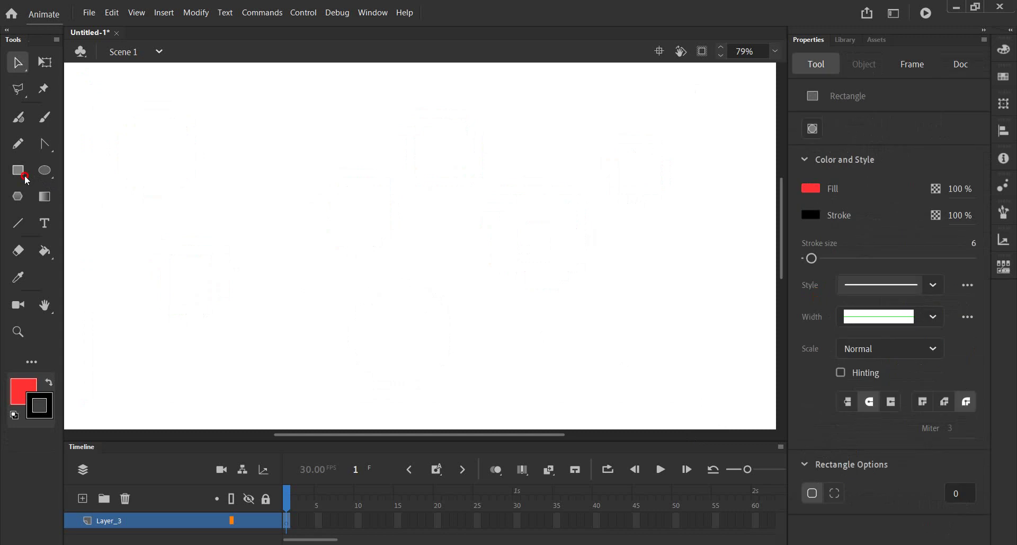
{"action": "left_click", "coordinate": [53, 181]}
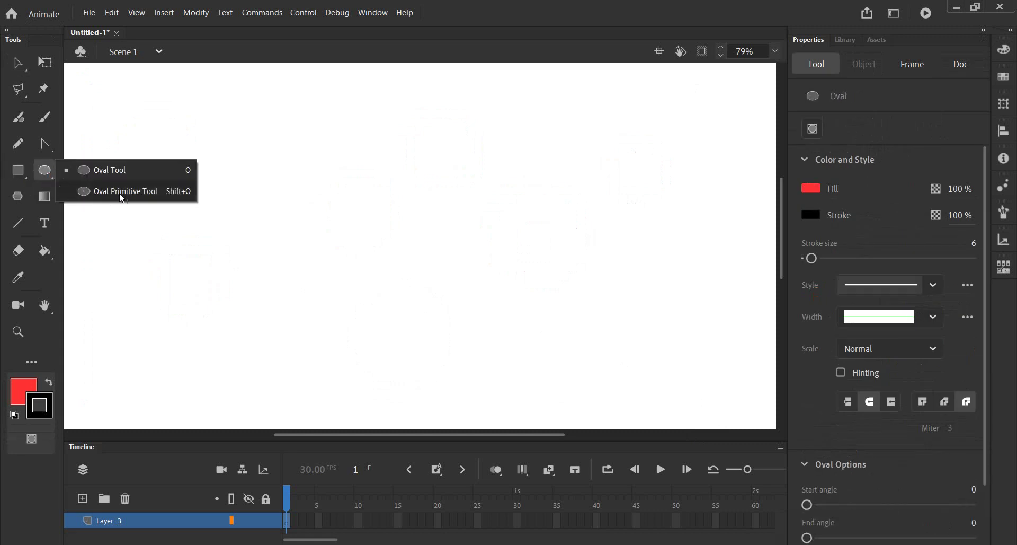
{"action": "left_click", "coordinate": [17, 202]}
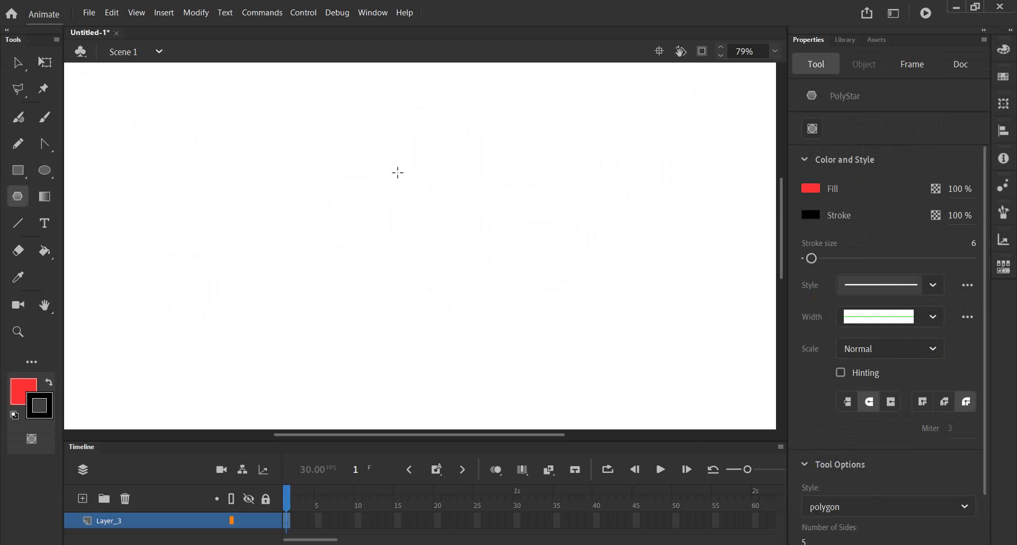
{"action": "scroll", "coordinate": [902, 465], "scroll_direction": "down", "scroll_amount": 2}
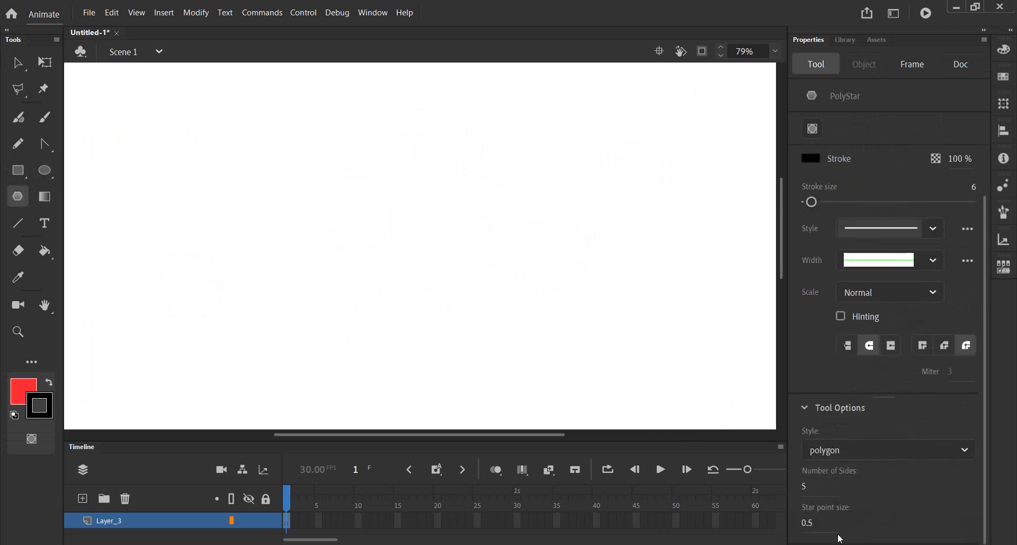
{"action": "double_click", "coordinate": [805, 486]}
{"action": "left_click_drag", "start_coordinate": [102, 90], "coordinate": [144, 133]}
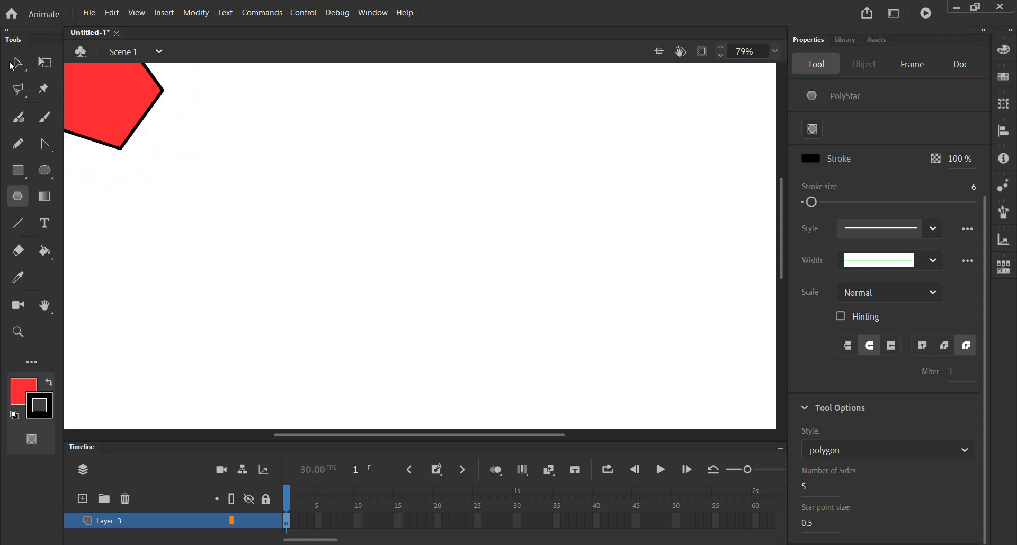
Select the whole pentagon with its outline and move it down and to the right.
{"action": "left_click", "coordinate": [17, 62]}
{"action": "double_click", "coordinate": [142, 123]}
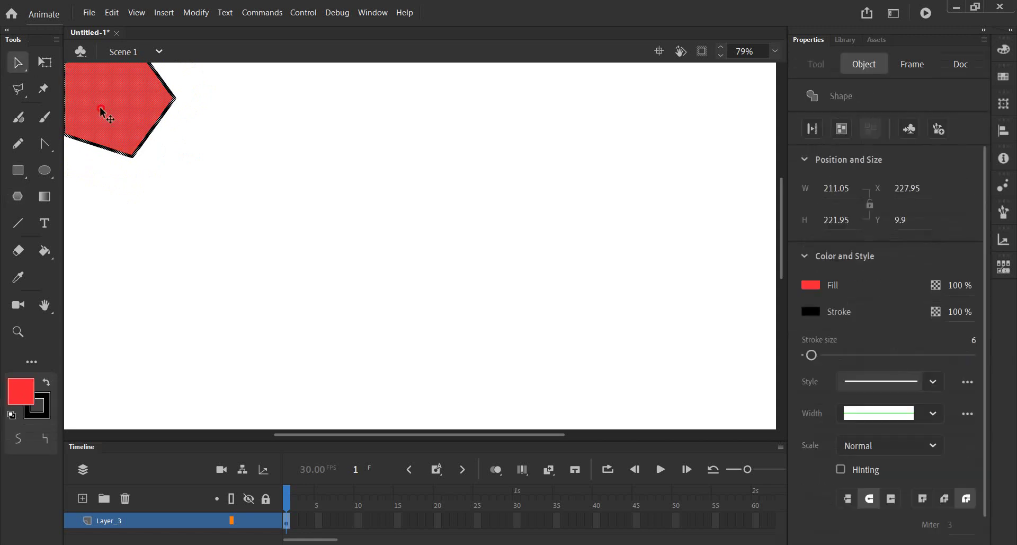
{"action": "left_click_drag", "start_coordinate": [96, 102], "coordinate": [210, 163]}
{"action": "left_click", "coordinate": [320, 132]}
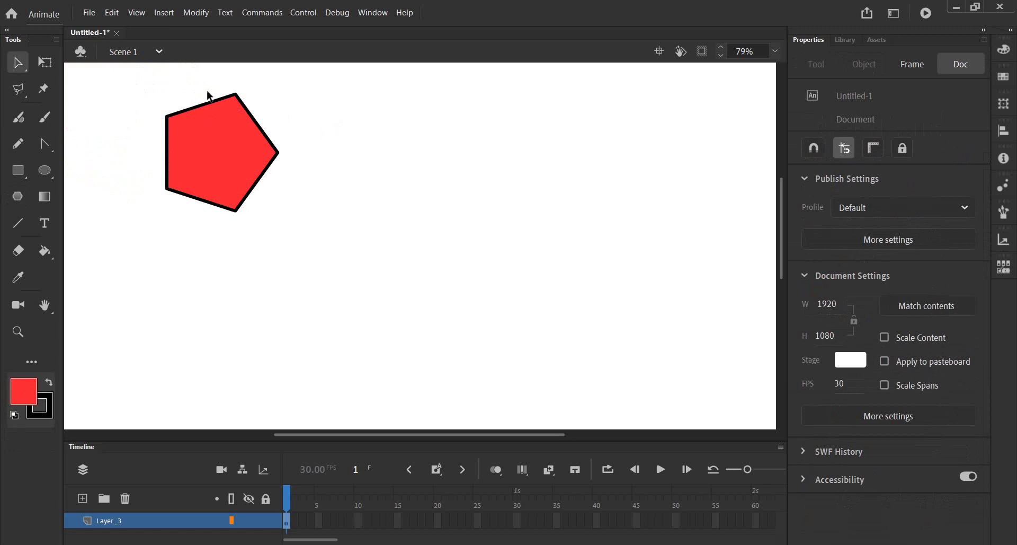
{"action": "left_click", "coordinate": [17, 196]}
{"action": "scroll", "coordinate": [923, 439], "scroll_direction": "down", "scroll_amount": 2}
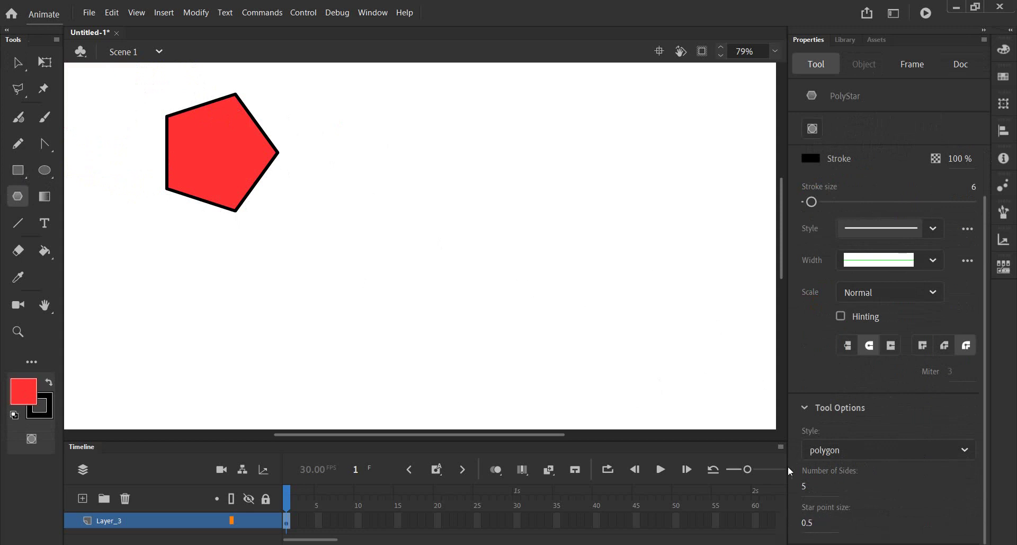
Set star point size to 2, then draw a smaller second pentagon and move it right and down.
{"action": "left_click", "coordinate": [811, 523]}
{"action": "type", "text": "2"}
{"action": "left_click_drag", "start_coordinate": [380, 110], "coordinate": [415, 139]}
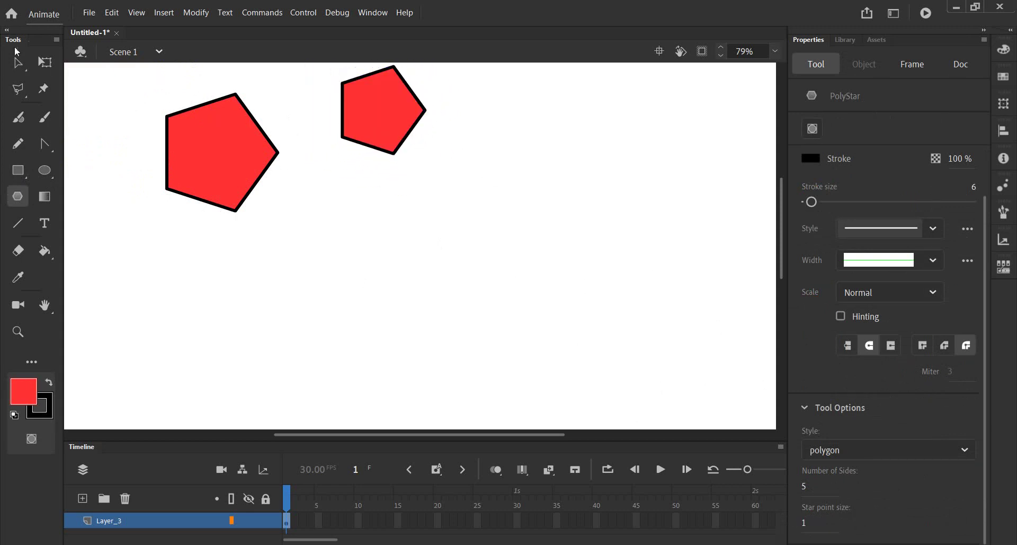
{"action": "left_click", "coordinate": [17, 62]}
{"action": "left_click", "coordinate": [383, 116]}
{"action": "left_click_drag", "start_coordinate": [352, 115], "coordinate": [429, 157]}
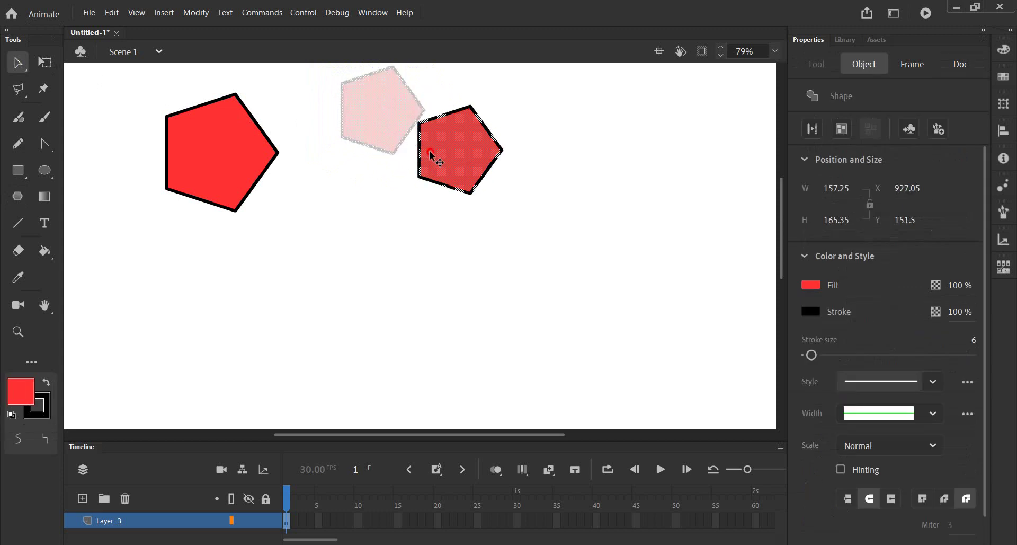
{"action": "left_click", "coordinate": [338, 211]}
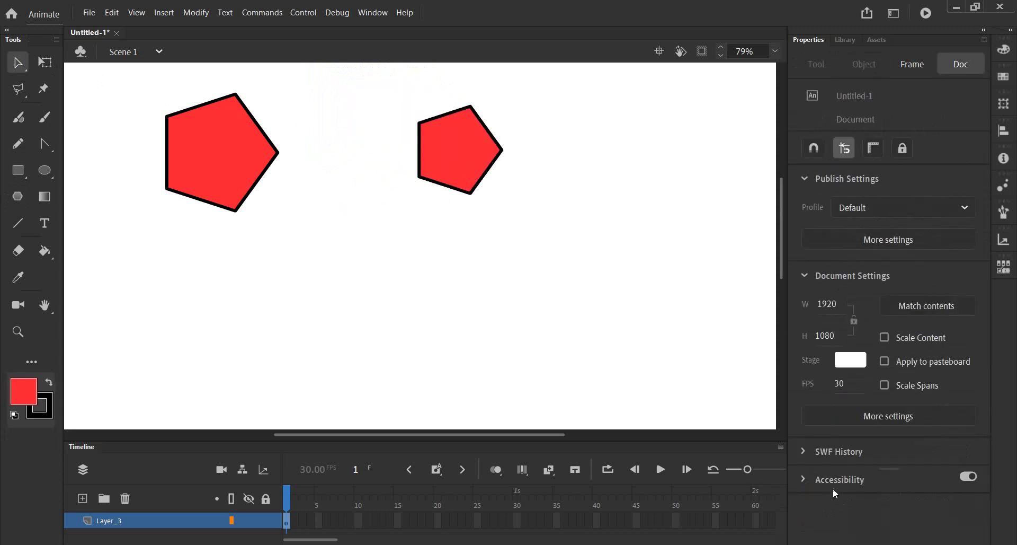
Set star point size to 1 and 10 sides, then draw a decagon below the pentagons.
{"action": "left_click", "coordinate": [17, 196]}
{"action": "left_click", "coordinate": [804, 523]}
{"action": "type", "text": "1"}
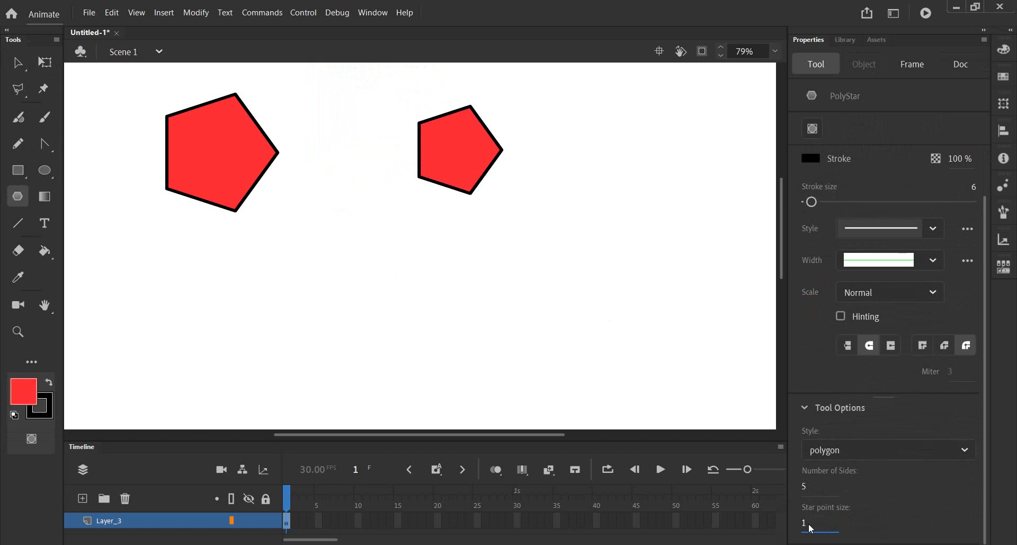
{"action": "left_click", "coordinate": [804, 486]}
{"action": "type", "text": "10"}
{"action": "left_click_drag", "start_coordinate": [339, 257], "coordinate": [383, 301]}
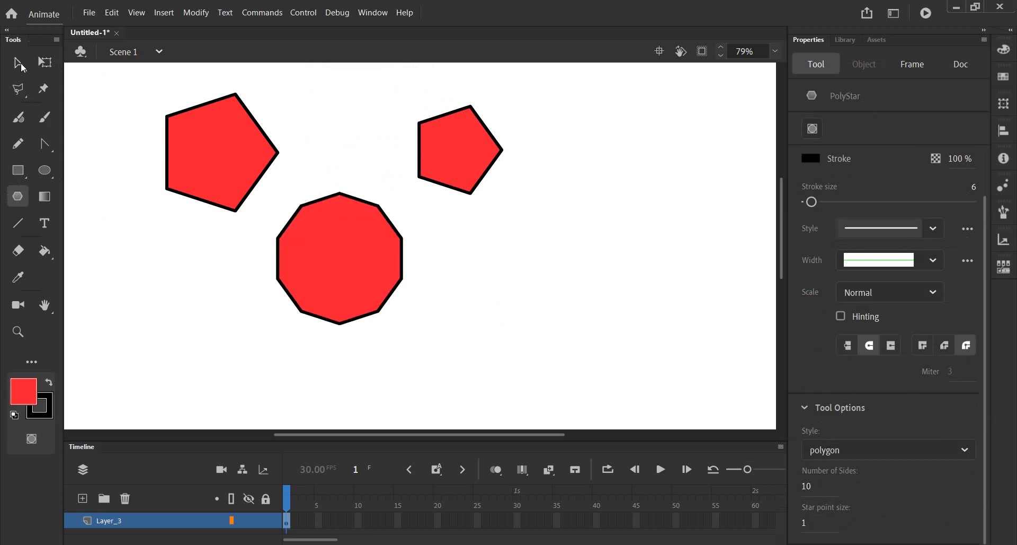
Marquee-select every shape on the stage and delete them all.
{"action": "left_click", "coordinate": [18, 63]}
{"action": "mouse_move", "coordinate": [140, 83]}
{"action": "left_mouse_down"}
{"action": "mouse_move", "coordinate": [507, 265]}
{"action": "mouse_move", "coordinate": [612, 379]}
{"action": "left_mouse_up"}
{"action": "key", "text": "Delete"}
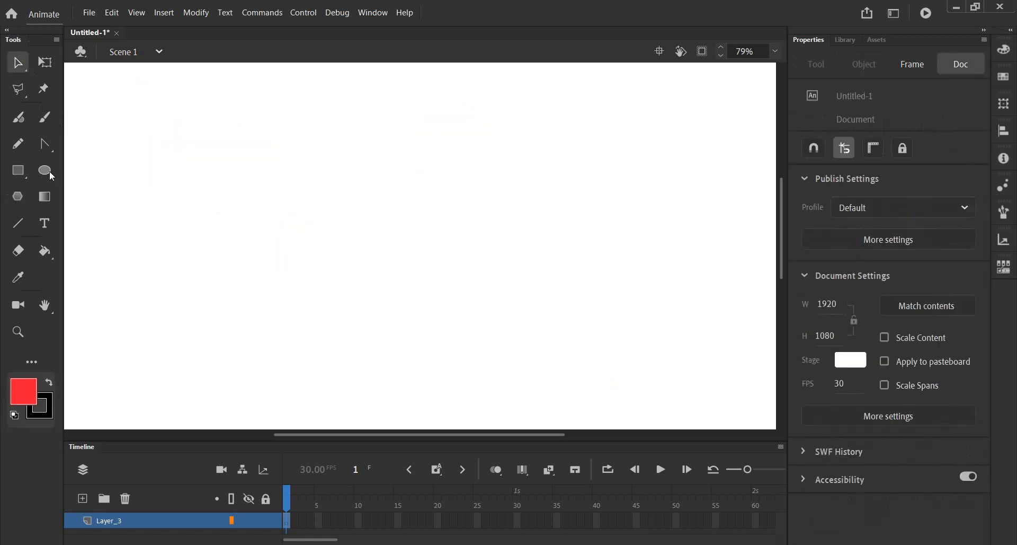
{"action": "left_click", "coordinate": [18, 196]}
{"action": "left_click_drag", "start_coordinate": [315, 187], "coordinate": [381, 241]}
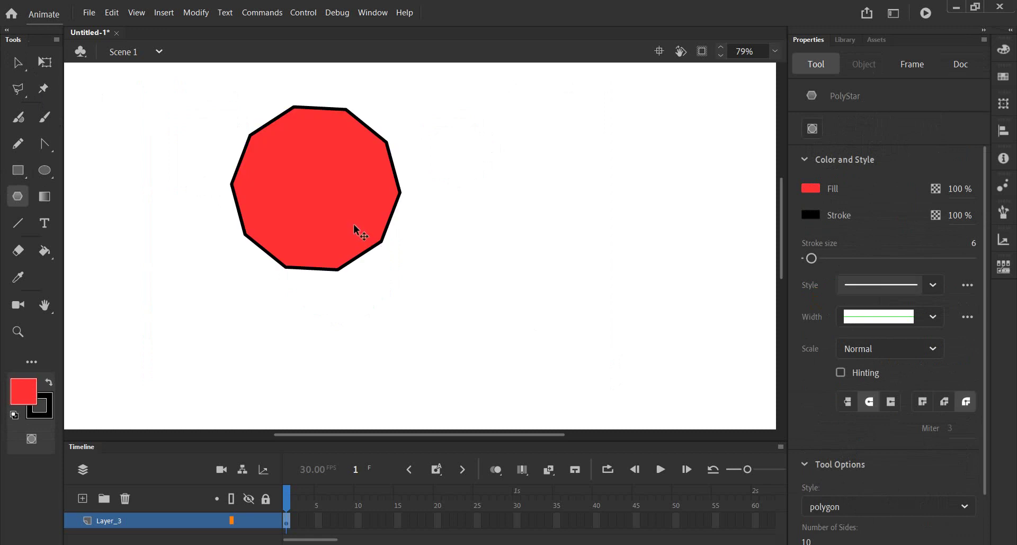
{"action": "key", "text": "ctrl+z"}
{"action": "left_click_drag", "start_coordinate": [312, 200], "coordinate": [347, 253]}
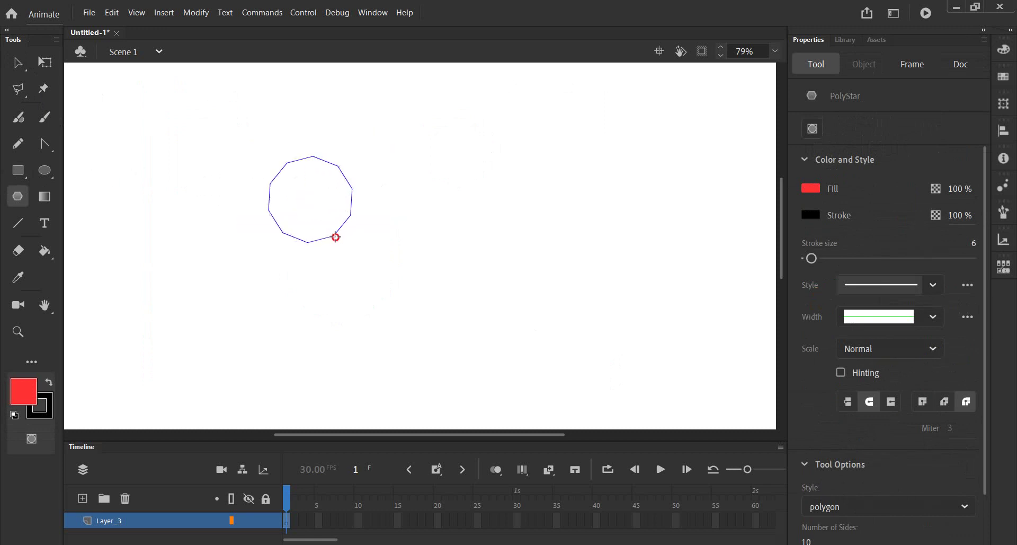
{"action": "key", "text": "Escape"}
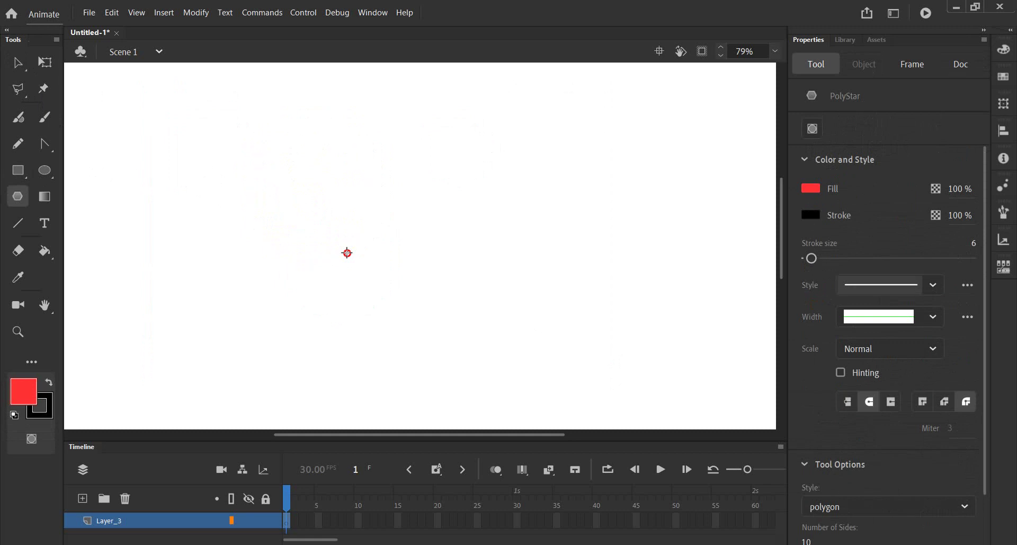
{"action": "left_click_drag", "start_coordinate": [347, 252], "coordinate": [347, 252]}
{"action": "key", "text": "v"}
{"action": "left_click_drag", "start_coordinate": [167, 110], "coordinate": [462, 285]}
{"action": "key", "text": "Delete"}
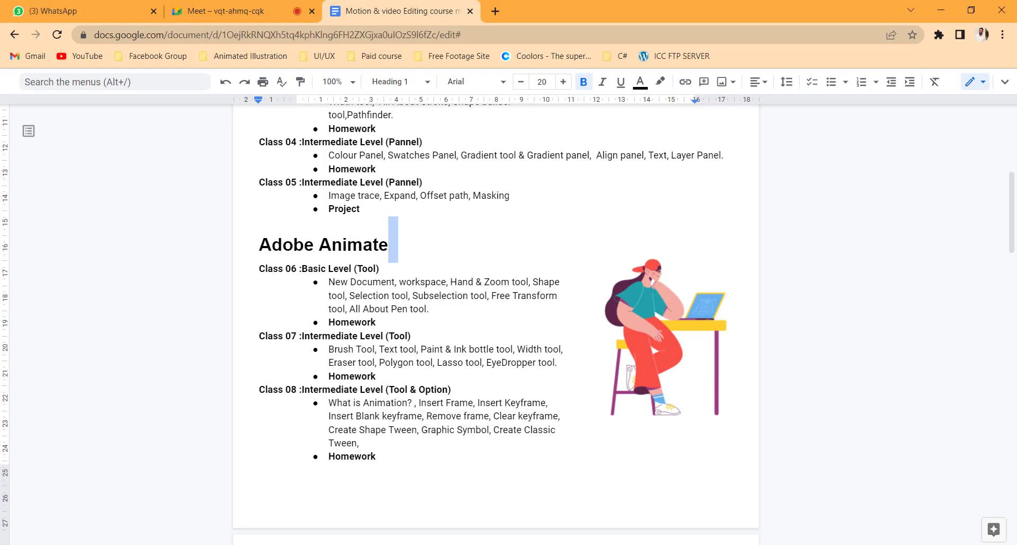
Switch Chrome to the Google Meet call tab.
{"action": "left_click", "coordinate": [228, 11]}
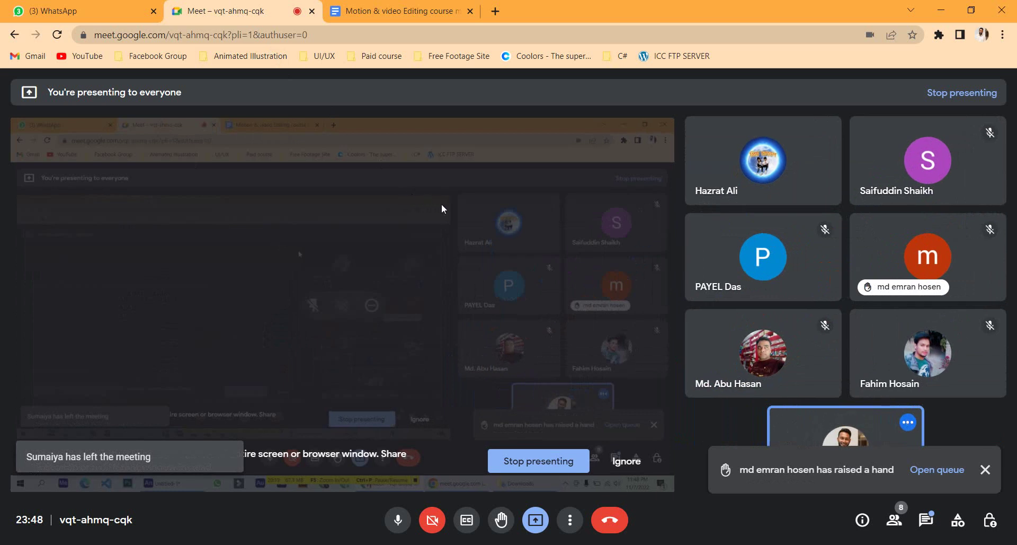
{"action": "mouse_move", "coordinate": [763, 352]}
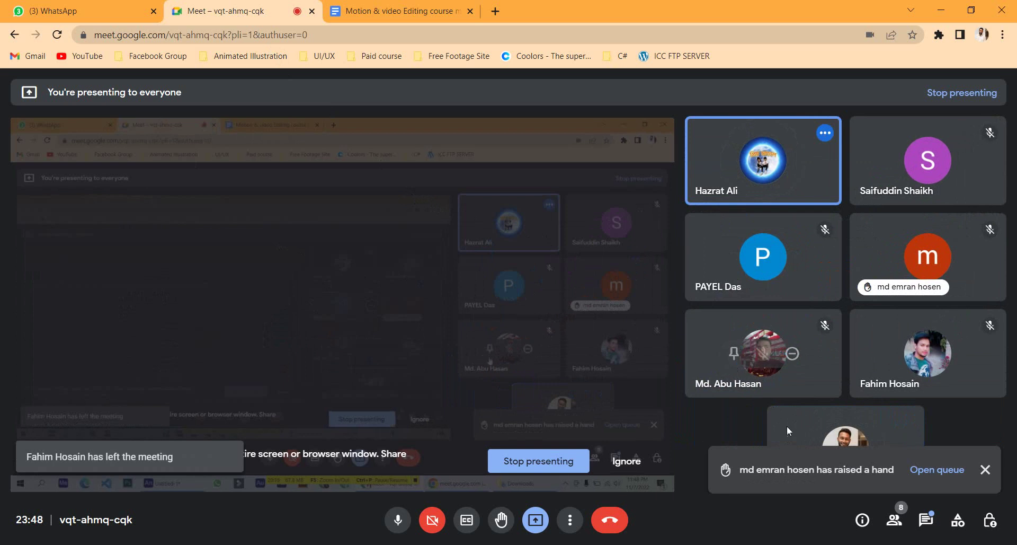
Dismiss the raised-hand notice, minimise Chrome, and drag the car picture from Downloads onto Animate's stage.
{"action": "left_click", "coordinate": [986, 470]}
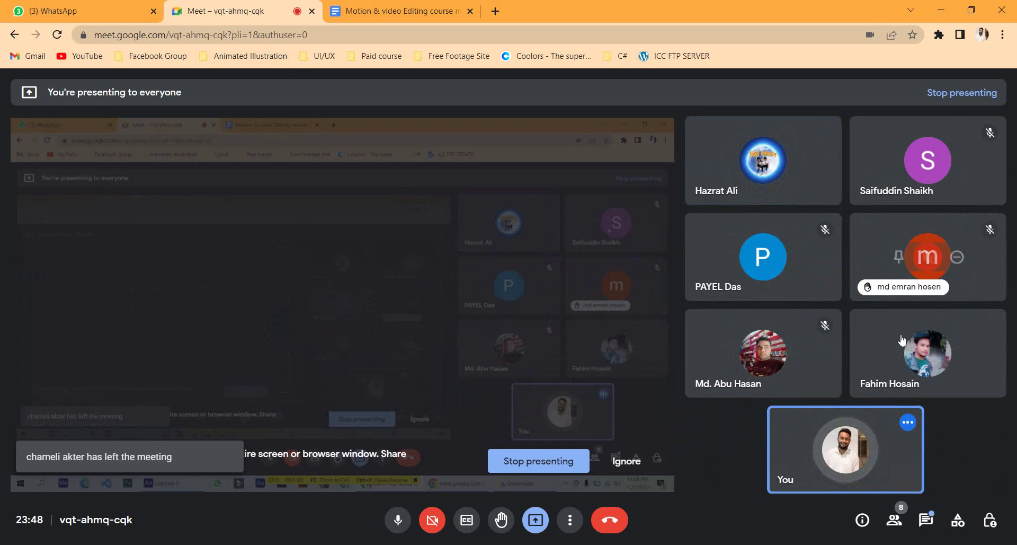
{"action": "left_click", "coordinate": [941, 6]}
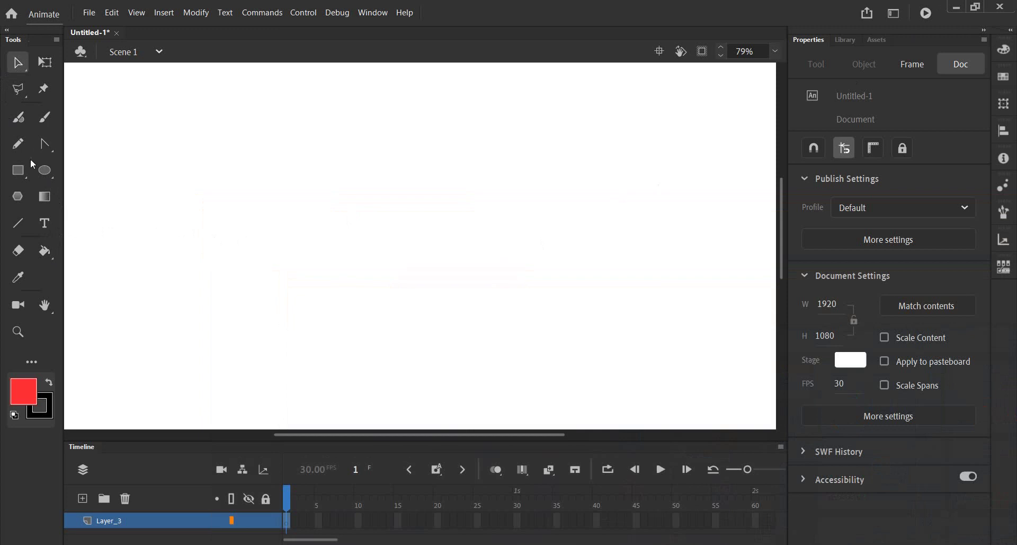
{"action": "left_click", "coordinate": [576, 540]}
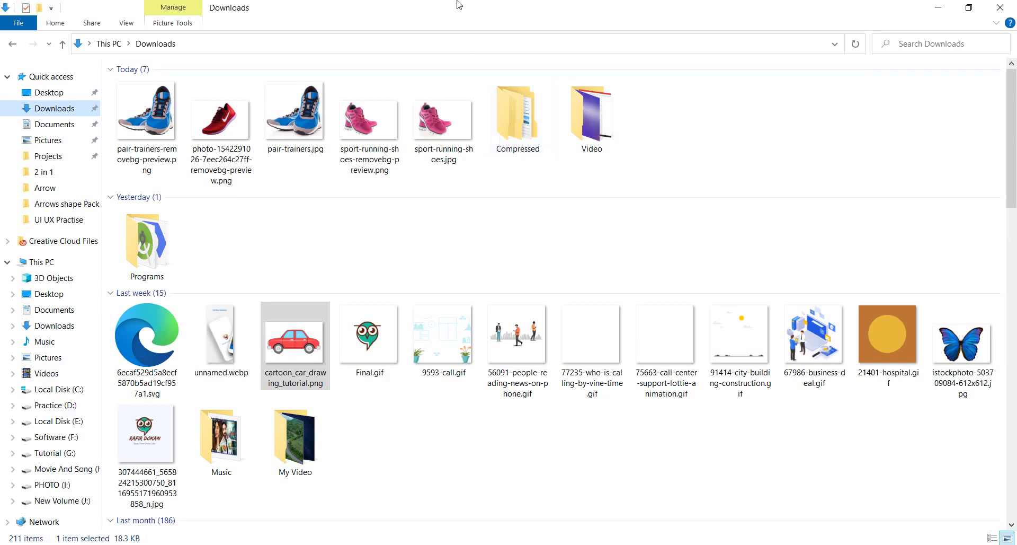
{"action": "left_click_drag", "start_coordinate": [293, 349], "coordinate": [359, 274]}
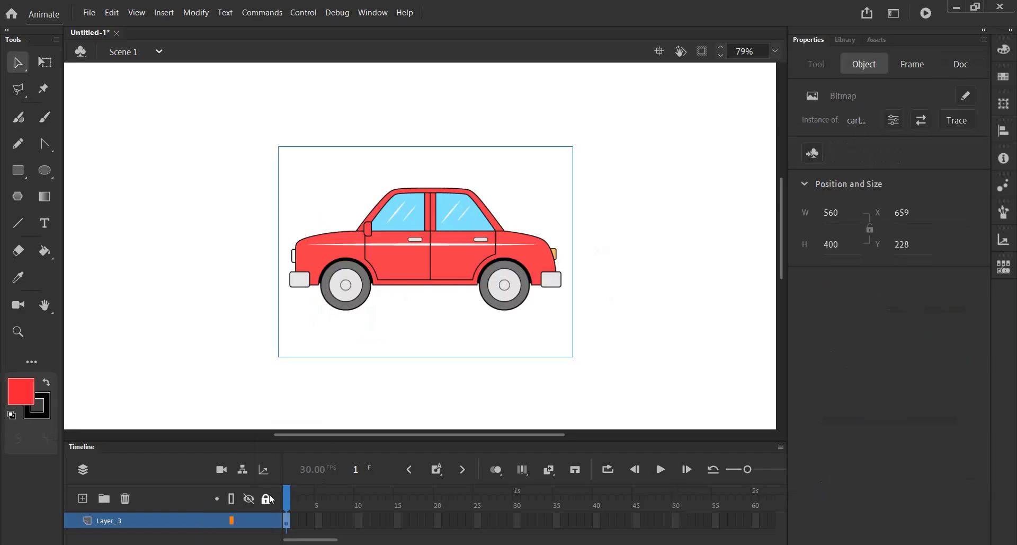
Toggle Layer_3's lock, select the 560 × 400 car bitmap at X 659, Y 228, and zoom in.
{"action": "left_click", "coordinate": [266, 521]}
{"action": "left_click", "coordinate": [210, 319]}
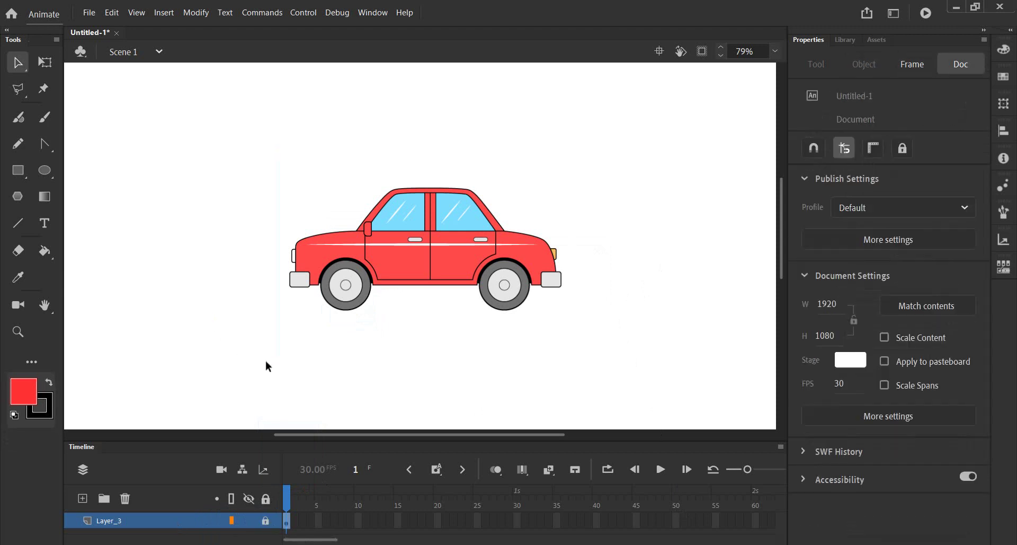
{"action": "left_click", "coordinate": [273, 519]}
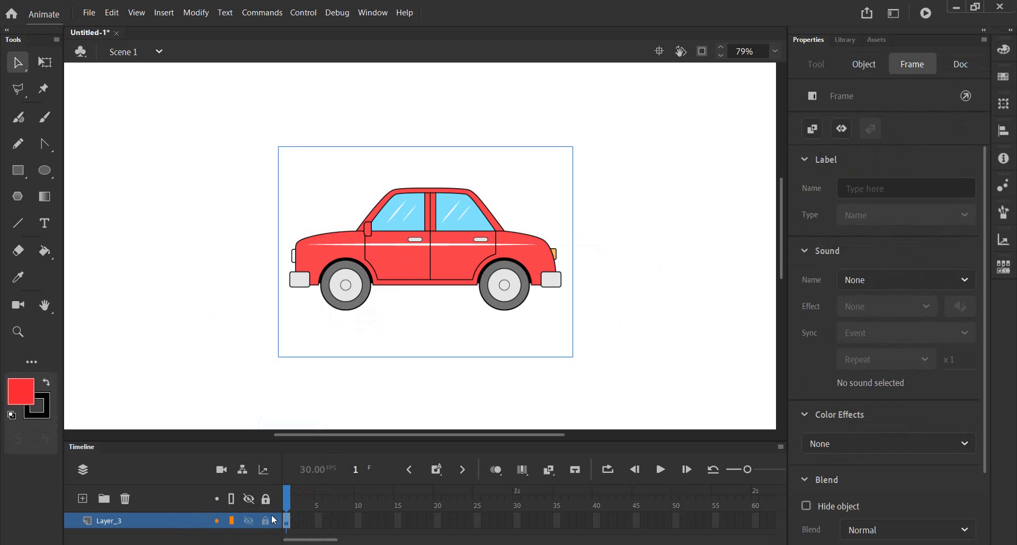
{"action": "left_click", "coordinate": [448, 258]}
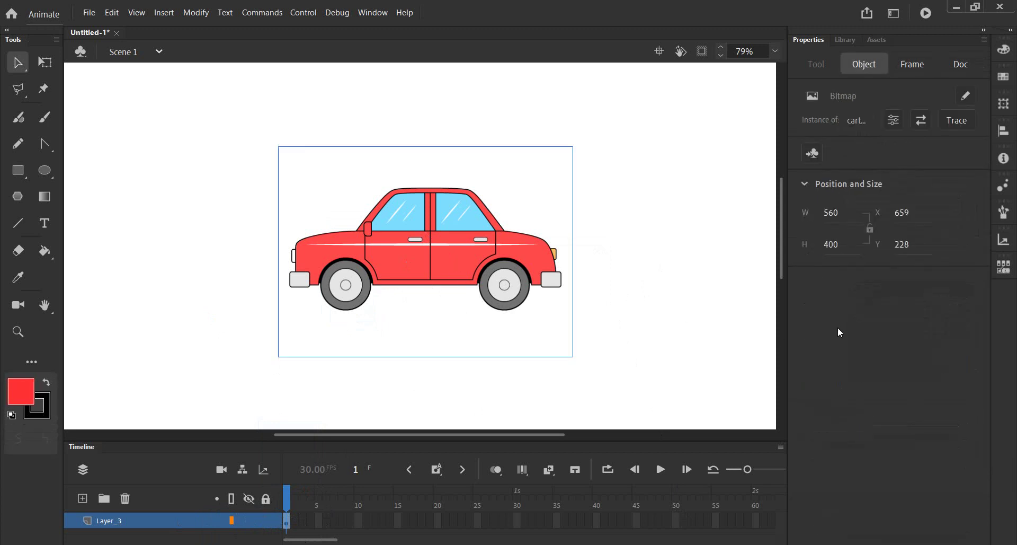
{"action": "left_click", "coordinate": [266, 521]}
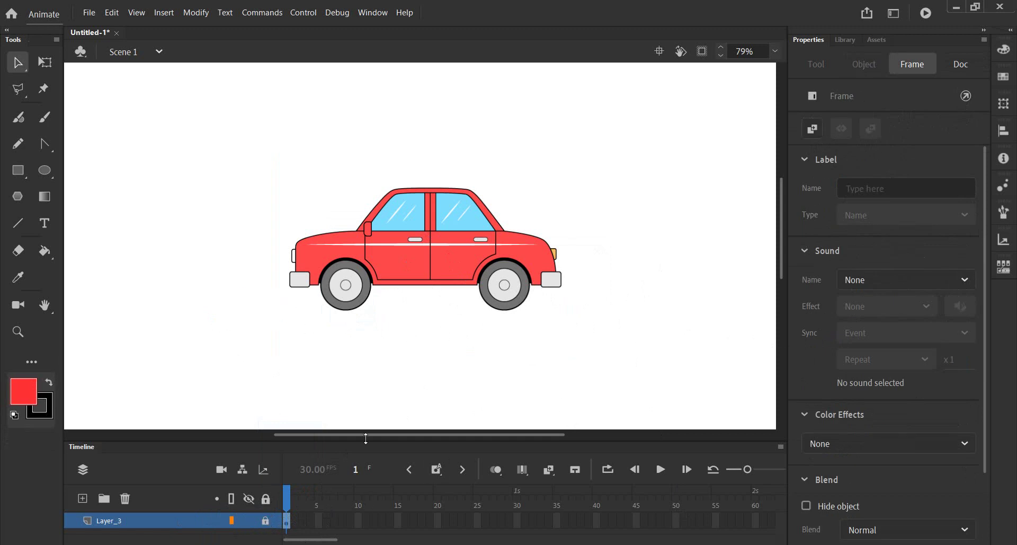
{"action": "left_click", "coordinate": [393, 257]}
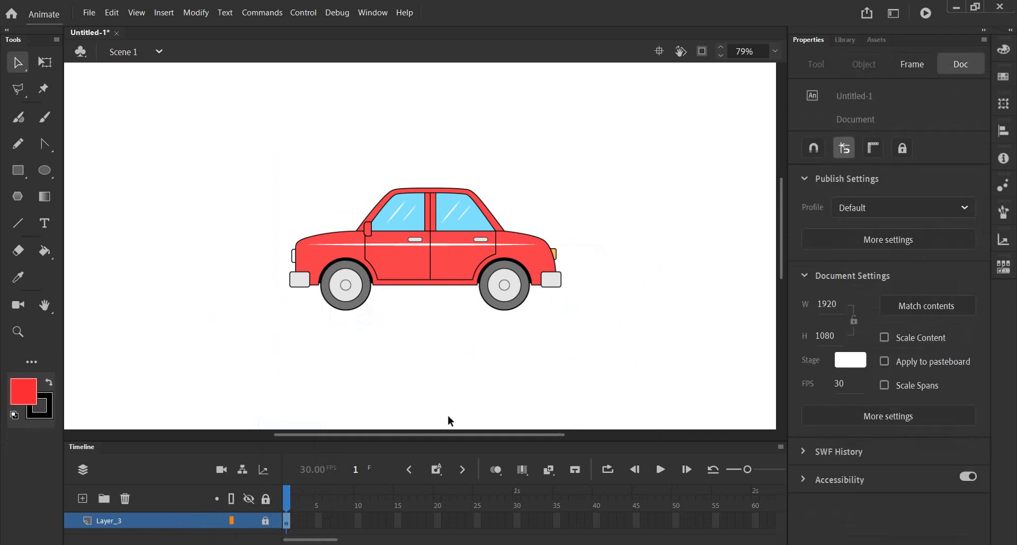
{"action": "left_click", "coordinate": [266, 520]}
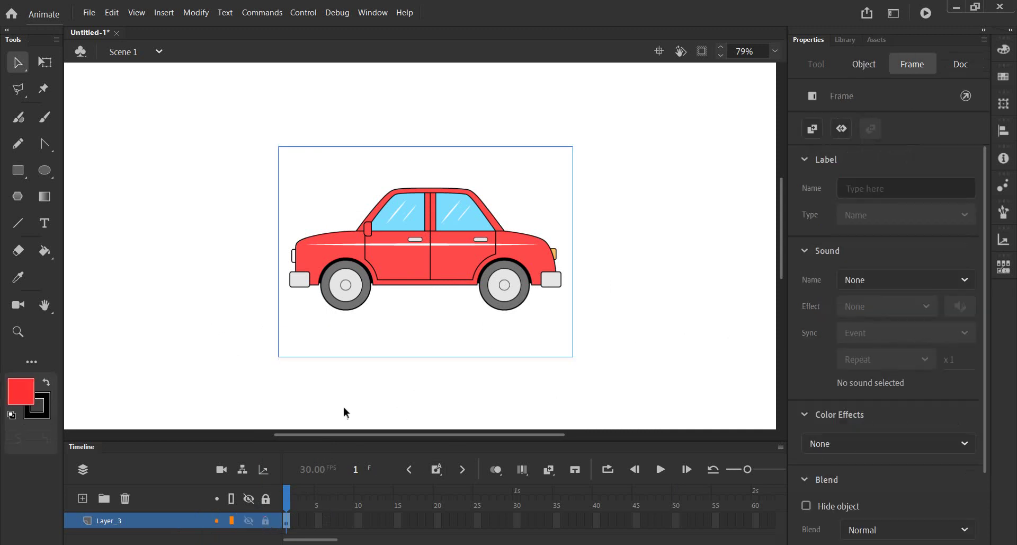
{"action": "left_click", "coordinate": [402, 268]}
{"action": "scroll", "coordinate": [468, 240], "scroll_direction": "up", "scroll_amount": 2, "text": "ctrl"}
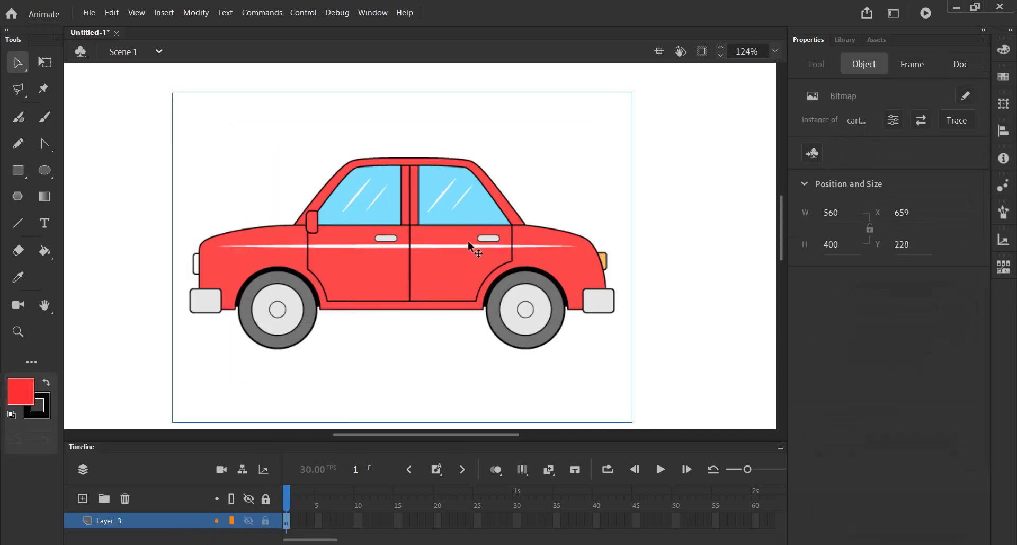
{"action": "scroll", "coordinate": [468, 241], "scroll_direction": "up", "scroll_amount": 2, "text": "ctrl"}
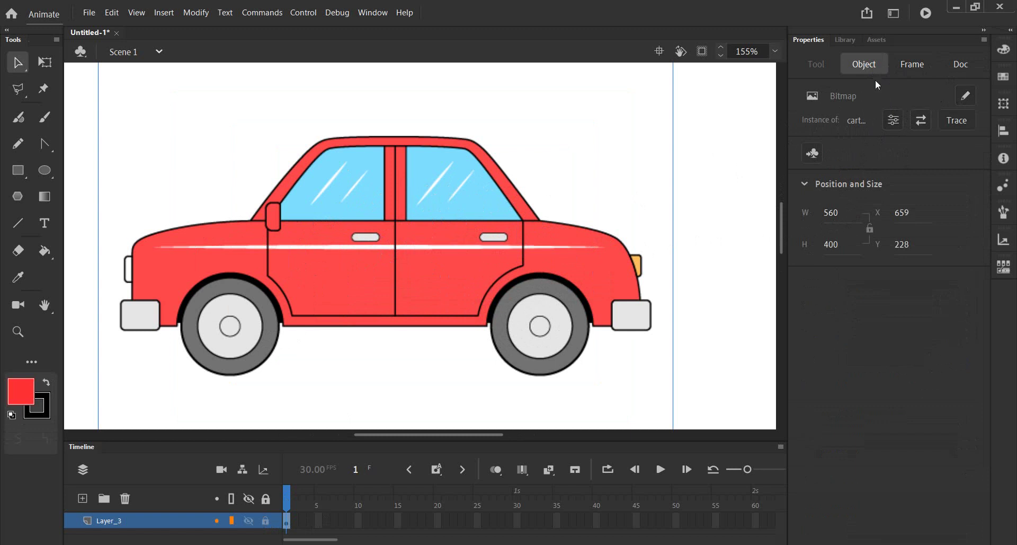
Give the car bitmap's frame an Alpha color effect of 37%.
{"action": "left_click", "coordinate": [907, 64]}
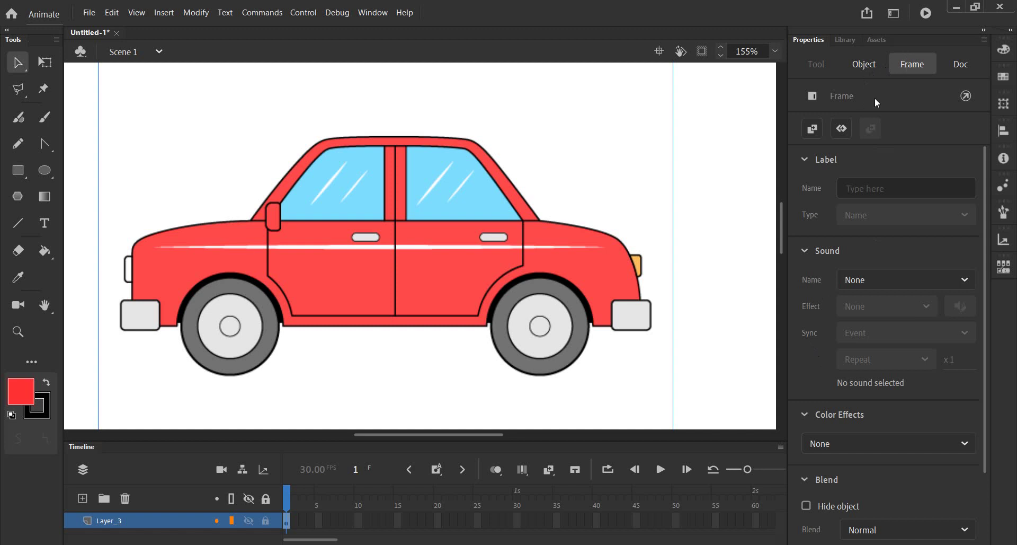
{"action": "scroll", "coordinate": [968, 440], "scroll_direction": "down", "scroll_amount": 3}
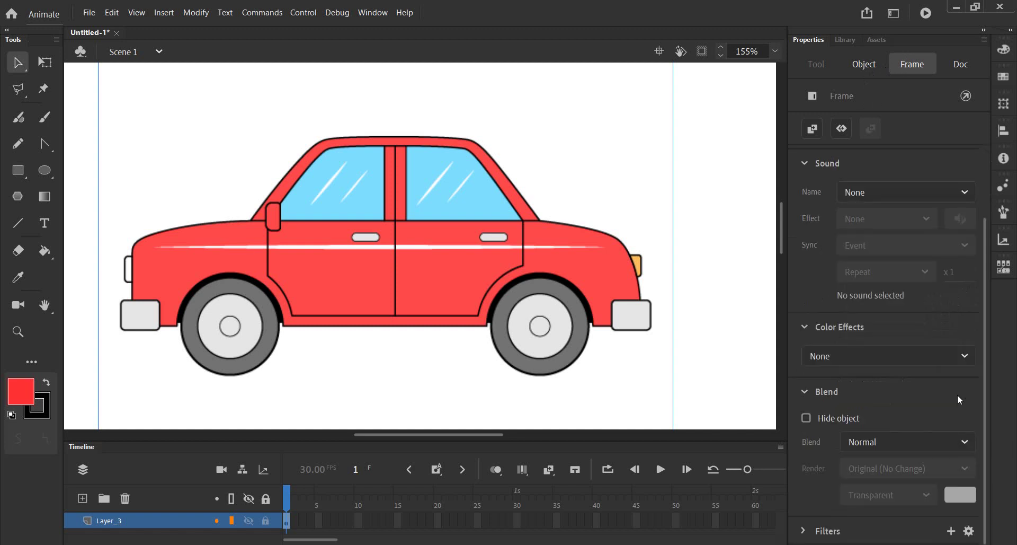
{"action": "left_click", "coordinate": [965, 357]}
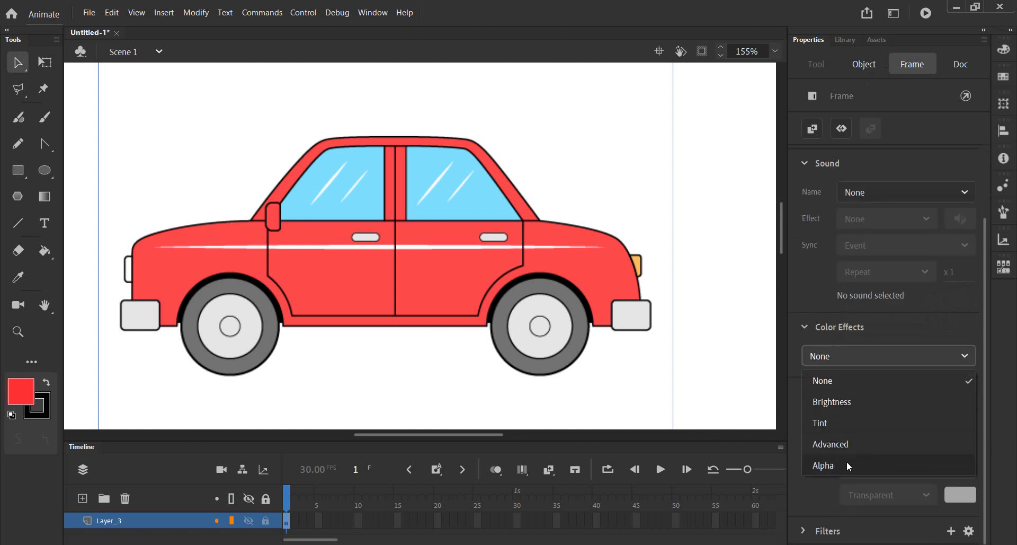
{"action": "left_click", "coordinate": [843, 462]}
{"action": "mouse_move", "coordinate": [807, 394]}
{"action": "left_mouse_down"}
{"action": "mouse_move", "coordinate": [904, 397]}
{"action": "mouse_move", "coordinate": [871, 404]}
{"action": "left_mouse_up"}
Reselect the faded car's layer and enlarge the timeline panel.
{"action": "left_click", "coordinate": [718, 319]}
{"action": "scroll", "coordinate": [442, 329], "scroll_direction": "down", "scroll_amount": 3}
{"action": "scroll", "coordinate": [408, 347], "scroll_direction": "up", "scroll_amount": 3}
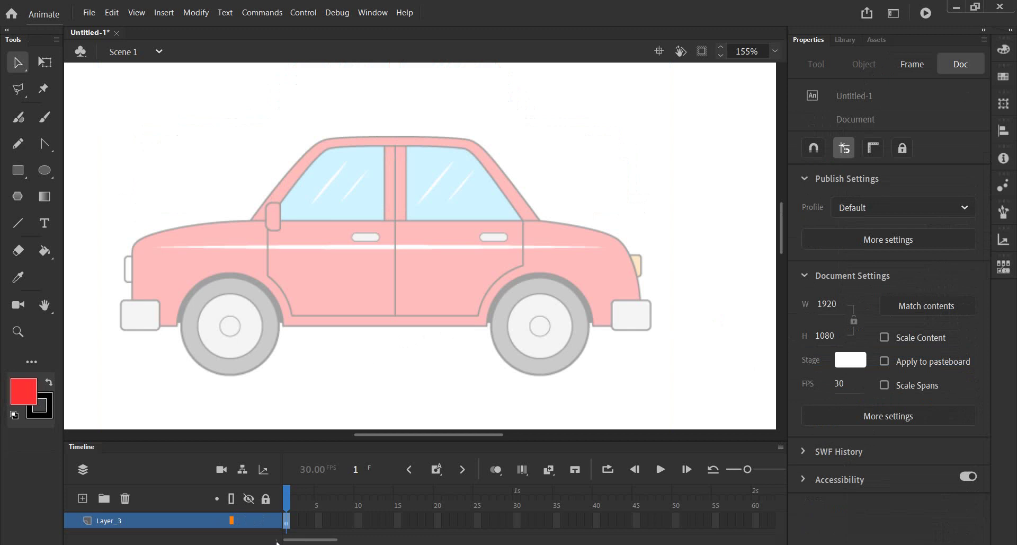
{"action": "left_click", "coordinate": [269, 520]}
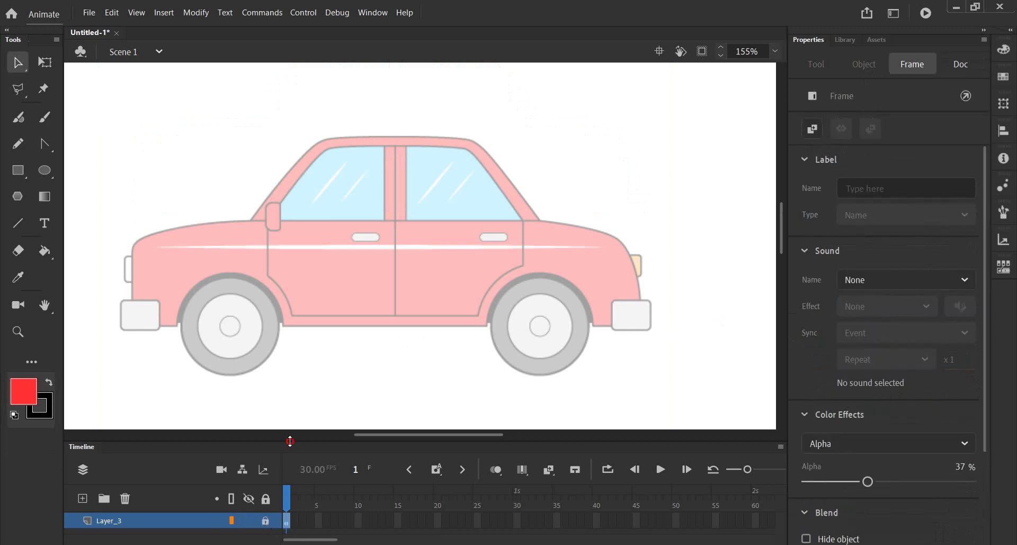
{"action": "left_click_drag", "start_coordinate": [291, 441], "coordinate": [291, 403]}
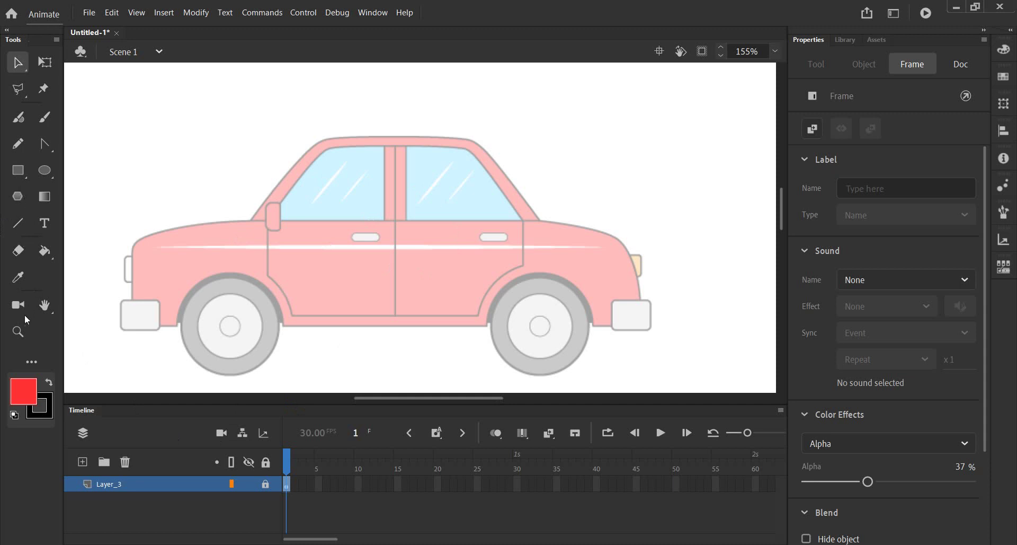
Add Layer_4 above the car's Layer_3 and make the stage area taller.
{"action": "left_click", "coordinate": [84, 461]}
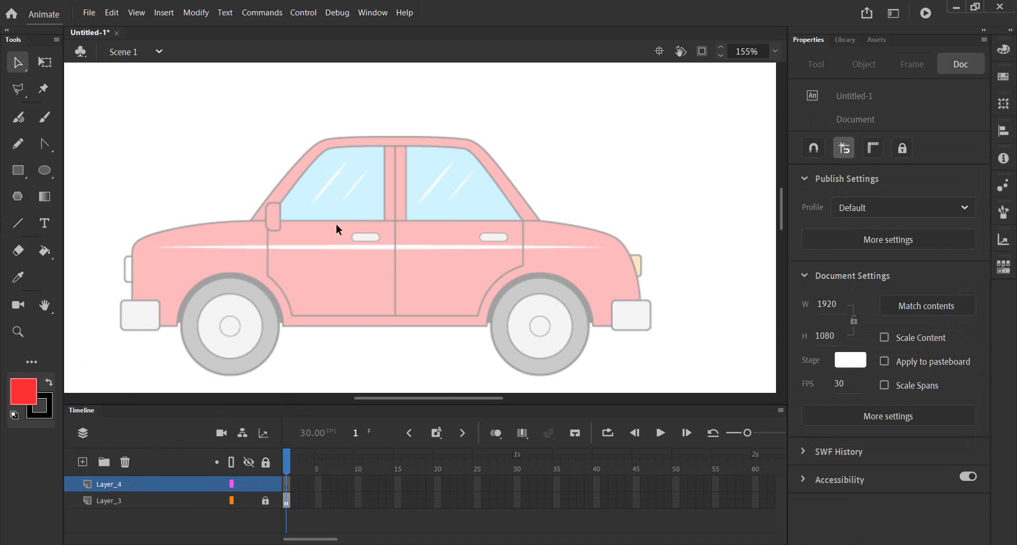
{"action": "scroll", "coordinate": [313, 237], "scroll_direction": "up", "scroll_amount": 2}
{"action": "scroll", "coordinate": [316, 240], "scroll_direction": "down", "scroll_amount": 4}
{"action": "scroll", "coordinate": [313, 243], "scroll_direction": "up", "scroll_amount": 2}
{"action": "scroll", "coordinate": [354, 261], "scroll_direction": "up", "scroll_amount": 1}
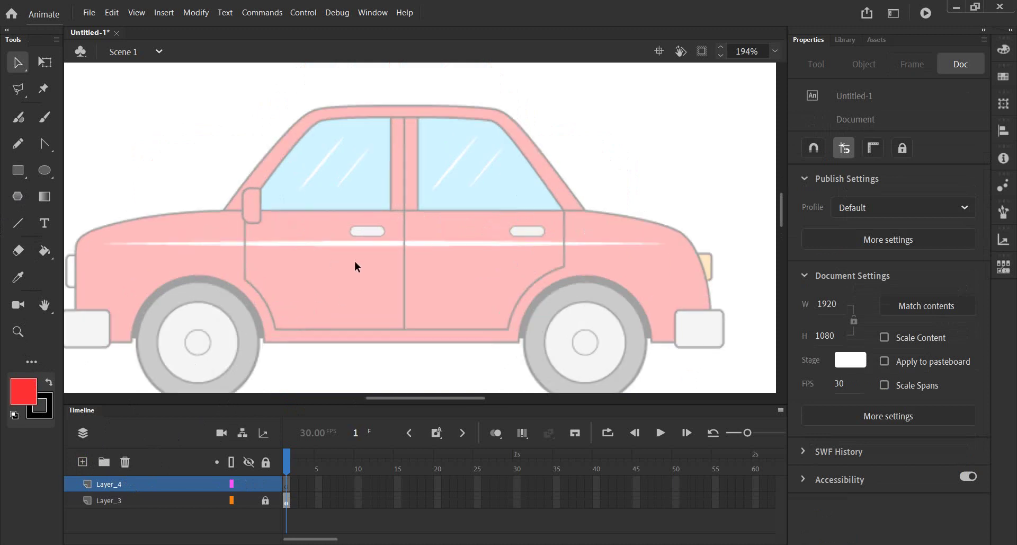
{"action": "left_click_drag", "start_coordinate": [418, 405], "coordinate": [418, 441]}
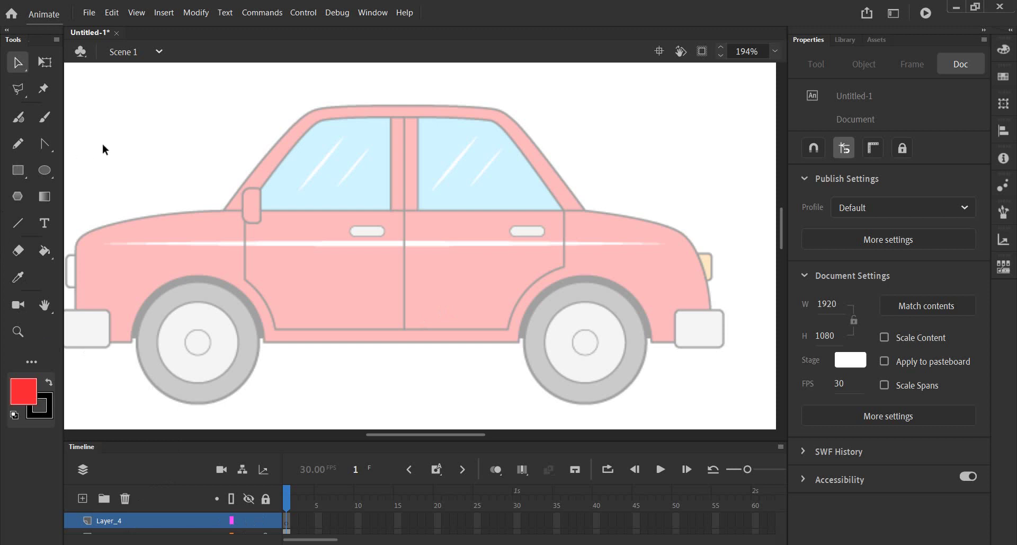
Draw a red rectangle with stroke size 2 covering both car doors on Layer_4.
{"action": "left_click", "coordinate": [20, 174]}
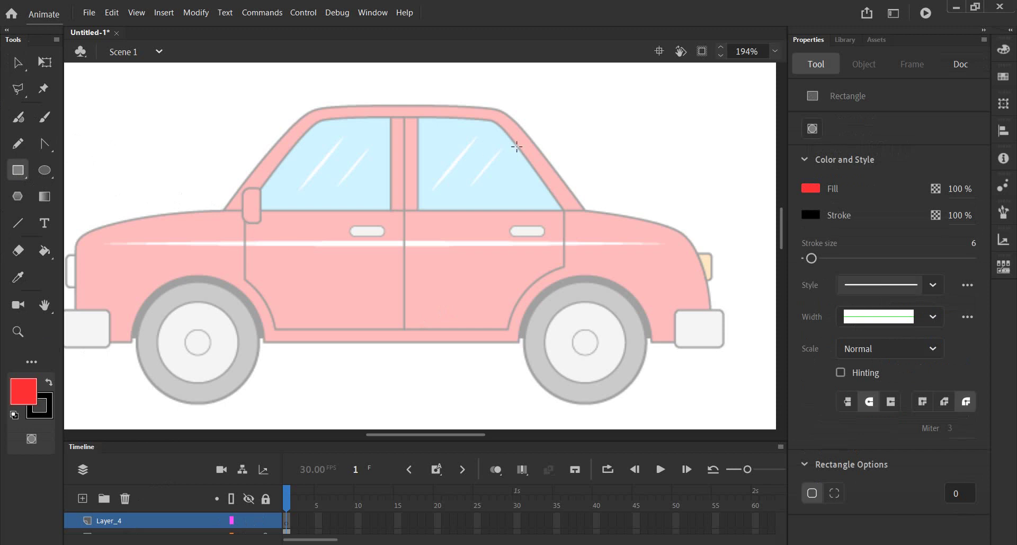
{"action": "left_click_drag", "start_coordinate": [523, 208], "coordinate": [384, 305]}
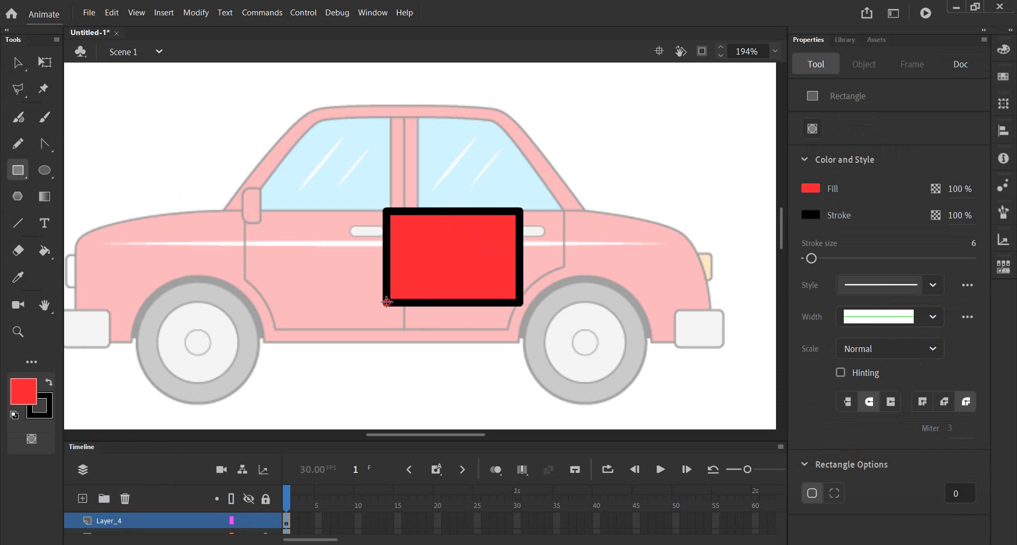
{"action": "key", "text": "ctrl+z"}
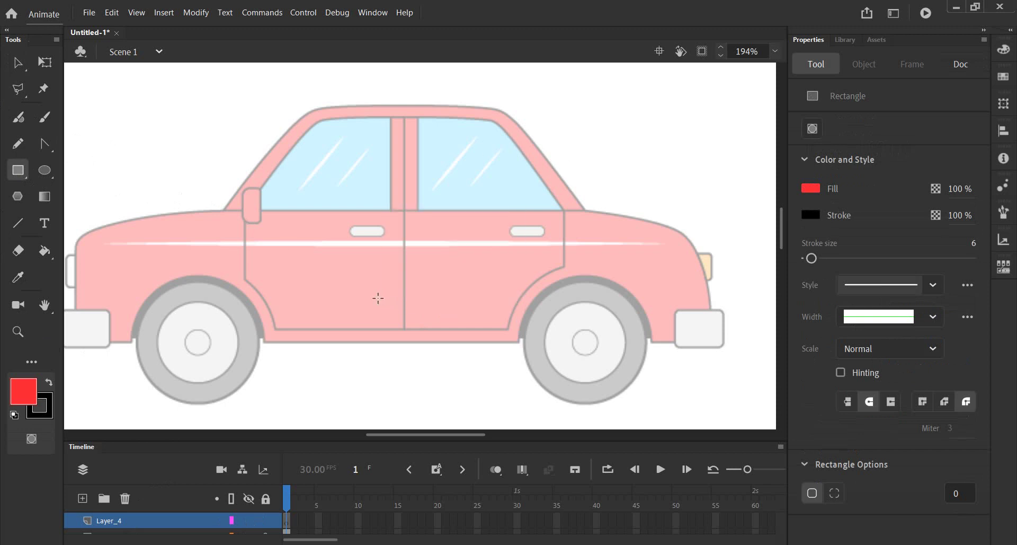
{"action": "left_click", "coordinate": [973, 245]}
{"action": "type", "text": "3"}
{"action": "key", "text": "Return"}
{"action": "left_click_drag", "start_coordinate": [494, 229], "coordinate": [418, 280]}
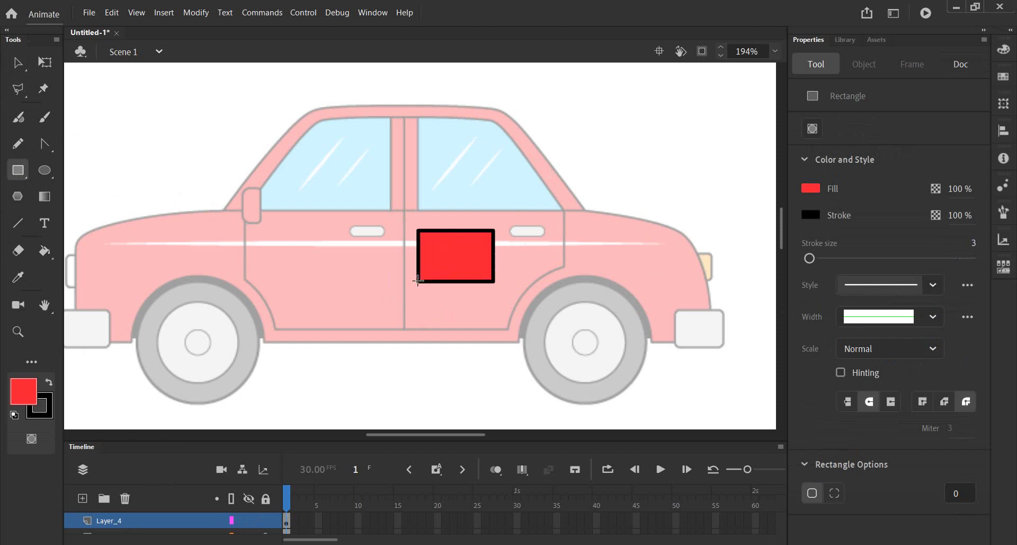
{"action": "key", "text": "ctrl+z"}
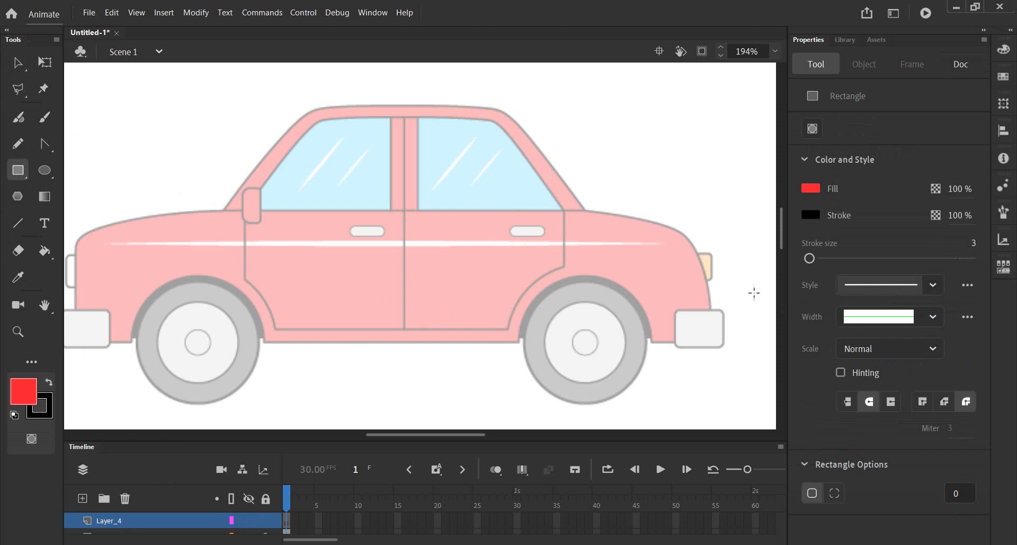
{"action": "left_click", "coordinate": [974, 245]}
{"action": "type", "text": "2"}
{"action": "mouse_move", "coordinate": [532, 217]}
{"action": "left_mouse_down"}
{"action": "mouse_move", "coordinate": [459, 266]}
{"action": "mouse_move", "coordinate": [265, 342]}
{"action": "left_mouse_up"}
{"action": "key", "text": "v"}
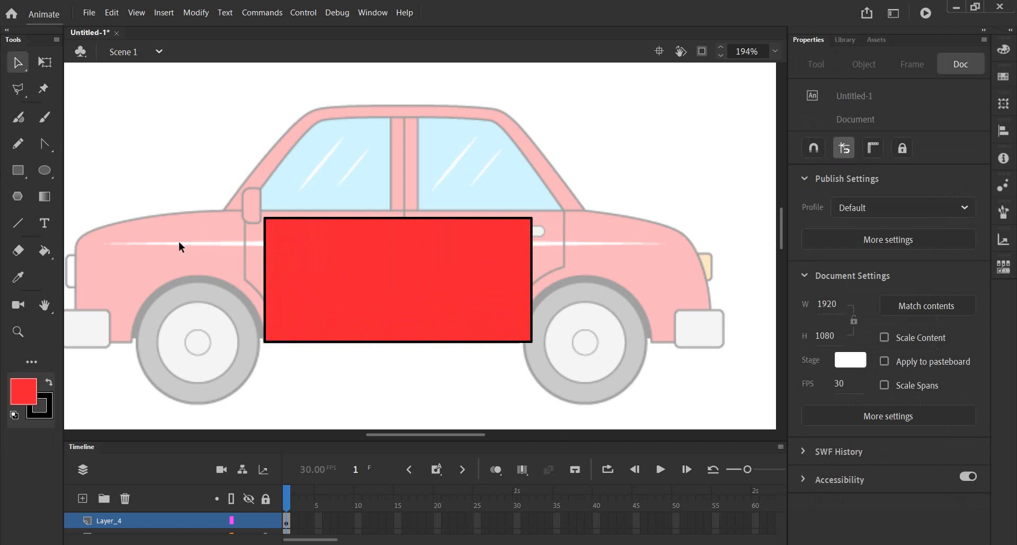
Enlarge the timeline to show both layers and set Layer_4 to outline view.
{"action": "scroll", "coordinate": [458, 289], "scroll_direction": "up", "scroll_amount": 1}
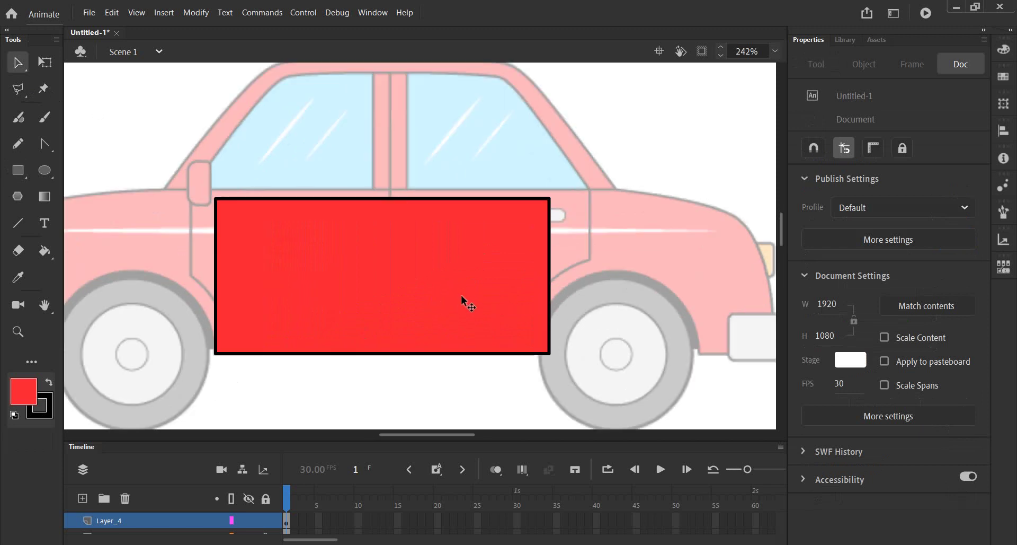
{"action": "scroll", "coordinate": [461, 295], "scroll_direction": "up", "scroll_amount": 1}
{"action": "scroll", "coordinate": [459, 296], "scroll_direction": "down", "scroll_amount": 1}
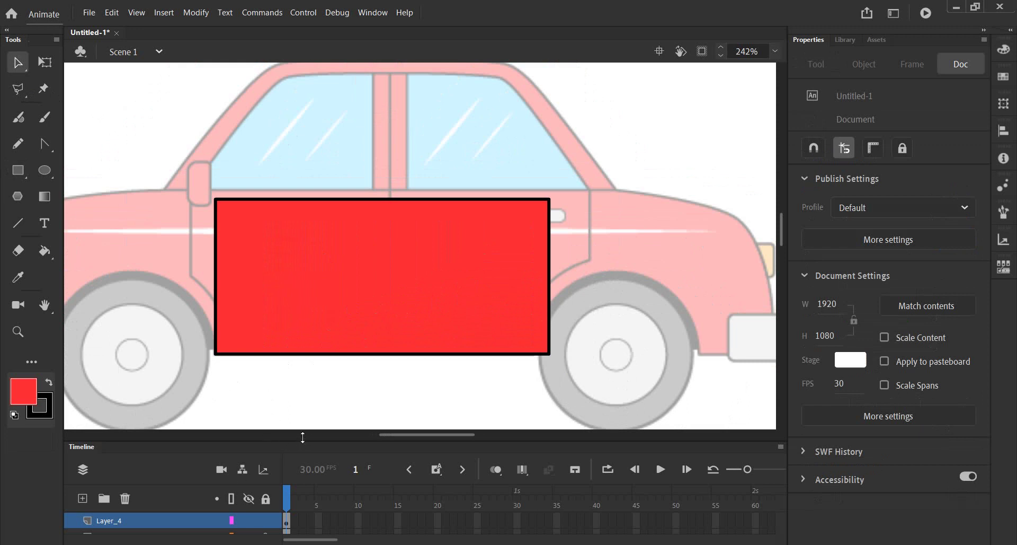
{"action": "left_click_drag", "start_coordinate": [302, 442], "coordinate": [304, 431]}
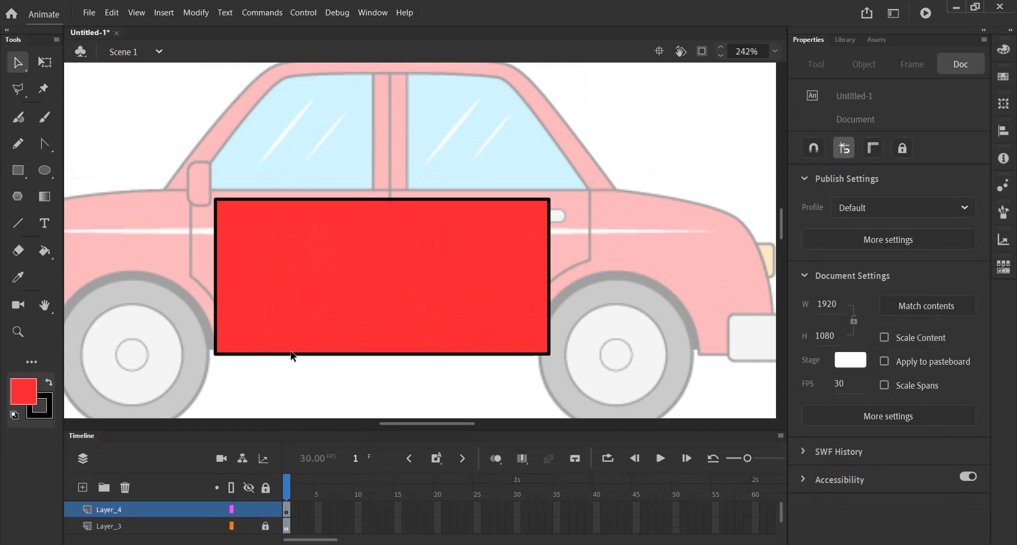
{"action": "scroll", "coordinate": [281, 349], "scroll_direction": "down", "scroll_amount": 1}
{"action": "scroll", "coordinate": [280, 350], "scroll_direction": "left", "scroll_amount": 2}
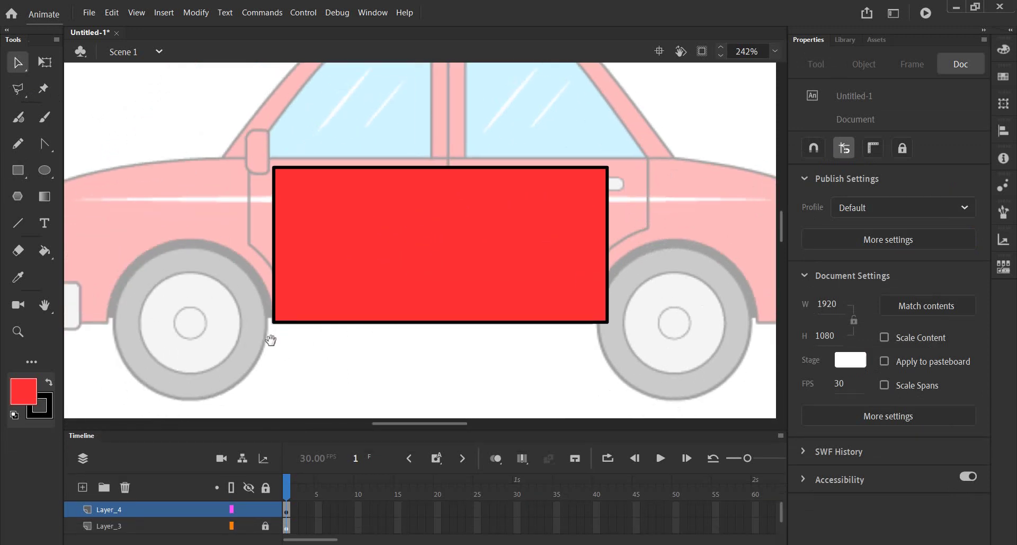
{"action": "left_click", "coordinate": [231, 509]}
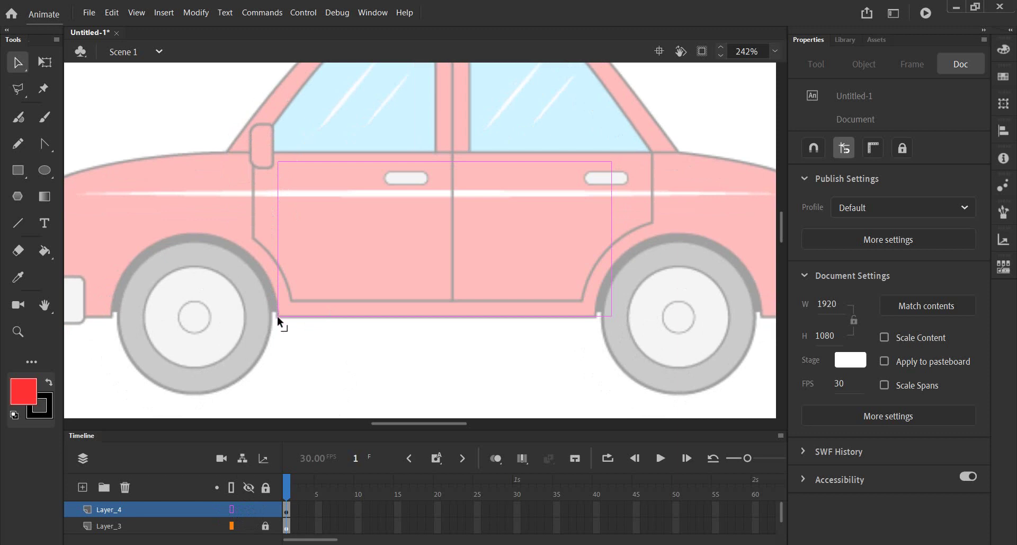
{"action": "scroll", "coordinate": [454, 359], "scroll_direction": "left", "scroll_amount": 5}
{"action": "scroll", "coordinate": [454, 360], "scroll_direction": "up", "scroll_amount": 1}
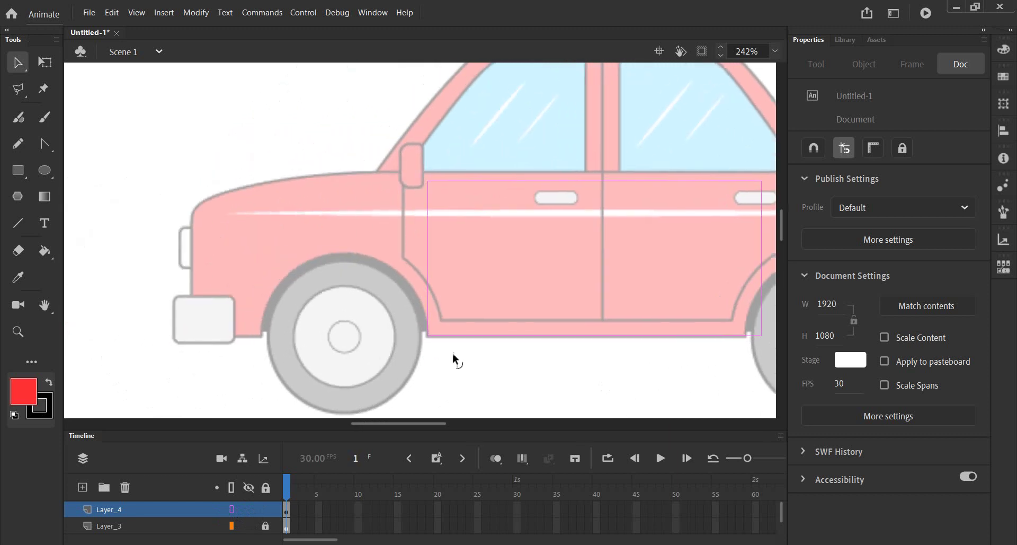
Move the rectangle's four corners to the car's left end, both bumpers and headlight.
{"action": "left_click_drag", "start_coordinate": [429, 183], "coordinate": [196, 206]}
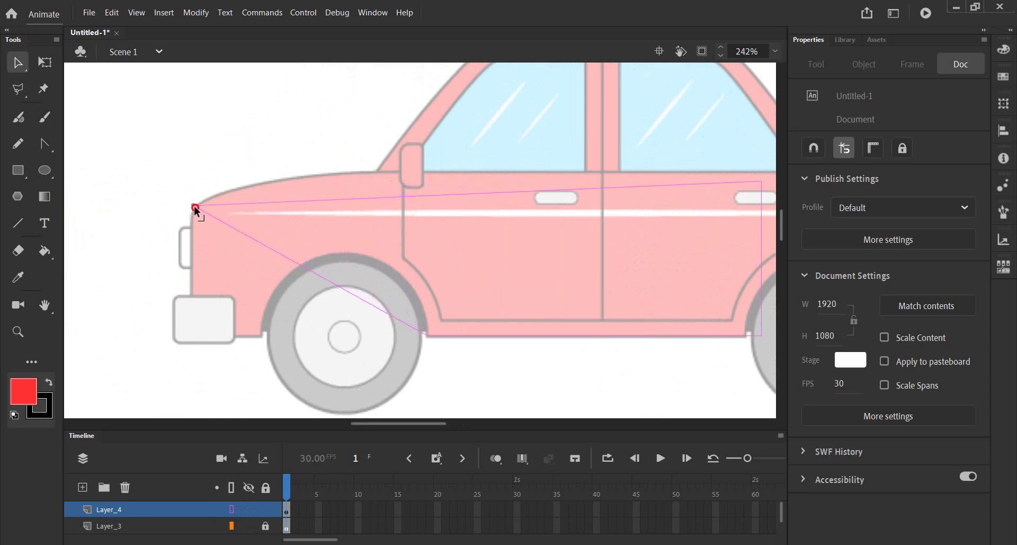
{"action": "left_click_drag", "start_coordinate": [193, 206], "coordinate": [194, 209]}
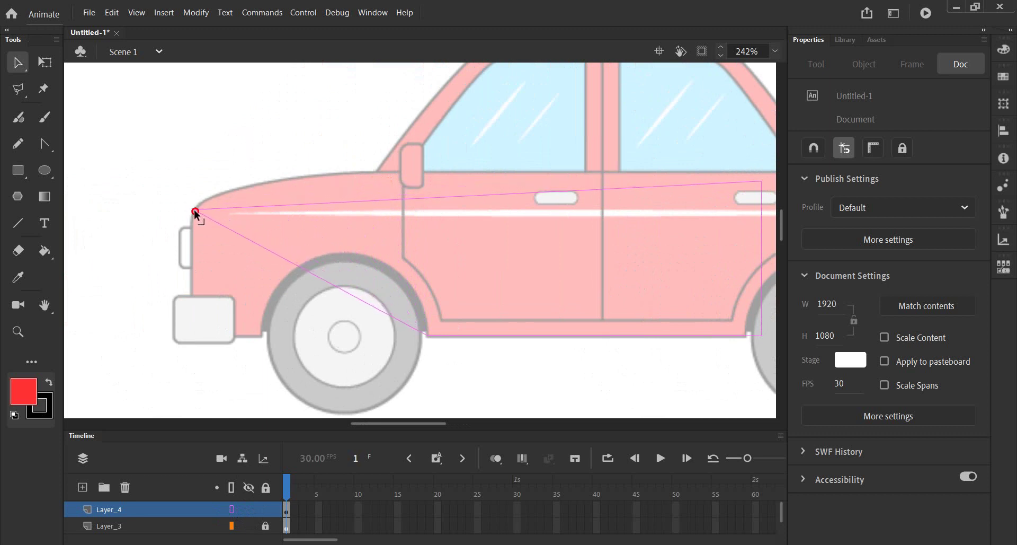
{"action": "left_click_drag", "start_coordinate": [424, 332], "coordinate": [186, 330]}
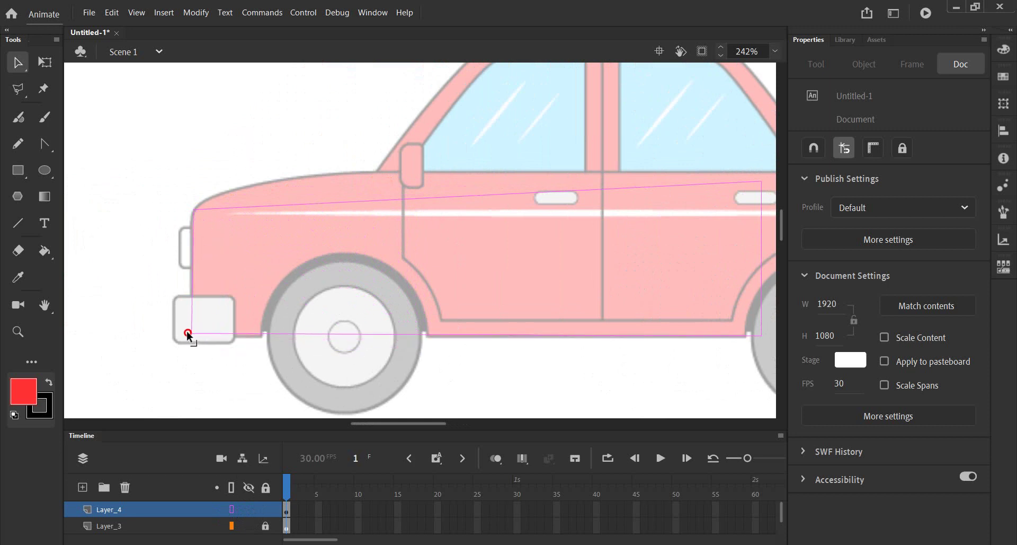
{"action": "scroll", "coordinate": [261, 369], "scroll_direction": "right", "scroll_amount": 5}
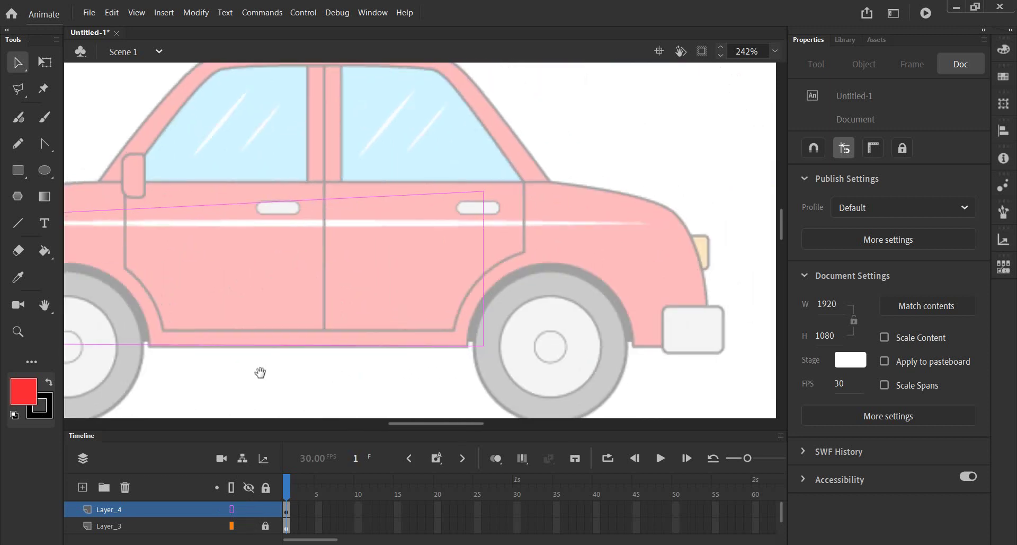
{"action": "scroll", "coordinate": [365, 365], "scroll_direction": "right", "scroll_amount": 1}
{"action": "left_click_drag", "start_coordinate": [436, 346], "coordinate": [659, 342]}
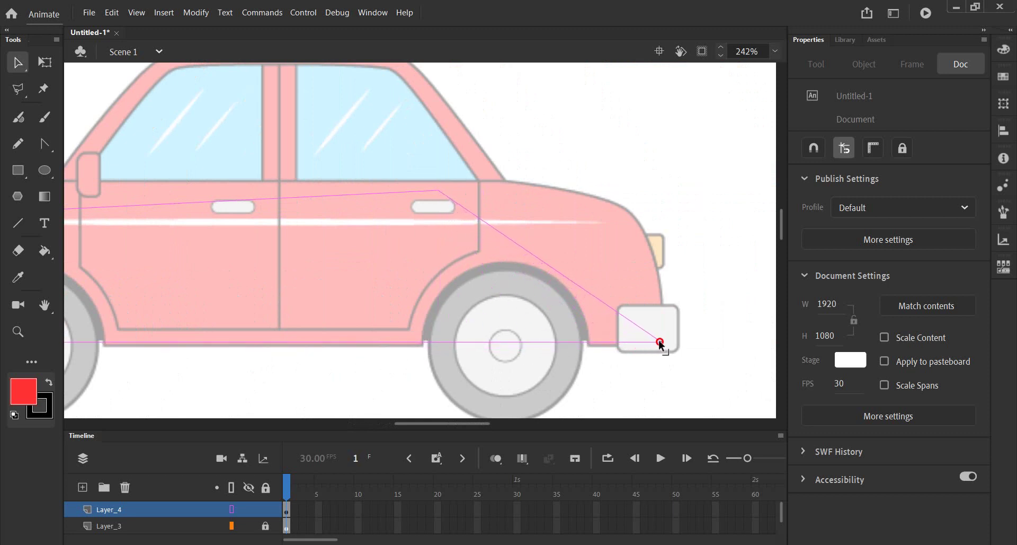
{"action": "left_click_drag", "start_coordinate": [437, 188], "coordinate": [558, 250]}
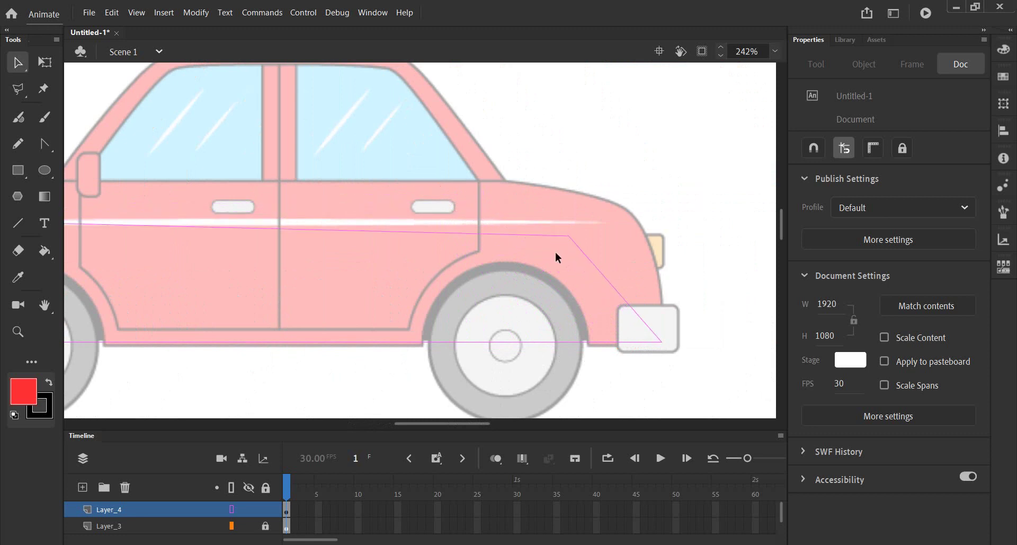
{"action": "mouse_move", "coordinate": [570, 235]}
{"action": "left_mouse_down"}
{"action": "mouse_move", "coordinate": [652, 244]}
{"action": "mouse_move", "coordinate": [647, 236]}
{"action": "left_mouse_up"}
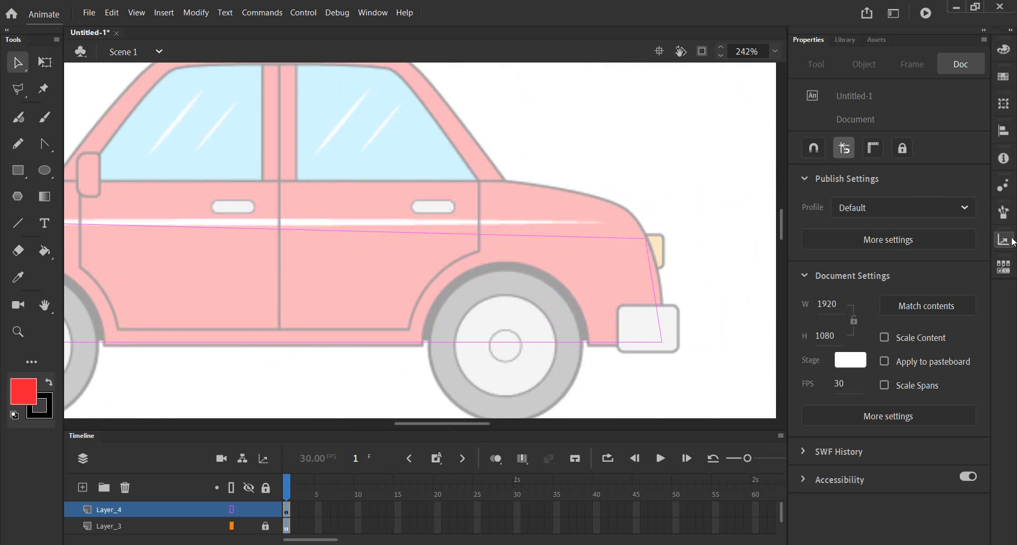
{"action": "scroll", "coordinate": [641, 260], "scroll_direction": "down", "scroll_amount": 3}
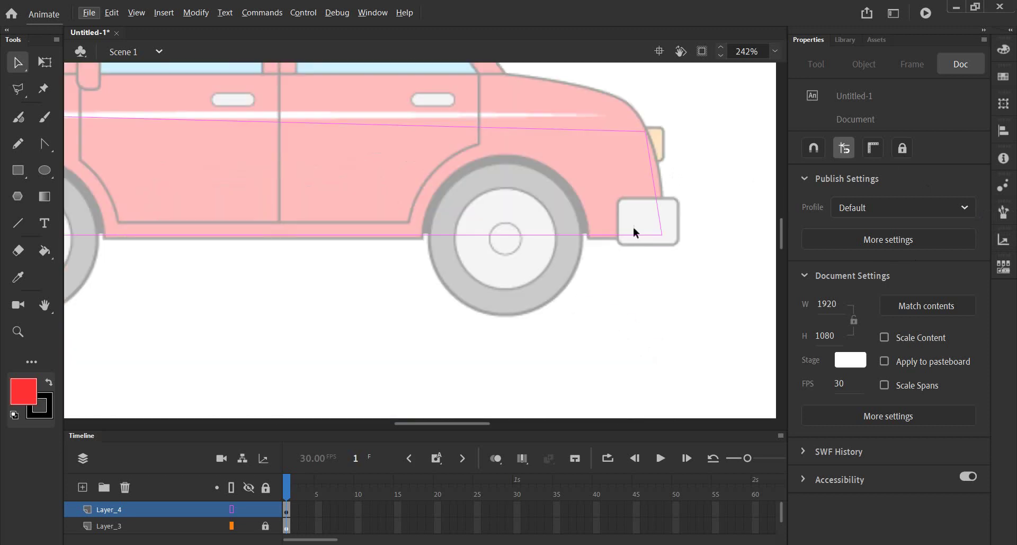
{"action": "scroll", "coordinate": [634, 227], "scroll_direction": "up", "scroll_amount": 3}
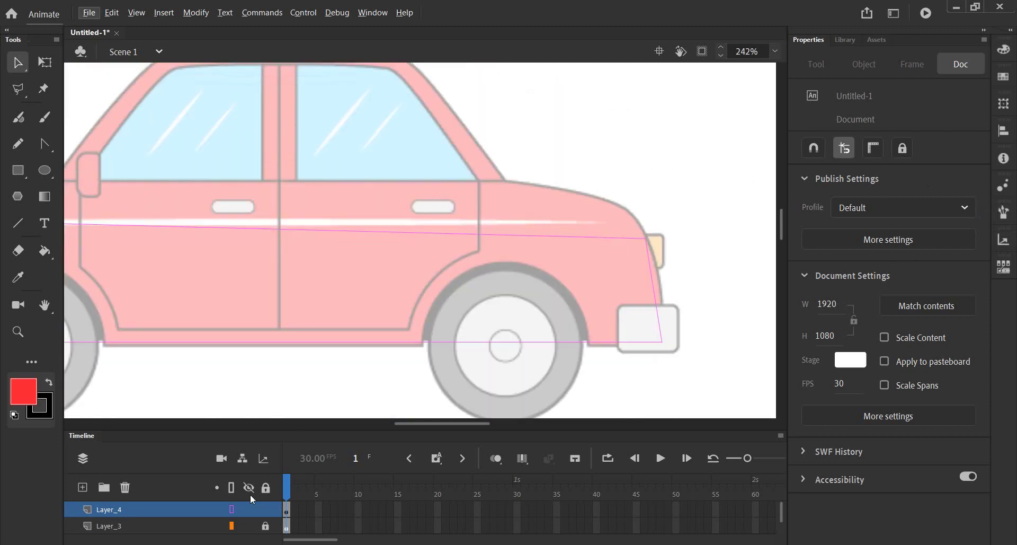
Show Layer_4 filled and pull the top edge up into hood and roofline corners.
{"action": "left_click", "coordinate": [232, 509]}
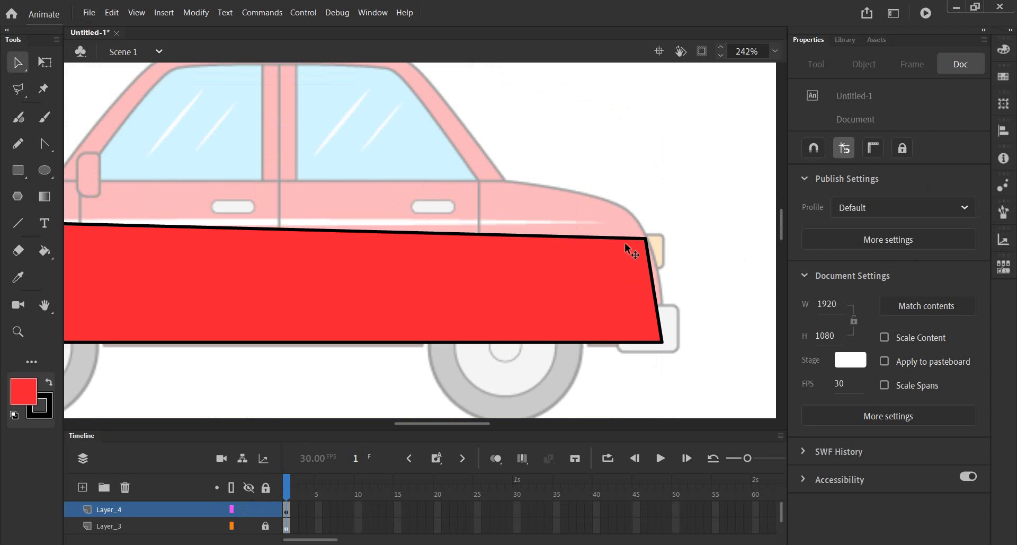
{"action": "mouse_move", "coordinate": [594, 236]}
{"action": "left_mouse_down"}
{"action": "mouse_move", "coordinate": [592, 197]}
{"action": "mouse_move", "coordinate": [603, 199]}
{"action": "left_mouse_up"}
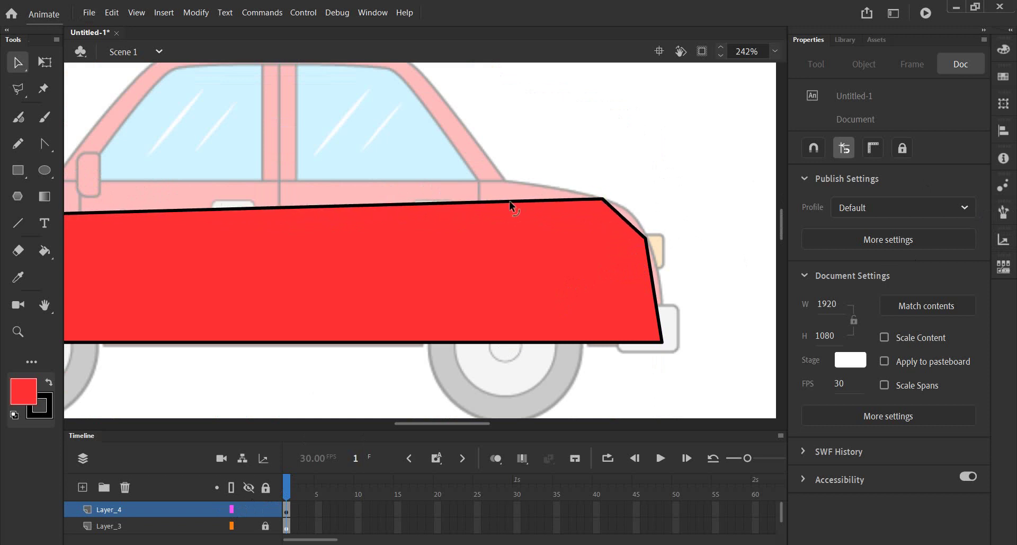
{"action": "left_click_drag", "start_coordinate": [508, 201], "coordinate": [502, 179]}
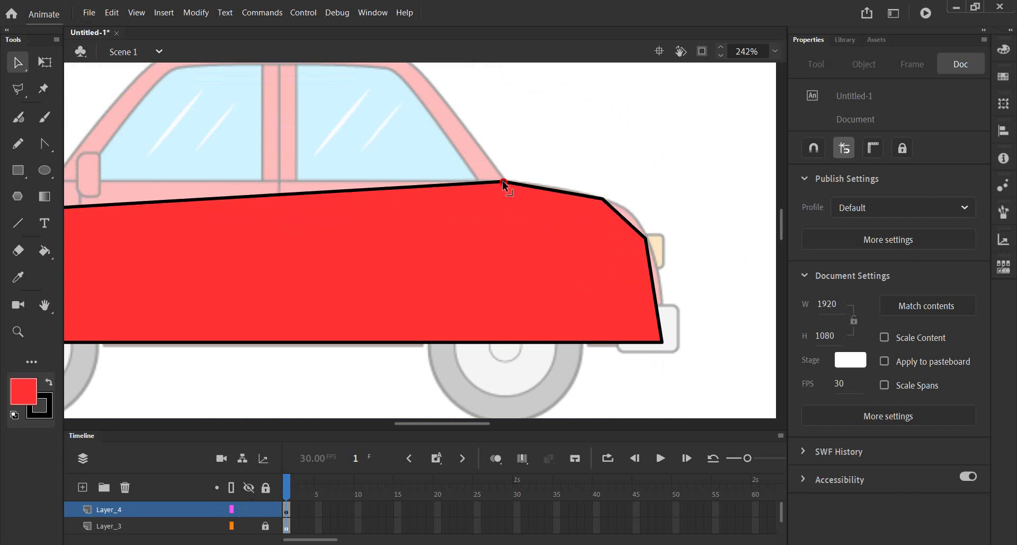
{"action": "scroll", "coordinate": [606, 200], "scroll_direction": "up", "scroll_amount": 5}
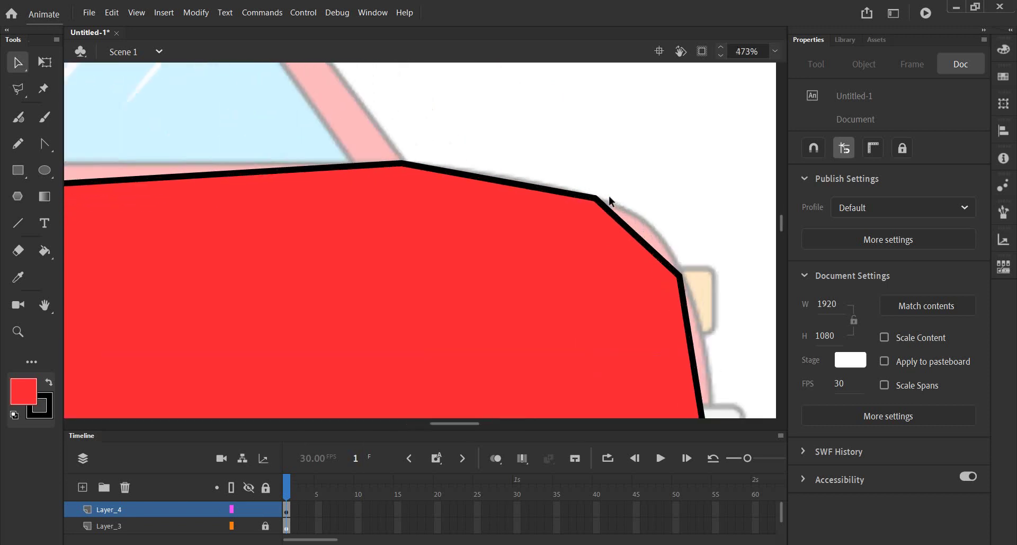
{"action": "left_click_drag", "start_coordinate": [593, 199], "coordinate": [597, 197]}
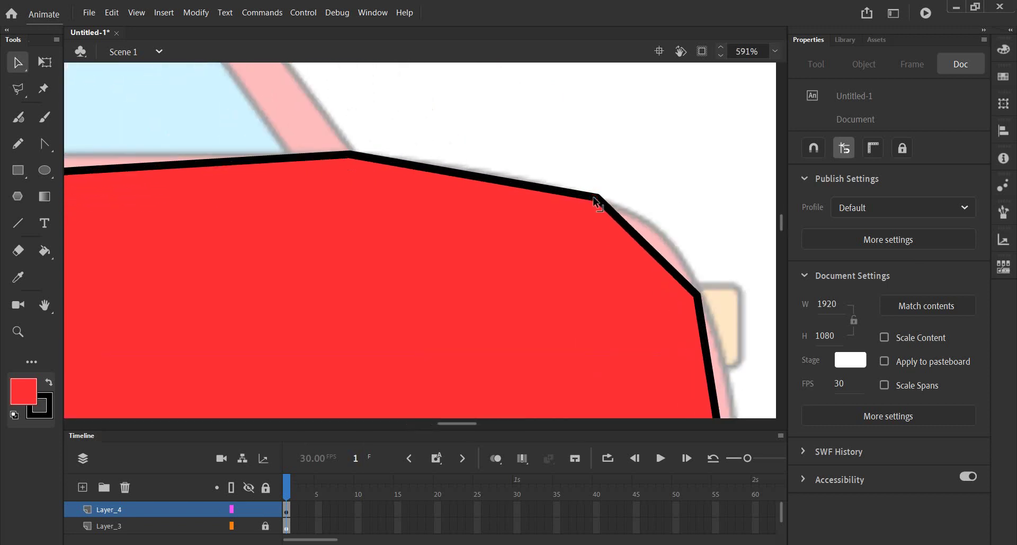
{"action": "left_click_drag", "start_coordinate": [639, 239], "coordinate": [655, 223]}
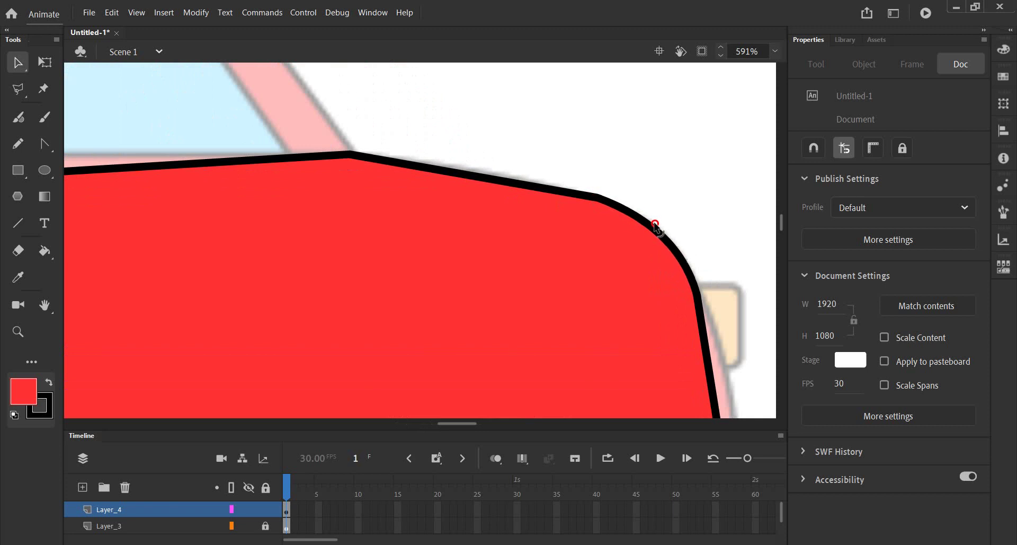
{"action": "left_click_drag", "start_coordinate": [596, 200], "coordinate": [605, 206]}
Turn on Snap to Objects and fine-tune the top-front hood corner and top edge curve.
{"action": "left_click", "coordinate": [814, 150]}
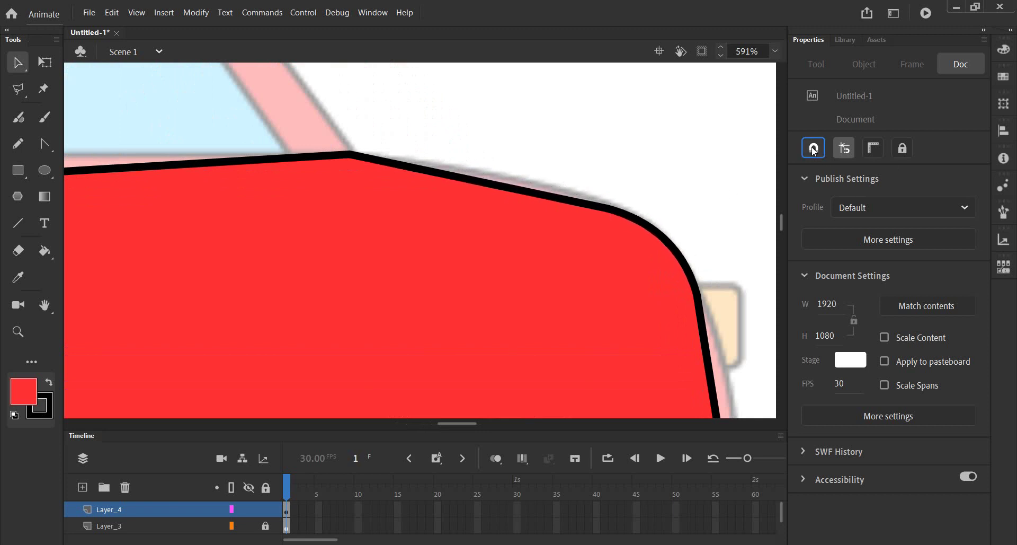
{"action": "left_click_drag", "start_coordinate": [595, 203], "coordinate": [600, 206]}
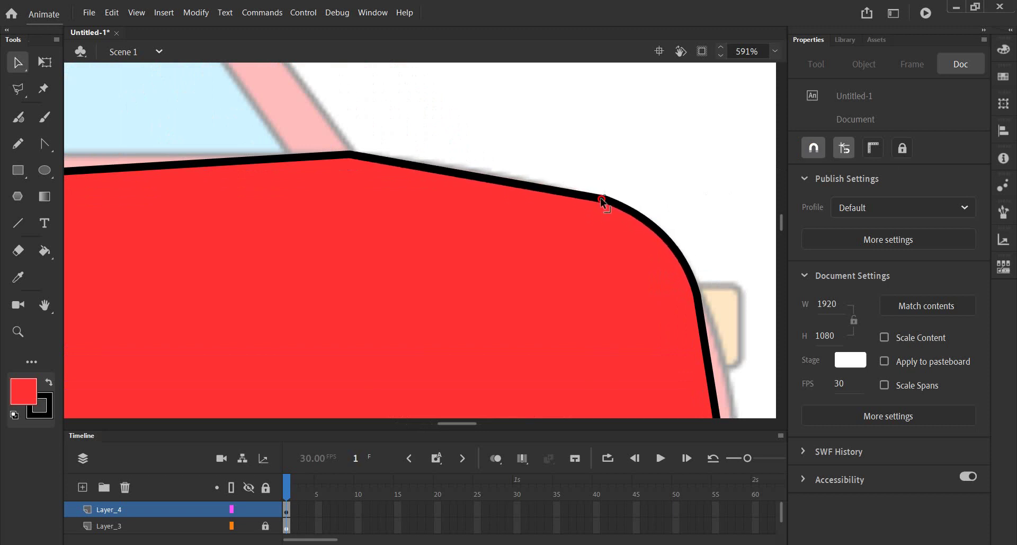
{"action": "left_click_drag", "start_coordinate": [599, 206], "coordinate": [603, 205]}
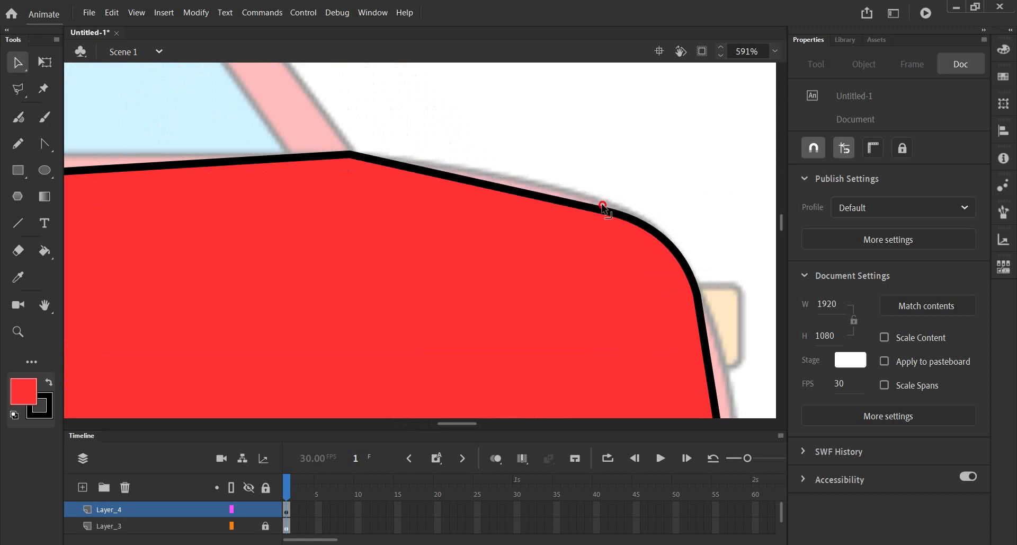
{"action": "left_click_drag", "start_coordinate": [602, 206], "coordinate": [581, 204]}
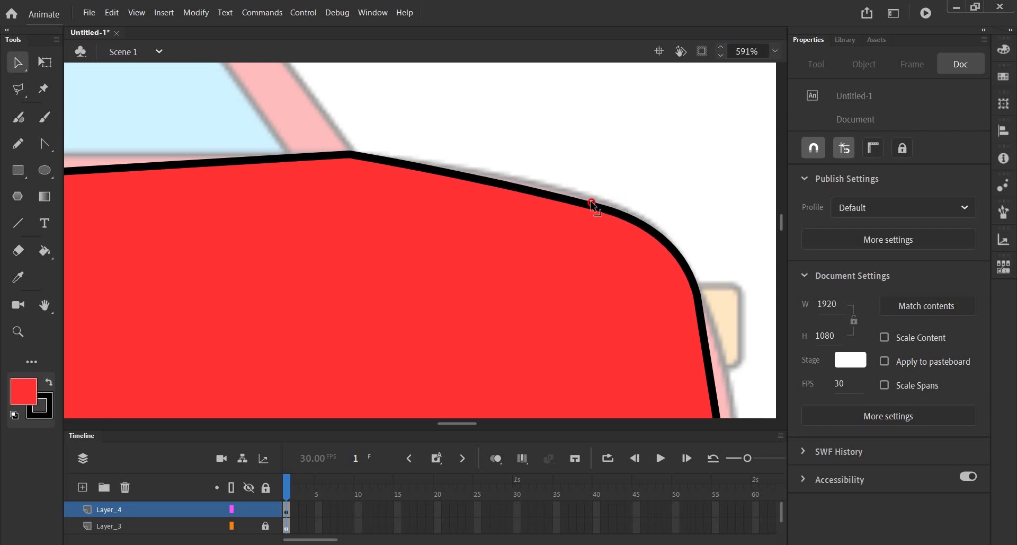
{"action": "left_click_drag", "start_coordinate": [538, 192], "coordinate": [546, 187]}
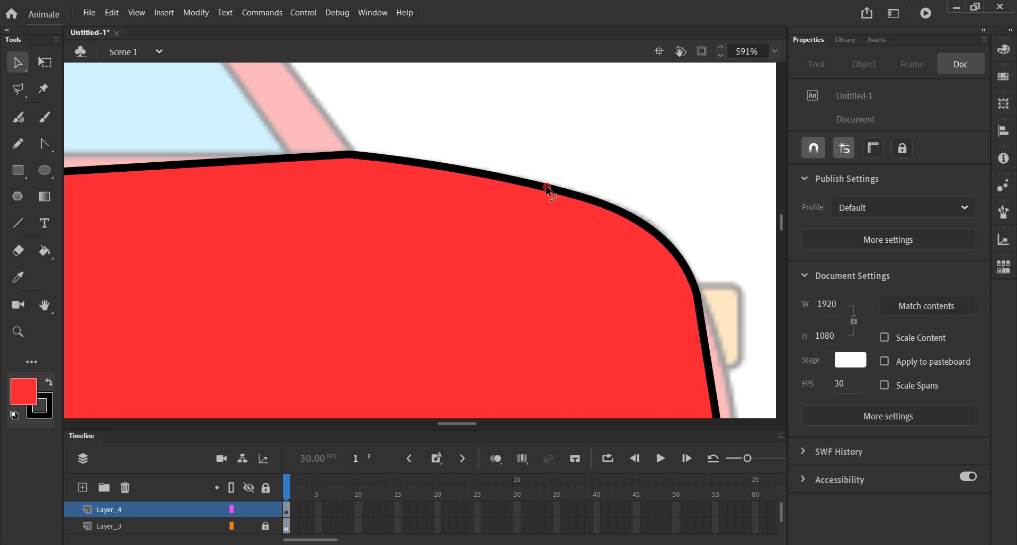
Bend the front edge outward into a rounded nose curving down to the bumper.
{"action": "scroll", "coordinate": [605, 312], "scroll_direction": "down", "scroll_amount": 2}
{"action": "scroll", "coordinate": [604, 314], "scroll_direction": "down", "scroll_amount": 2}
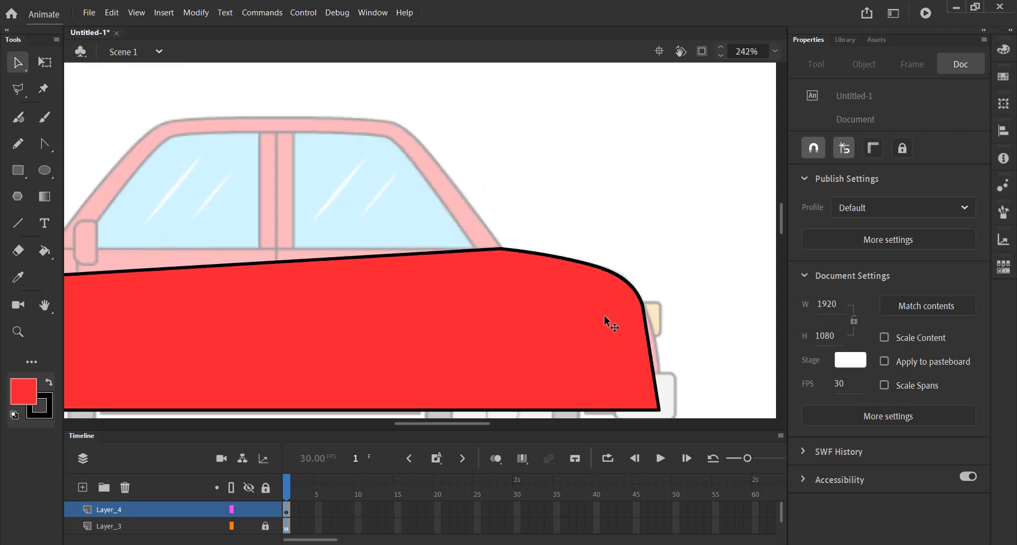
{"action": "scroll", "coordinate": [631, 295], "scroll_direction": "down", "scroll_amount": 2}
{"action": "scroll", "coordinate": [636, 282], "scroll_direction": "up", "scroll_amount": 1}
{"action": "scroll", "coordinate": [653, 233], "scroll_direction": "up", "scroll_amount": 3}
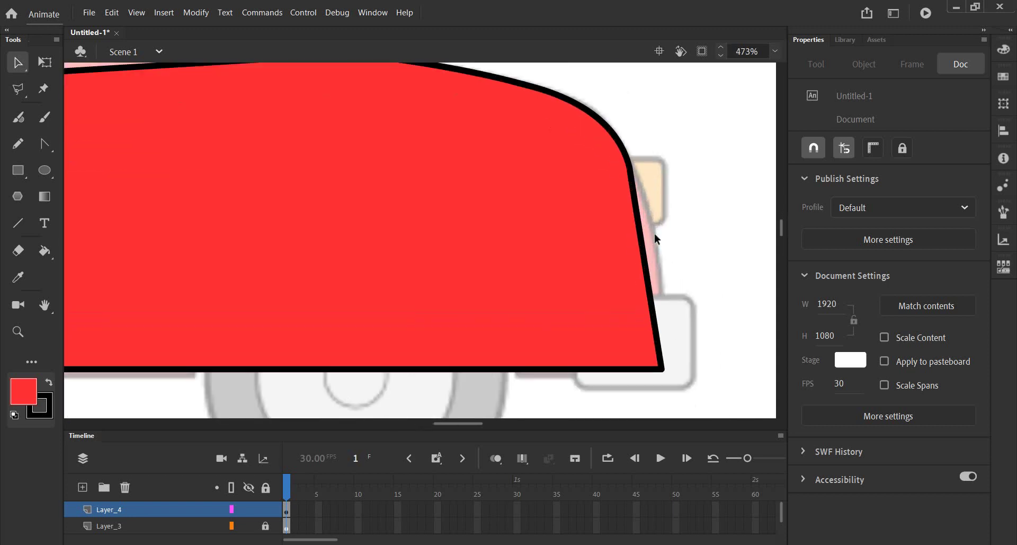
{"action": "left_click_drag", "start_coordinate": [640, 233], "coordinate": [655, 223]}
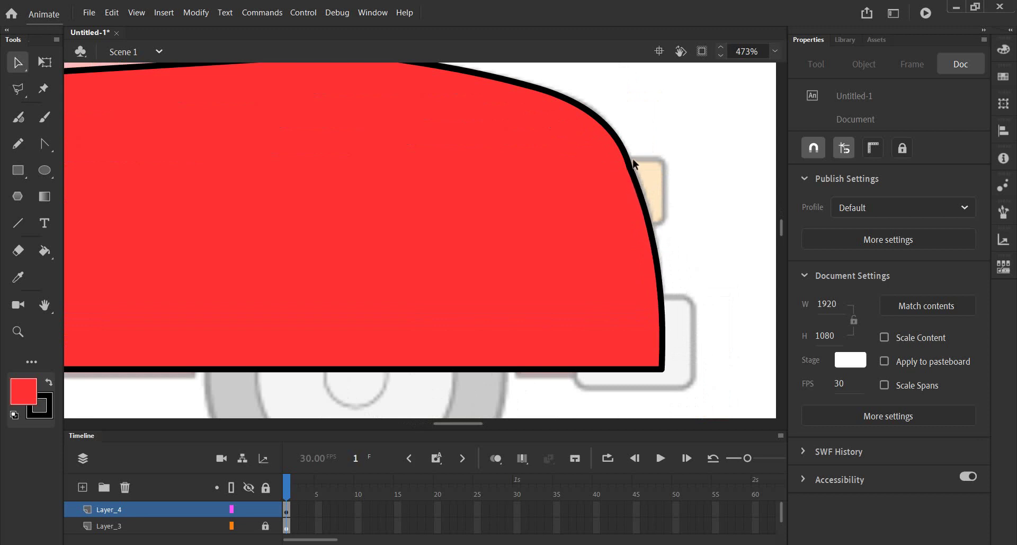
{"action": "left_click_drag", "start_coordinate": [630, 165], "coordinate": [637, 167]}
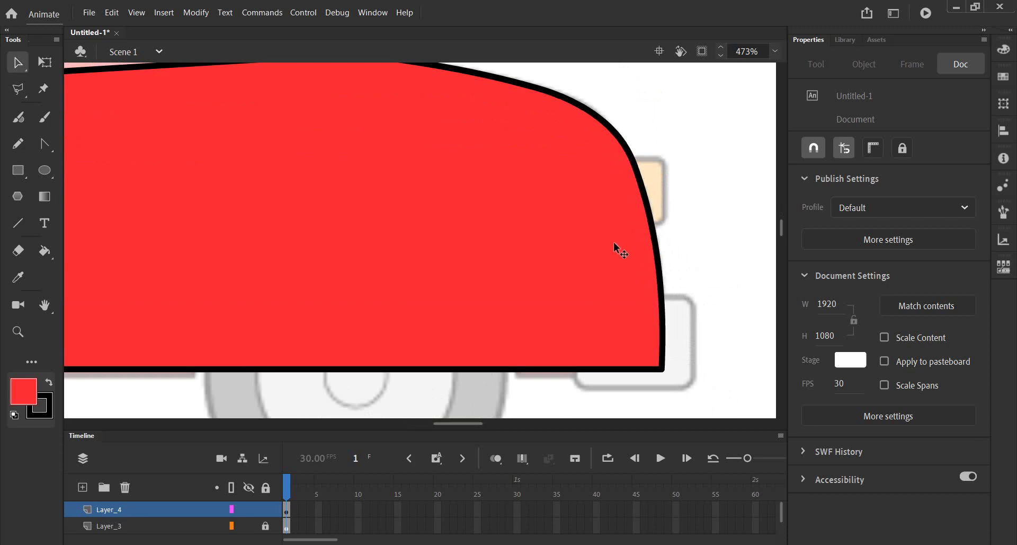
{"action": "scroll", "coordinate": [613, 246], "scroll_direction": "down", "scroll_amount": 2}
{"action": "scroll", "coordinate": [660, 221], "scroll_direction": "up", "scroll_amount": 3}
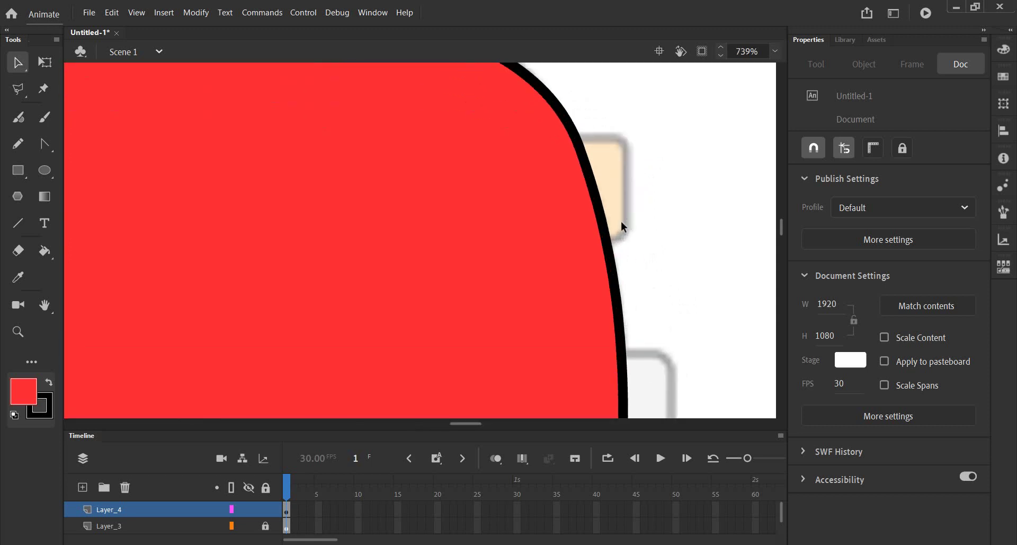
{"action": "scroll", "coordinate": [609, 239], "scroll_direction": "down", "scroll_amount": 1}
{"action": "scroll", "coordinate": [600, 261], "scroll_direction": "up", "scroll_amount": 1}
{"action": "scroll", "coordinate": [596, 275], "scroll_direction": "down", "scroll_amount": 1}
{"action": "scroll", "coordinate": [590, 297], "scroll_direction": "down", "scroll_amount": 1}
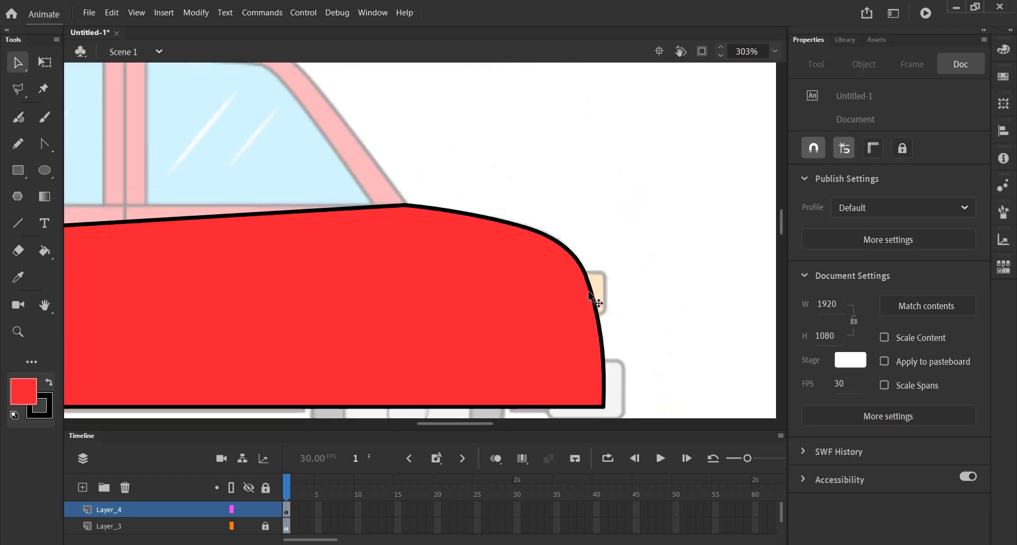
{"action": "scroll", "coordinate": [561, 249], "scroll_direction": "up", "scroll_amount": 2}
{"action": "left_click_drag", "start_coordinate": [517, 224], "coordinate": [592, 280]}
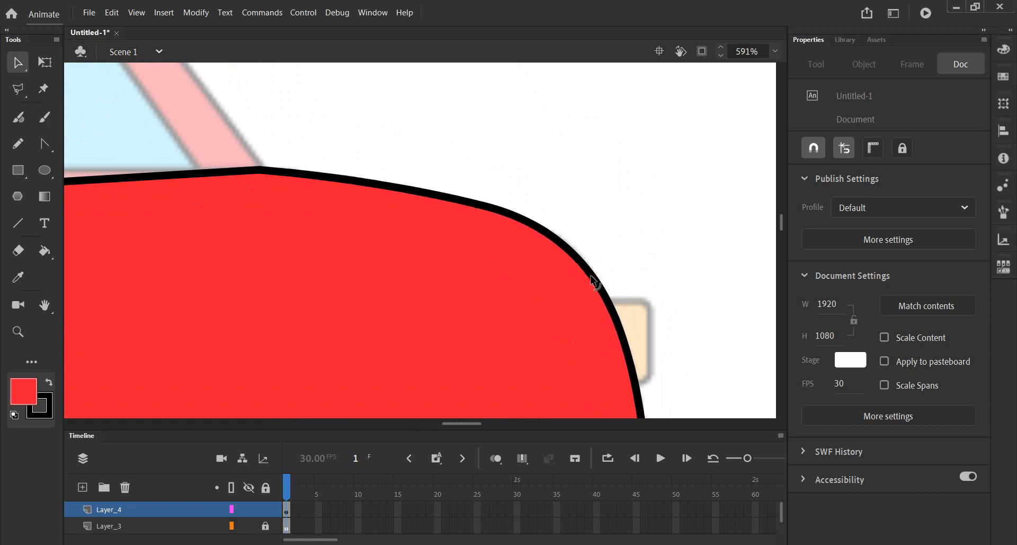
{"action": "scroll", "coordinate": [593, 279], "scroll_direction": "down", "scroll_amount": 1}
{"action": "left_click_drag", "start_coordinate": [531, 239], "coordinate": [533, 243]}
{"action": "scroll", "coordinate": [402, 274], "scroll_direction": "down", "scroll_amount": 1}
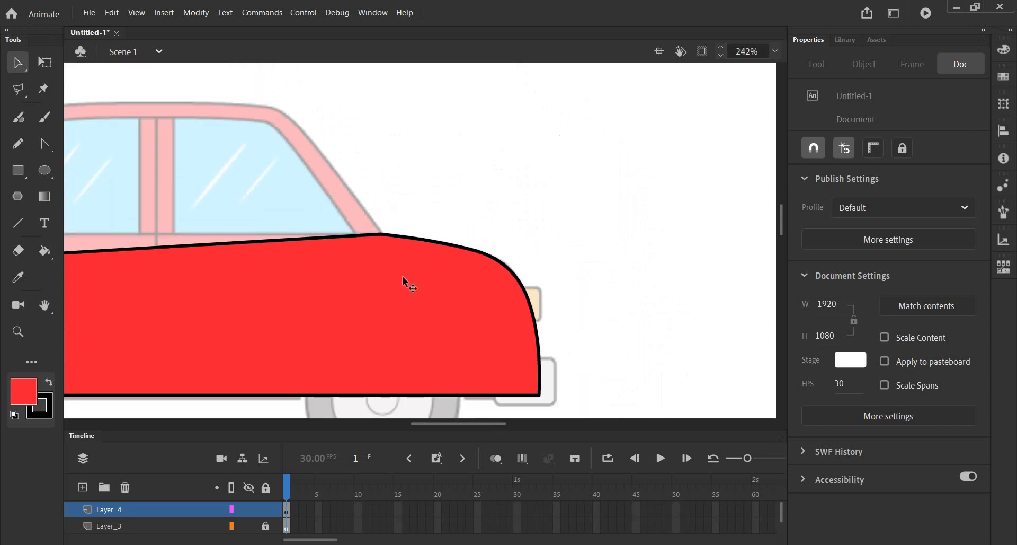
Add a corner where the rear deck meets the cabin and lower the top-left corner.
{"action": "left_click_drag", "start_coordinate": [236, 327], "coordinate": [633, 327]}
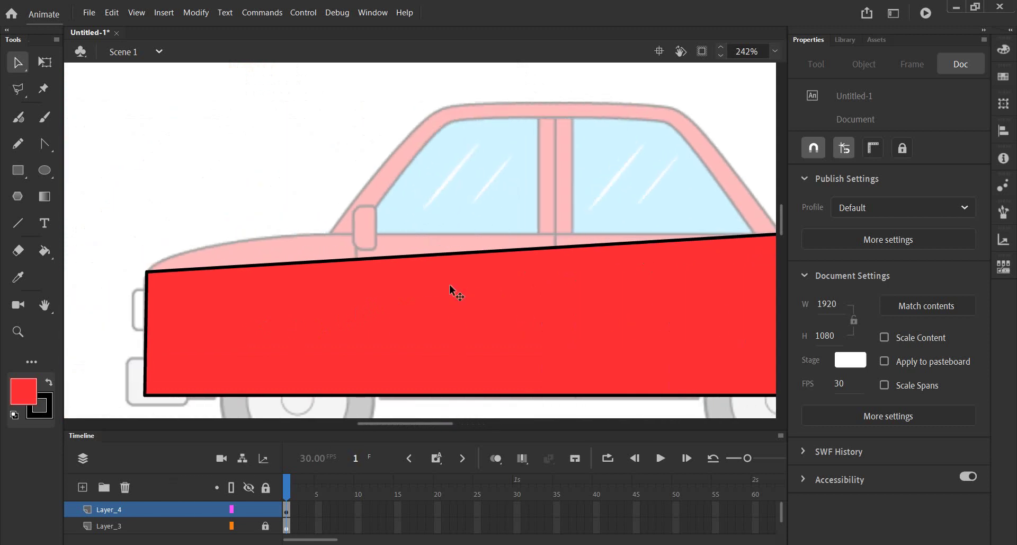
{"action": "key", "text": "alt"}
{"action": "left_click_drag", "start_coordinate": [338, 260], "coordinate": [330, 234]}
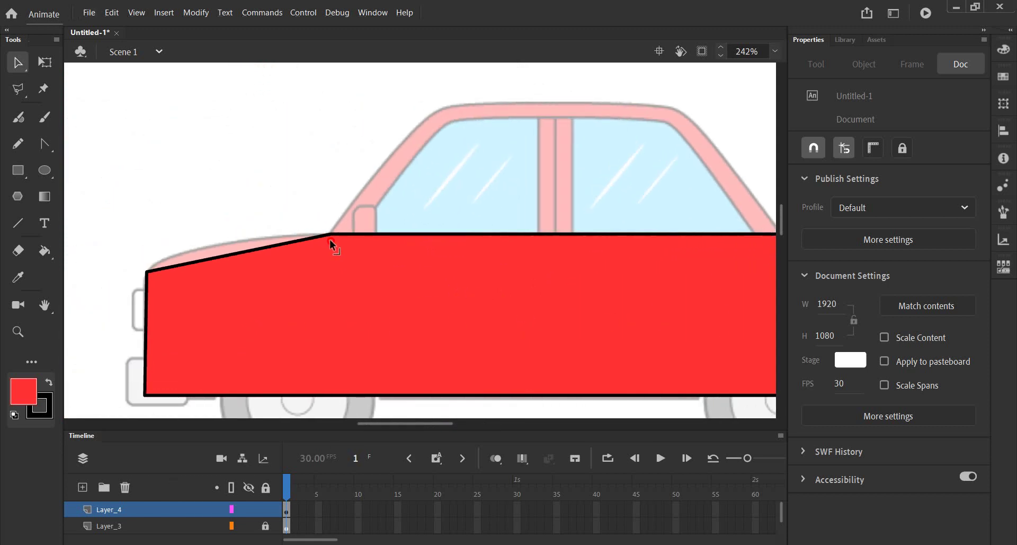
{"action": "left_click_drag", "start_coordinate": [182, 299], "coordinate": [332, 305]}
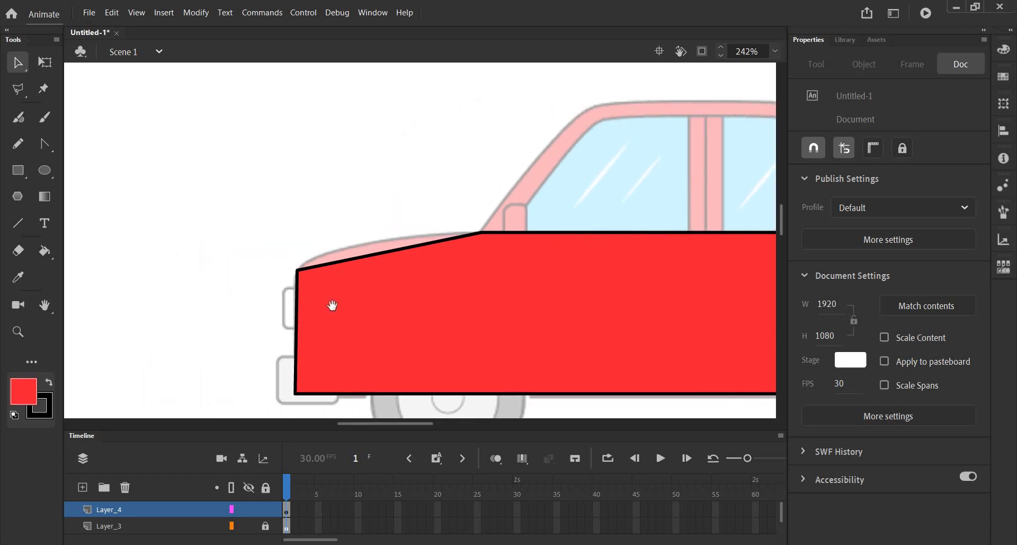
{"action": "scroll", "coordinate": [340, 272], "scroll_direction": "up", "scroll_amount": 2}
{"action": "scroll", "coordinate": [341, 286], "scroll_direction": "down", "scroll_amount": 2}
{"action": "scroll", "coordinate": [341, 303], "scroll_direction": "up", "scroll_amount": 2}
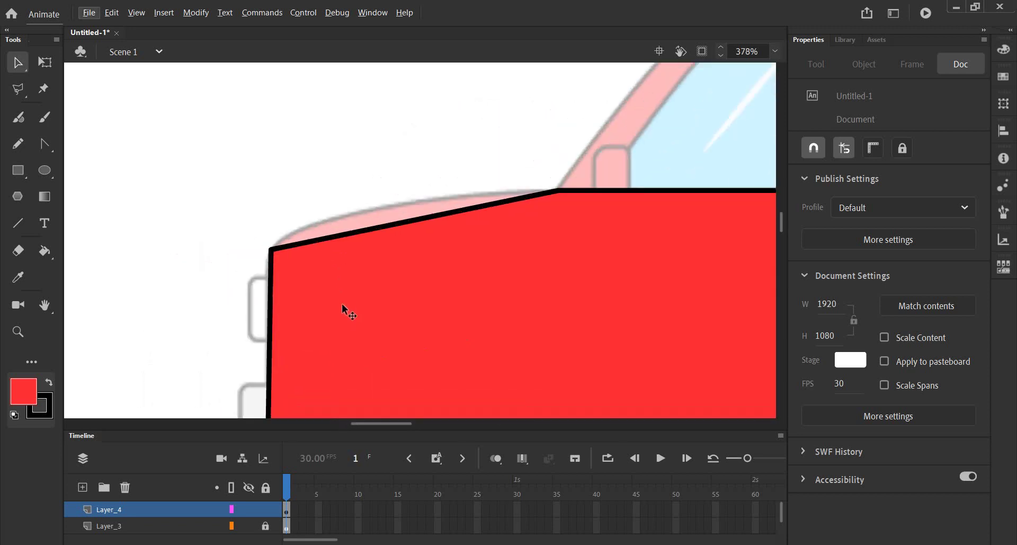
{"action": "scroll", "coordinate": [342, 304], "scroll_direction": "up", "scroll_amount": 2}
{"action": "left_click_drag", "start_coordinate": [236, 218], "coordinate": [230, 263]}
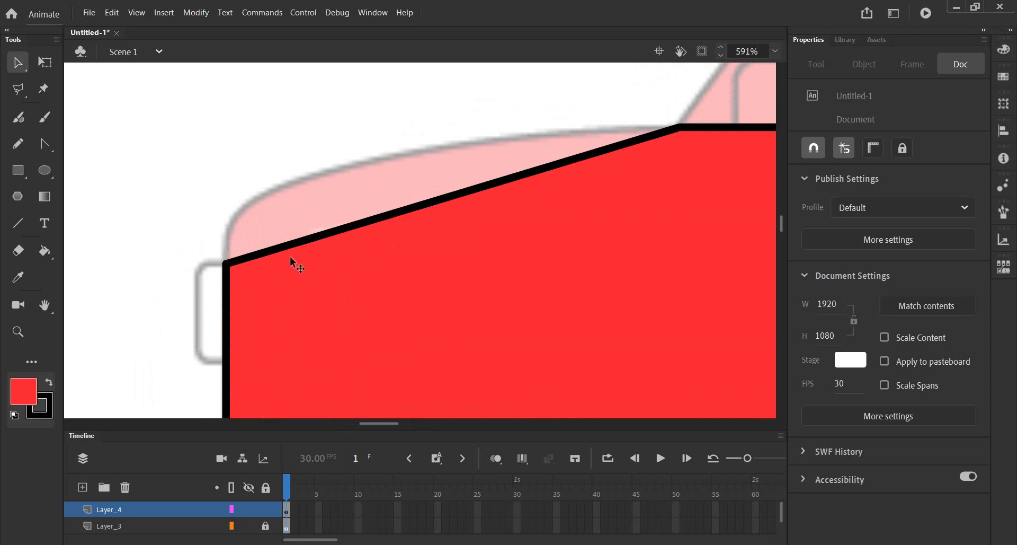
Curve the rear top edge upward and round off the upper-left rear corner.
{"action": "left_click_drag", "start_coordinate": [325, 237], "coordinate": [263, 194]}
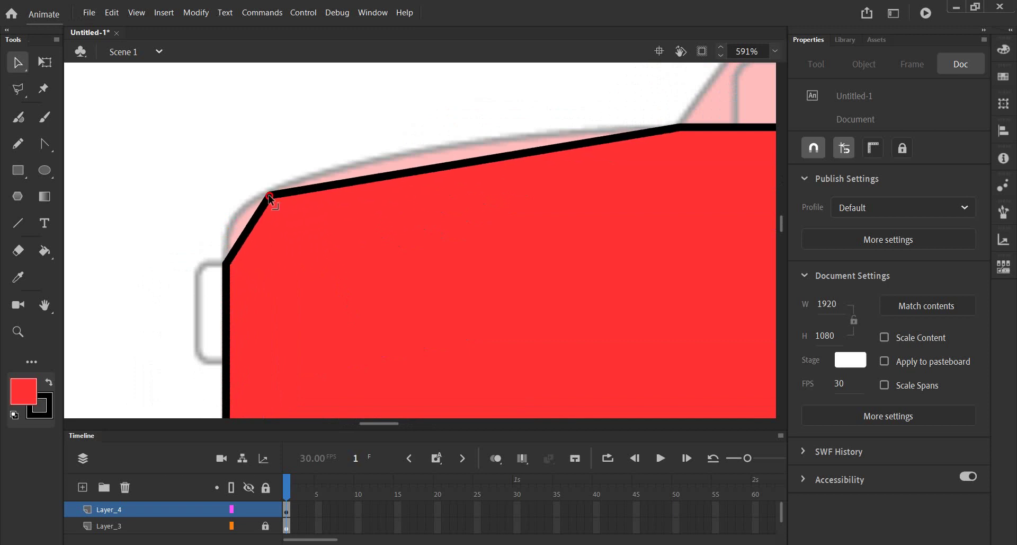
{"action": "mouse_move", "coordinate": [434, 166]}
{"action": "left_mouse_down"}
{"action": "mouse_move", "coordinate": [414, 154]}
{"action": "mouse_move", "coordinate": [385, 157]}
{"action": "left_mouse_up"}
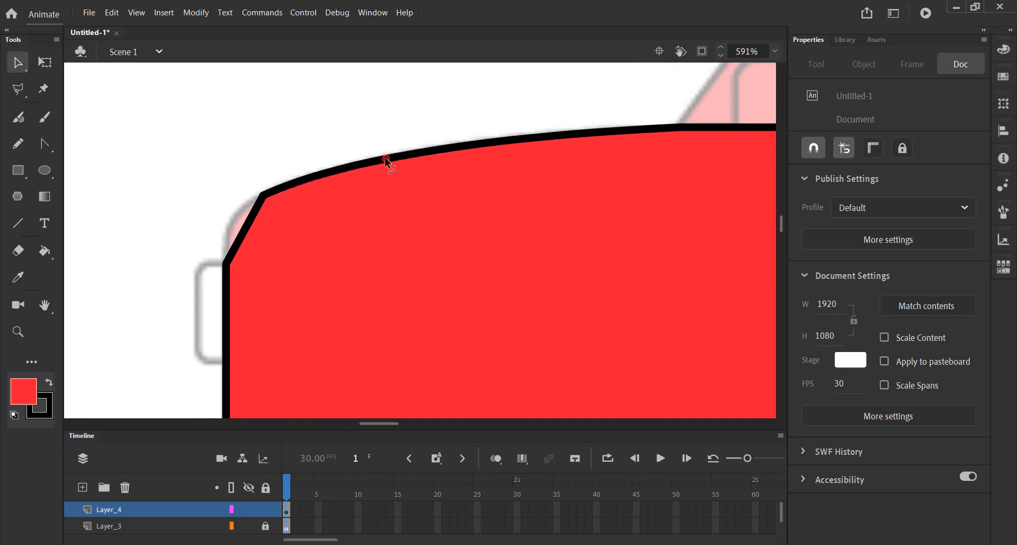
{"action": "left_click_drag", "start_coordinate": [246, 225], "coordinate": [236, 217]}
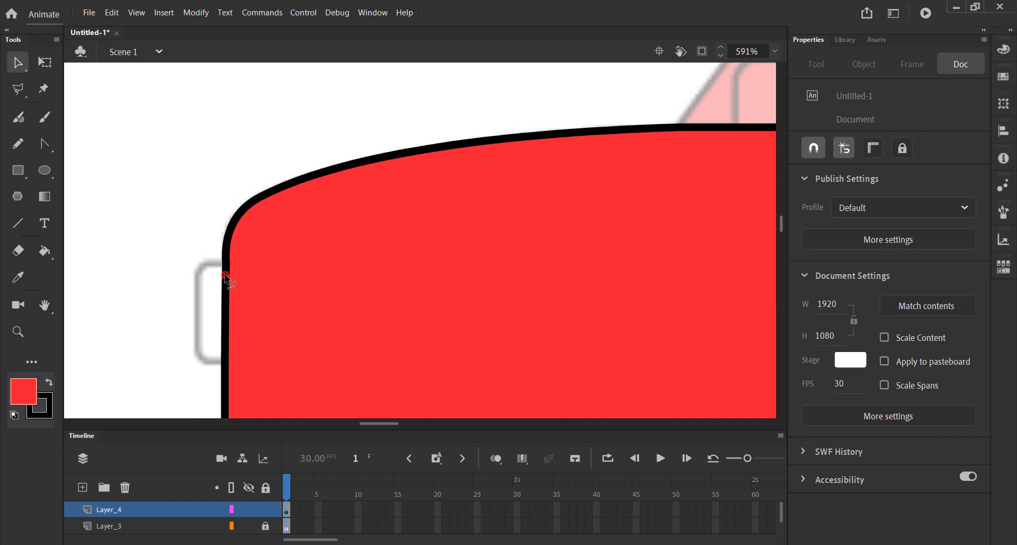
{"action": "scroll", "coordinate": [232, 280], "scroll_direction": "down", "scroll_amount": 5}
{"action": "scroll", "coordinate": [231, 279], "scroll_direction": "up", "scroll_amount": 5}
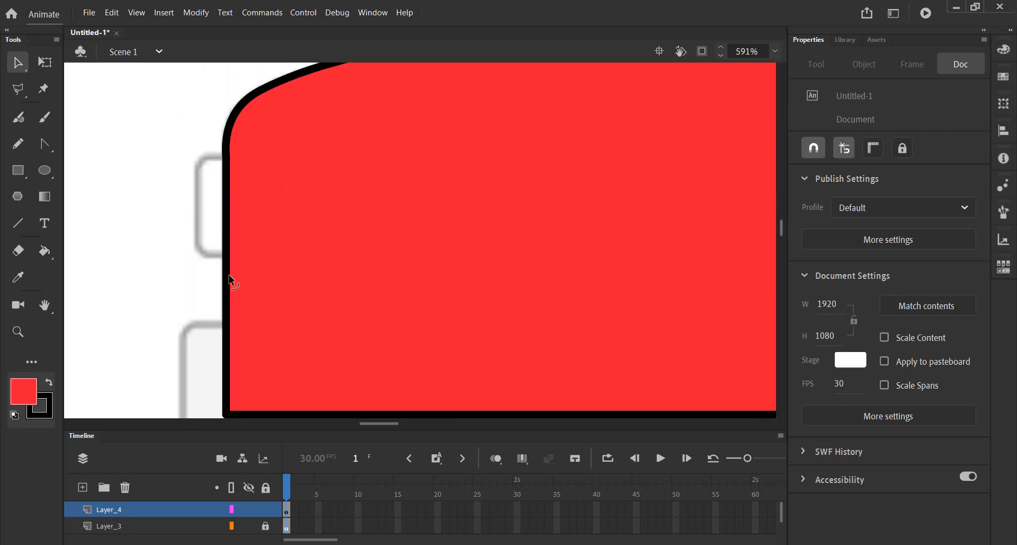
{"action": "scroll", "coordinate": [231, 275], "scroll_direction": "up", "scroll_amount": 3}
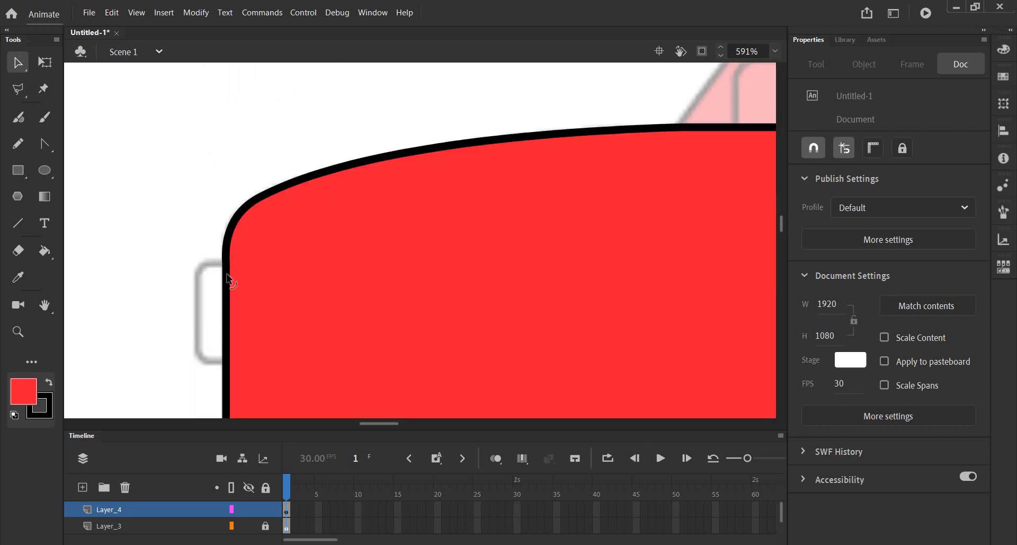
{"action": "mouse_move", "coordinate": [228, 267]}
{"action": "left_mouse_down"}
{"action": "mouse_move", "coordinate": [222, 262]}
{"action": "mouse_move", "coordinate": [222, 275]}
{"action": "left_mouse_up"}
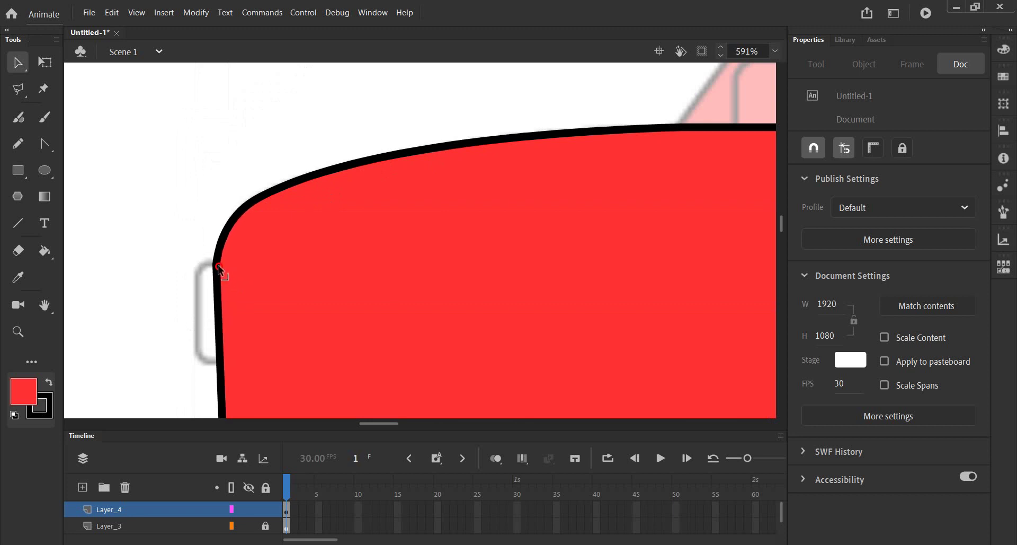
{"action": "scroll", "coordinate": [318, 275], "scroll_direction": "down", "scroll_amount": 4}
{"action": "key", "text": "alt"}
{"action": "scroll", "coordinate": [373, 238], "scroll_direction": "down", "scroll_amount": 3}
{"action": "scroll", "coordinate": [376, 253], "scroll_direction": "down", "scroll_amount": 3}
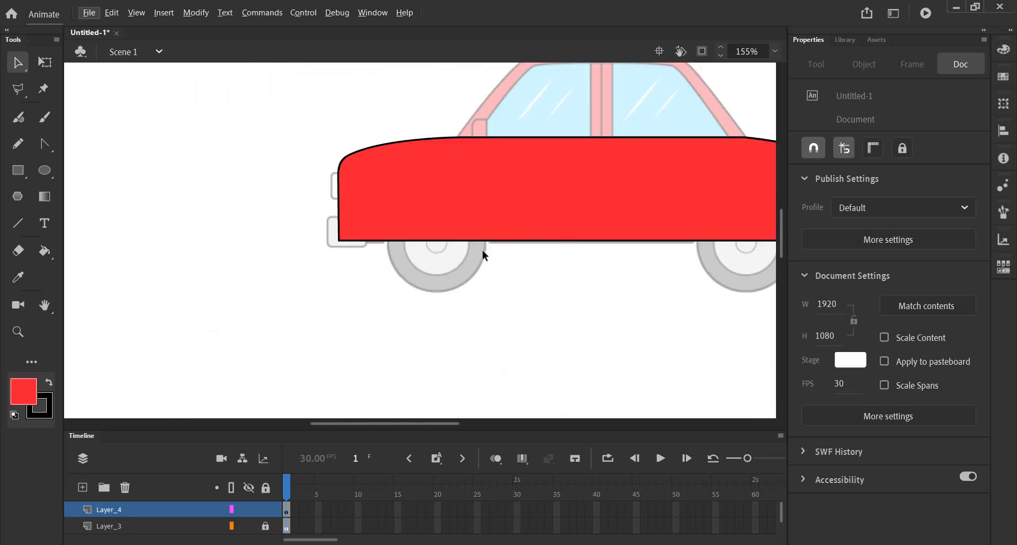
{"action": "scroll", "coordinate": [530, 302], "scroll_direction": "right", "scroll_amount": 5}
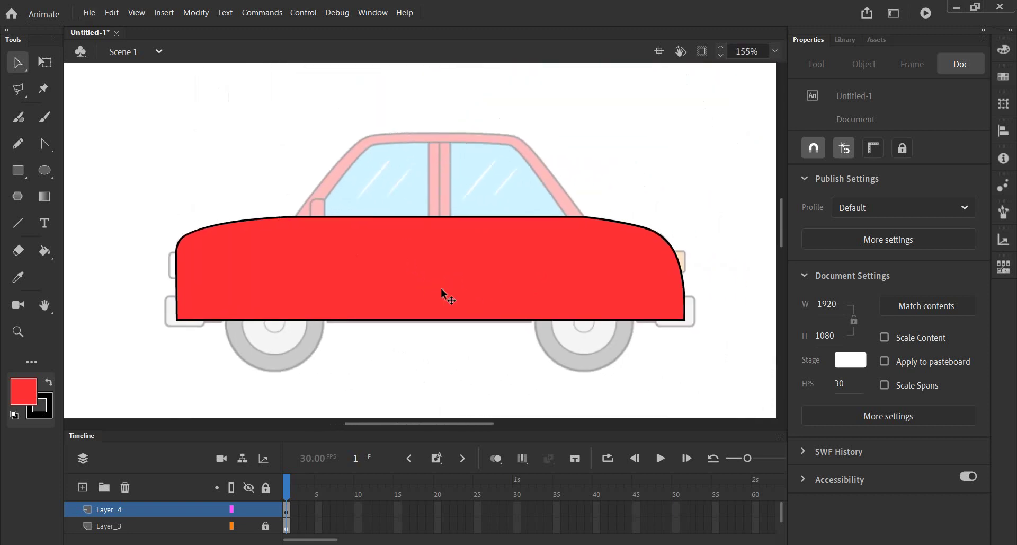
Toggle Layer_4 between outline and filled view to compare it with the bitmap.
{"action": "key", "text": "alt"}
{"action": "left_click", "coordinate": [232, 510]}
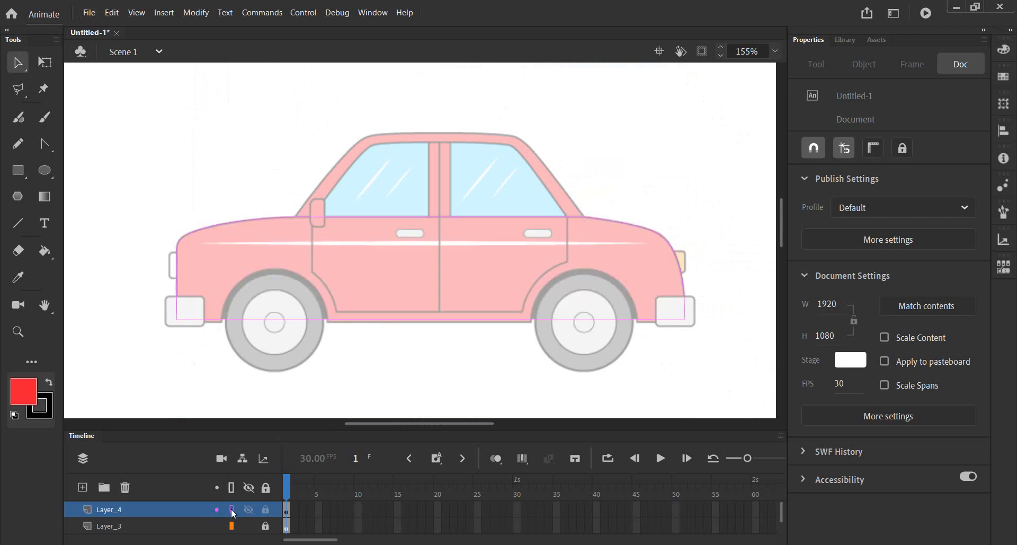
{"action": "left_click", "coordinate": [232, 510]}
{"action": "double_click", "coordinate": [231, 510]}
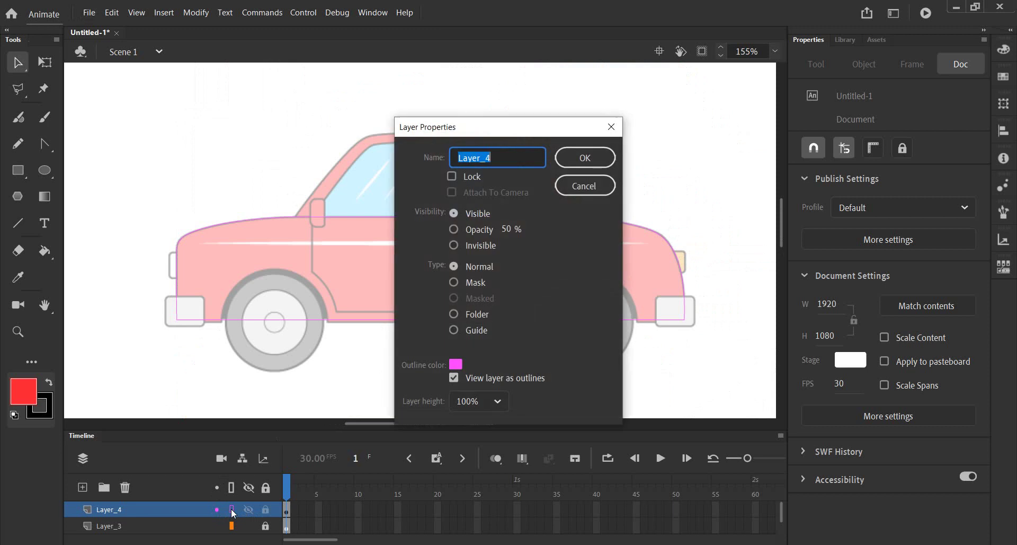
{"action": "left_click", "coordinate": [602, 187]}
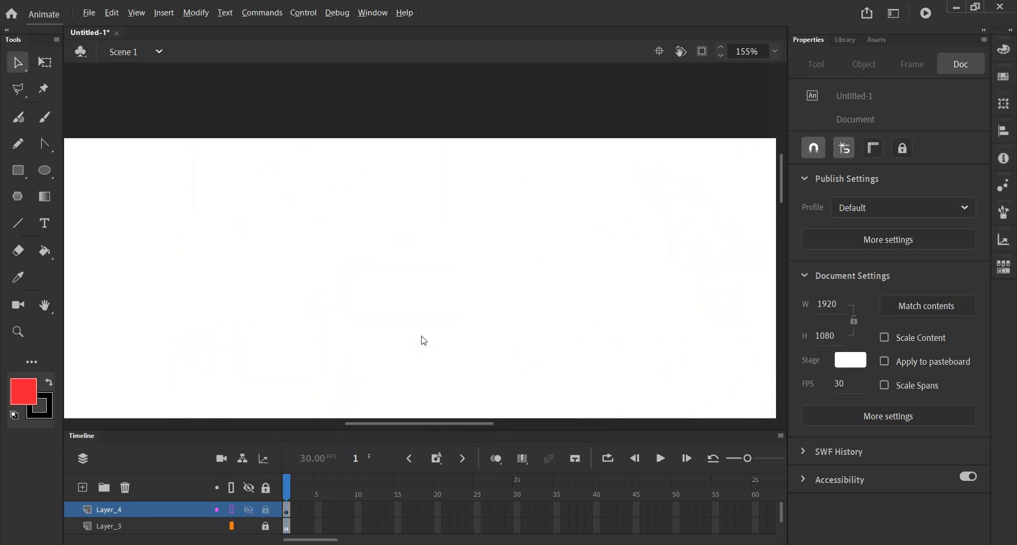
{"action": "scroll", "coordinate": [411, 346], "scroll_direction": "up", "scroll_amount": 3}
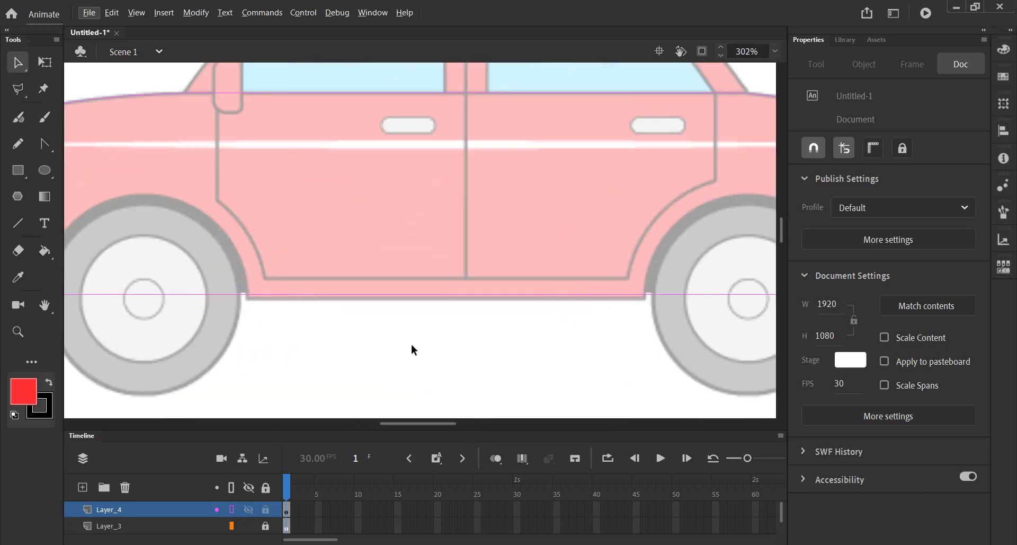
{"action": "scroll", "coordinate": [411, 344], "scroll_direction": "up", "scroll_amount": 2}
{"action": "left_click", "coordinate": [231, 509]}
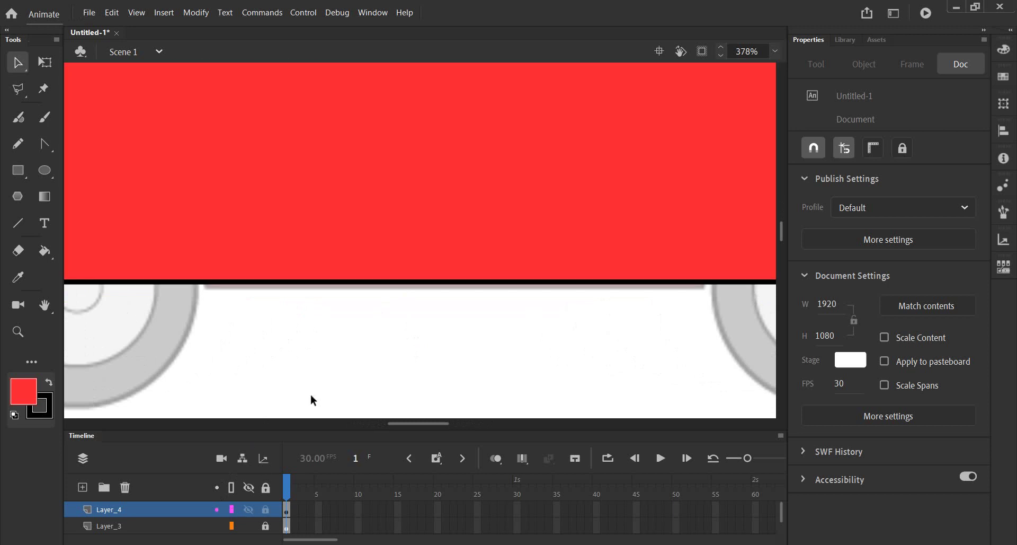
Lower the body's bottom-left and bottom-right corners to match the car's sill.
{"action": "scroll", "coordinate": [362, 313], "scroll_direction": "down", "scroll_amount": 4}
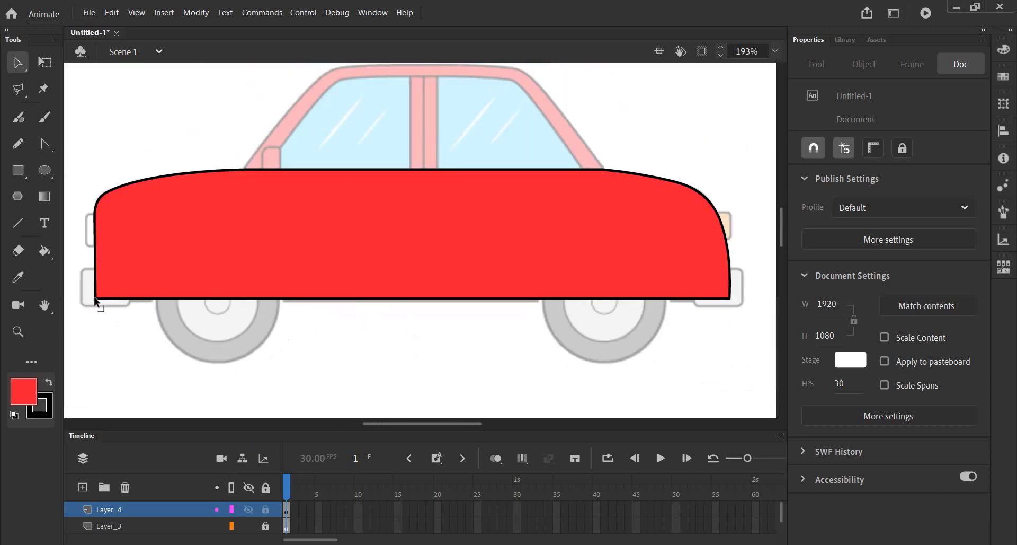
{"action": "scroll", "coordinate": [94, 297], "scroll_direction": "up", "scroll_amount": 5}
{"action": "left_click_drag", "start_coordinate": [95, 295], "coordinate": [100, 306]}
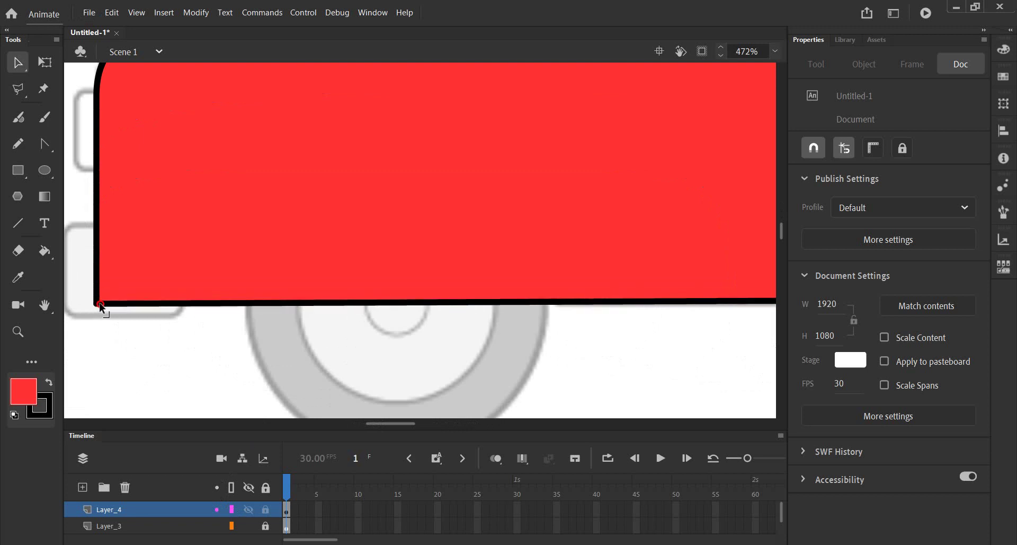
{"action": "scroll", "coordinate": [460, 354], "scroll_direction": "down", "scroll_amount": 1}
{"action": "scroll", "coordinate": [578, 362], "scroll_direction": "down", "scroll_amount": 1}
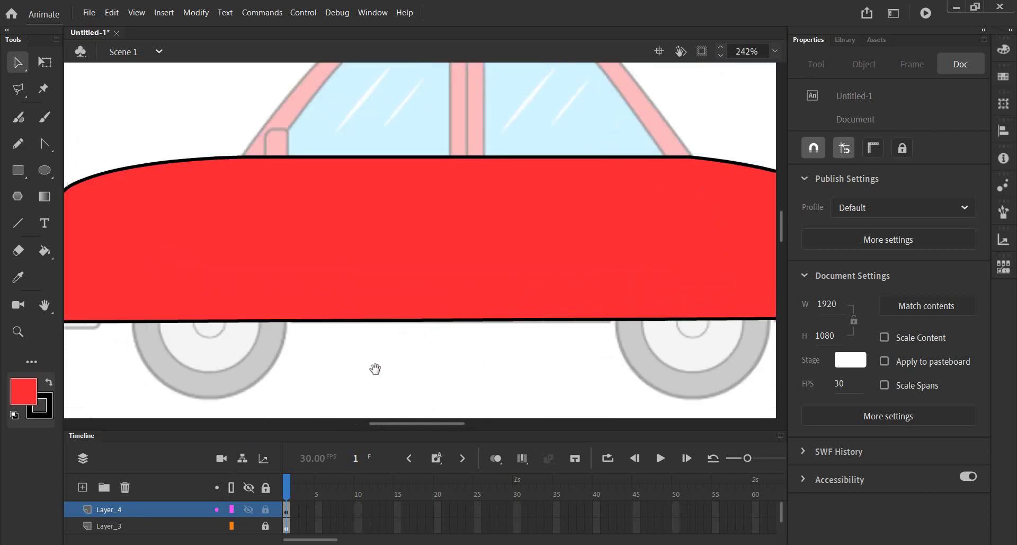
{"action": "scroll", "coordinate": [375, 368], "scroll_direction": "right", "scroll_amount": 2}
{"action": "scroll", "coordinate": [630, 309], "scroll_direction": "up", "scroll_amount": 1}
{"action": "scroll", "coordinate": [634, 307], "scroll_direction": "up", "scroll_amount": 1}
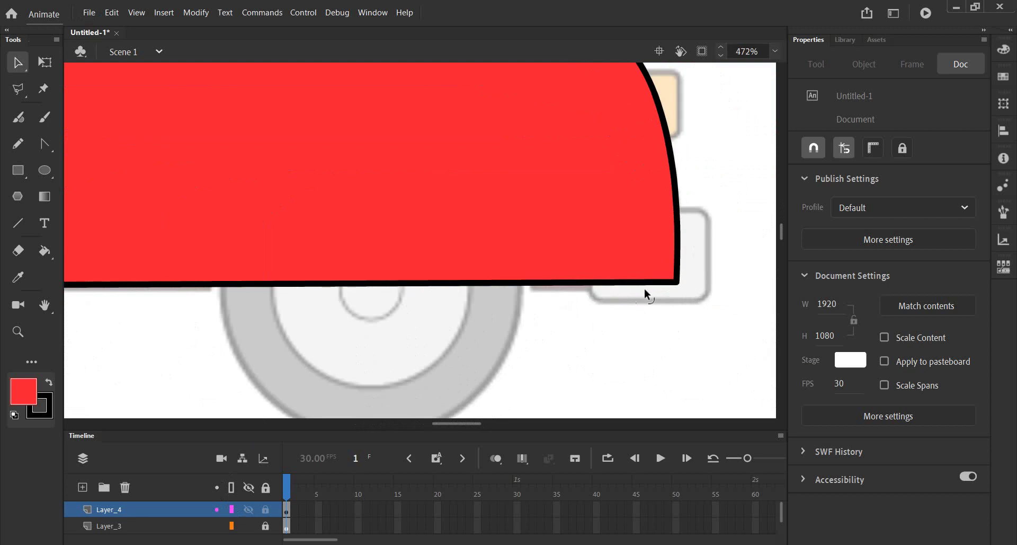
{"action": "left_click_drag", "start_coordinate": [676, 284], "coordinate": [676, 290]}
{"action": "scroll", "coordinate": [590, 321], "scroll_direction": "down", "scroll_amount": 3}
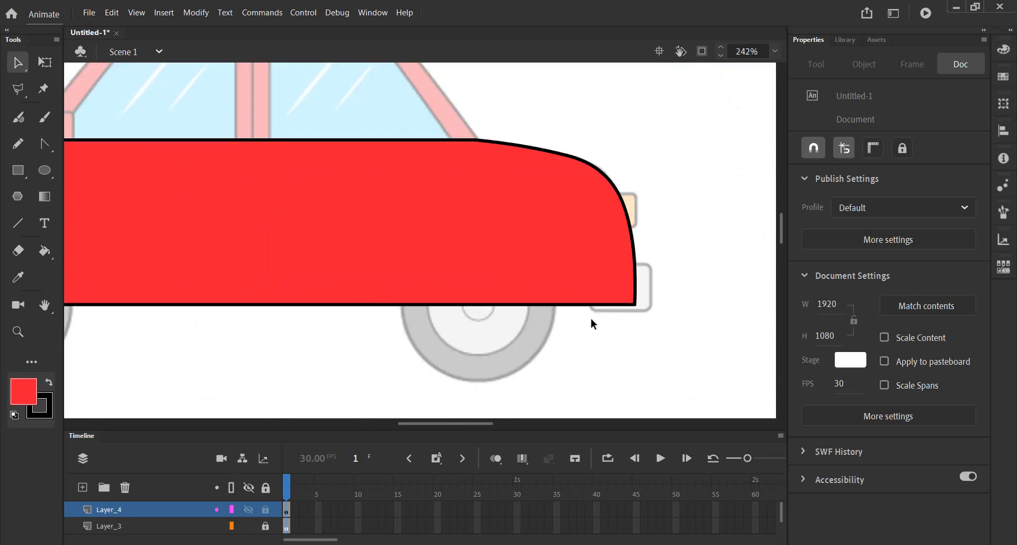
{"action": "scroll", "coordinate": [476, 315], "scroll_direction": "down", "scroll_amount": 1}
{"action": "scroll", "coordinate": [316, 359], "scroll_direction": "left", "scroll_amount": 3}
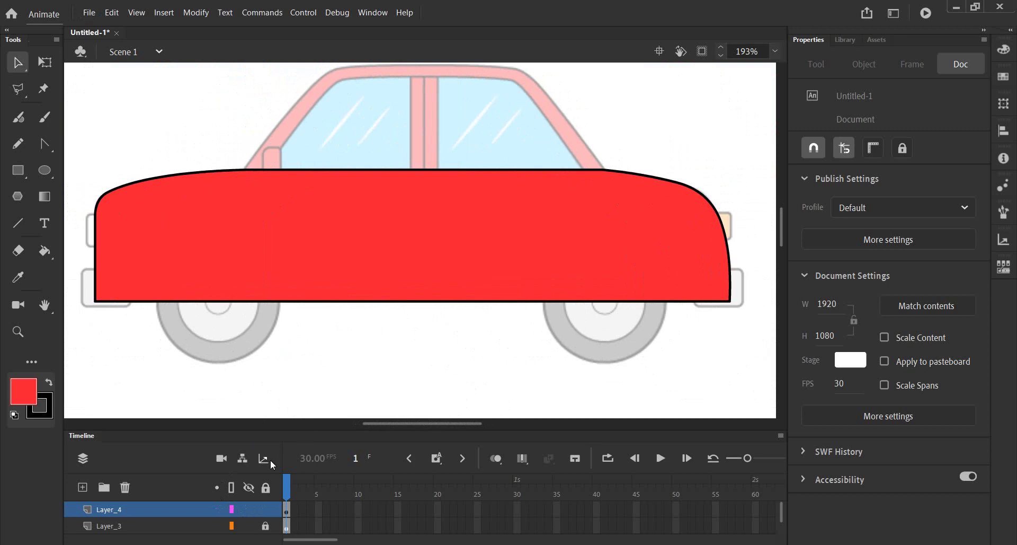
Show Layer_4 as outlines, pan to the front bumper, and keep the red fill.
{"action": "left_click", "coordinate": [233, 510]}
{"action": "left_click", "coordinate": [233, 510]}
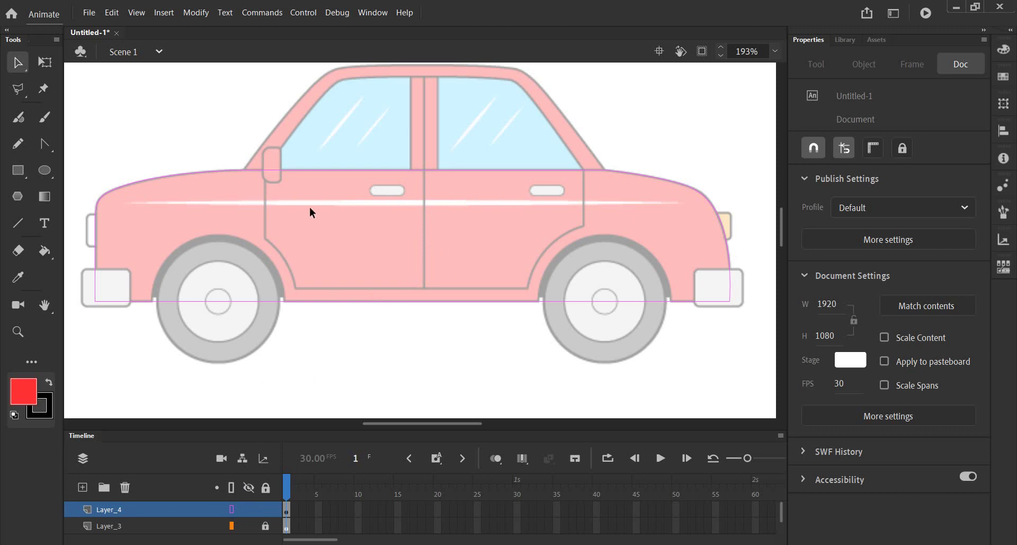
{"action": "scroll", "coordinate": [582, 207], "scroll_direction": "up", "scroll_amount": 1}
{"action": "scroll", "coordinate": [583, 205], "scroll_direction": "up", "scroll_amount": 1}
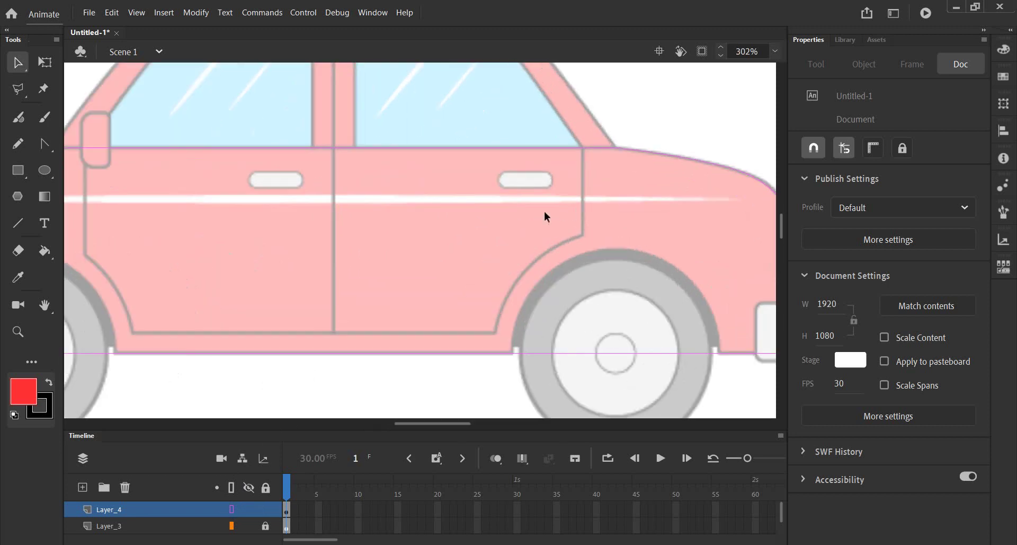
{"action": "scroll", "coordinate": [457, 231], "scroll_direction": "down", "scroll_amount": 1}
{"action": "mouse_move", "coordinate": [306, 255]}
{"action": "left_mouse_down"}
{"action": "mouse_move", "coordinate": [453, 266]}
{"action": "mouse_move", "coordinate": [399, 171]}
{"action": "left_mouse_up"}
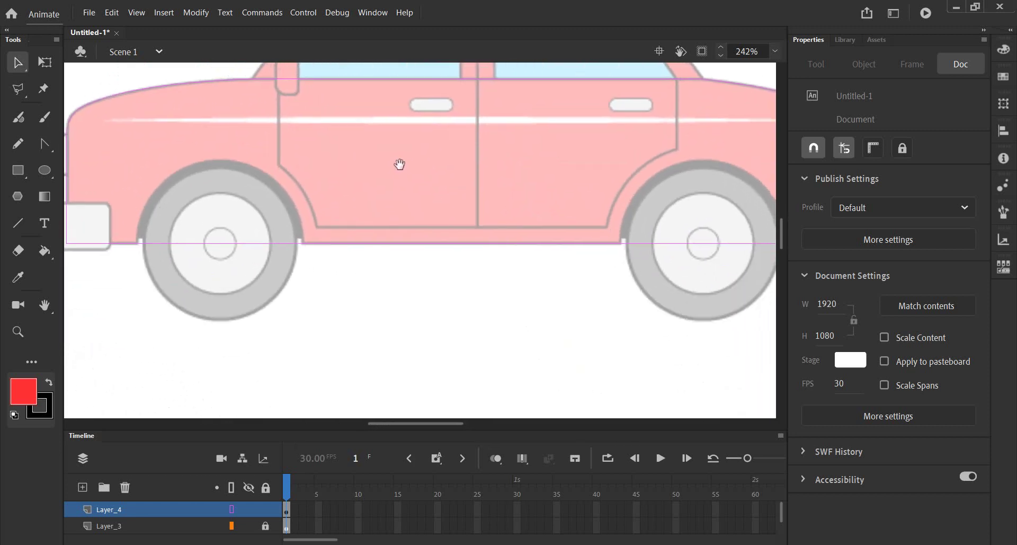
{"action": "left_click", "coordinate": [16, 388]}
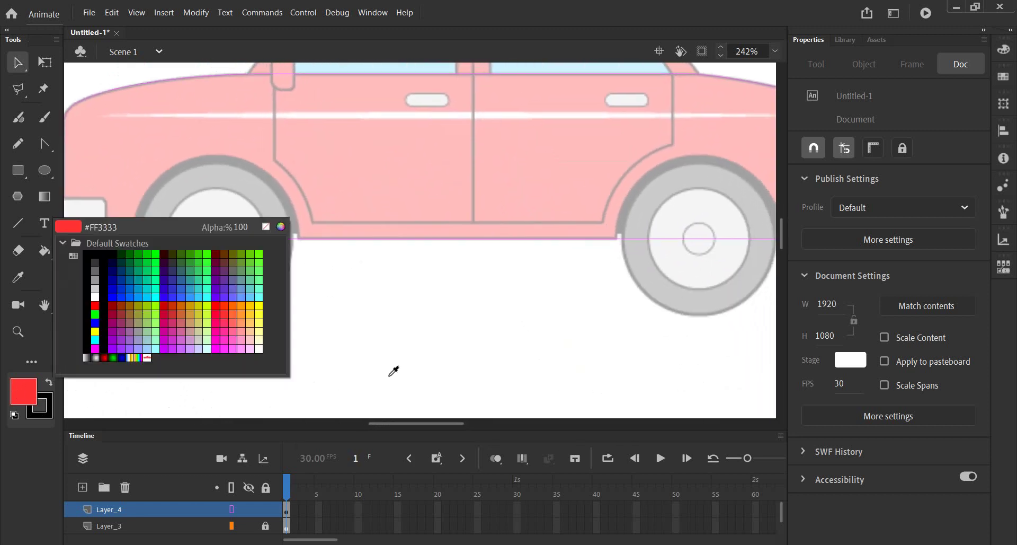
{"action": "left_click", "coordinate": [25, 388]}
{"action": "scroll", "coordinate": [330, 354], "scroll_direction": "down", "scroll_amount": 3, "text": "ctrl"}
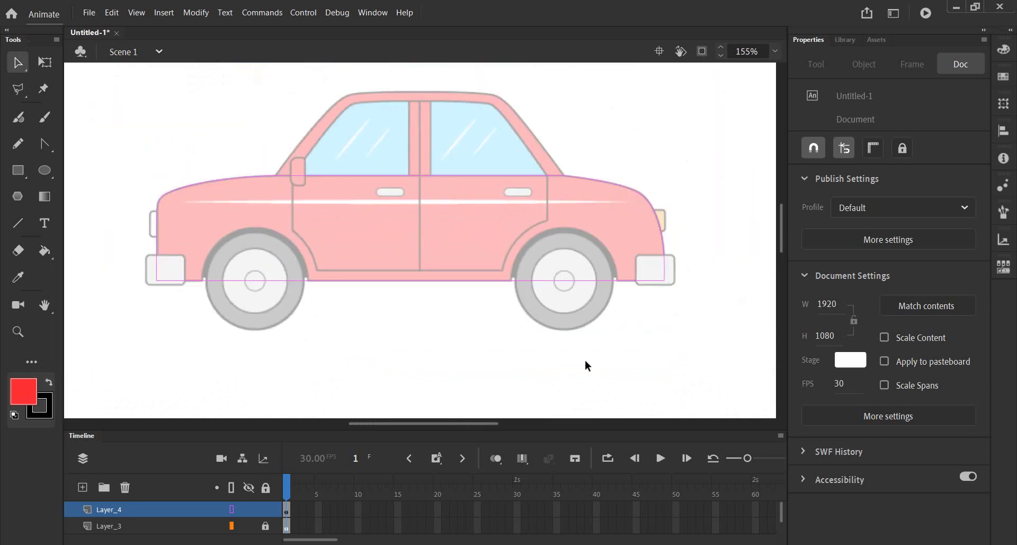
Draw a long thin rectangle bar below the car and show the body layer filled again.
{"action": "left_click", "coordinate": [18, 170]}
{"action": "mouse_move", "coordinate": [654, 361]}
{"action": "left_mouse_down"}
{"action": "mouse_move", "coordinate": [143, 368]}
{"action": "mouse_move", "coordinate": [154, 366]}
{"action": "left_mouse_up"}
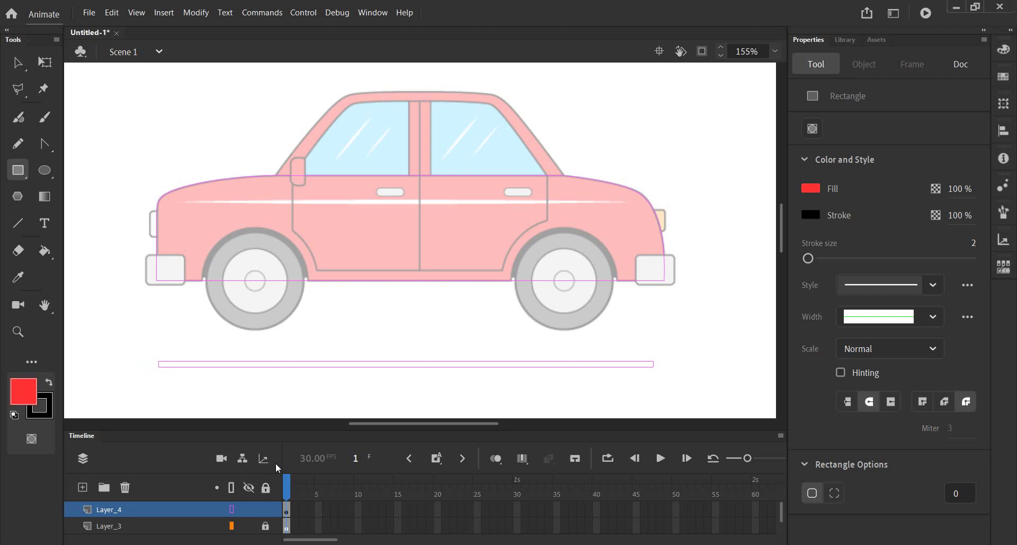
{"action": "left_click", "coordinate": [232, 509]}
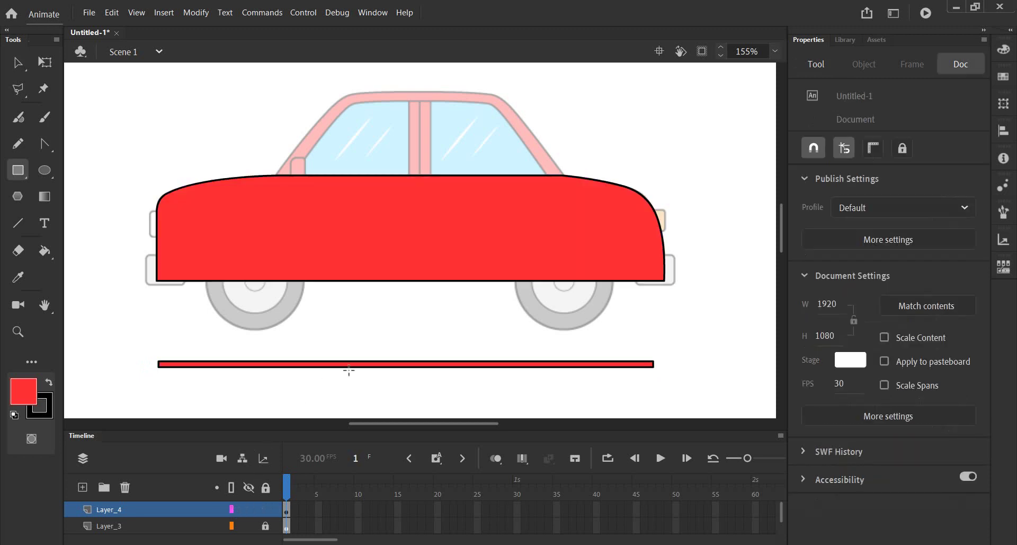
{"action": "scroll", "coordinate": [310, 387], "scroll_direction": "down", "scroll_amount": 3}
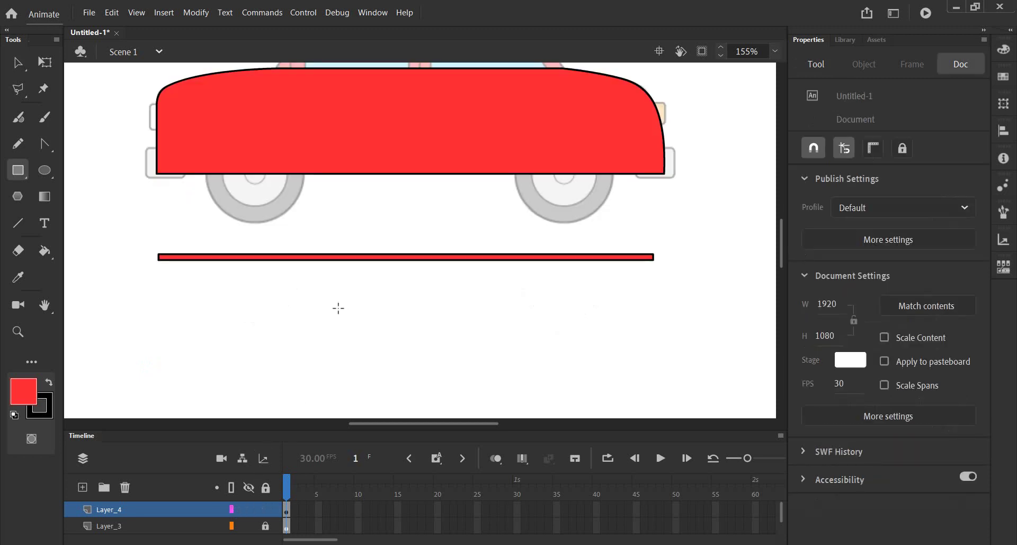
{"action": "scroll", "coordinate": [280, 258], "scroll_direction": "up", "scroll_amount": 2}
{"action": "scroll", "coordinate": [260, 270], "scroll_direction": "up", "scroll_amount": 1}
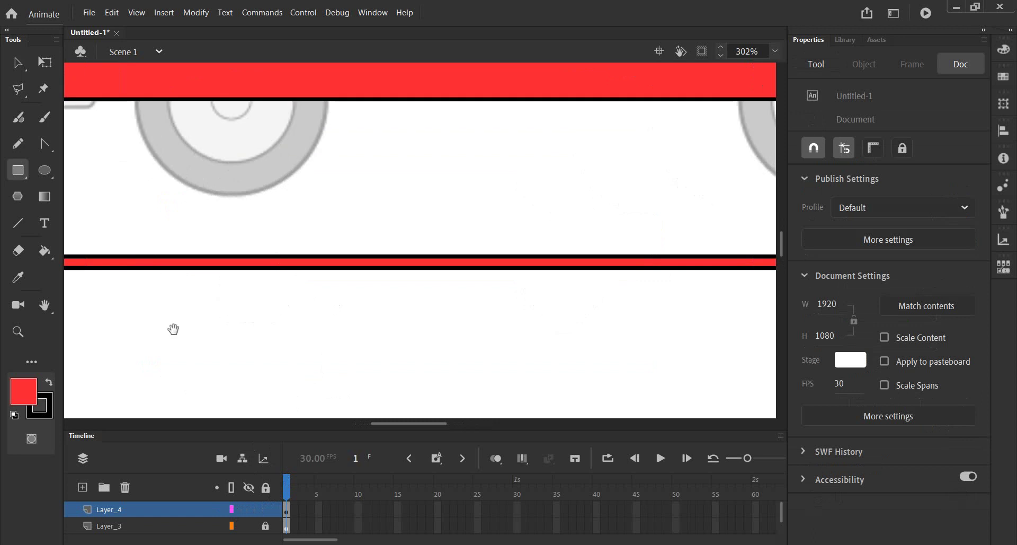
{"action": "left_click_drag", "start_coordinate": [173, 331], "coordinate": [300, 339]}
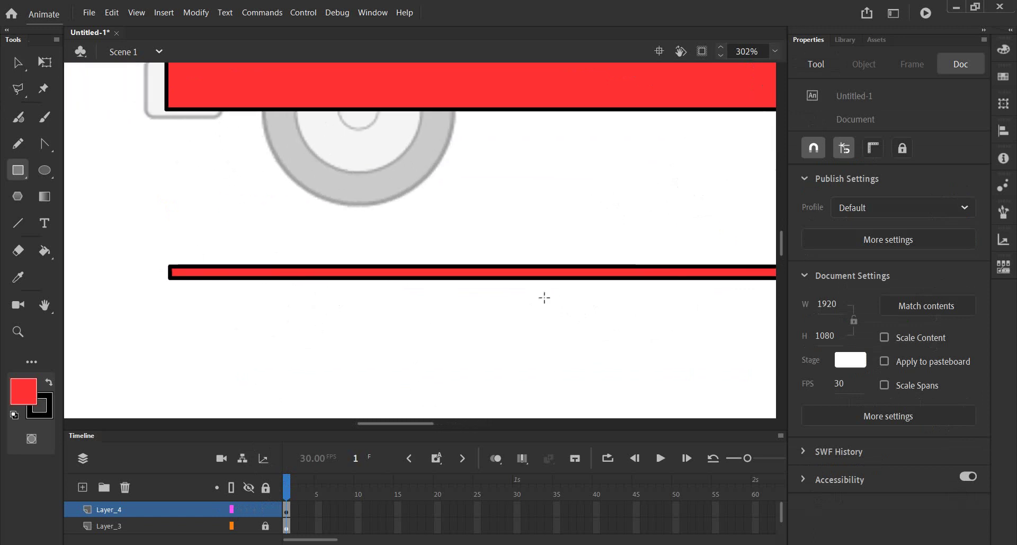
Bow the bar's top edge upward and its bottom edge downward at the centre.
{"action": "left_click", "coordinate": [19, 63]}
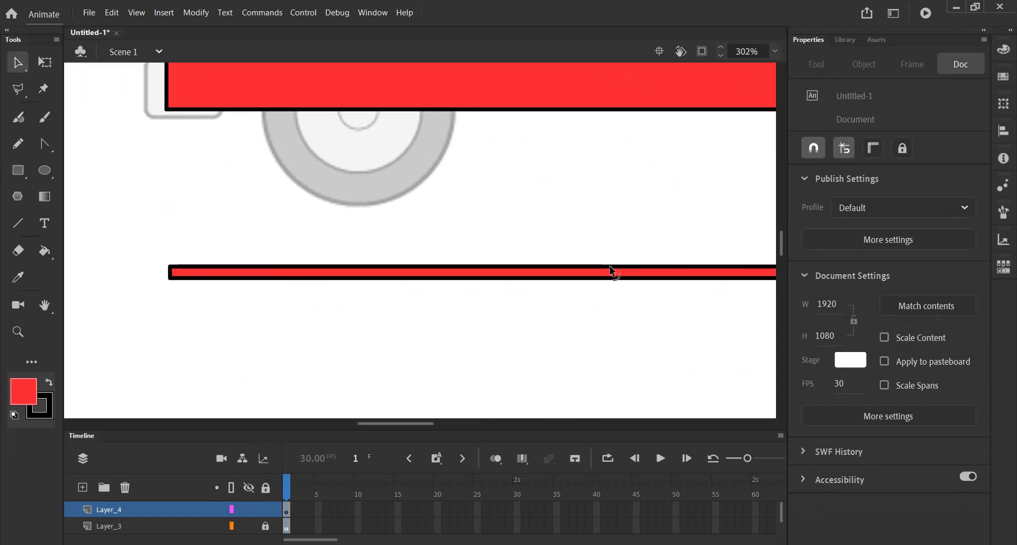
{"action": "left_click_drag", "start_coordinate": [609, 266], "coordinate": [609, 258]}
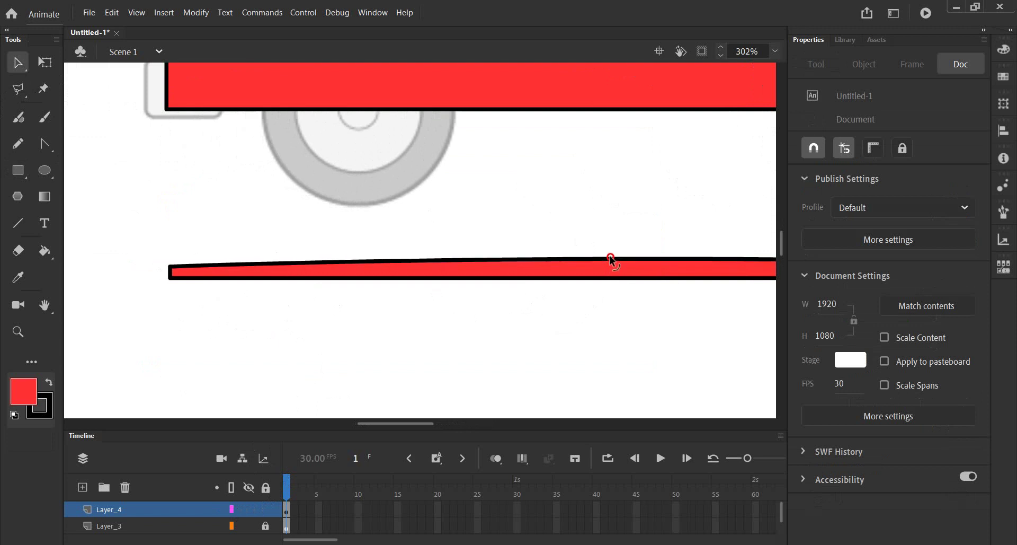
{"action": "left_click_drag", "start_coordinate": [597, 336], "coordinate": [412, 328]}
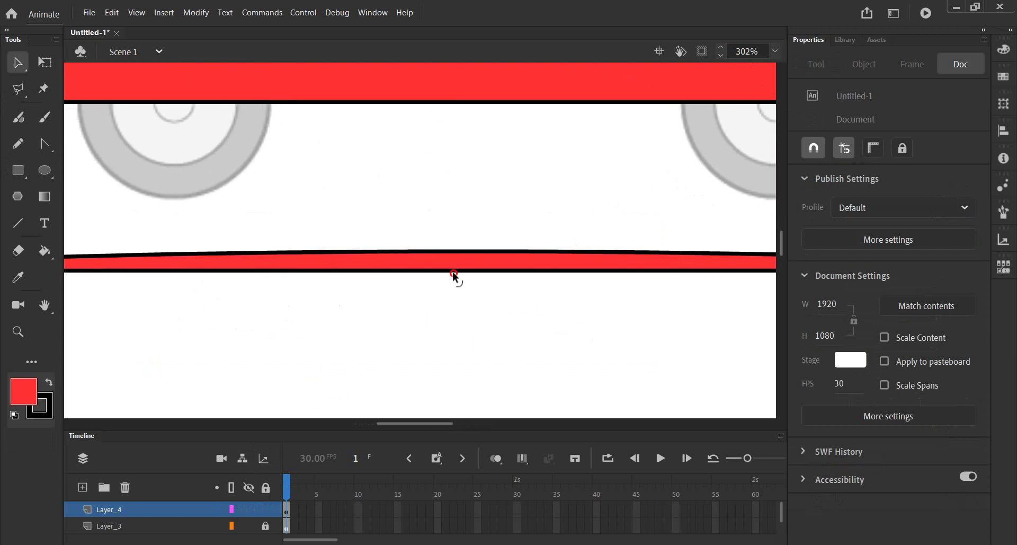
{"action": "left_click_drag", "start_coordinate": [454, 274], "coordinate": [453, 284]}
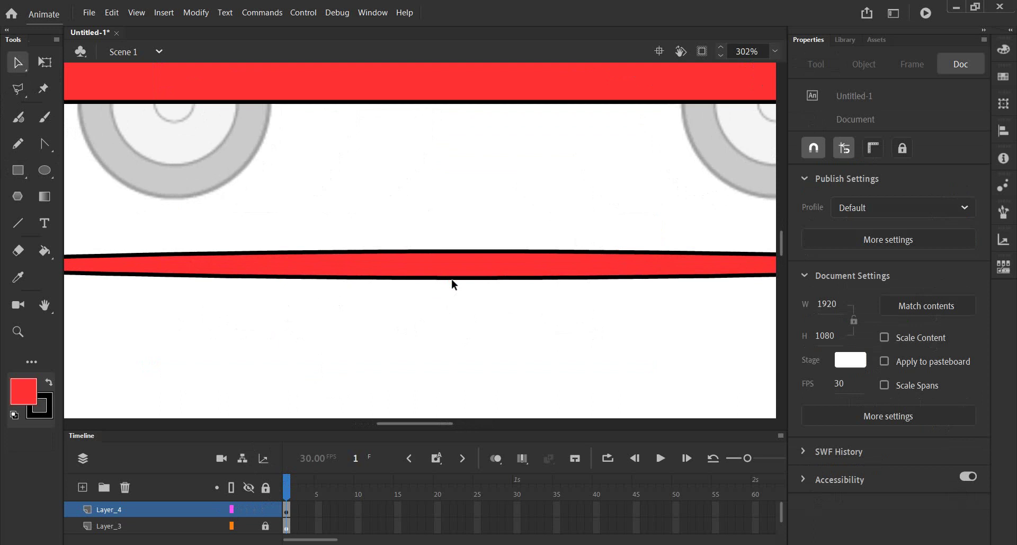
{"action": "scroll", "coordinate": [424, 286], "scroll_direction": "down", "scroll_amount": 2}
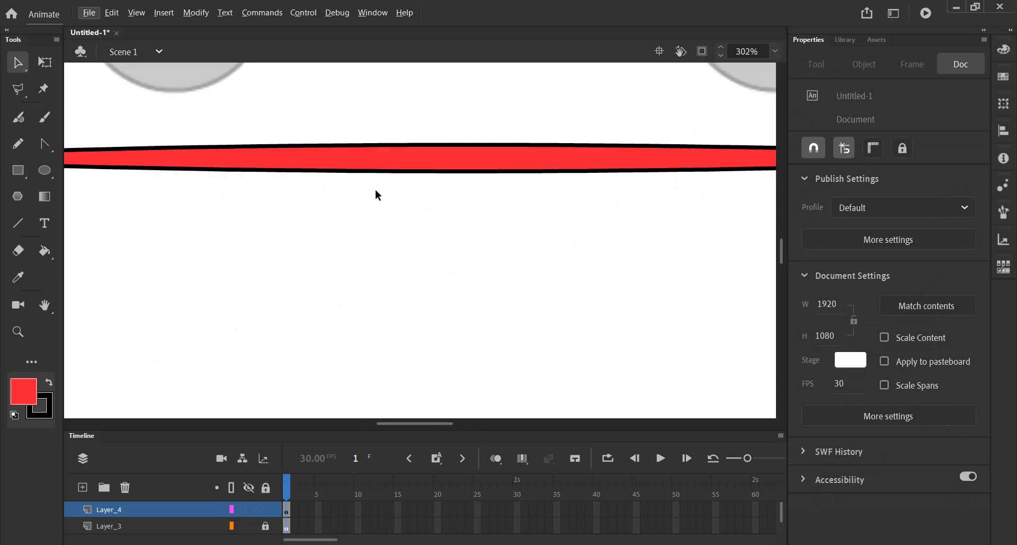
{"action": "scroll", "coordinate": [379, 243], "scroll_direction": "down", "scroll_amount": 1}
{"action": "scroll", "coordinate": [379, 243], "scroll_direction": "down", "scroll_amount": 1}
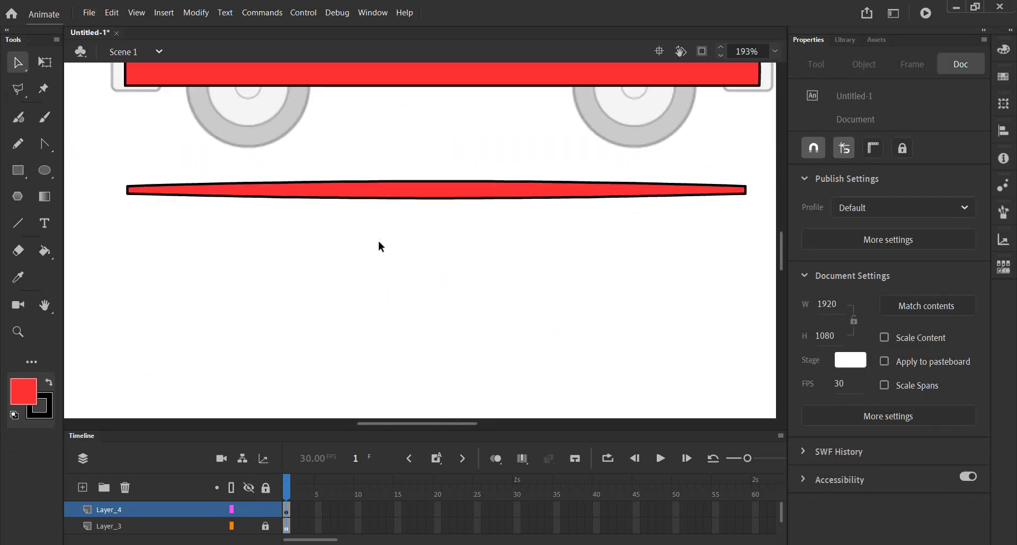
Taper both bar ends to points and pull its edges in to a thin sliver.
{"action": "left_click_drag", "start_coordinate": [128, 186], "coordinate": [127, 194]}
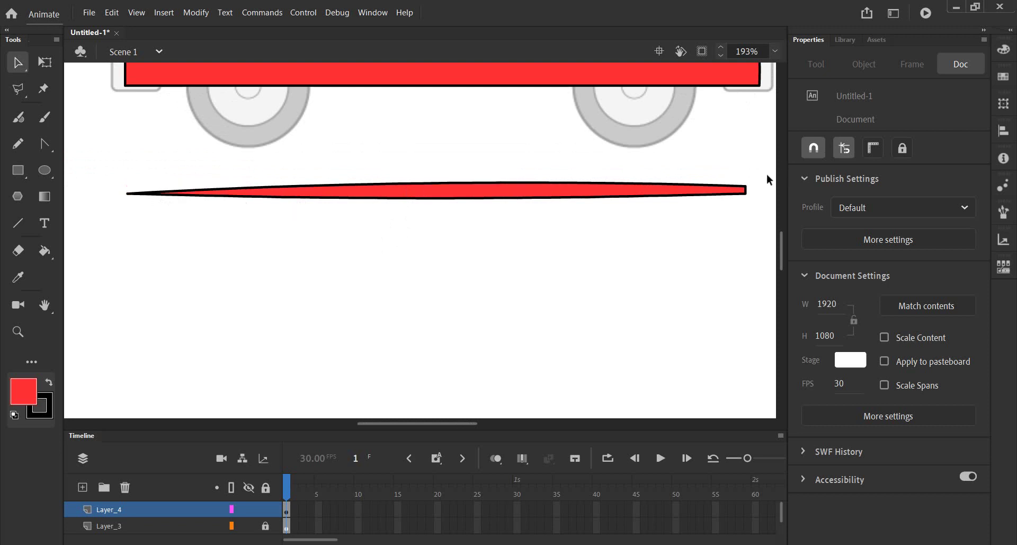
{"action": "left_click_drag", "start_coordinate": [747, 186], "coordinate": [746, 191]}
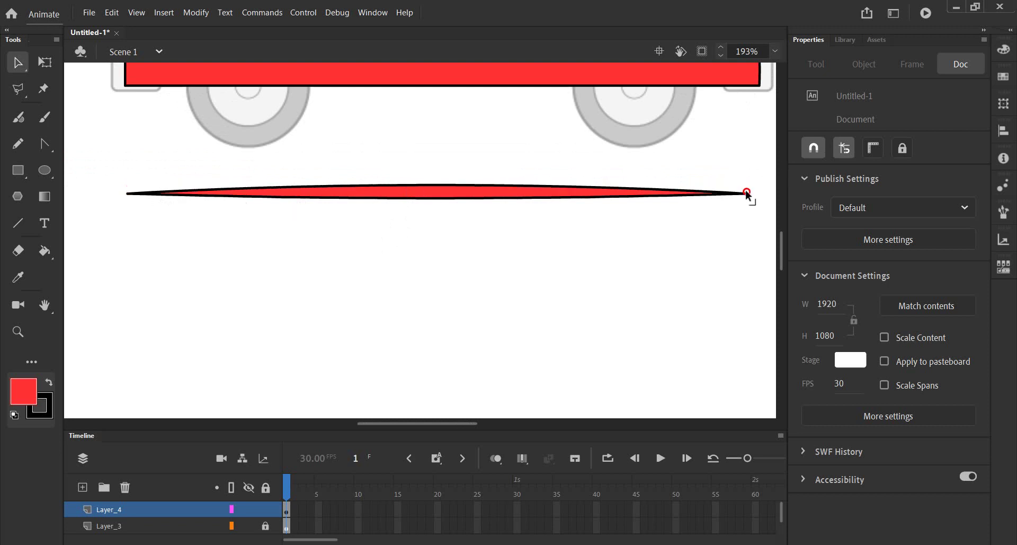
{"action": "left_click_drag", "start_coordinate": [747, 192], "coordinate": [746, 180]}
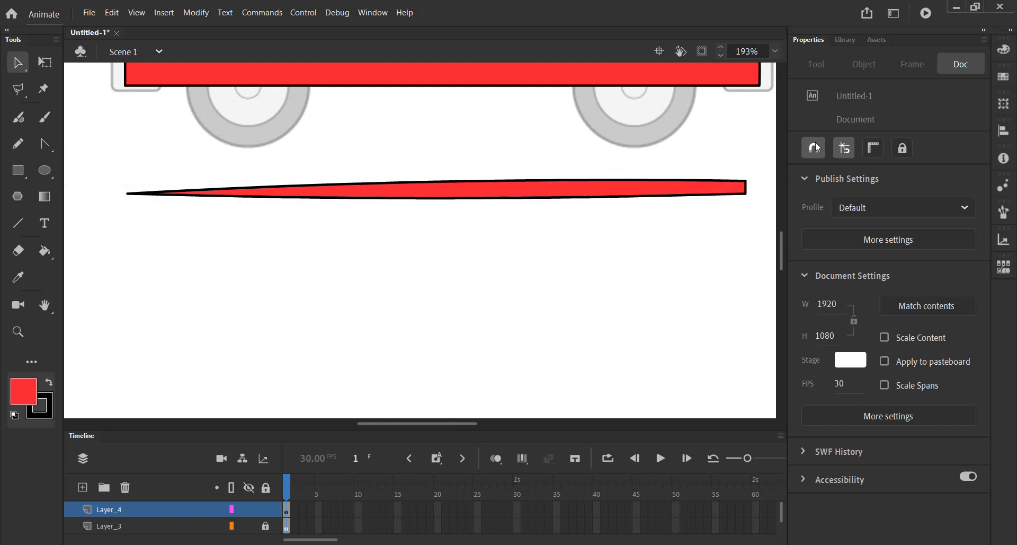
{"action": "left_click_drag", "start_coordinate": [747, 181], "coordinate": [746, 192]}
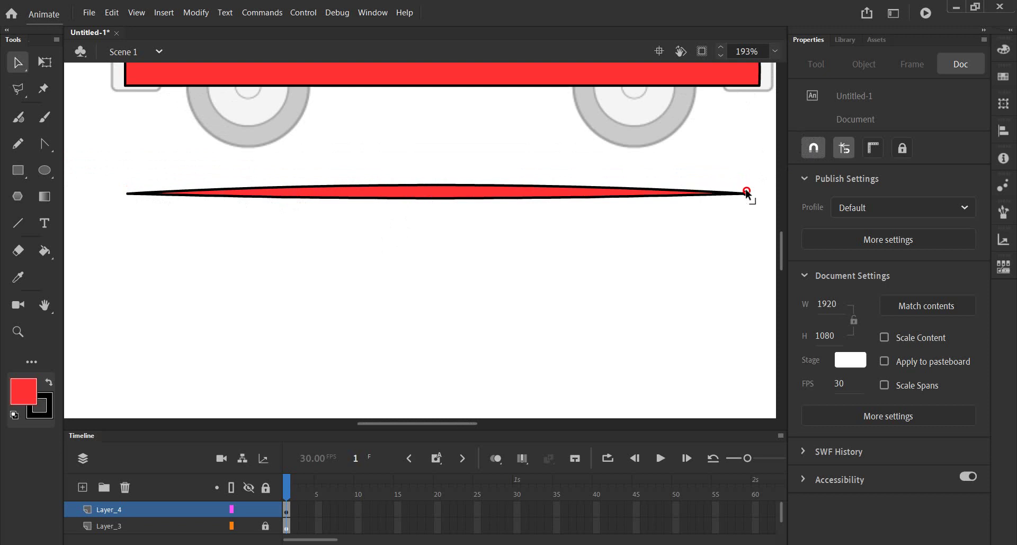
{"action": "left_click_drag", "start_coordinate": [503, 201], "coordinate": [500, 196]}
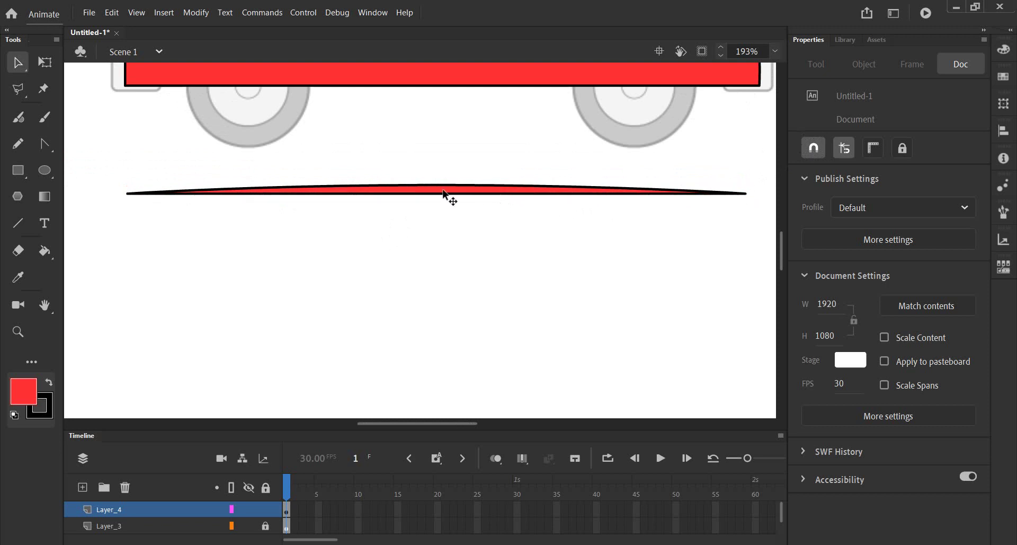
{"action": "scroll", "coordinate": [444, 194], "scroll_direction": "up", "scroll_amount": 1, "text": "ctrl"}
{"action": "left_click_drag", "start_coordinate": [437, 183], "coordinate": [437, 187]}
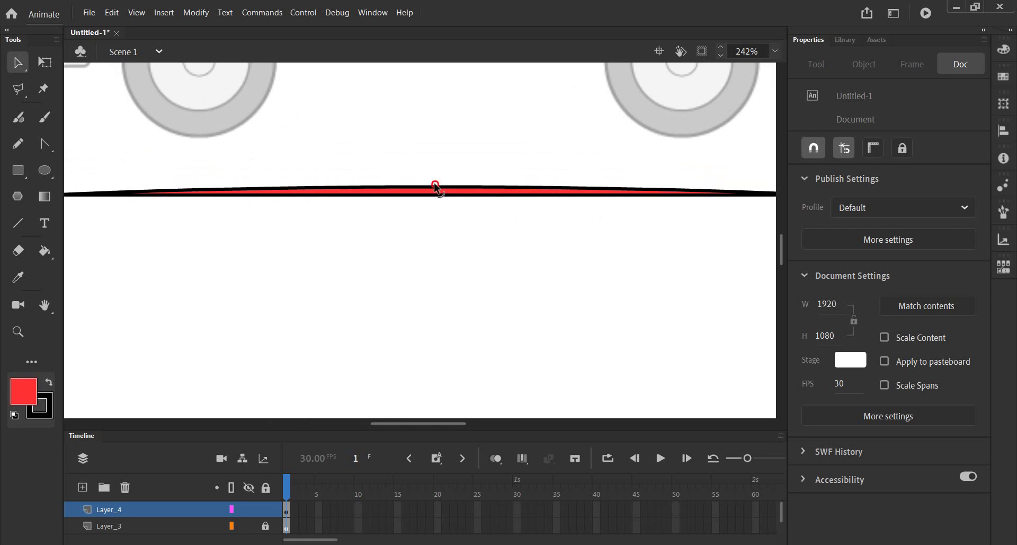
Delete the sliver's black outline, leaving only the red fill.
{"action": "left_click", "coordinate": [435, 187]}
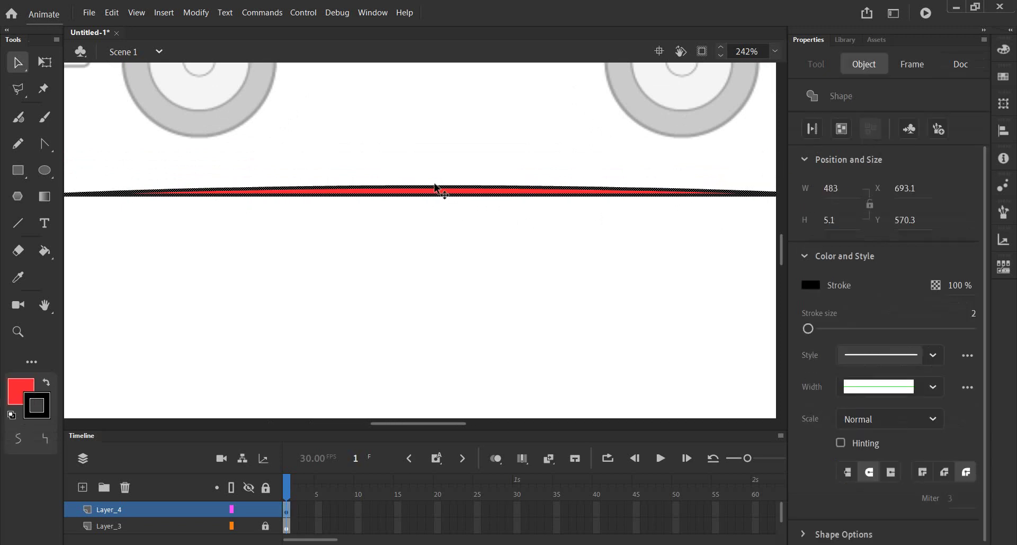
{"action": "key", "text": "Delete"}
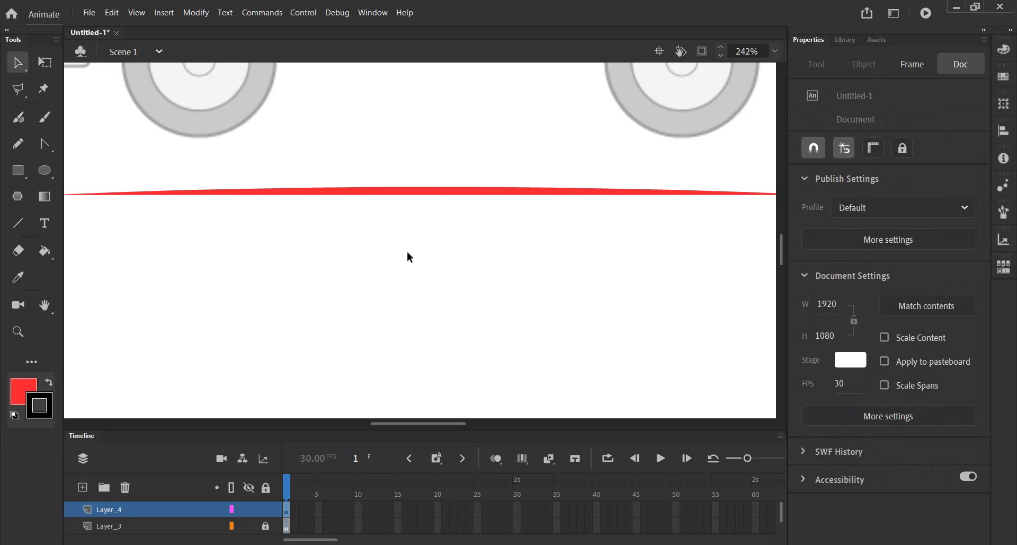
{"action": "scroll", "coordinate": [403, 228], "scroll_direction": "down", "scroll_amount": 3}
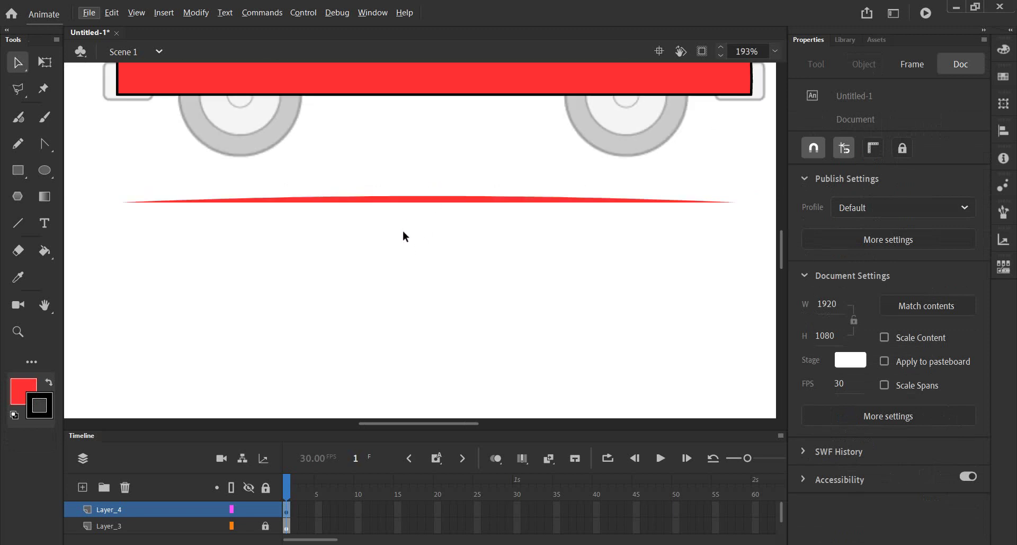
{"action": "left_click", "coordinate": [384, 208]}
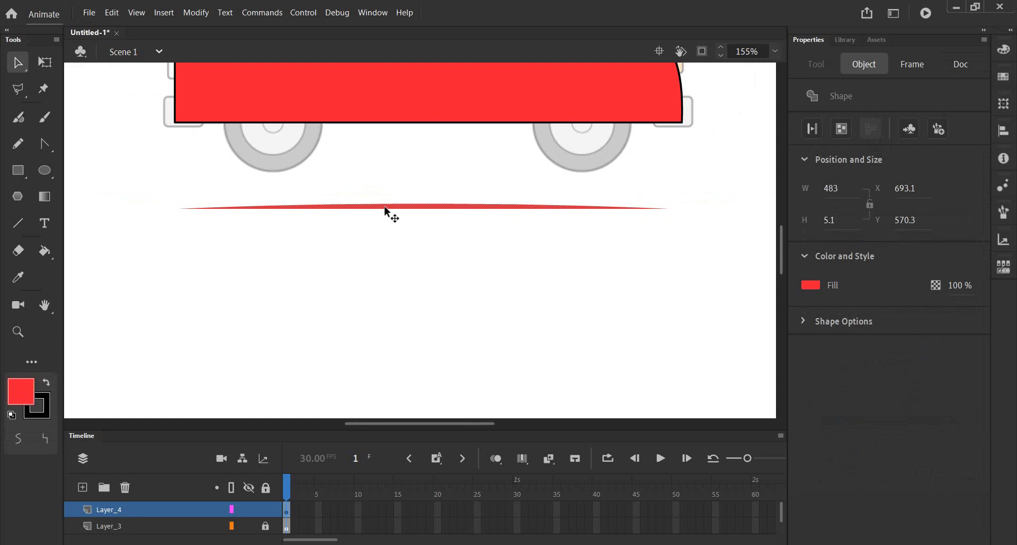
Set the stage background colour to light blue-violet #6666FF.
{"action": "left_click", "coordinate": [560, 252]}
{"action": "left_click", "coordinate": [845, 365]}
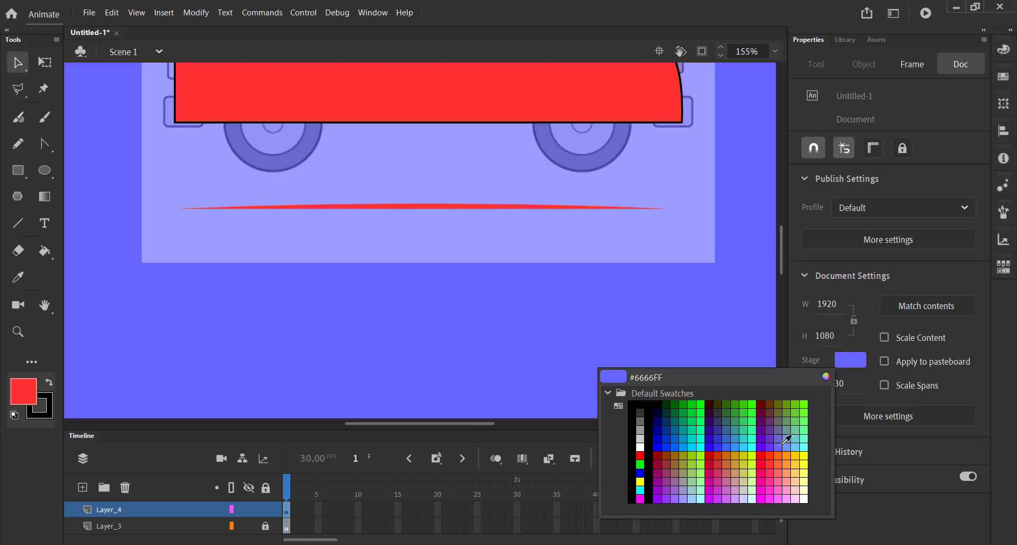
{"action": "left_click", "coordinate": [784, 443]}
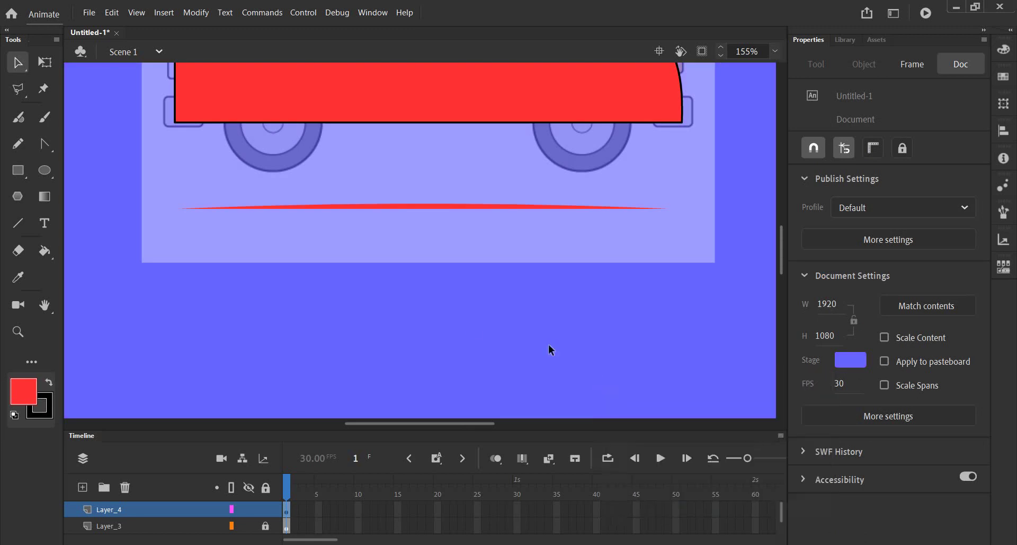
{"action": "scroll", "coordinate": [469, 323], "scroll_direction": "up", "scroll_amount": 3}
Change the thin sliver's fill colour to white.
{"action": "left_click", "coordinate": [404, 313]}
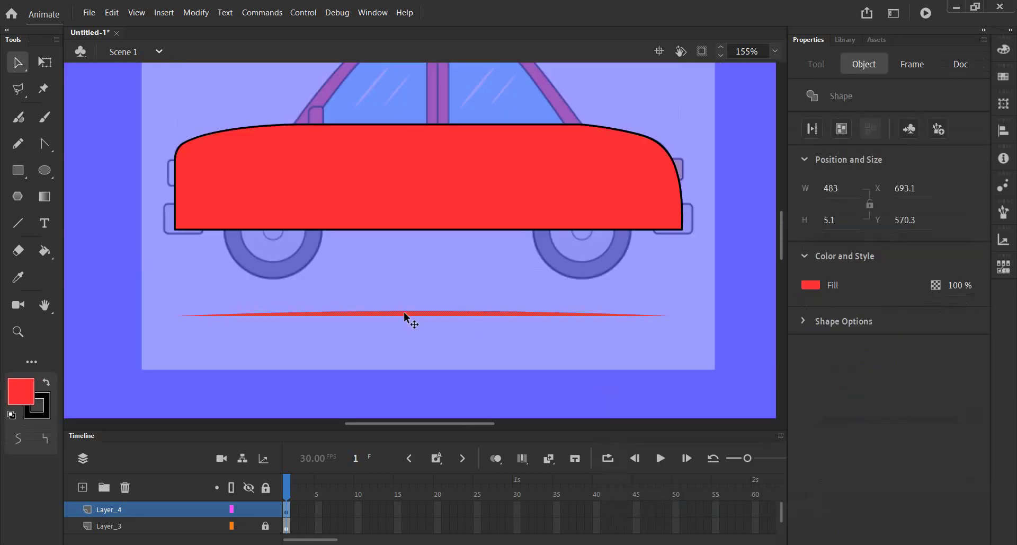
{"action": "left_click", "coordinate": [808, 284]}
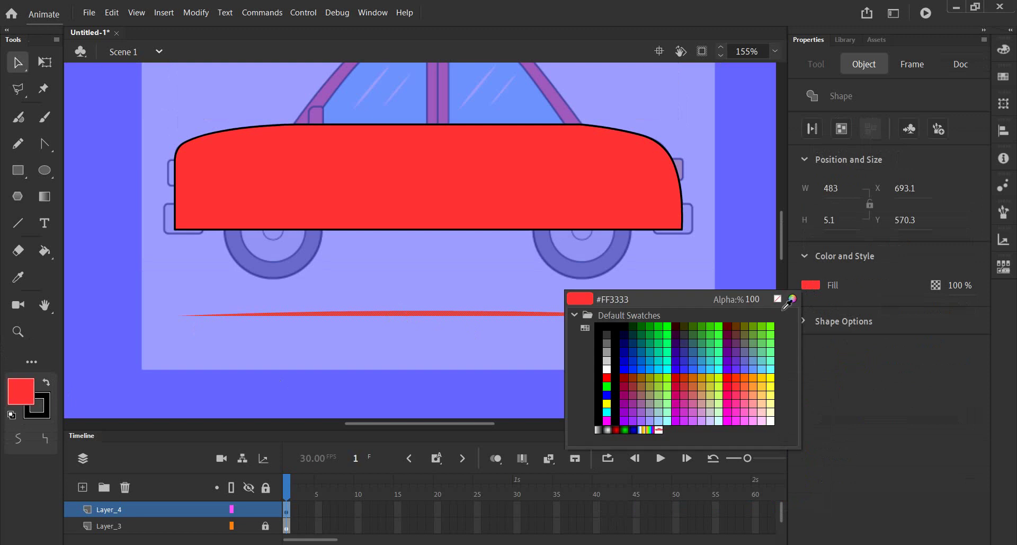
{"action": "left_click", "coordinate": [607, 368]}
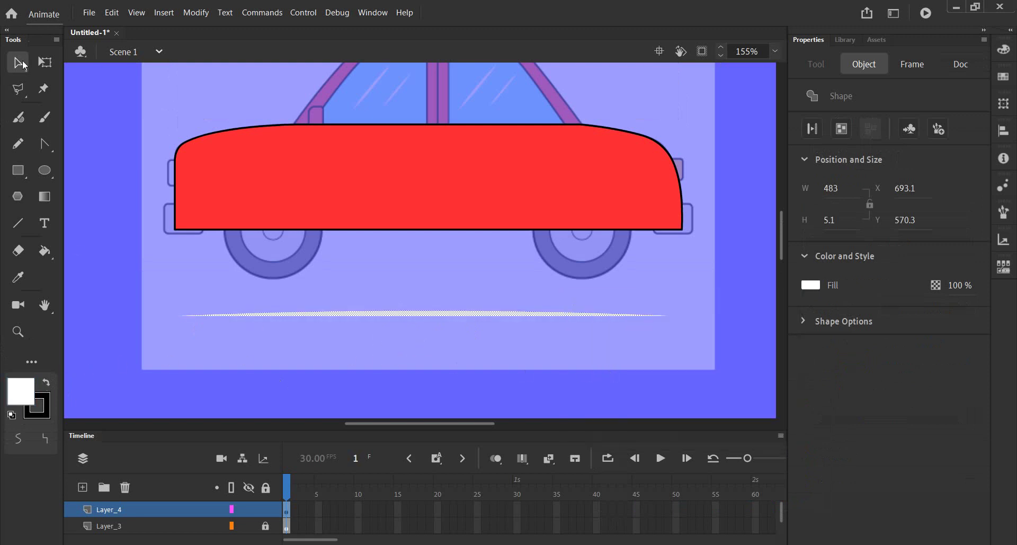
Shorten the white stripe to 379.5 wide, move it onto the red body, and view Layer_4 as outlines.
{"action": "left_click", "coordinate": [45, 62]}
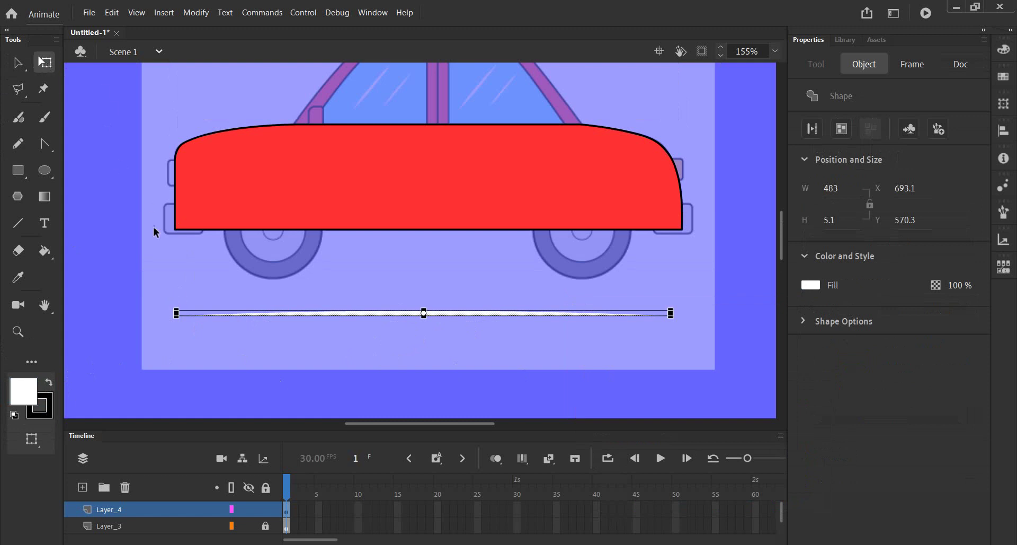
{"action": "left_click_drag", "start_coordinate": [176, 313], "coordinate": [228, 313]}
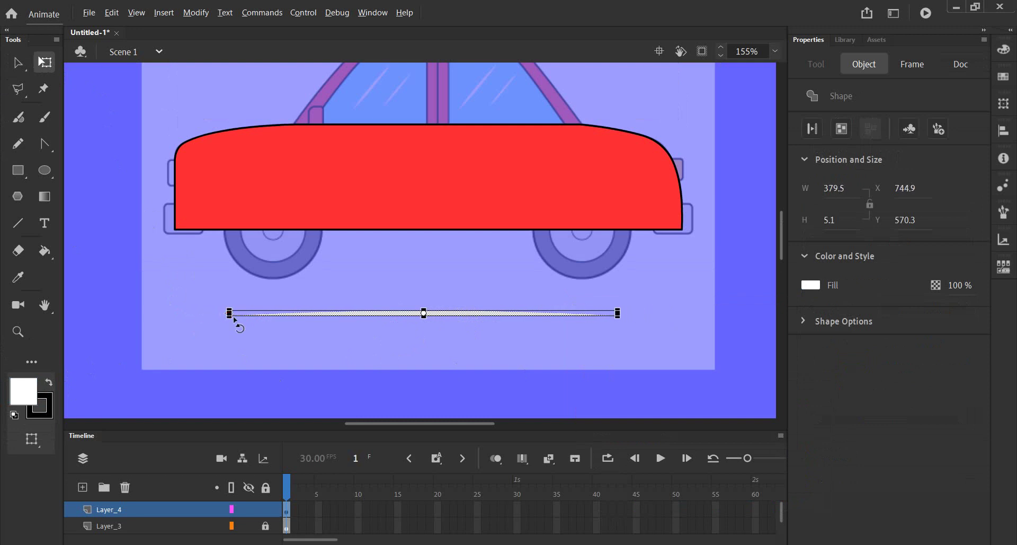
{"action": "key", "text": "v"}
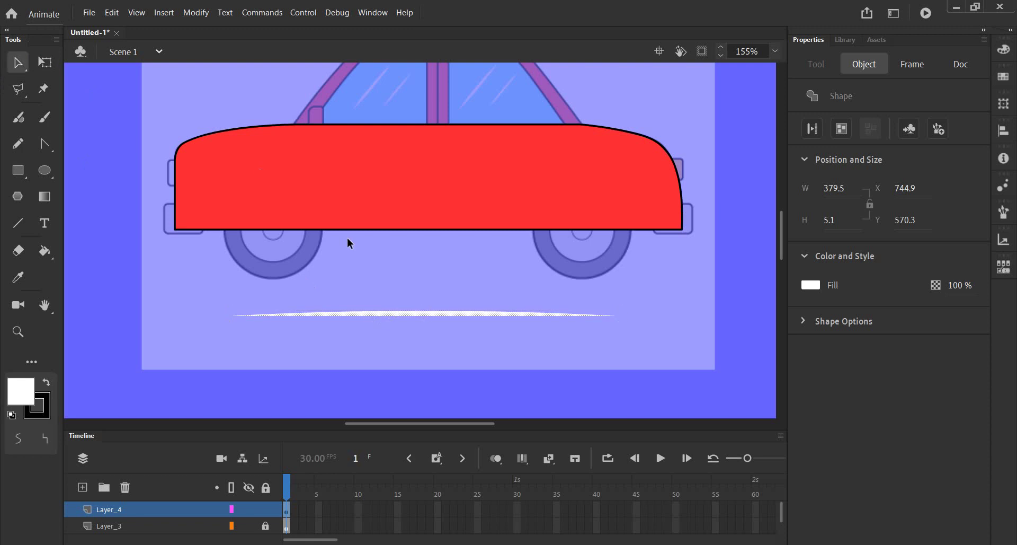
{"action": "left_click_drag", "start_coordinate": [426, 316], "coordinate": [437, 169]}
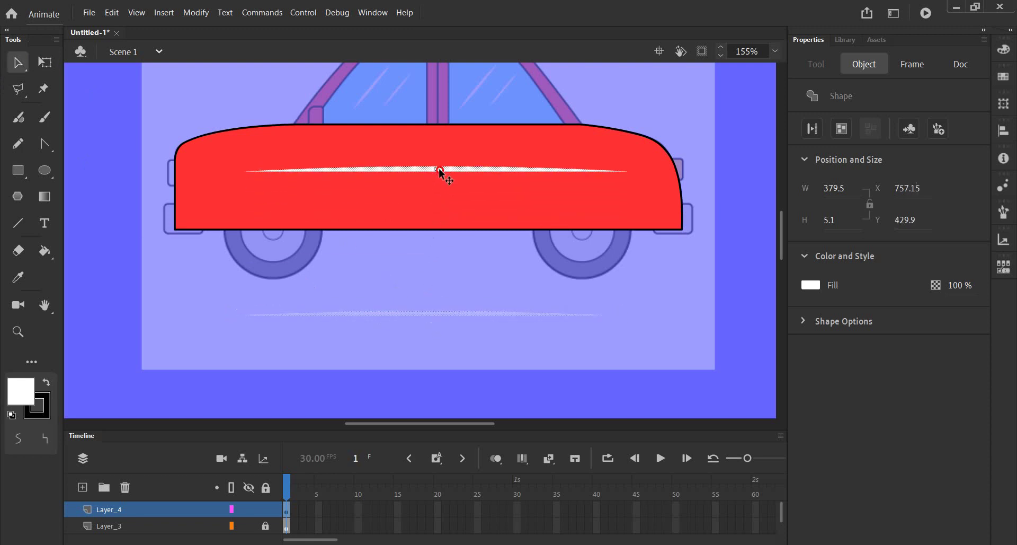
{"action": "left_click", "coordinate": [232, 510]}
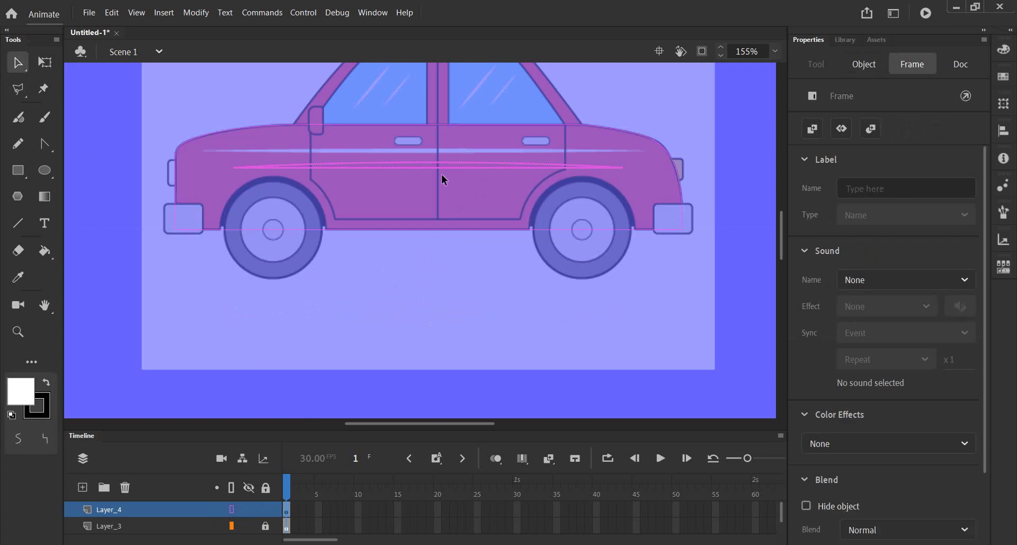
Raise the stripe onto the body line, stretch it left to 434.2 wide, and show Layer_4 filled.
{"action": "scroll", "coordinate": [441, 173], "scroll_direction": "up", "scroll_amount": 1}
{"action": "scroll", "coordinate": [437, 154], "scroll_direction": "up", "scroll_amount": 1}
{"action": "left_click_drag", "start_coordinate": [437, 157], "coordinate": [438, 134]}
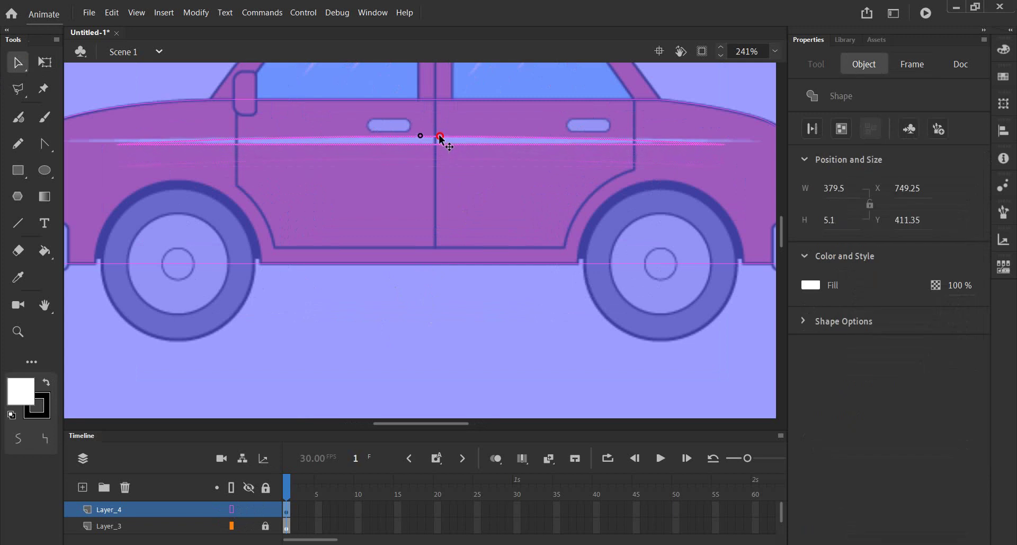
{"action": "left_click", "coordinate": [46, 62]}
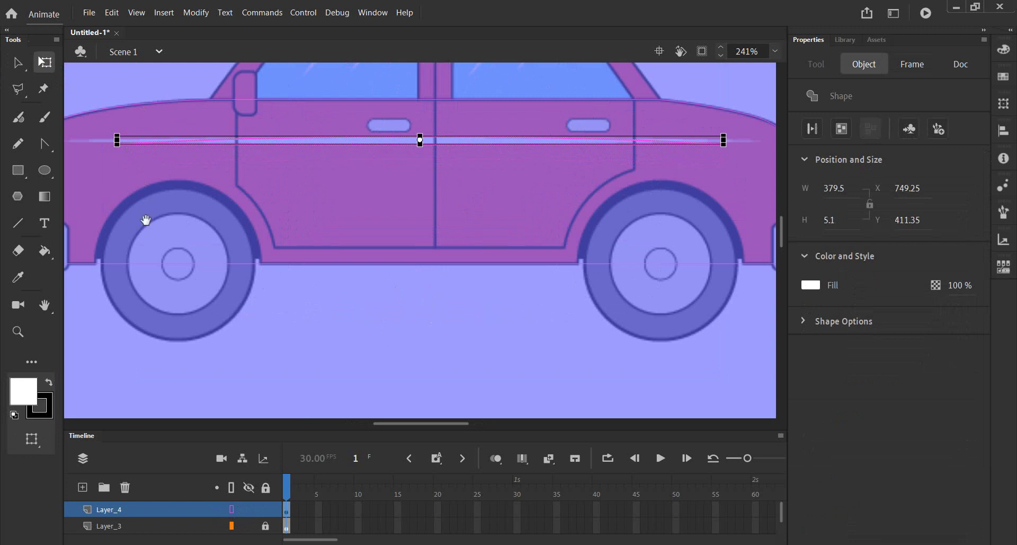
{"action": "left_click_drag", "start_coordinate": [146, 220], "coordinate": [206, 224]}
{"action": "left_click_drag", "start_coordinate": [178, 143], "coordinate": [134, 143]}
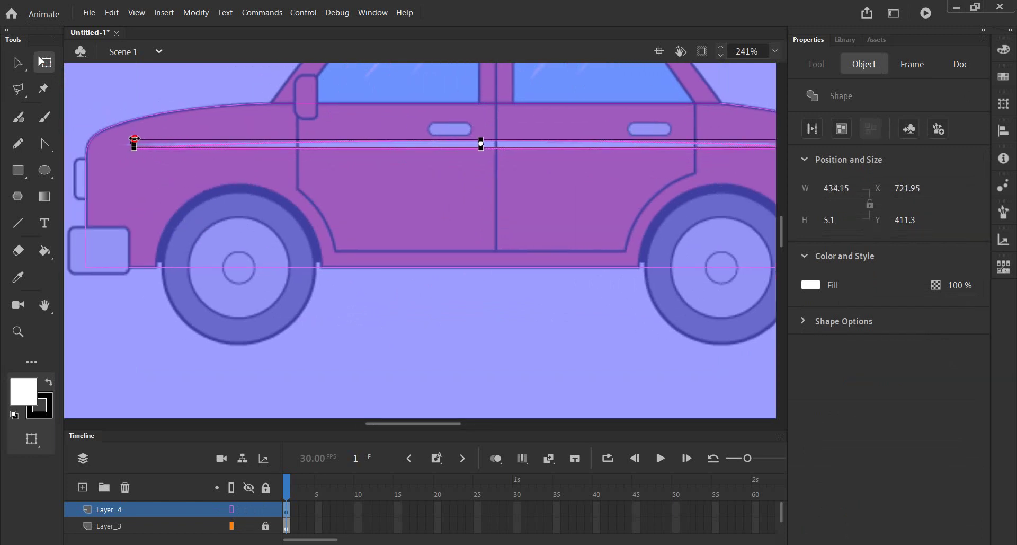
{"action": "left_click_drag", "start_coordinate": [433, 215], "coordinate": [283, 228]}
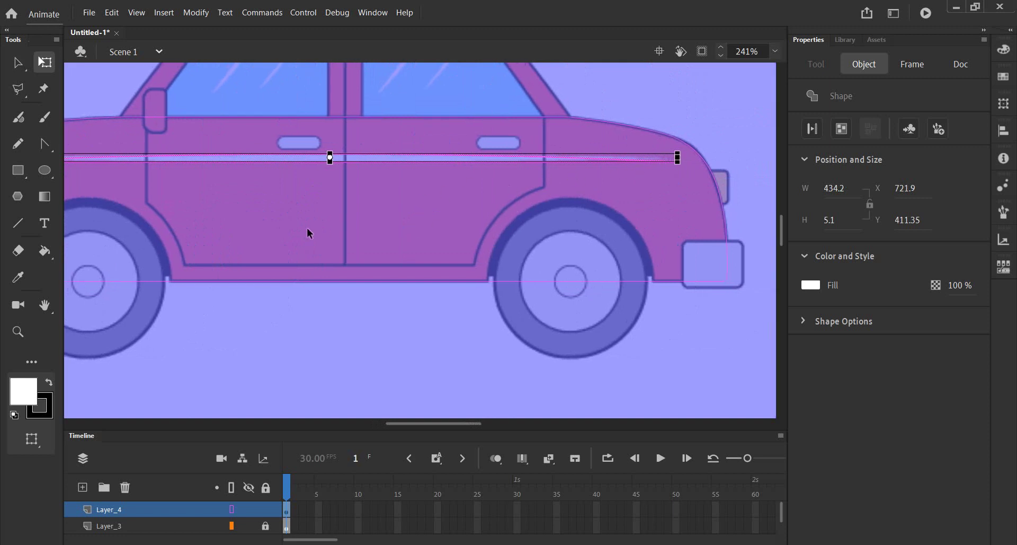
{"action": "scroll", "coordinate": [307, 228], "scroll_direction": "left", "scroll_amount": 2}
{"action": "scroll", "coordinate": [318, 230], "scroll_direction": "left", "scroll_amount": 1}
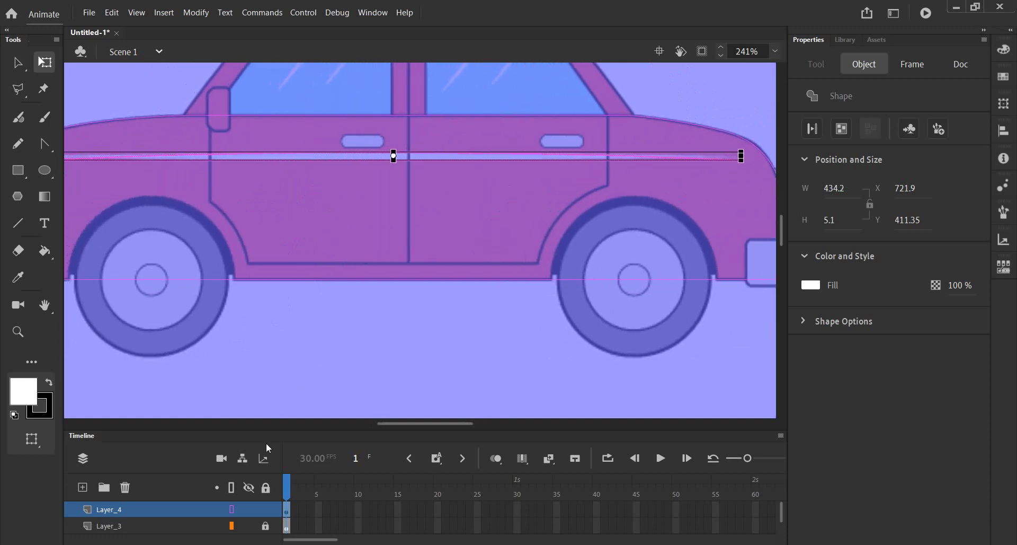
{"action": "left_click", "coordinate": [231, 509]}
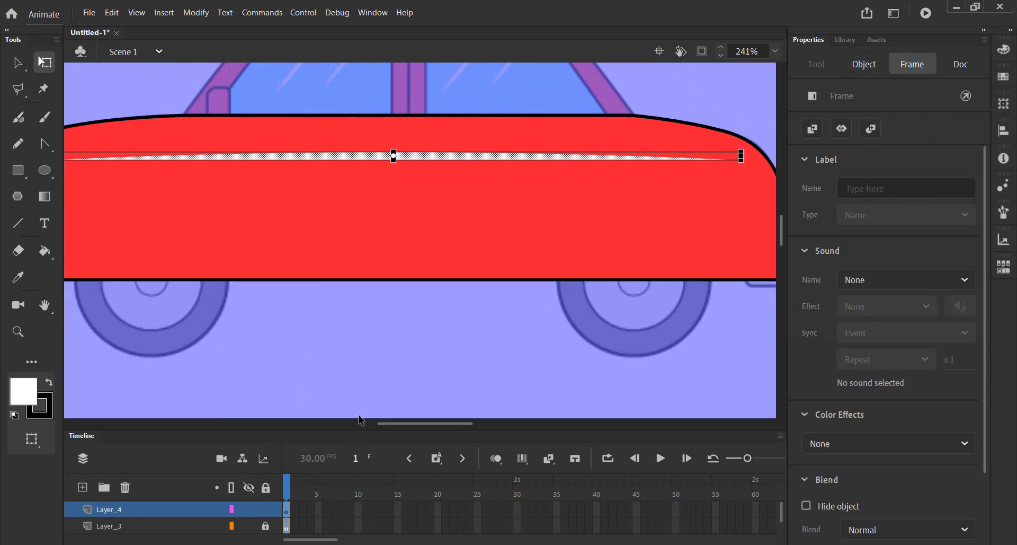
Flatten the white stripe's top edge along the red car body and review the result.
{"action": "left_click", "coordinate": [363, 380]}
{"action": "scroll", "coordinate": [322, 220], "scroll_direction": "up", "scroll_amount": 3}
{"action": "scroll", "coordinate": [322, 221], "scroll_direction": "down", "scroll_amount": 3}
{"action": "key", "text": "alt"}
{"action": "scroll", "coordinate": [417, 179], "scroll_direction": "up", "scroll_amount": 2}
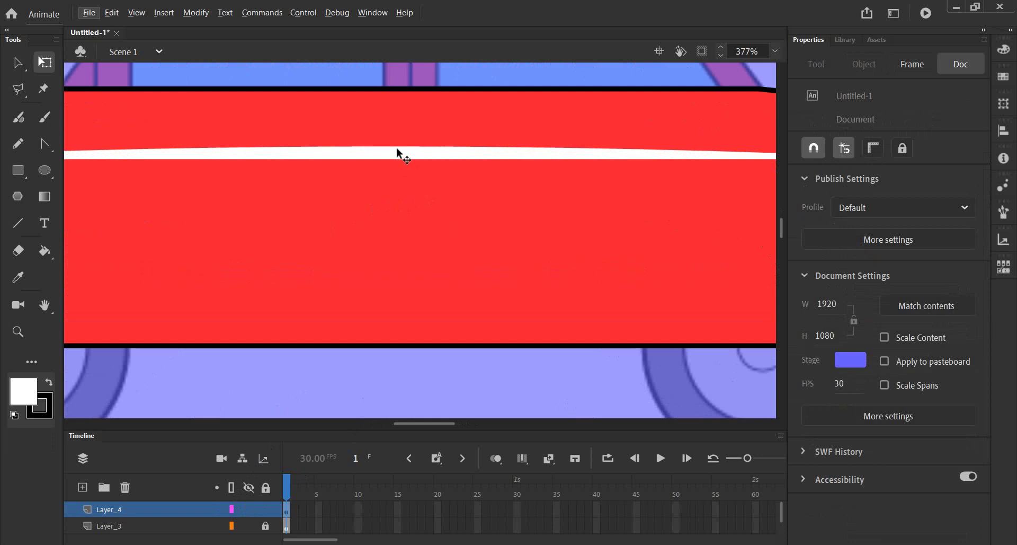
{"action": "scroll", "coordinate": [398, 145], "scroll_direction": "up", "scroll_amount": 3}
{"action": "left_click", "coordinate": [398, 143]}
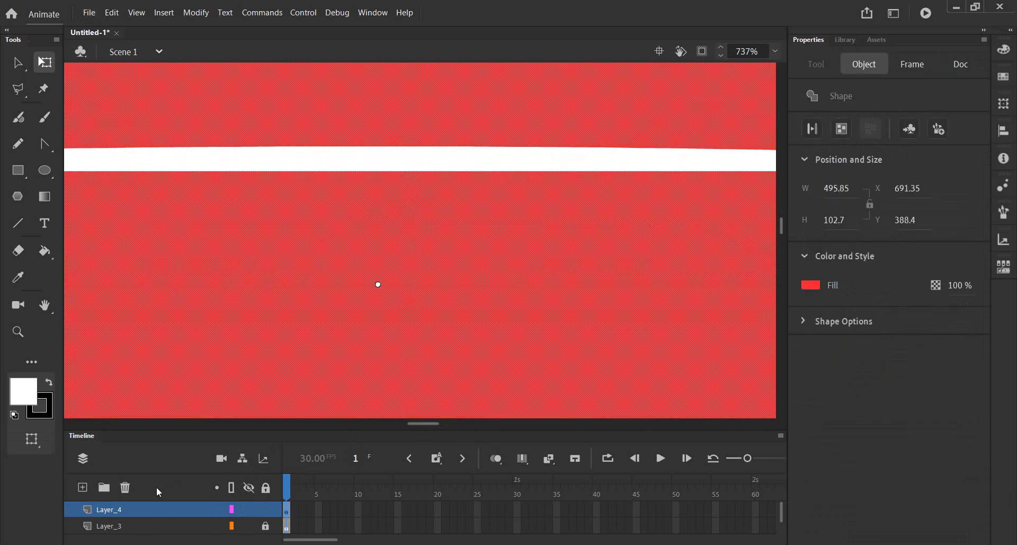
{"action": "left_click", "coordinate": [144, 538]}
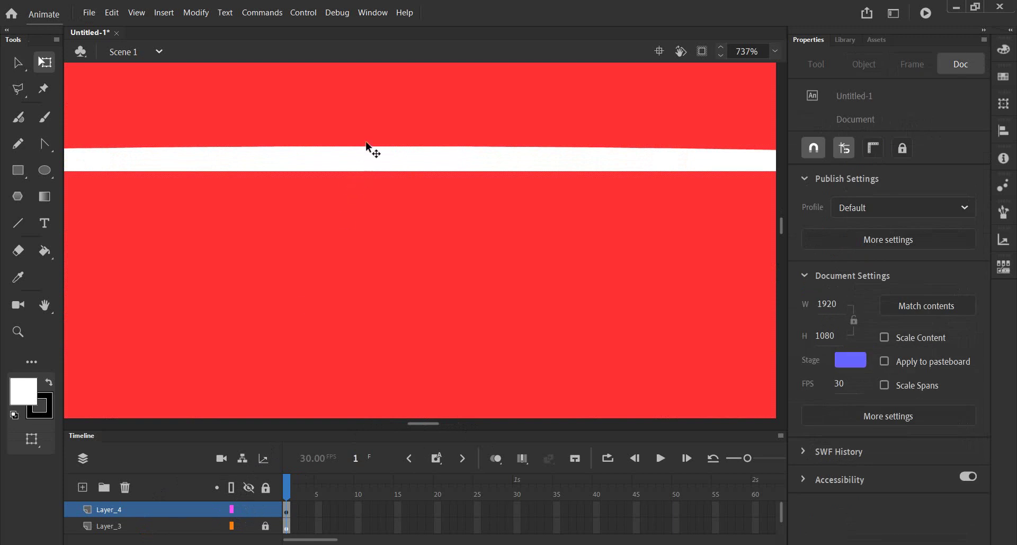
{"action": "left_click_drag", "start_coordinate": [368, 148], "coordinate": [369, 152]}
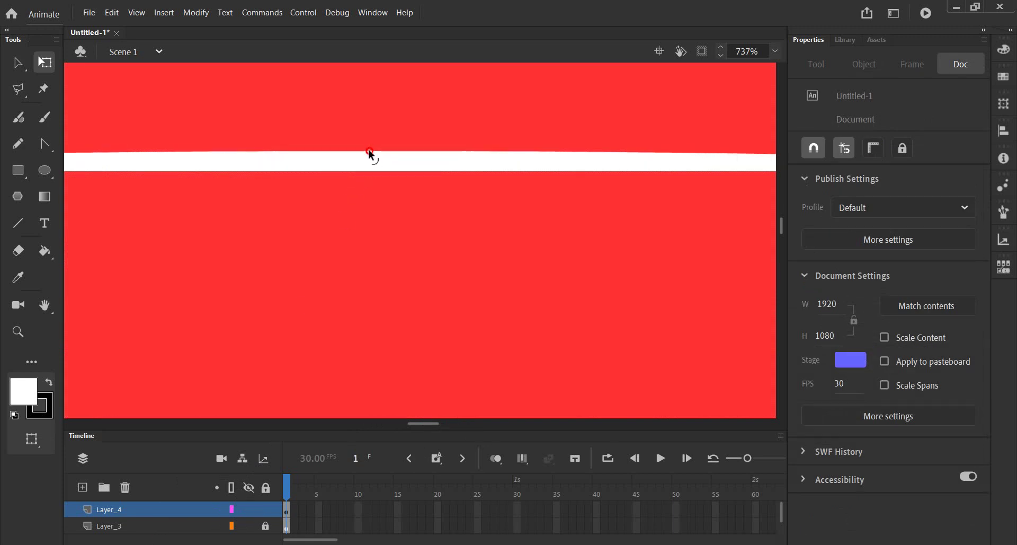
{"action": "scroll", "coordinate": [390, 217], "scroll_direction": "down", "scroll_amount": 2}
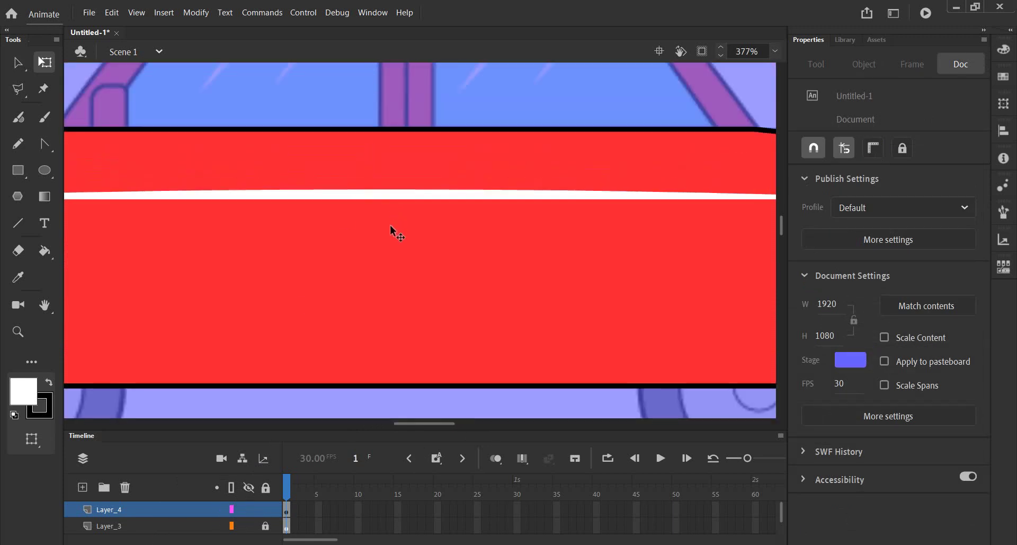
{"action": "scroll", "coordinate": [390, 224], "scroll_direction": "down", "scroll_amount": 2}
{"action": "scroll", "coordinate": [390, 225], "scroll_direction": "down", "scroll_amount": 1}
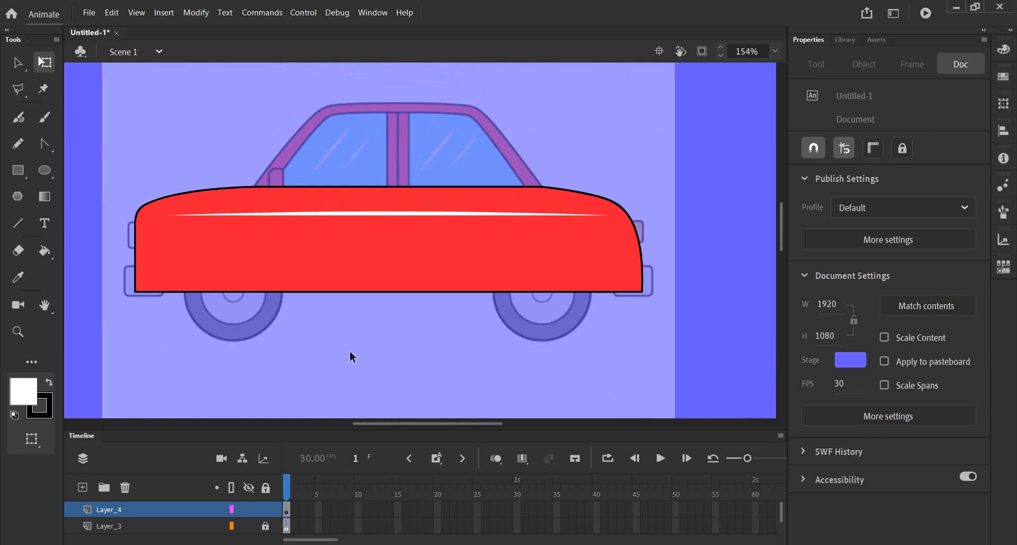
Toggle Layer_4's outline view to compare the traced body with the reference bitmap.
{"action": "mouse_move", "coordinate": [231, 509]}
{"action": "left_click", "coordinate": [231, 509]}
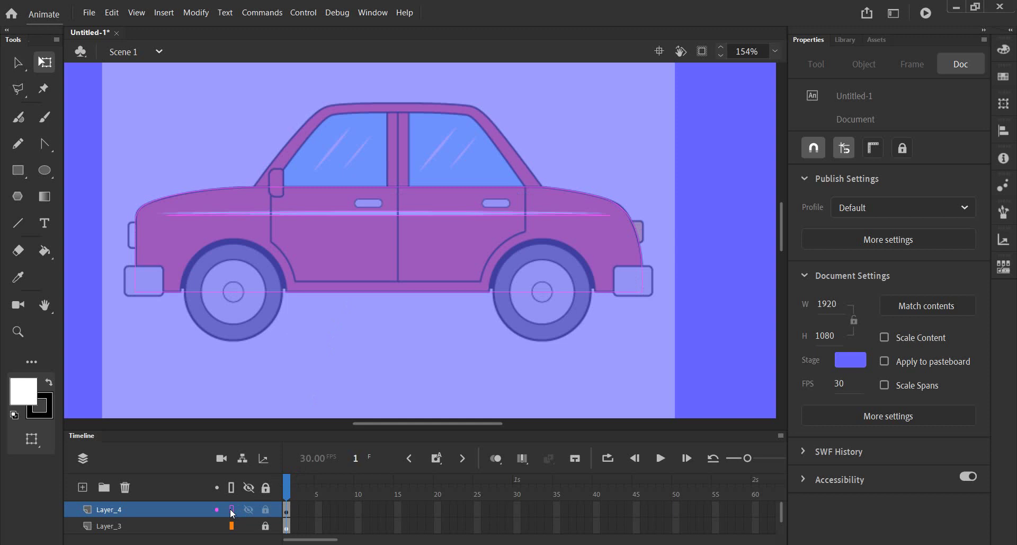
{"action": "left_click", "coordinate": [232, 509]}
{"action": "left_click", "coordinate": [231, 509]}
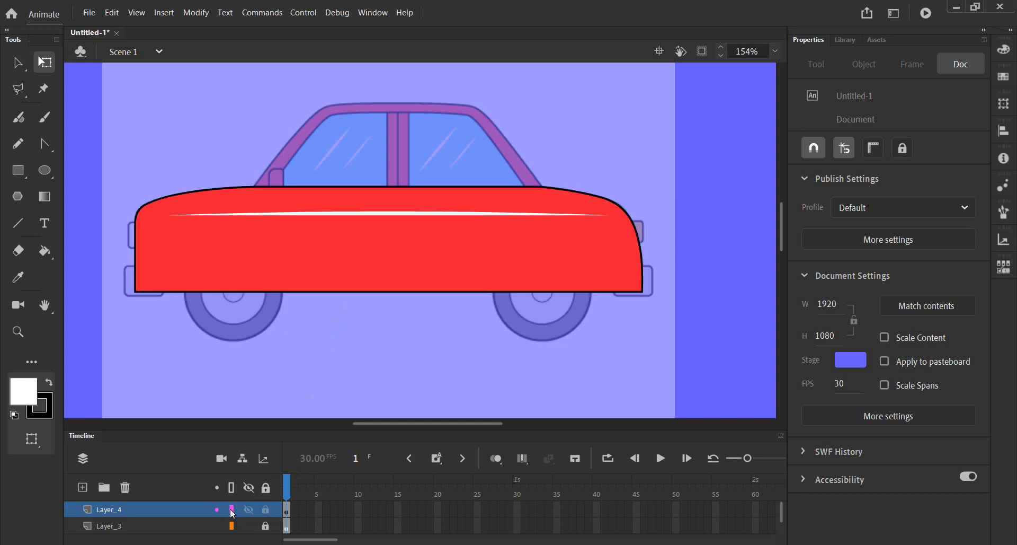
{"action": "scroll", "coordinate": [387, 302], "scroll_direction": "down", "scroll_amount": 2}
{"action": "scroll", "coordinate": [388, 306], "scroll_direction": "down", "scroll_amount": 2}
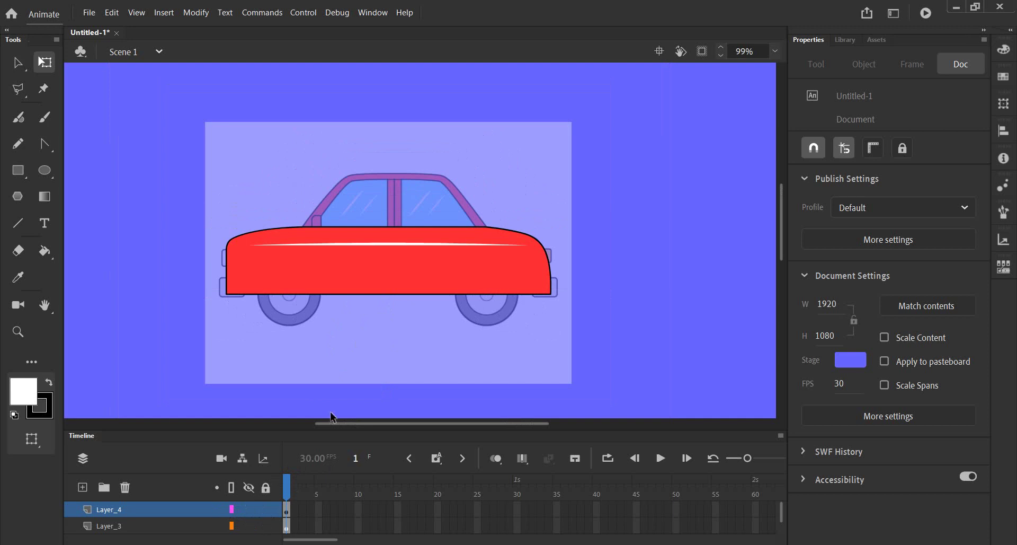
Undo an accidental move of the reference bitmap and lock Layer_3.
{"action": "mouse_move", "coordinate": [341, 370]}
{"action": "left_mouse_down"}
{"action": "mouse_move", "coordinate": [515, 353]}
{"action": "mouse_move", "coordinate": [684, 364]}
{"action": "left_mouse_up"}
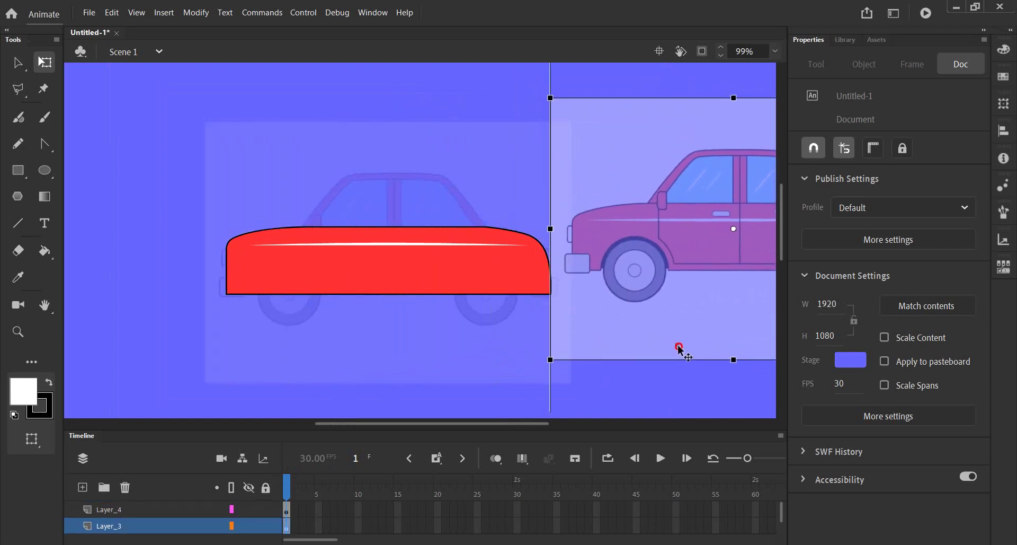
{"action": "scroll", "coordinate": [268, 367], "scroll_direction": "right", "scroll_amount": 2}
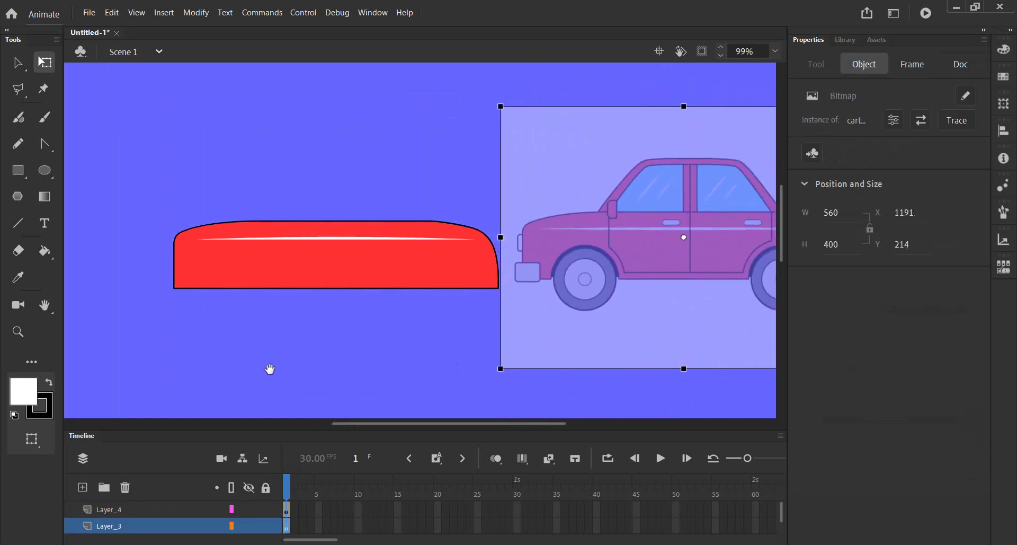
{"action": "scroll", "coordinate": [182, 367], "scroll_direction": "right", "scroll_amount": 3}
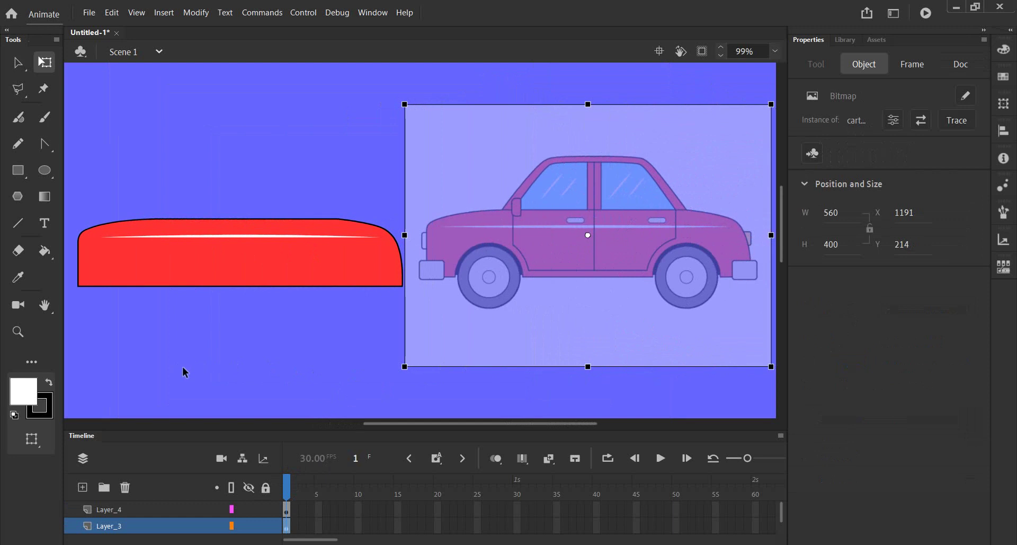
{"action": "key", "text": "ctrl+z"}
{"action": "mouse_move", "coordinate": [178, 364]}
{"action": "left_mouse_down"}
{"action": "mouse_move", "coordinate": [357, 354]}
{"action": "mouse_move", "coordinate": [339, 354]}
{"action": "left_mouse_up"}
{"action": "left_click", "coordinate": [266, 526]}
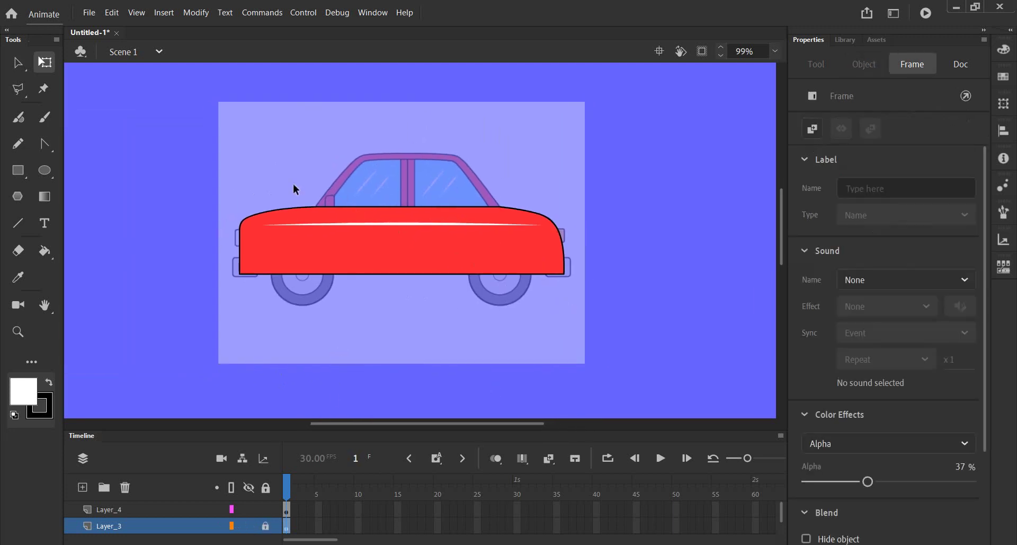
{"action": "left_click", "coordinate": [132, 179]}
{"action": "scroll", "coordinate": [407, 239], "scroll_direction": "up", "scroll_amount": 1}
{"action": "scroll", "coordinate": [402, 218], "scroll_direction": "up", "scroll_amount": 1}
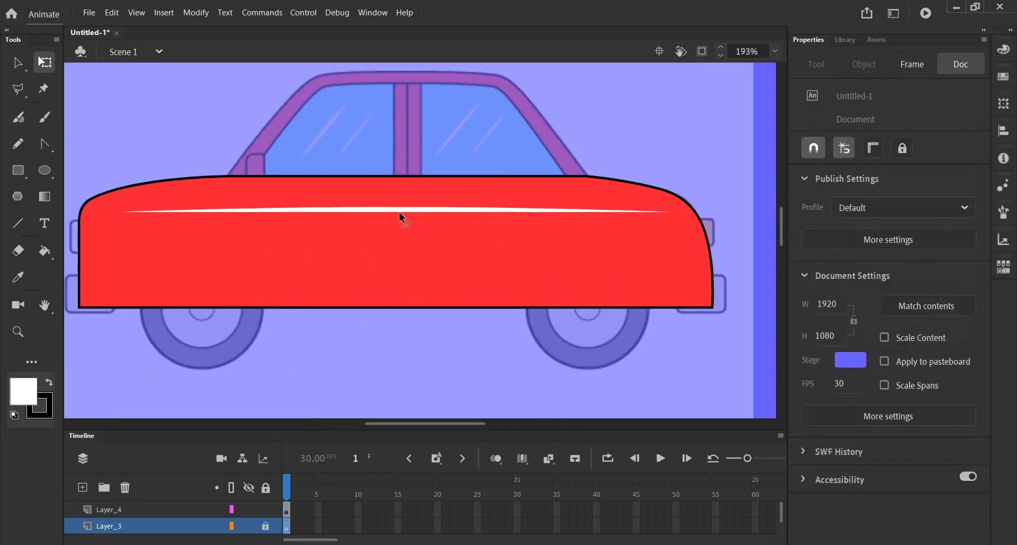
{"action": "scroll", "coordinate": [405, 239], "scroll_direction": "up", "scroll_amount": 1}
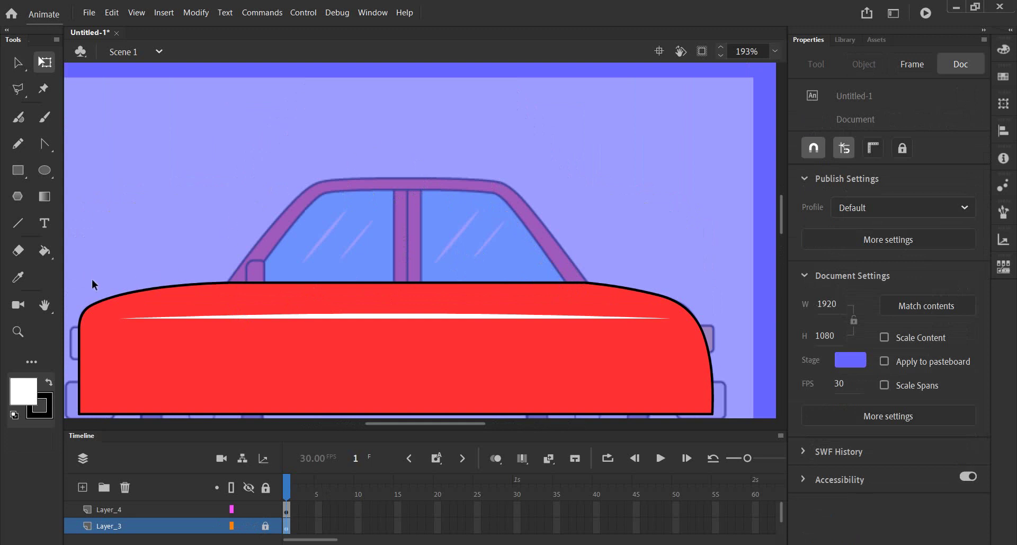
Draw a white, black-outlined rectangle over the car's windows on Layer_4.
{"action": "left_click", "coordinate": [18, 170]}
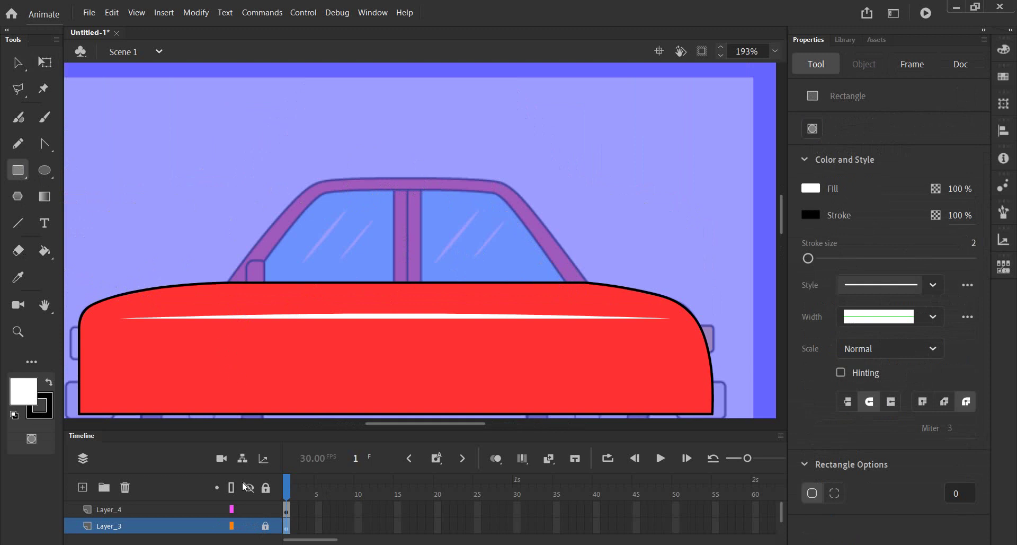
{"action": "left_click", "coordinate": [158, 510]}
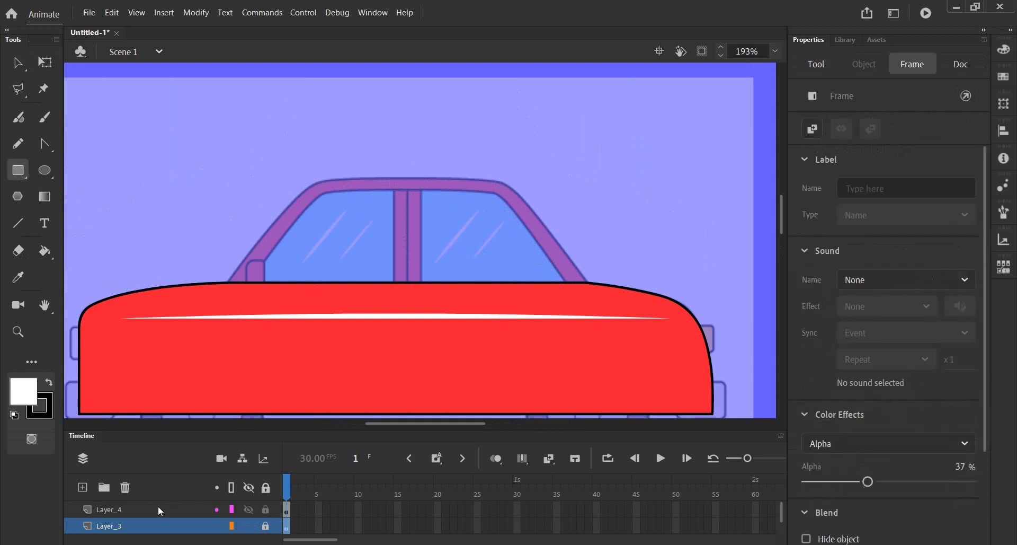
{"action": "left_click", "coordinate": [169, 170]}
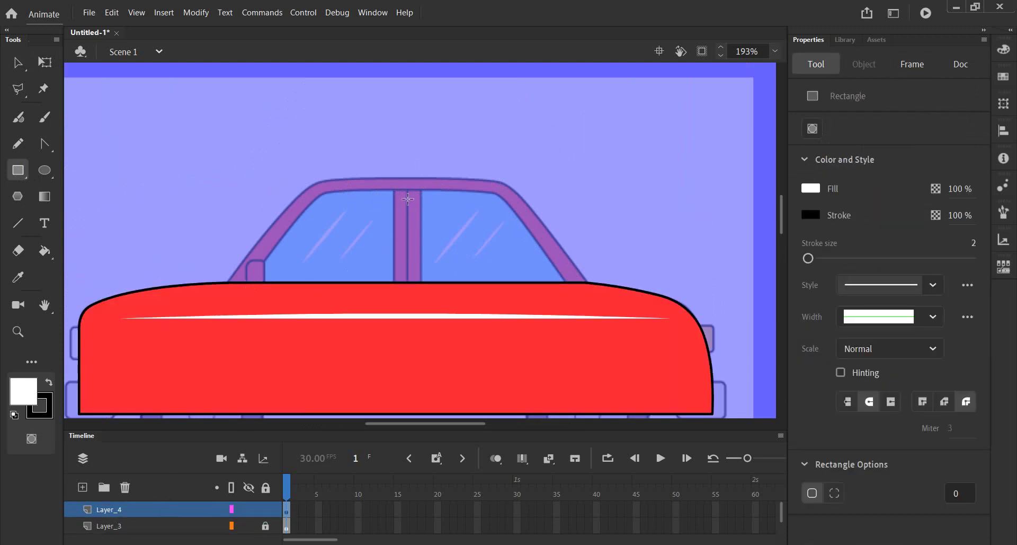
{"action": "left_click_drag", "start_coordinate": [472, 190], "coordinate": [312, 281]}
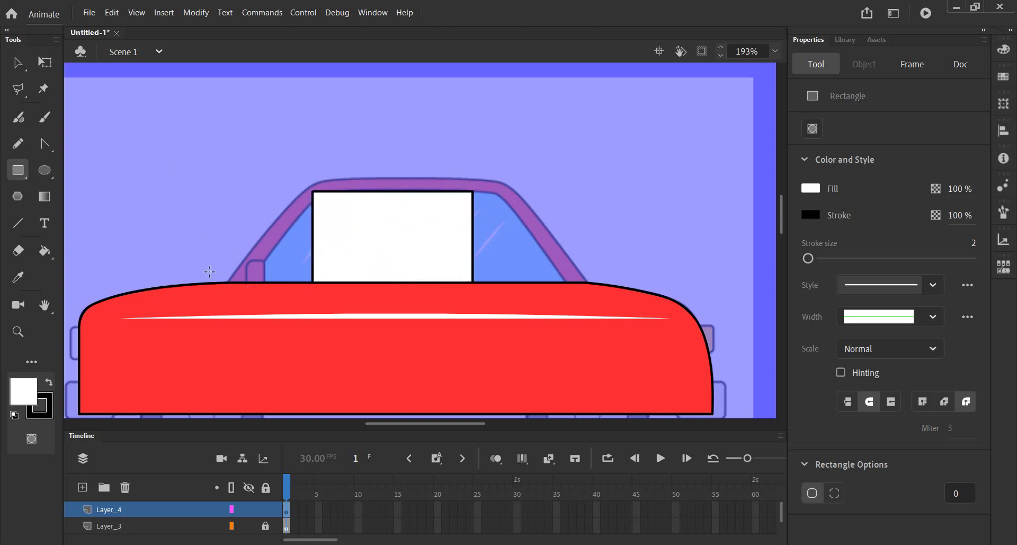
{"action": "left_click", "coordinate": [24, 282]}
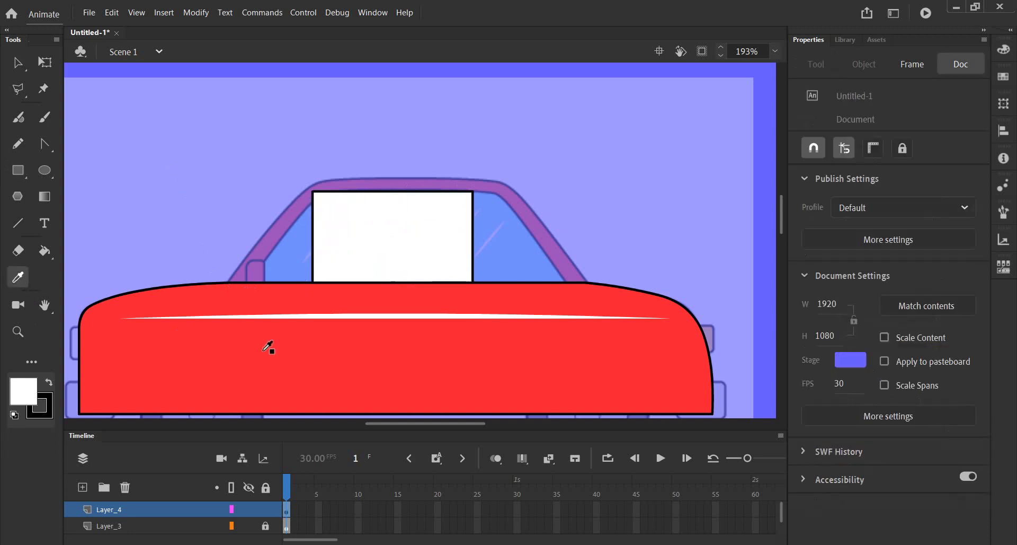
Fill the cabin rectangle with red sampled from the car body.
{"action": "left_click", "coordinate": [259, 349]}
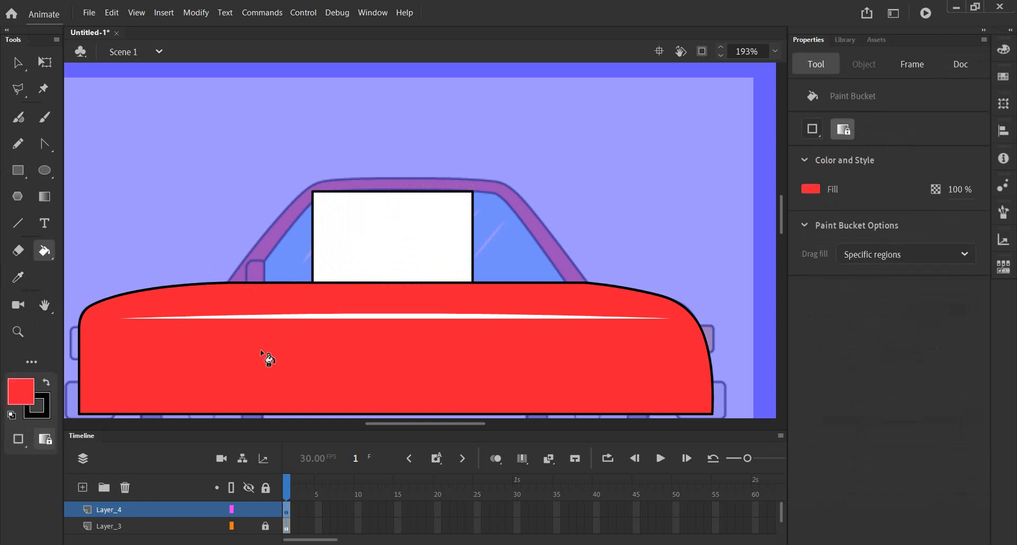
{"action": "left_click", "coordinate": [356, 241]}
{"action": "left_click", "coordinate": [18, 63]}
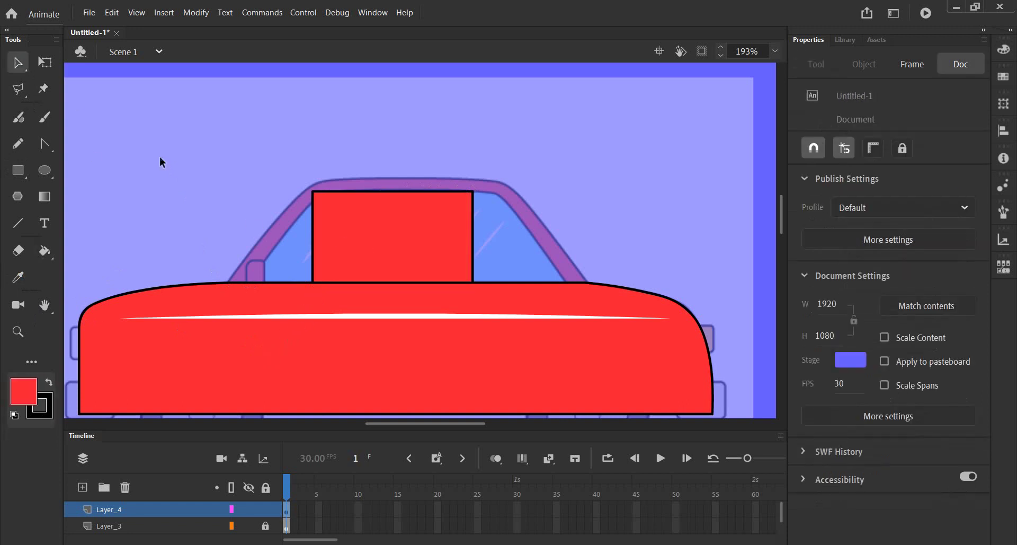
{"action": "scroll", "coordinate": [380, 247], "scroll_direction": "up", "scroll_amount": 2, "text": "ctrl"}
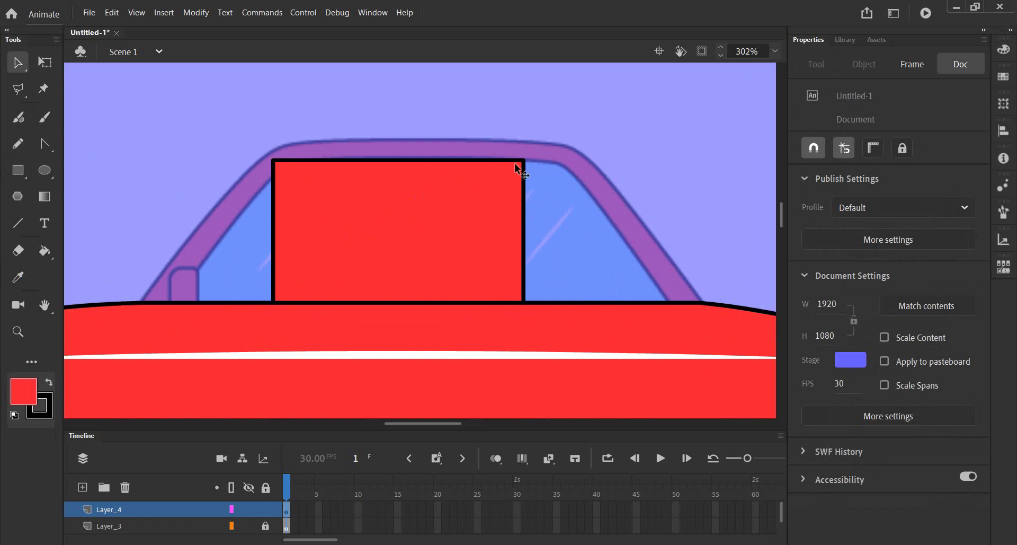
Drag the cabin's corners into a trapezoid following the window pillars.
{"action": "left_click_drag", "start_coordinate": [524, 301], "coordinate": [667, 301]}
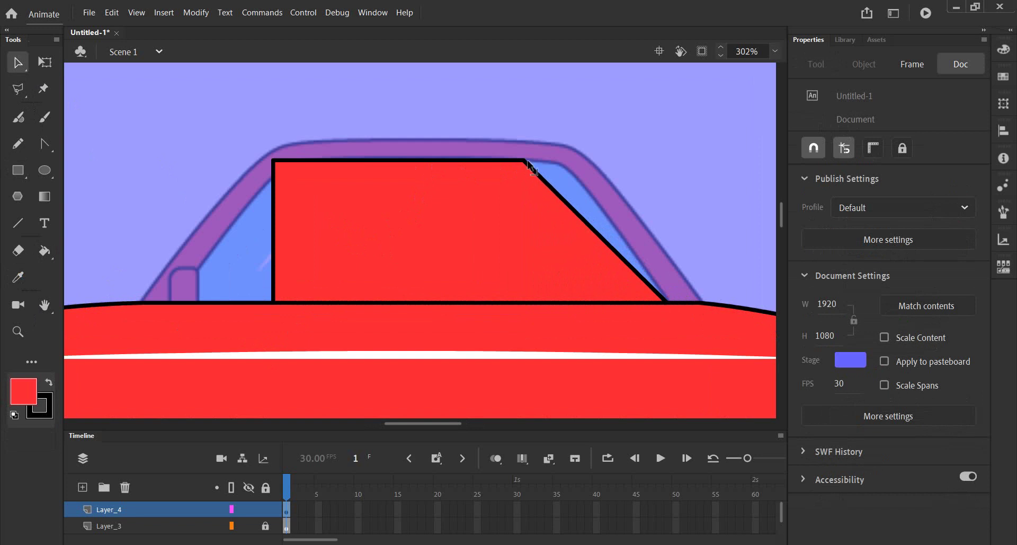
{"action": "left_click_drag", "start_coordinate": [523, 160], "coordinate": [538, 160]}
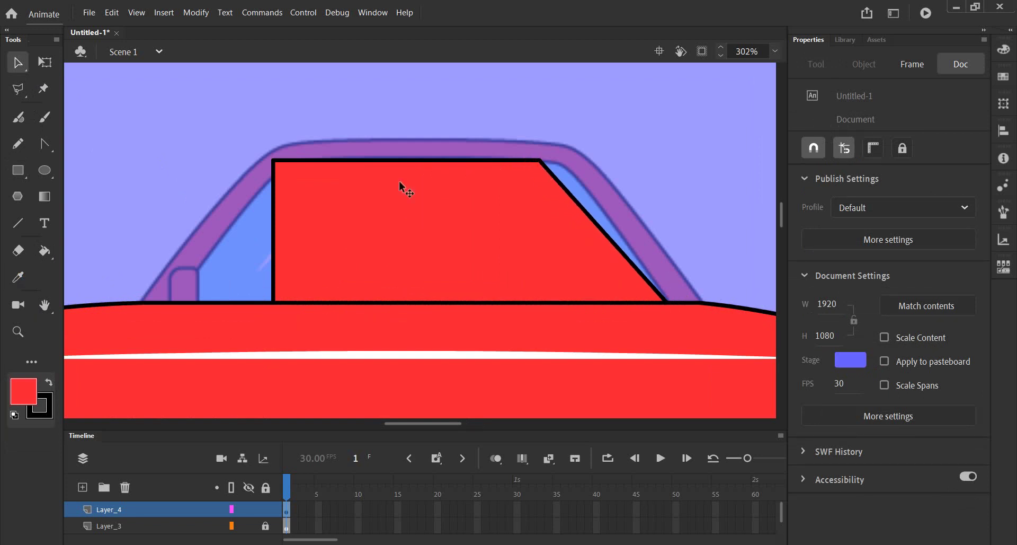
{"action": "left_click_drag", "start_coordinate": [274, 301], "coordinate": [164, 301]}
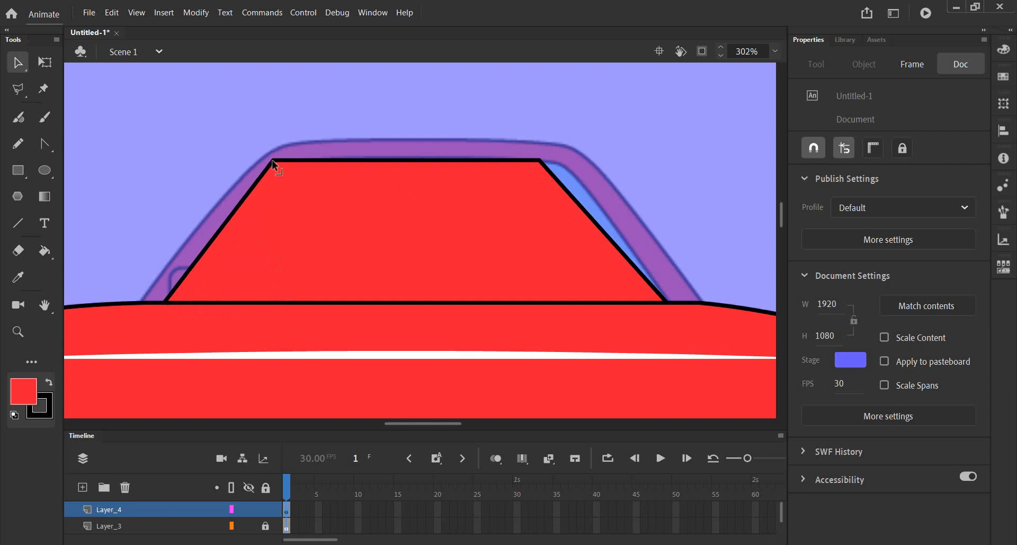
{"action": "left_click_drag", "start_coordinate": [273, 161], "coordinate": [313, 163]}
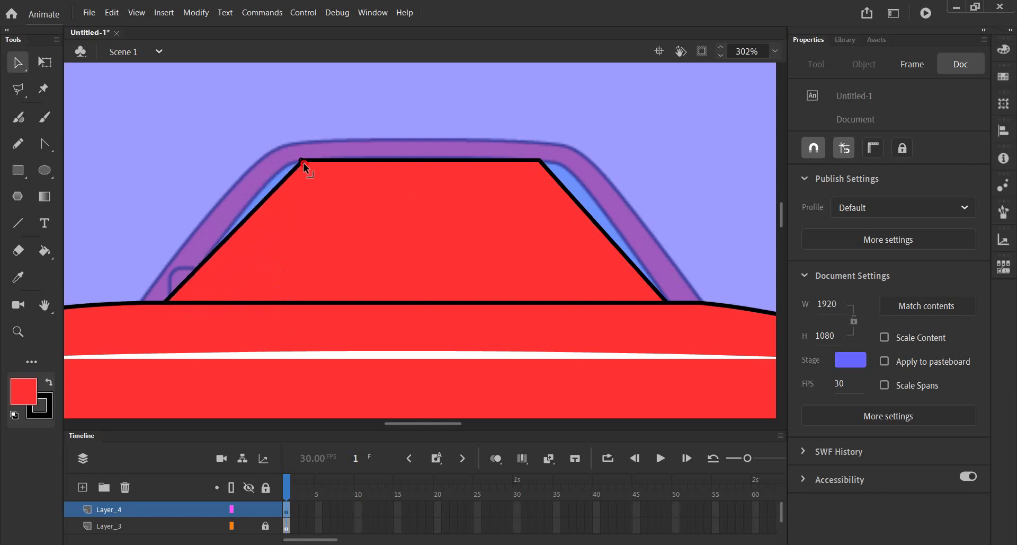
Bend the cabin's left slanted edge into a rounded top-left corner.
{"action": "scroll", "coordinate": [307, 189], "scroll_direction": "up", "scroll_amount": 2}
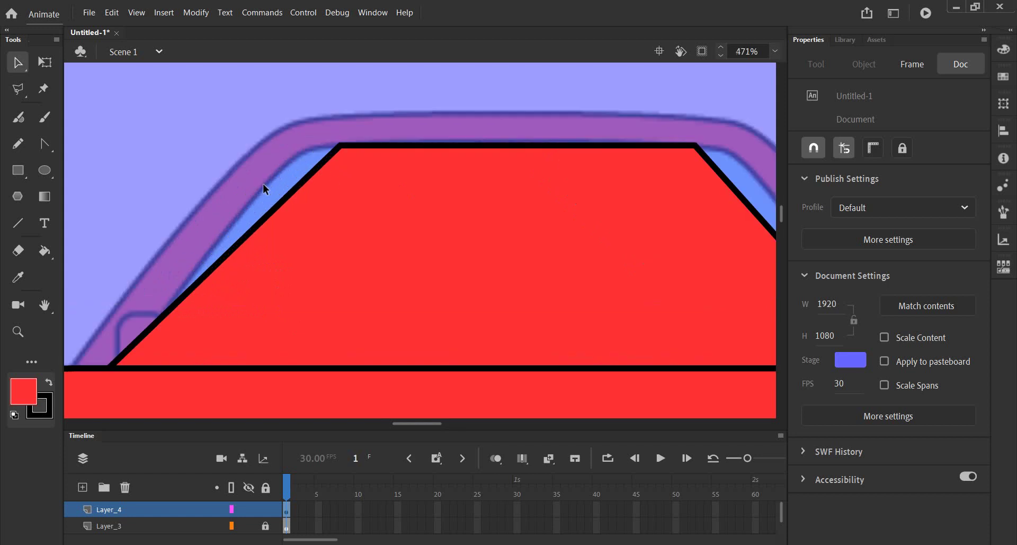
{"action": "scroll", "coordinate": [266, 191], "scroll_direction": "up", "scroll_amount": 2}
{"action": "left_click_drag", "start_coordinate": [291, 205], "coordinate": [267, 187]}
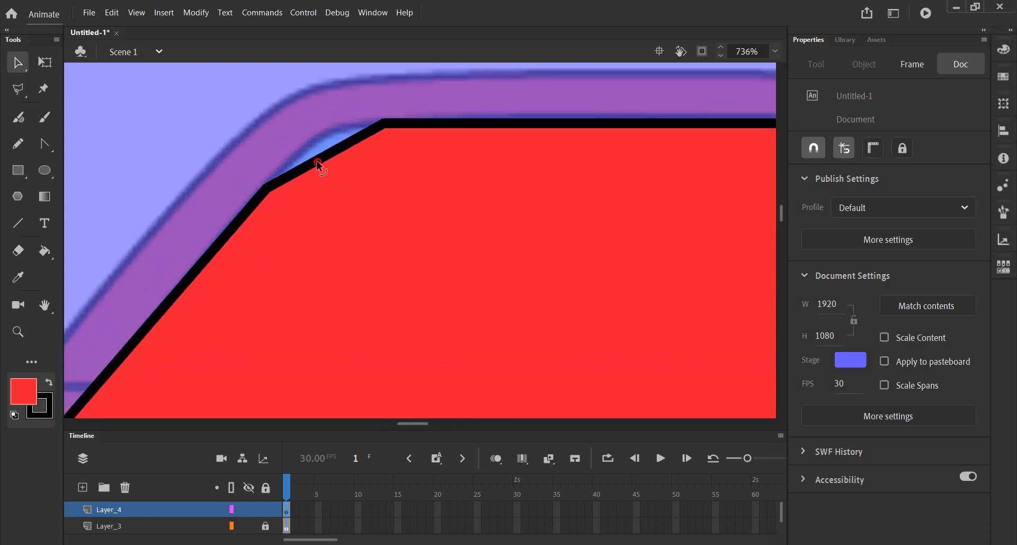
{"action": "left_click_drag", "start_coordinate": [316, 160], "coordinate": [308, 148]}
{"action": "mouse_move", "coordinate": [385, 123]}
{"action": "left_mouse_down"}
{"action": "mouse_move", "coordinate": [362, 122]}
{"action": "mouse_move", "coordinate": [375, 127]}
{"action": "left_mouse_up"}
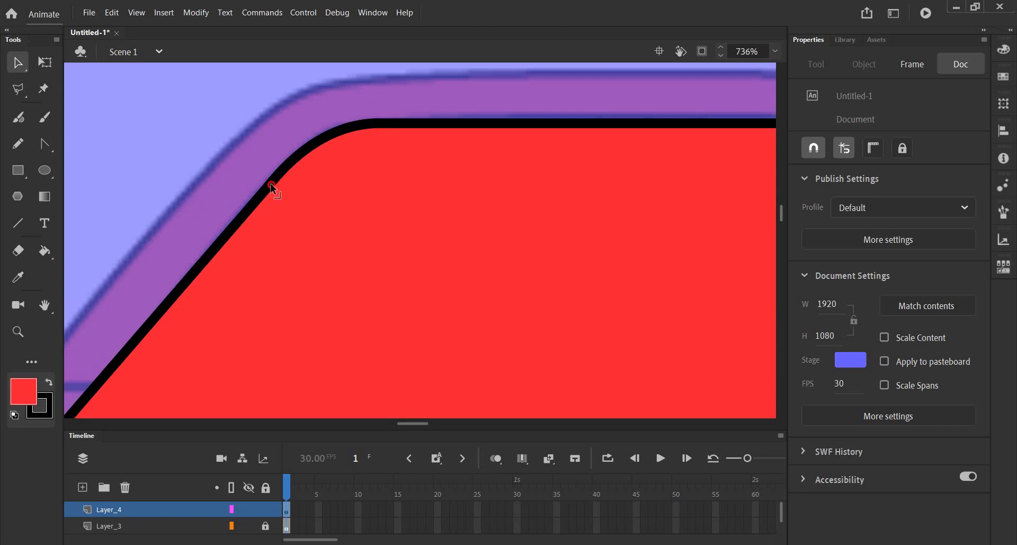
{"action": "left_click_drag", "start_coordinate": [266, 186], "coordinate": [265, 184]}
Bend the cabin's right edge to the window frame and move its lower diagonal corner right.
{"action": "scroll", "coordinate": [307, 203], "scroll_direction": "down", "scroll_amount": 3}
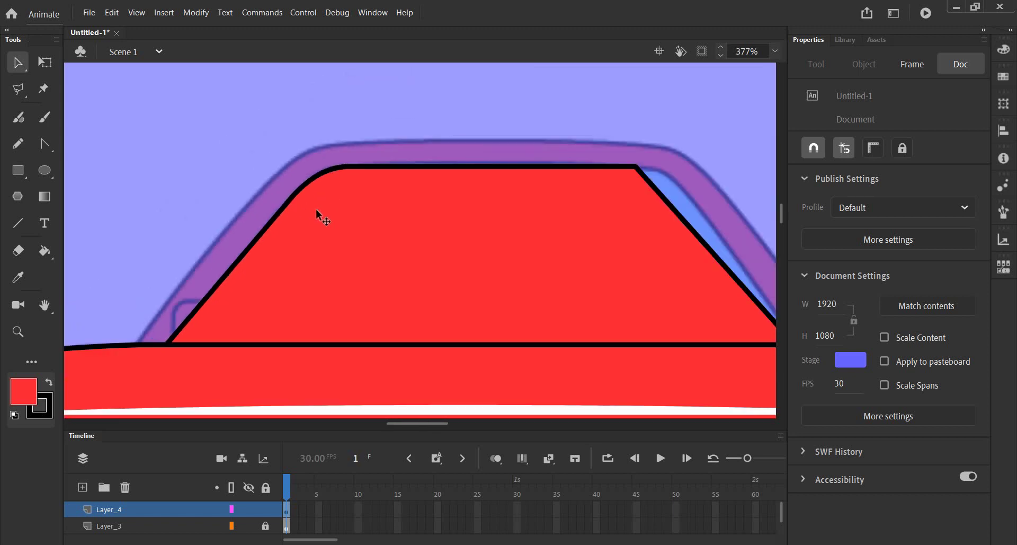
{"action": "left_click_drag", "start_coordinate": [638, 258], "coordinate": [489, 273]}
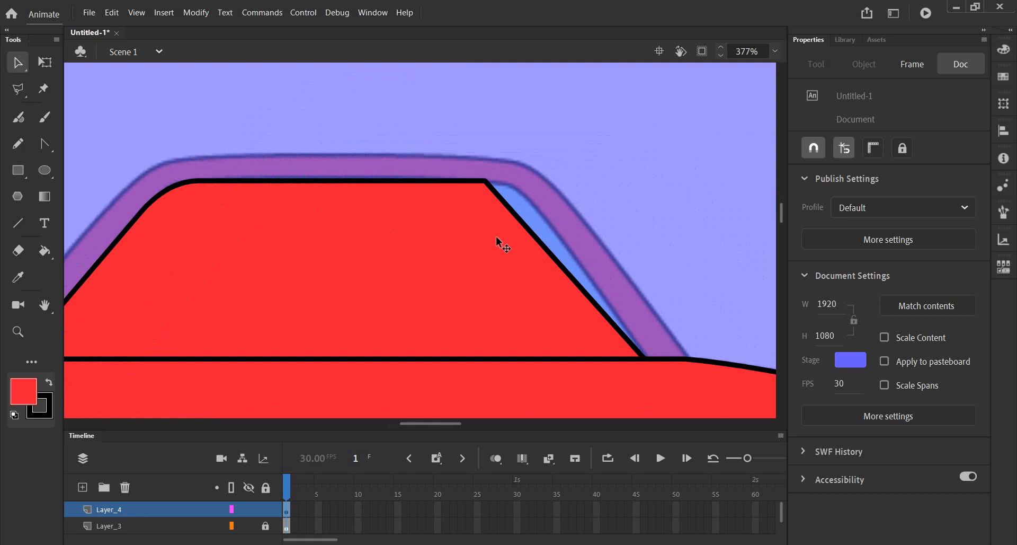
{"action": "scroll", "coordinate": [496, 236], "scroll_direction": "up", "scroll_amount": 3}
{"action": "left_click_drag", "start_coordinate": [530, 202], "coordinate": [574, 186]}
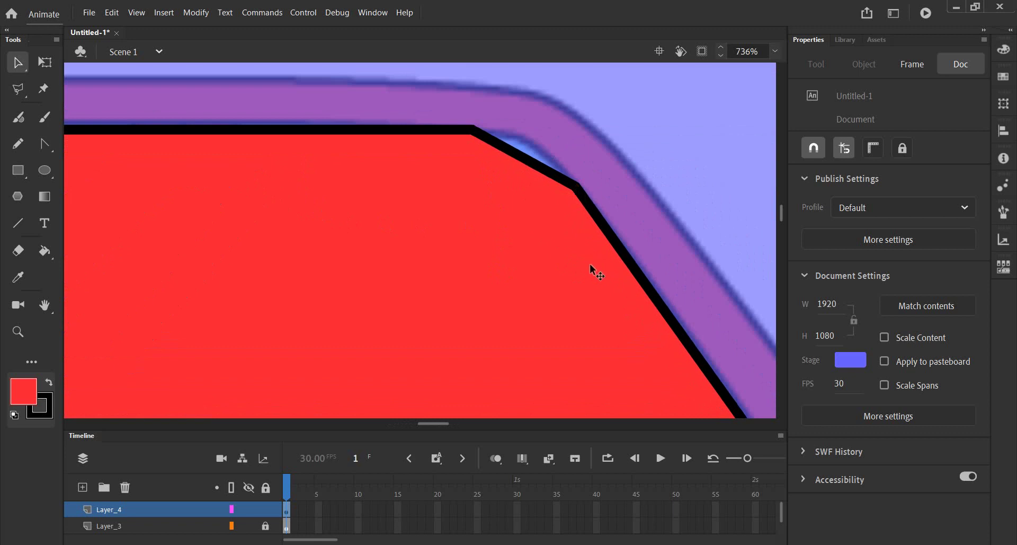
{"action": "scroll", "coordinate": [596, 272], "scroll_direction": "down", "scroll_amount": 3}
{"action": "scroll", "coordinate": [688, 374], "scroll_direction": "up", "scroll_amount": 3}
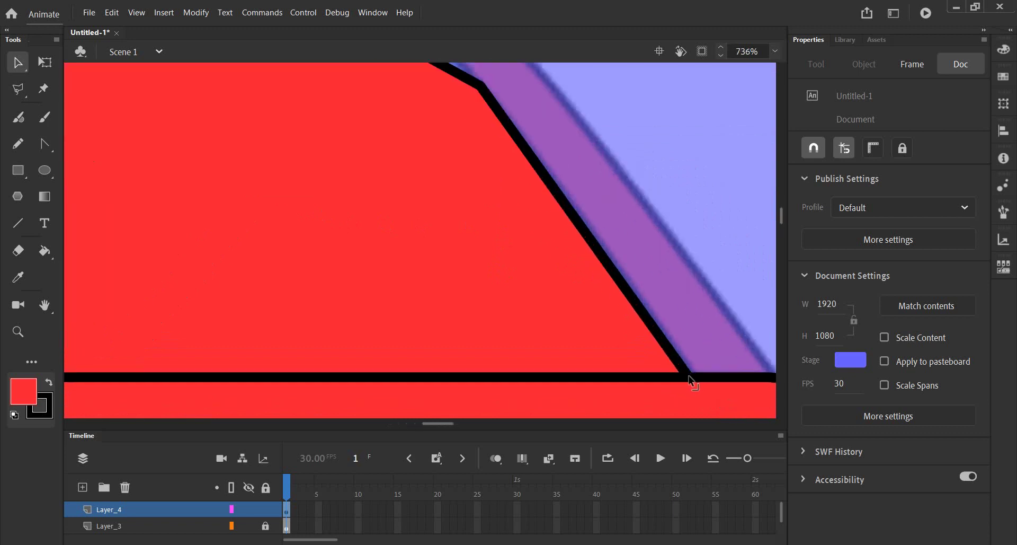
{"action": "left_click_drag", "start_coordinate": [689, 375], "coordinate": [694, 378]}
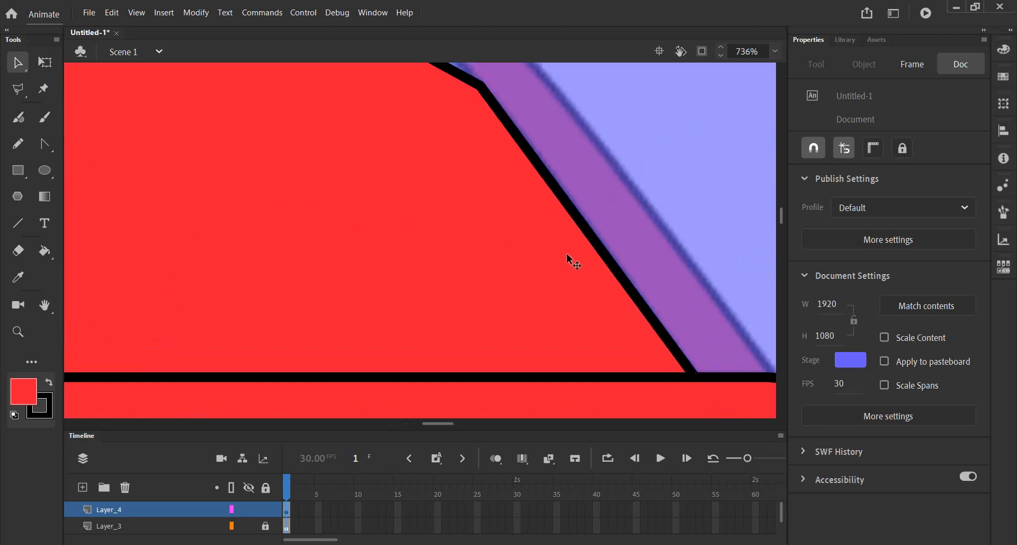
Round the cabin's angled upper corner into a smooth curve.
{"action": "scroll", "coordinate": [568, 262], "scroll_direction": "up", "scroll_amount": 3}
{"action": "left_click_drag", "start_coordinate": [401, 148], "coordinate": [419, 136]}
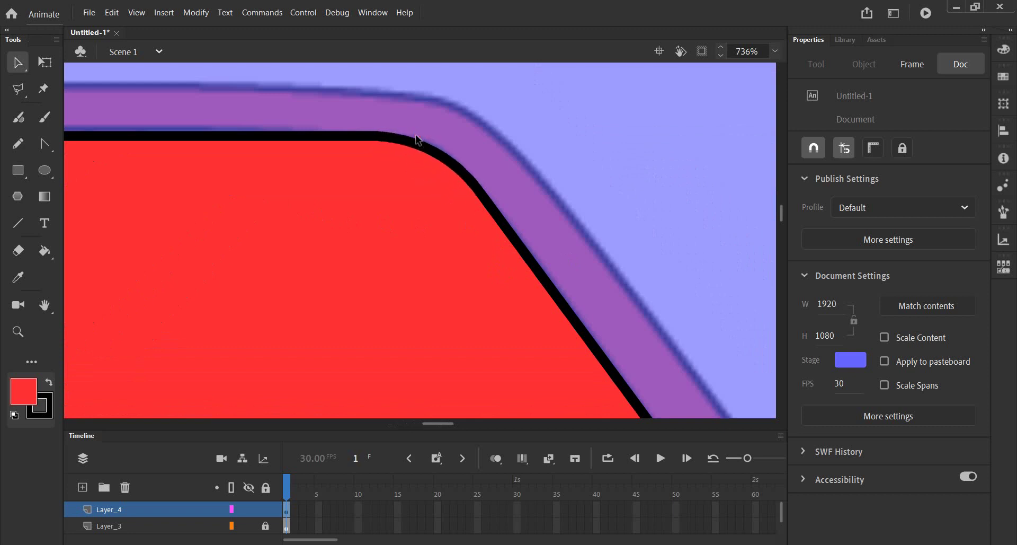
{"action": "left_click_drag", "start_coordinate": [400, 138], "coordinate": [389, 135]}
{"action": "mouse_move", "coordinate": [389, 137]}
{"action": "left_mouse_down"}
{"action": "mouse_move", "coordinate": [405, 142]}
{"action": "mouse_move", "coordinate": [372, 136]}
{"action": "mouse_move", "coordinate": [407, 142]}
{"action": "left_mouse_up"}
{"action": "left_click_drag", "start_coordinate": [381, 139], "coordinate": [379, 141]}
{"action": "scroll", "coordinate": [409, 234], "scroll_direction": "down", "scroll_amount": 2}
Adjust the cabin's upper corner curve and shift the diagonal's lower end right along the base.
{"action": "scroll", "coordinate": [409, 246], "scroll_direction": "down", "scroll_amount": 2}
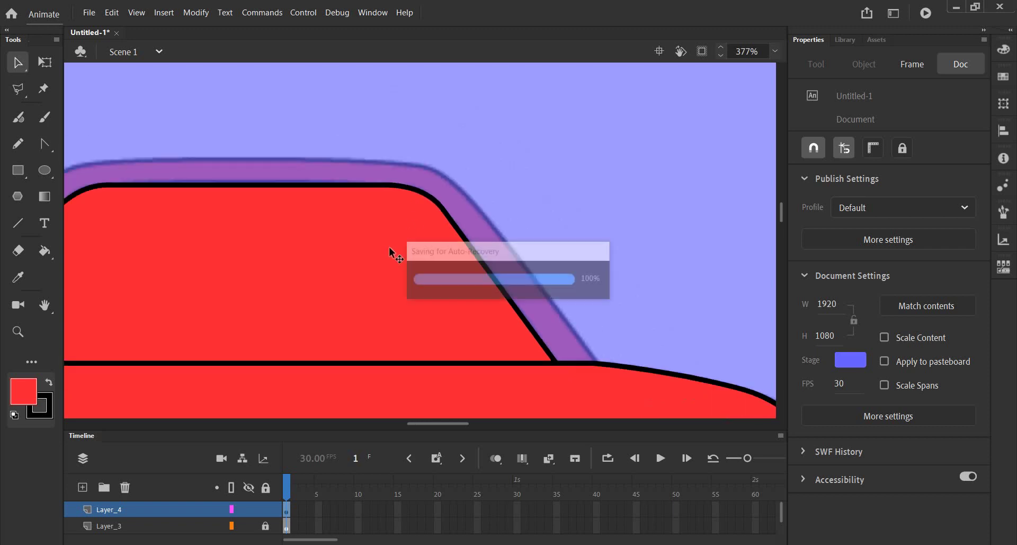
{"action": "scroll", "coordinate": [201, 243], "scroll_direction": "up", "scroll_amount": 1}
{"action": "scroll", "coordinate": [496, 233], "scroll_direction": "up", "scroll_amount": 2}
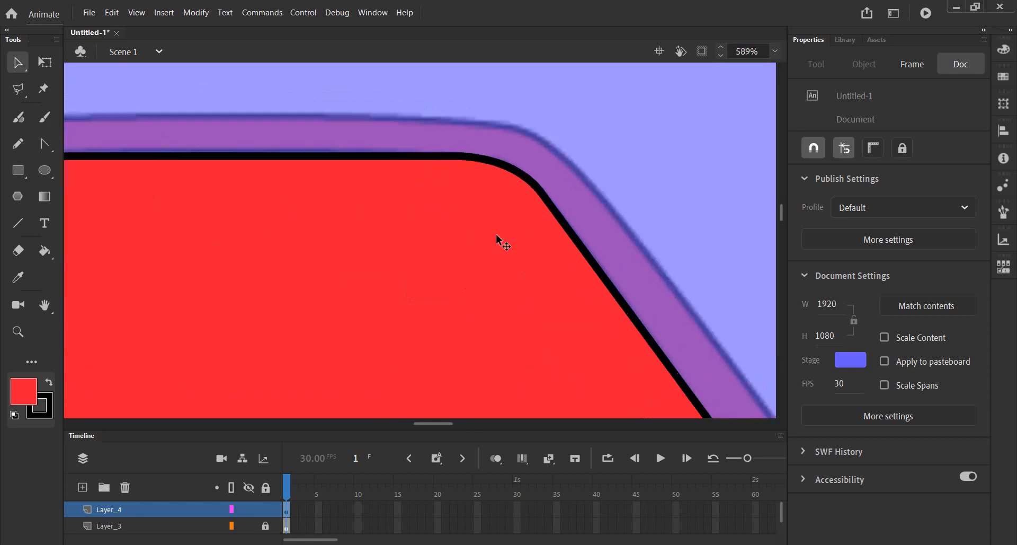
{"action": "scroll", "coordinate": [529, 217], "scroll_direction": "up", "scroll_amount": 2}
{"action": "scroll", "coordinate": [554, 202], "scroll_direction": "up", "scroll_amount": 1}
{"action": "mouse_move", "coordinate": [560, 181]}
{"action": "left_mouse_down"}
{"action": "mouse_move", "coordinate": [548, 183]}
{"action": "mouse_move", "coordinate": [563, 189]}
{"action": "left_mouse_up"}
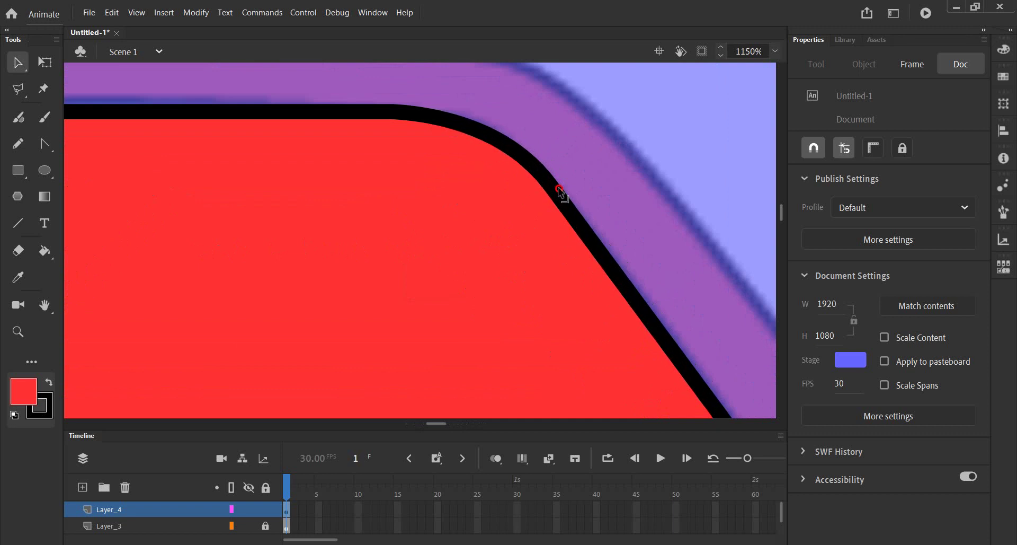
{"action": "scroll", "coordinate": [557, 212], "scroll_direction": "down", "scroll_amount": 4}
{"action": "scroll", "coordinate": [620, 343], "scroll_direction": "down", "scroll_amount": 1}
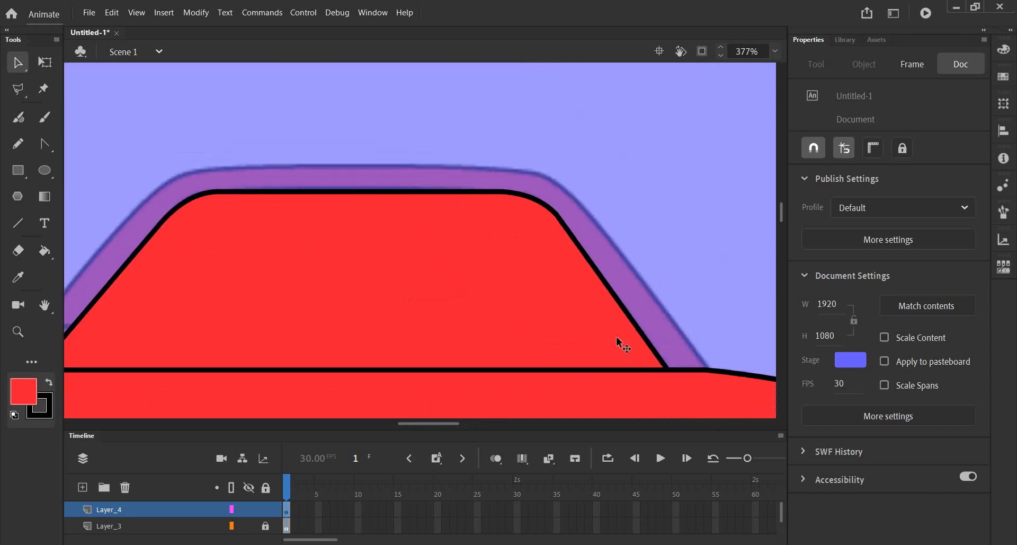
{"action": "scroll", "coordinate": [666, 368], "scroll_direction": "up", "scroll_amount": 3}
{"action": "scroll", "coordinate": [666, 365], "scroll_direction": "up", "scroll_amount": 1}
{"action": "left_click_drag", "start_coordinate": [667, 364], "coordinate": [680, 364]}
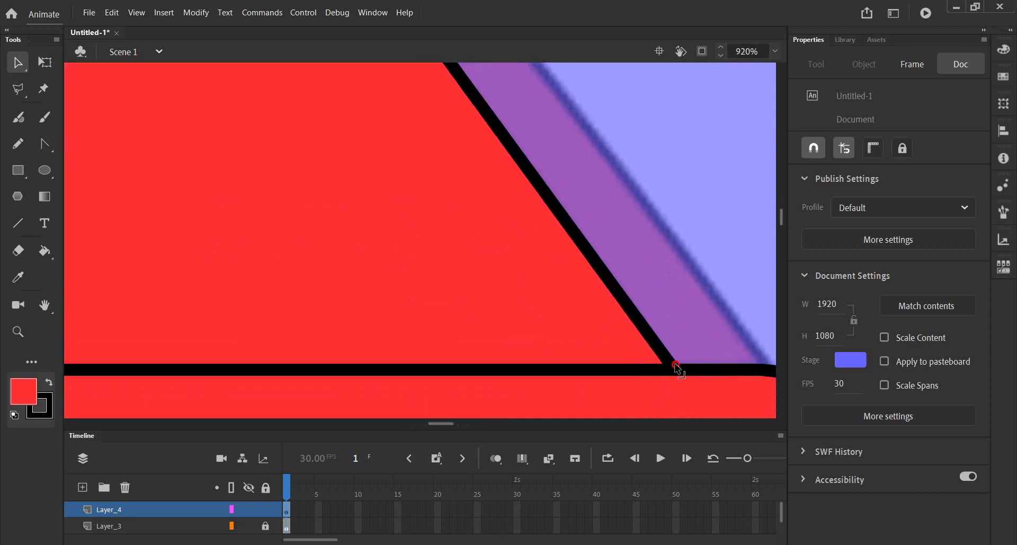
Straighten the diagonal edge and tighten the cabin's rounded top-right corner and top edge.
{"action": "scroll", "coordinate": [525, 291], "scroll_direction": "down", "scroll_amount": 2}
{"action": "scroll", "coordinate": [476, 174], "scroll_direction": "up", "scroll_amount": 3}
{"action": "scroll", "coordinate": [477, 180], "scroll_direction": "down", "scroll_amount": 3}
{"action": "scroll", "coordinate": [464, 163], "scroll_direction": "up", "scroll_amount": 2}
{"action": "left_click_drag", "start_coordinate": [476, 154], "coordinate": [469, 145]}
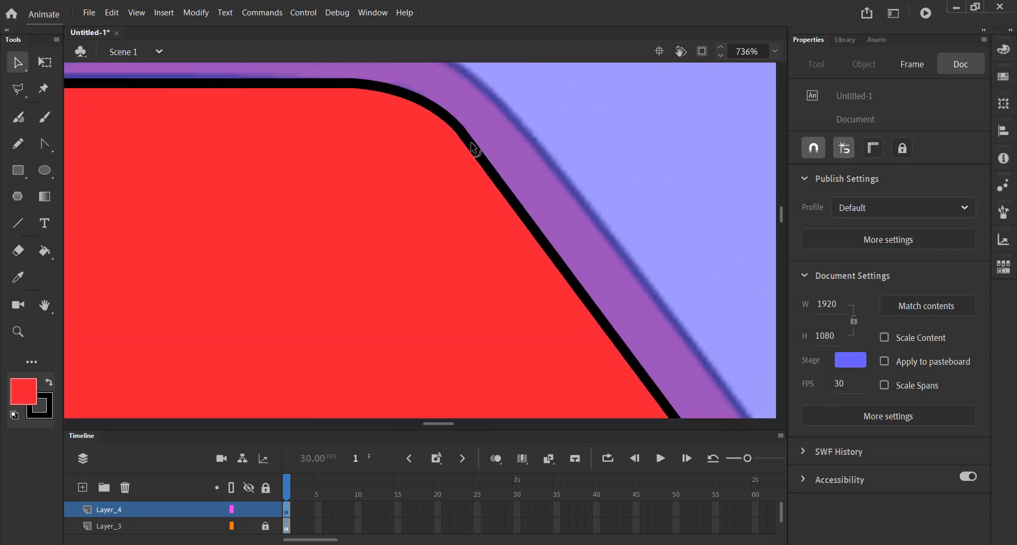
{"action": "left_click_drag", "start_coordinate": [467, 130], "coordinate": [455, 118]}
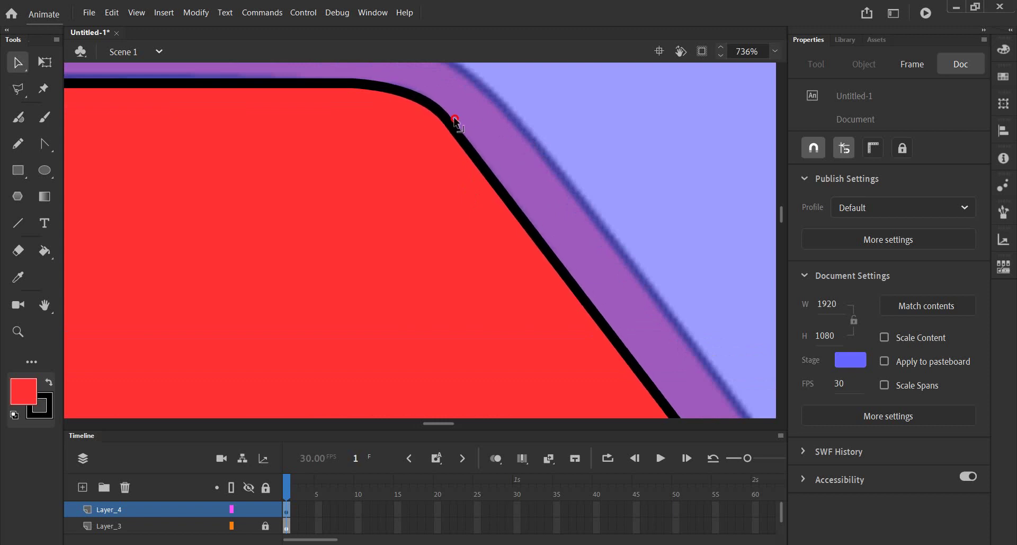
{"action": "mouse_move", "coordinate": [432, 112]}
{"action": "left_mouse_down"}
{"action": "mouse_move", "coordinate": [423, 102]}
{"action": "mouse_move", "coordinate": [421, 128]}
{"action": "left_mouse_up"}
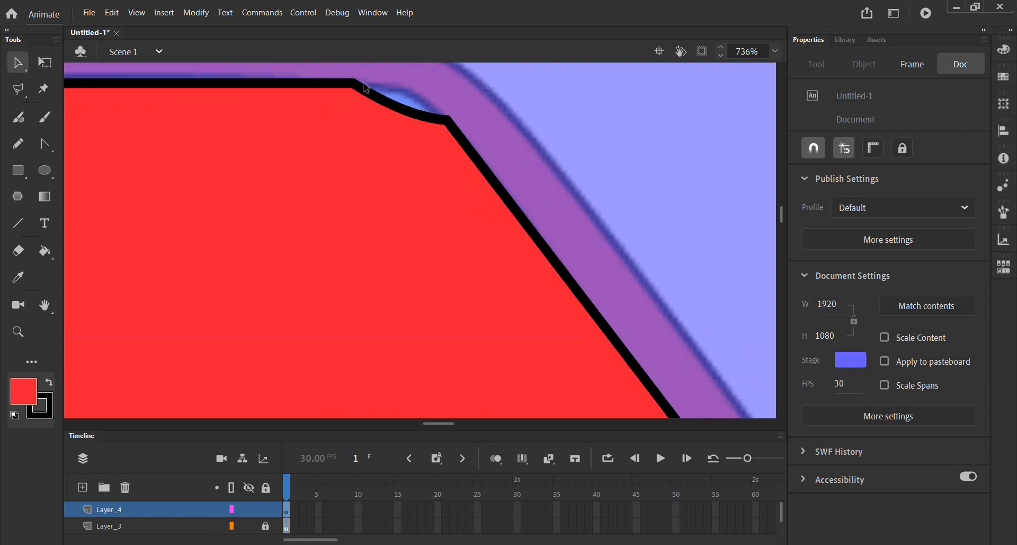
{"action": "mouse_move", "coordinate": [352, 82]}
{"action": "left_mouse_down"}
{"action": "mouse_move", "coordinate": [411, 92]}
{"action": "mouse_move", "coordinate": [403, 87]}
{"action": "left_mouse_up"}
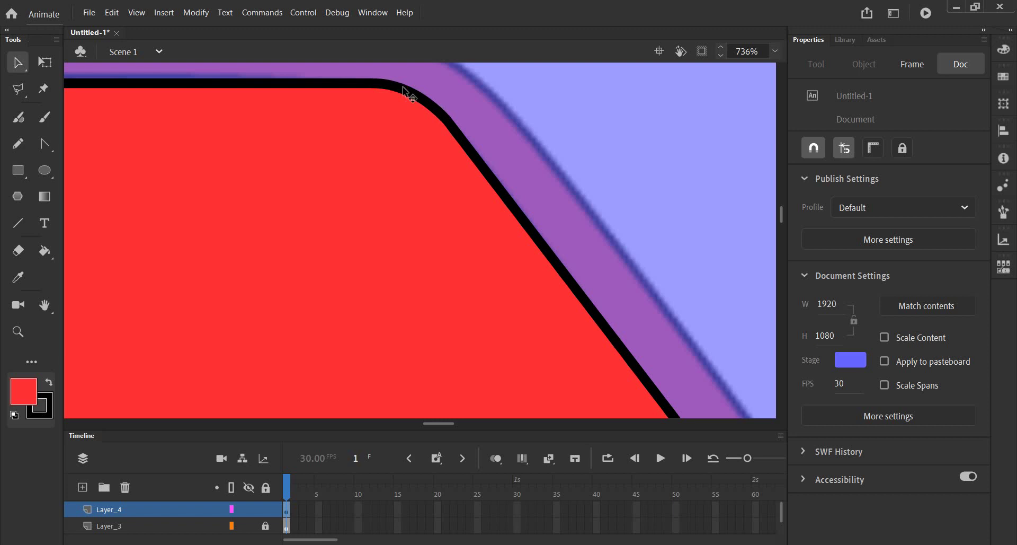
Rework the corner curve's points into a smooth rounded arc, then view the whole roof.
{"action": "scroll", "coordinate": [397, 143], "scroll_direction": "up", "scroll_amount": 2}
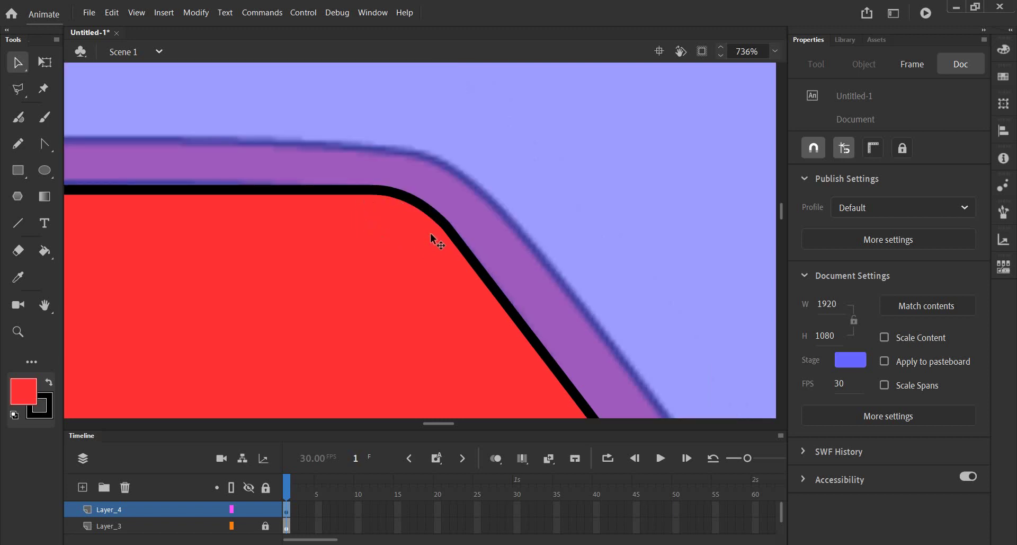
{"action": "scroll", "coordinate": [446, 225], "scroll_direction": "up", "scroll_amount": 2}
{"action": "scroll", "coordinate": [325, 183], "scroll_direction": "up", "scroll_amount": 1}
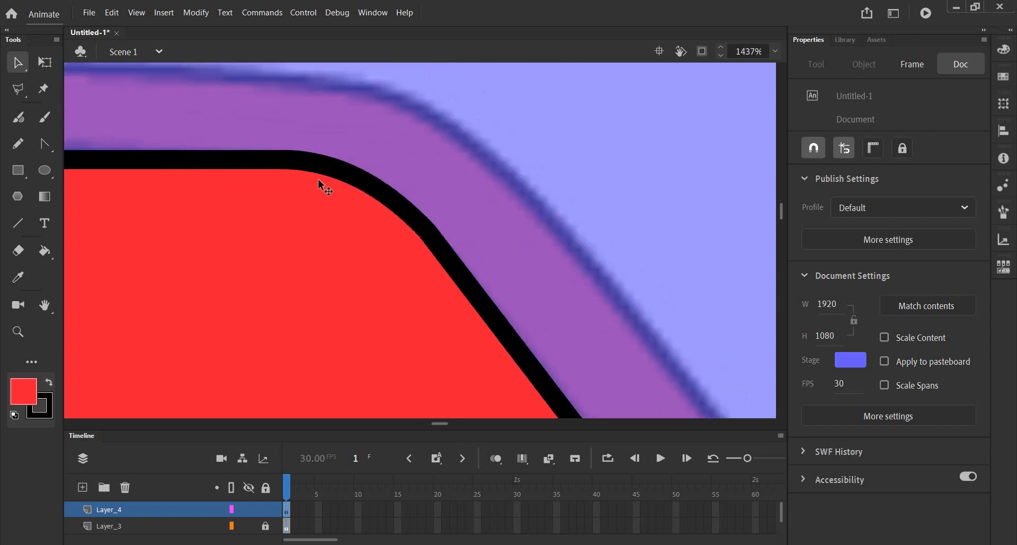
{"action": "left_click_drag", "start_coordinate": [303, 169], "coordinate": [236, 263]}
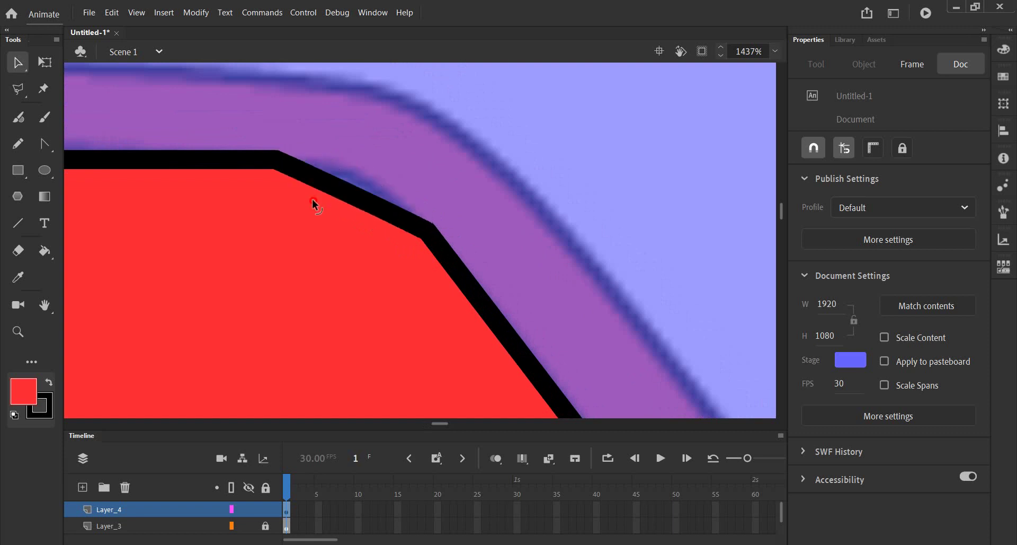
{"action": "left_click_drag", "start_coordinate": [274, 155], "coordinate": [220, 154]}
{"action": "mouse_move", "coordinate": [430, 229]}
{"action": "left_mouse_down"}
{"action": "mouse_move", "coordinate": [449, 277]}
{"action": "mouse_move", "coordinate": [447, 260]}
{"action": "left_mouse_up"}
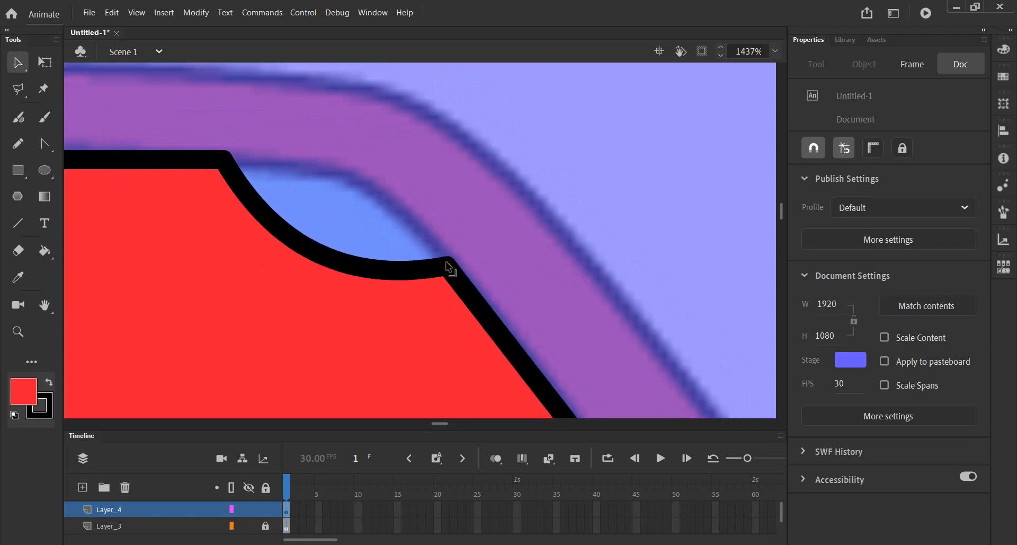
{"action": "mouse_move", "coordinate": [310, 261]}
{"action": "left_mouse_down"}
{"action": "mouse_move", "coordinate": [348, 186]}
{"action": "mouse_move", "coordinate": [336, 181]}
{"action": "left_mouse_up"}
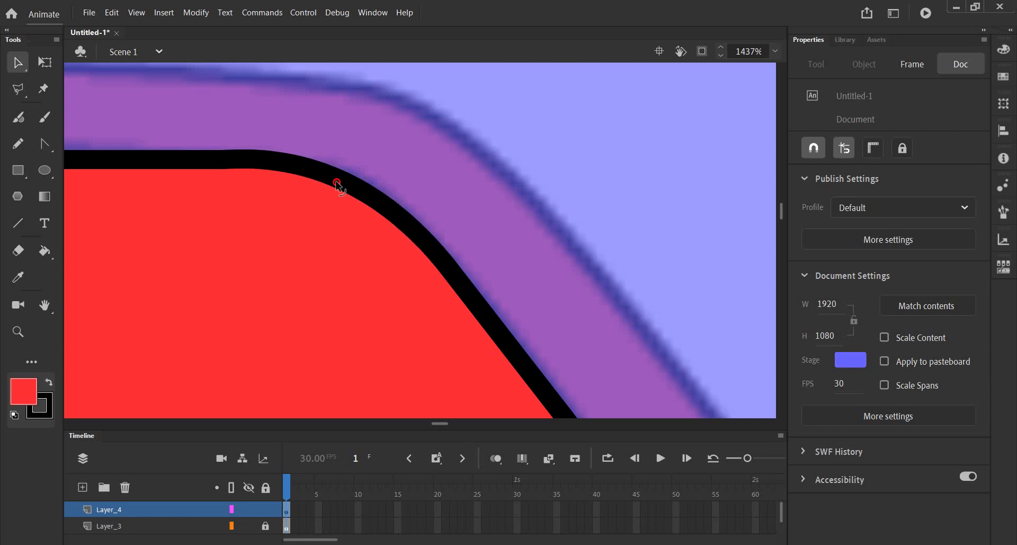
{"action": "left_click_drag", "start_coordinate": [336, 182], "coordinate": [345, 182]}
{"action": "scroll", "coordinate": [332, 268], "scroll_direction": "down", "scroll_amount": 2}
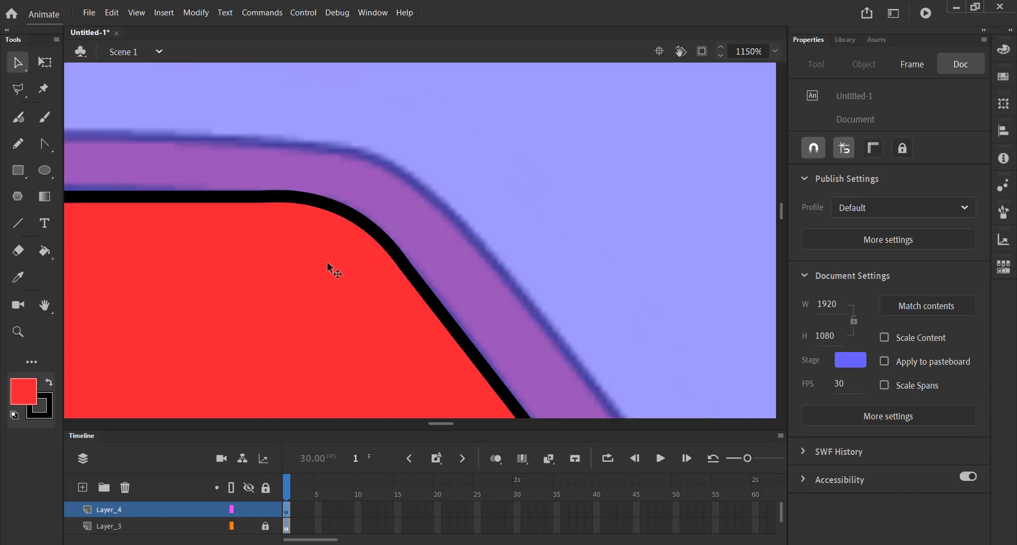
{"action": "scroll", "coordinate": [327, 263], "scroll_direction": "down", "scroll_amount": 5}
{"action": "left_click_drag", "start_coordinate": [160, 297], "coordinate": [298, 285]}
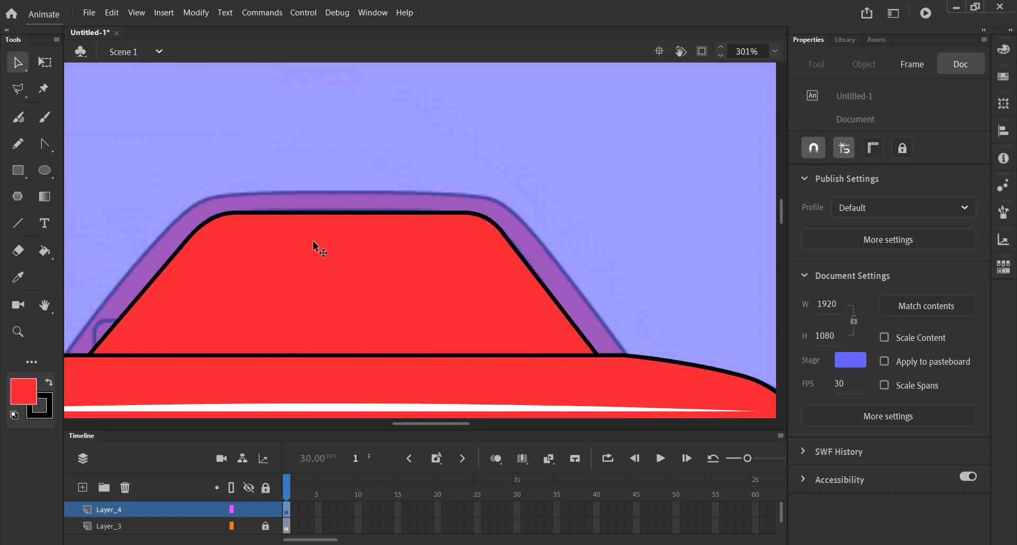
{"action": "scroll", "coordinate": [490, 256], "scroll_direction": "up", "scroll_amount": 4}
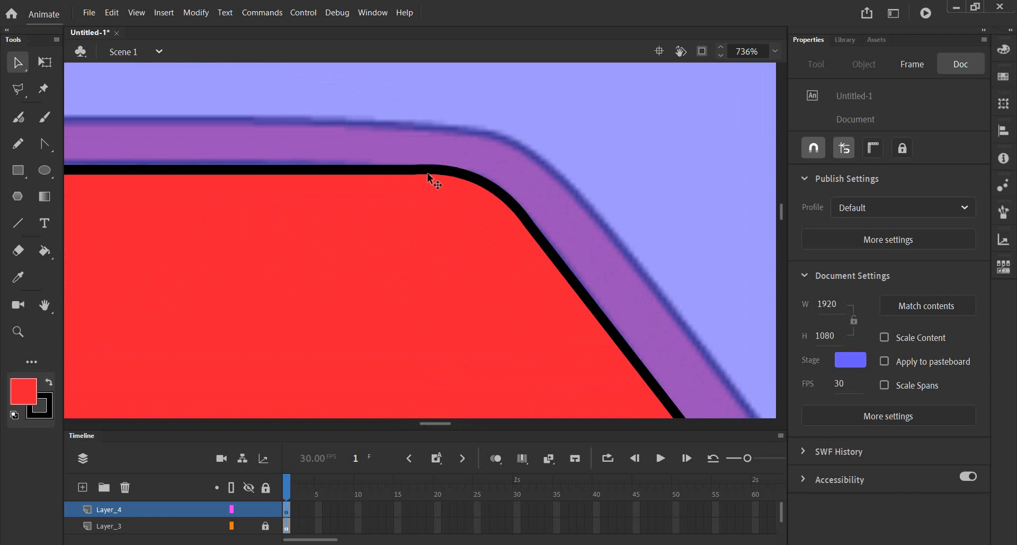
Bow the cabin's top outline upward into a gentle arc toward the roof corner.
{"action": "left_click_drag", "start_coordinate": [165, 226], "coordinate": [357, 264]}
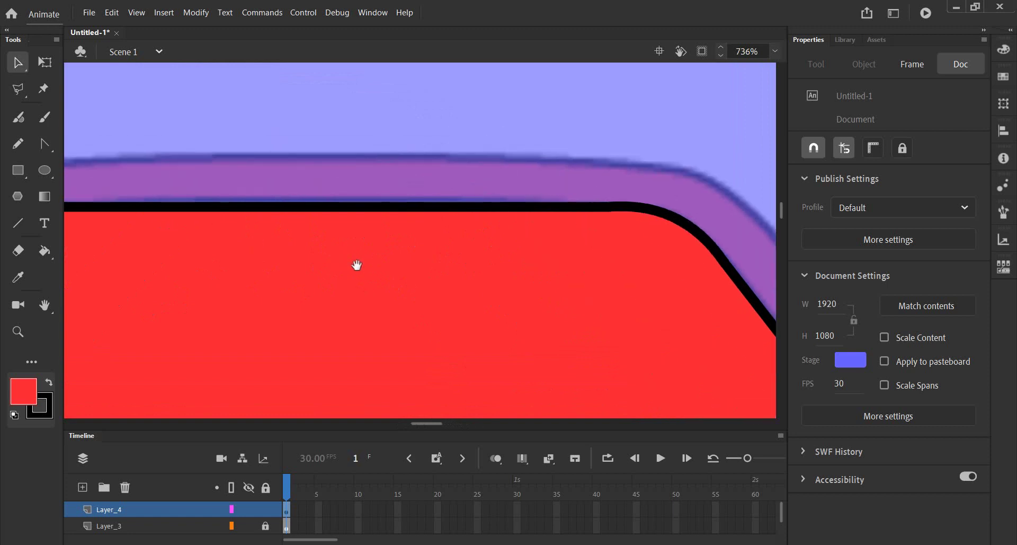
{"action": "left_click_drag", "start_coordinate": [338, 207], "coordinate": [332, 202]}
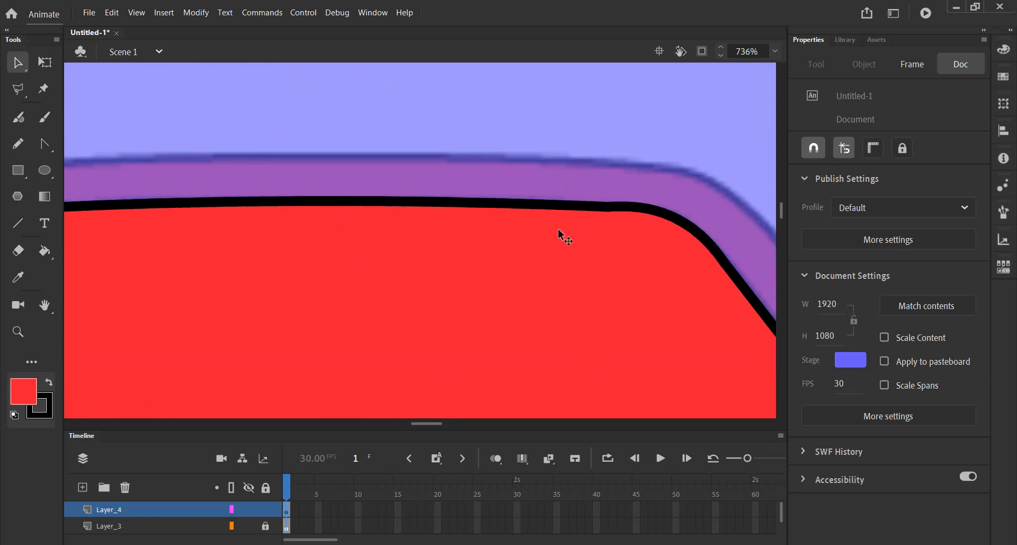
{"action": "left_click_drag", "start_coordinate": [603, 205], "coordinate": [596, 199]}
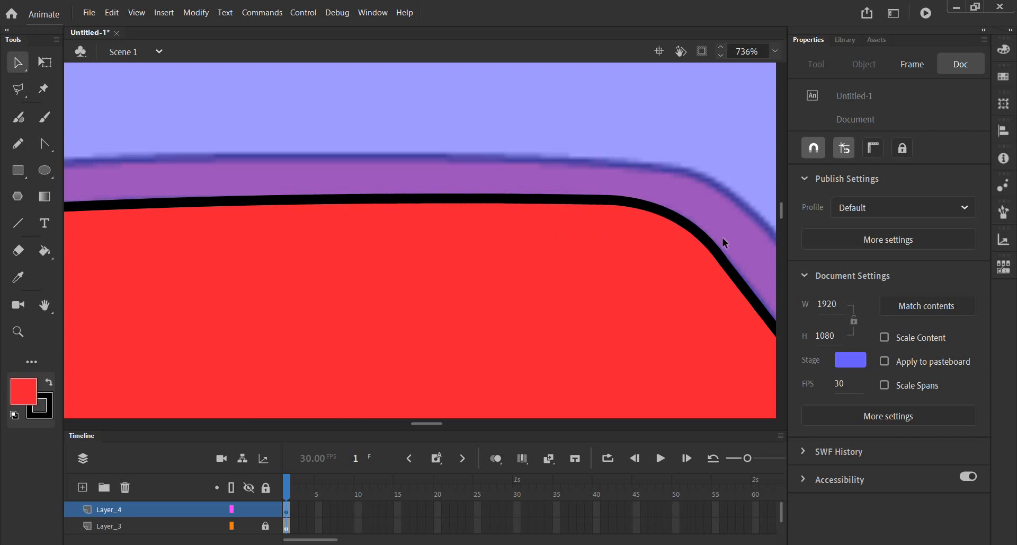
{"action": "left_click_drag", "start_coordinate": [720, 254], "coordinate": [726, 256]}
{"action": "left_click_drag", "start_coordinate": [656, 211], "coordinate": [663, 210]}
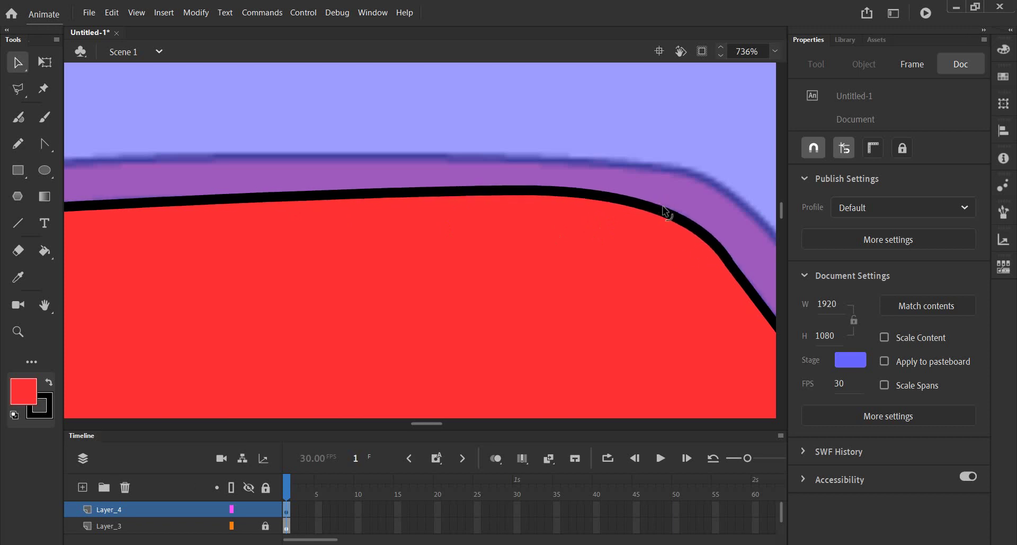
{"action": "key", "text": "ctrl+z"}
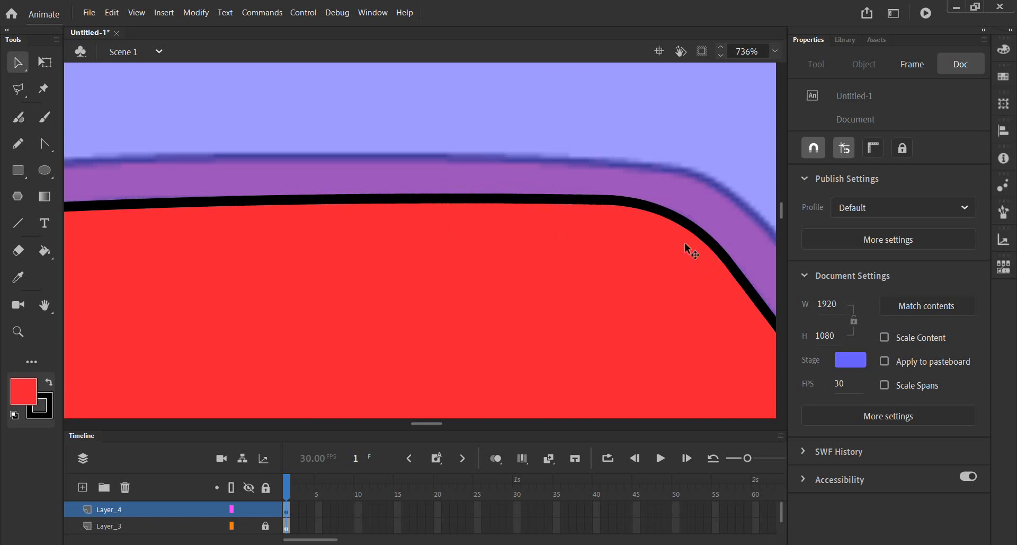
{"action": "scroll", "coordinate": [684, 243], "scroll_direction": "up", "scroll_amount": 1}
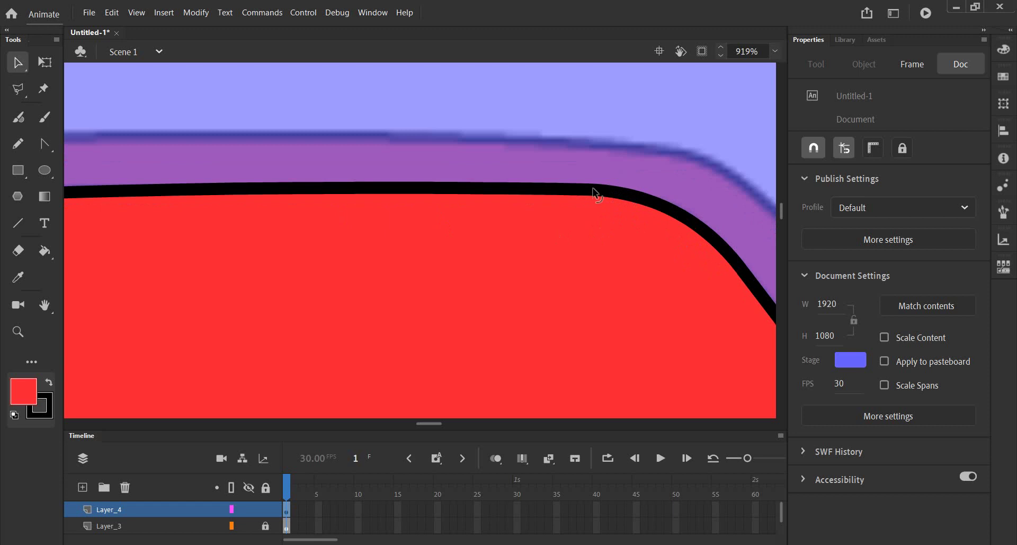
Move the roof corner point down the diagonal and flatten the concave curve there.
{"action": "left_click_drag", "start_coordinate": [593, 191], "coordinate": [639, 297]}
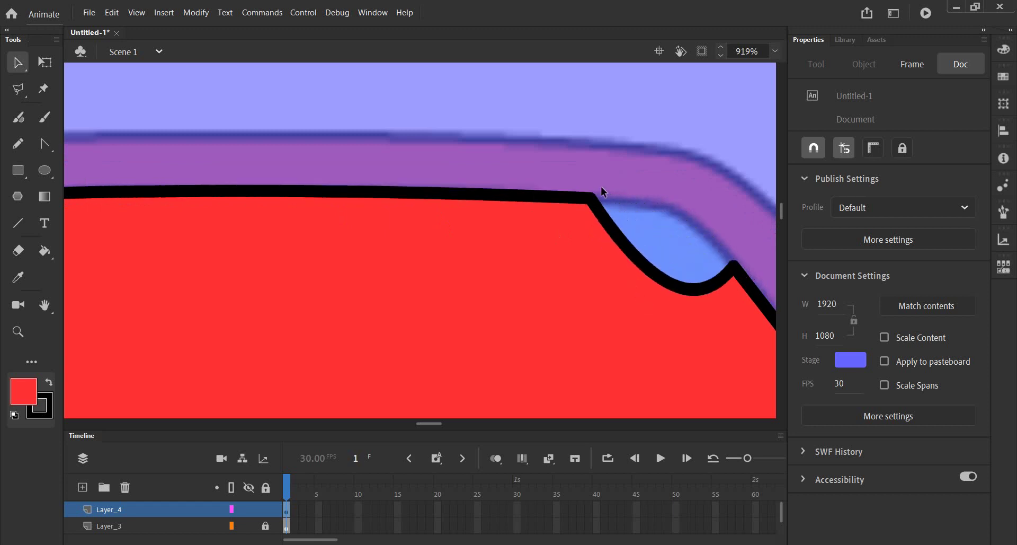
{"action": "left_click_drag", "start_coordinate": [590, 197], "coordinate": [561, 198]}
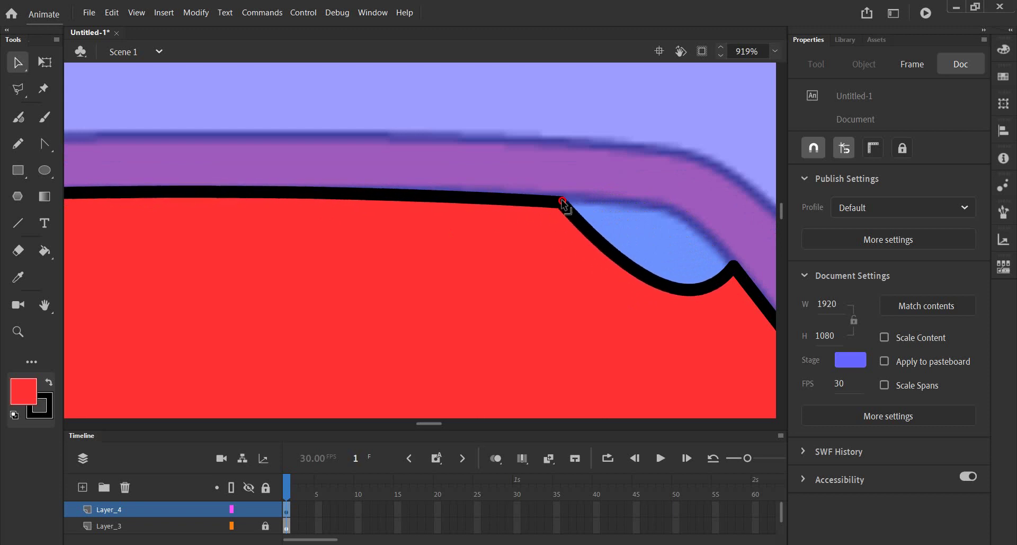
{"action": "left_click_drag", "start_coordinate": [618, 335], "coordinate": [443, 337]}
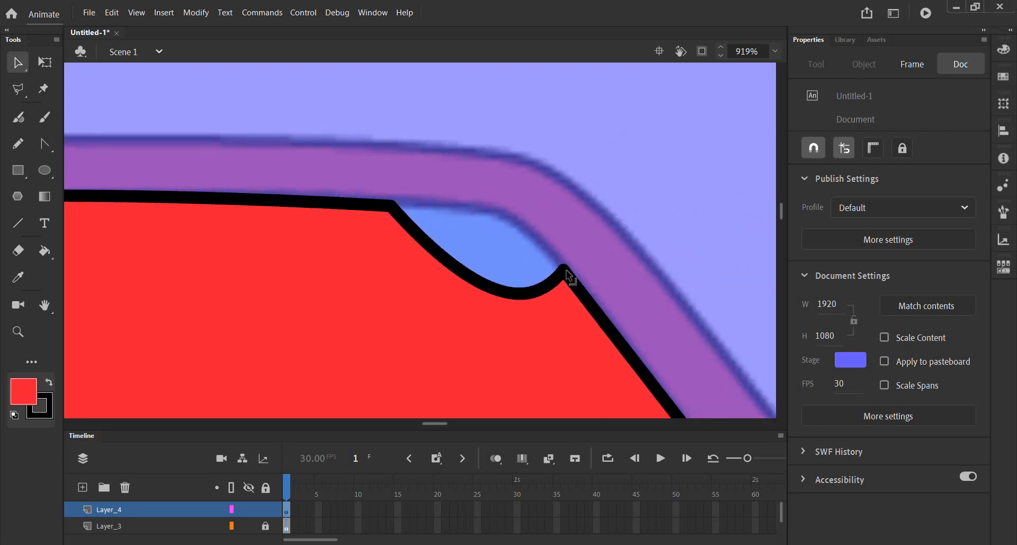
{"action": "left_click_drag", "start_coordinate": [566, 270], "coordinate": [590, 300]}
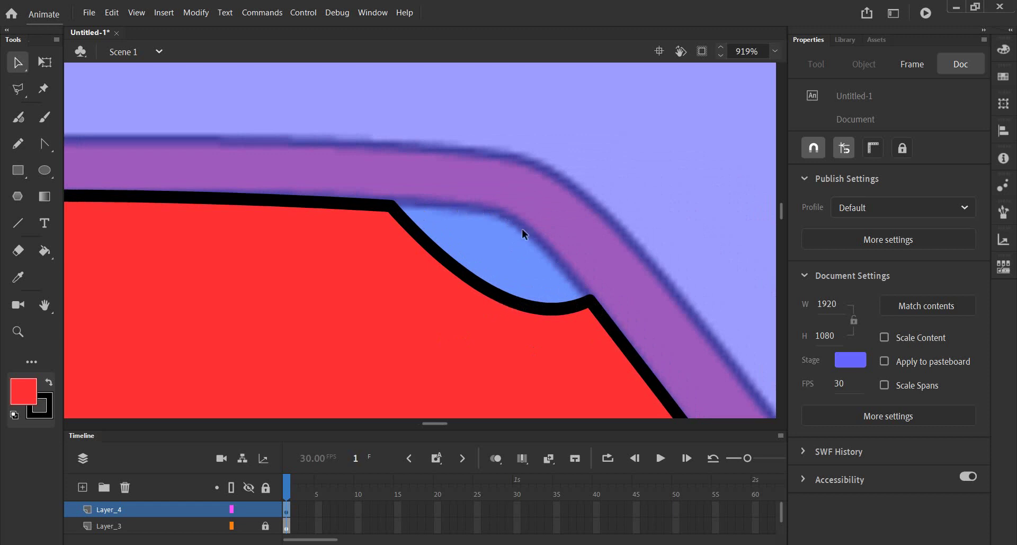
{"action": "mouse_move", "coordinate": [483, 297]}
{"action": "left_mouse_down"}
{"action": "mouse_move", "coordinate": [486, 245]}
{"action": "mouse_move", "coordinate": [471, 280]}
{"action": "left_mouse_up"}
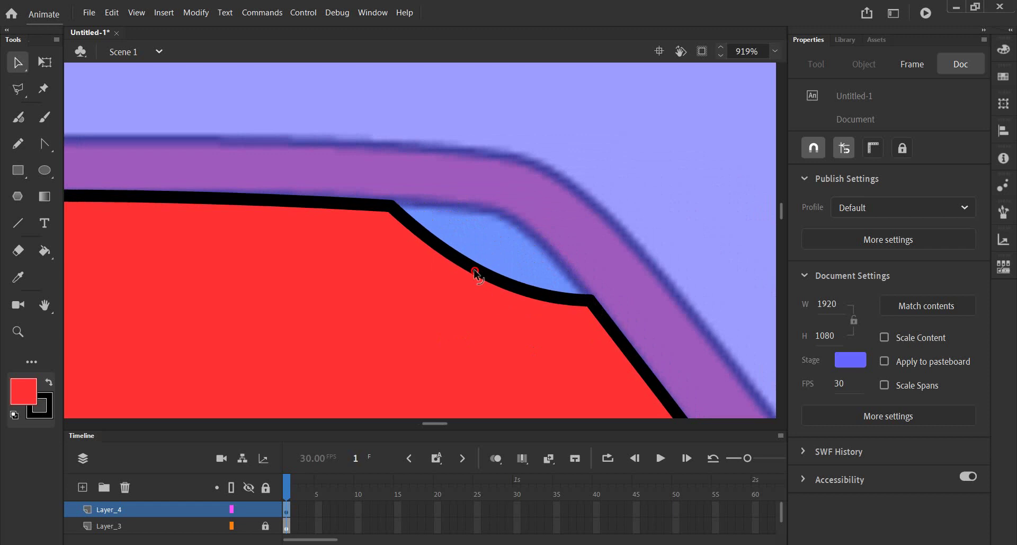
{"action": "mouse_move", "coordinate": [471, 280]}
{"action": "left_mouse_down"}
{"action": "mouse_move", "coordinate": [512, 280]}
{"action": "mouse_move", "coordinate": [529, 241]}
{"action": "mouse_move", "coordinate": [509, 257]}
{"action": "left_mouse_up"}
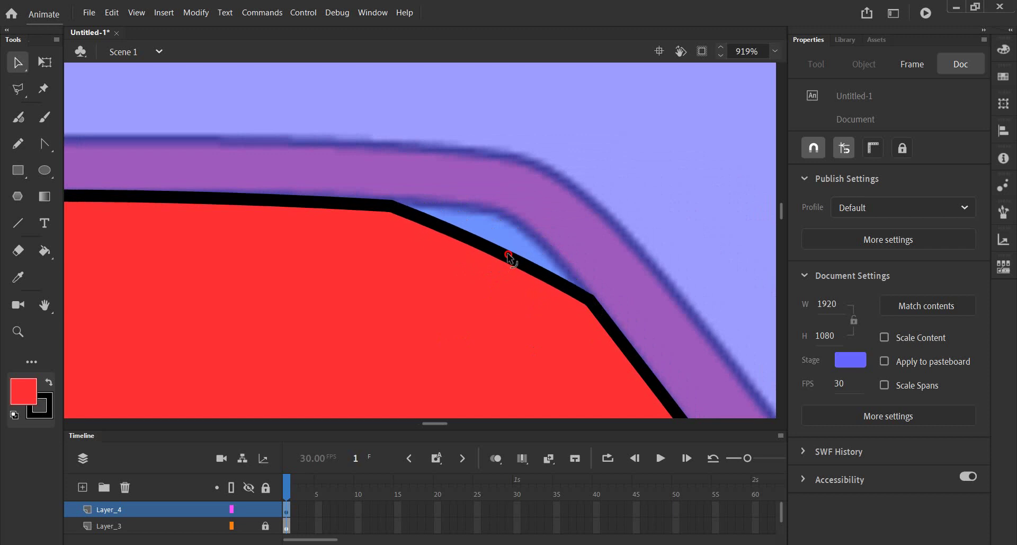
Straighten the sagging and kinked outline segments and round the sharp corner into a curve.
{"action": "left_click_drag", "start_coordinate": [498, 258], "coordinate": [506, 219]}
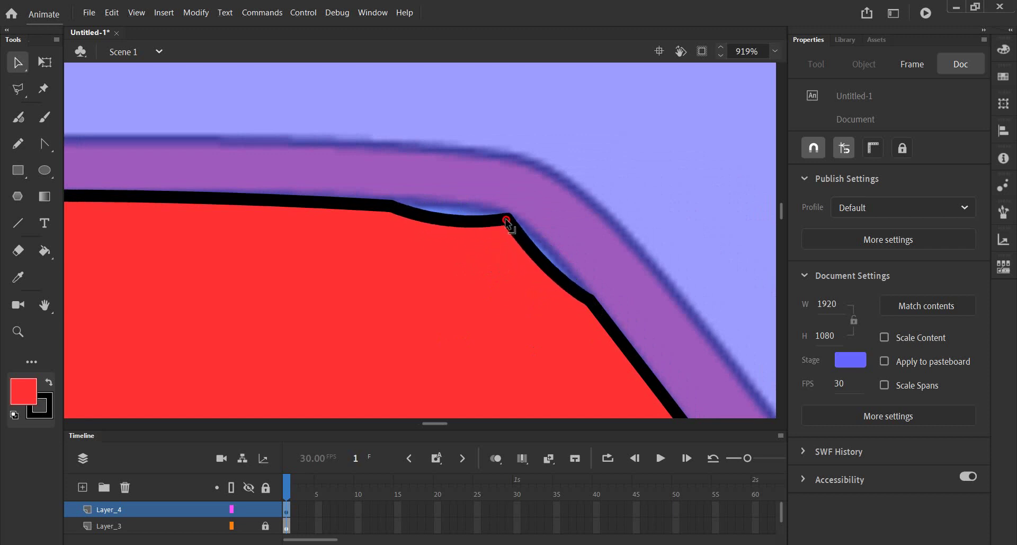
{"action": "left_click_drag", "start_coordinate": [469, 225], "coordinate": [464, 212]}
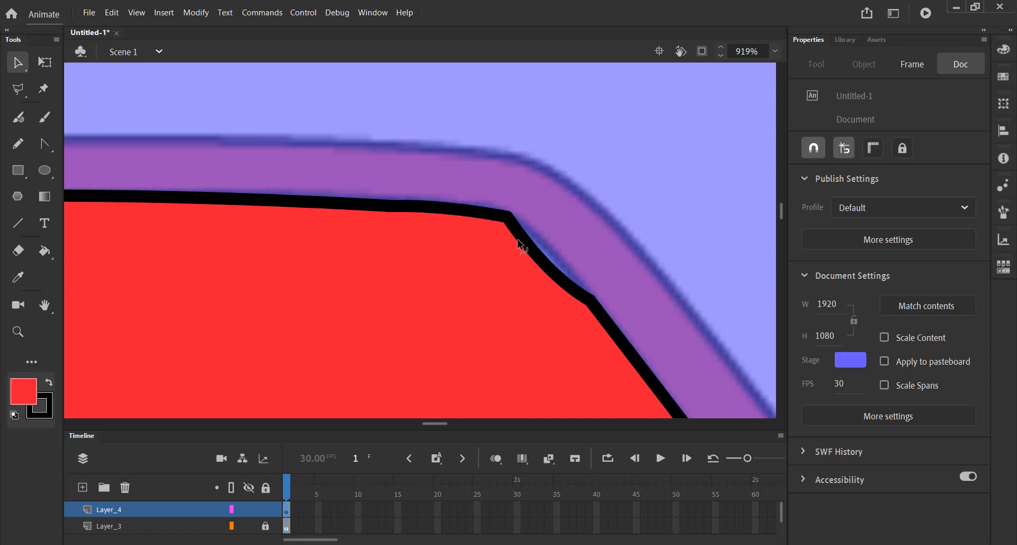
{"action": "left_click_drag", "start_coordinate": [534, 258], "coordinate": [546, 247]}
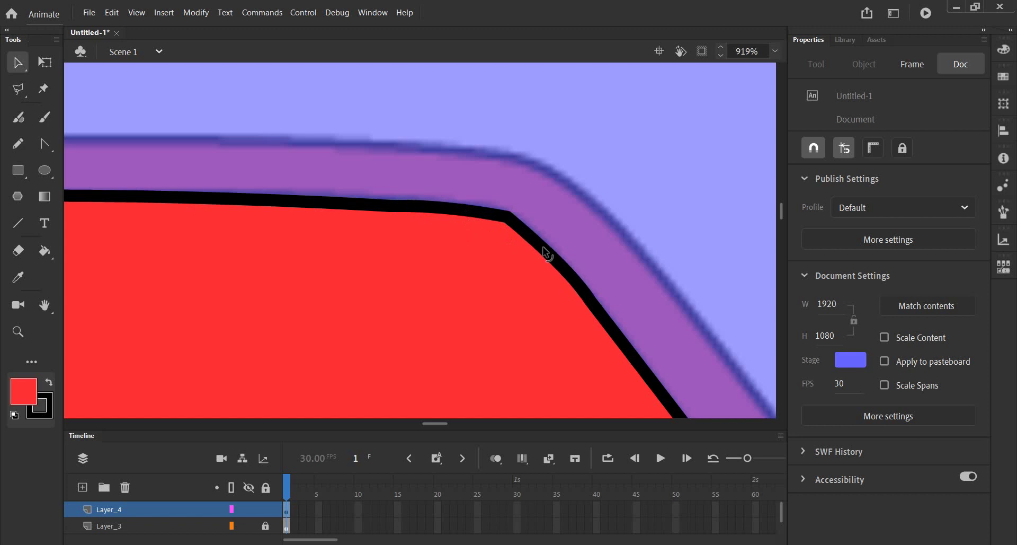
{"action": "left_click_drag", "start_coordinate": [506, 217], "coordinate": [498, 231]}
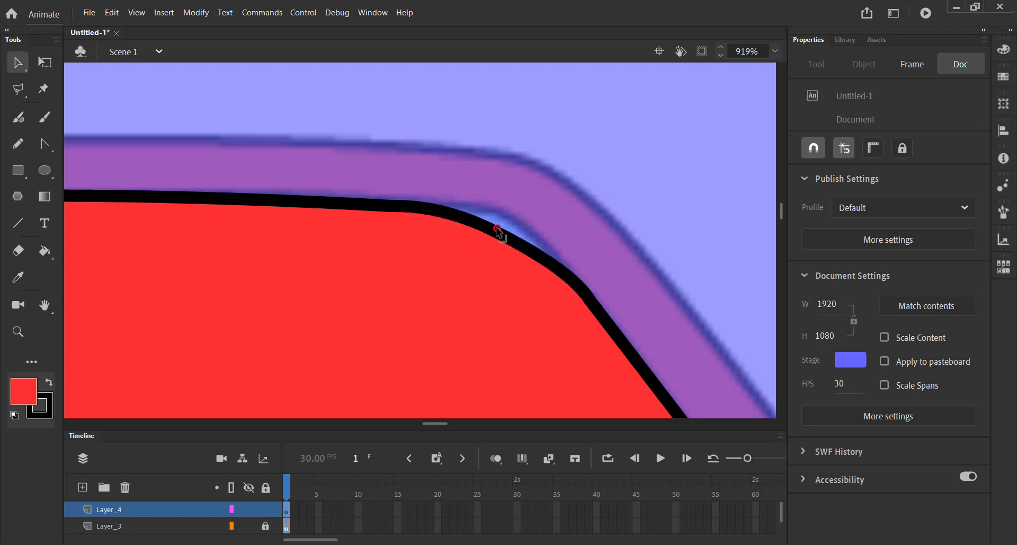
Admit the waiting participant into the video call, then return to Animate.
{"action": "key", "text": "alt+Tab"}
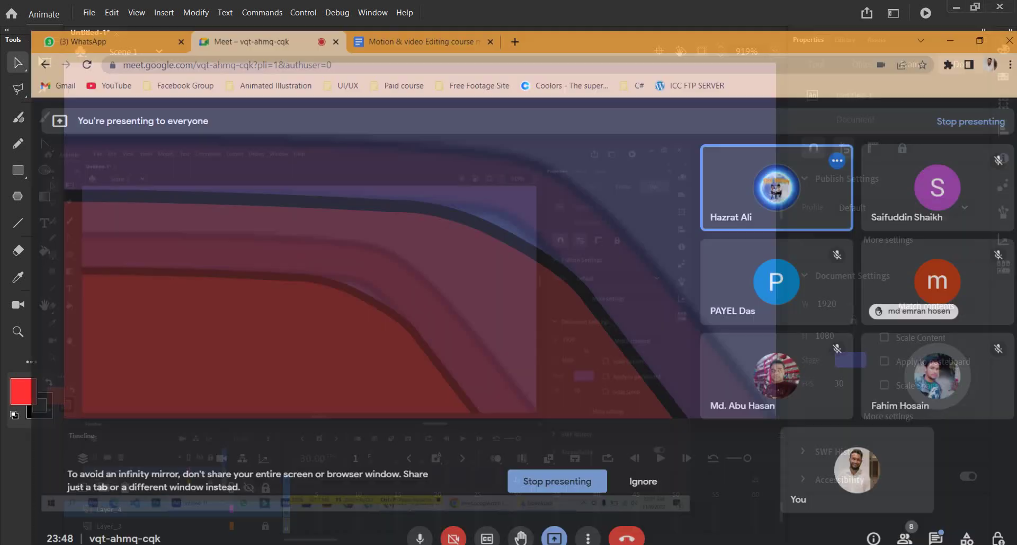
{"action": "left_click", "coordinate": [642, 151]}
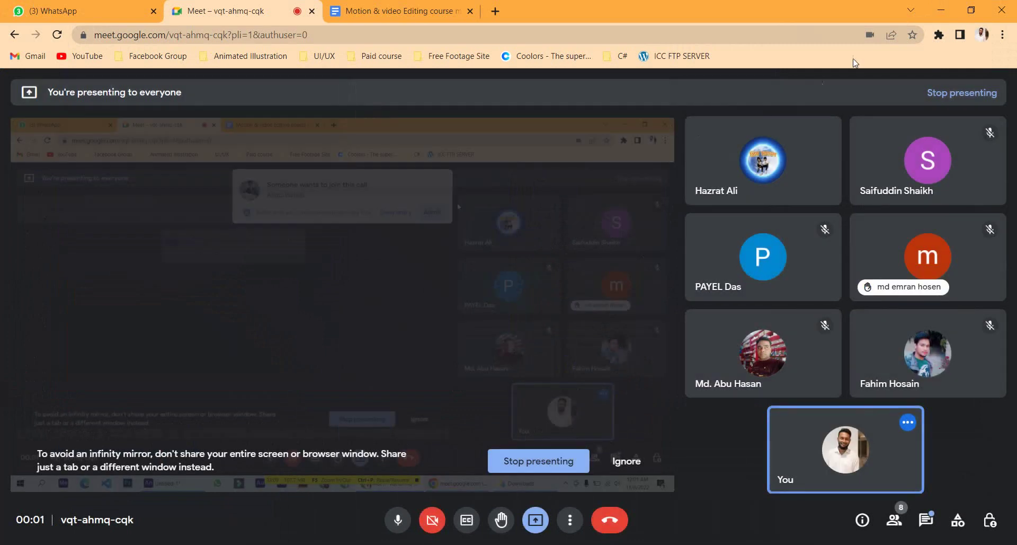
{"action": "key", "text": "alt+Tab"}
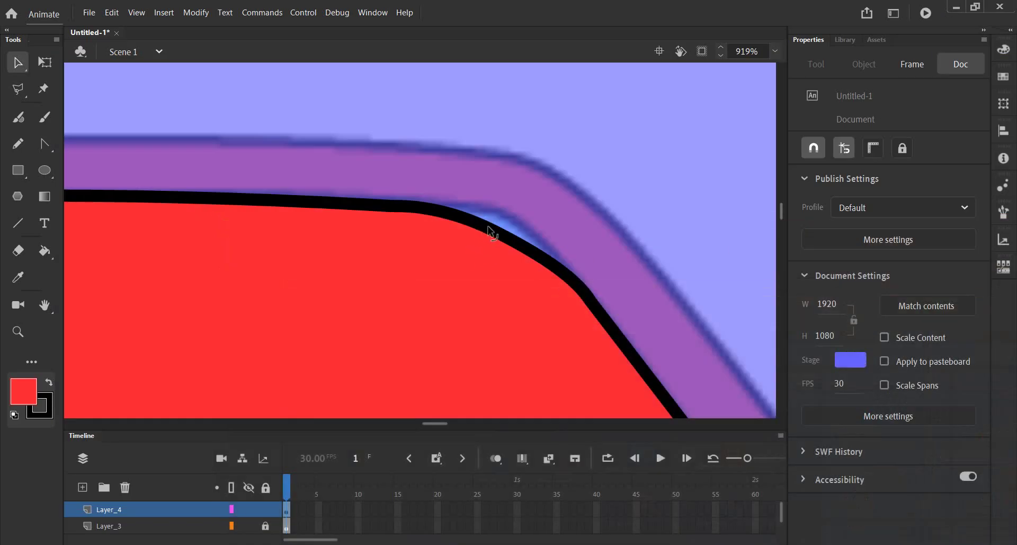
Lift the sagging roof-corner outline into a smooth curve and straighten its kinked left part.
{"action": "left_click_drag", "start_coordinate": [491, 232], "coordinate": [494, 240]}
{"action": "key", "text": "ctrl+z"}
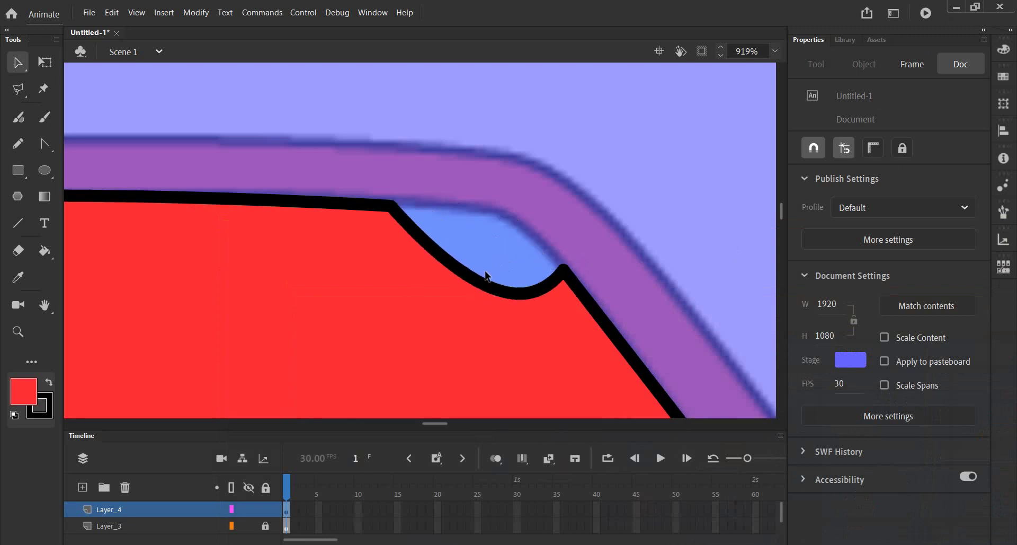
{"action": "left_click_drag", "start_coordinate": [495, 295], "coordinate": [495, 280]}
{"action": "left_click_drag", "start_coordinate": [492, 251], "coordinate": [494, 221]}
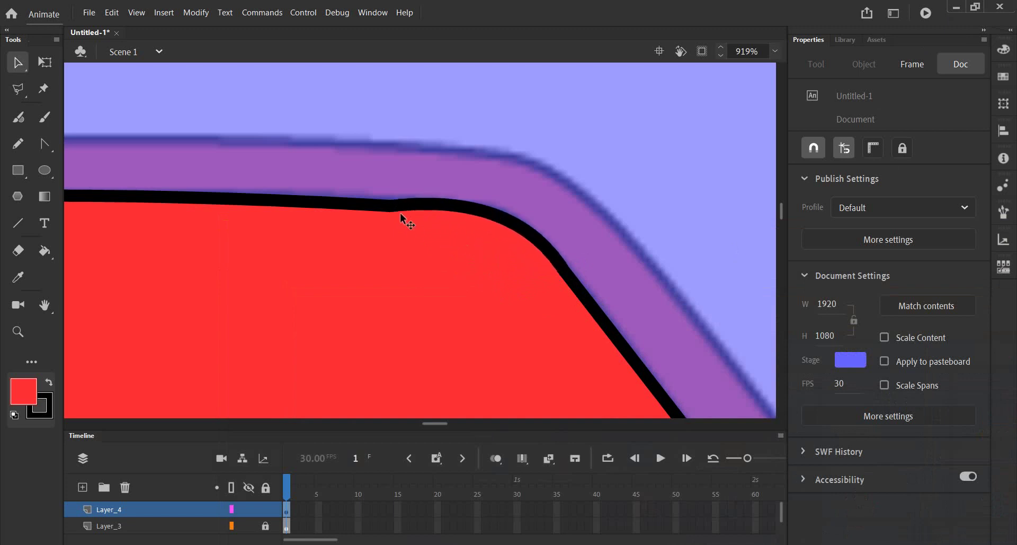
{"action": "left_click_drag", "start_coordinate": [390, 205], "coordinate": [389, 197]}
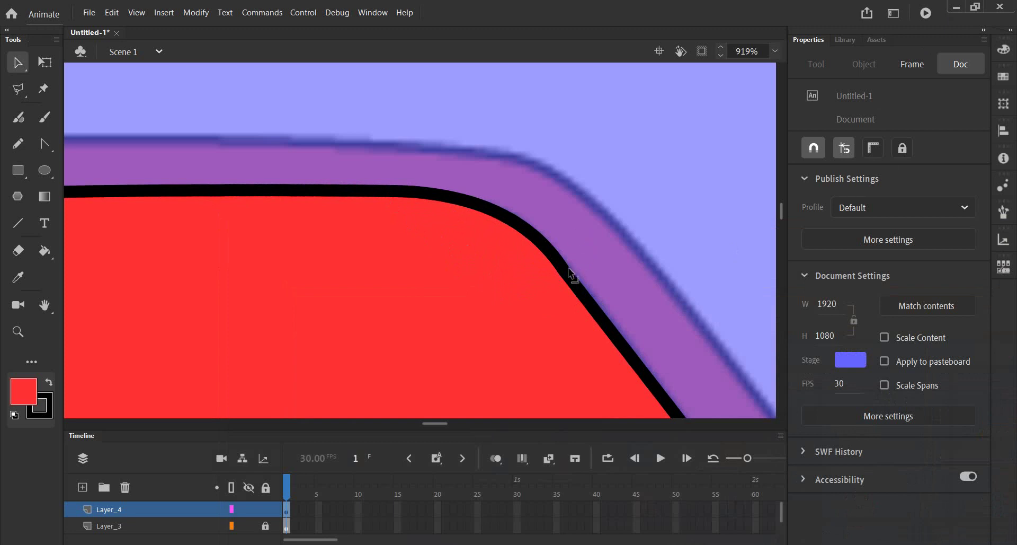
{"action": "left_click_drag", "start_coordinate": [571, 270], "coordinate": [575, 275]}
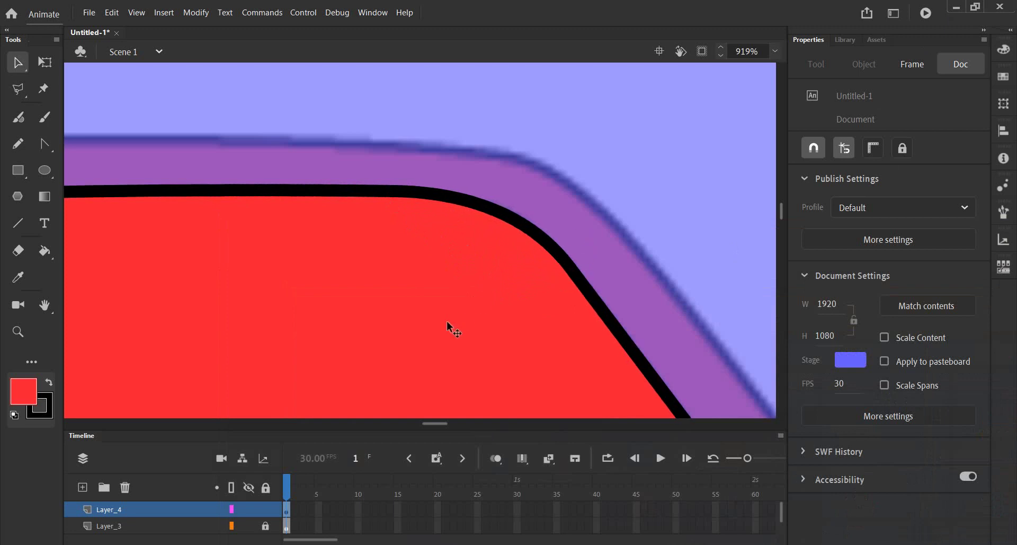
Check the roof at different zooms and bow the right diagonal outline slightly outward.
{"action": "scroll", "coordinate": [446, 320], "scroll_direction": "down", "scroll_amount": 2}
{"action": "scroll", "coordinate": [445, 327], "scroll_direction": "down", "scroll_amount": 2}
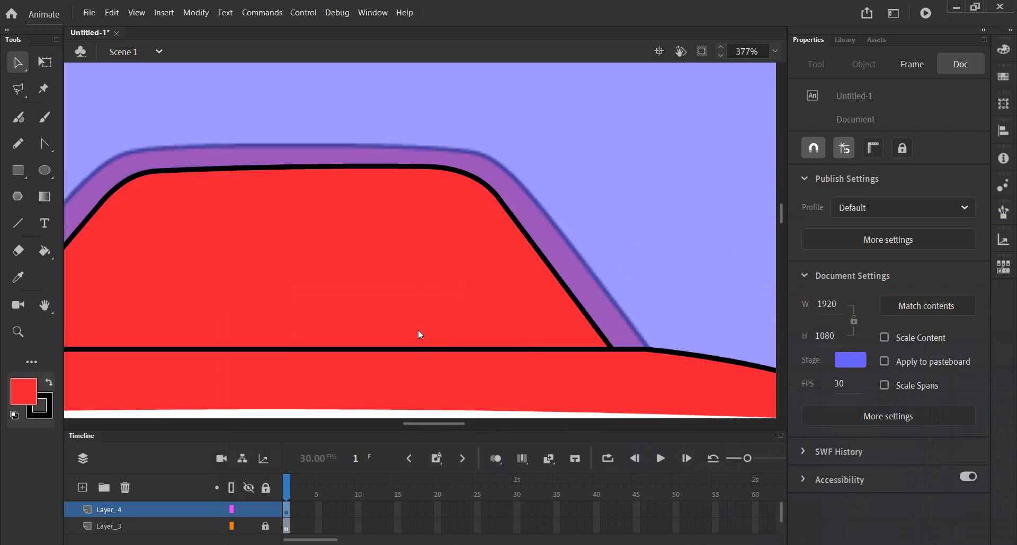
{"action": "mouse_move", "coordinate": [211, 256]}
{"action": "left_mouse_down"}
{"action": "mouse_move", "coordinate": [313, 273]}
{"action": "mouse_move", "coordinate": [263, 268]}
{"action": "left_mouse_up"}
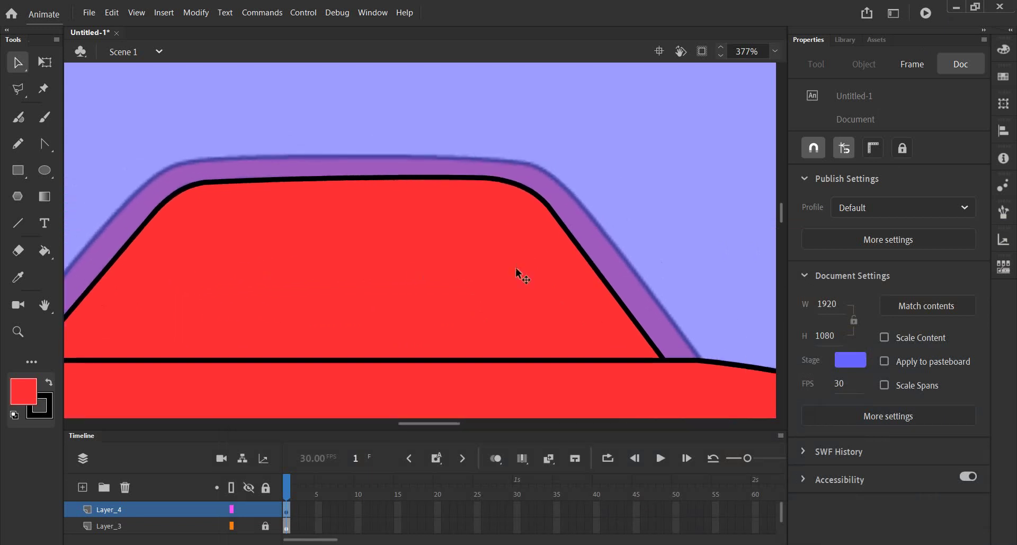
{"action": "scroll", "coordinate": [574, 263], "scroll_direction": "up", "scroll_amount": 5}
{"action": "scroll", "coordinate": [586, 246], "scroll_direction": "down", "scroll_amount": 5}
{"action": "scroll", "coordinate": [561, 265], "scroll_direction": "up", "scroll_amount": 3}
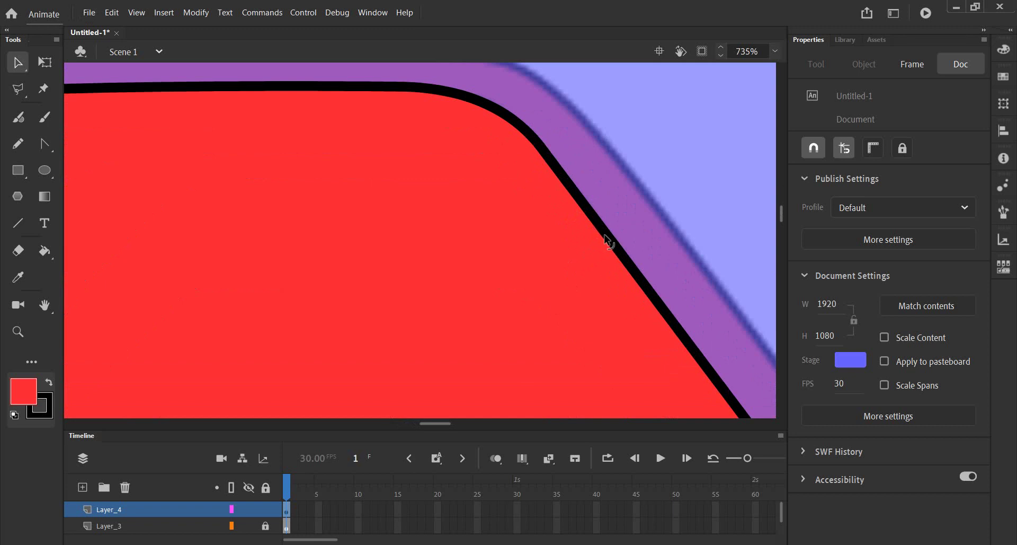
{"action": "left_click_drag", "start_coordinate": [602, 225], "coordinate": [613, 236]}
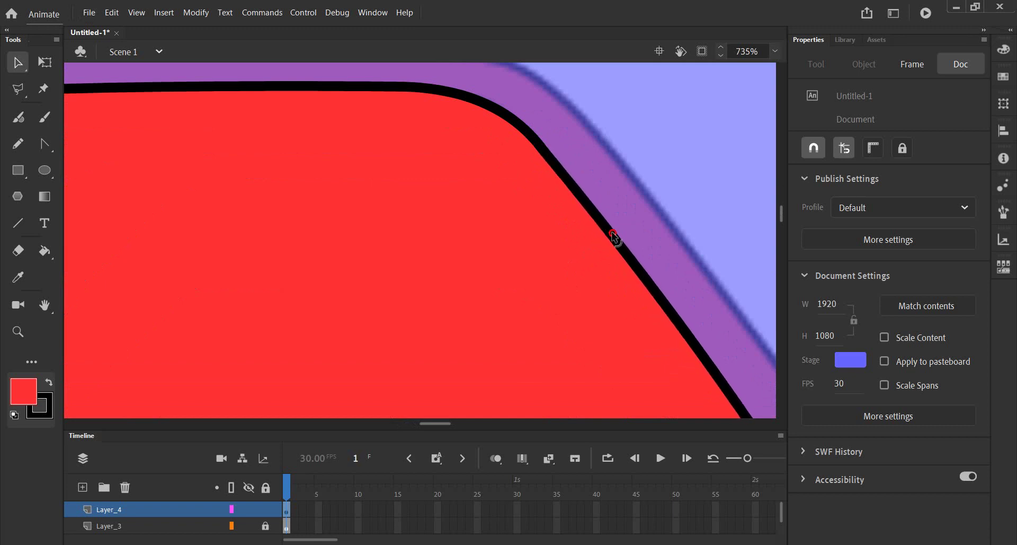
{"action": "scroll", "coordinate": [613, 237], "scroll_direction": "down", "scroll_amount": 3}
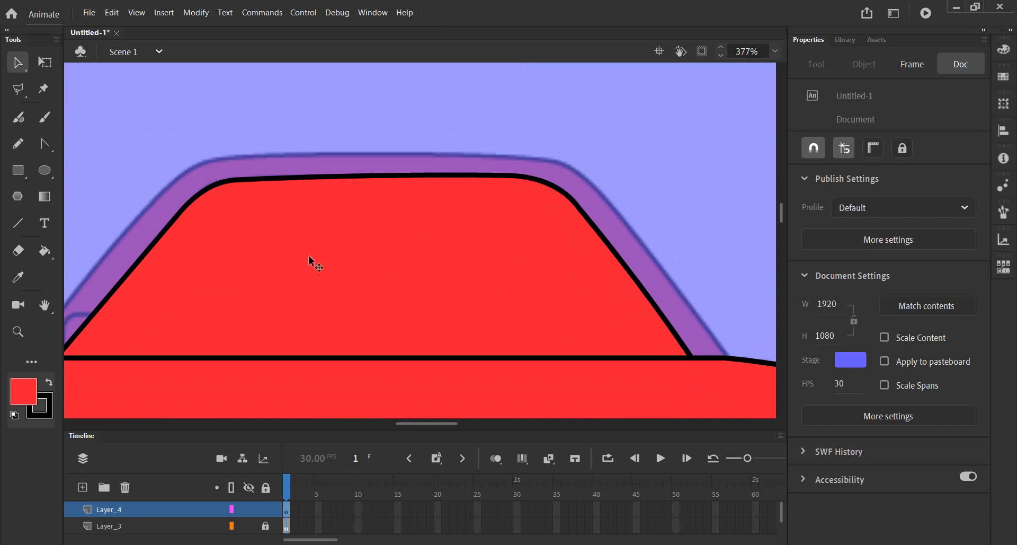
{"action": "left_click_drag", "start_coordinate": [233, 275], "coordinate": [348, 282]}
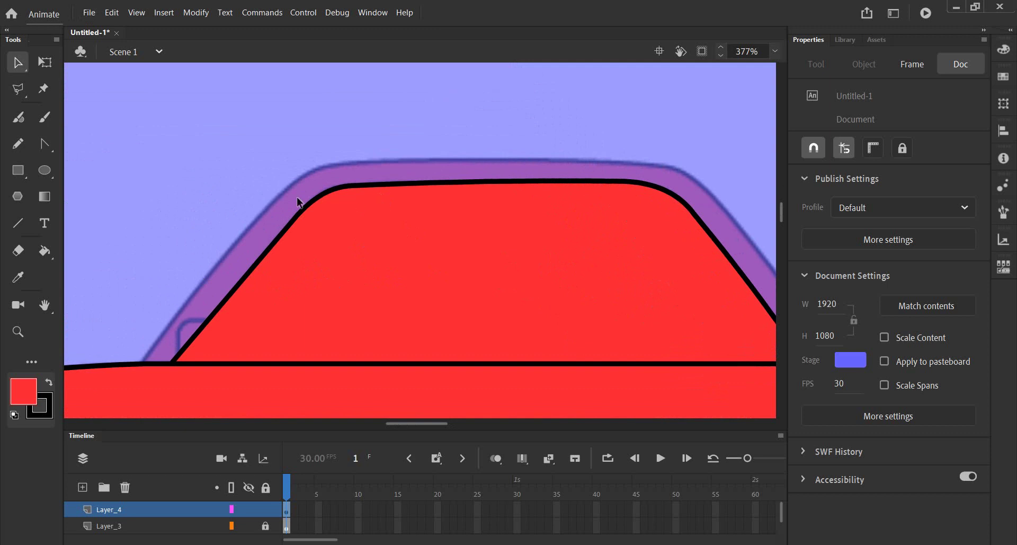
Draw a straight black line along the roof's outer left edge, then view the whole cabin.
{"action": "left_click", "coordinate": [19, 227]}
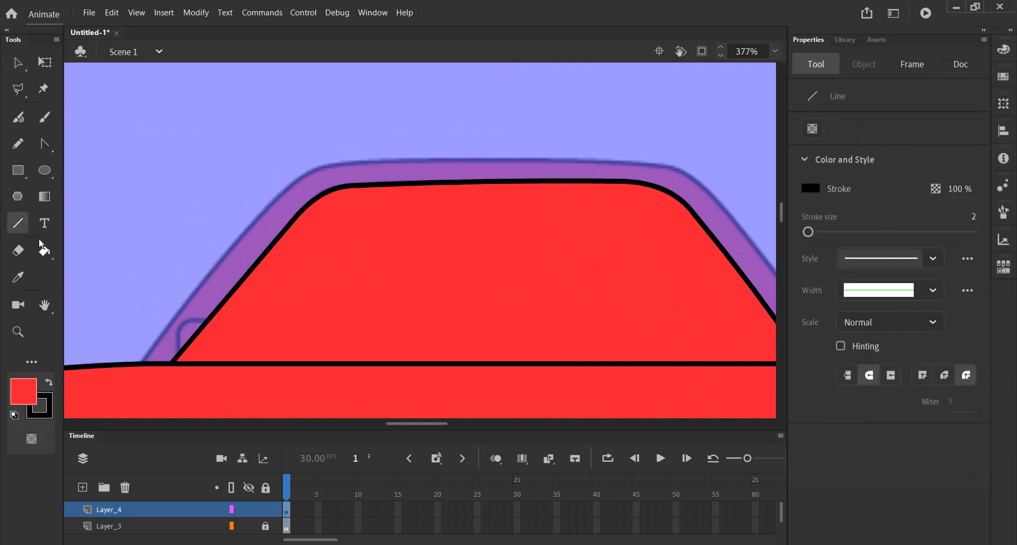
{"action": "left_click_drag", "start_coordinate": [140, 364], "coordinate": [278, 197]}
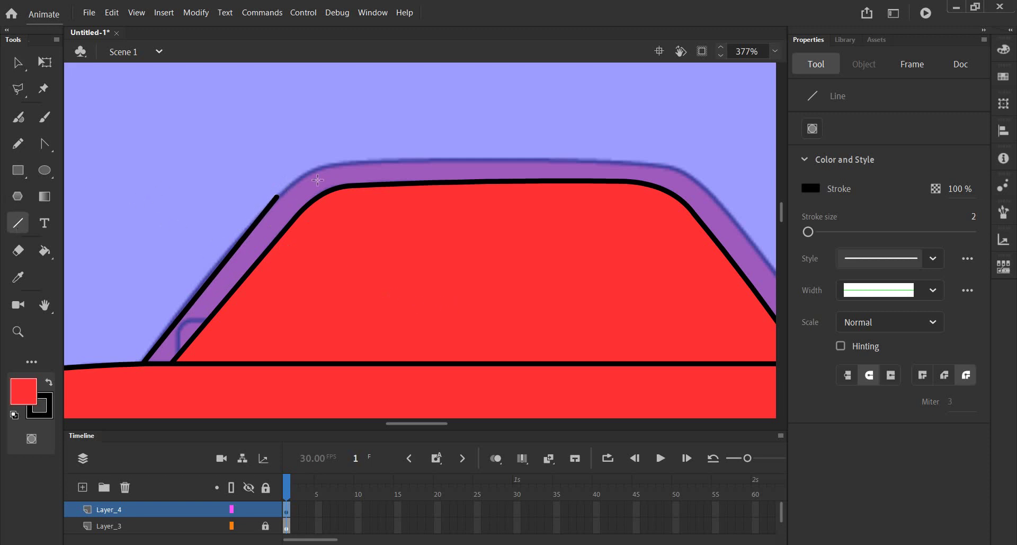
{"action": "left_click_drag", "start_coordinate": [544, 313], "coordinate": [419, 304]}
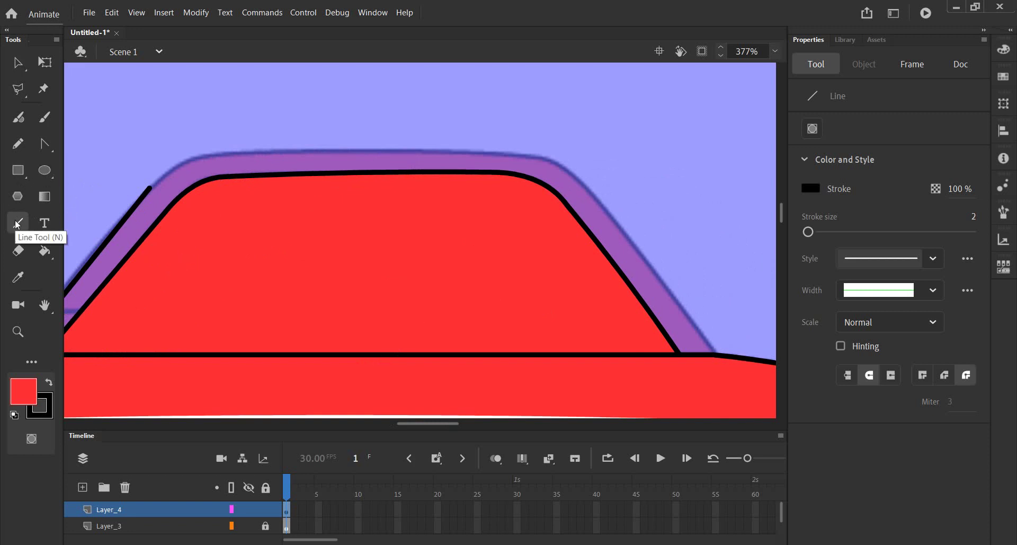
{"action": "left_click_drag", "start_coordinate": [189, 293], "coordinate": [335, 312]}
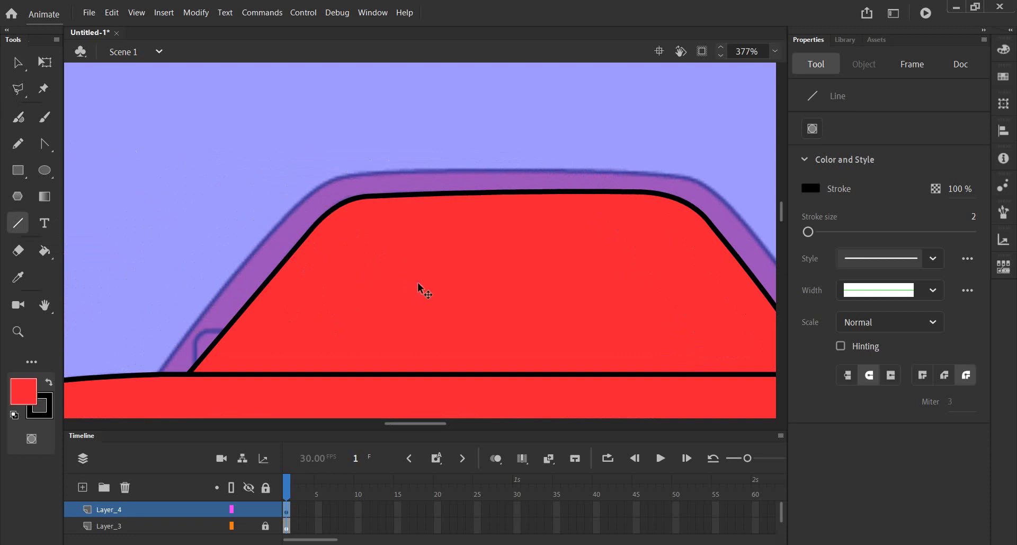
{"action": "scroll", "coordinate": [420, 288], "scroll_direction": "down", "scroll_amount": 2}
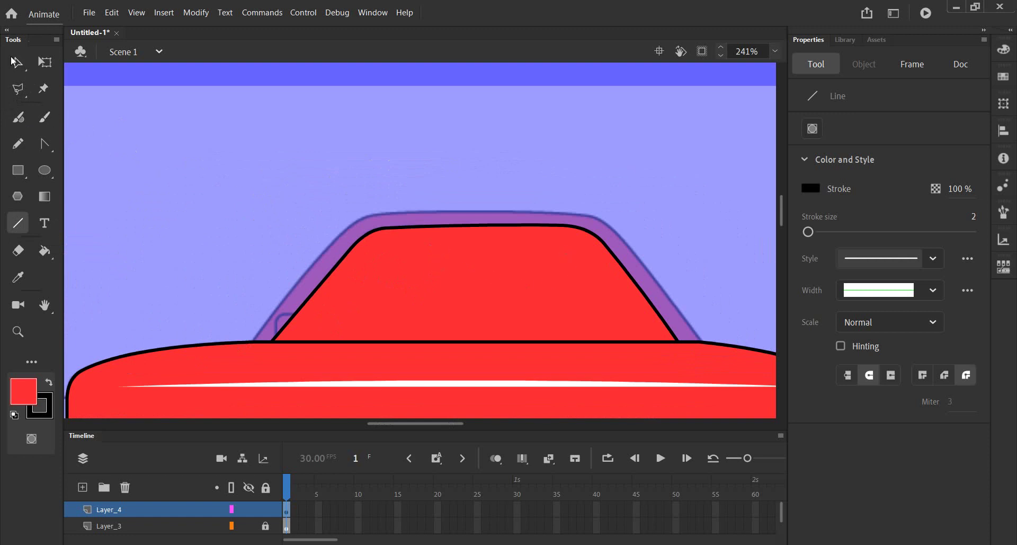
Alt-drag a copy of the whole cabin shape up into empty space.
{"action": "left_click", "coordinate": [17, 62]}
{"action": "double_click", "coordinate": [469, 282]}
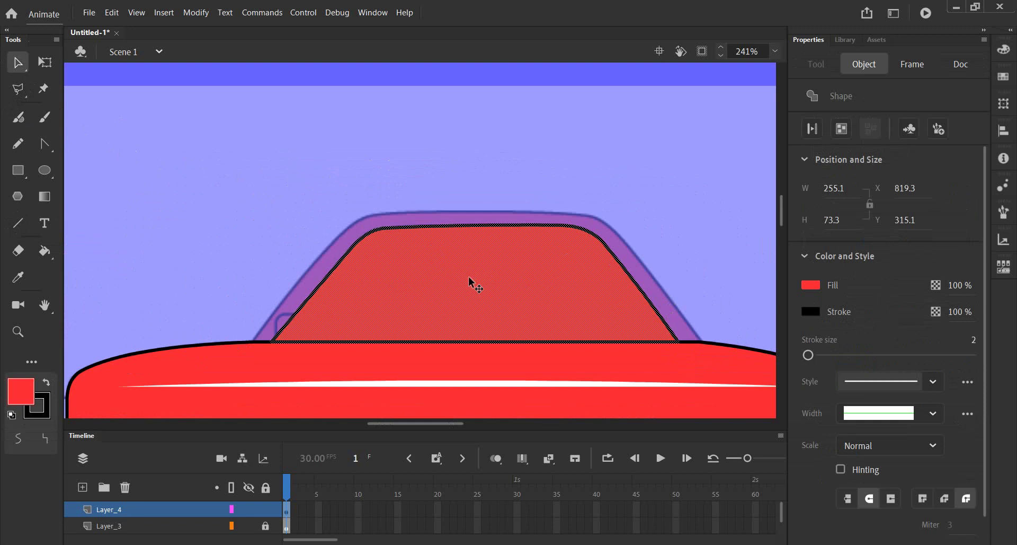
{"action": "left_click_drag", "start_coordinate": [469, 277], "coordinate": [419, 240]}
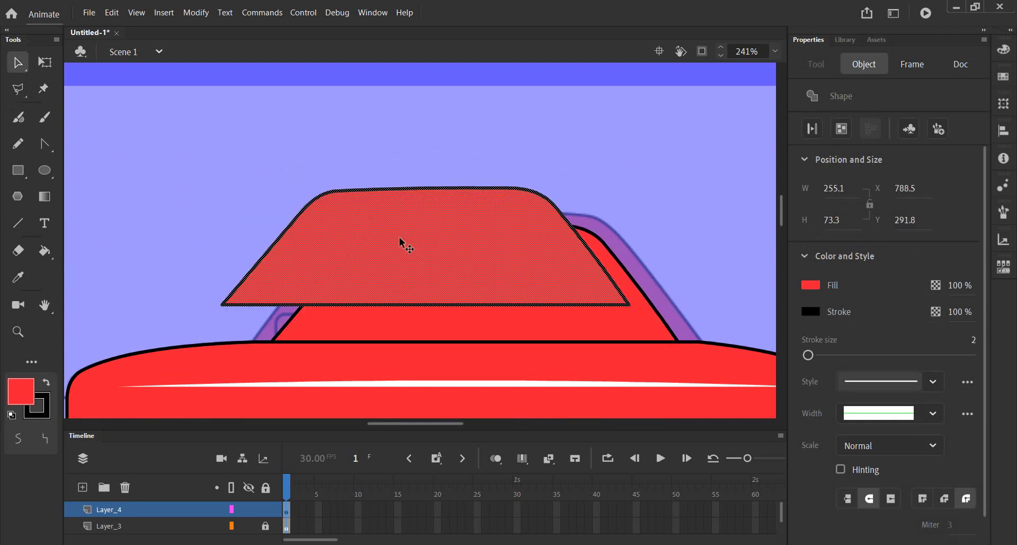
{"action": "left_click_drag", "start_coordinate": [399, 241], "coordinate": [294, 145]}
Delete the copy's red fill and bottom edge, then move its roof outline onto the cabin roof.
{"action": "left_click", "coordinate": [206, 244]}
{"action": "left_click", "coordinate": [266, 146]}
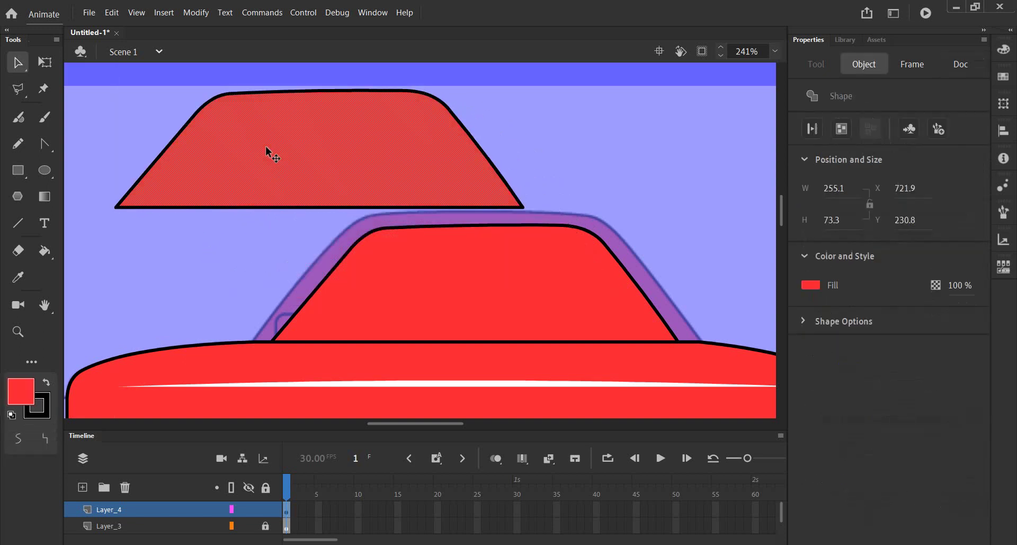
{"action": "key", "text": "Delete"}
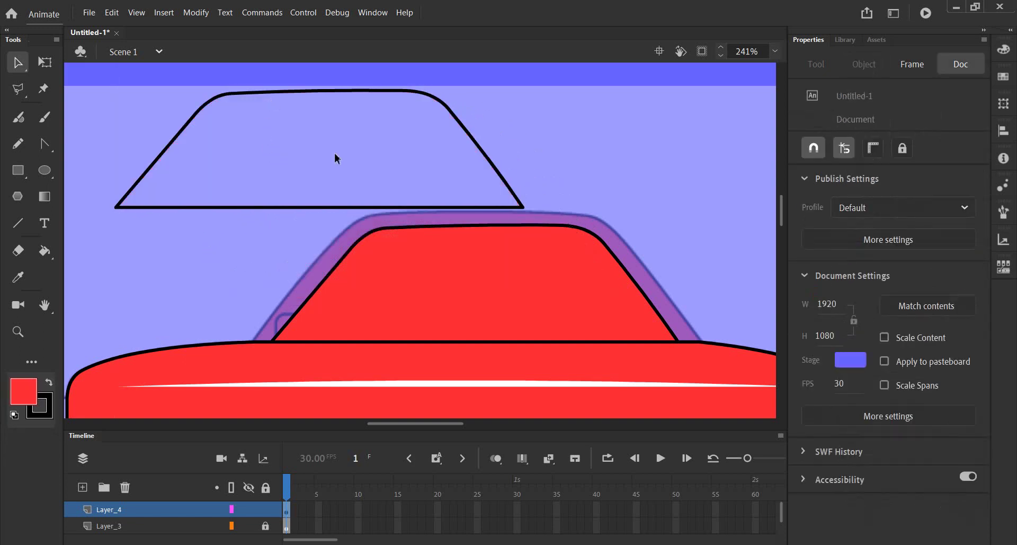
{"action": "left_click", "coordinate": [422, 204]}
{"action": "key", "text": "Delete"}
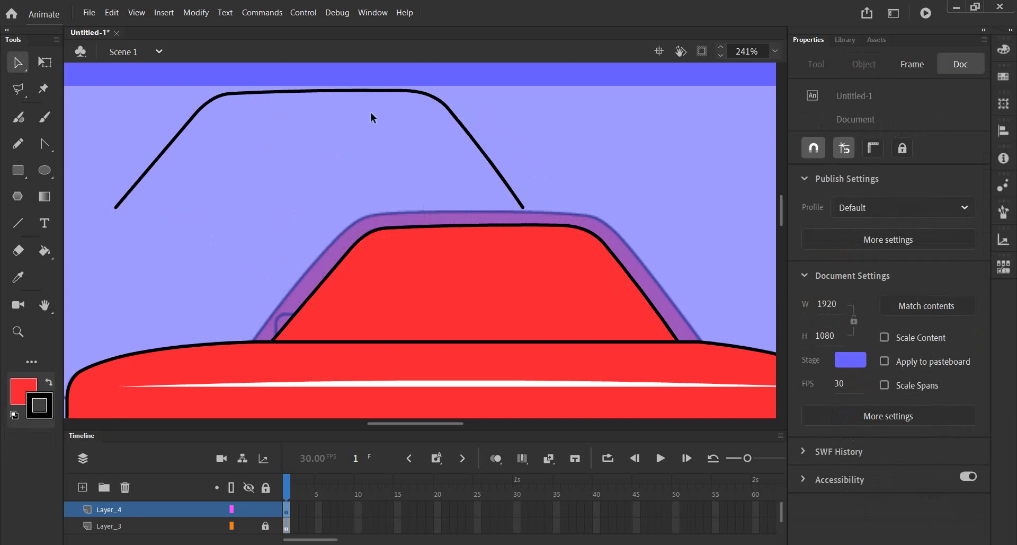
{"action": "left_click", "coordinate": [322, 92]}
{"action": "mouse_move", "coordinate": [311, 95]}
{"action": "left_mouse_down"}
{"action": "mouse_move", "coordinate": [334, 96]}
{"action": "mouse_move", "coordinate": [462, 200]}
{"action": "mouse_move", "coordinate": [461, 212]}
{"action": "left_mouse_up"}
Connect the endpoints of both inner pillar lines to the body line.
{"action": "left_click", "coordinate": [253, 204]}
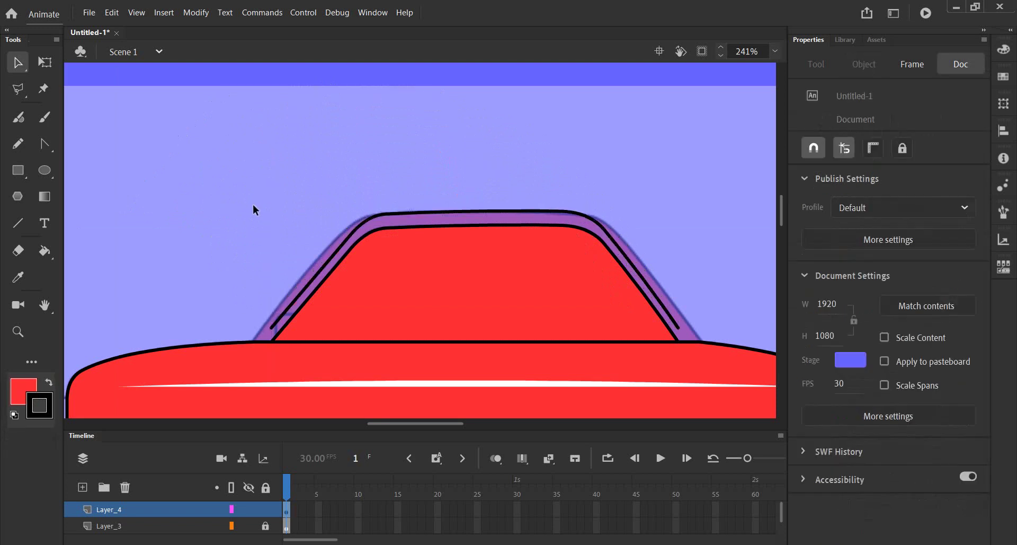
{"action": "scroll", "coordinate": [330, 297], "scroll_direction": "up", "scroll_amount": 1}
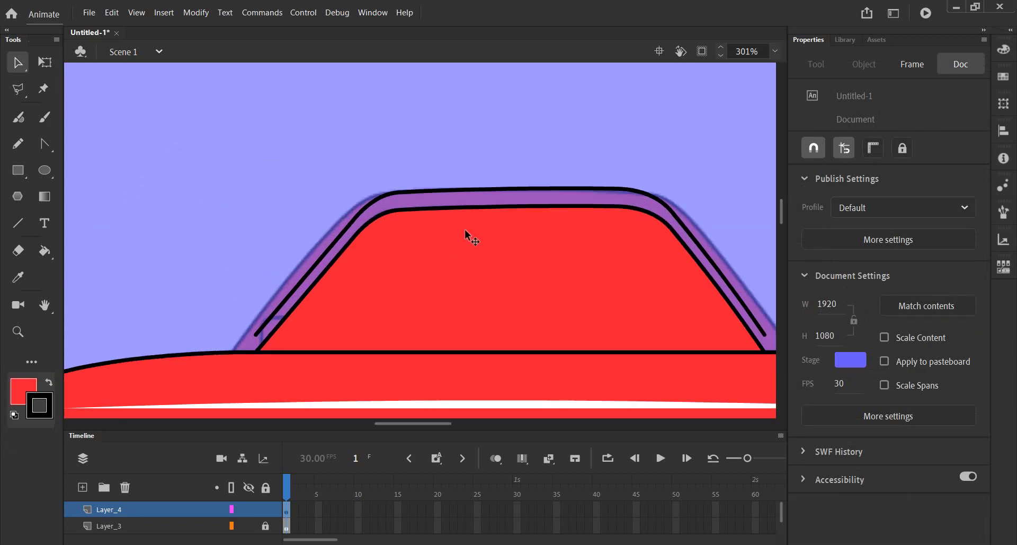
{"action": "scroll", "coordinate": [547, 217], "scroll_direction": "up", "scroll_amount": 2}
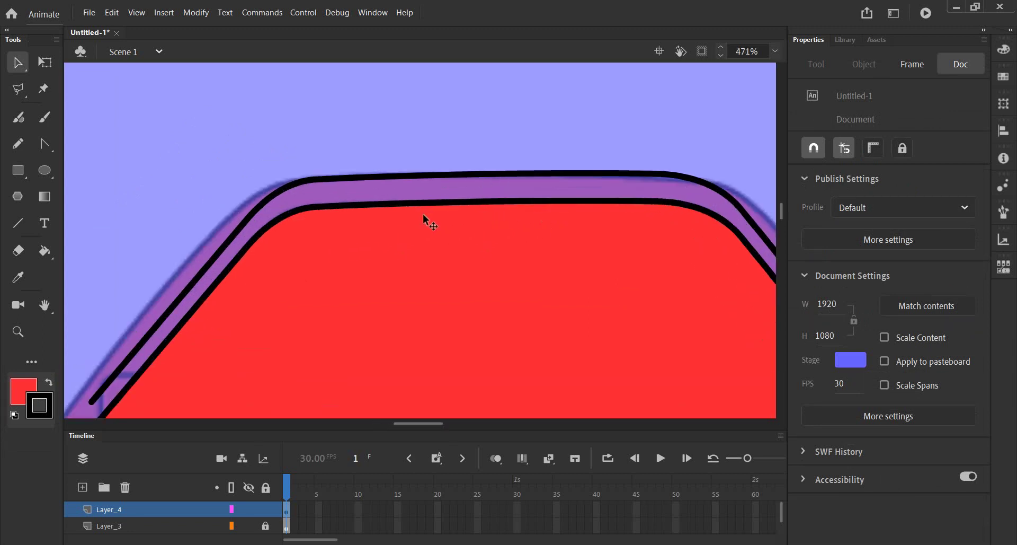
{"action": "scroll", "coordinate": [269, 297], "scroll_direction": "down", "scroll_amount": 1}
{"action": "scroll", "coordinate": [269, 297], "scroll_direction": "left", "scroll_amount": 1}
{"action": "scroll", "coordinate": [263, 321], "scroll_direction": "down", "scroll_amount": 3}
{"action": "scroll", "coordinate": [263, 320], "scroll_direction": "left", "scroll_amount": 3}
{"action": "left_click_drag", "start_coordinate": [258, 289], "coordinate": [218, 318]}
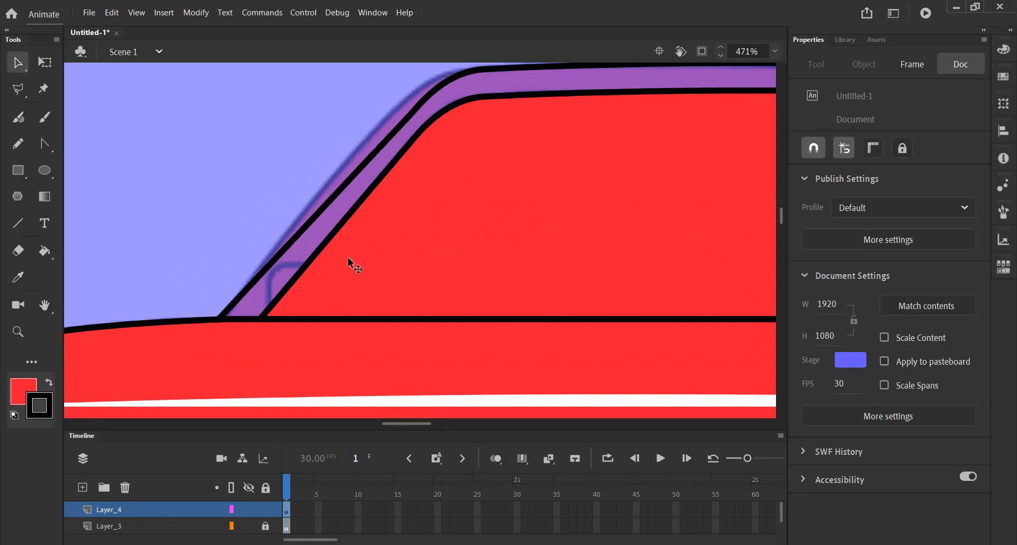
{"action": "scroll", "coordinate": [348, 256], "scroll_direction": "up", "scroll_amount": 3}
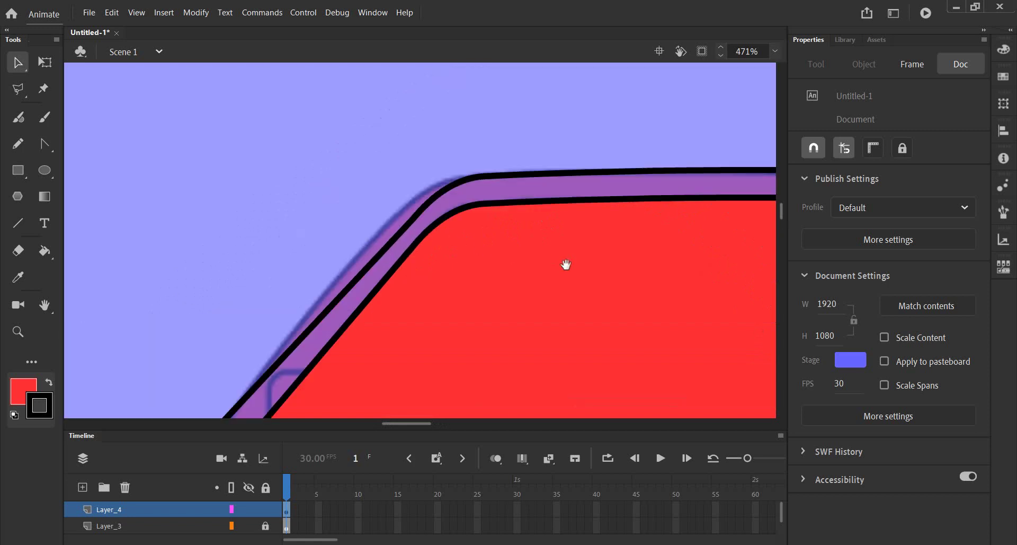
{"action": "scroll", "coordinate": [565, 263], "scroll_direction": "right", "scroll_amount": 5}
{"action": "scroll", "coordinate": [498, 247], "scroll_direction": "down", "scroll_amount": 2}
{"action": "left_click_drag", "start_coordinate": [560, 333], "coordinate": [605, 359]}
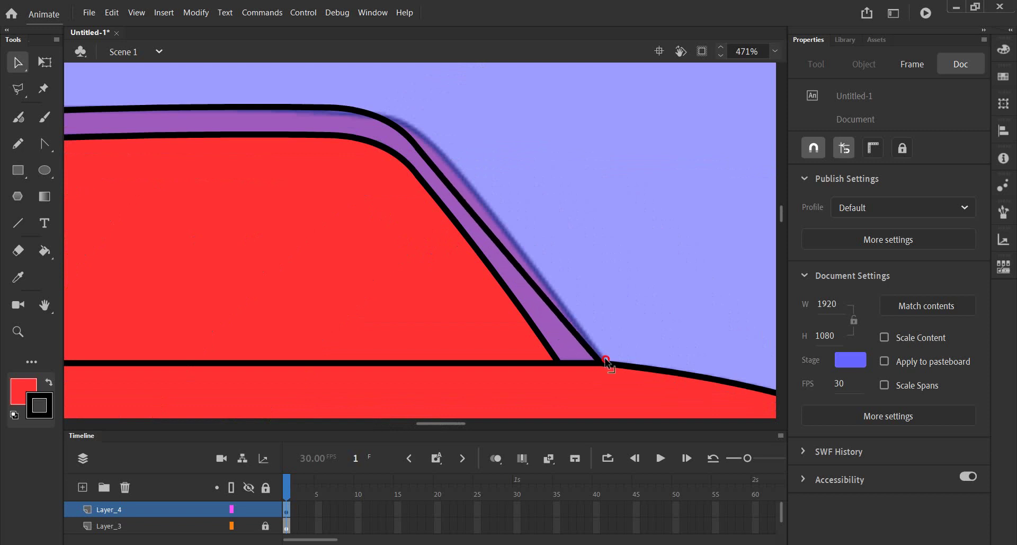
Refit the outer left pillar line and outer roof corner to the tracing.
{"action": "left_click_drag", "start_coordinate": [310, 220], "coordinate": [591, 252]}
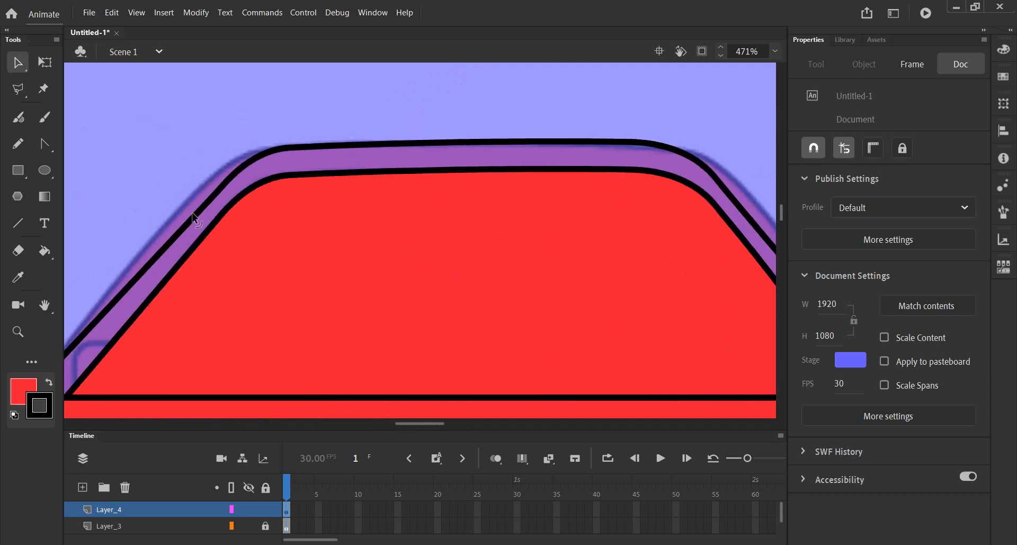
{"action": "scroll", "coordinate": [194, 217], "scroll_direction": "left", "scroll_amount": 4}
{"action": "left_click_drag", "start_coordinate": [371, 225], "coordinate": [366, 226]}
{"action": "left_click_drag", "start_coordinate": [416, 192], "coordinate": [386, 195]}
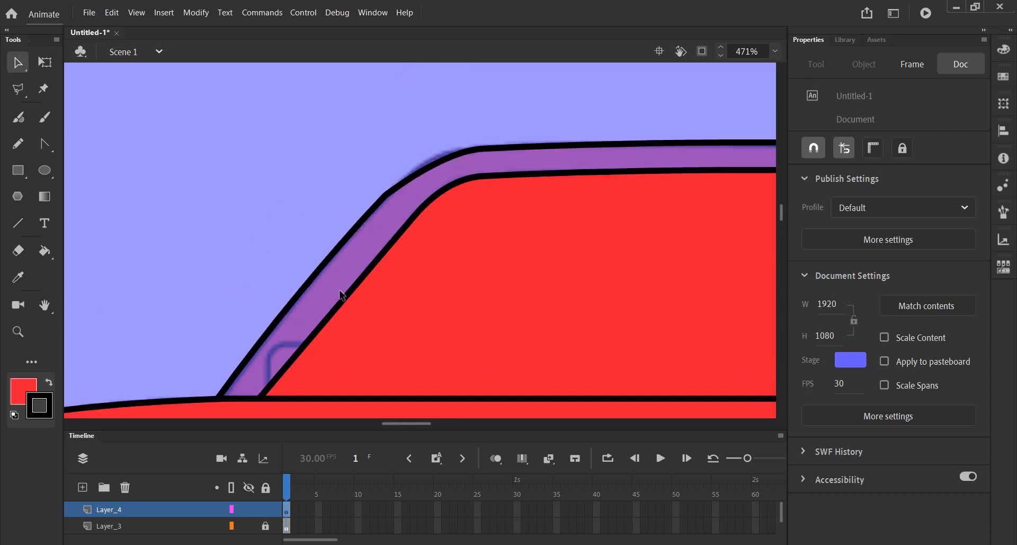
{"action": "left_click_drag", "start_coordinate": [347, 297], "coordinate": [343, 292]}
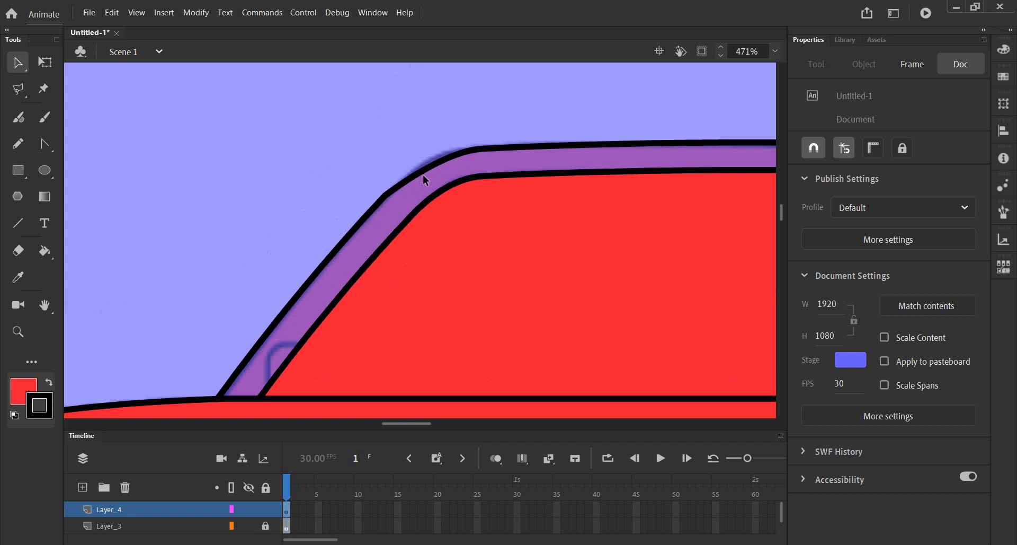
Pull the roof's outer black curve up to the tracing and bend it along the right slope.
{"action": "scroll", "coordinate": [423, 173], "scroll_direction": "up", "scroll_amount": 2}
{"action": "mouse_move", "coordinate": [435, 154]}
{"action": "left_mouse_down"}
{"action": "mouse_move", "coordinate": [429, 143]}
{"action": "mouse_move", "coordinate": [420, 154]}
{"action": "left_mouse_up"}
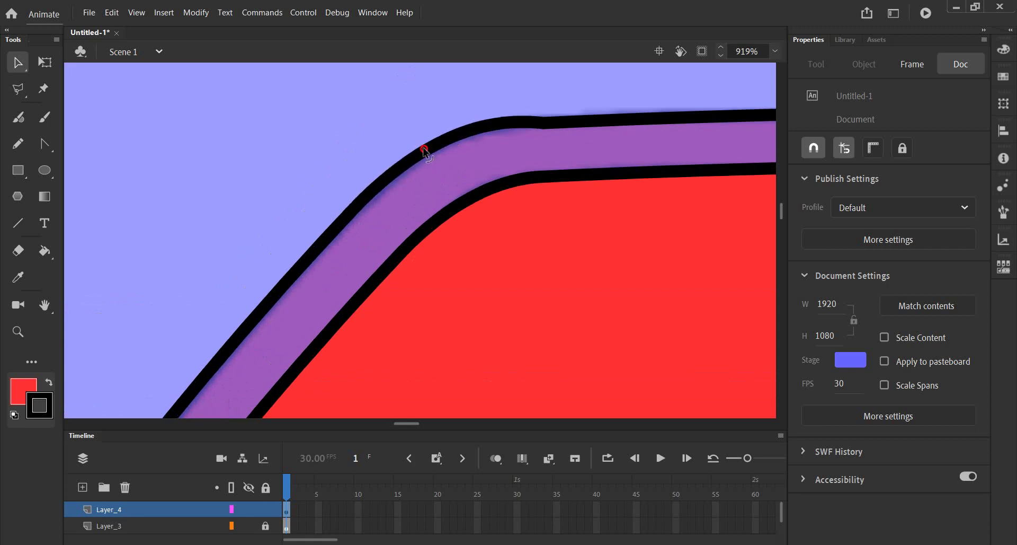
{"action": "left_click_drag", "start_coordinate": [542, 125], "coordinate": [543, 117]}
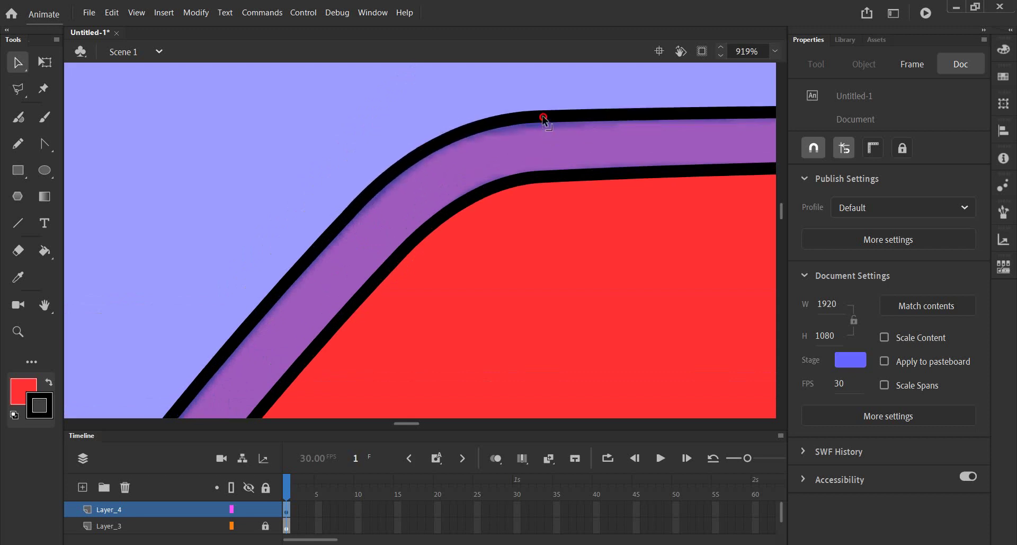
{"action": "scroll", "coordinate": [538, 188], "scroll_direction": "down", "scroll_amount": 2}
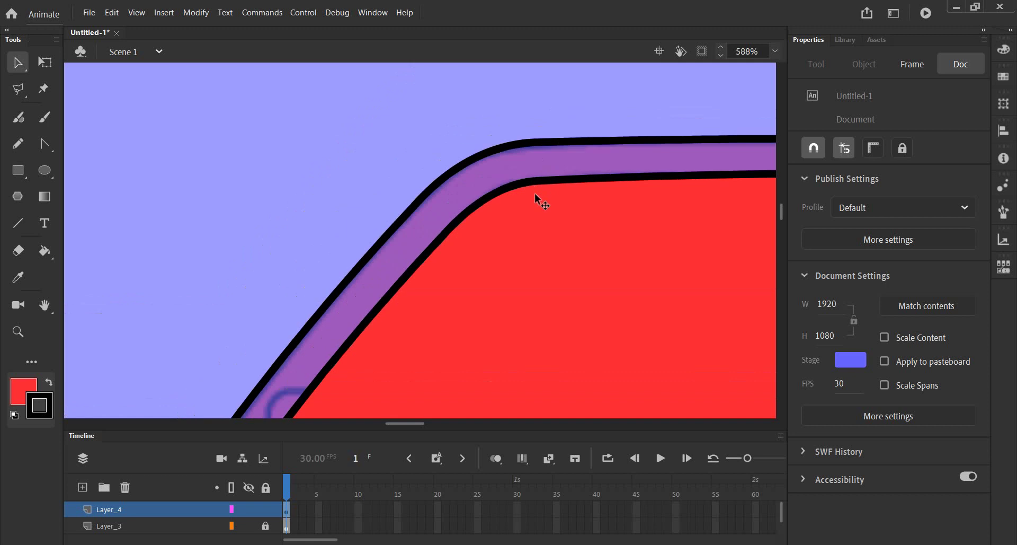
{"action": "scroll", "coordinate": [536, 198], "scroll_direction": "down", "scroll_amount": 2}
{"action": "left_click_drag", "start_coordinate": [630, 256], "coordinate": [463, 281]}
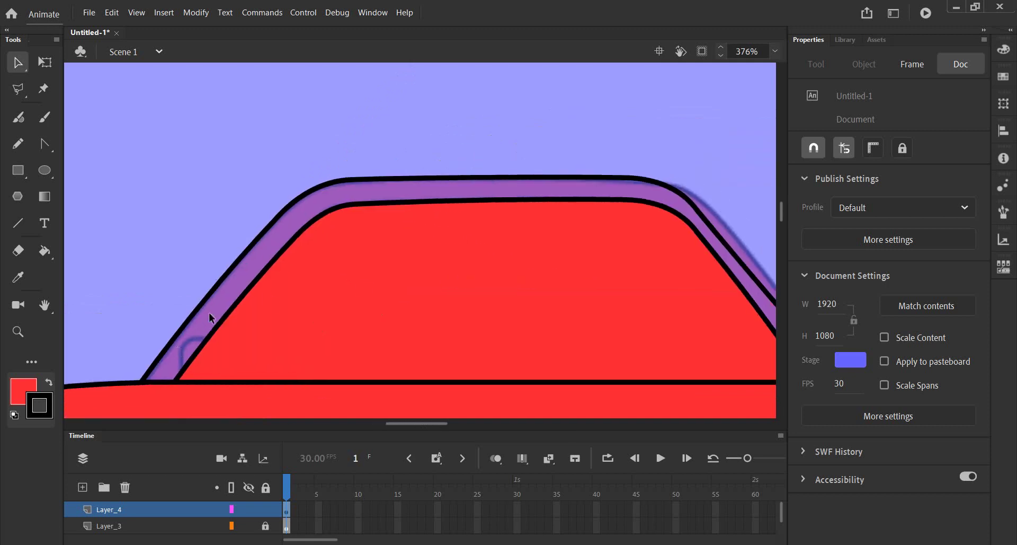
{"action": "scroll", "coordinate": [540, 281], "scroll_direction": "right", "scroll_amount": 3}
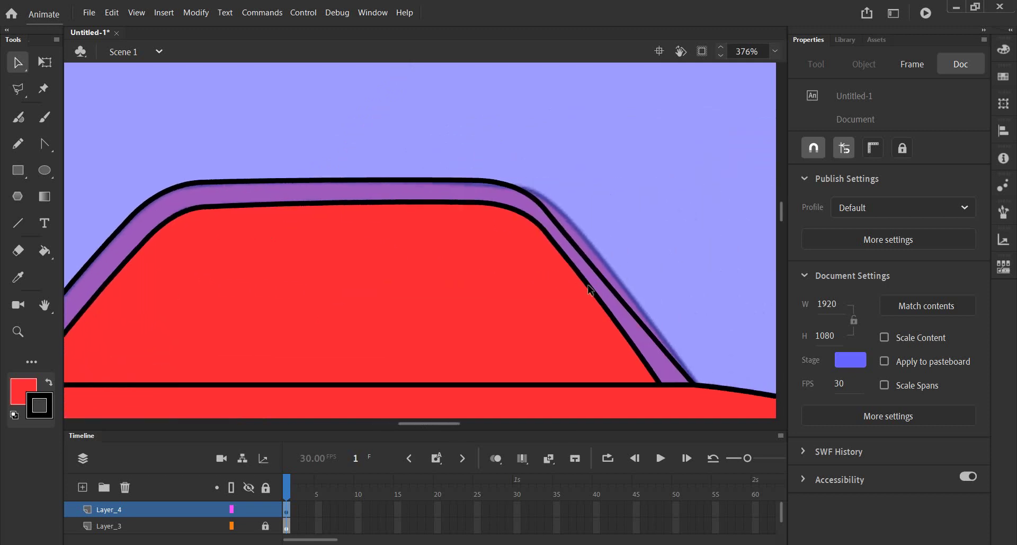
{"action": "left_click_drag", "start_coordinate": [555, 220], "coordinate": [565, 213]}
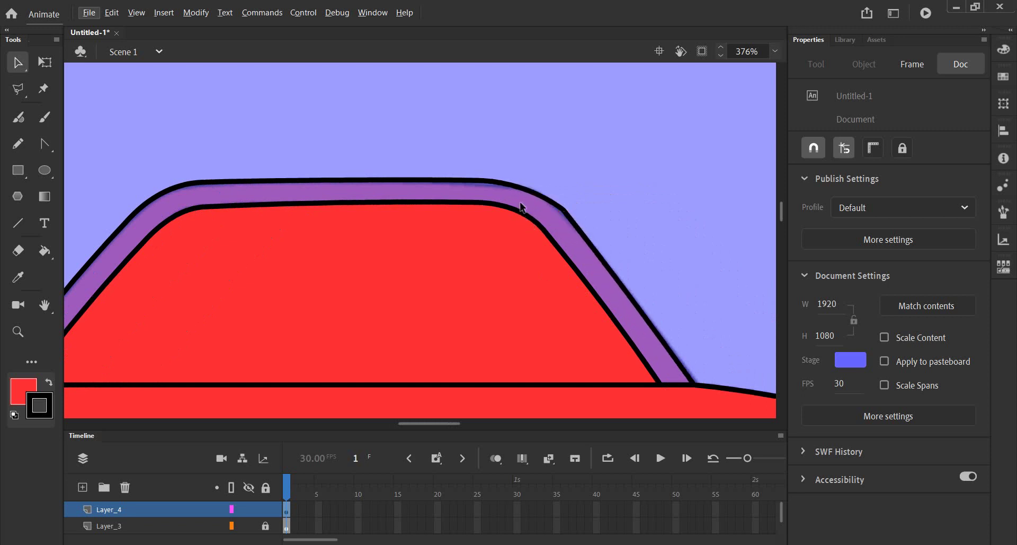
Smooth the outer and inner outline bends into an evenly rounded right roof corner.
{"action": "scroll", "coordinate": [522, 207], "scroll_direction": "up", "scroll_amount": 5}
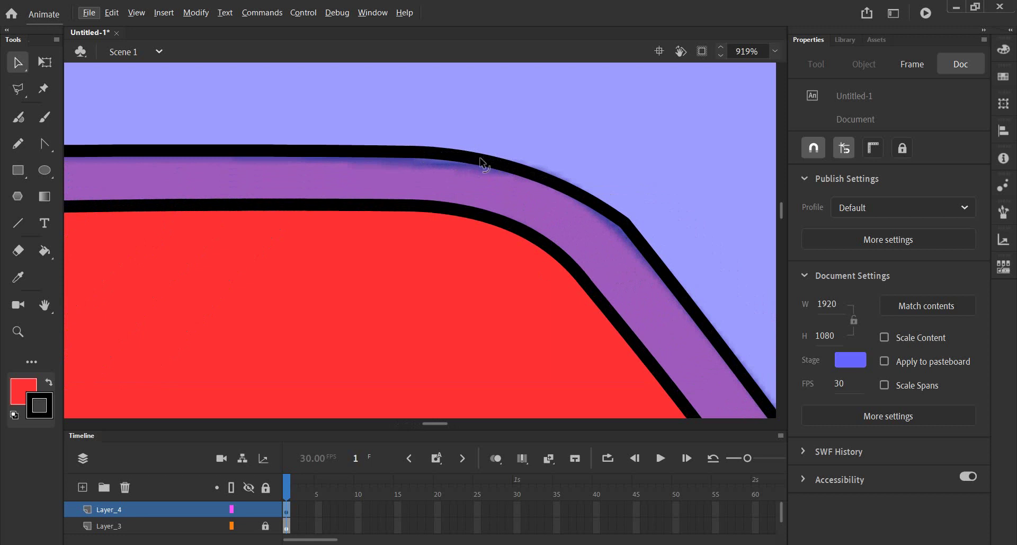
{"action": "mouse_move", "coordinate": [443, 156]}
{"action": "left_mouse_down"}
{"action": "mouse_move", "coordinate": [426, 158]}
{"action": "mouse_move", "coordinate": [488, 160]}
{"action": "mouse_move", "coordinate": [450, 159]}
{"action": "left_mouse_up"}
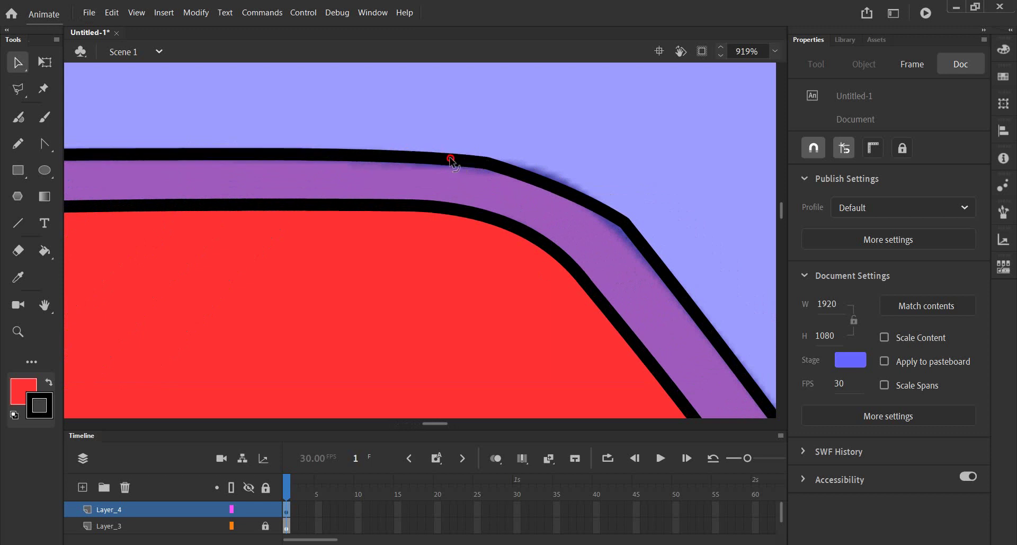
{"action": "left_click_drag", "start_coordinate": [533, 175], "coordinate": [530, 167]}
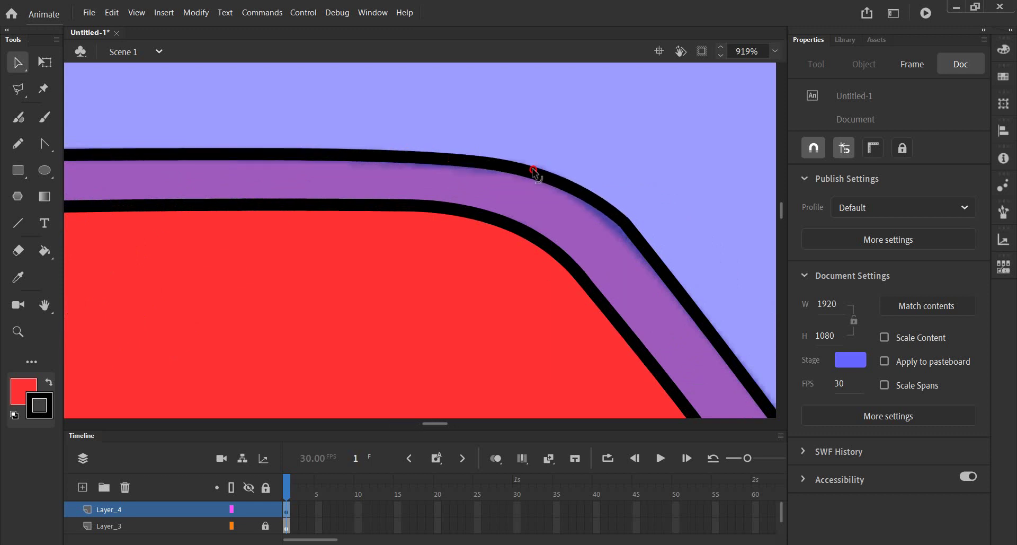
{"action": "left_click_drag", "start_coordinate": [627, 226], "coordinate": [608, 211]}
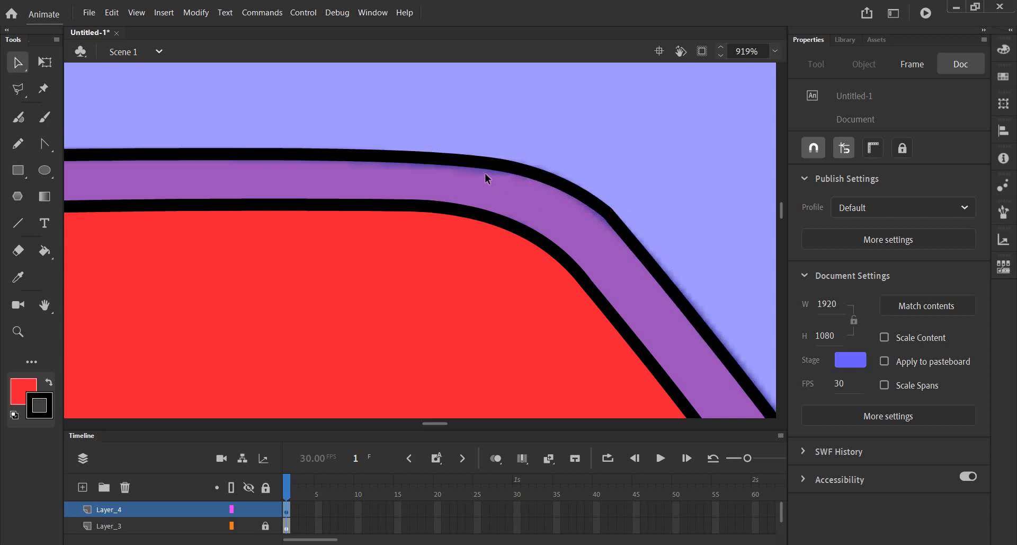
{"action": "left_click_drag", "start_coordinate": [433, 158], "coordinate": [433, 157]}
{"action": "mouse_move", "coordinate": [424, 207]}
{"action": "left_mouse_down"}
{"action": "mouse_move", "coordinate": [453, 213]}
{"action": "mouse_move", "coordinate": [420, 225]}
{"action": "mouse_move", "coordinate": [502, 219]}
{"action": "mouse_move", "coordinate": [429, 211]}
{"action": "left_mouse_up"}
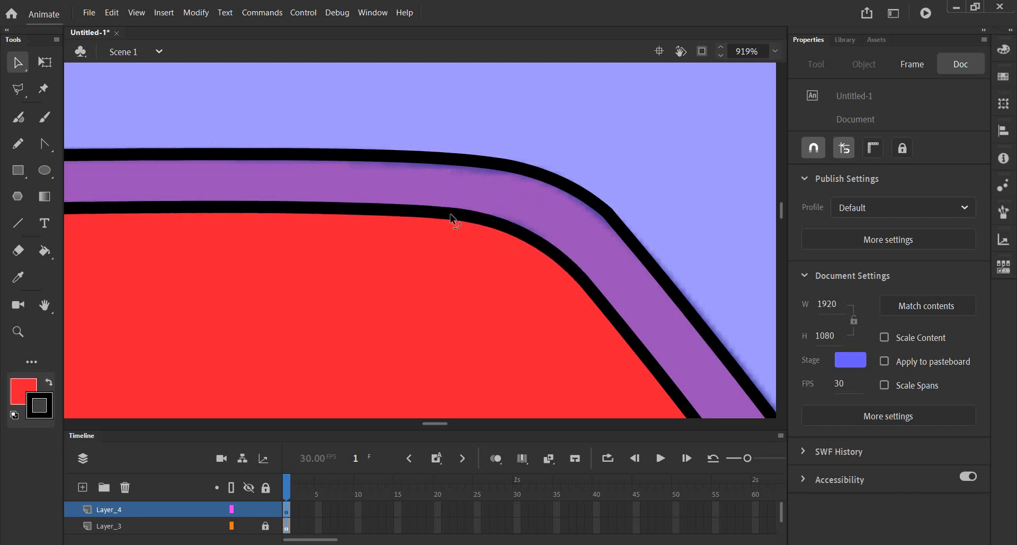
{"action": "left_click_drag", "start_coordinate": [587, 203], "coordinate": [603, 212]}
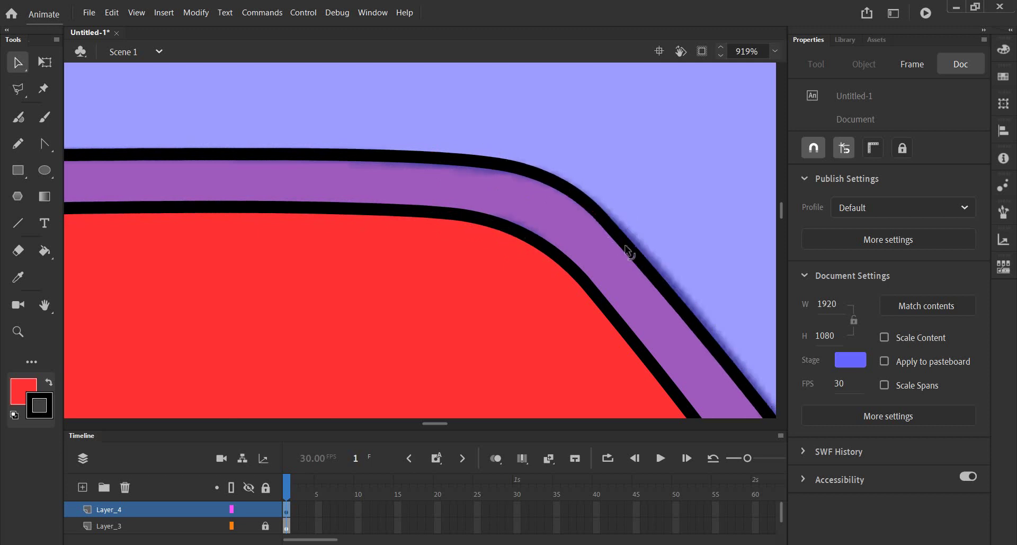
{"action": "left_click_drag", "start_coordinate": [626, 246], "coordinate": [623, 233]}
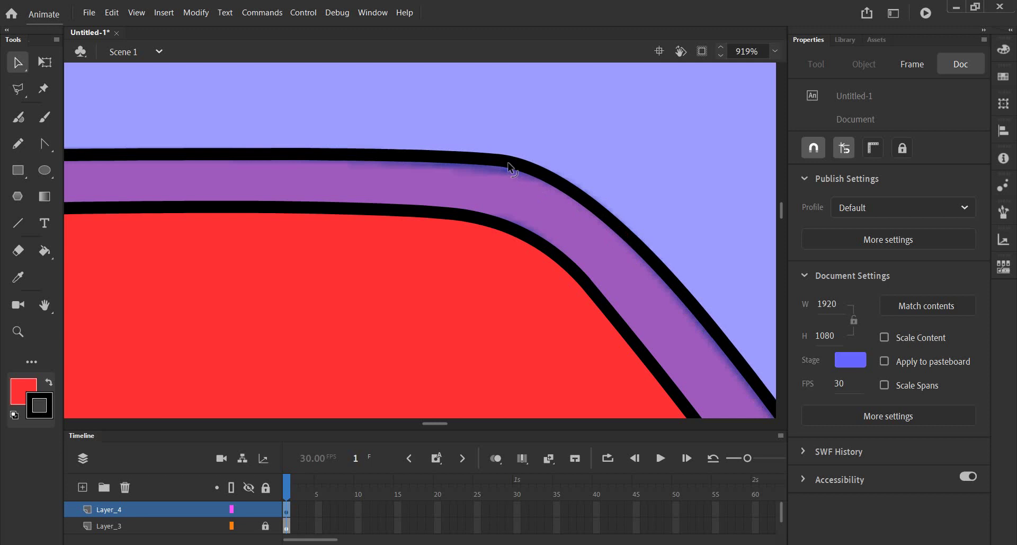
{"action": "left_click_drag", "start_coordinate": [507, 164], "coordinate": [511, 163]}
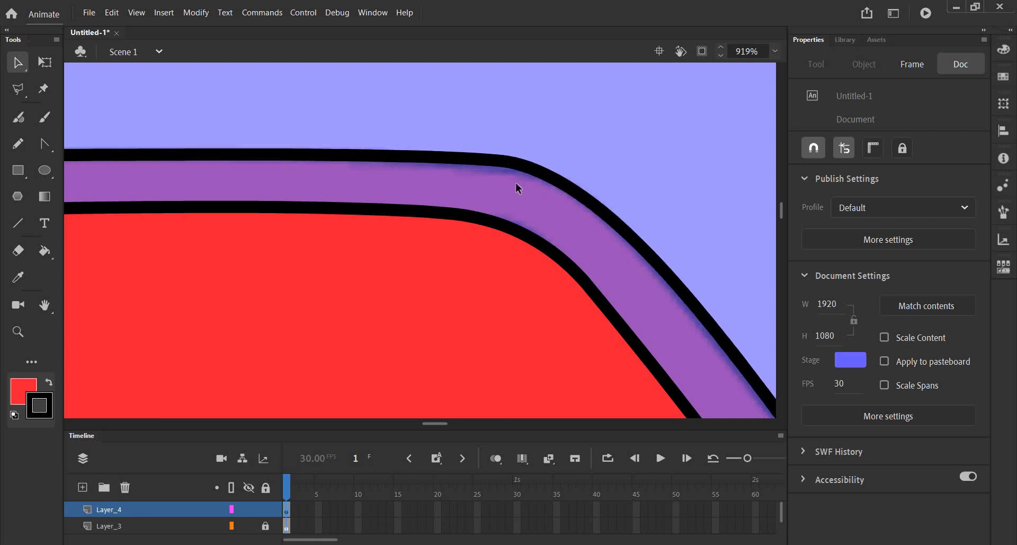
{"action": "scroll", "coordinate": [516, 204], "scroll_direction": "down", "scroll_amount": 3}
{"action": "scroll", "coordinate": [517, 204], "scroll_direction": "down", "scroll_amount": 2}
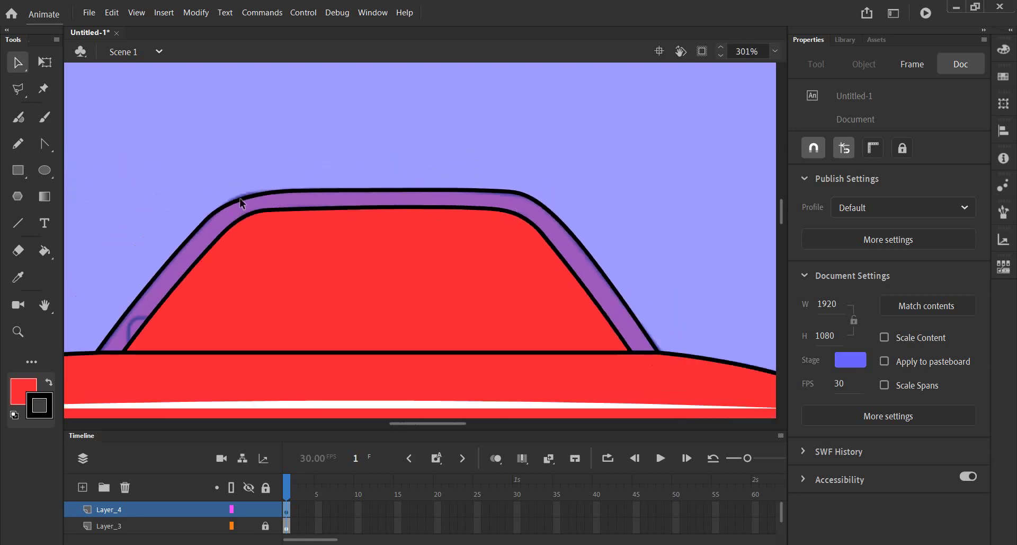
Undo the recent roof-outline reshaping back to its earlier shape.
{"action": "scroll", "coordinate": [240, 202], "scroll_direction": "up", "scroll_amount": 1}
{"action": "key", "text": "ctrl+z"}
{"action": "key", "text": "ctrl+z"}
{"action": "key", "text": "ctrl+z"}
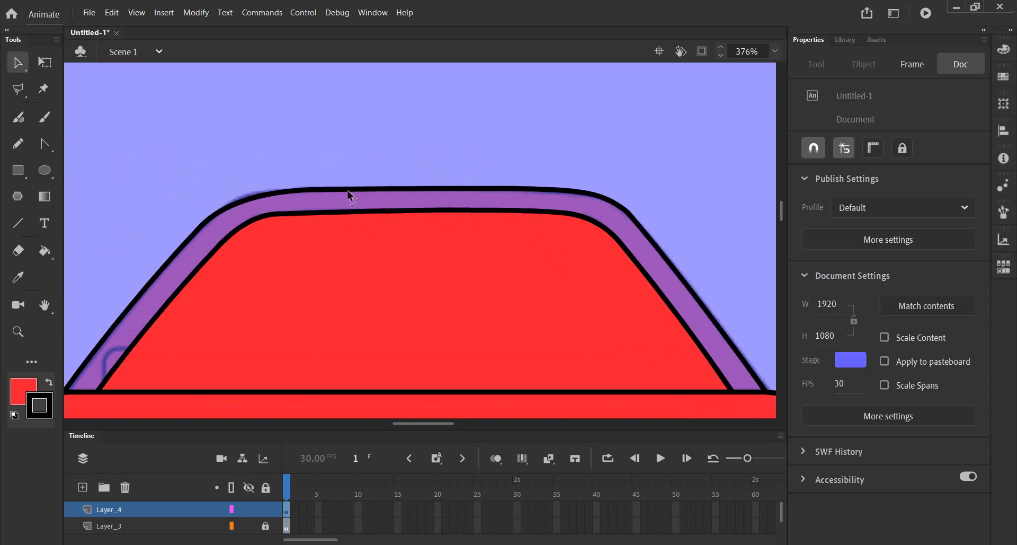
{"action": "scroll", "coordinate": [243, 211], "scroll_direction": "up", "scroll_amount": 1}
{"action": "scroll", "coordinate": [243, 211], "scroll_direction": "up", "scroll_amount": 2}
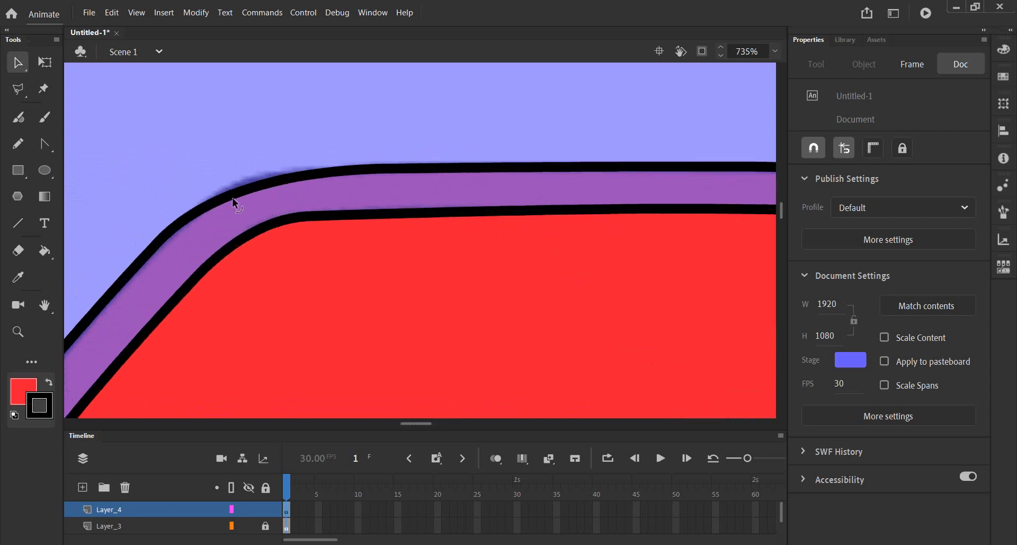
{"action": "key", "text": "ctrl+z"}
{"action": "key", "text": "ctrl+z"}
{"action": "key", "text": "ctrl+z"}
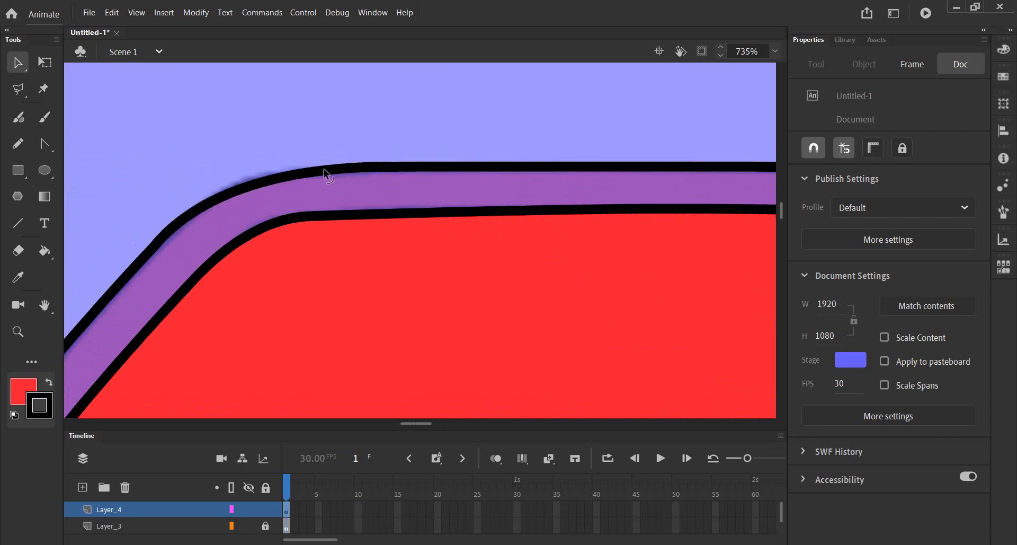
{"action": "key", "text": "ctrl+z"}
{"action": "key", "text": "ctrl+z"}
Move the sharp corner left and smooth the kinks and bump along the upper outline's front bend.
{"action": "mouse_move", "coordinate": [306, 162]}
{"action": "left_mouse_down"}
{"action": "mouse_move", "coordinate": [279, 166]}
{"action": "mouse_move", "coordinate": [288, 165]}
{"action": "left_mouse_up"}
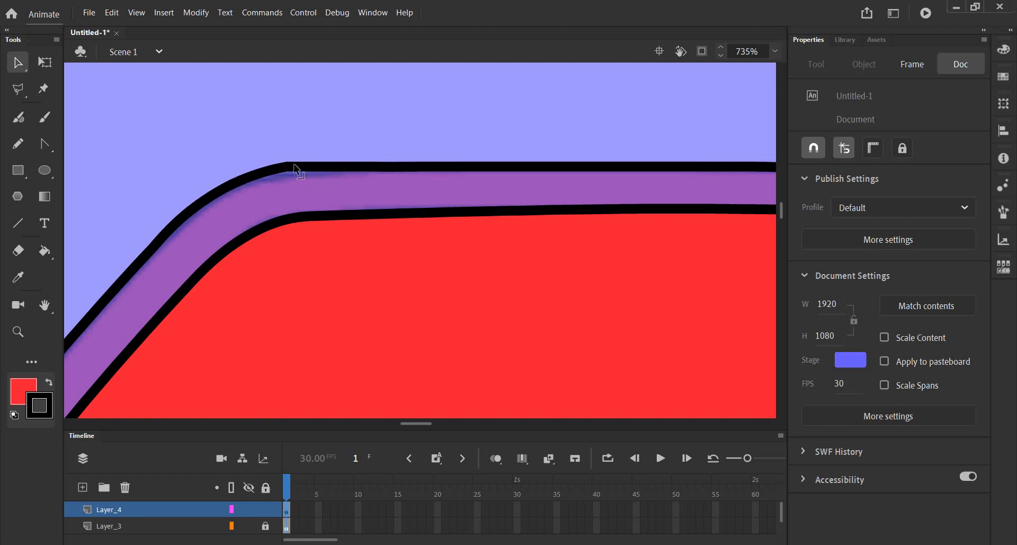
{"action": "left_click_drag", "start_coordinate": [193, 223], "coordinate": [165, 243]}
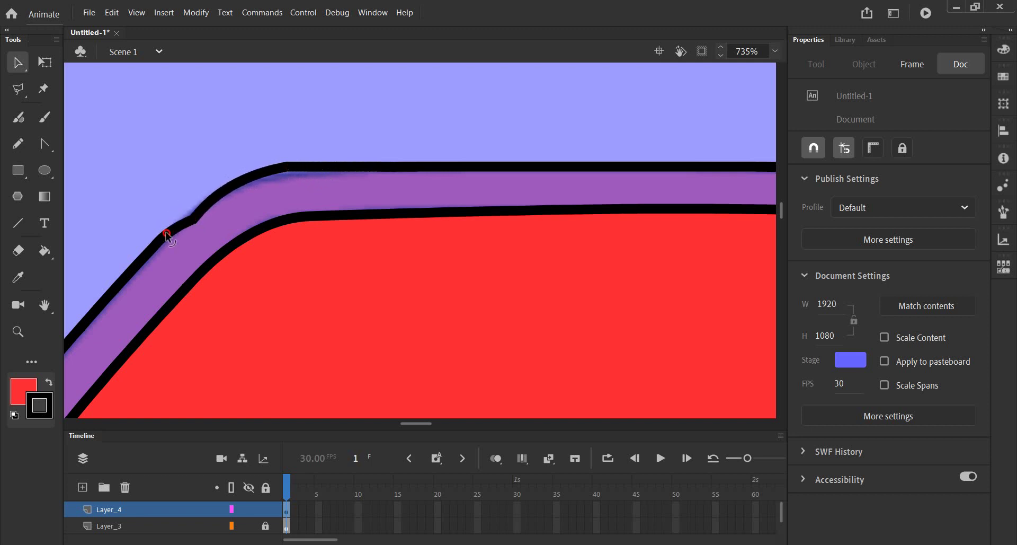
{"action": "left_click_drag", "start_coordinate": [195, 218], "coordinate": [206, 203]}
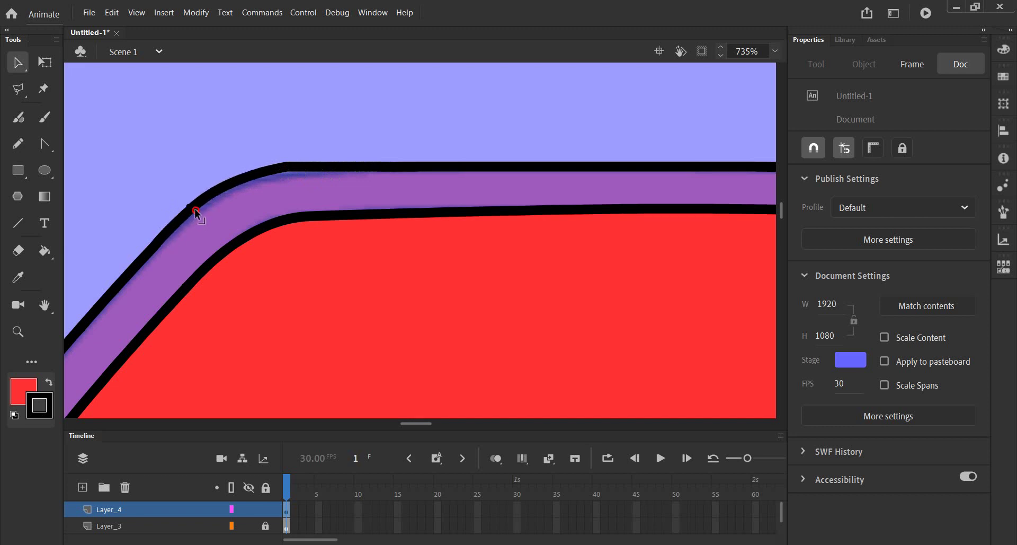
{"action": "left_click_drag", "start_coordinate": [291, 168], "coordinate": [291, 168]}
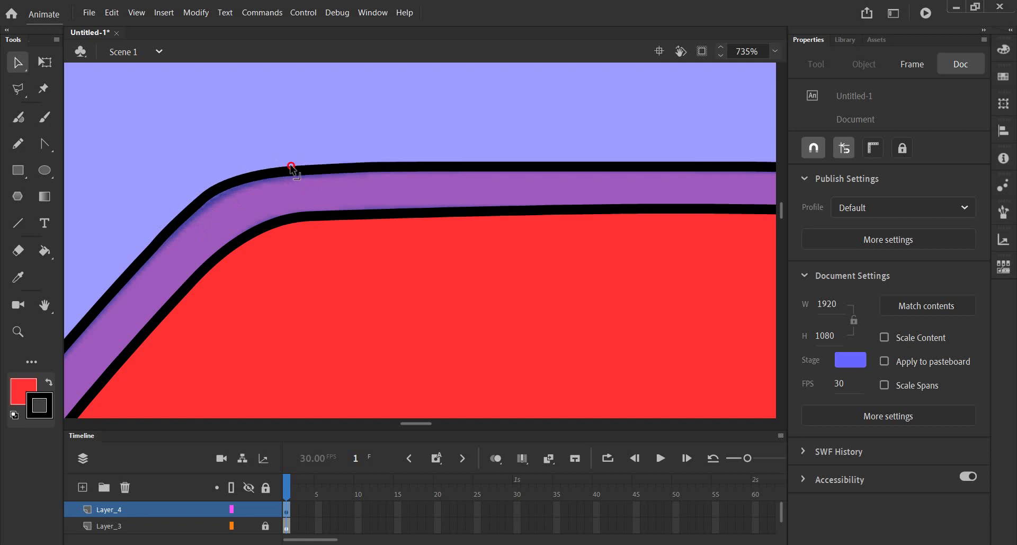
{"action": "left_click_drag", "start_coordinate": [290, 168], "coordinate": [279, 169]}
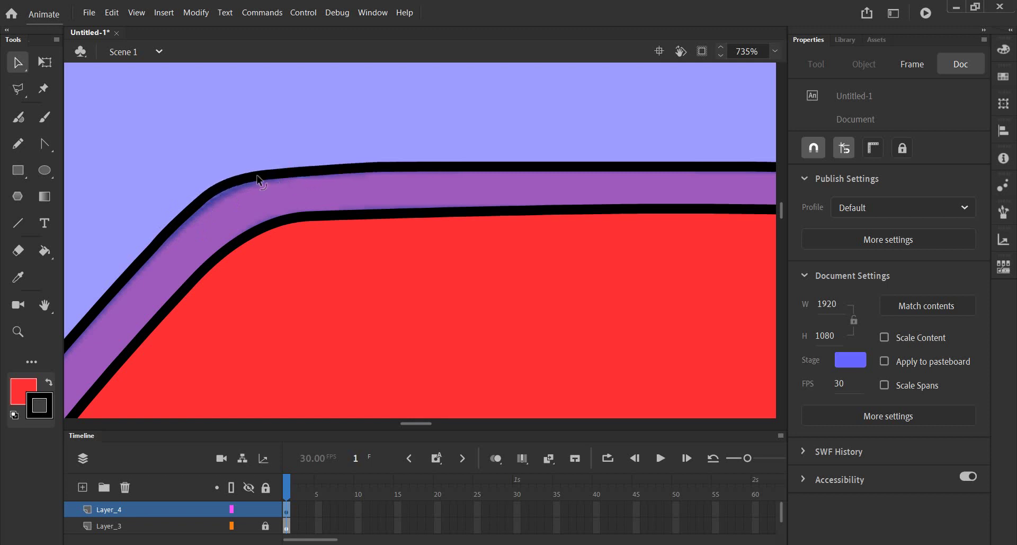
{"action": "left_click_drag", "start_coordinate": [217, 198], "coordinate": [207, 207]}
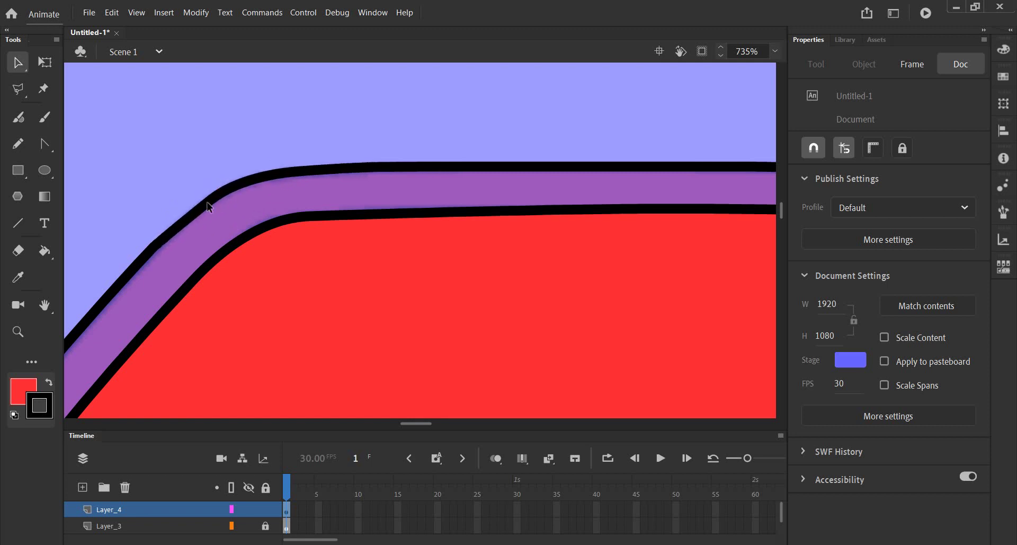
{"action": "left_click_drag", "start_coordinate": [153, 244], "coordinate": [155, 248]}
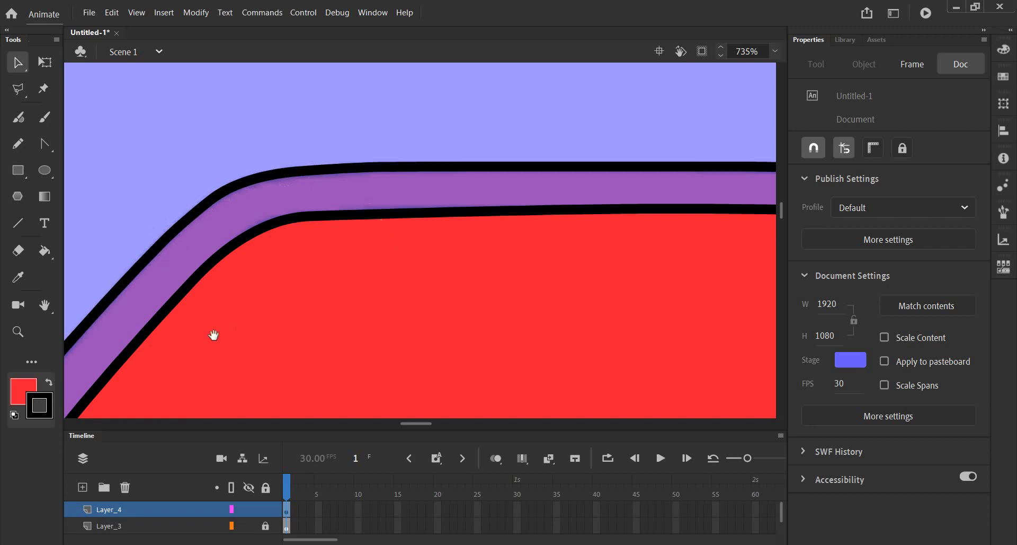
{"action": "left_click_drag", "start_coordinate": [213, 334], "coordinate": [454, 232]}
{"action": "left_click_drag", "start_coordinate": [469, 188], "coordinate": [125, 309]}
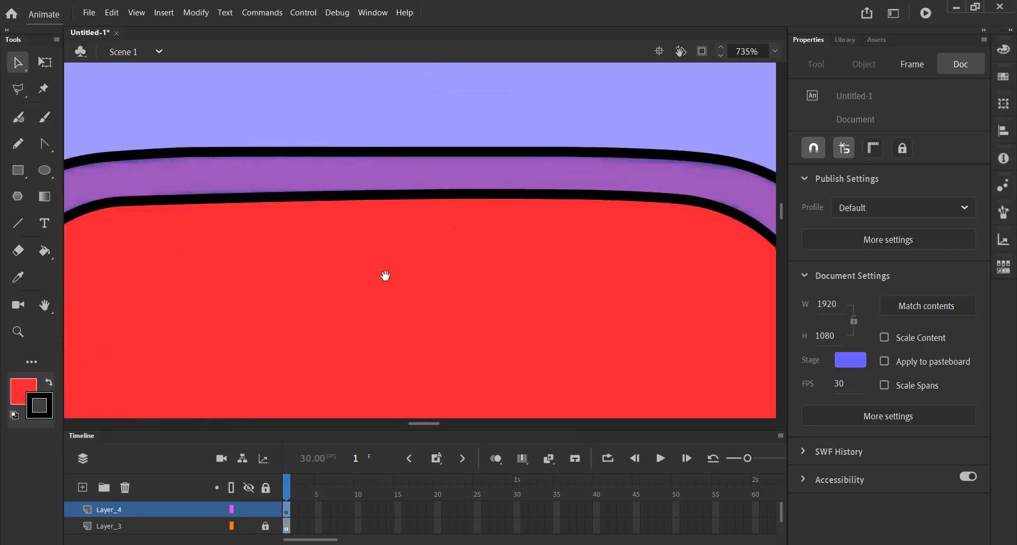
{"action": "left_click_drag", "start_coordinate": [386, 276], "coordinate": [197, 294]}
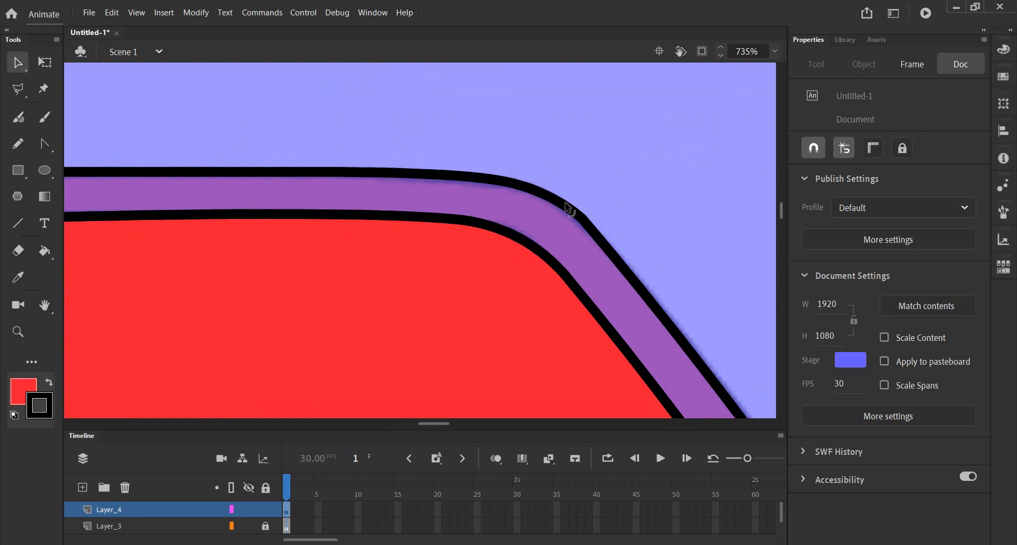
Sharpen the outer outline's rear bend and adjust the inner outline's corner and diagonal segment.
{"action": "mouse_move", "coordinate": [582, 218]}
{"action": "left_mouse_down"}
{"action": "mouse_move", "coordinate": [567, 204]}
{"action": "mouse_move", "coordinate": [613, 247]}
{"action": "left_mouse_up"}
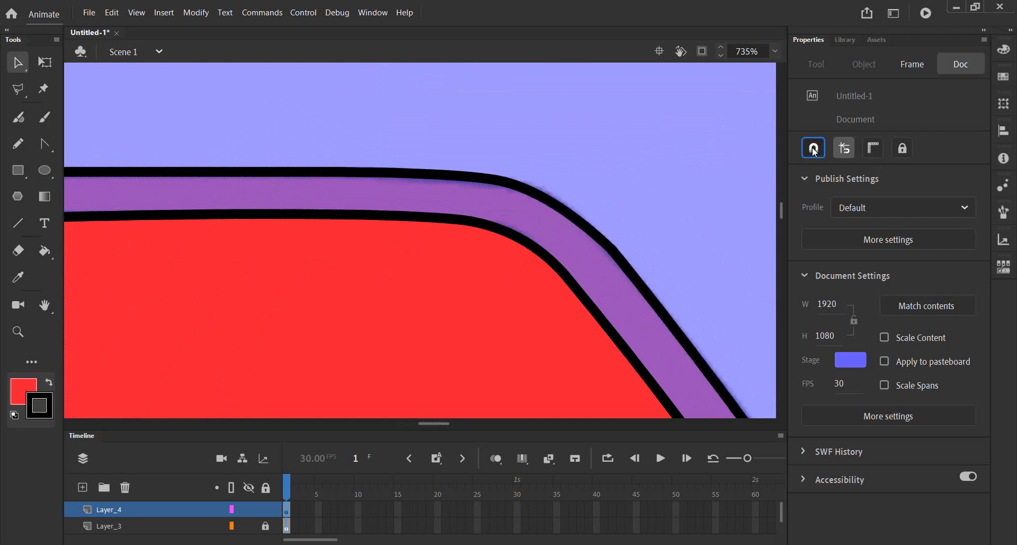
{"action": "left_click_drag", "start_coordinate": [541, 197], "coordinate": [509, 183]}
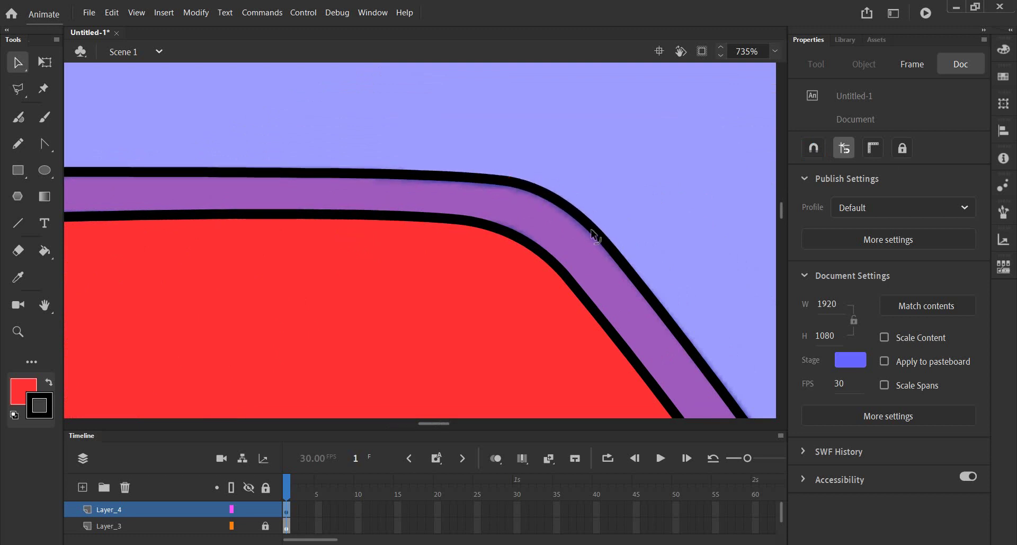
{"action": "left_click_drag", "start_coordinate": [591, 226], "coordinate": [593, 229]}
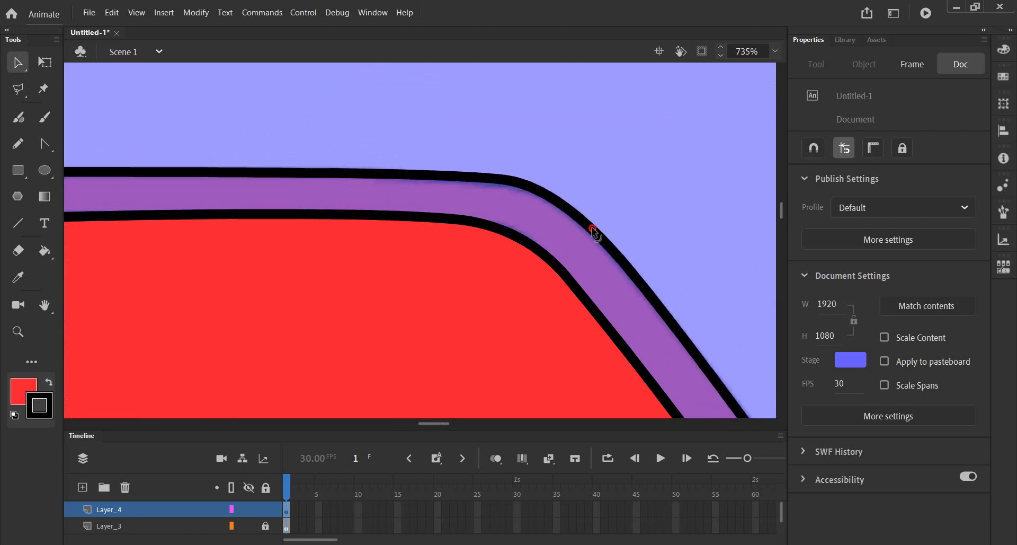
{"action": "left_click_drag", "start_coordinate": [581, 290], "coordinate": [567, 275]}
{"action": "left_click_drag", "start_coordinate": [506, 182], "coordinate": [511, 183]}
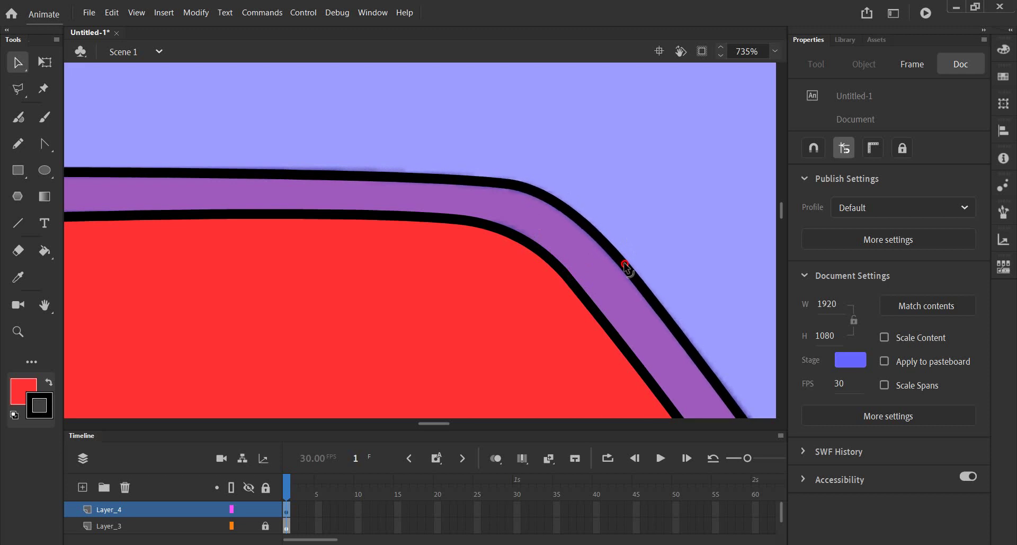
{"action": "left_click_drag", "start_coordinate": [496, 186], "coordinate": [430, 176]}
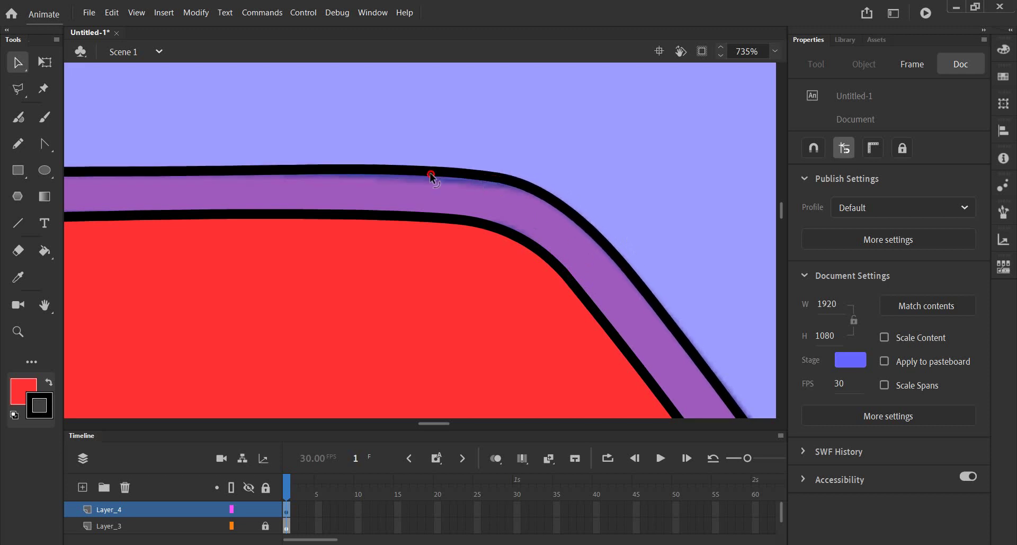
{"action": "scroll", "coordinate": [426, 175], "scroll_direction": "down", "scroll_amount": 5}
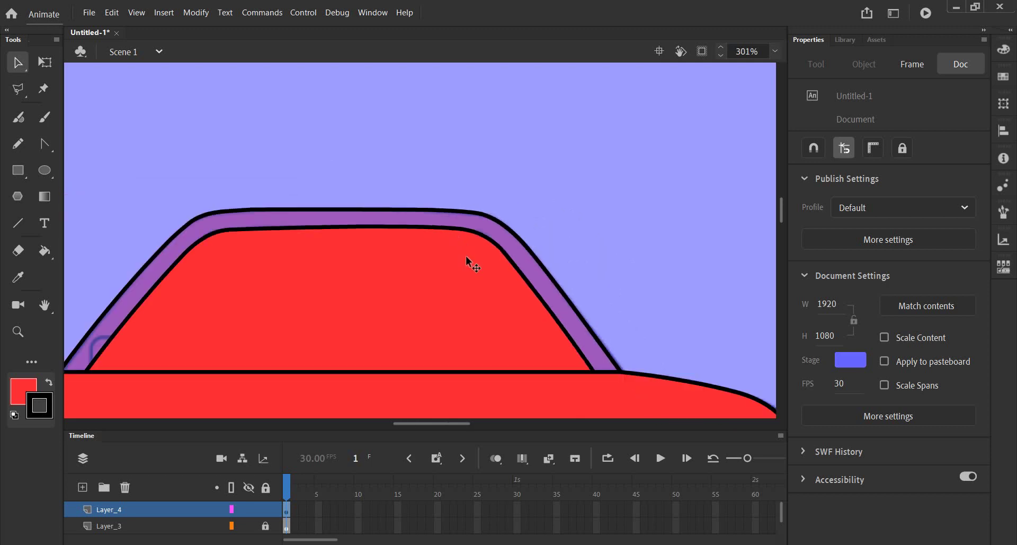
{"action": "scroll", "coordinate": [510, 285], "scroll_direction": "up", "scroll_amount": 2}
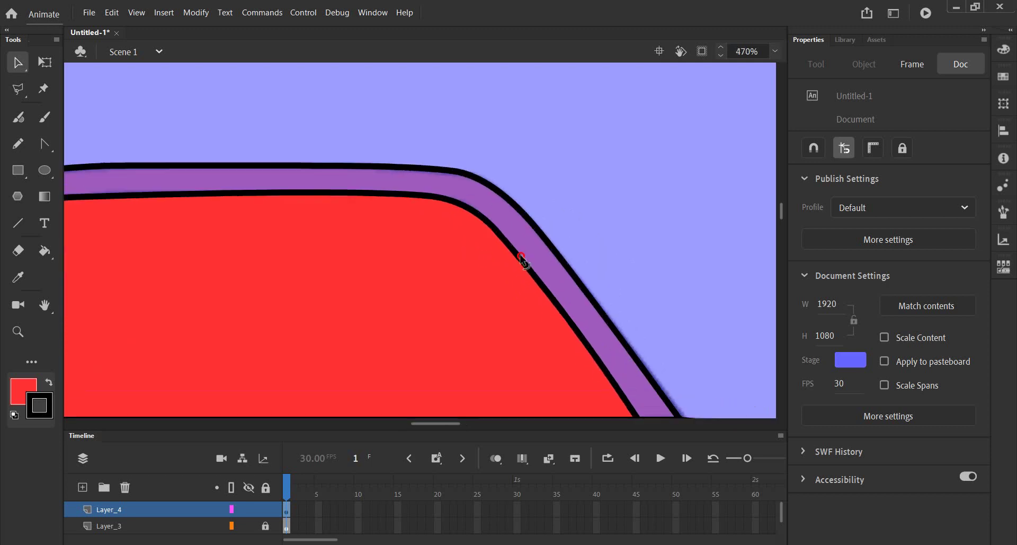
{"action": "mouse_move", "coordinate": [516, 261]}
{"action": "left_mouse_down"}
{"action": "mouse_move", "coordinate": [505, 230]}
{"action": "mouse_move", "coordinate": [512, 256]}
{"action": "left_mouse_up"}
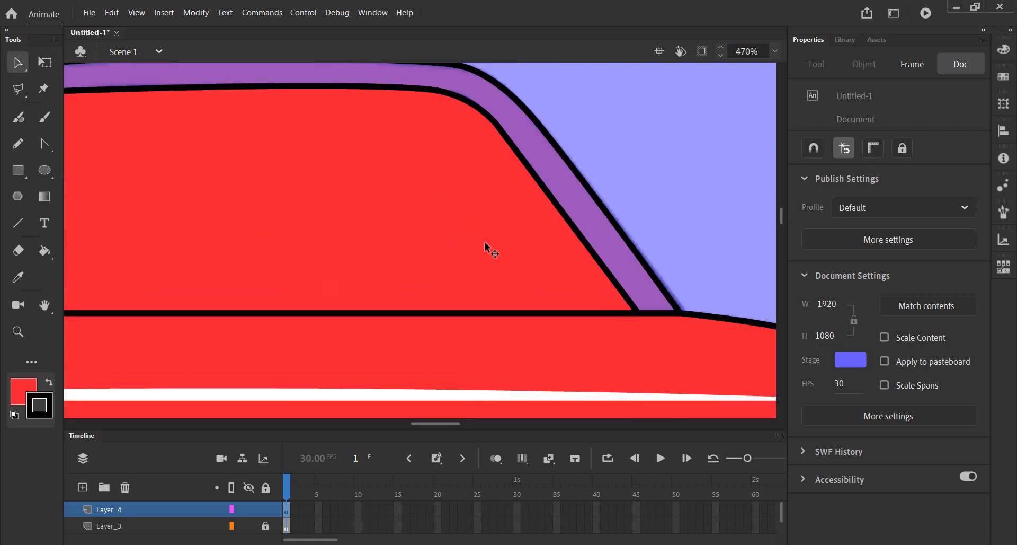
{"action": "scroll", "coordinate": [397, 268], "scroll_direction": "down", "scroll_amount": 3}
{"action": "scroll", "coordinate": [389, 275], "scroll_direction": "down", "scroll_amount": 4}
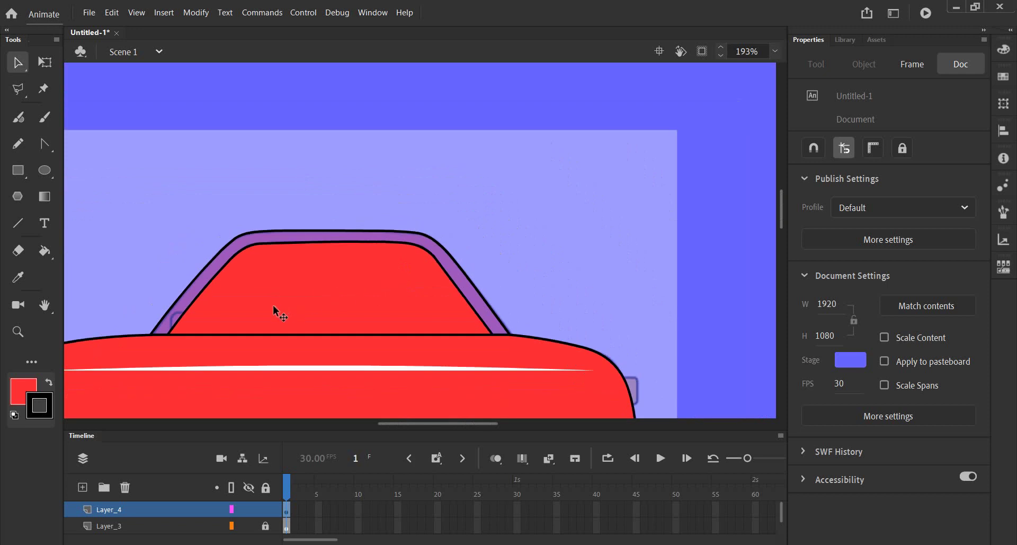
Sample the body's red with the Eyedropper and paint the purple roof band with it.
{"action": "left_click_drag", "start_coordinate": [274, 307], "coordinate": [358, 276]}
{"action": "left_click", "coordinate": [46, 252]}
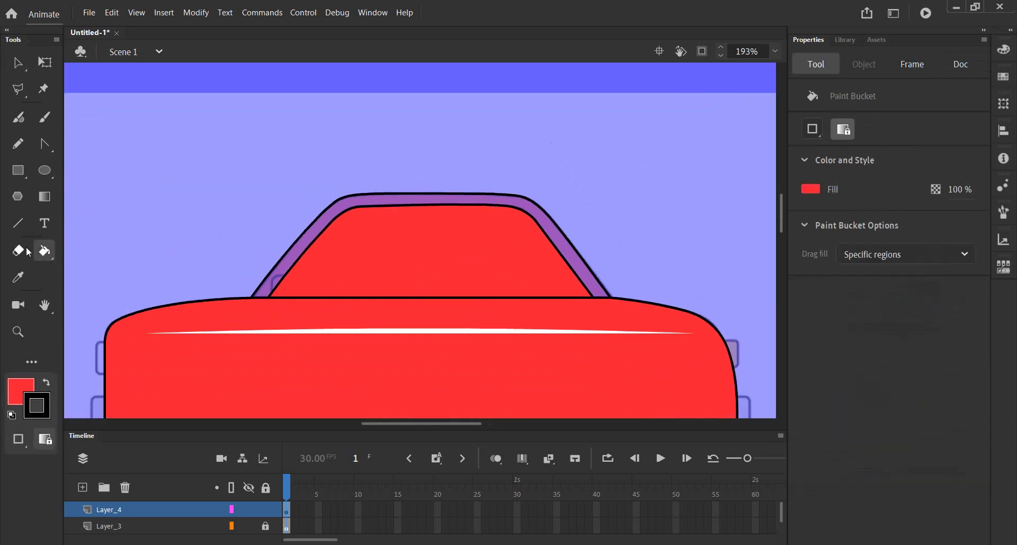
{"action": "left_click", "coordinate": [15, 384]}
{"action": "key", "text": "Escape"}
{"action": "left_click", "coordinate": [18, 276]}
{"action": "left_click", "coordinate": [249, 363]}
{"action": "left_click", "coordinate": [318, 224]}
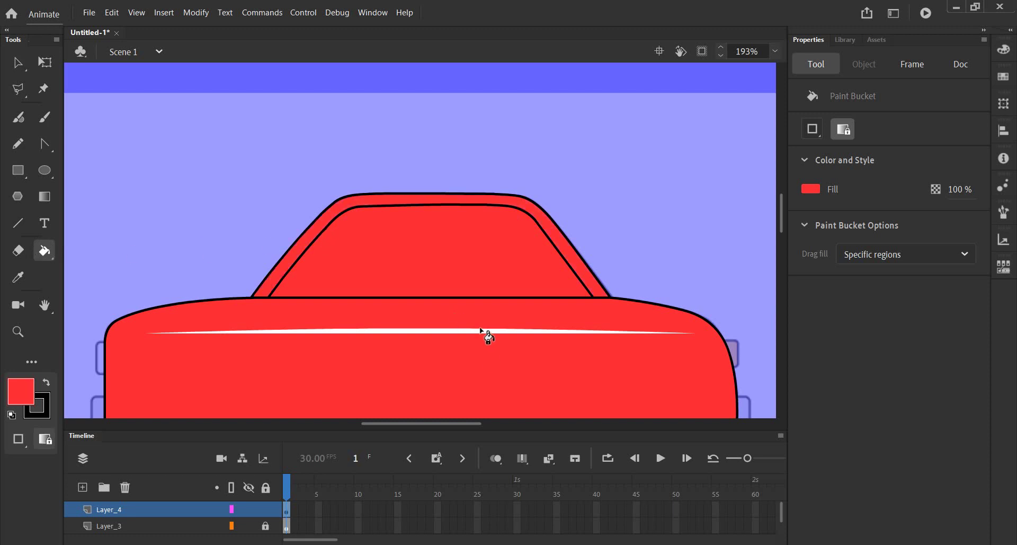
{"action": "left_click", "coordinate": [18, 62]}
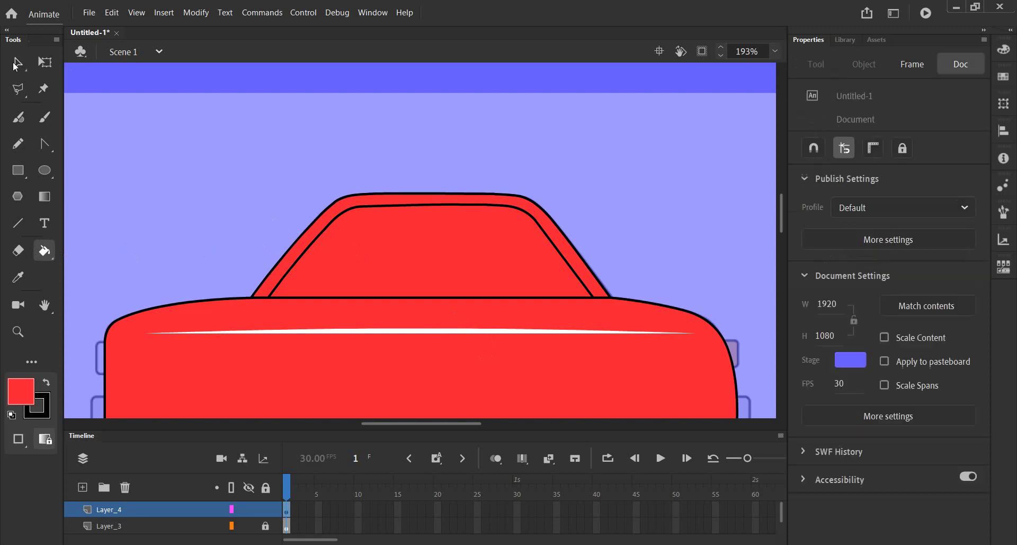
{"action": "scroll", "coordinate": [539, 257], "scroll_direction": "up", "scroll_amount": 3}
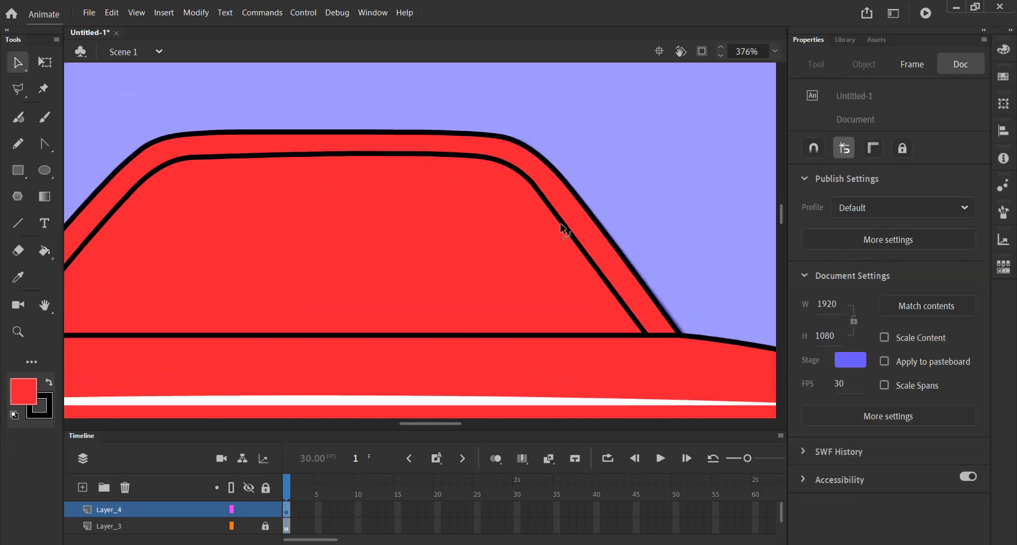
Bend the inner cabin line's rear corner up-left, then zoom out to view the whole car.
{"action": "scroll", "coordinate": [563, 229], "scroll_direction": "up", "scroll_amount": 2}
{"action": "left_click_drag", "start_coordinate": [549, 194], "coordinate": [541, 187]}
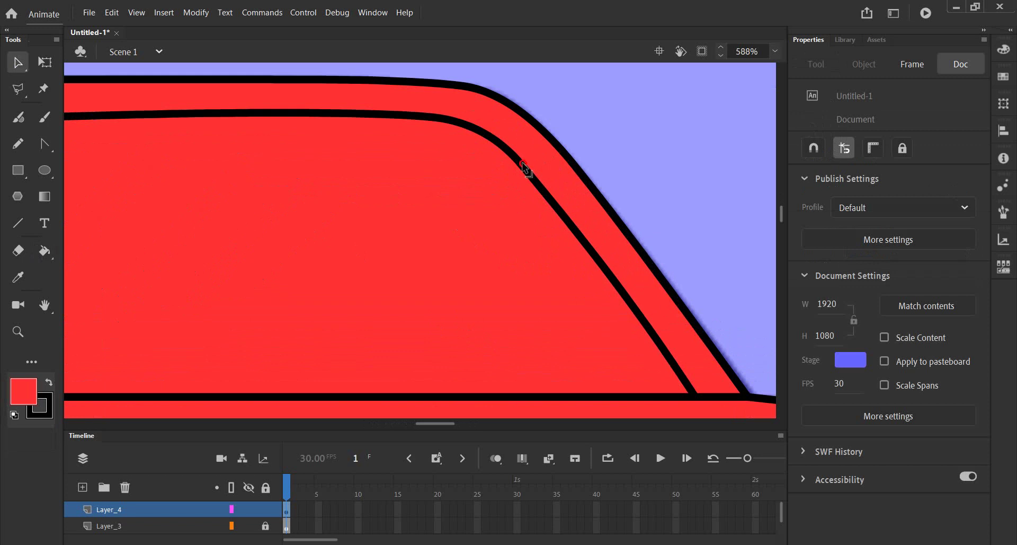
{"action": "left_click_drag", "start_coordinate": [522, 163], "coordinate": [524, 156]}
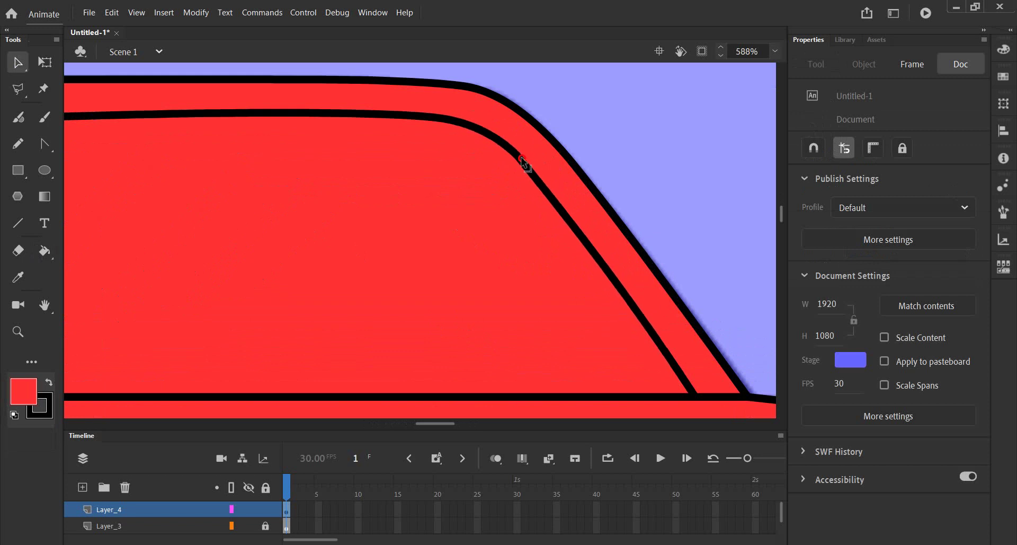
{"action": "scroll", "coordinate": [520, 234], "scroll_direction": "down", "scroll_amount": 5}
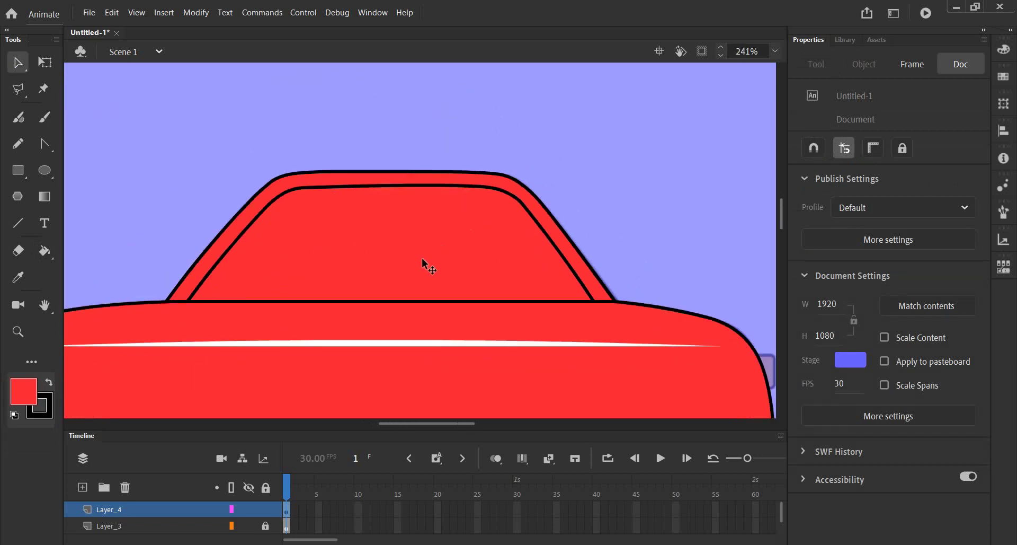
{"action": "scroll", "coordinate": [421, 257], "scroll_direction": "down", "scroll_amount": 1}
{"action": "scroll", "coordinate": [417, 262], "scroll_direction": "down", "scroll_amount": 2}
{"action": "scroll", "coordinate": [415, 266], "scroll_direction": "up", "scroll_amount": 1}
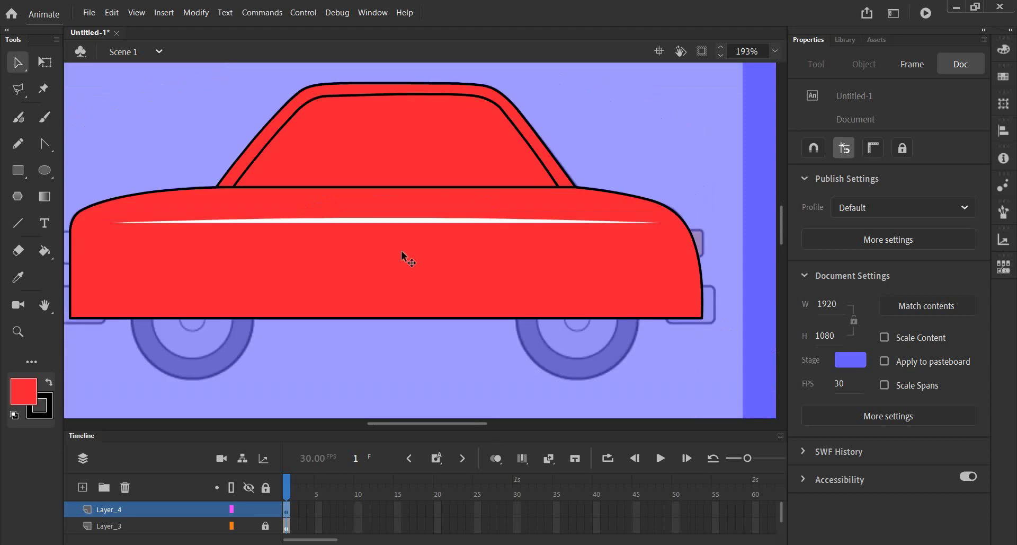
{"action": "scroll", "coordinate": [216, 313], "scroll_direction": "down", "scroll_amount": 1}
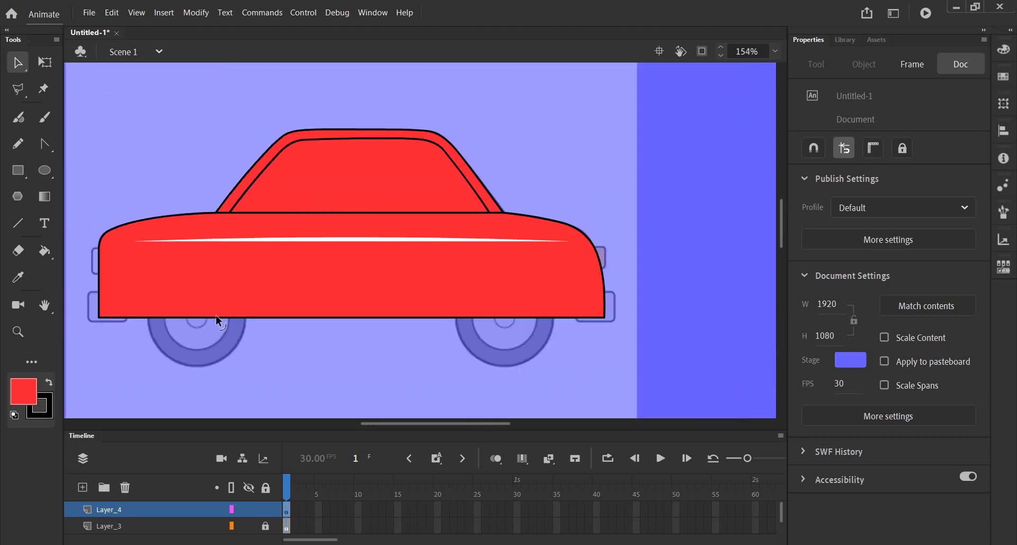
{"action": "scroll", "coordinate": [265, 297], "scroll_direction": "down", "scroll_amount": 1}
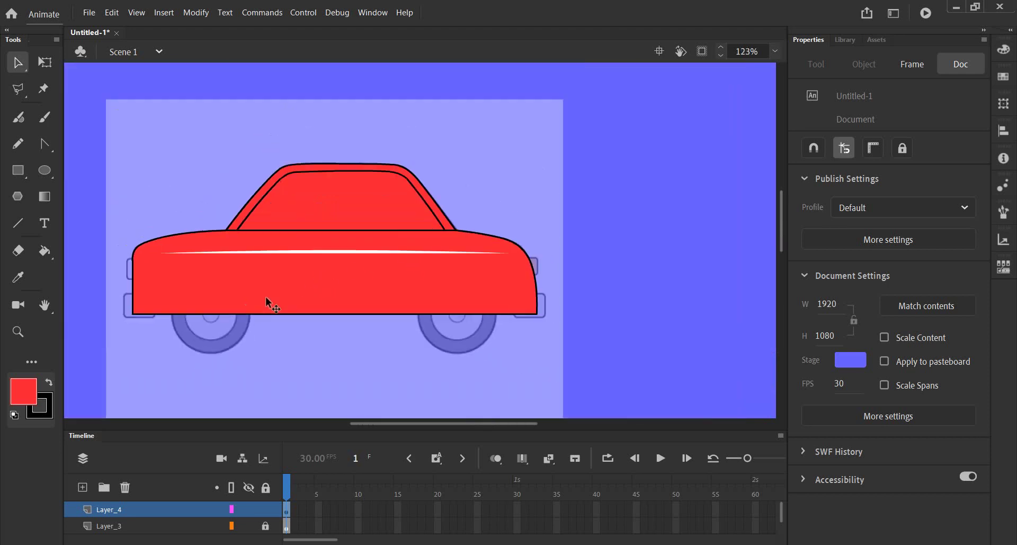
Unlock Layer_3, move the car bitmap beside the red traced car at X 1192, Y 222, then deselect it.
{"action": "left_click", "coordinate": [265, 526]}
{"action": "mouse_move", "coordinate": [193, 164]}
{"action": "left_mouse_down"}
{"action": "mouse_move", "coordinate": [608, 133]}
{"action": "mouse_move", "coordinate": [621, 148]}
{"action": "left_mouse_up"}
{"action": "left_click_drag", "start_coordinate": [472, 337], "coordinate": [378, 326]}
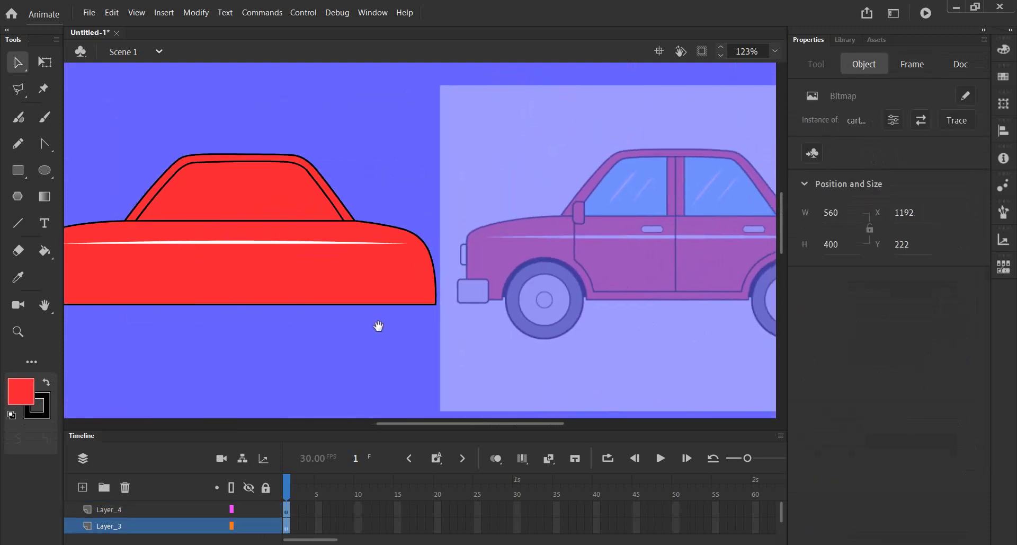
{"action": "scroll", "coordinate": [463, 271], "scroll_direction": "down", "scroll_amount": 5}
{"action": "scroll", "coordinate": [466, 239], "scroll_direction": "up", "scroll_amount": 3}
{"action": "scroll", "coordinate": [494, 290], "scroll_direction": "down", "scroll_amount": 1}
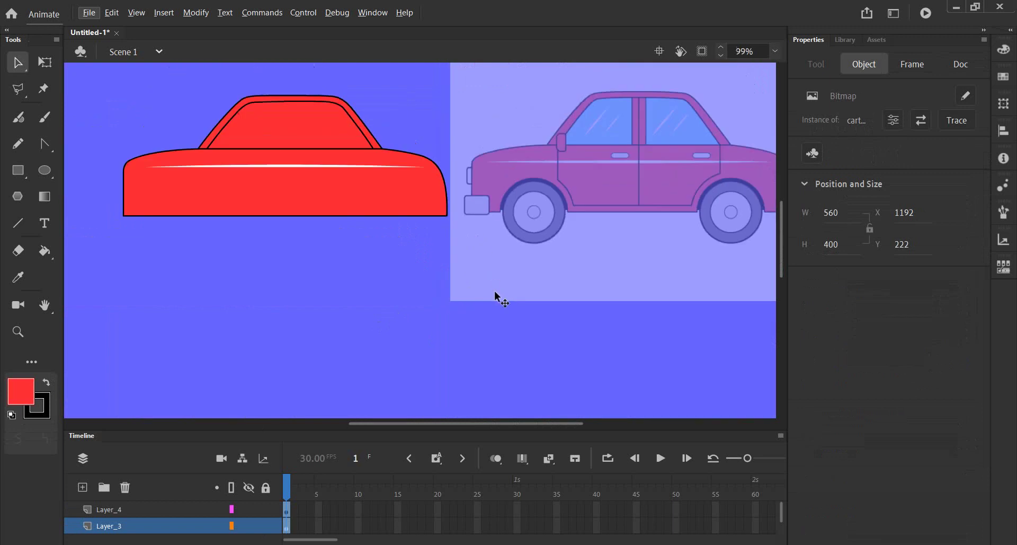
{"action": "scroll", "coordinate": [495, 298], "scroll_direction": "down", "scroll_amount": 1}
{"action": "left_click_drag", "start_coordinate": [398, 304], "coordinate": [361, 326]}
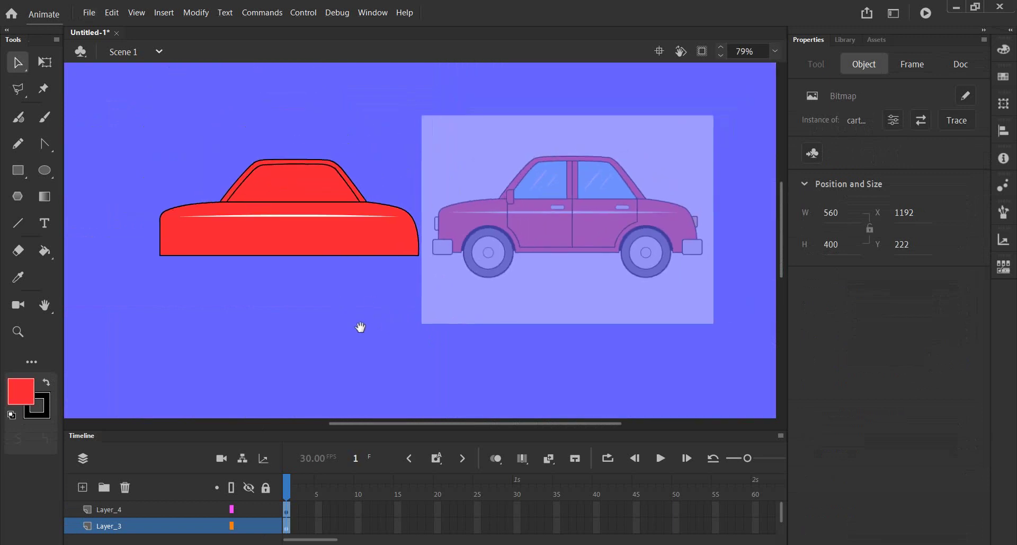
{"action": "left_click", "coordinate": [279, 318]}
{"action": "scroll", "coordinate": [541, 240], "scroll_direction": "up", "scroll_amount": 1}
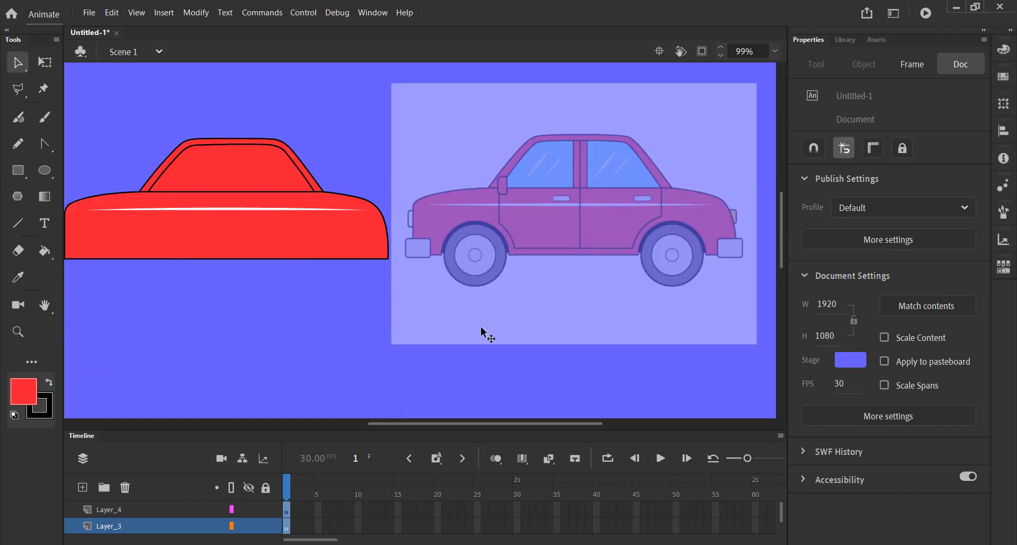
Zoom to the front wheel, set the Oval tool's Inner radius to 36, and undo a test ring.
{"action": "scroll", "coordinate": [458, 276], "scroll_direction": "up", "scroll_amount": 1}
{"action": "scroll", "coordinate": [459, 276], "scroll_direction": "up", "scroll_amount": 3}
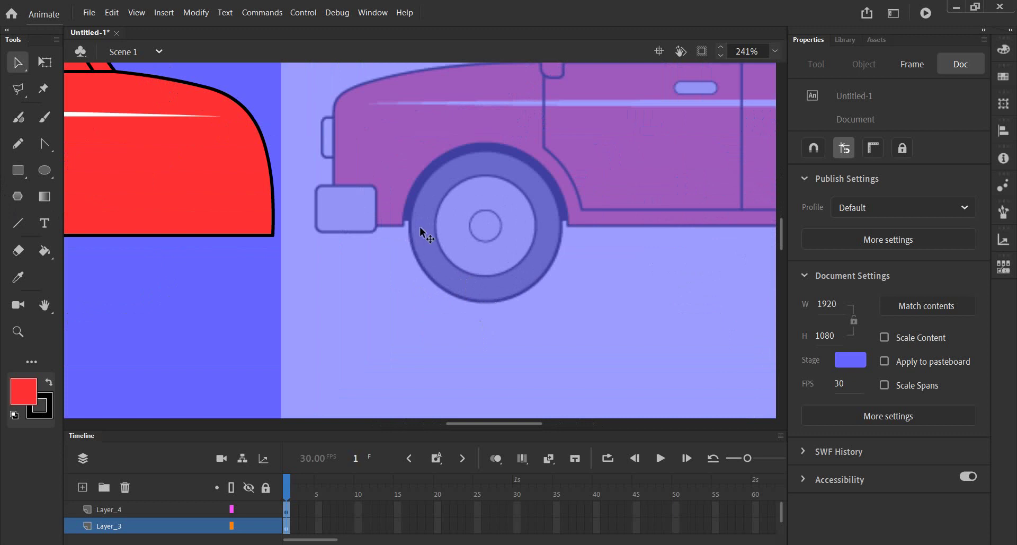
{"action": "left_click", "coordinate": [44, 170]}
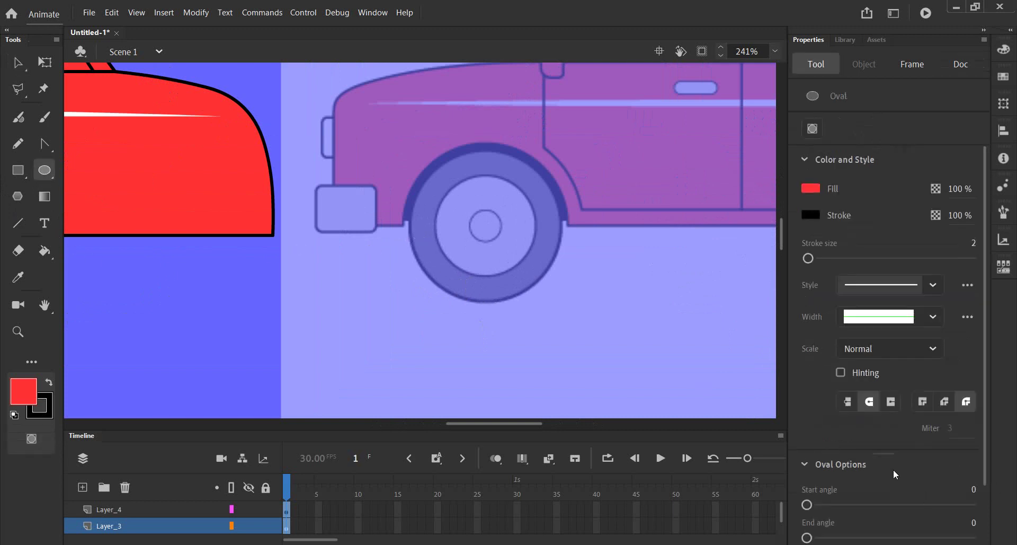
{"action": "scroll", "coordinate": [894, 469], "scroll_direction": "down", "scroll_amount": 2}
{"action": "left_click_drag", "start_coordinate": [927, 501], "coordinate": [867, 501]}
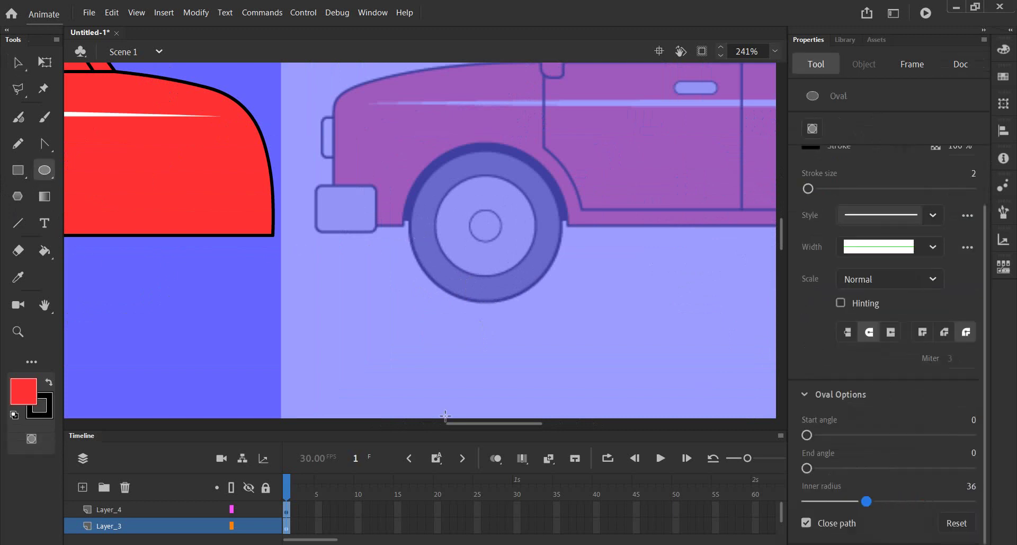
{"action": "left_click_drag", "start_coordinate": [310, 266], "coordinate": [448, 411]}
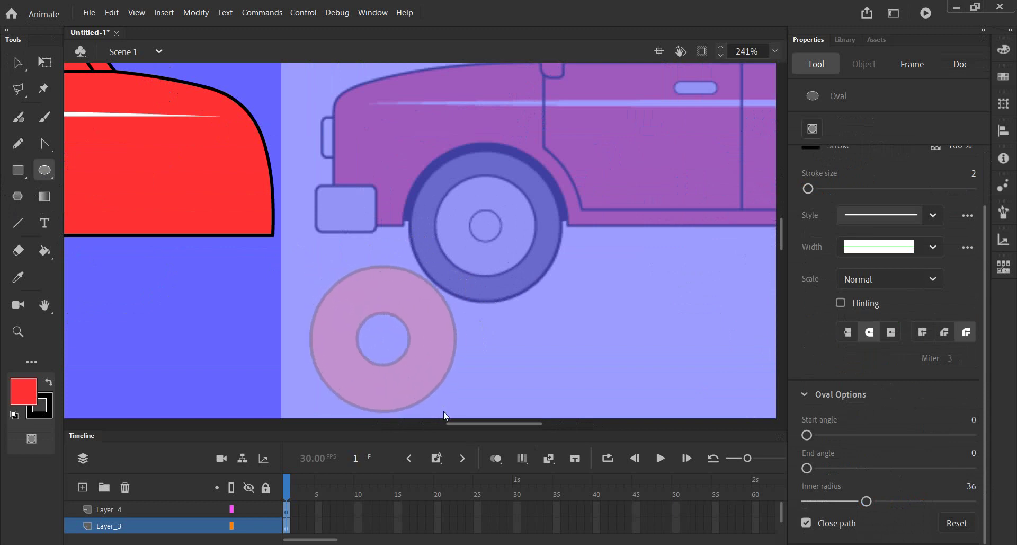
{"action": "key", "text": "ctrl+z"}
Add a new layer above Layer_4 and draw a red ring on it.
{"action": "left_click", "coordinate": [142, 507]}
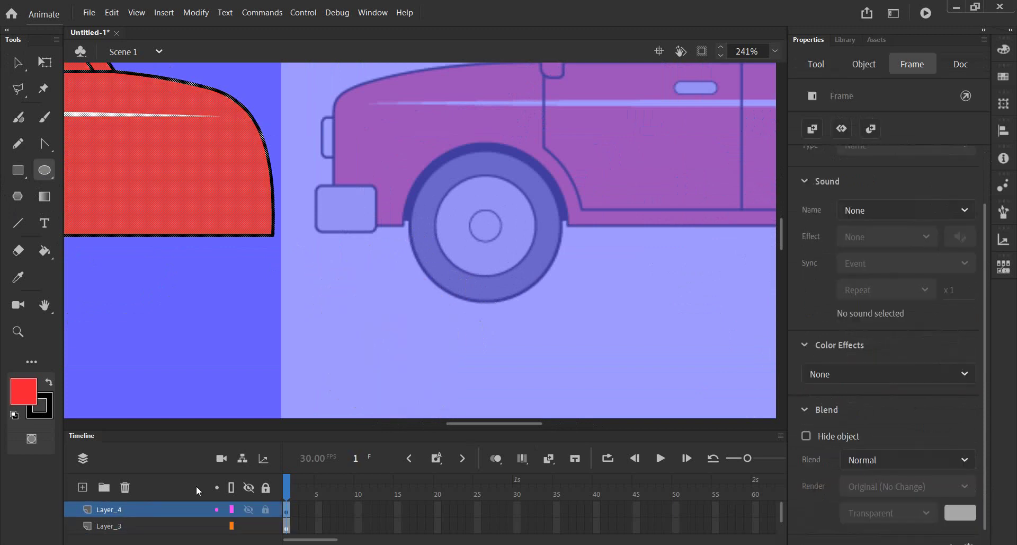
{"action": "left_click", "coordinate": [82, 487]}
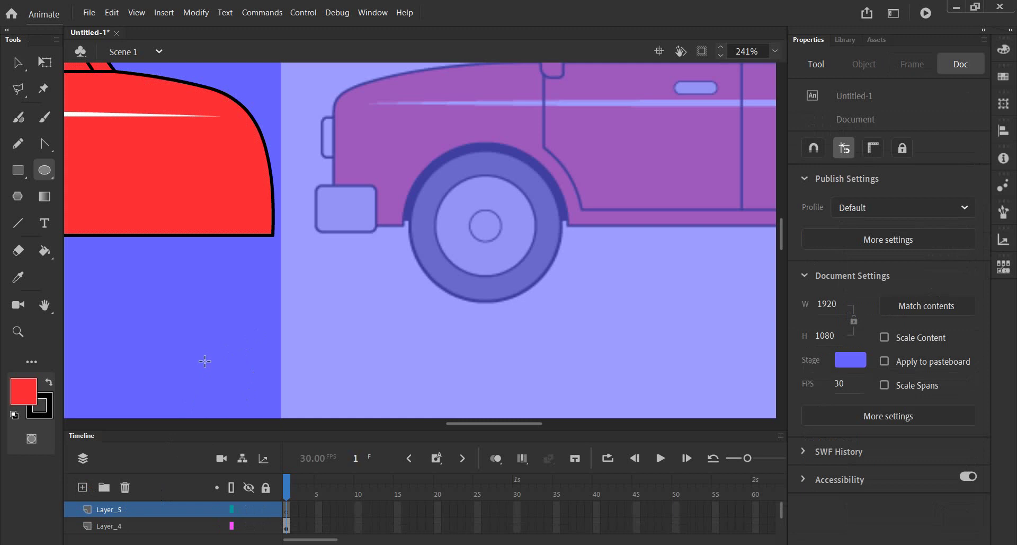
{"action": "mouse_move", "coordinate": [185, 282]}
{"action": "left_mouse_down"}
{"action": "mouse_move", "coordinate": [281, 393]}
{"action": "mouse_move", "coordinate": [278, 403]}
{"action": "left_mouse_up"}
Try a wider-holed ring over the front wheel, then move it aside and delete it.
{"action": "key", "text": "ctrl+z"}
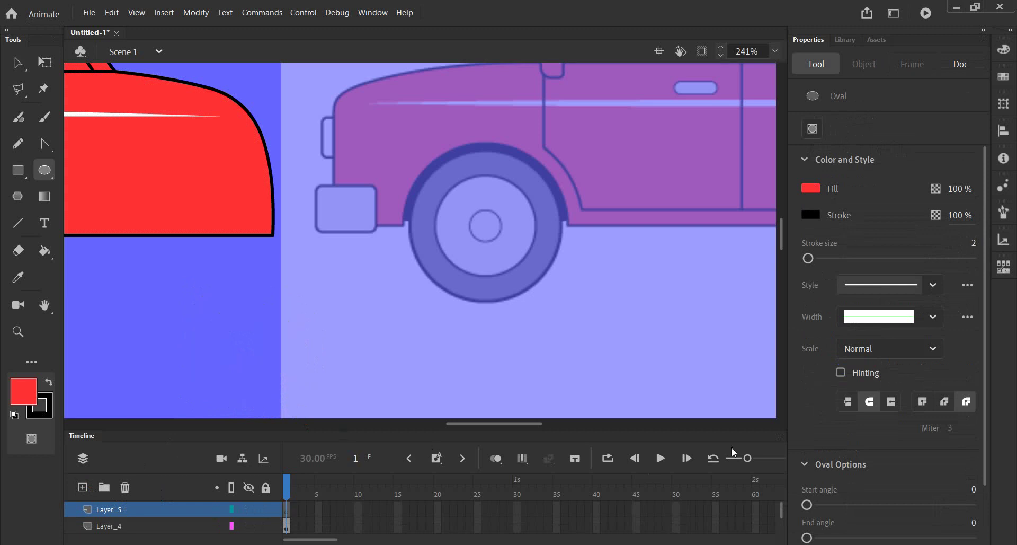
{"action": "scroll", "coordinate": [866, 484], "scroll_direction": "down", "scroll_amount": 3}
{"action": "left_click_drag", "start_coordinate": [867, 501], "coordinate": [873, 501]}
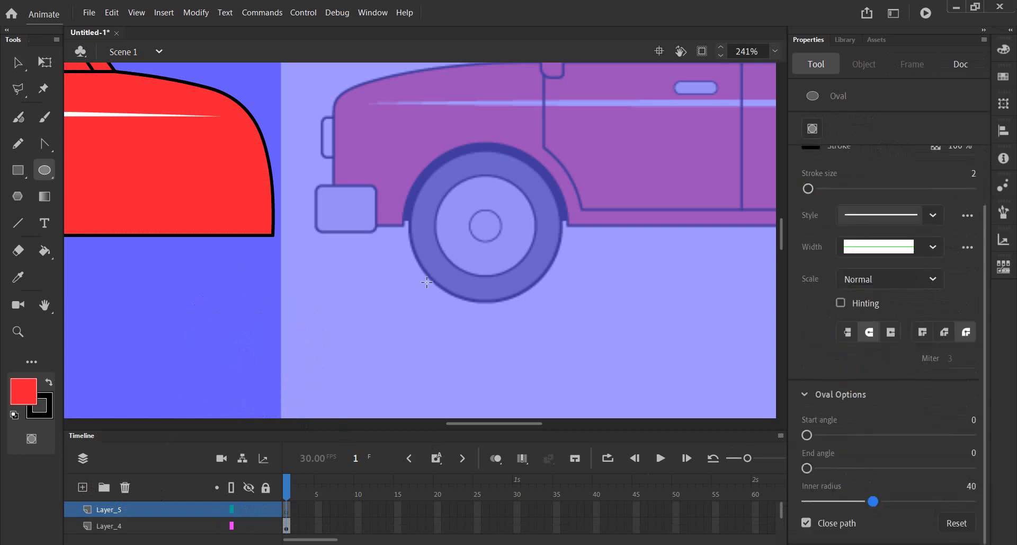
{"action": "left_click_drag", "start_coordinate": [483, 224], "coordinate": [552, 297]}
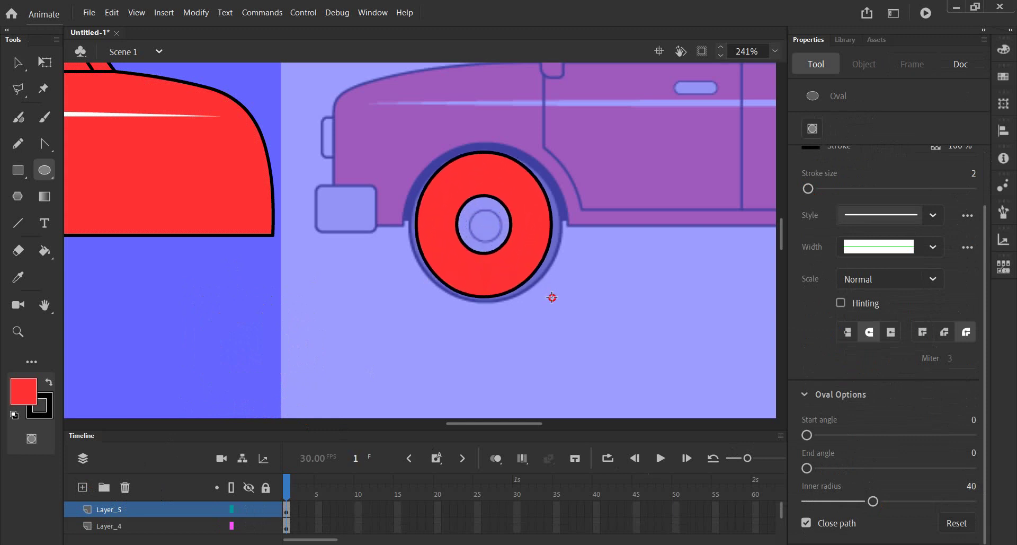
{"action": "left_click_drag", "start_coordinate": [552, 297], "coordinate": [555, 308]}
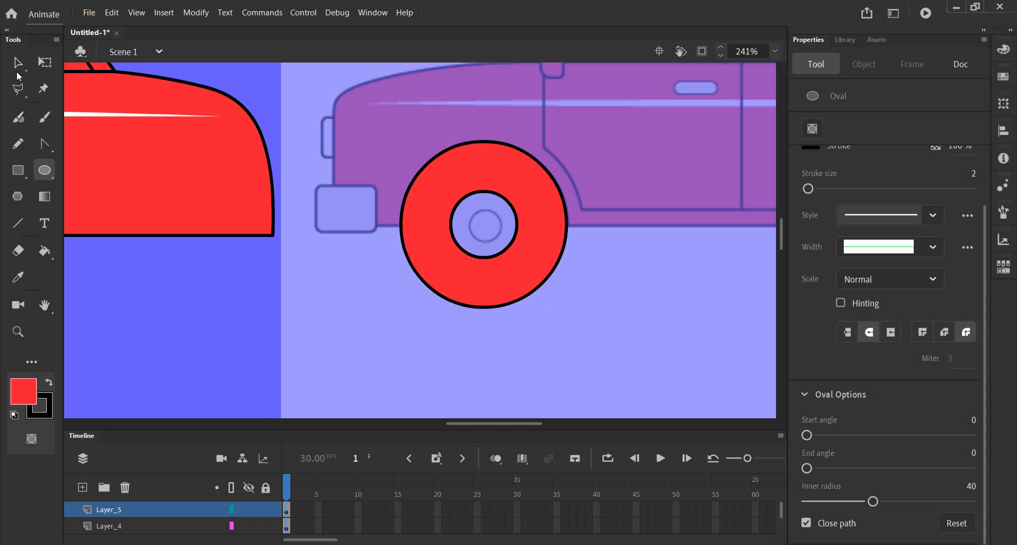
{"action": "left_click", "coordinate": [16, 63]}
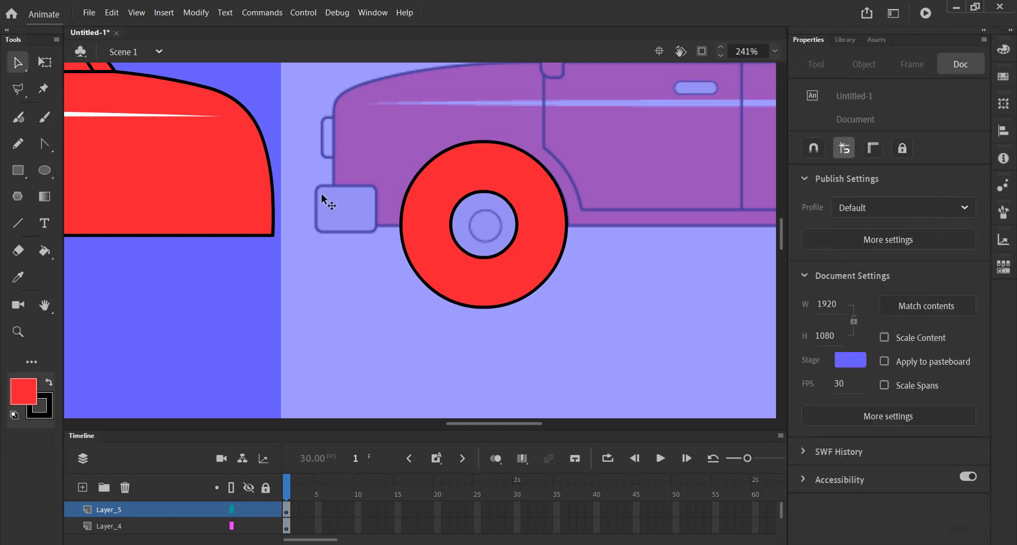
{"action": "double_click", "coordinate": [415, 209]}
{"action": "mouse_move", "coordinate": [417, 208]}
{"action": "left_mouse_down"}
{"action": "mouse_move", "coordinate": [256, 325]}
{"action": "mouse_move", "coordinate": [290, 313]}
{"action": "left_mouse_up"}
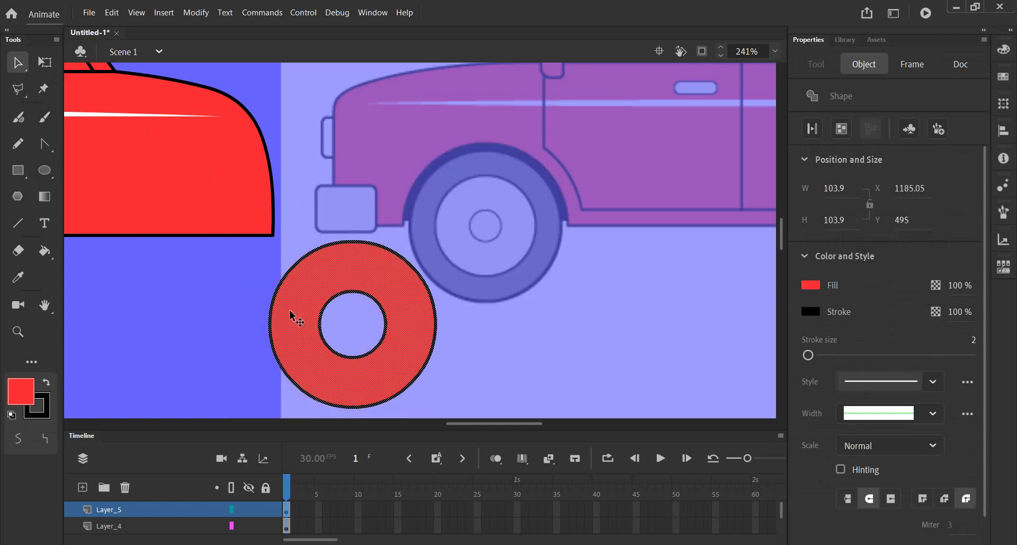
{"action": "key", "text": "Delete"}
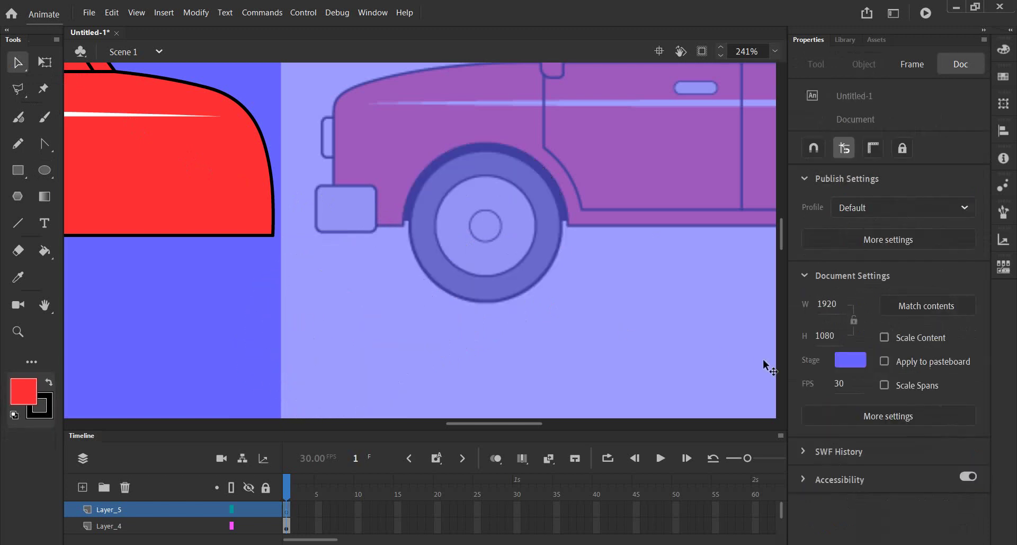
Draw a new ring over the front wheel with Inner radius 50.
{"action": "left_click", "coordinate": [45, 170]}
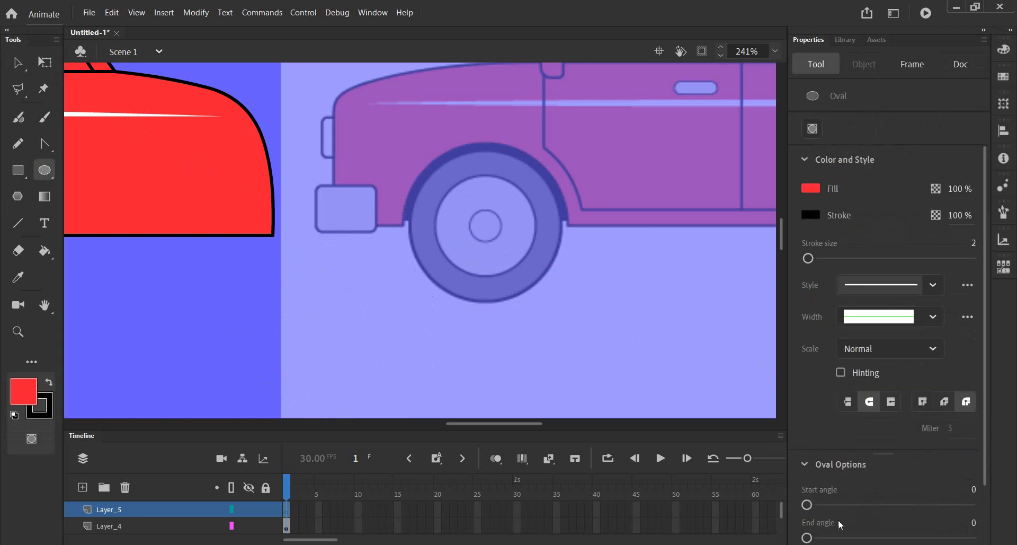
{"action": "scroll", "coordinate": [850, 449], "scroll_direction": "down", "scroll_amount": 3}
{"action": "left_click_drag", "start_coordinate": [870, 499], "coordinate": [875, 500]}
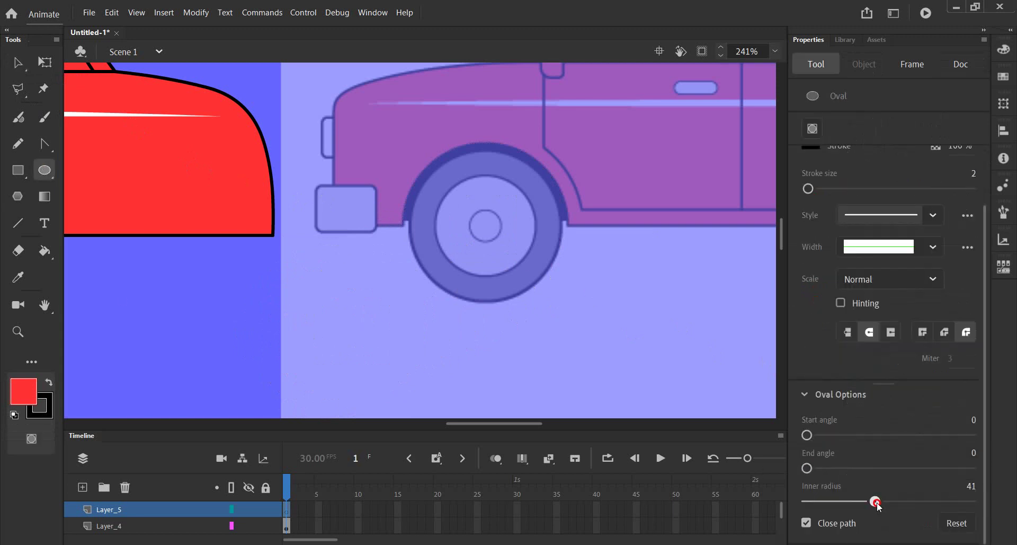
{"action": "left_click", "coordinate": [969, 486]}
{"action": "type", "text": "50"}
{"action": "key", "text": "Return"}
{"action": "mouse_move", "coordinate": [486, 224]}
{"action": "left_mouse_down"}
{"action": "mouse_move", "coordinate": [527, 307]}
{"action": "mouse_move", "coordinate": [506, 280]}
{"action": "mouse_move", "coordinate": [529, 304]}
{"action": "left_mouse_up"}
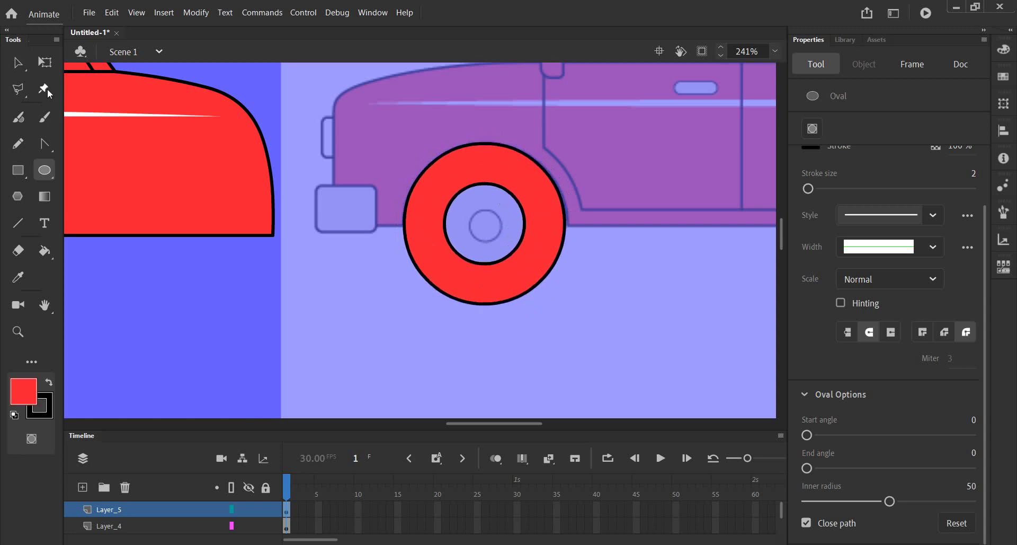
Move the red ring down-left off the reference wheel and undo a trial red centre fill.
{"action": "left_click", "coordinate": [17, 63]}
{"action": "left_click", "coordinate": [434, 210]}
{"action": "double_click", "coordinate": [434, 210]}
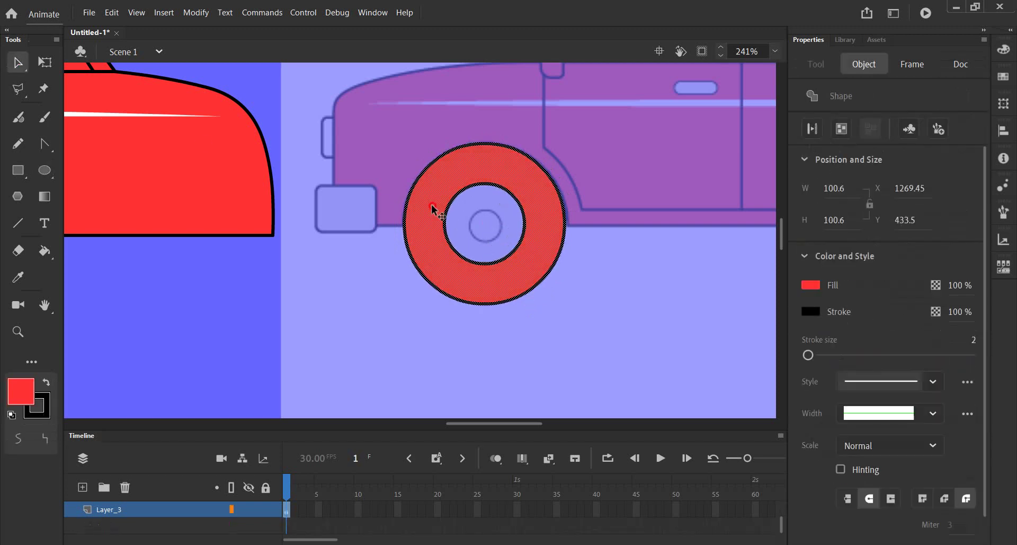
{"action": "left_click_drag", "start_coordinate": [434, 210], "coordinate": [302, 296]}
{"action": "left_click", "coordinate": [131, 326]}
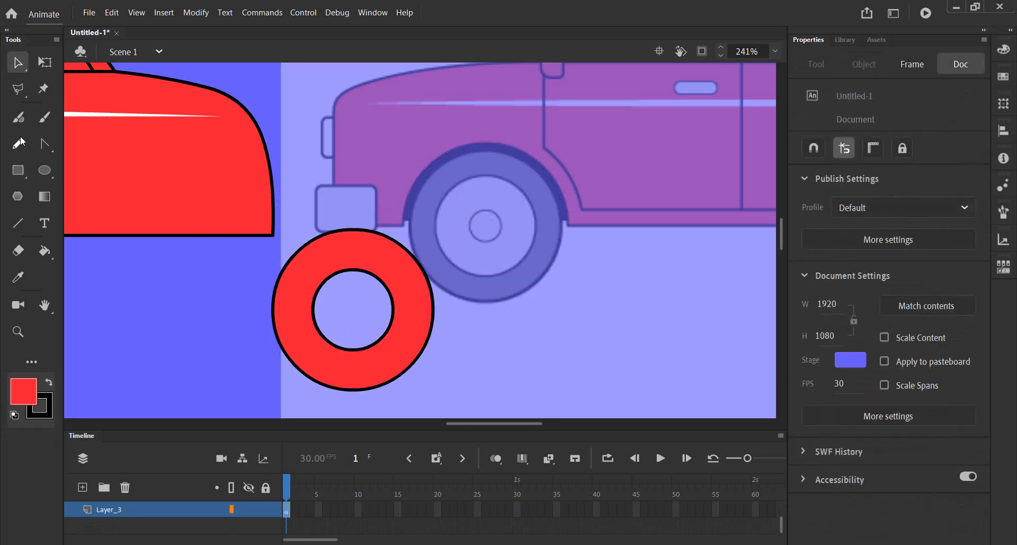
{"action": "left_click", "coordinate": [43, 250]}
{"action": "left_click", "coordinate": [356, 307]}
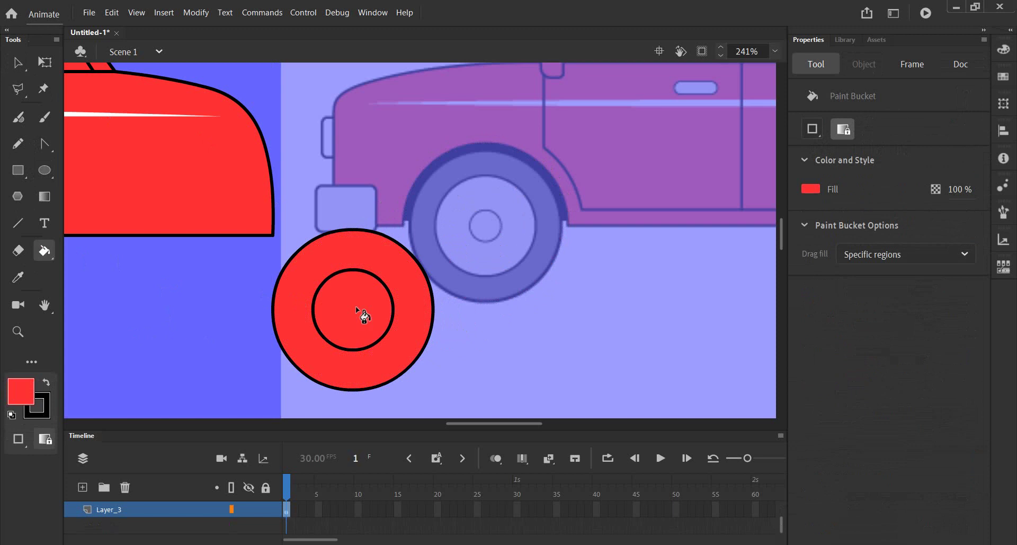
{"action": "key", "text": "ctrl+z"}
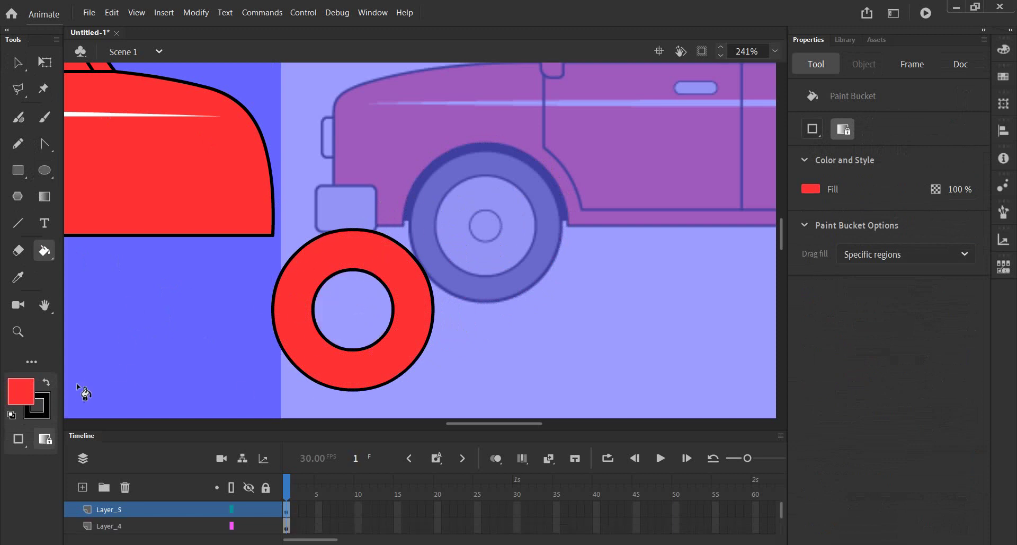
Paint the ring dark grey and fill its centre light grey.
{"action": "left_click", "coordinate": [24, 380]}
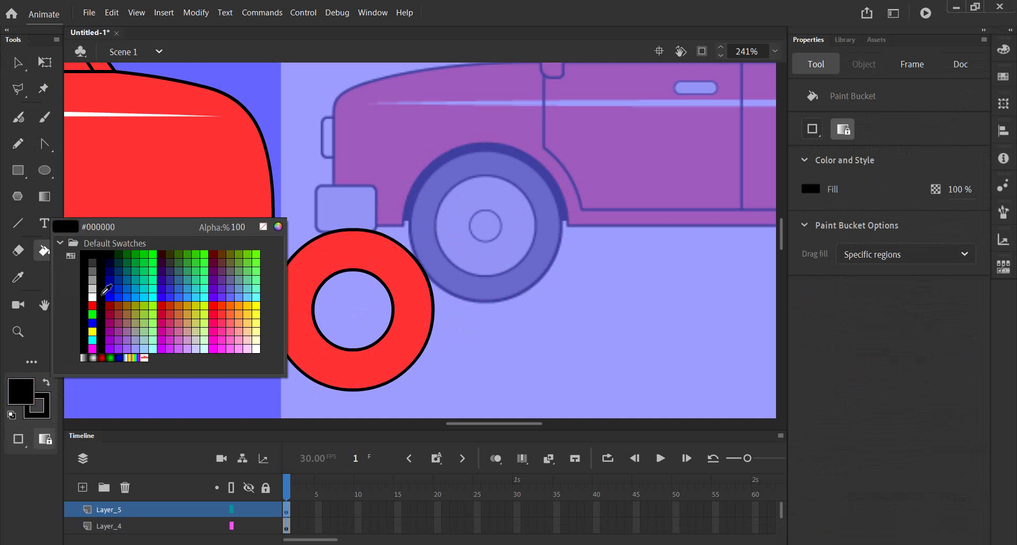
{"action": "left_click", "coordinate": [94, 271]}
{"action": "left_click", "coordinate": [291, 301]}
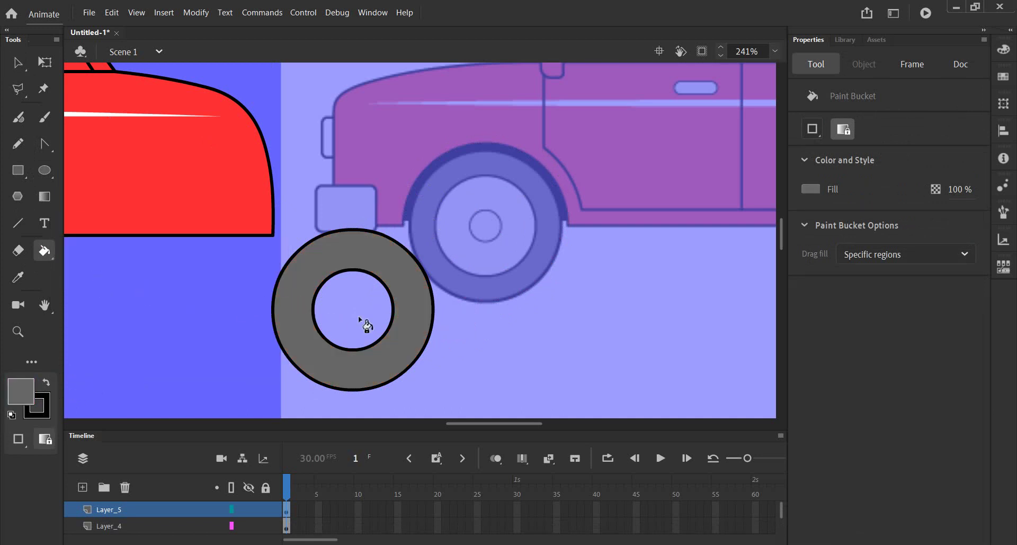
{"action": "left_click", "coordinate": [24, 381]}
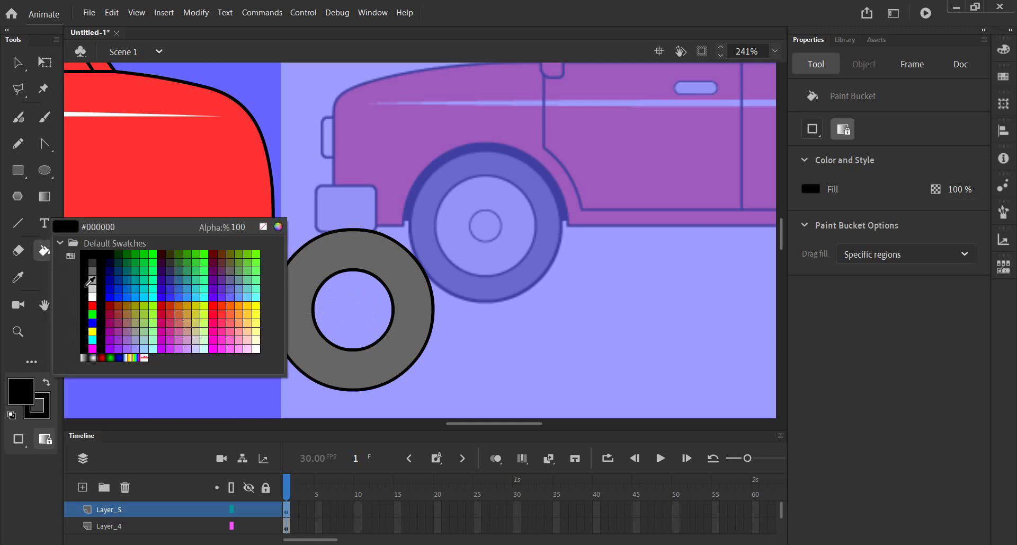
{"action": "left_click", "coordinate": [92, 279]}
{"action": "left_click", "coordinate": [349, 311]}
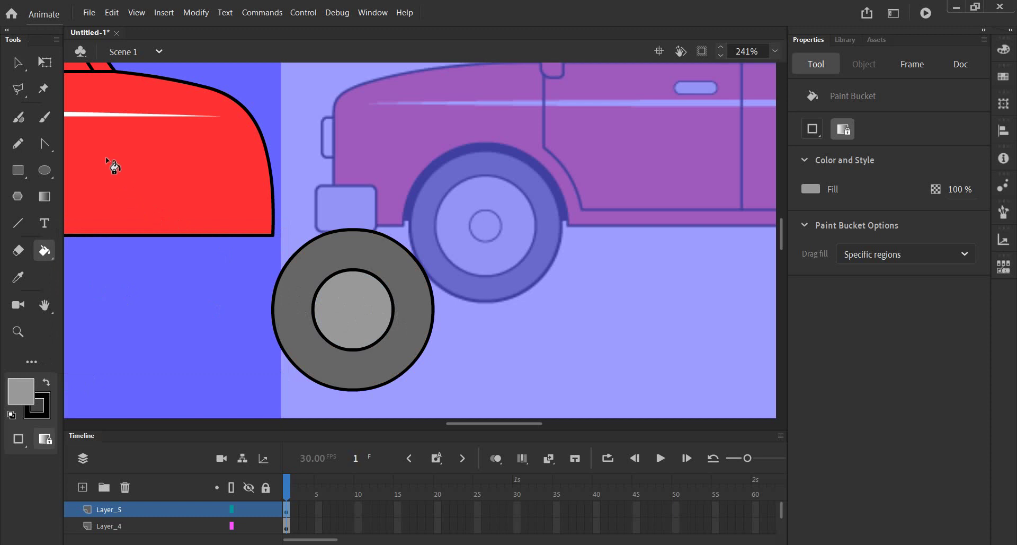
Draw a solid hub circle at the wheel centre with Inner radius 0, then select the wheel.
{"action": "left_click", "coordinate": [39, 171]}
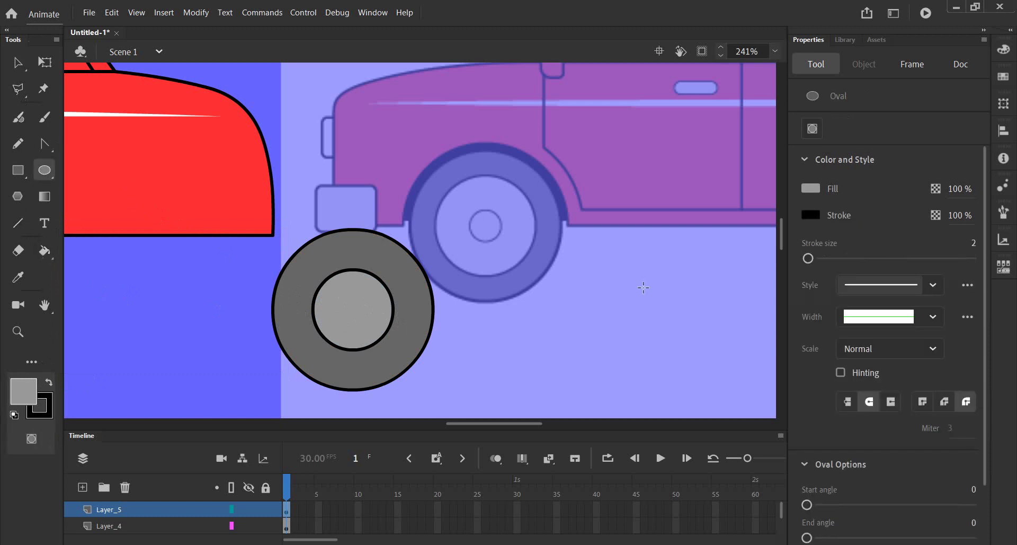
{"action": "scroll", "coordinate": [904, 425], "scroll_direction": "down", "scroll_amount": 3}
{"action": "left_click_drag", "start_coordinate": [889, 501], "coordinate": [802, 500]}
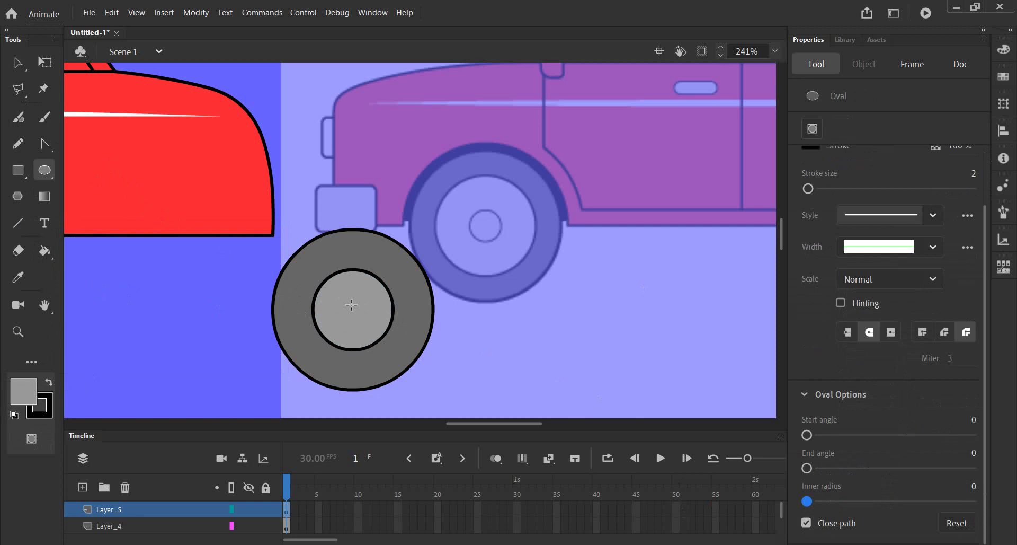
{"action": "left_click_drag", "start_coordinate": [353, 310], "coordinate": [363, 326]}
{"action": "key", "text": "alt"}
{"action": "left_click_drag", "start_coordinate": [363, 327], "coordinate": [363, 325]}
{"action": "key", "text": "v"}
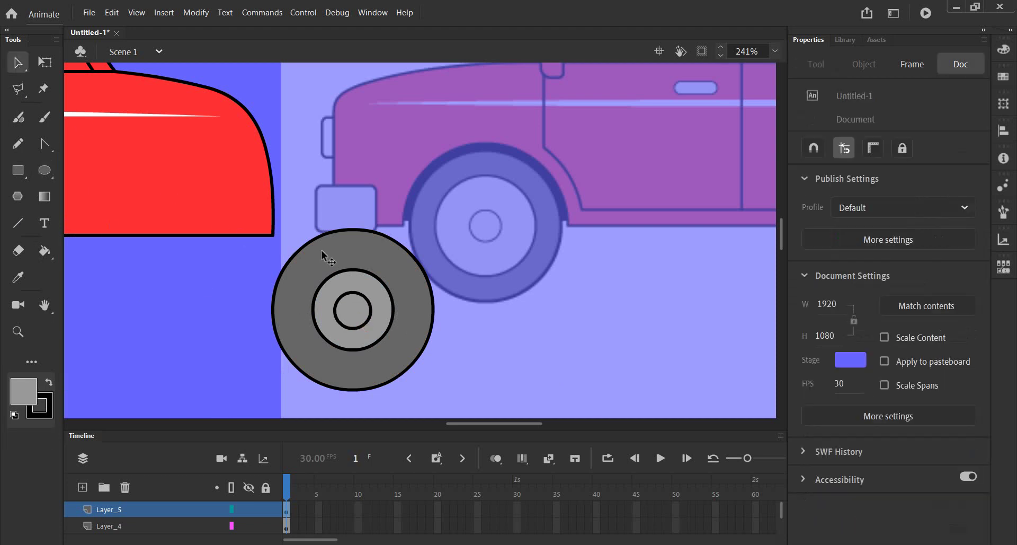
{"action": "left_click", "coordinate": [127, 506]}
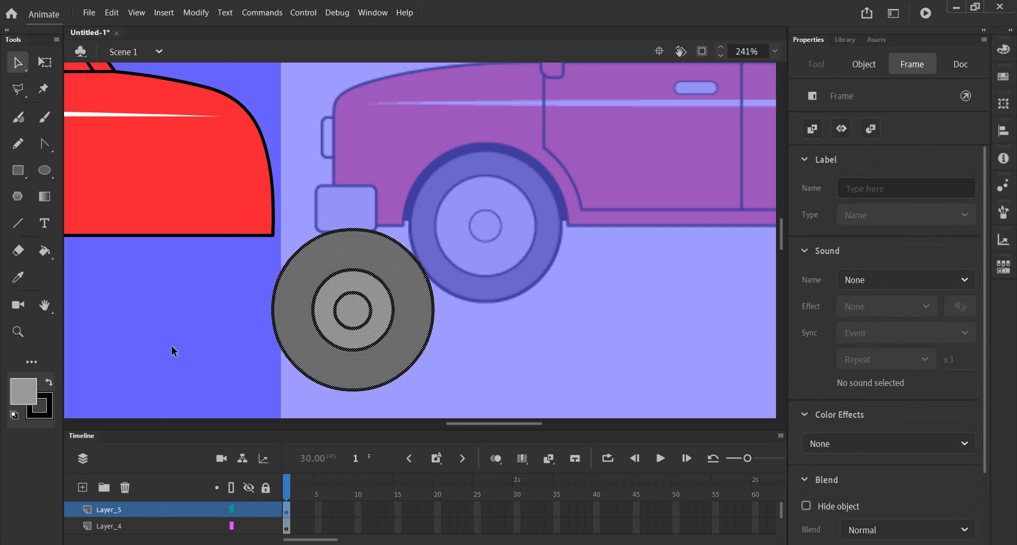
Move the grey wheel under the front of the red car body.
{"action": "scroll", "coordinate": [180, 350], "scroll_direction": "down", "scroll_amount": 2}
{"action": "scroll", "coordinate": [215, 305], "scroll_direction": "down", "scroll_amount": 2}
{"action": "scroll", "coordinate": [217, 309], "scroll_direction": "down", "scroll_amount": 2}
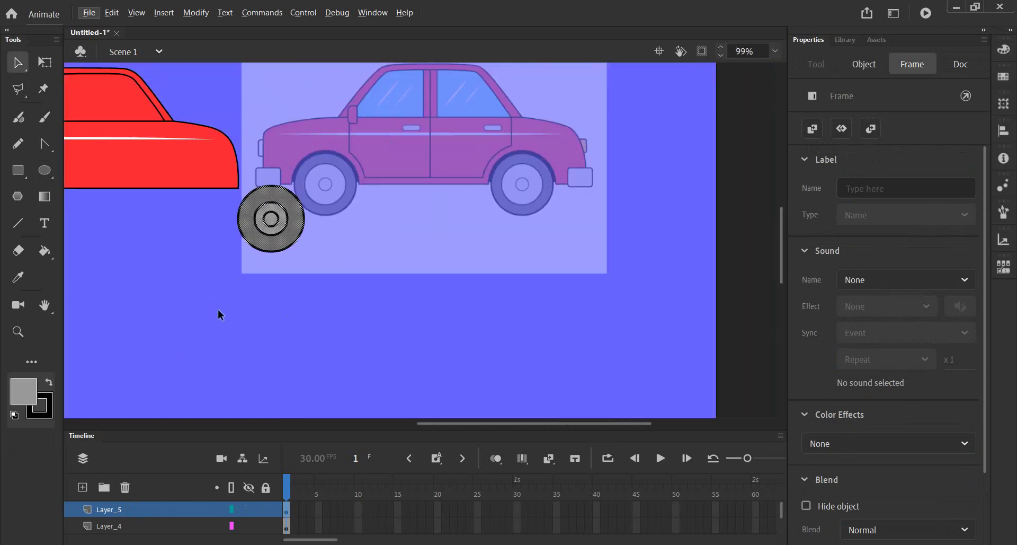
{"action": "mouse_move", "coordinate": [157, 306]}
{"action": "left_mouse_down"}
{"action": "mouse_move", "coordinate": [418, 327]}
{"action": "mouse_move", "coordinate": [422, 315]}
{"action": "left_mouse_up"}
{"action": "mouse_move", "coordinate": [500, 233]}
{"action": "left_mouse_down"}
{"action": "mouse_move", "coordinate": [443, 268]}
{"action": "mouse_move", "coordinate": [227, 257]}
{"action": "mouse_move", "coordinate": [227, 205]}
{"action": "left_mouse_up"}
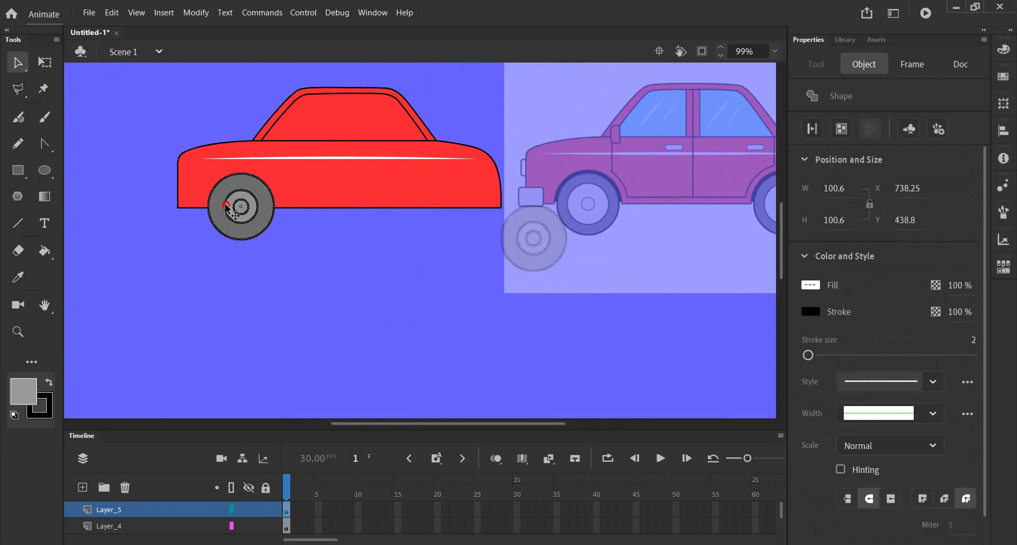
{"action": "left_click_drag", "start_coordinate": [226, 206], "coordinate": [226, 206]}
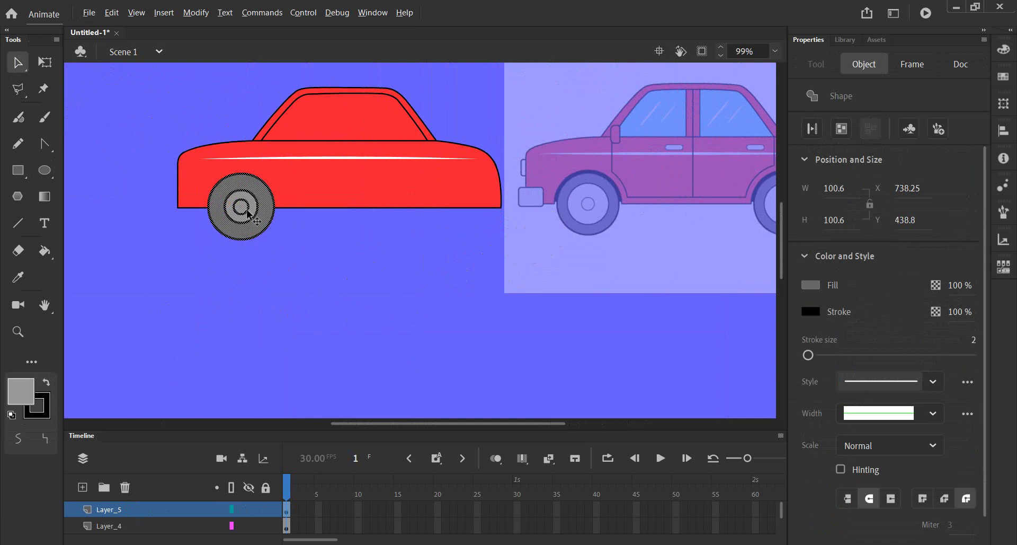
Copy the wheel to the car's rear and align it as the back wheel.
{"action": "mouse_move", "coordinate": [236, 200]}
{"action": "left_mouse_down"}
{"action": "mouse_move", "coordinate": [424, 217]}
{"action": "mouse_move", "coordinate": [435, 207]}
{"action": "left_mouse_up"}
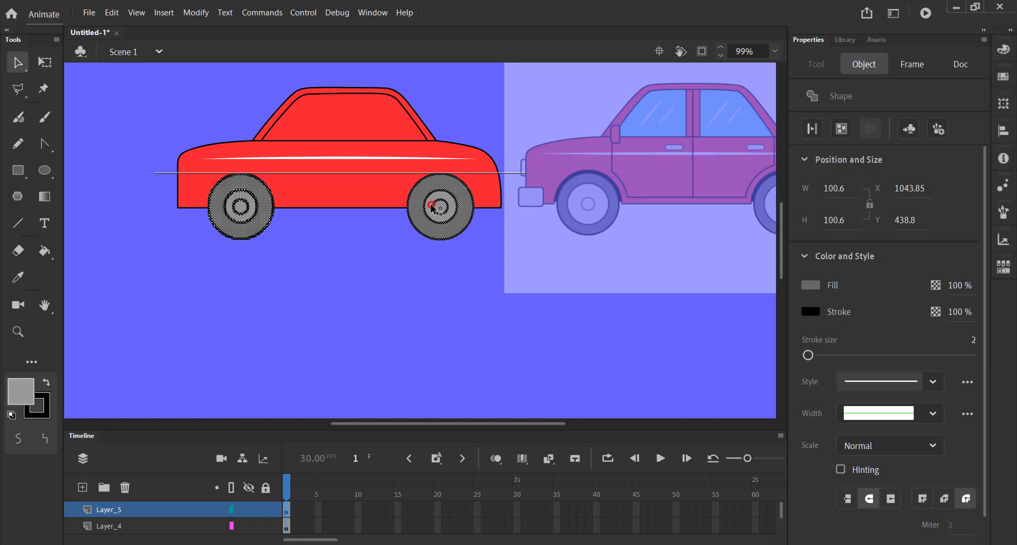
{"action": "left_click_drag", "start_coordinate": [434, 206], "coordinate": [432, 207]}
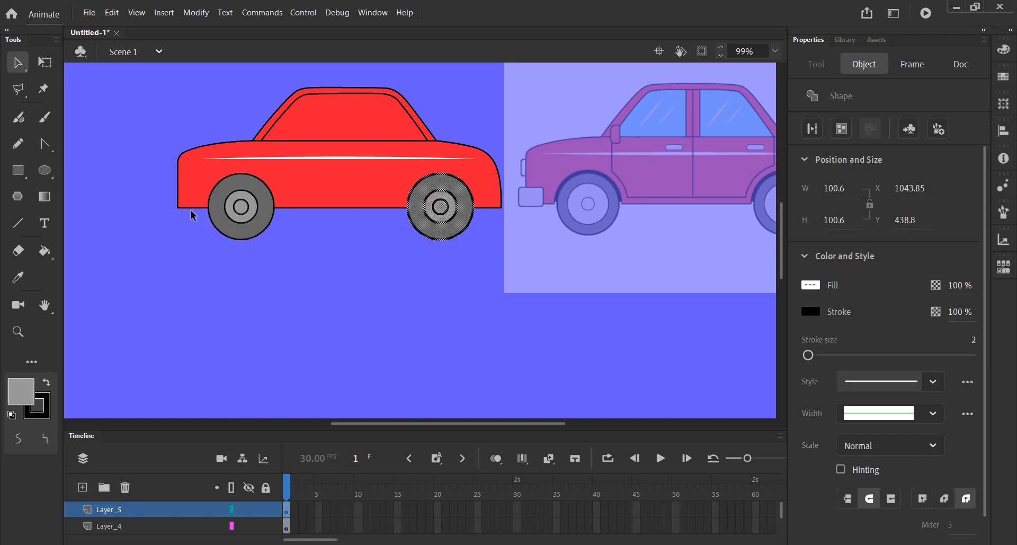
{"action": "left_click", "coordinate": [304, 260]}
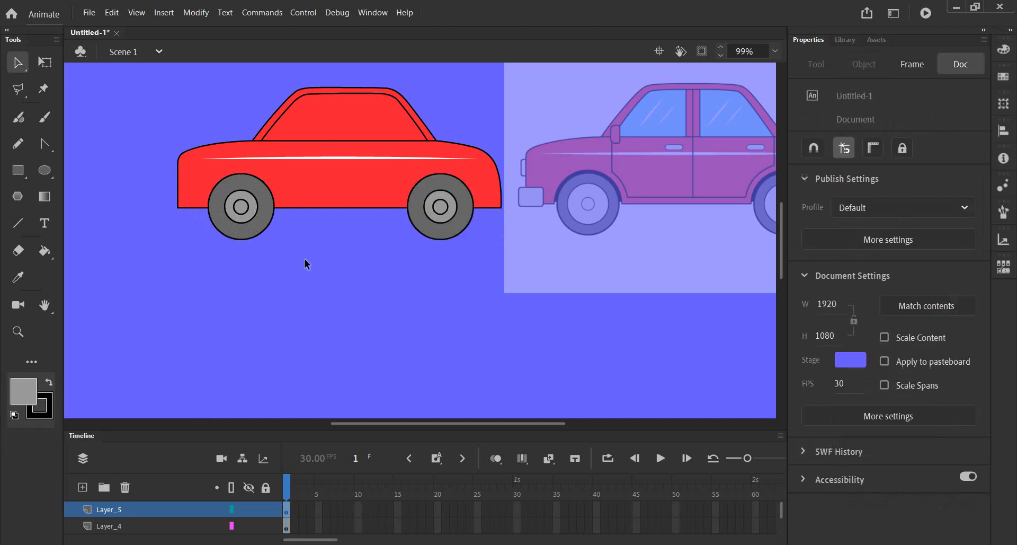
{"action": "mouse_move", "coordinate": [345, 265]}
{"action": "left_mouse_down"}
{"action": "mouse_move", "coordinate": [322, 309]}
{"action": "mouse_move", "coordinate": [282, 303]}
{"action": "left_mouse_up"}
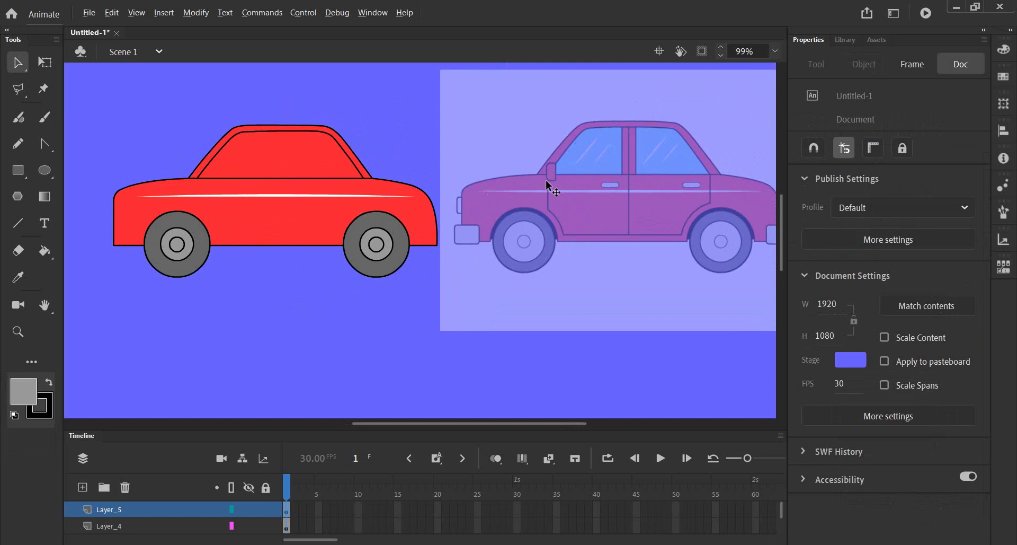
Frame the red car alongside the purple reference car.
{"action": "scroll", "coordinate": [563, 217], "scroll_direction": "up", "scroll_amount": 3}
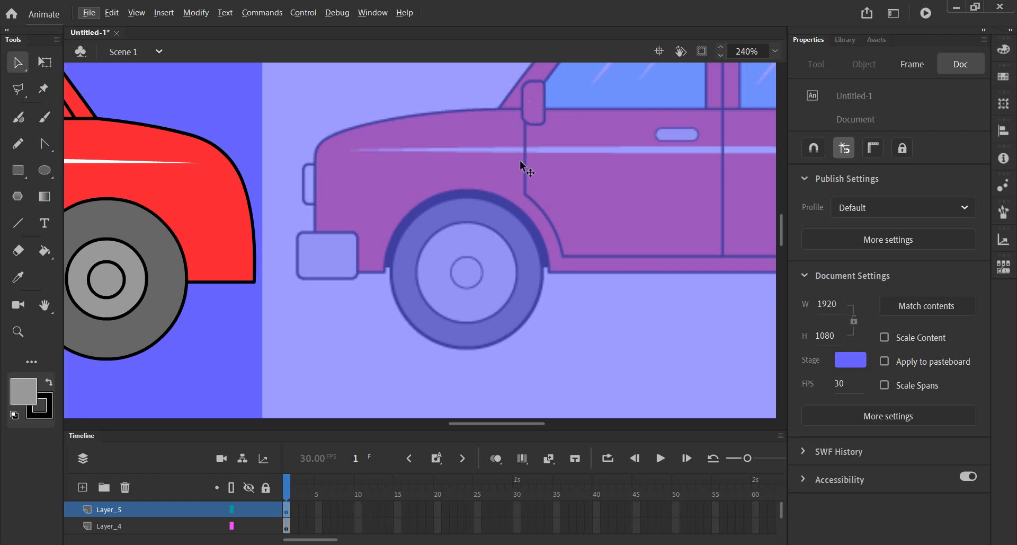
{"action": "scroll", "coordinate": [419, 287], "scroll_direction": "down", "scroll_amount": 2}
{"action": "scroll", "coordinate": [397, 286], "scroll_direction": "down", "scroll_amount": 2}
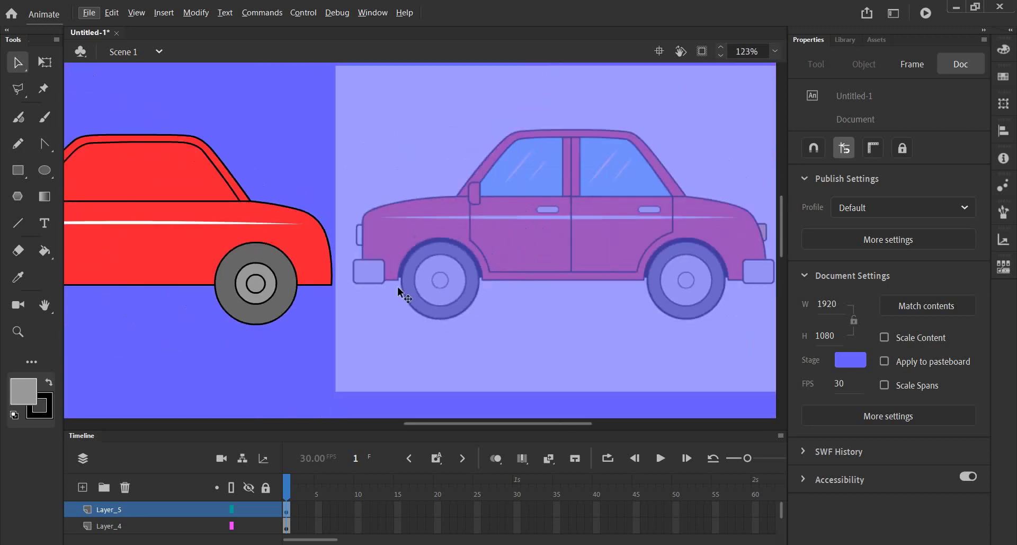
{"action": "left_click_drag", "start_coordinate": [109, 317], "coordinate": [387, 290]}
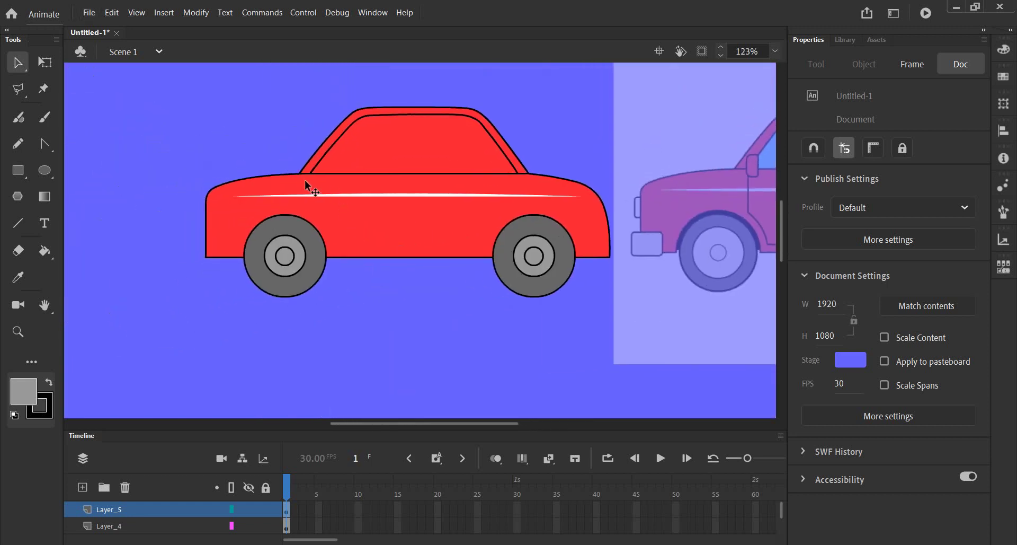
{"action": "scroll", "coordinate": [304, 180], "scroll_direction": "up", "scroll_amount": 1}
{"action": "scroll", "coordinate": [304, 179], "scroll_direction": "up", "scroll_amount": 1}
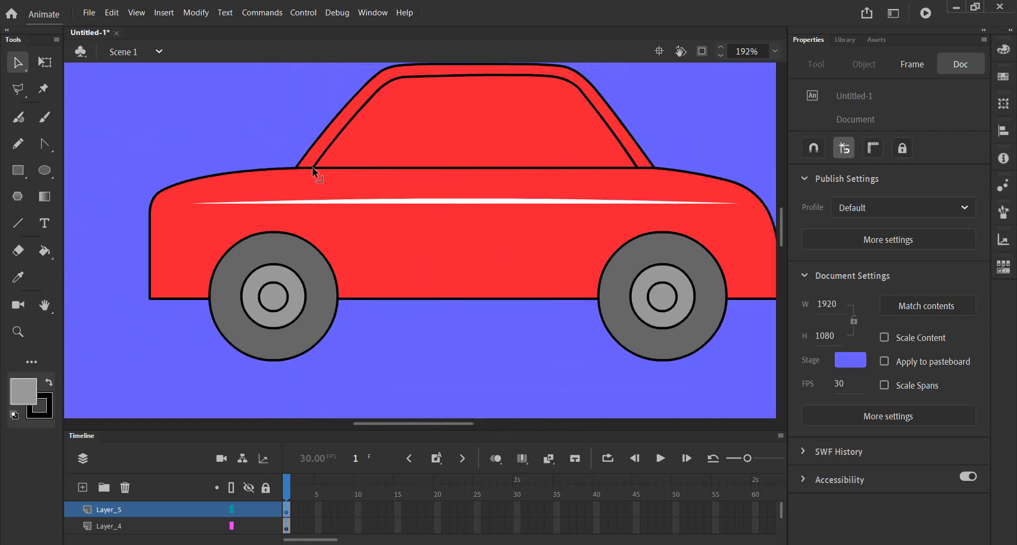
{"action": "mouse_move", "coordinate": [460, 254]}
{"action": "left_mouse_down"}
{"action": "mouse_move", "coordinate": [126, 254]}
{"action": "mouse_move", "coordinate": [445, 237]}
{"action": "left_mouse_up"}
{"action": "mouse_move", "coordinate": [517, 223]}
{"action": "left_mouse_down"}
{"action": "mouse_move", "coordinate": [152, 234]}
{"action": "mouse_move", "coordinate": [484, 216]}
{"action": "left_mouse_up"}
Draw the front door edge, the door-bottom line, and the rear door edge.
{"action": "left_click", "coordinate": [17, 223]}
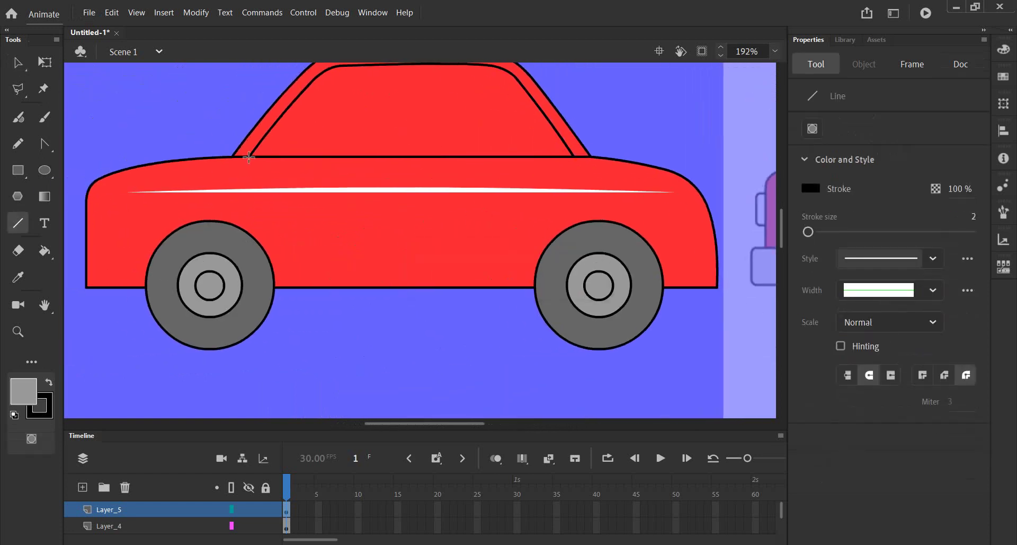
{"action": "left_click_drag", "start_coordinate": [249, 157], "coordinate": [250, 216]}
{"action": "left_click_drag", "start_coordinate": [287, 274], "coordinate": [506, 271]}
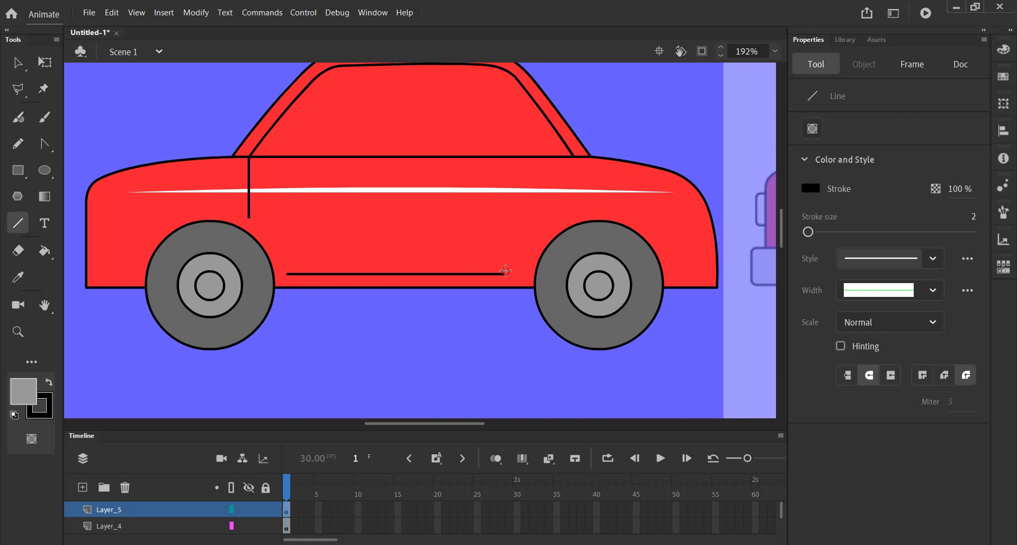
{"action": "left_click_drag", "start_coordinate": [505, 270], "coordinate": [512, 274]}
{"action": "left_click_drag", "start_coordinate": [572, 273], "coordinate": [73, 313]}
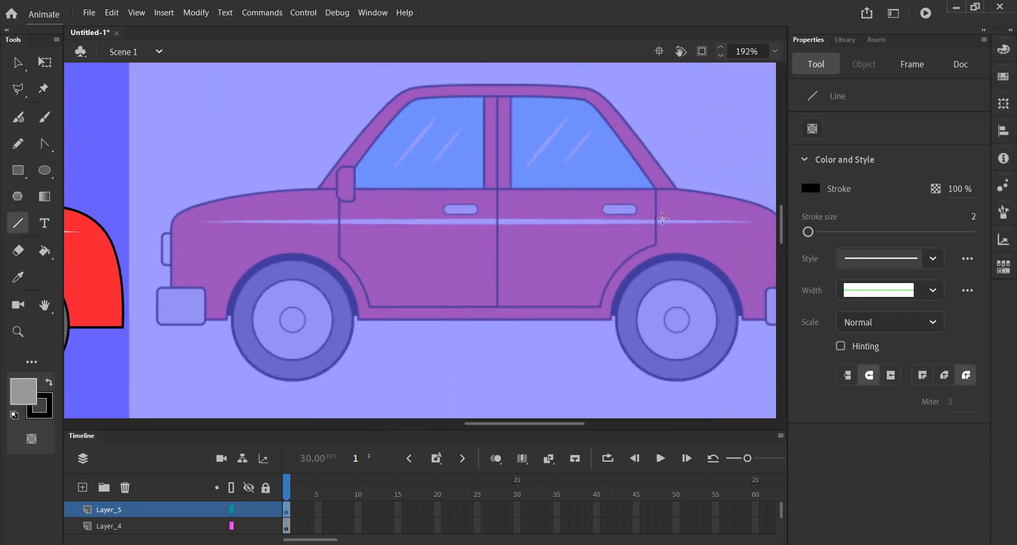
{"action": "scroll", "coordinate": [493, 218], "scroll_direction": "left", "scroll_amount": 5}
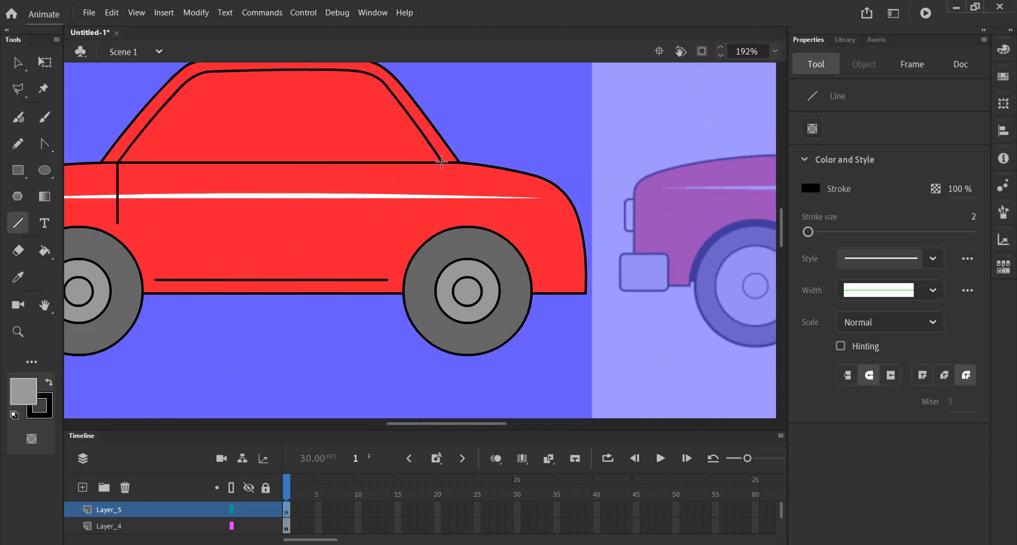
{"action": "left_click_drag", "start_coordinate": [442, 163], "coordinate": [442, 223]}
Draw the central door divider from the roof down to the door-bottom line.
{"action": "left_click_drag", "start_coordinate": [177, 262], "coordinate": [300, 255]}
{"action": "left_click_drag", "start_coordinate": [632, 233], "coordinate": [137, 307]}
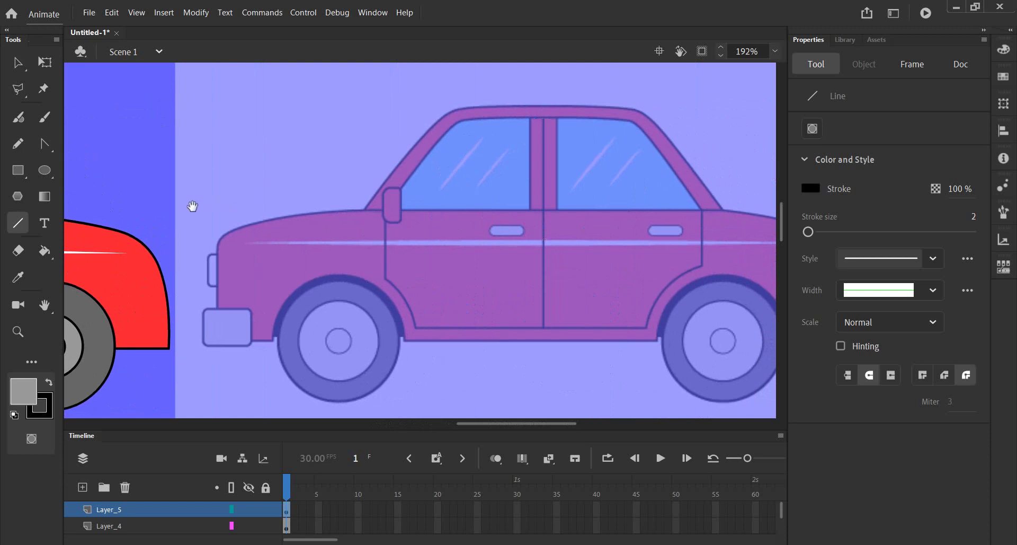
{"action": "left_click_drag", "start_coordinate": [191, 207], "coordinate": [586, 198]}
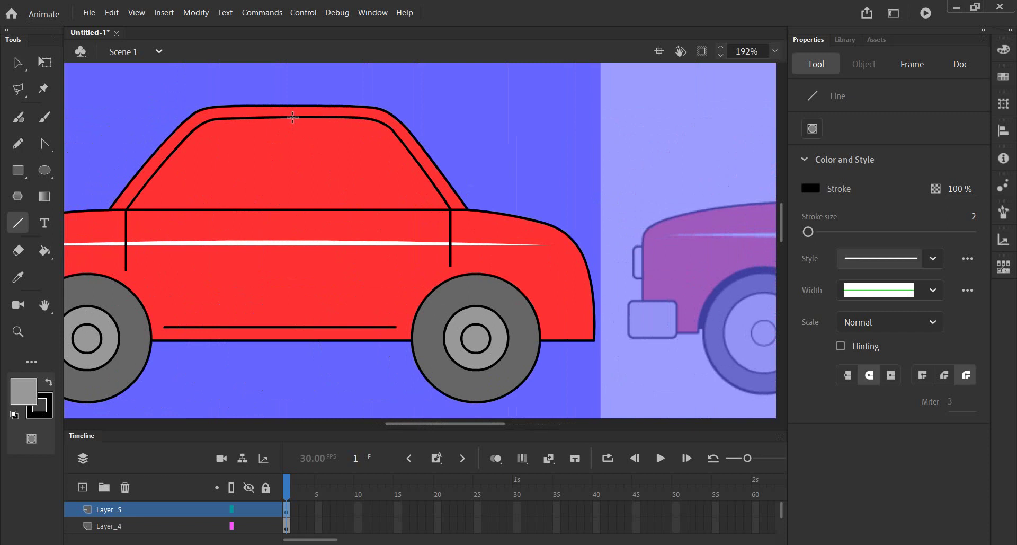
{"action": "left_click_drag", "start_coordinate": [294, 117], "coordinate": [280, 321]}
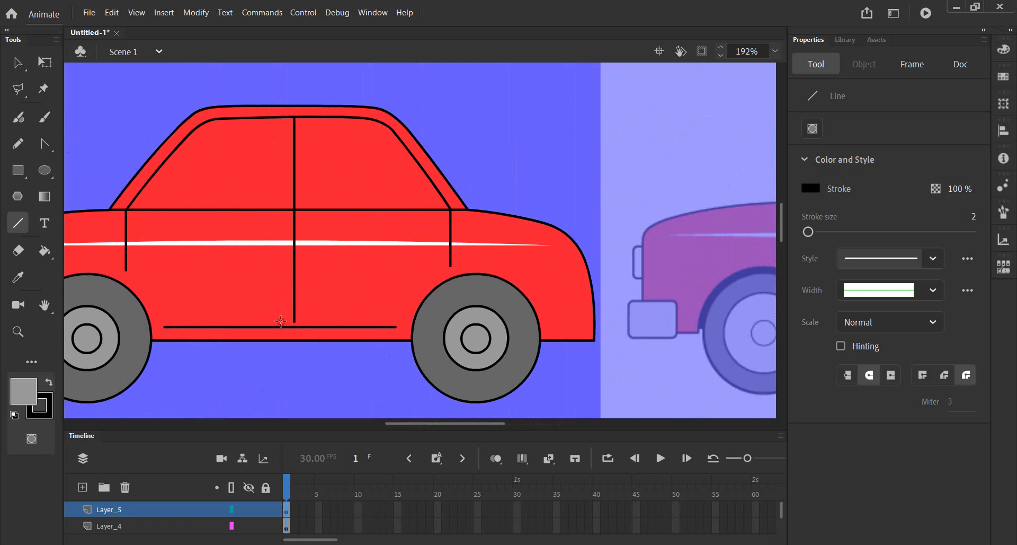
{"action": "left_click_drag", "start_coordinate": [280, 321], "coordinate": [281, 324]}
{"action": "left_click", "coordinate": [17, 170]}
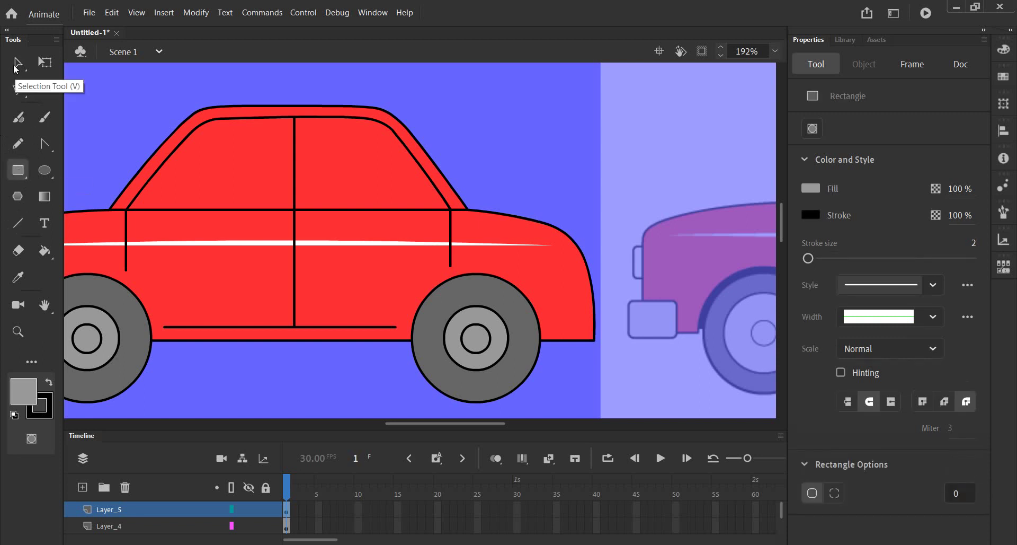
{"action": "left_click", "coordinate": [16, 64]}
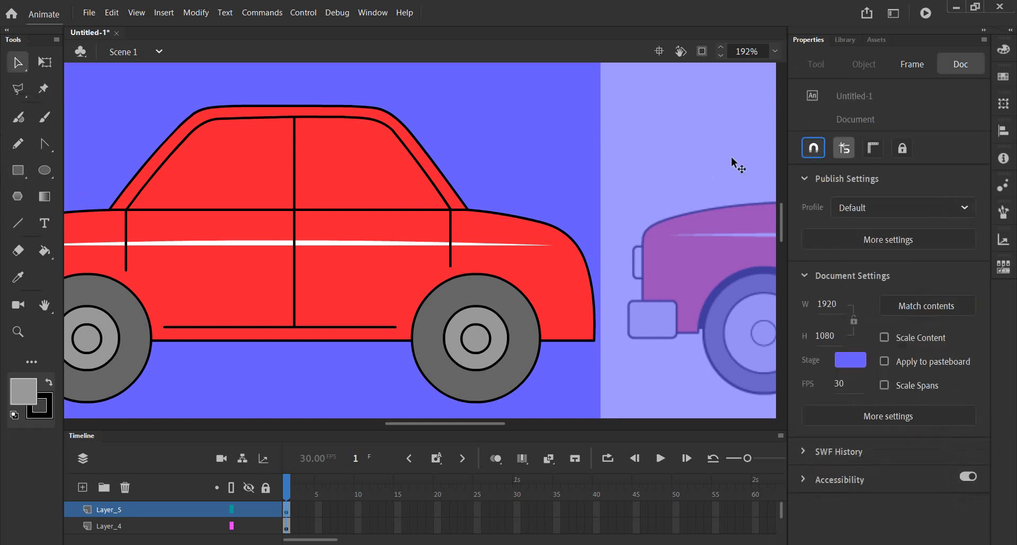
{"action": "scroll", "coordinate": [321, 220], "scroll_direction": "left", "scroll_amount": 5}
{"action": "scroll", "coordinate": [238, 231], "scroll_direction": "down", "scroll_amount": 2}
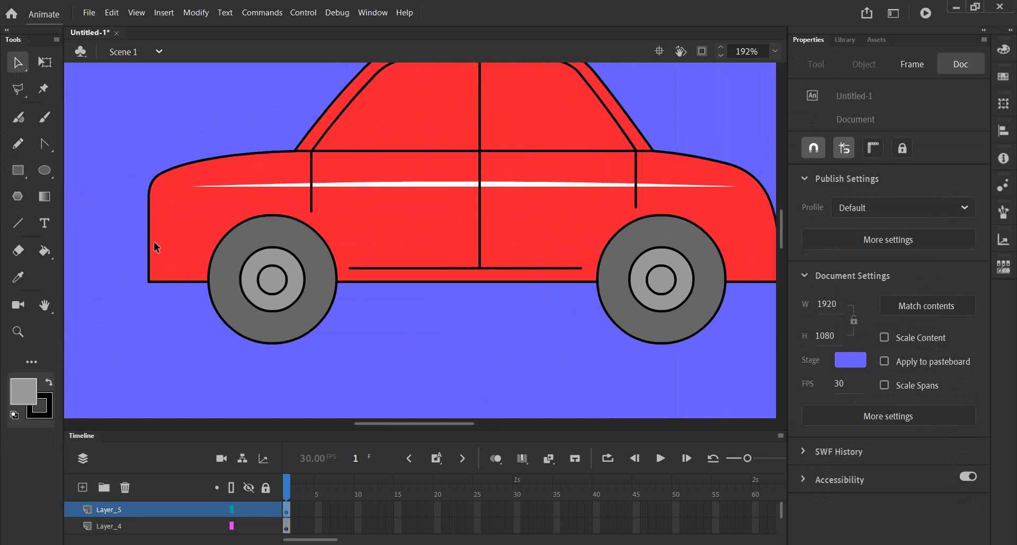
Draw angled lines from the front and rear door edges down to the sill beside each wheel.
{"action": "left_click", "coordinate": [18, 223]}
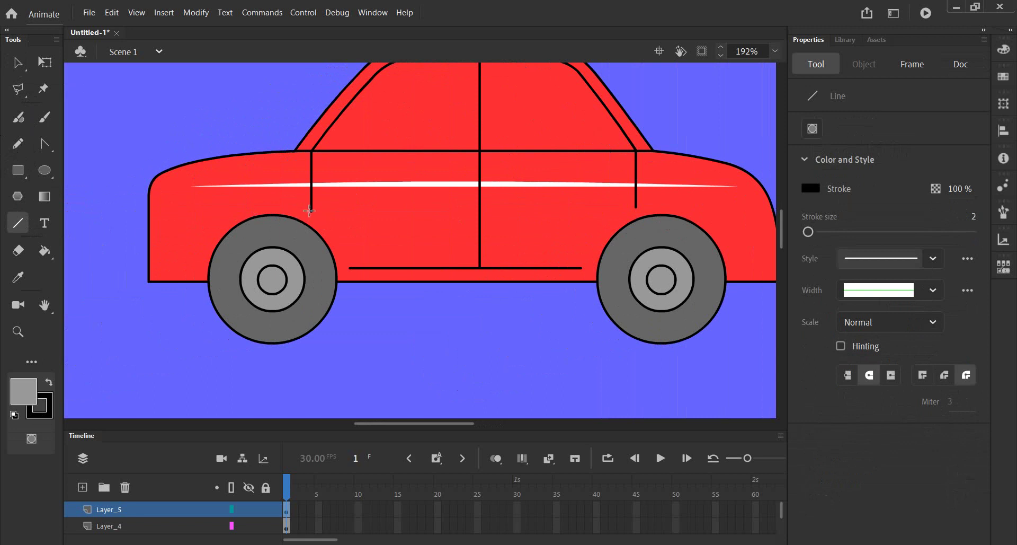
{"action": "left_click_drag", "start_coordinate": [311, 211], "coordinate": [350, 266]}
{"action": "left_click_drag", "start_coordinate": [636, 207], "coordinate": [581, 266]}
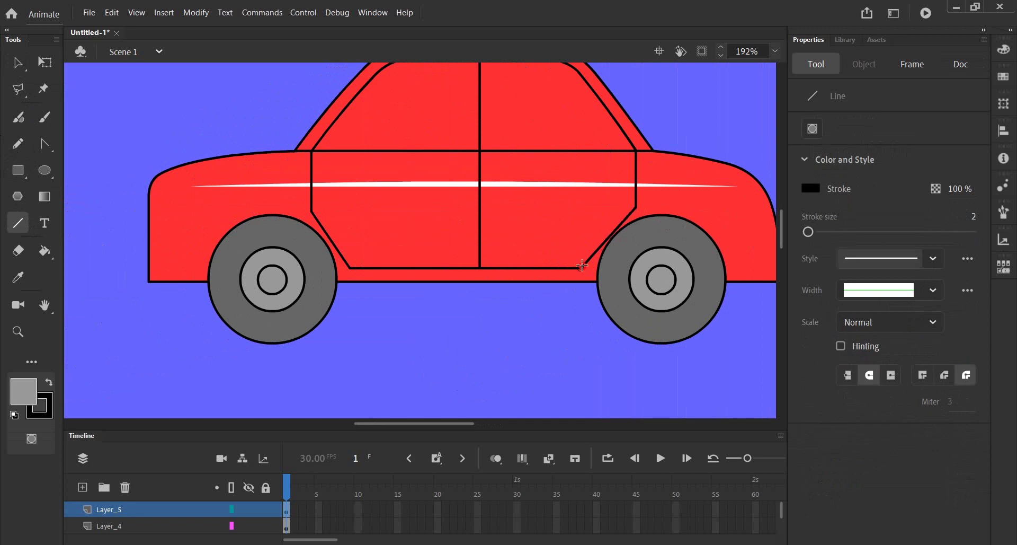
{"action": "scroll", "coordinate": [629, 242], "scroll_direction": "up", "scroll_amount": 3}
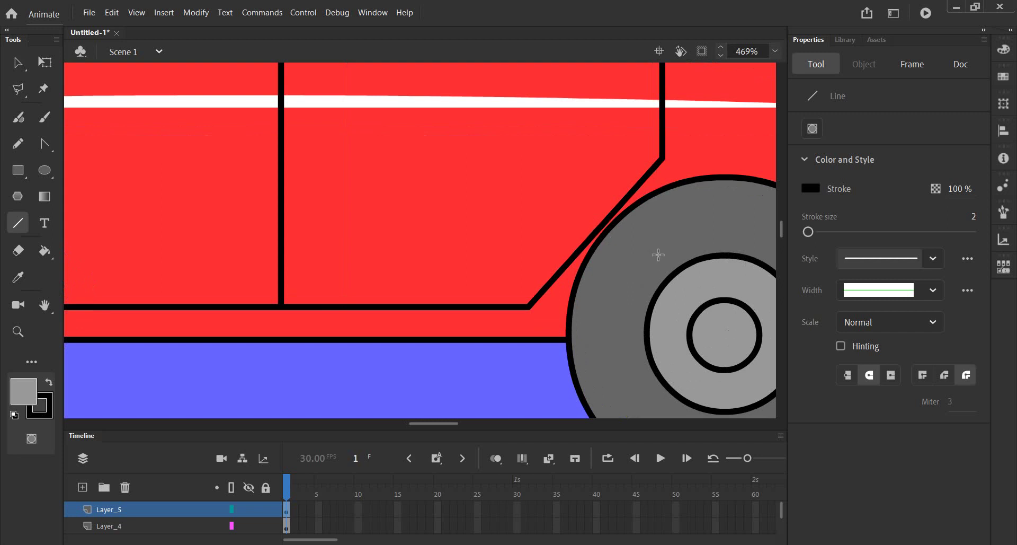
{"action": "scroll", "coordinate": [640, 262], "scroll_direction": "down", "scroll_amount": 3}
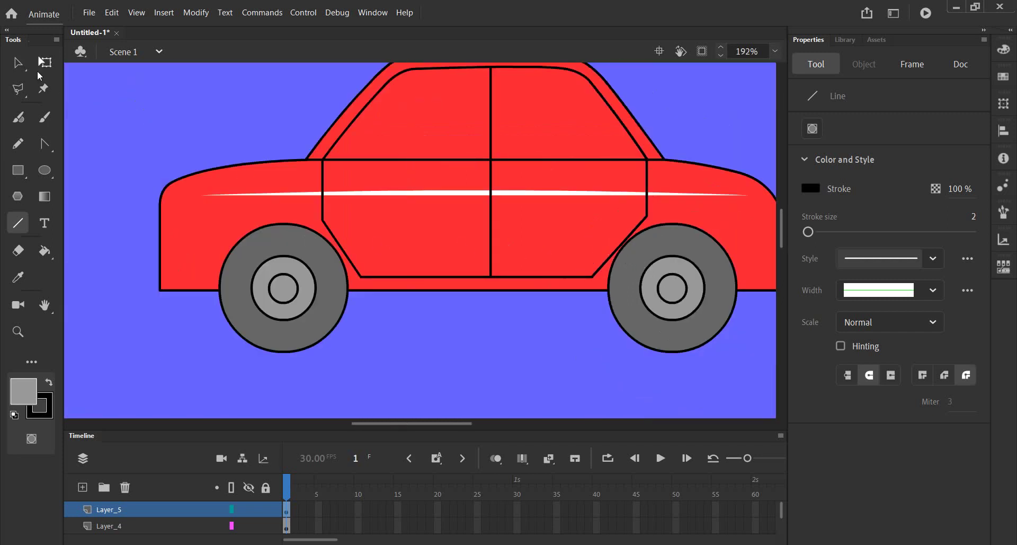
{"action": "left_click", "coordinate": [17, 61]}
Bend the front angled door edge into a curve following the front wheel arch.
{"action": "scroll", "coordinate": [367, 280], "scroll_direction": "up", "scroll_amount": 2}
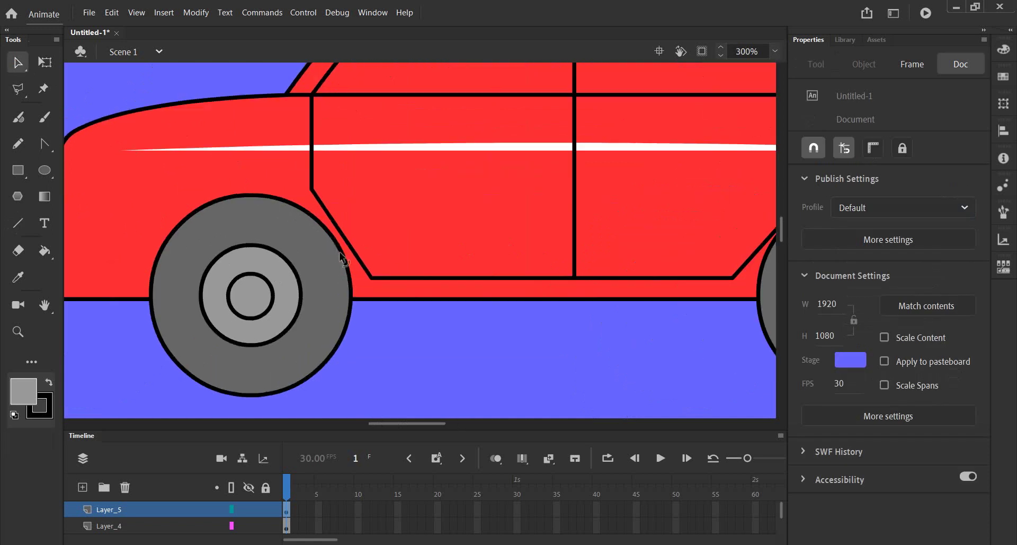
{"action": "left_click_drag", "start_coordinate": [341, 238], "coordinate": [349, 230]}
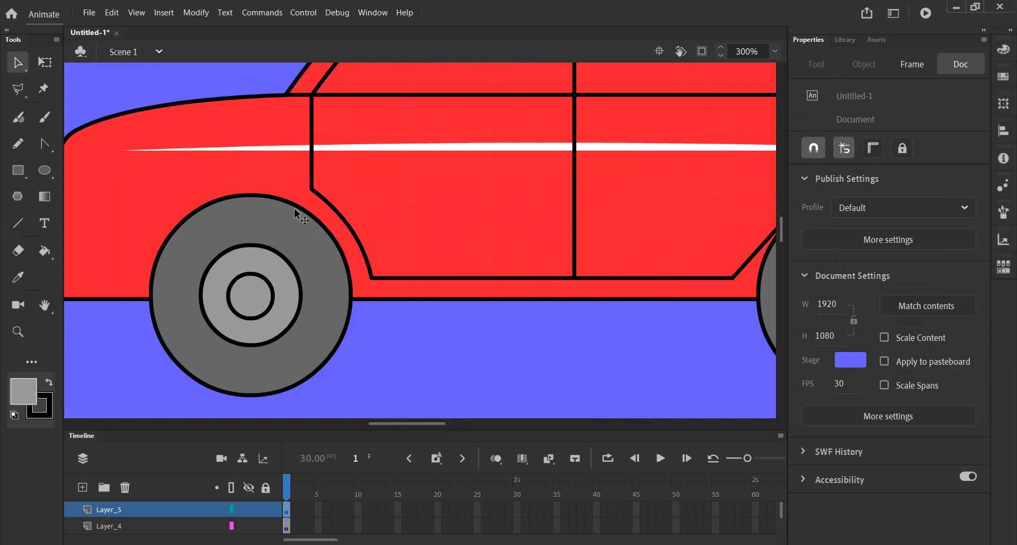
{"action": "left_click_drag", "start_coordinate": [350, 225], "coordinate": [347, 220]}
{"action": "left_click_drag", "start_coordinate": [350, 229], "coordinate": [352, 229]}
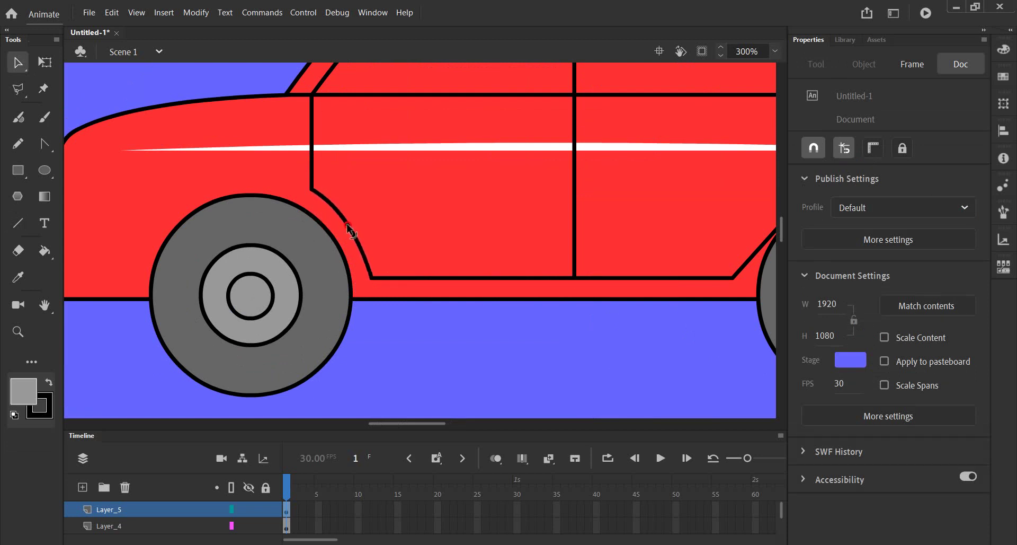
{"action": "left_click_drag", "start_coordinate": [351, 228], "coordinate": [354, 230]}
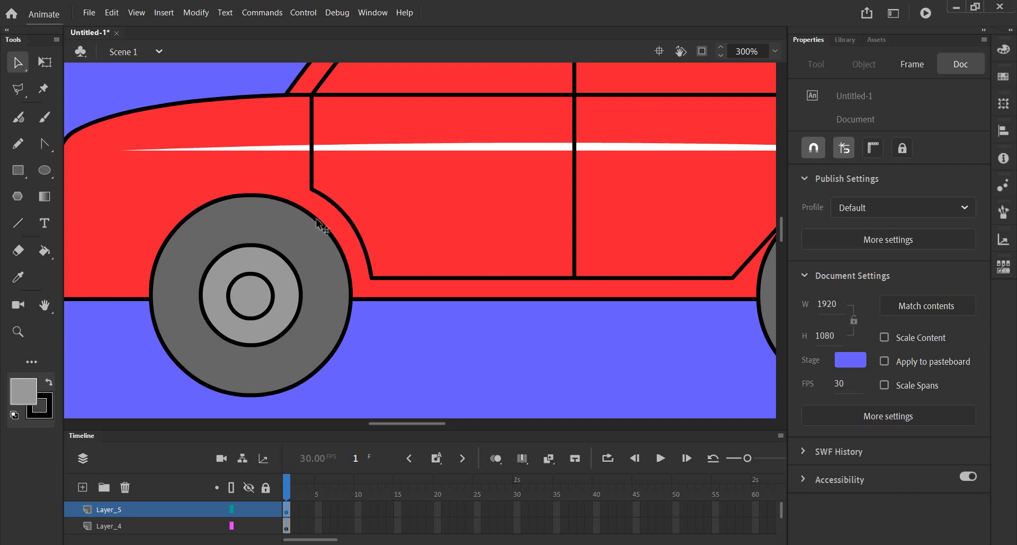
{"action": "mouse_move", "coordinate": [594, 297]}
{"action": "left_mouse_down"}
{"action": "mouse_move", "coordinate": [441, 271]}
{"action": "mouse_move", "coordinate": [460, 277]}
{"action": "left_mouse_up"}
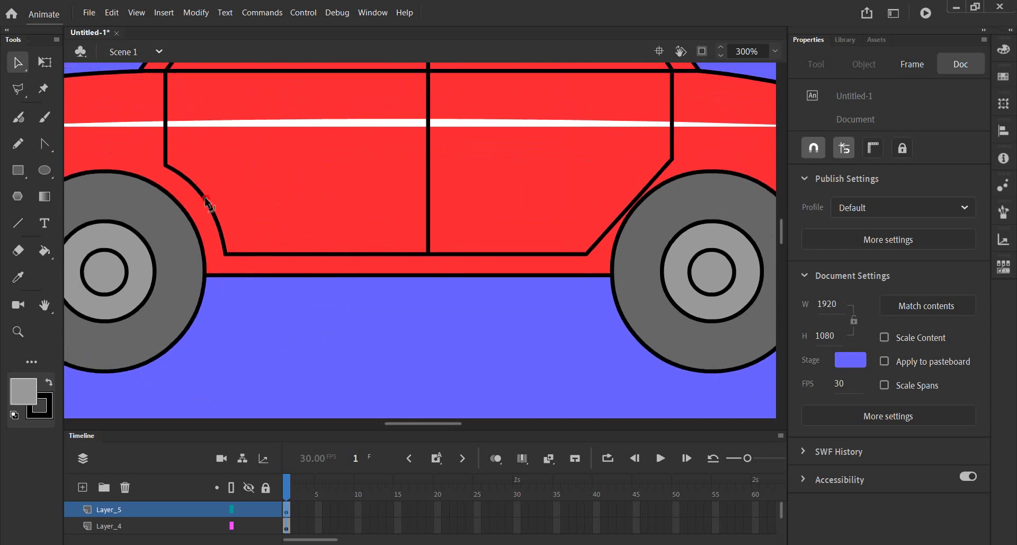
{"action": "left_click_drag", "start_coordinate": [210, 202], "coordinate": [205, 200]}
Curve the rear angled door edge over the rear wheel and adjust the bottom corner.
{"action": "left_click_drag", "start_coordinate": [634, 201], "coordinate": [620, 187]}
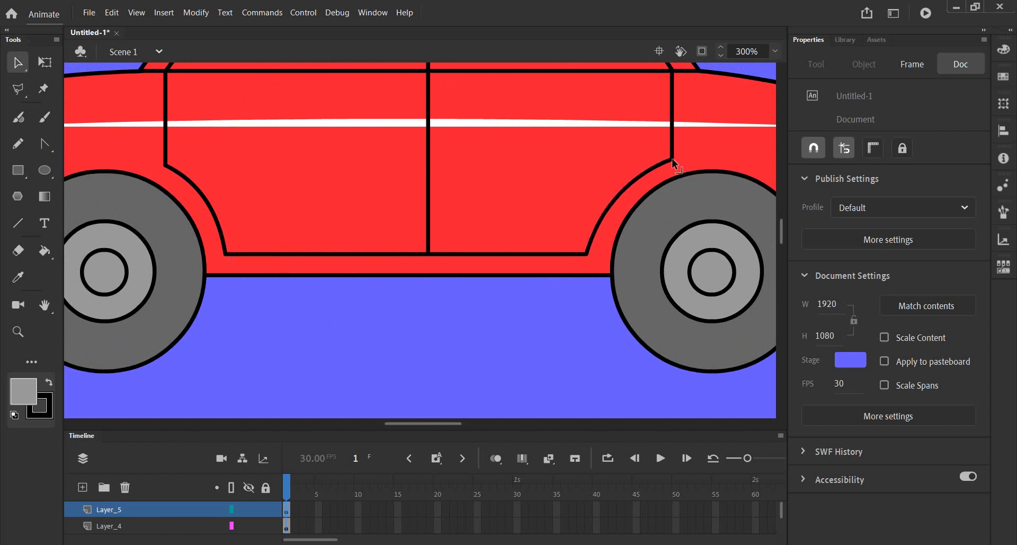
{"action": "left_click_drag", "start_coordinate": [673, 160], "coordinate": [672, 157]}
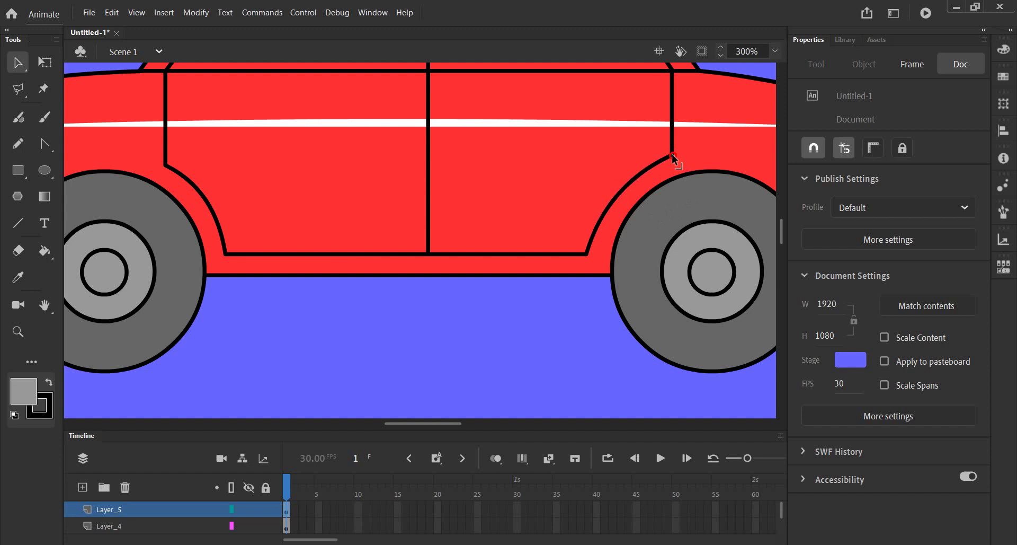
{"action": "left_click_drag", "start_coordinate": [624, 182], "coordinate": [620, 179]}
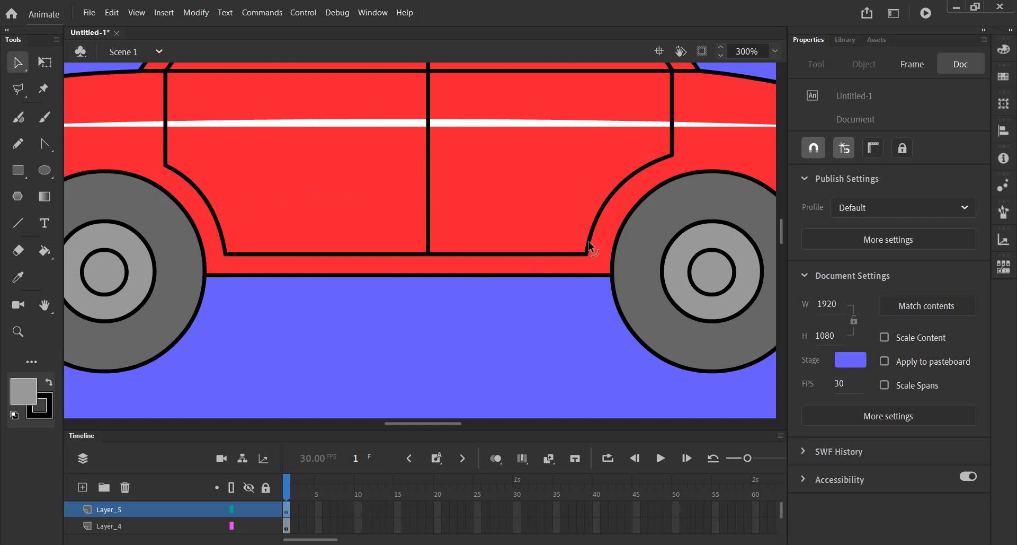
{"action": "left_click_drag", "start_coordinate": [586, 253], "coordinate": [591, 253]}
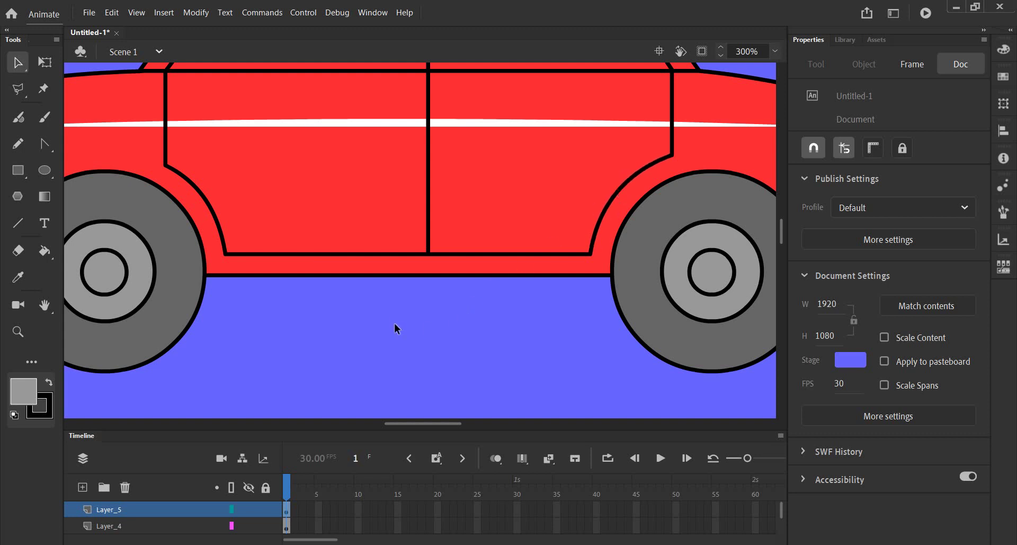
Draw two close vertical lines from the roof to the belt line between the windows.
{"action": "scroll", "coordinate": [418, 291], "scroll_direction": "down", "scroll_amount": 5, "text": "alt"}
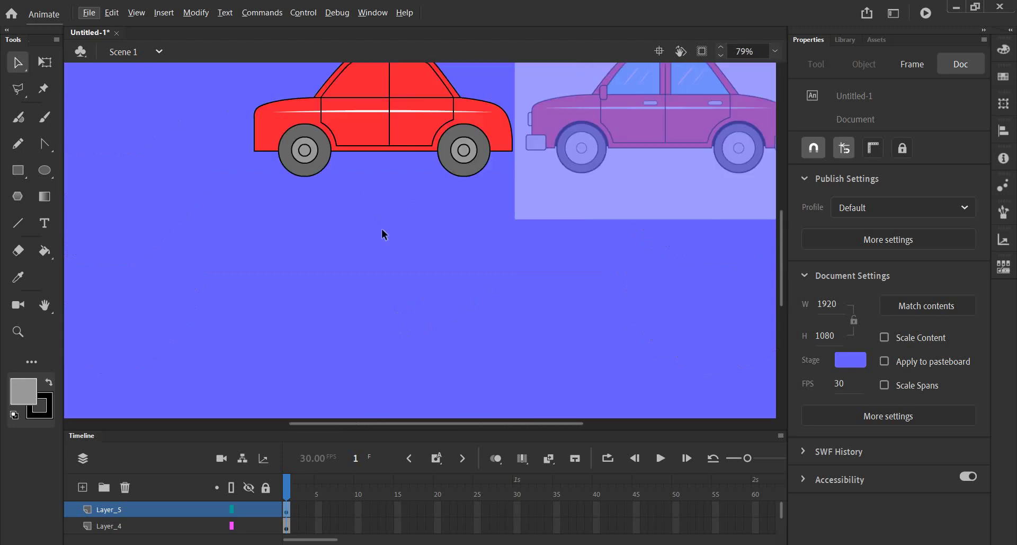
{"action": "scroll", "coordinate": [695, 227], "scroll_direction": "up", "scroll_amount": 2}
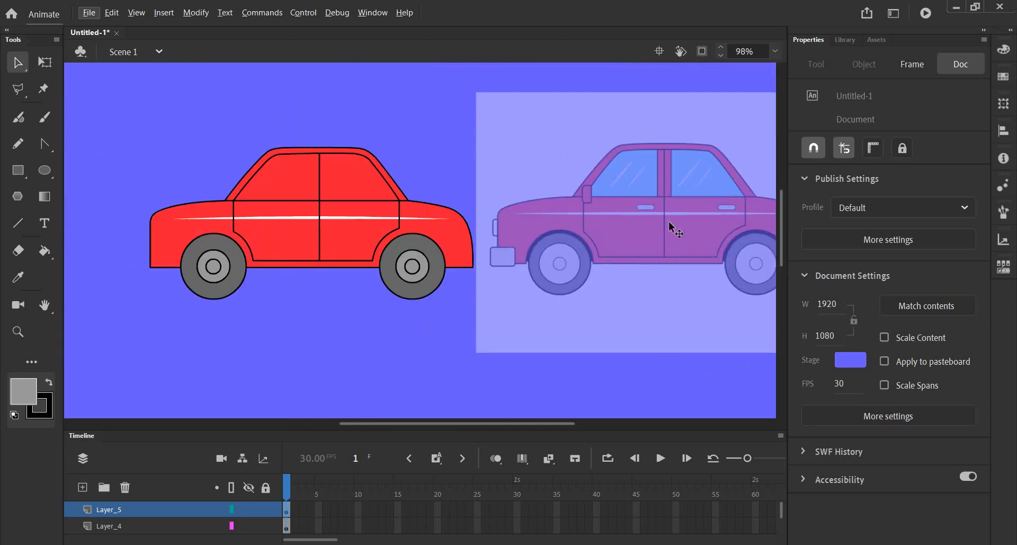
{"action": "scroll", "coordinate": [662, 223], "scroll_direction": "up", "scroll_amount": 2}
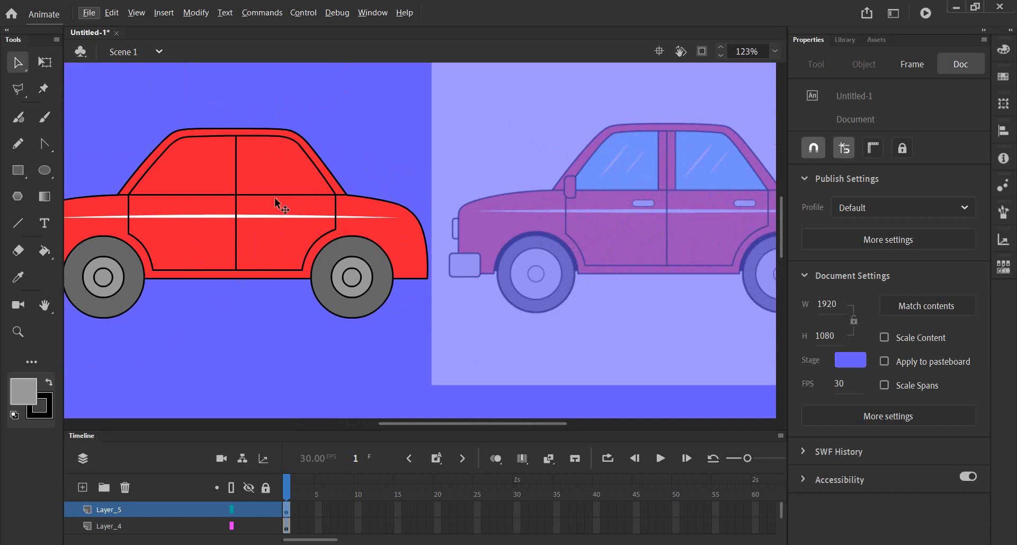
{"action": "scroll", "coordinate": [158, 170], "scroll_direction": "up", "scroll_amount": 3}
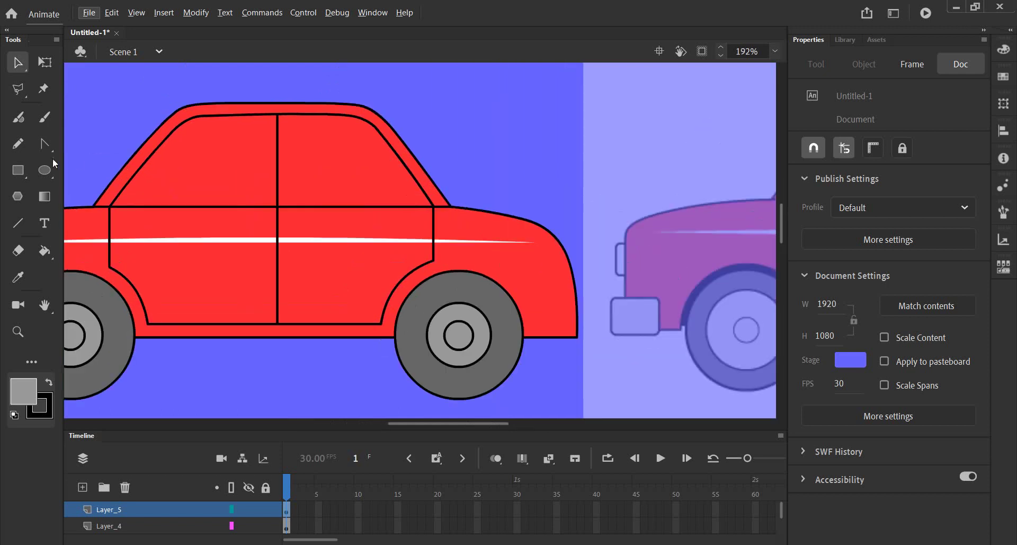
{"action": "left_click", "coordinate": [23, 223]}
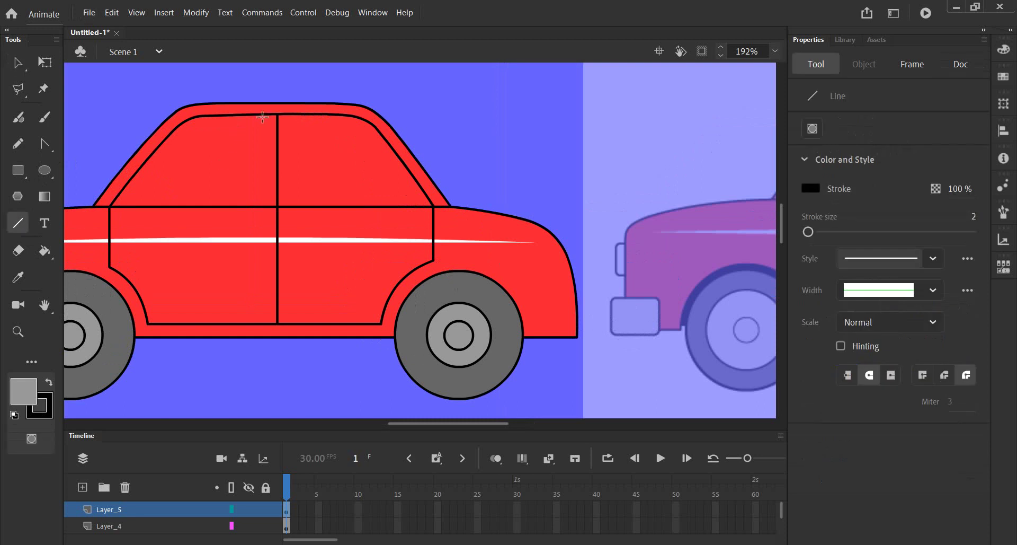
{"action": "left_click_drag", "start_coordinate": [265, 114], "coordinate": [265, 206]}
{"action": "left_click_drag", "start_coordinate": [290, 115], "coordinate": [290, 206]}
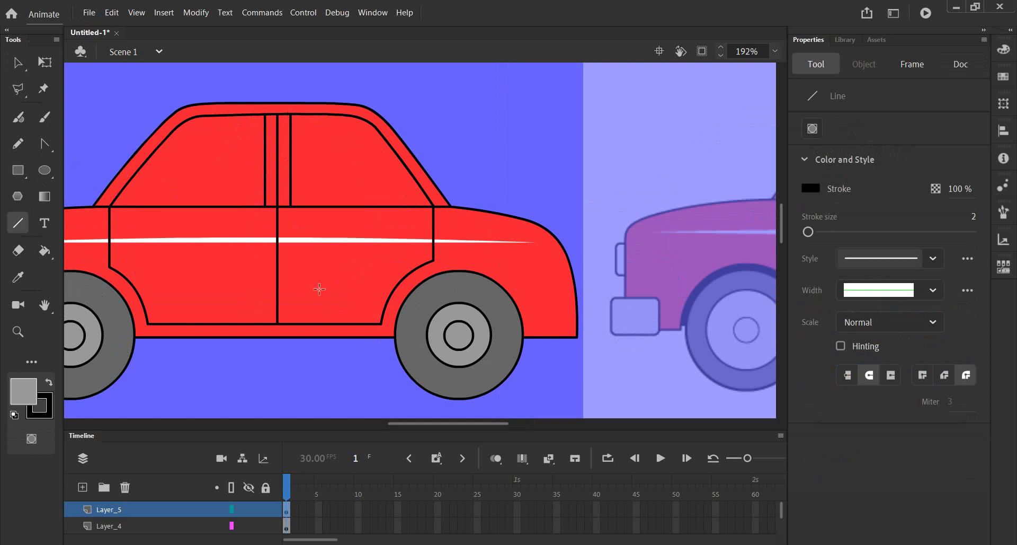
{"action": "scroll", "coordinate": [286, 273], "scroll_direction": "down", "scroll_amount": 2}
{"action": "scroll", "coordinate": [286, 271], "scroll_direction": "down", "scroll_amount": 2}
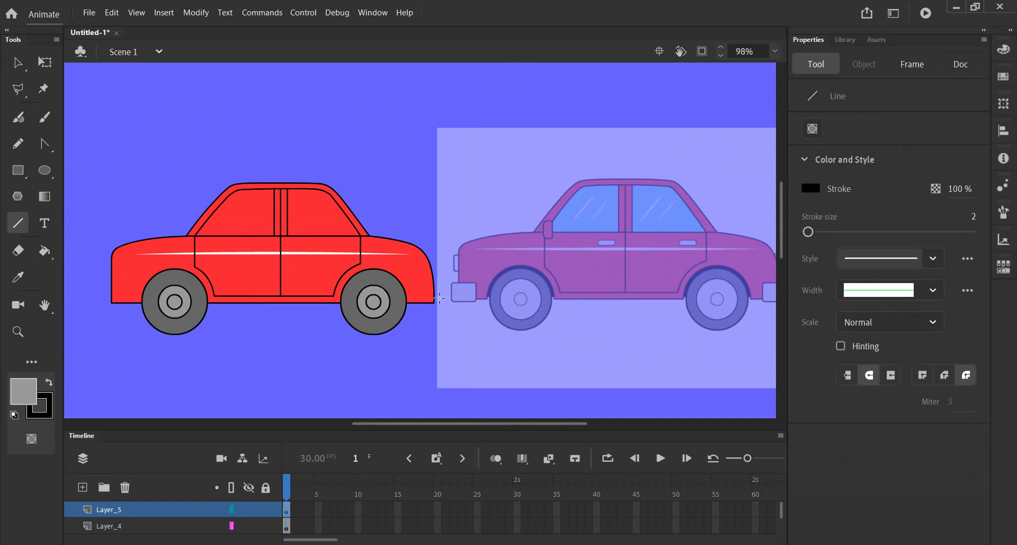
{"action": "left_click_drag", "start_coordinate": [547, 329], "coordinate": [457, 327]}
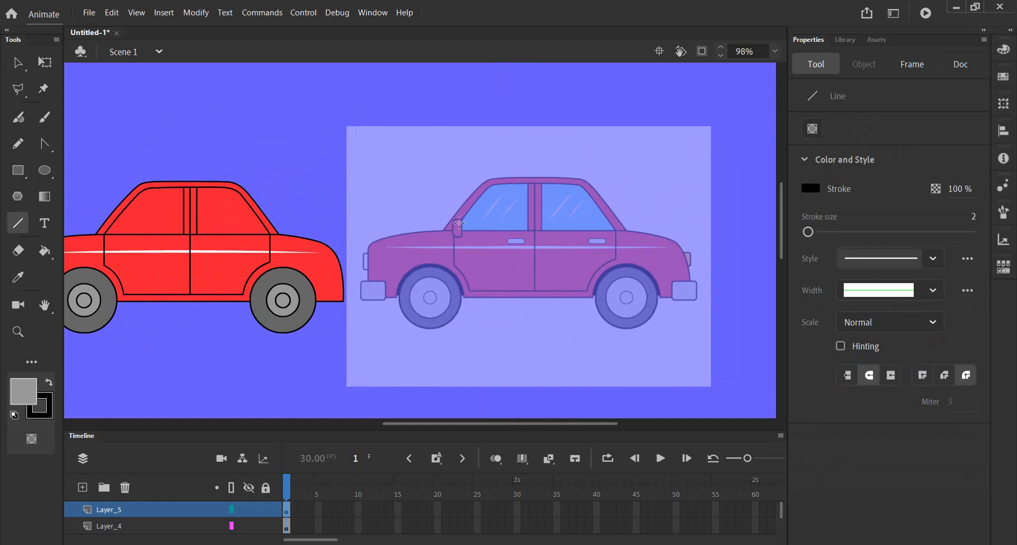
{"action": "left_click_drag", "start_coordinate": [163, 240], "coordinate": [322, 221]}
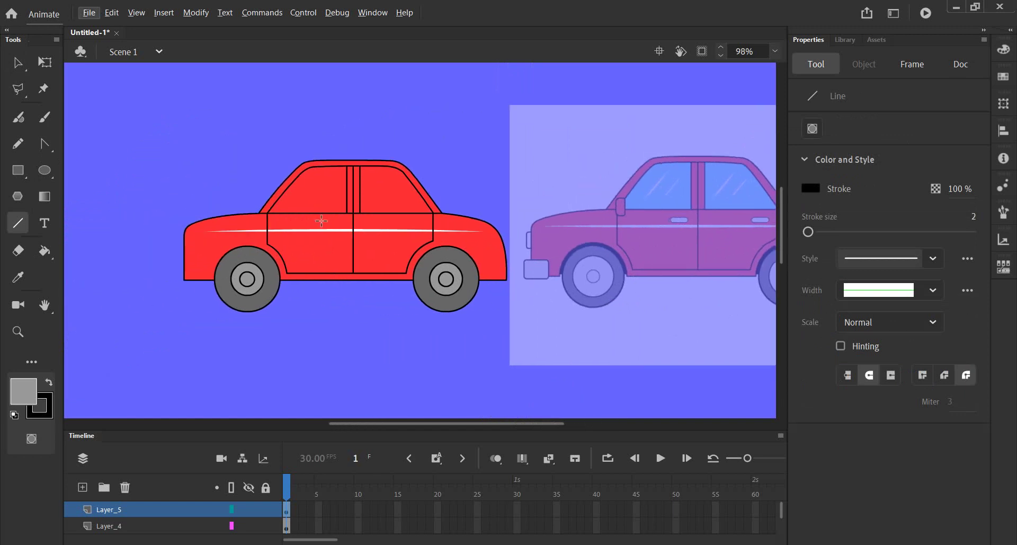
{"action": "scroll", "coordinate": [339, 229], "scroll_direction": "up", "scroll_amount": 1}
{"action": "scroll", "coordinate": [341, 229], "scroll_direction": "up", "scroll_amount": 2}
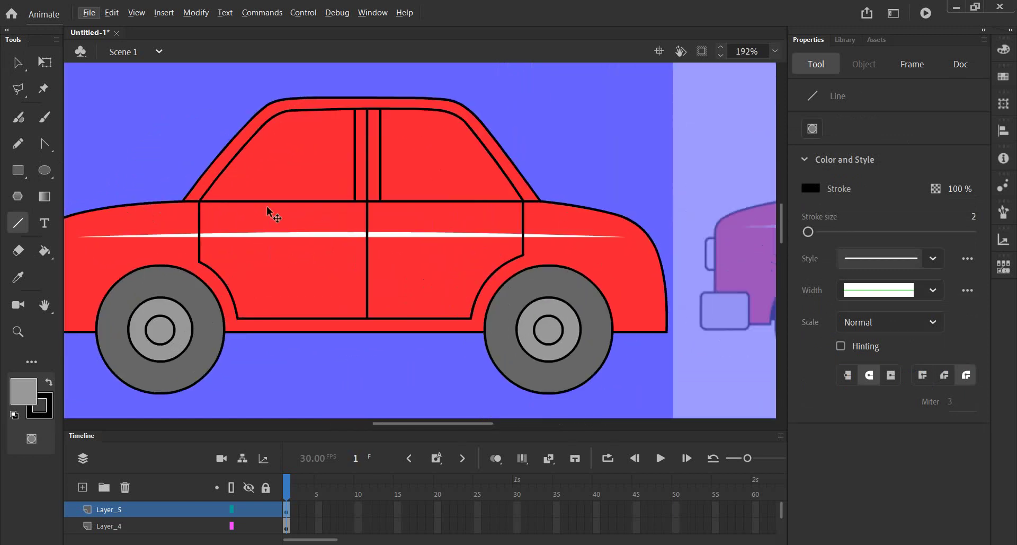
Draw a small grey handle bar with corner radius 60 above the car's roofline.
{"action": "left_click", "coordinate": [18, 170]}
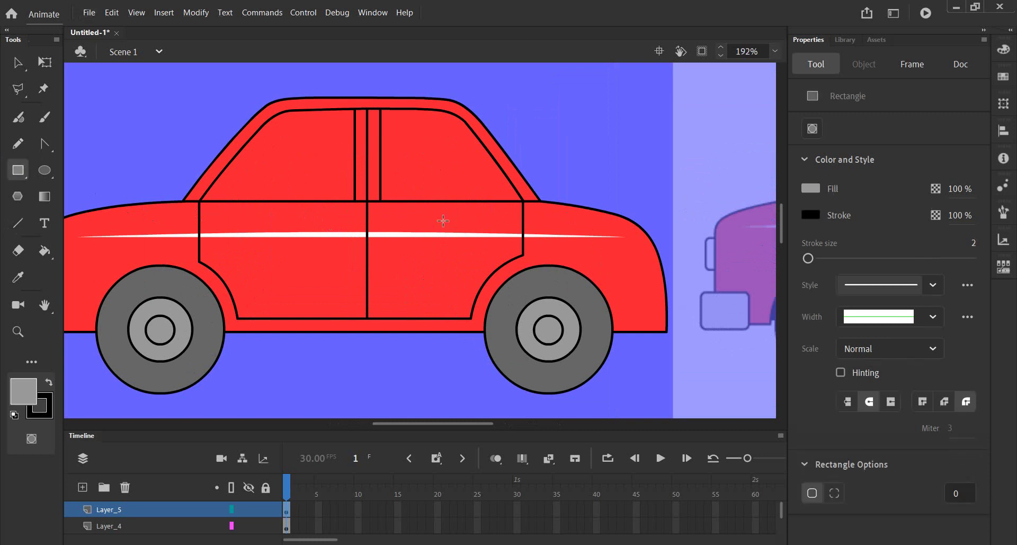
{"action": "left_click", "coordinate": [961, 492]}
{"action": "type", "text": "60"}
{"action": "left_click_drag", "start_coordinate": [608, 128], "coordinate": [578, 136]}
{"action": "left_click", "coordinate": [18, 62]}
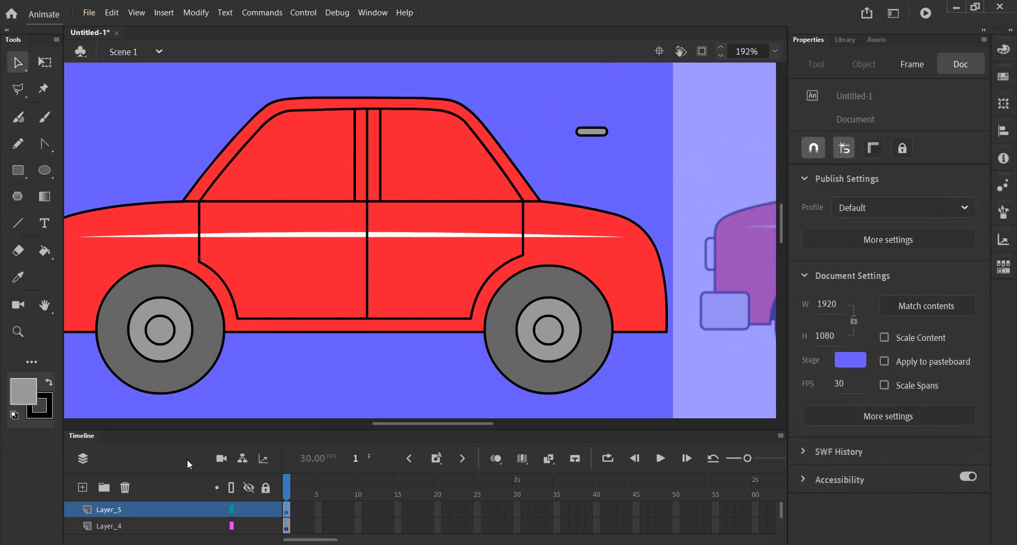
{"action": "left_click", "coordinate": [125, 506]}
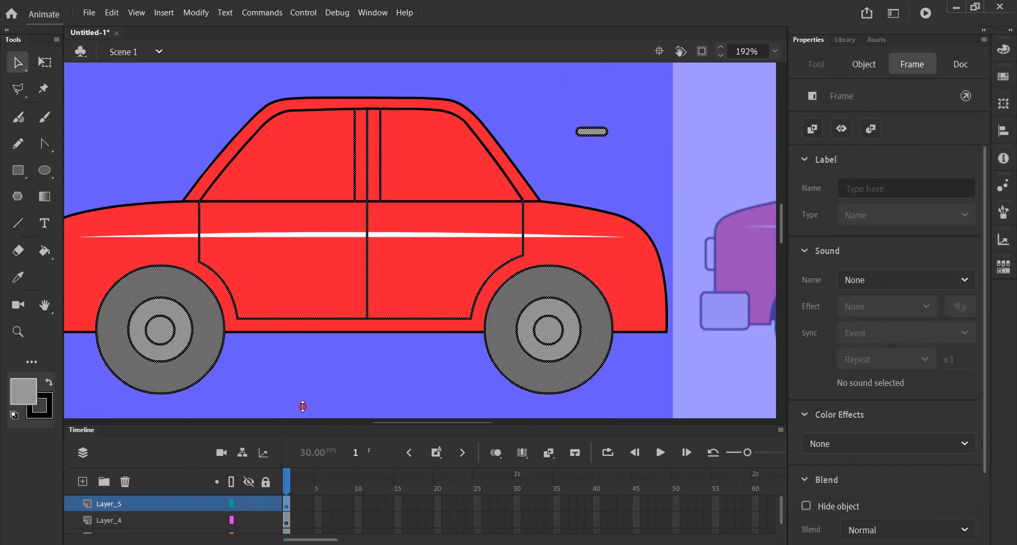
Enlarge the timeline, then select the door outline, door split line and both window pillars.
{"action": "left_click_drag", "start_coordinate": [302, 428], "coordinate": [300, 391]}
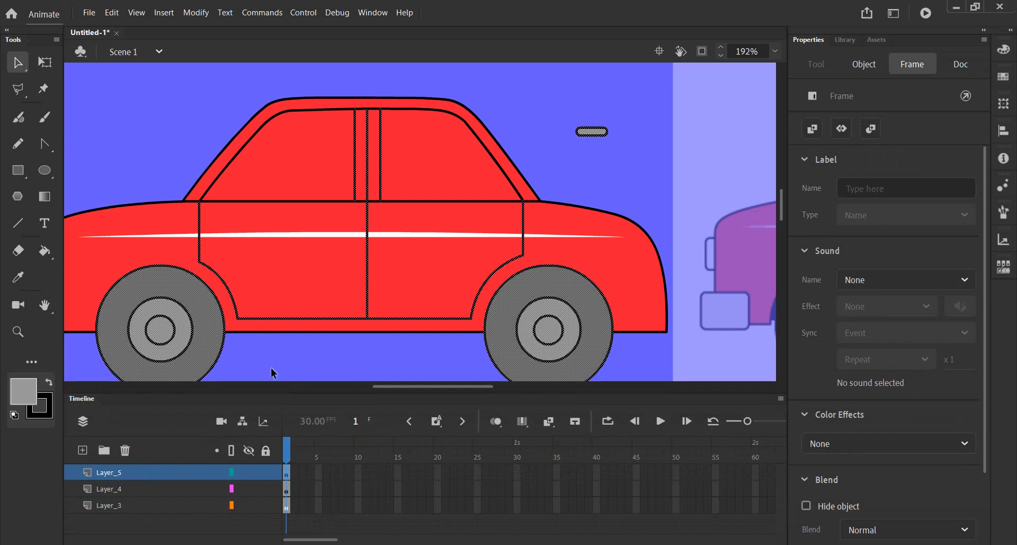
{"action": "left_click", "coordinate": [287, 368]}
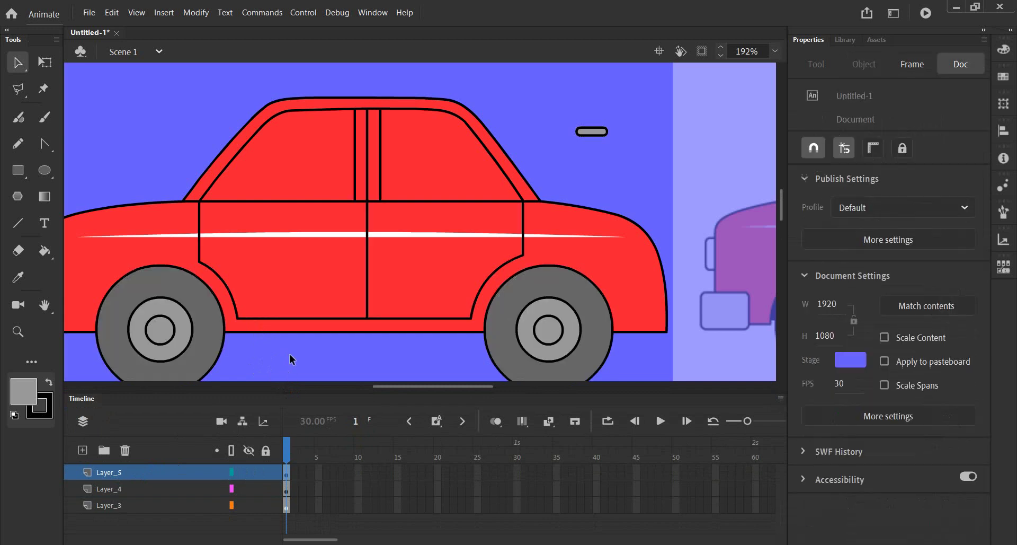
{"action": "left_click", "coordinate": [303, 317]}
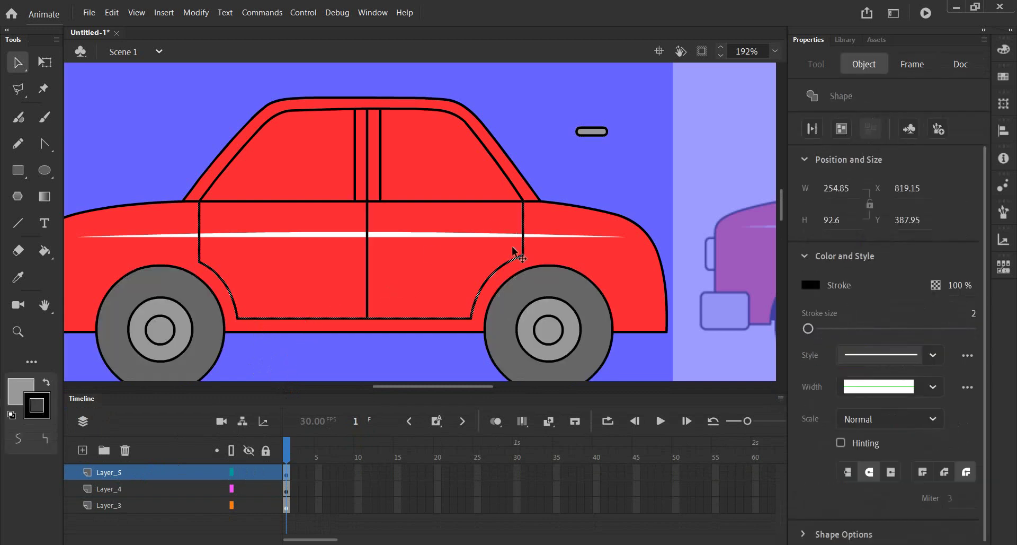
{"action": "left_click", "coordinate": [367, 264], "text": "shift"}
{"action": "left_click", "coordinate": [354, 170], "text": "shift"}
{"action": "left_click", "coordinate": [380, 162], "text": "shift"}
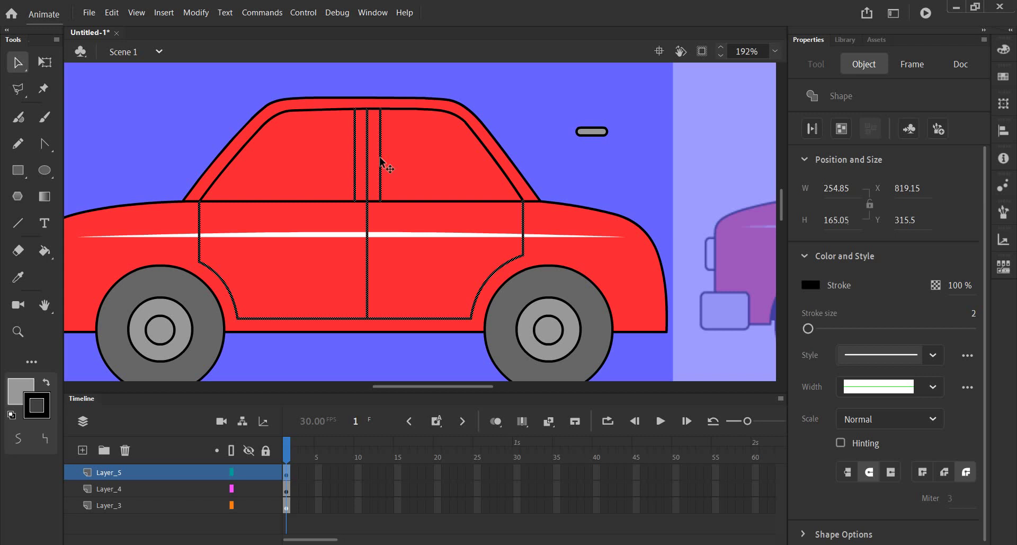
{"action": "left_click", "coordinate": [394, 201], "text": "shift"}
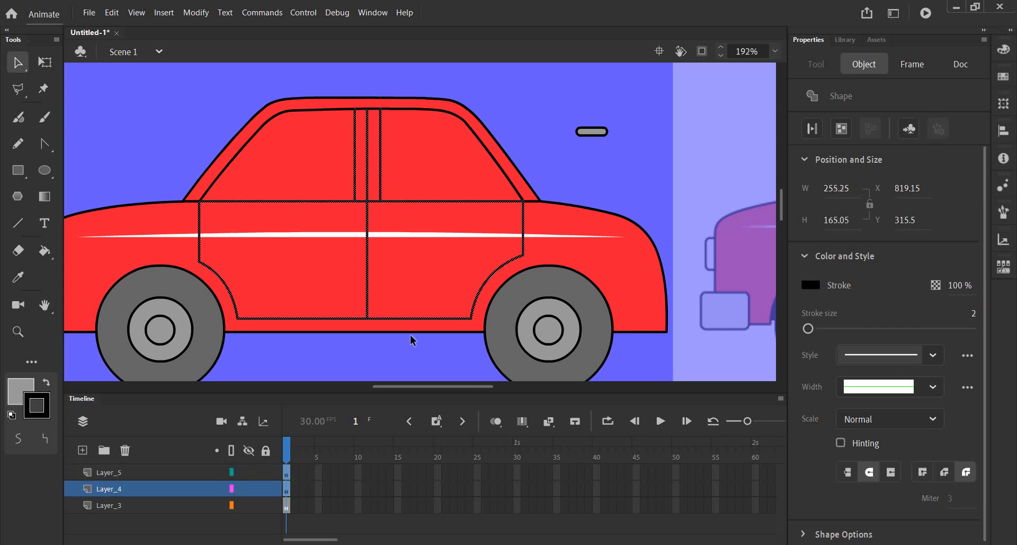
Cut the door and pillar lines and rename Layer_4 to 'Body'.
{"action": "key", "text": "Delete"}
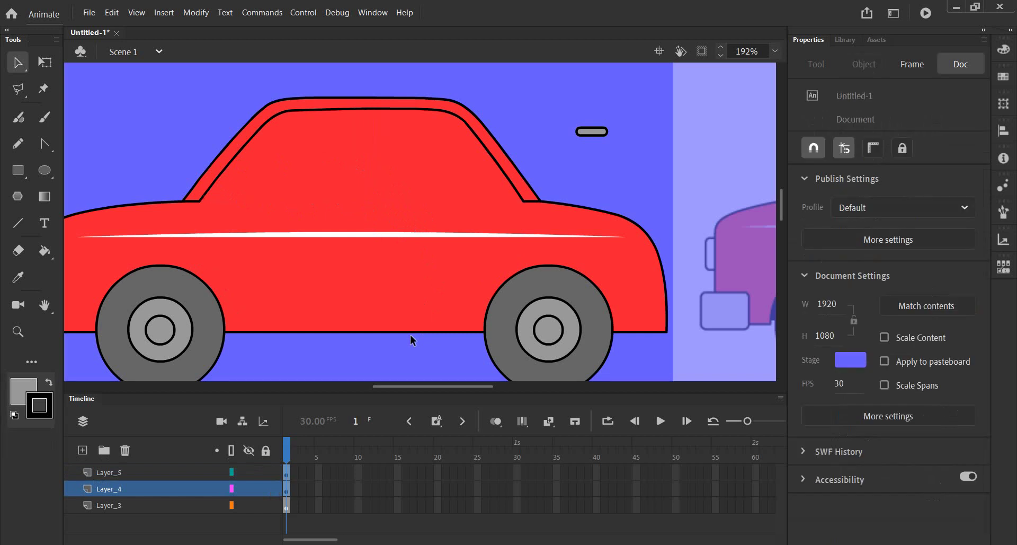
{"action": "mouse_move", "coordinate": [109, 472]}
{"action": "left_click", "coordinate": [117, 488]}
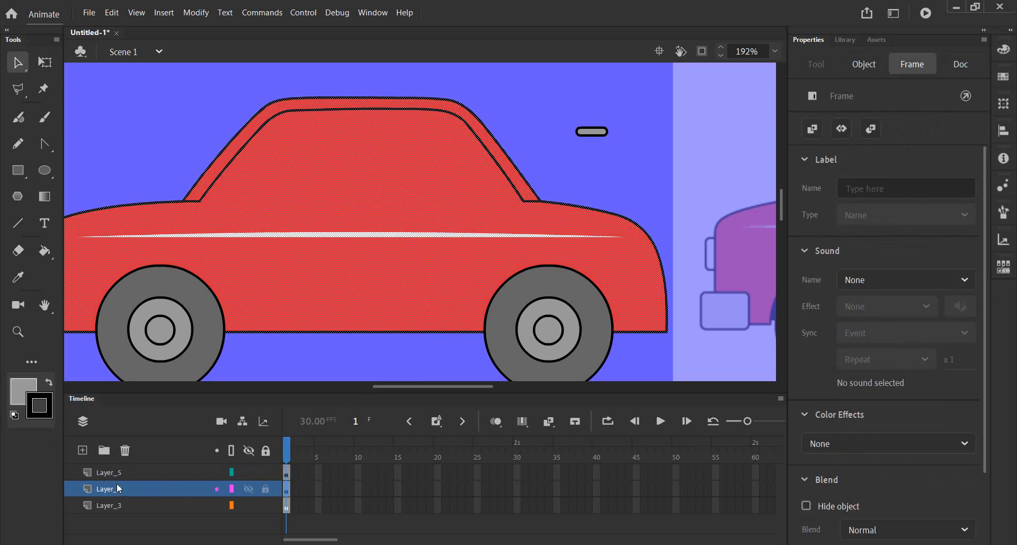
{"action": "left_click", "coordinate": [112, 468]}
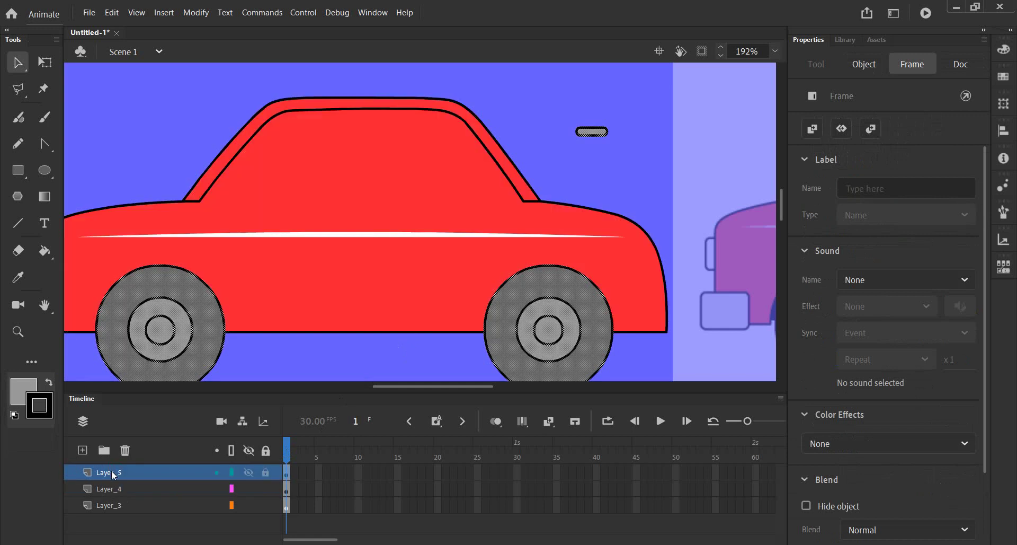
{"action": "left_click", "coordinate": [111, 487]}
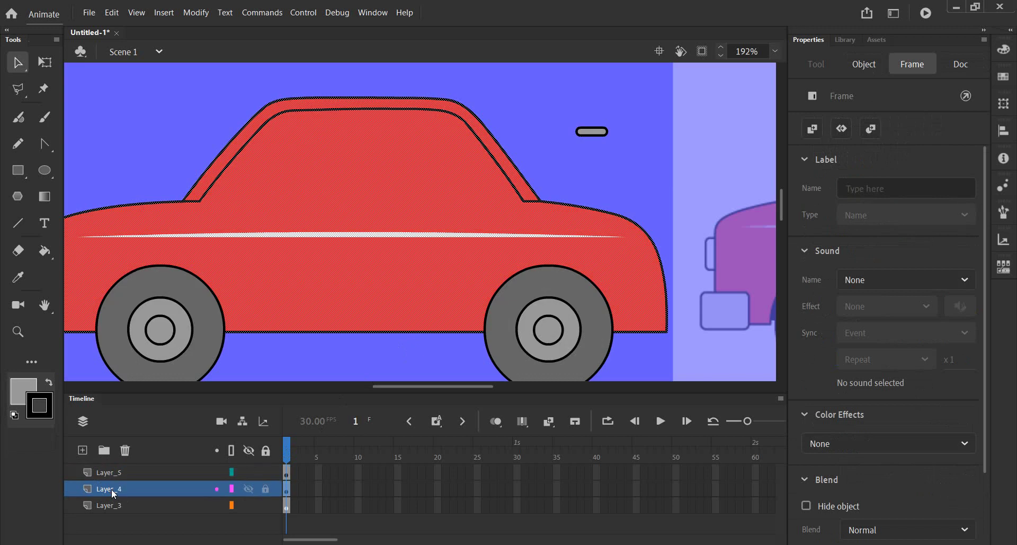
{"action": "double_click", "coordinate": [111, 489]}
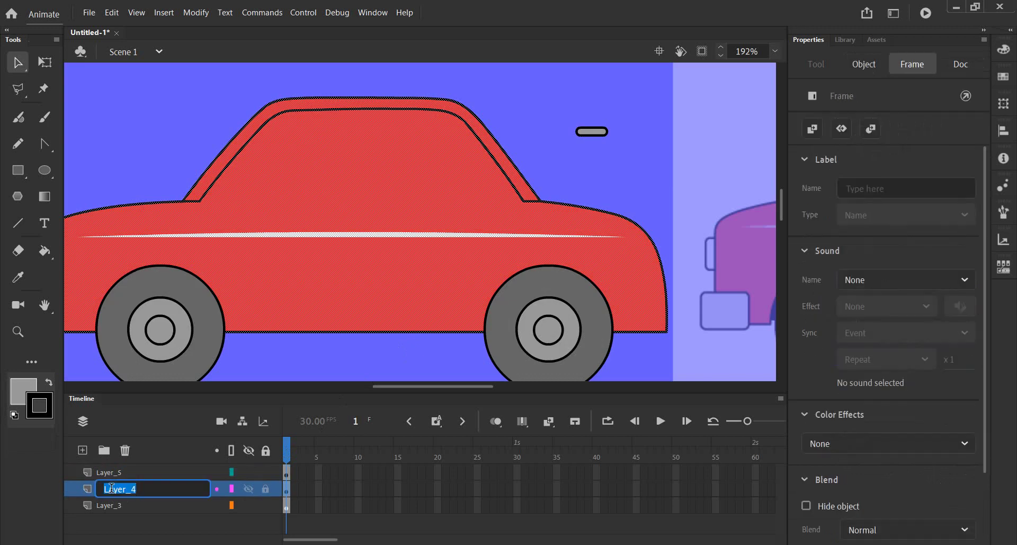
{"action": "type", "text": "Body"}
{"action": "key", "text": "Return"}
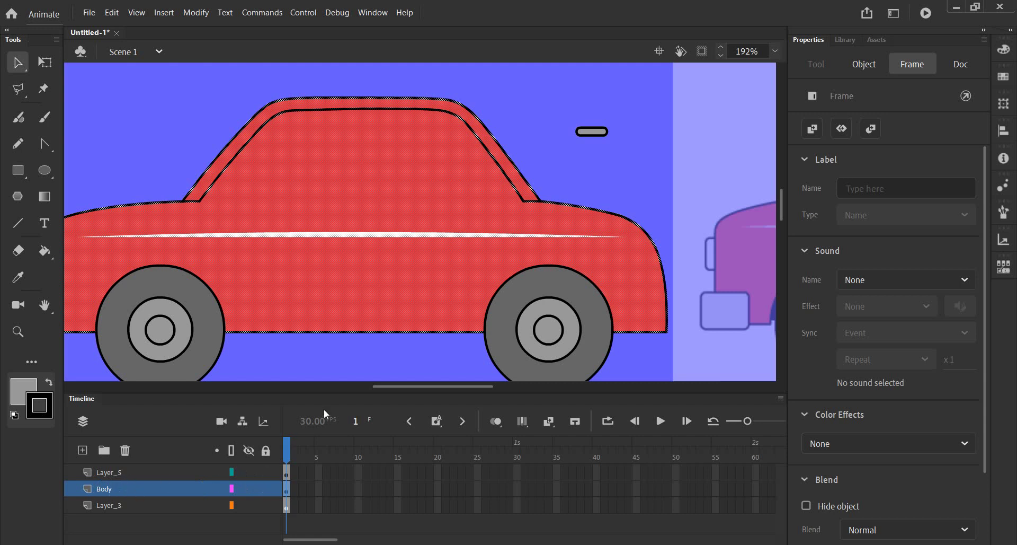
Paste the door lines back in place on Body and select the handle shape.
{"action": "key", "text": "ctrl+shift+v"}
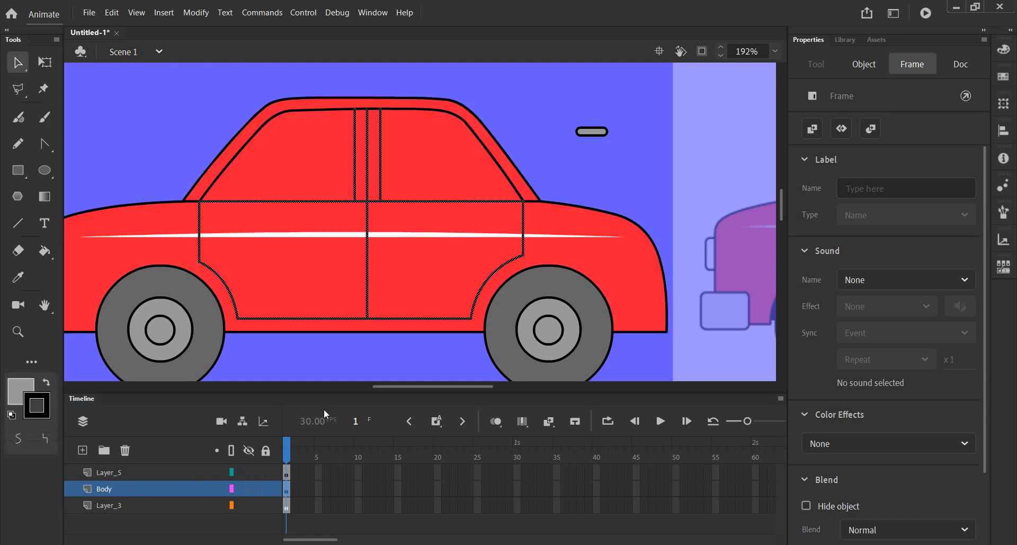
{"action": "left_click", "coordinate": [153, 122]}
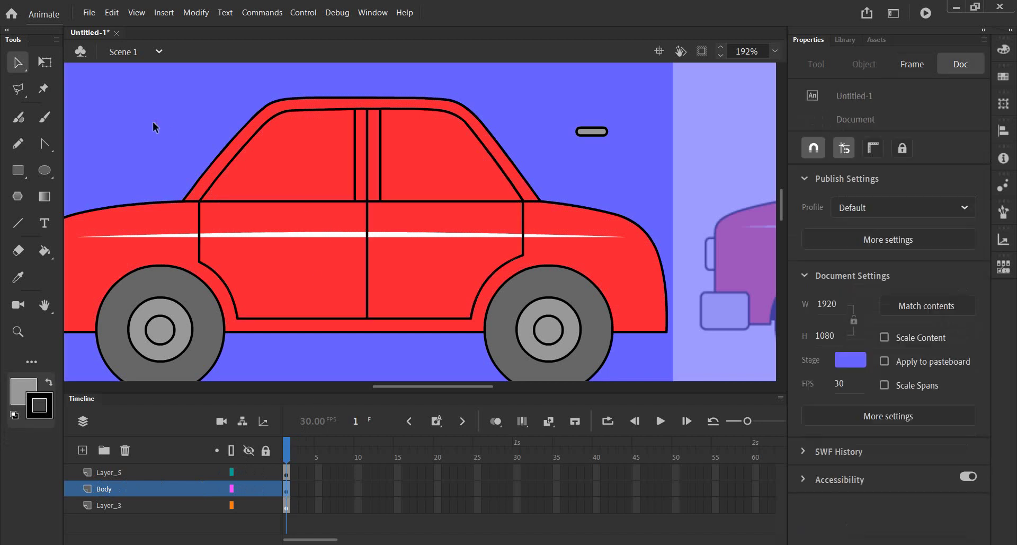
{"action": "left_click", "coordinate": [593, 131]}
Move the gray handle onto the Body layer and nudge it into place on the door.
{"action": "double_click", "coordinate": [593, 131]}
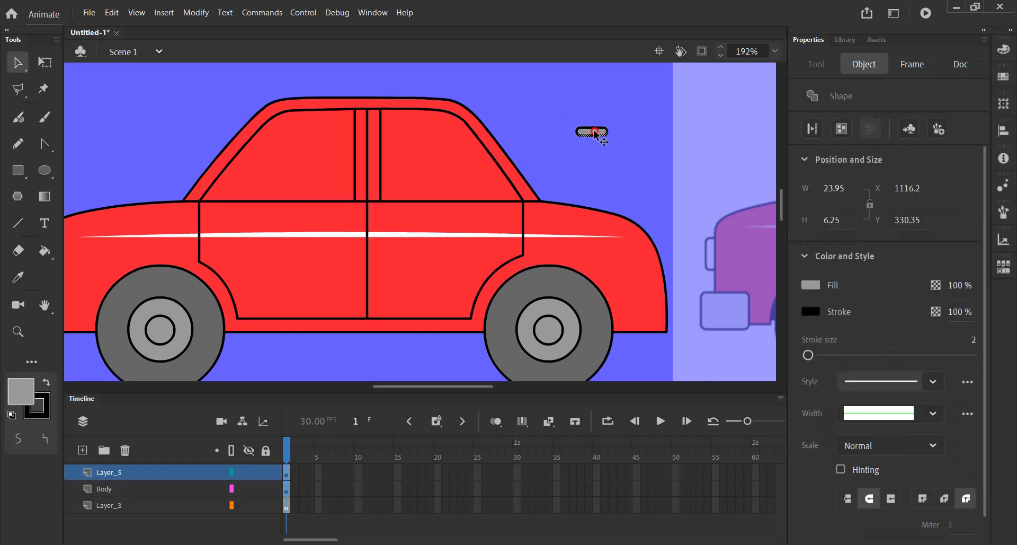
{"action": "left_click_drag", "start_coordinate": [557, 109], "coordinate": [624, 153]}
{"action": "key", "text": "Delete"}
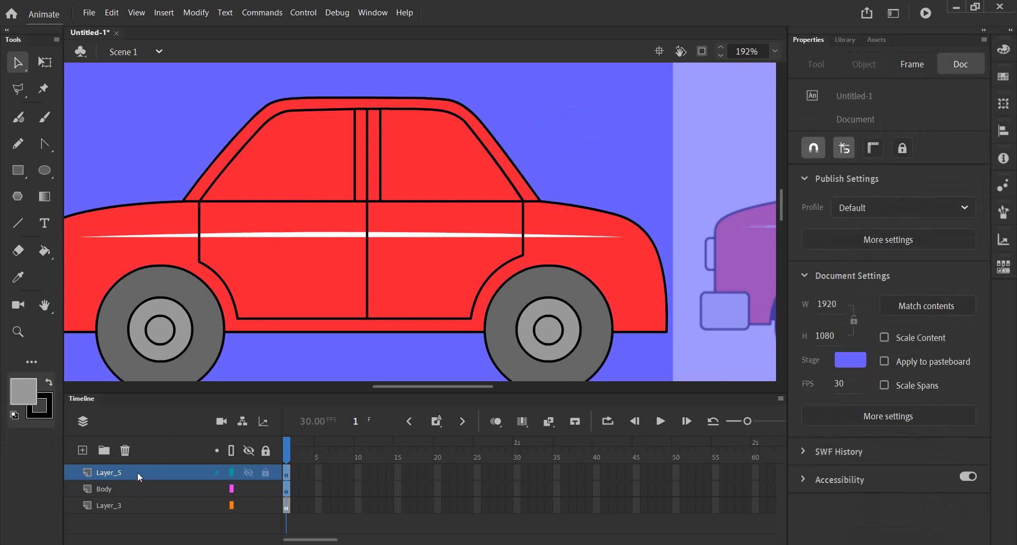
{"action": "left_click", "coordinate": [123, 488]}
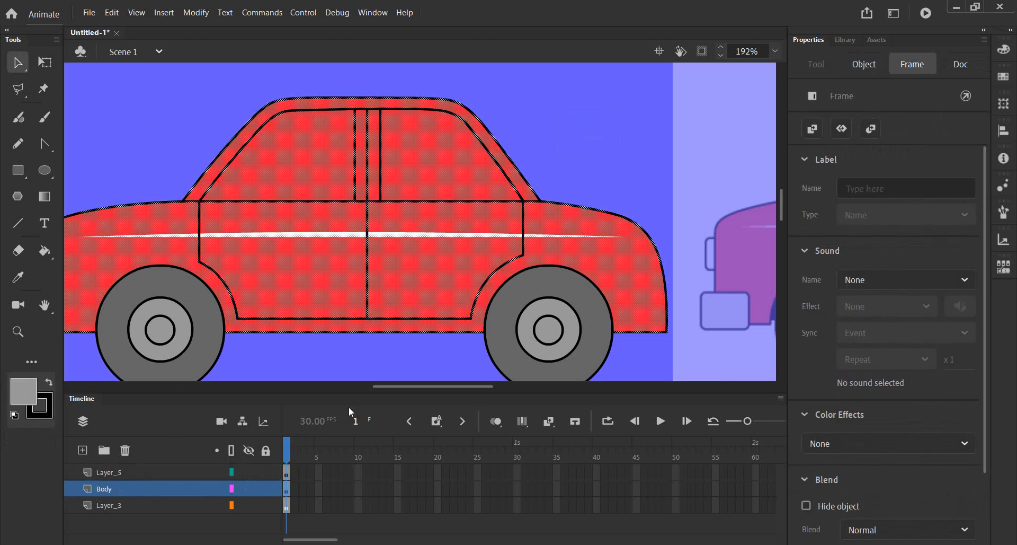
{"action": "key", "text": "ctrl+shift+v"}
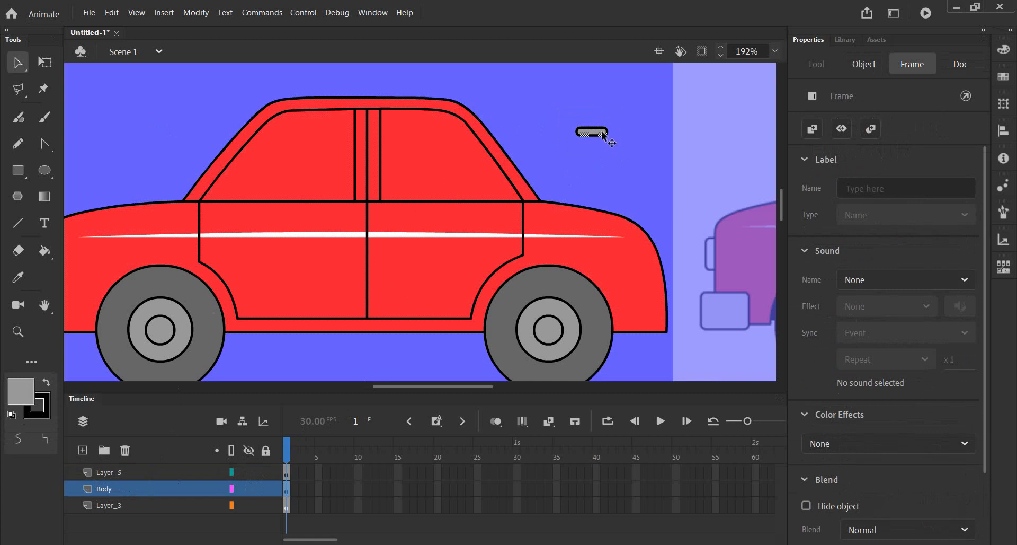
{"action": "mouse_move", "coordinate": [600, 133]}
{"action": "left_mouse_down"}
{"action": "mouse_move", "coordinate": [333, 234]}
{"action": "mouse_move", "coordinate": [333, 218]}
{"action": "left_mouse_up"}
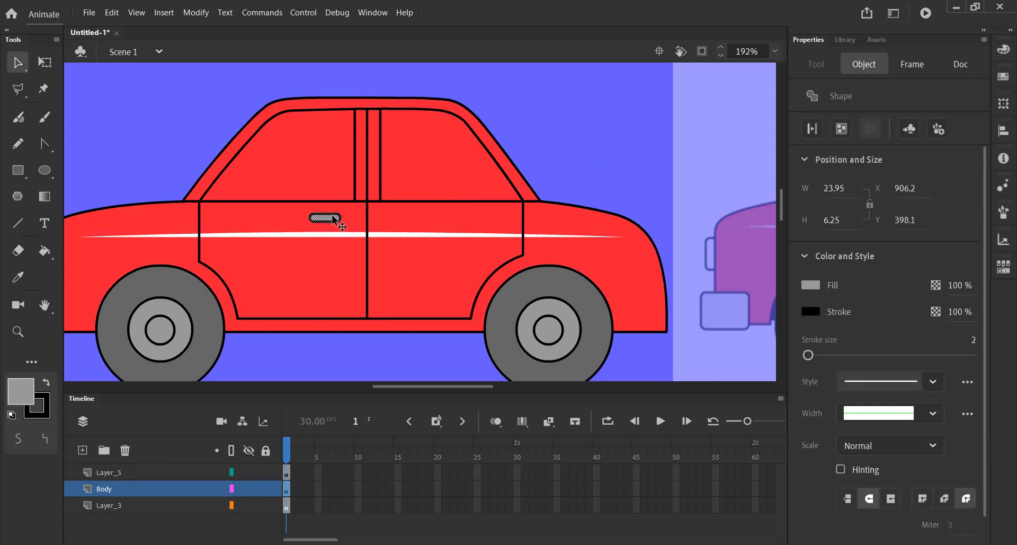
{"action": "left_click_drag", "start_coordinate": [601, 272], "coordinate": [452, 273]}
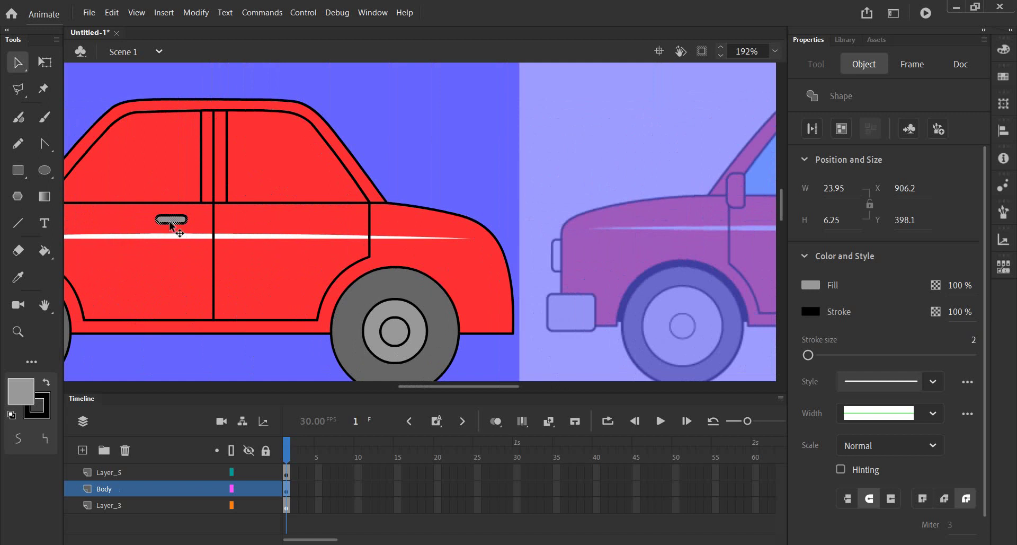
{"action": "mouse_move", "coordinate": [170, 218]}
{"action": "left_mouse_down"}
{"action": "mouse_move", "coordinate": [386, 116]}
{"action": "mouse_move", "coordinate": [173, 217]}
{"action": "left_mouse_up"}
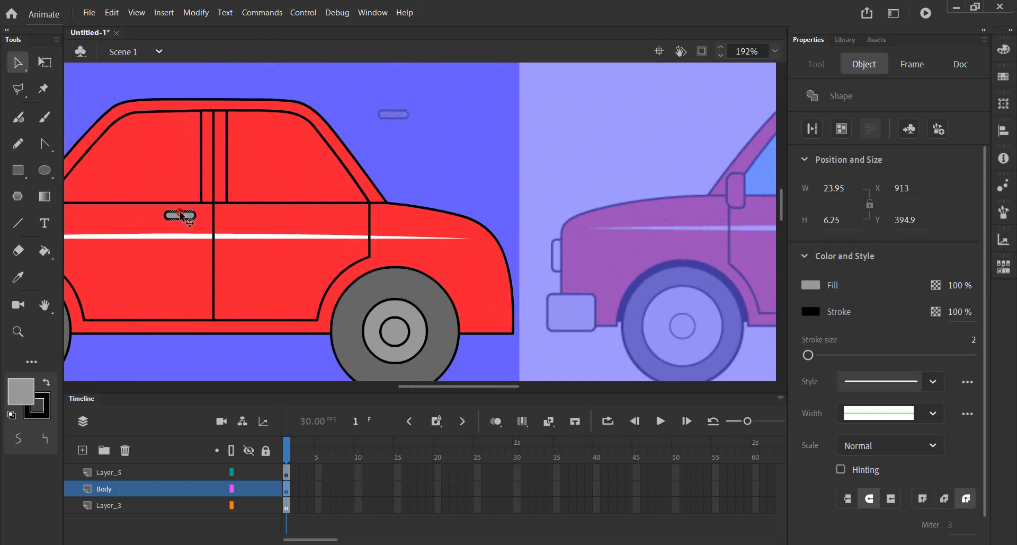
{"action": "key", "text": "Right"}
{"action": "key", "text": "Right"}
{"action": "key", "text": "Left"}
{"action": "key", "text": "Left"}
{"action": "key", "text": "Left"}
{"action": "key", "text": "Down"}
{"action": "key", "text": "Down"}
{"action": "key", "text": "Left"}
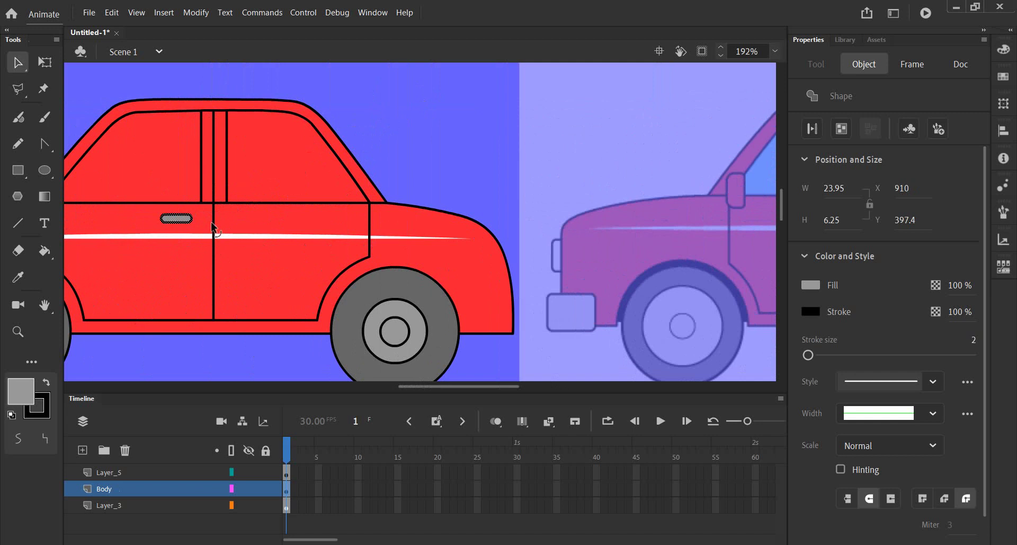
Copy the handle onto the other door at the same height.
{"action": "mouse_move", "coordinate": [544, 286]}
{"action": "left_mouse_down"}
{"action": "mouse_move", "coordinate": [238, 271]}
{"action": "mouse_move", "coordinate": [607, 241]}
{"action": "left_mouse_up"}
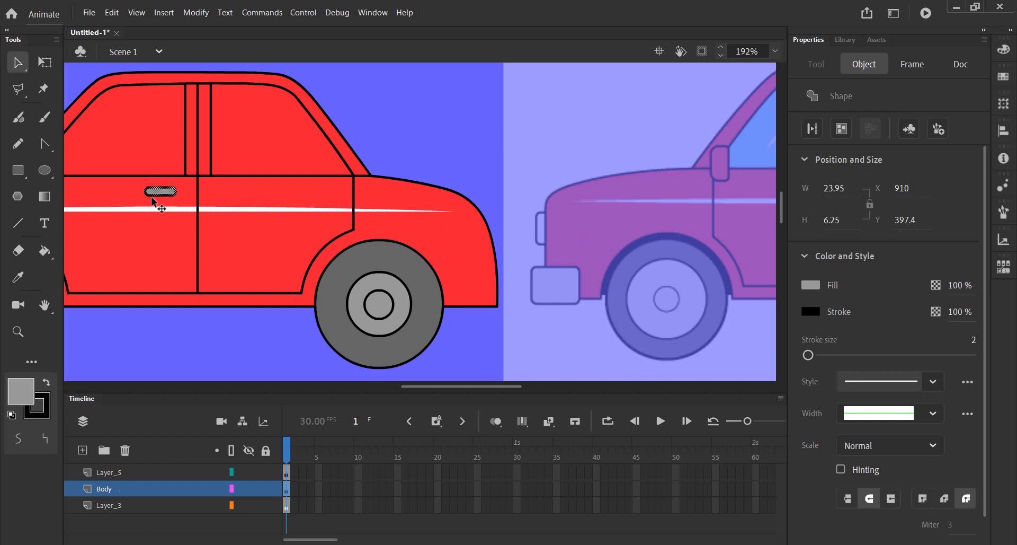
{"action": "mouse_move", "coordinate": [154, 198]}
{"action": "left_mouse_down"}
{"action": "mouse_move", "coordinate": [317, 200]}
{"action": "mouse_move", "coordinate": [286, 203]}
{"action": "mouse_move", "coordinate": [308, 204]}
{"action": "left_mouse_up"}
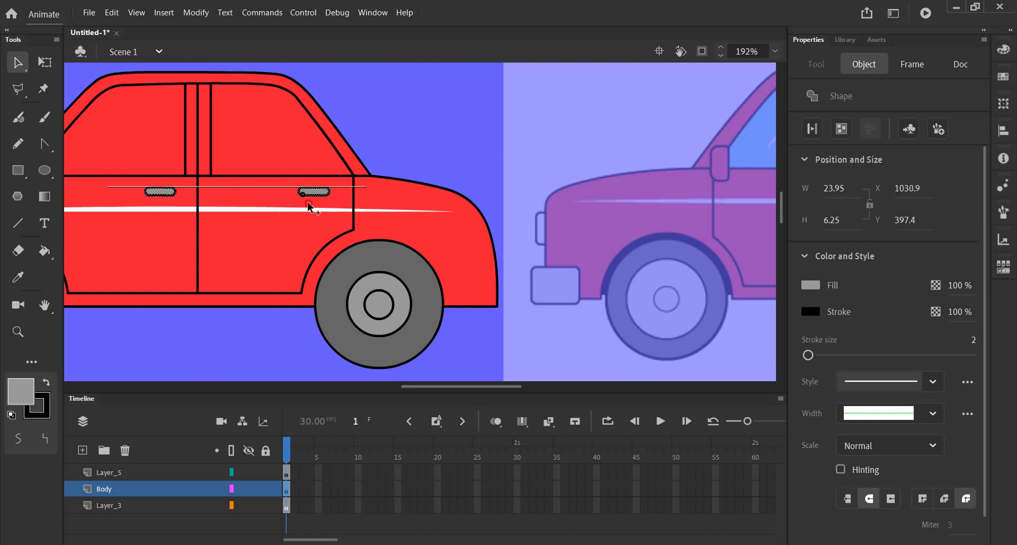
{"action": "left_click_drag", "start_coordinate": [308, 207], "coordinate": [310, 206]}
{"action": "left_click", "coordinate": [416, 130]}
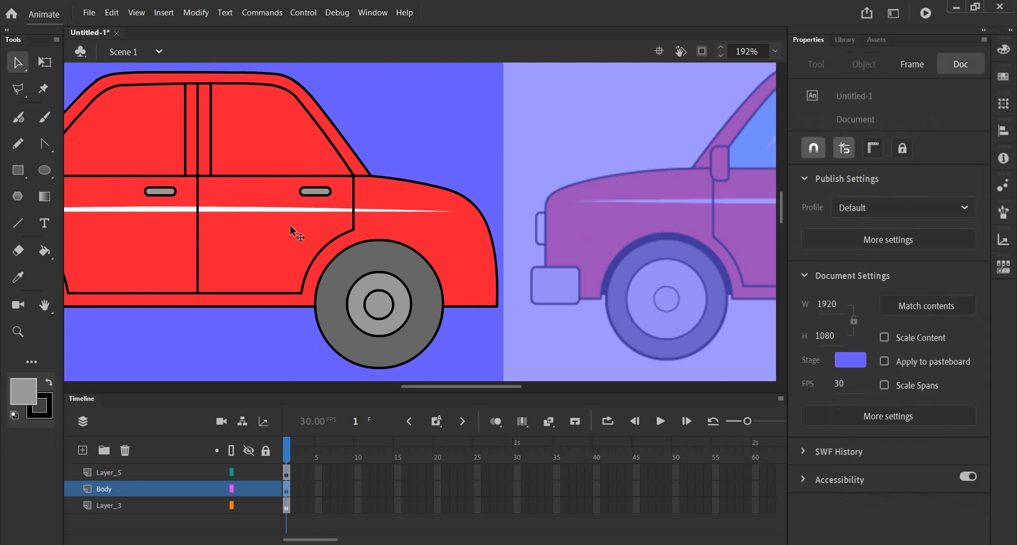
Set the Rectangle tool to separate corner radii with the left corners at 20.
{"action": "scroll", "coordinate": [246, 239], "scroll_direction": "down", "scroll_amount": 5}
{"action": "scroll", "coordinate": [168, 233], "scroll_direction": "down", "scroll_amount": 3}
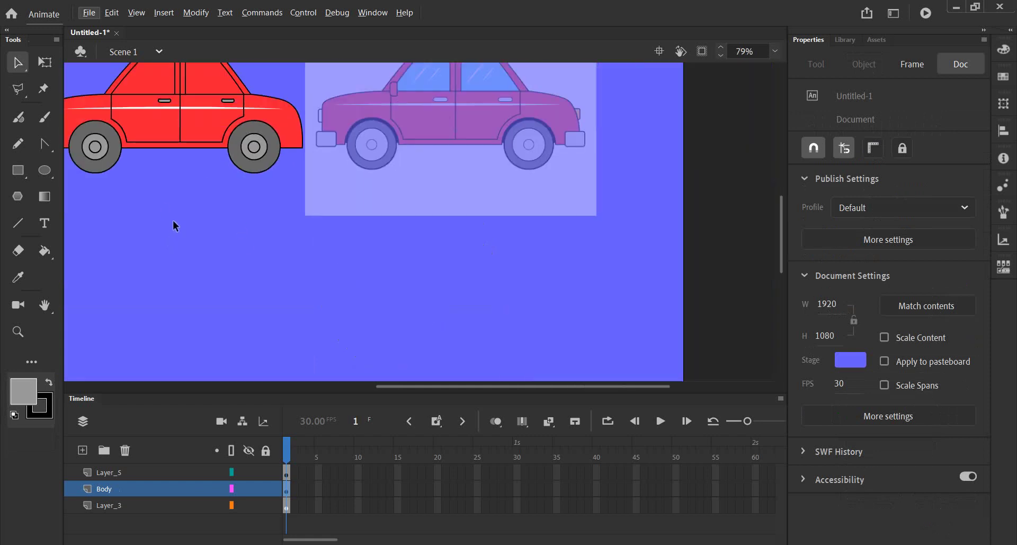
{"action": "left_click_drag", "start_coordinate": [162, 299], "coordinate": [208, 300]}
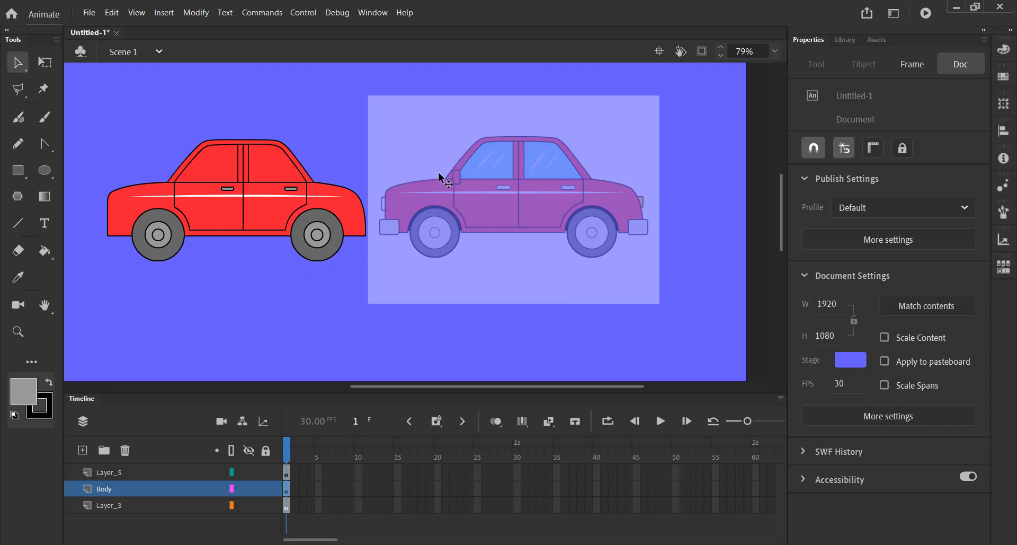
{"action": "scroll", "coordinate": [455, 181], "scroll_direction": "up", "scroll_amount": 1}
{"action": "scroll", "coordinate": [457, 177], "scroll_direction": "up", "scroll_amount": 3}
{"action": "scroll", "coordinate": [457, 178], "scroll_direction": "up", "scroll_amount": 3}
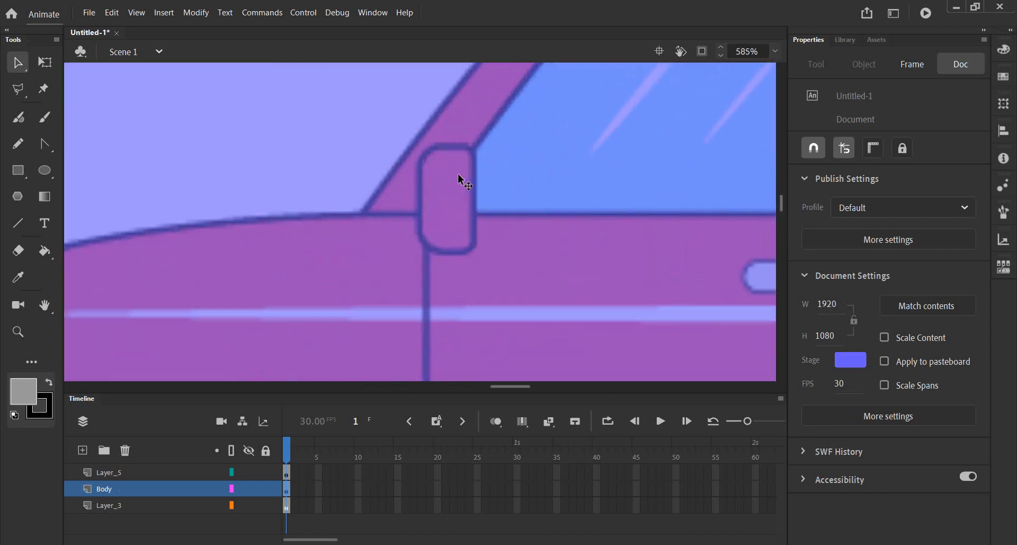
{"action": "scroll", "coordinate": [441, 188], "scroll_direction": "down", "scroll_amount": 2}
{"action": "scroll", "coordinate": [441, 188], "scroll_direction": "down", "scroll_amount": 1}
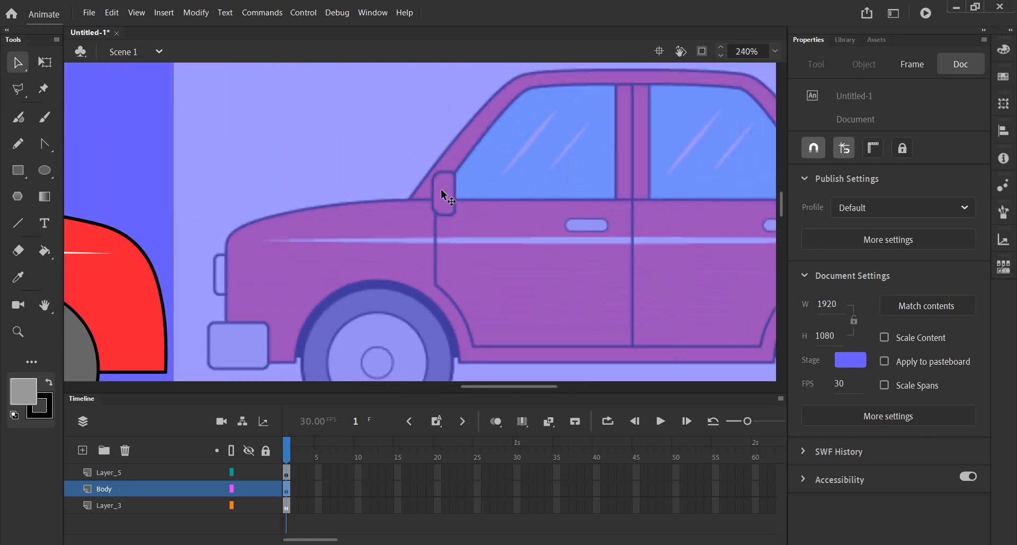
{"action": "scroll", "coordinate": [441, 189], "scroll_direction": "down", "scroll_amount": 2}
{"action": "scroll", "coordinate": [398, 180], "scroll_direction": "down", "scroll_amount": 1}
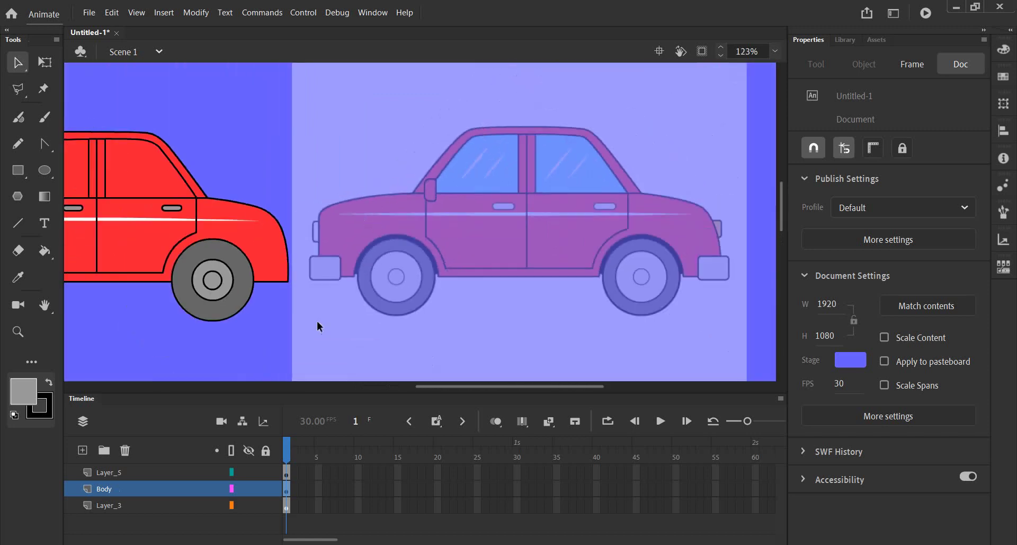
{"action": "left_click", "coordinate": [17, 170]}
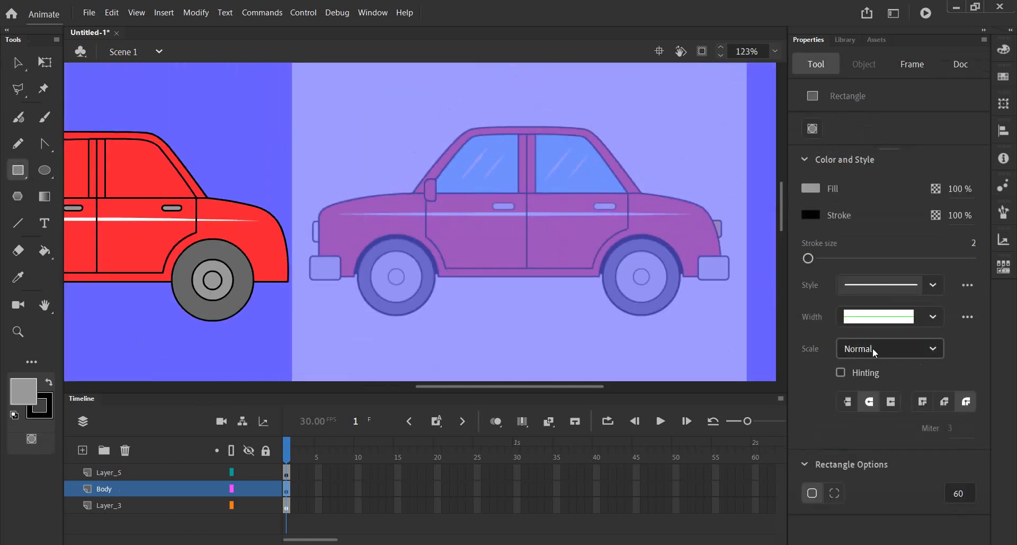
{"action": "left_click", "coordinate": [834, 493]}
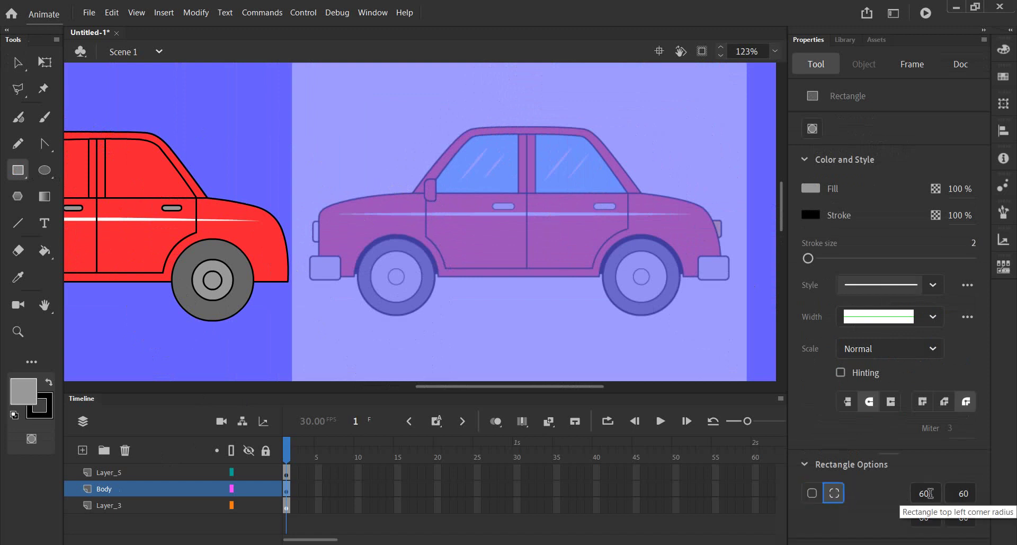
{"action": "left_click", "coordinate": [812, 493]}
{"action": "type", "text": "0"}
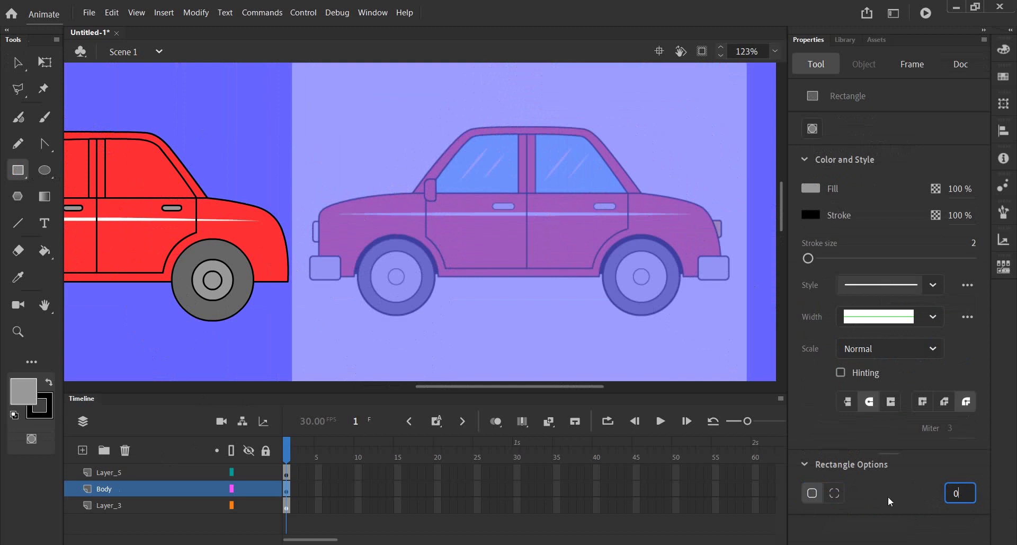
{"action": "left_click", "coordinate": [835, 493]}
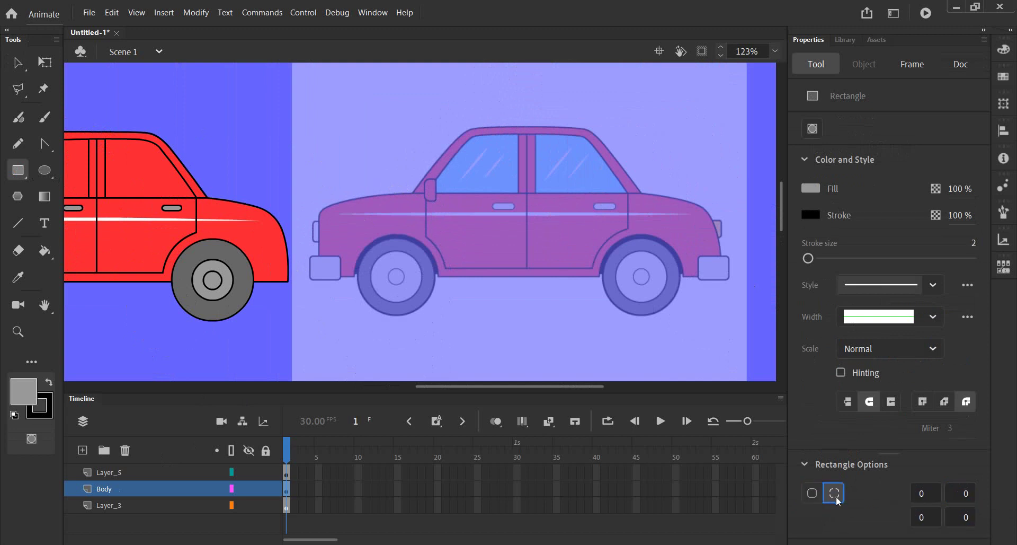
{"action": "left_click", "coordinate": [933, 497]}
{"action": "type", "text": "20"}
{"action": "left_click", "coordinate": [930, 515]}
{"action": "type", "text": "20"}
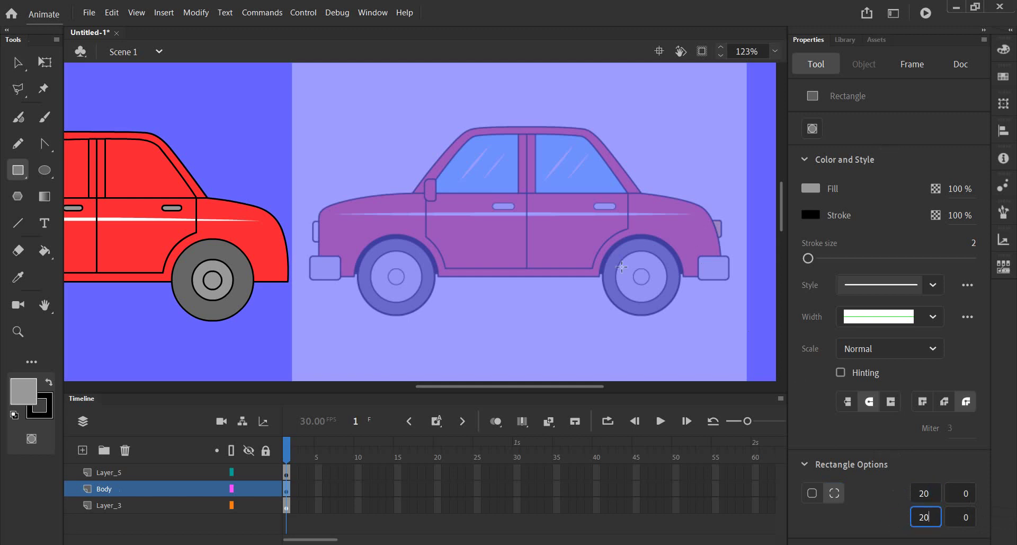
Draw and undo a test rectangle, then set the right corner radii to 10.
{"action": "left_click_drag", "start_coordinate": [263, 100], "coordinate": [282, 145]}
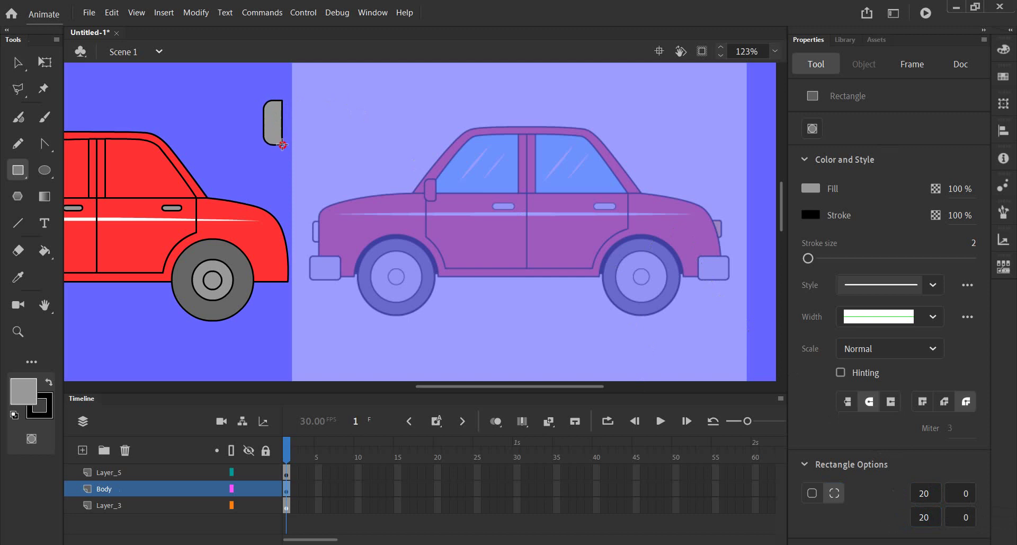
{"action": "left_click_drag", "start_coordinate": [282, 144], "coordinate": [283, 130]}
{"action": "key", "text": "ctrl+z"}
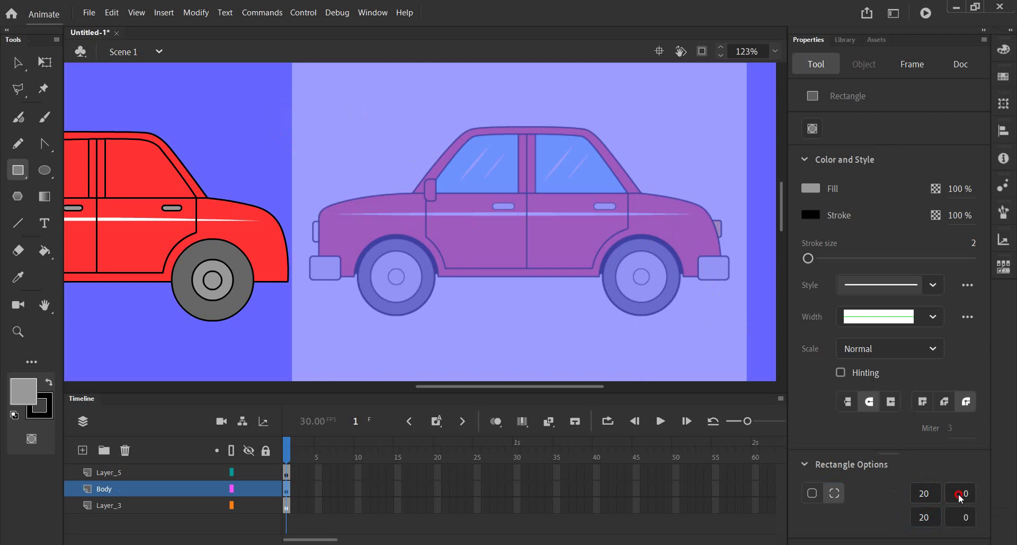
{"action": "left_click", "coordinate": [958, 491]}
{"action": "type", "text": "1"}
{"action": "type", "text": "0"}
{"action": "left_click", "coordinate": [960, 516]}
{"action": "type", "text": "10"}
{"action": "scroll", "coordinate": [435, 198], "scroll_direction": "up", "scroll_amount": 3}
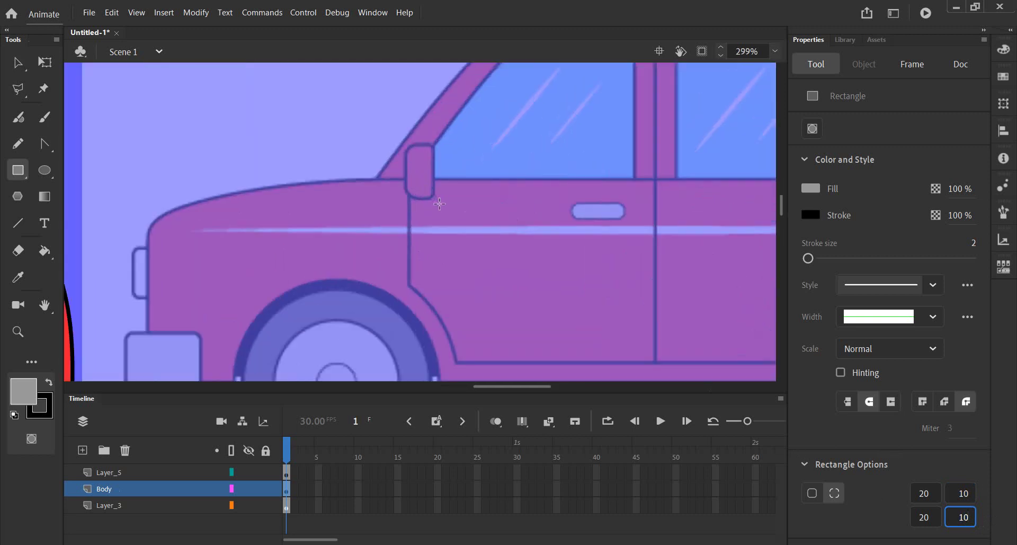
{"action": "scroll", "coordinate": [433, 181], "scroll_direction": "up", "scroll_amount": 3}
Change the right corner radii to 5 and draw the rectangle over the reference mirror.
{"action": "mouse_move", "coordinate": [433, 94]}
{"action": "left_mouse_down"}
{"action": "mouse_move", "coordinate": [335, 191]}
{"action": "mouse_move", "coordinate": [405, 209]}
{"action": "left_mouse_up"}
{"action": "left_click_drag", "start_coordinate": [401, 207], "coordinate": [383, 204]}
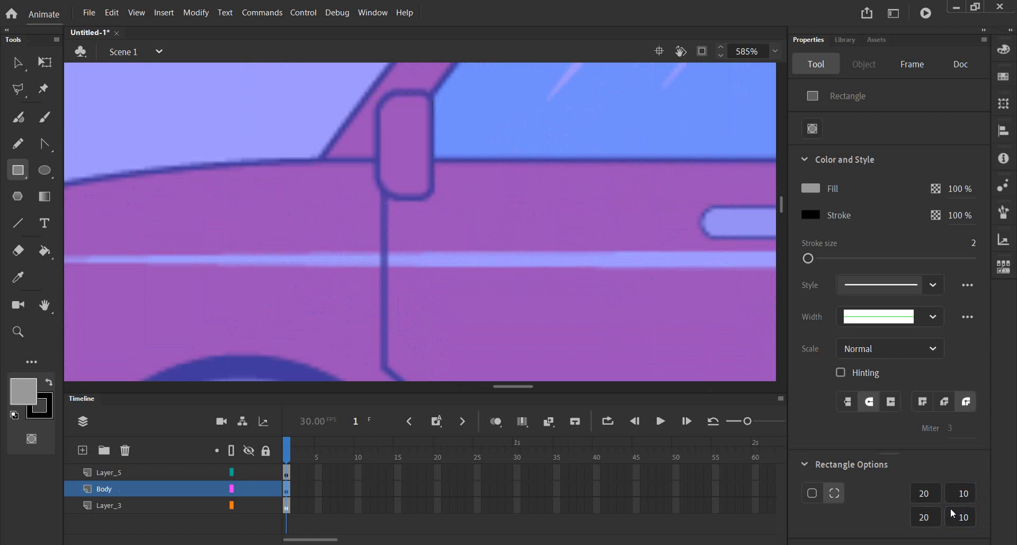
{"action": "left_click", "coordinate": [962, 493]}
{"action": "type", "text": "5"}
{"action": "left_click", "coordinate": [957, 518]}
{"action": "left_click_drag", "start_coordinate": [421, 118], "coordinate": [354, 230]}
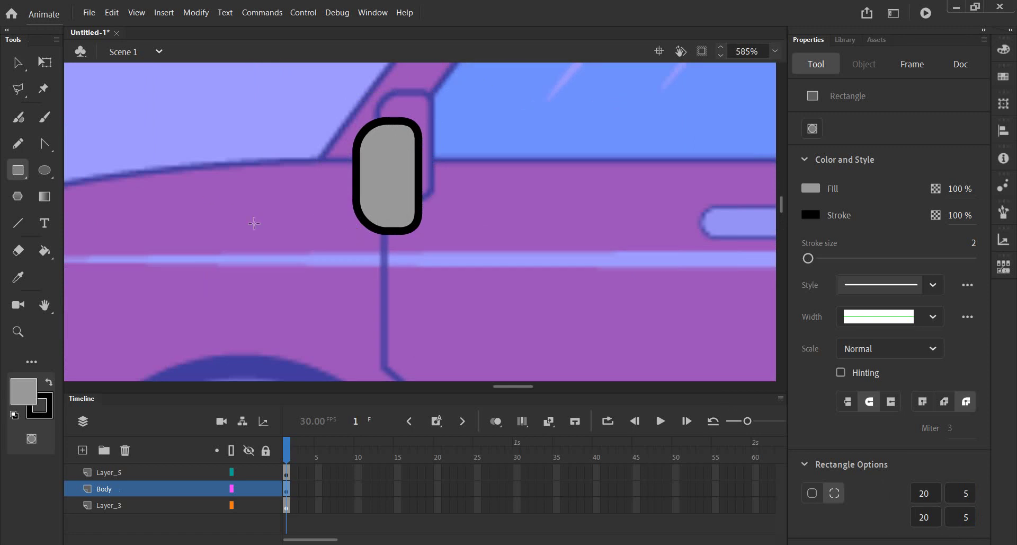
Narrow the mirror shape from the left with Free Transform.
{"action": "scroll", "coordinate": [358, 246], "scroll_direction": "down", "scroll_amount": 3}
{"action": "scroll", "coordinate": [359, 244], "scroll_direction": "down", "scroll_amount": 1}
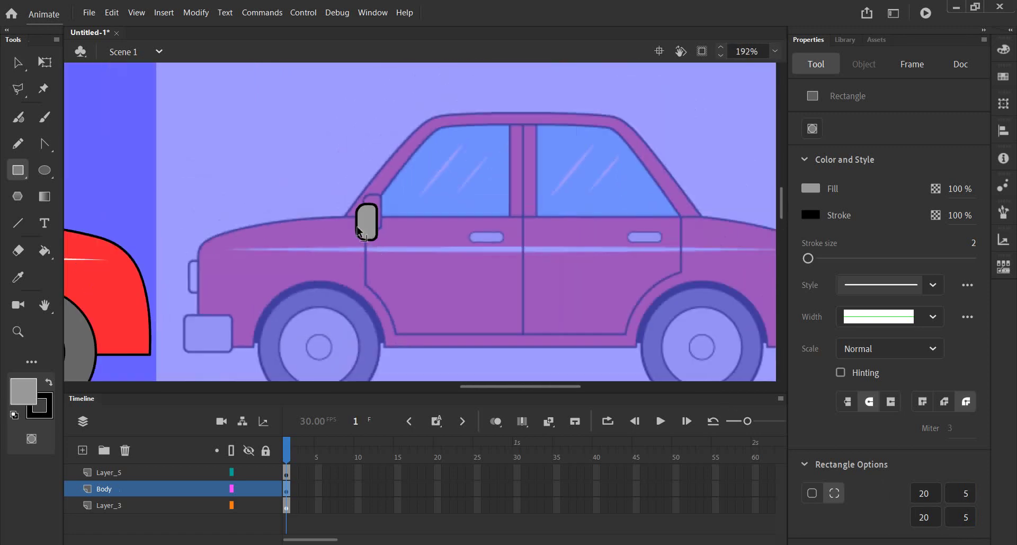
{"action": "left_click", "coordinate": [44, 62]}
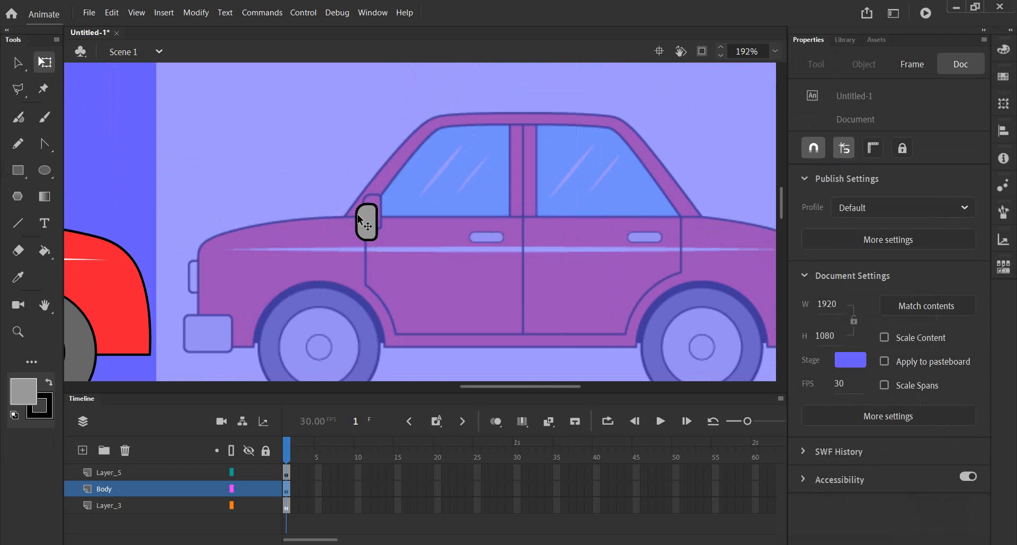
{"action": "left_click", "coordinate": [369, 226]}
{"action": "scroll", "coordinate": [356, 221], "scroll_direction": "up", "scroll_amount": 3}
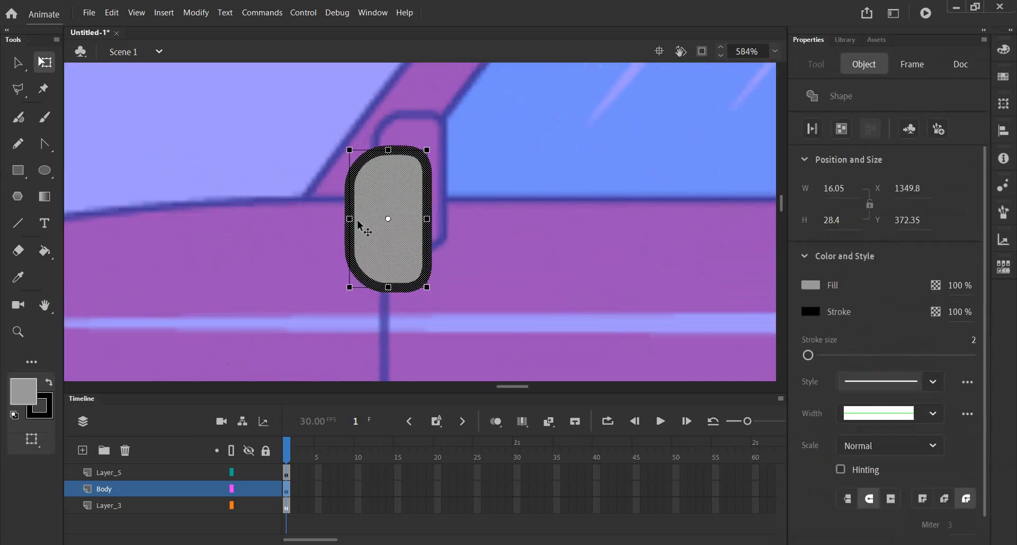
{"action": "scroll", "coordinate": [356, 222], "scroll_direction": "up", "scroll_amount": 1}
{"action": "left_click_drag", "start_coordinate": [338, 218], "coordinate": [354, 219]}
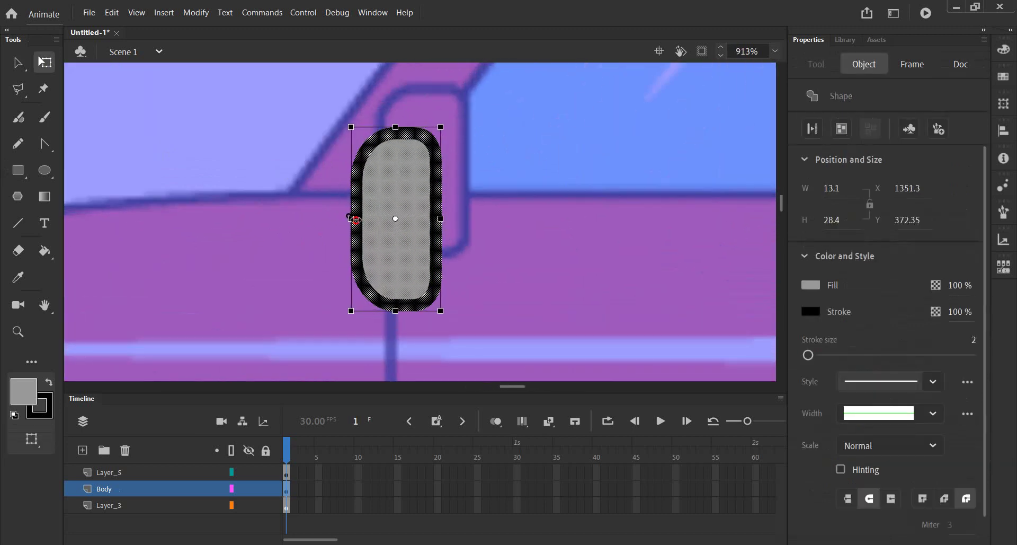
{"action": "scroll", "coordinate": [374, 248], "scroll_direction": "down", "scroll_amount": 2}
{"action": "scroll", "coordinate": [377, 253], "scroll_direction": "down", "scroll_amount": 1}
{"action": "scroll", "coordinate": [377, 253], "scroll_direction": "down", "scroll_amount": 2}
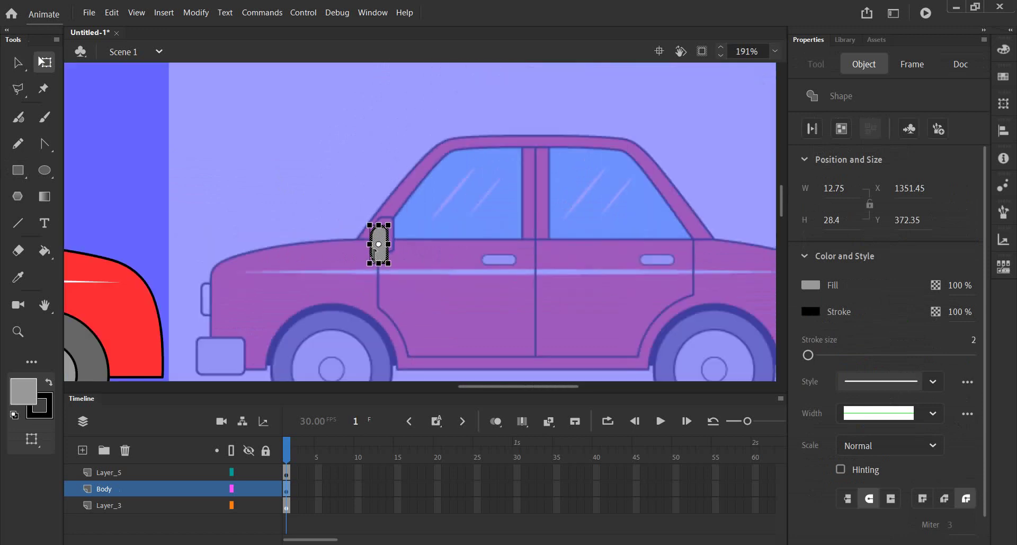
{"action": "scroll", "coordinate": [377, 253], "scroll_direction": "down", "scroll_amount": 2}
{"action": "left_click_drag", "start_coordinate": [315, 281], "coordinate": [468, 257]}
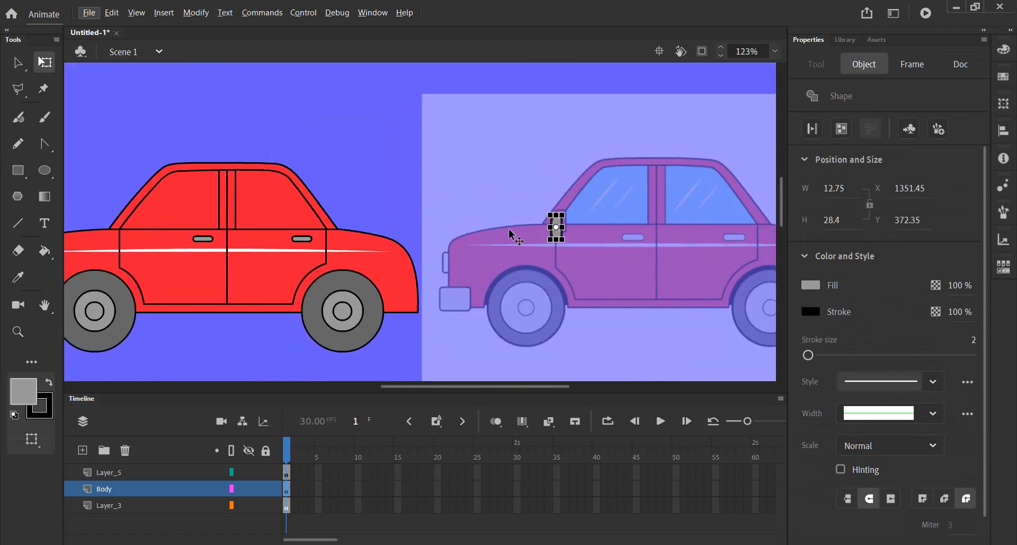
Move the mirror onto the red car at the windshield base.
{"action": "key", "text": "v"}
{"action": "mouse_move", "coordinate": [556, 227]}
{"action": "left_mouse_down"}
{"action": "mouse_move", "coordinate": [147, 218]}
{"action": "mouse_move", "coordinate": [125, 133]}
{"action": "left_mouse_up"}
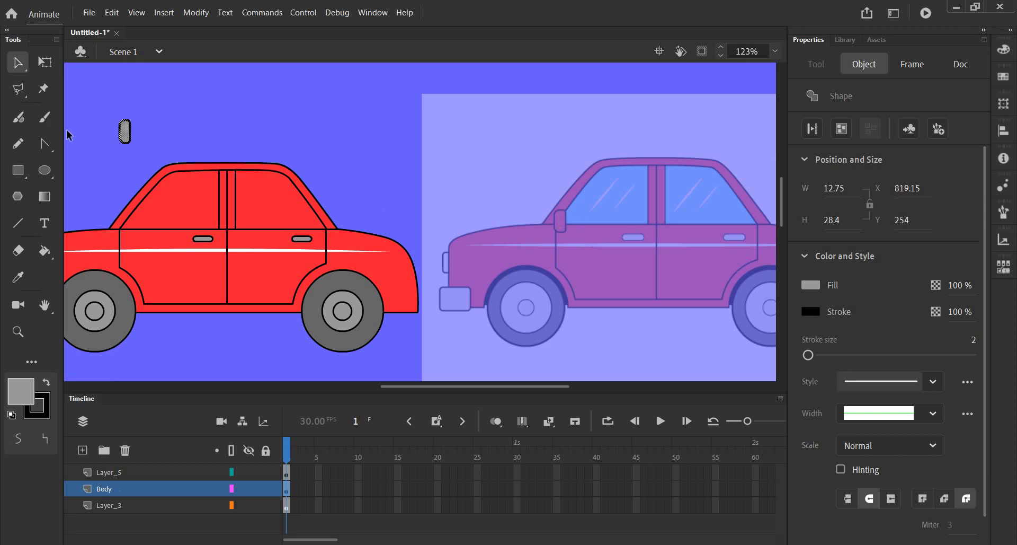
{"action": "left_click_drag", "start_coordinate": [125, 132], "coordinate": [129, 230]}
{"action": "key", "text": "Left"}
{"action": "key", "text": "Left"}
{"action": "key", "text": "Left"}
{"action": "key", "text": "Left"}
{"action": "key", "text": "Left"}
{"action": "key", "text": "Left"}
{"action": "key", "text": "Left"}
{"action": "key", "text": "Left"}
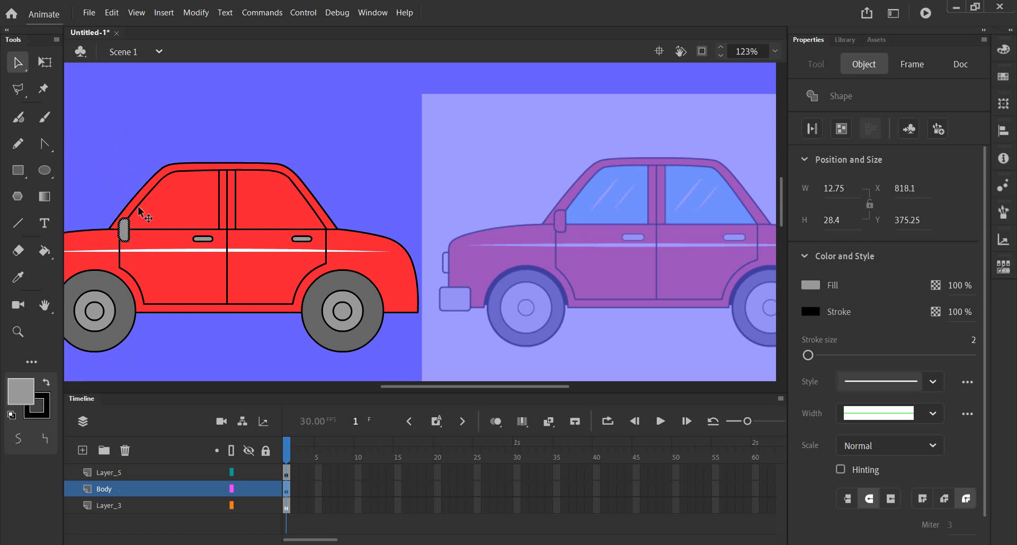
Widen the mirror slightly to 15.75 by 28.4 and nudge it up-left into place.
{"action": "scroll", "coordinate": [128, 212], "scroll_direction": "up", "scroll_amount": 3}
{"action": "scroll", "coordinate": [128, 212], "scroll_direction": "up", "scroll_amount": 2}
{"action": "left_click", "coordinate": [45, 61]}
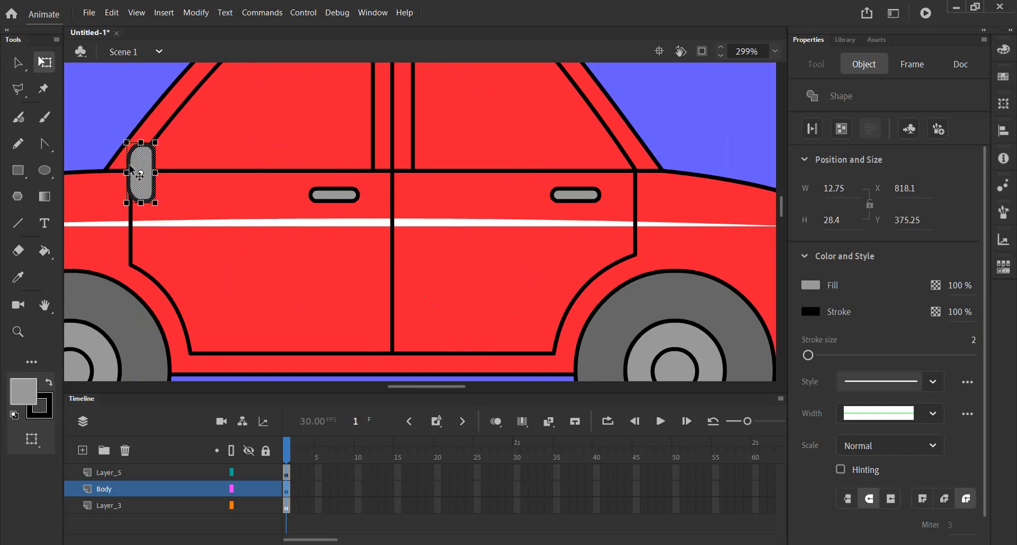
{"action": "left_click_drag", "start_coordinate": [153, 171], "coordinate": [157, 168]}
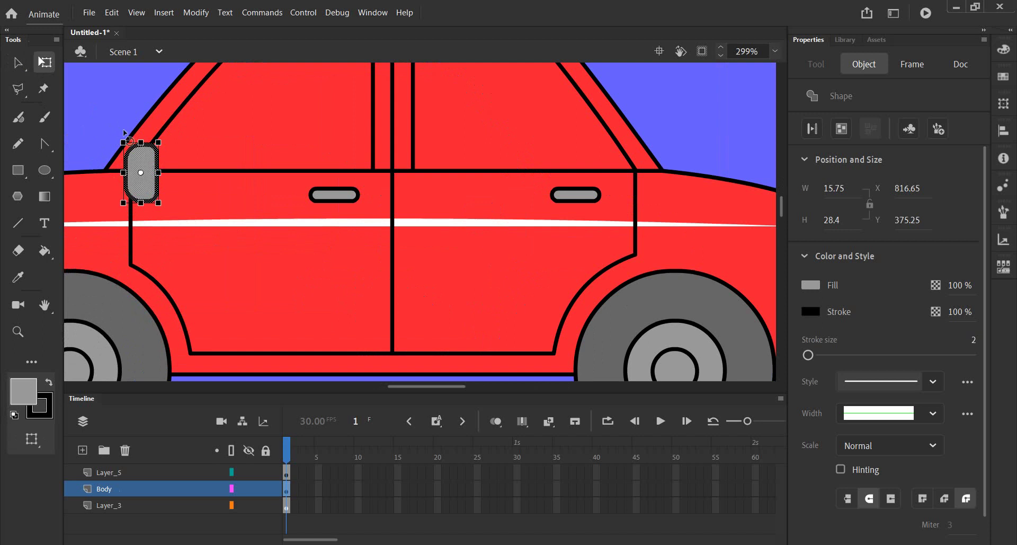
{"action": "scroll", "coordinate": [233, 191], "scroll_direction": "down", "scroll_amount": 3}
{"action": "scroll", "coordinate": [241, 199], "scroll_direction": "down", "scroll_amount": 2}
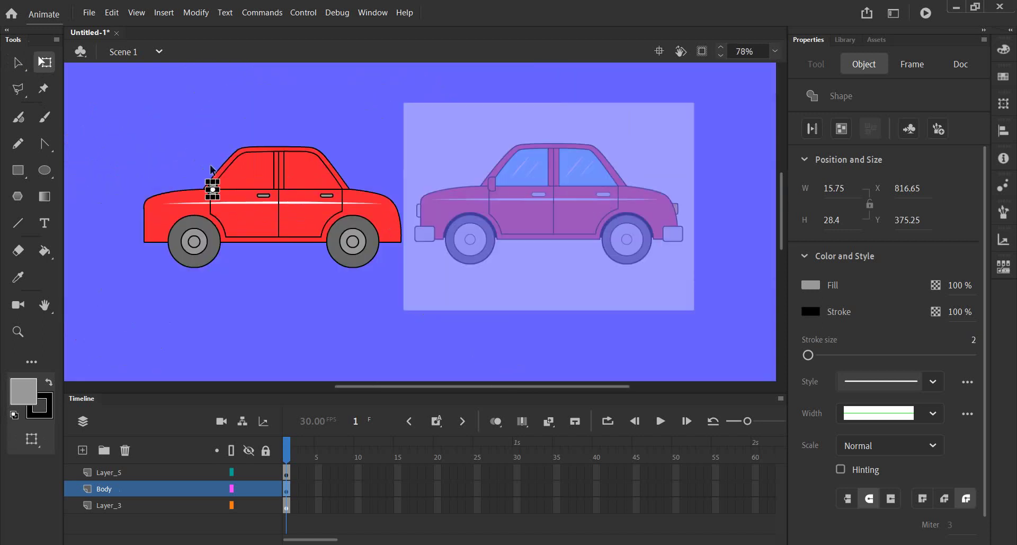
{"action": "scroll", "coordinate": [212, 169], "scroll_direction": "up", "scroll_amount": 1}
{"action": "key", "text": "Left"}
{"action": "key", "text": "Up"}
{"action": "key", "text": "Up"}
{"action": "key", "text": "Up"}
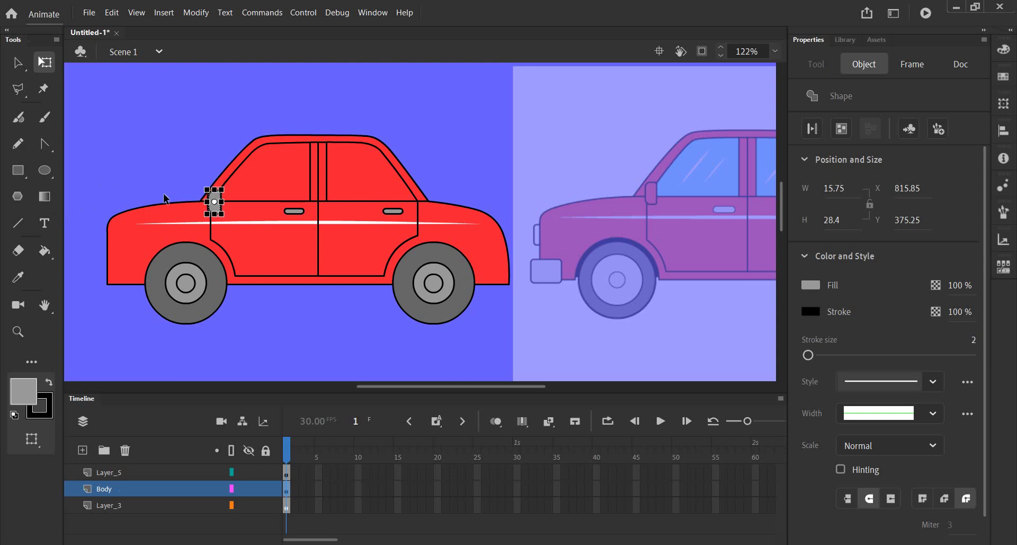
{"action": "left_click", "coordinate": [156, 161]}
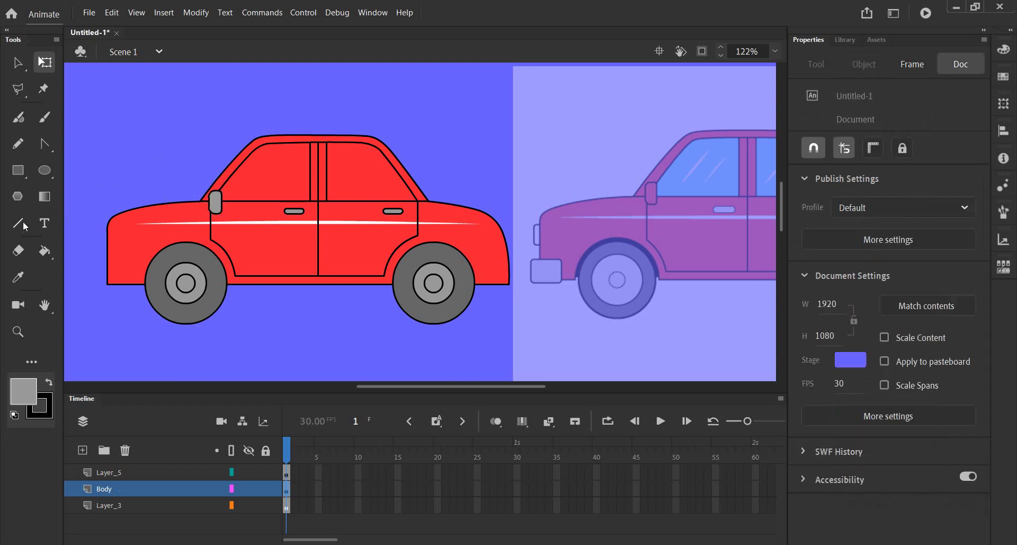
Sample the car body's red and fill the side mirror with it.
{"action": "left_click", "coordinate": [17, 276]}
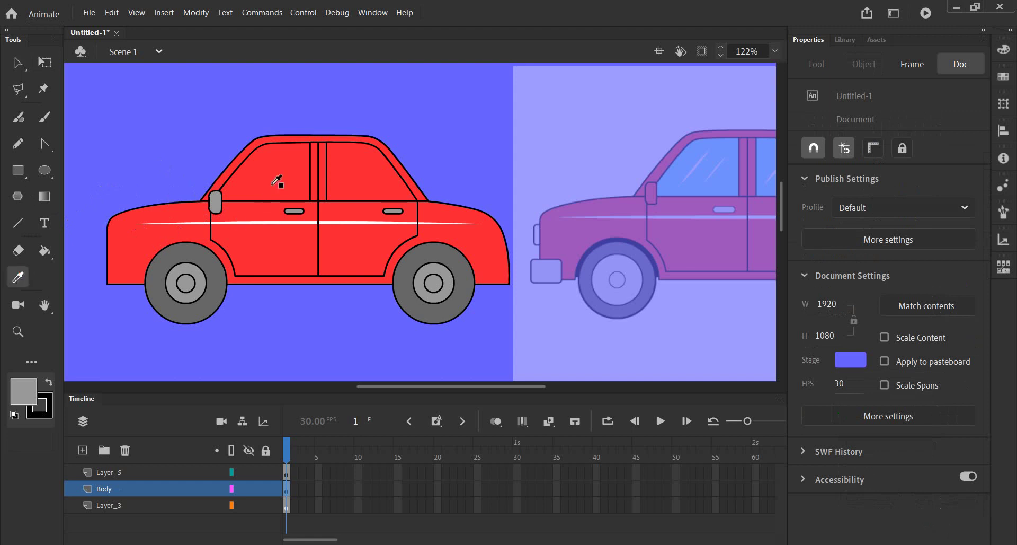
{"action": "left_click", "coordinate": [273, 176]}
{"action": "left_click", "coordinate": [219, 205]}
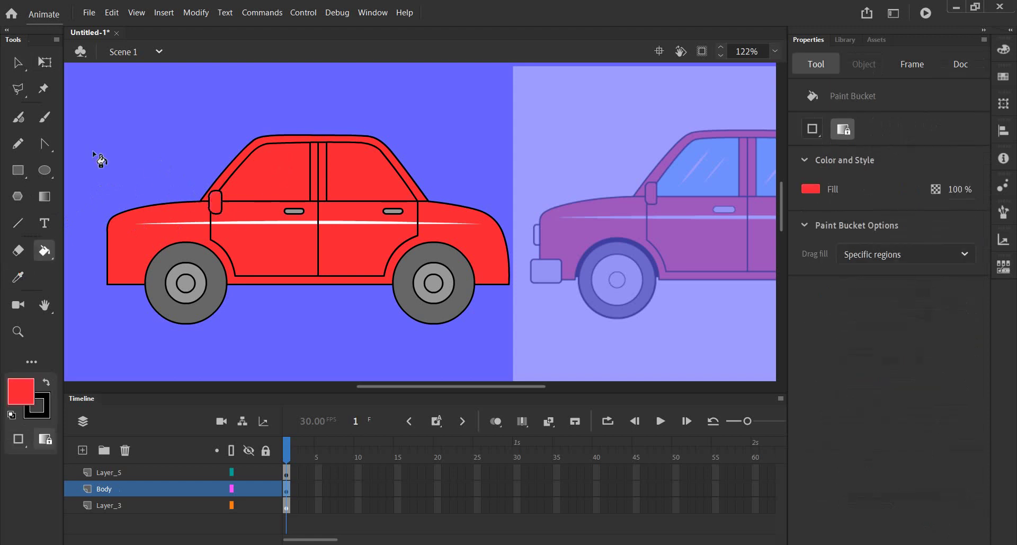
{"action": "left_click", "coordinate": [18, 62]}
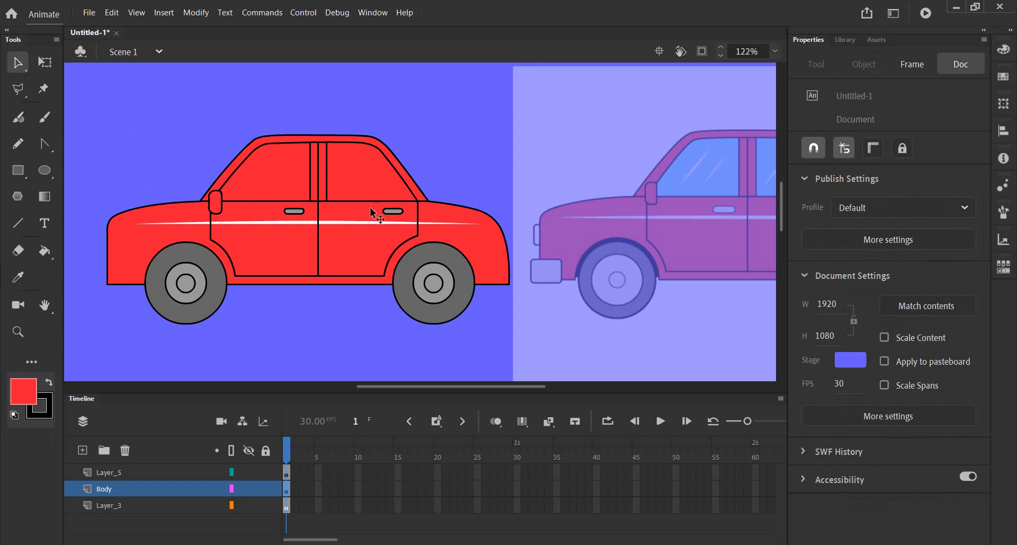
Re-center the red car and select the front wheel's grey fill.
{"action": "mouse_move", "coordinate": [608, 297]}
{"action": "left_mouse_down"}
{"action": "mouse_move", "coordinate": [481, 315]}
{"action": "mouse_move", "coordinate": [392, 299]}
{"action": "mouse_move", "coordinate": [514, 220]}
{"action": "left_mouse_up"}
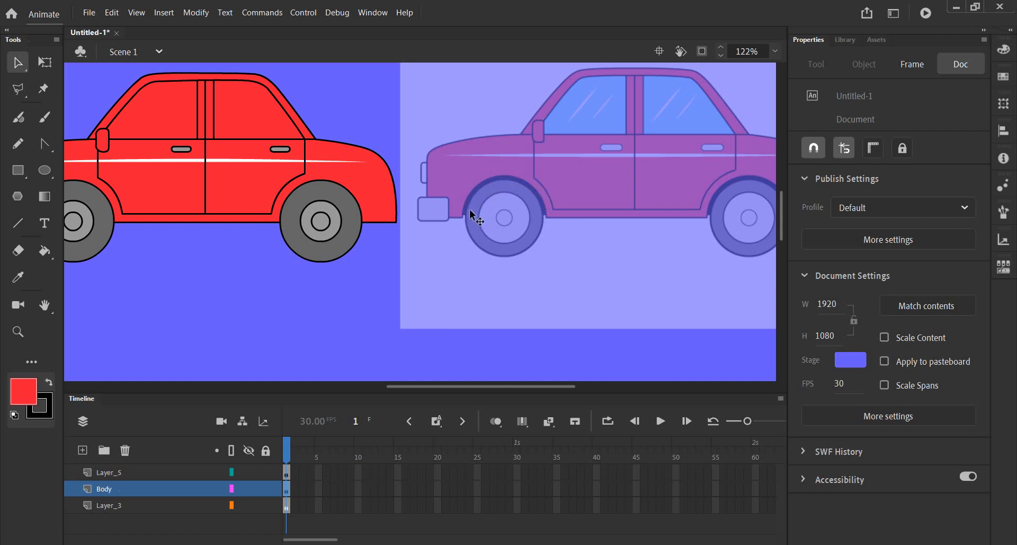
{"action": "mouse_move", "coordinate": [109, 272]}
{"action": "left_mouse_down"}
{"action": "mouse_move", "coordinate": [218, 272]}
{"action": "mouse_move", "coordinate": [274, 254]}
{"action": "left_mouse_up"}
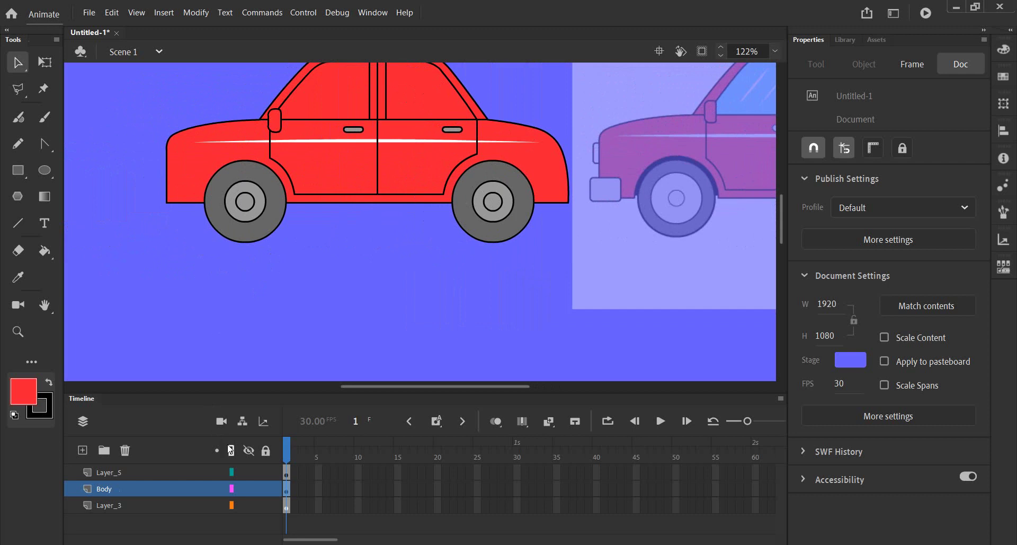
{"action": "left_click", "coordinate": [211, 199]}
{"action": "double_click", "coordinate": [211, 196]}
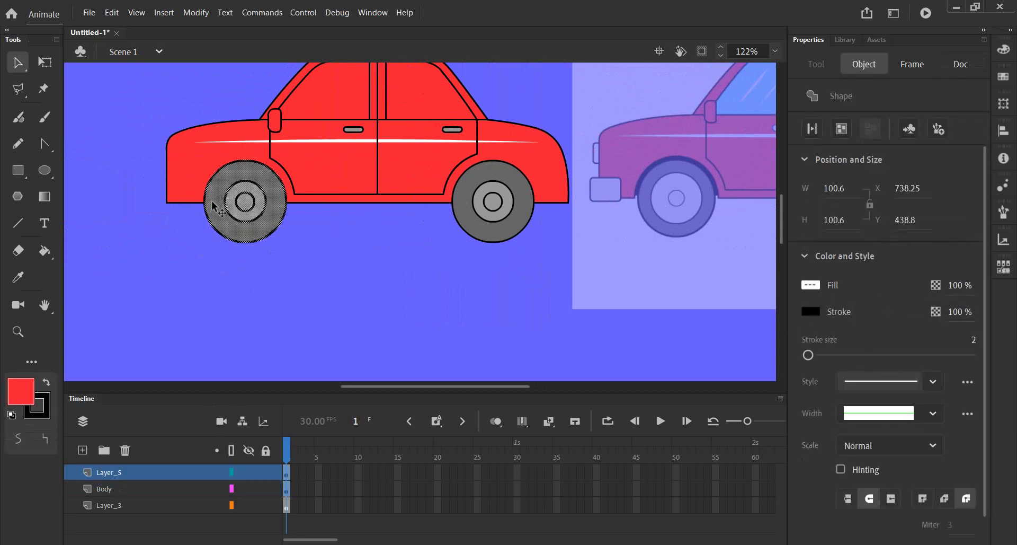
{"action": "left_click", "coordinate": [195, 247]}
{"action": "left_click", "coordinate": [214, 197]}
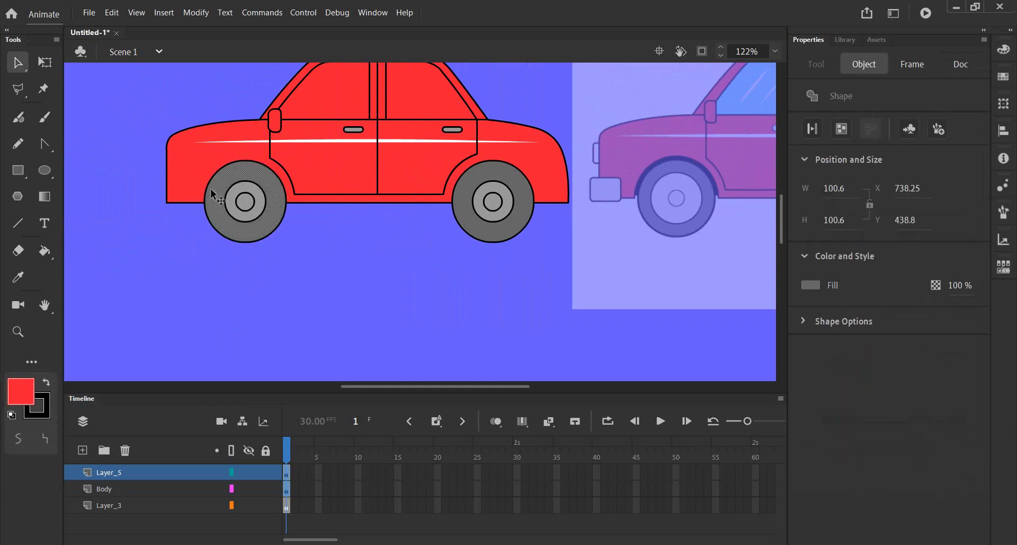
Toggle all layers off and on, then switch Layer_5 to outline display.
{"action": "mouse_move", "coordinate": [182, 472]}
{"action": "left_click", "coordinate": [248, 451]}
{"action": "left_click", "coordinate": [249, 452]}
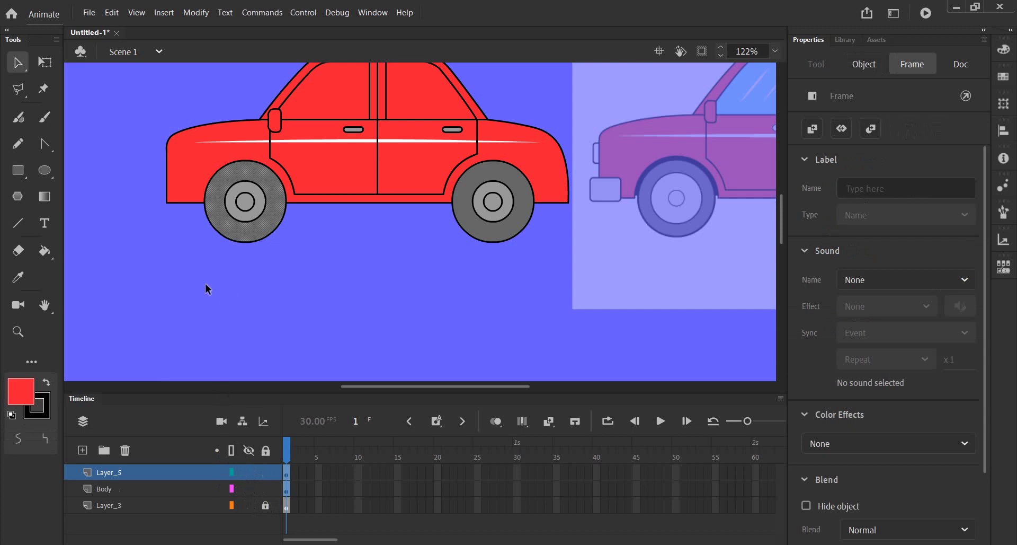
{"action": "left_click", "coordinate": [310, 307]}
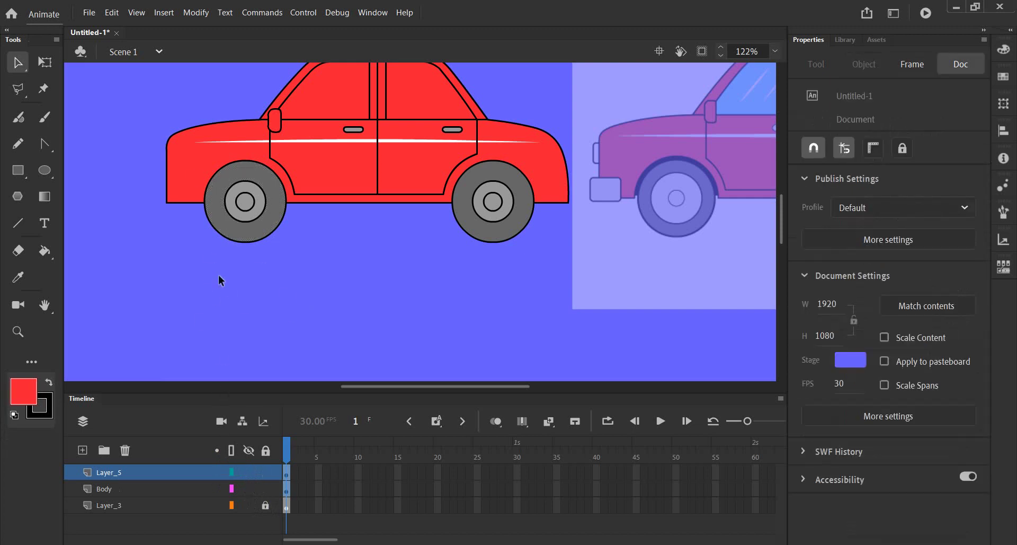
{"action": "left_click", "coordinate": [266, 472]}
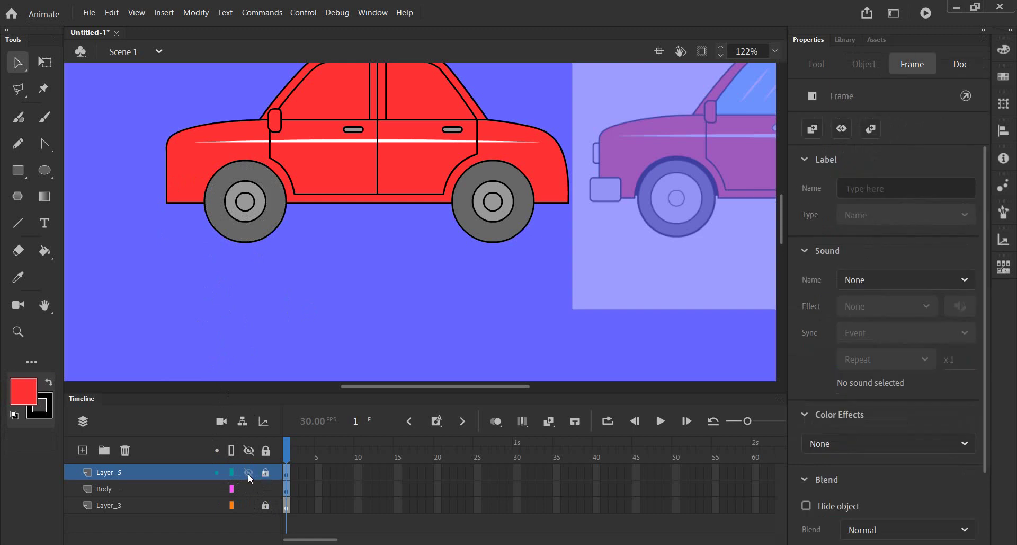
{"action": "left_click", "coordinate": [233, 473]}
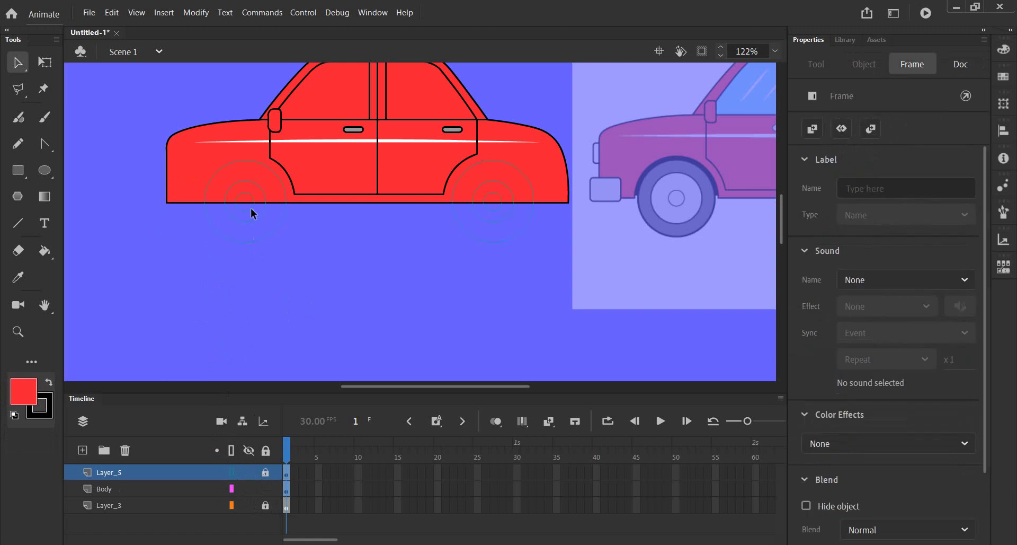
{"action": "scroll", "coordinate": [232, 186], "scroll_direction": "up", "scroll_amount": 3}
{"action": "scroll", "coordinate": [232, 186], "scroll_direction": "up", "scroll_amount": 2}
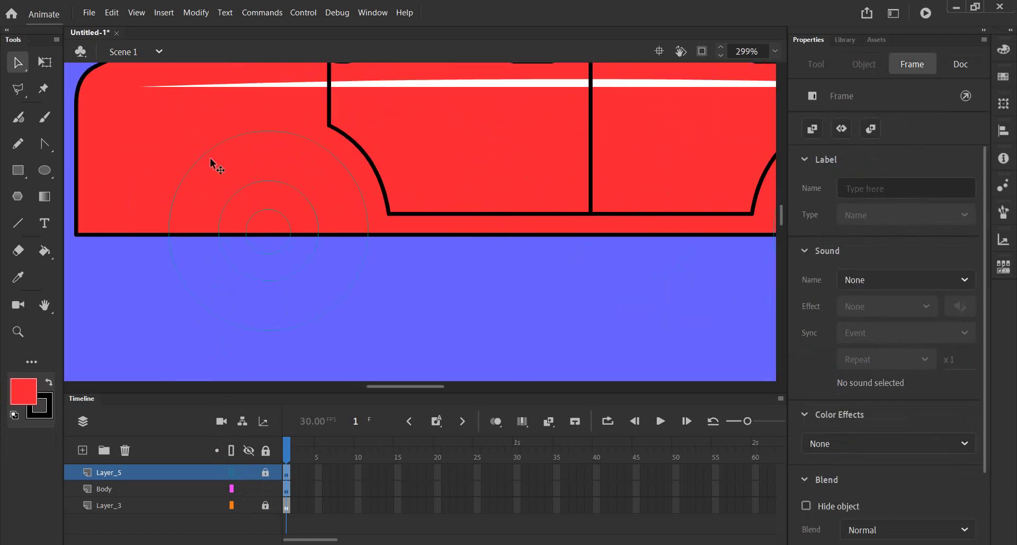
{"action": "scroll", "coordinate": [280, 299], "scroll_direction": "down", "scroll_amount": 3}
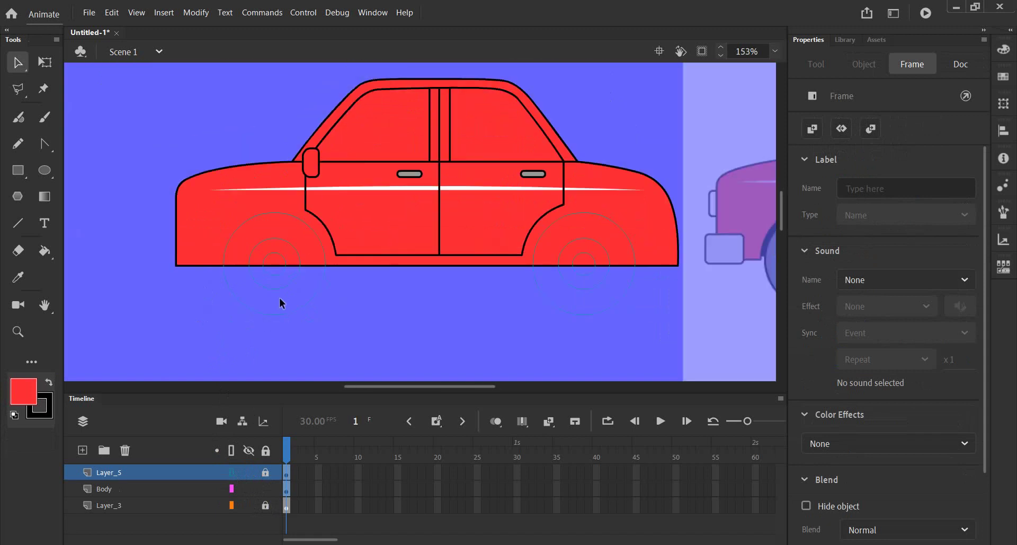
Paste the grey ring onto Body and resize it to 115.4 across at the front wheel.
{"action": "left_click", "coordinate": [120, 490]}
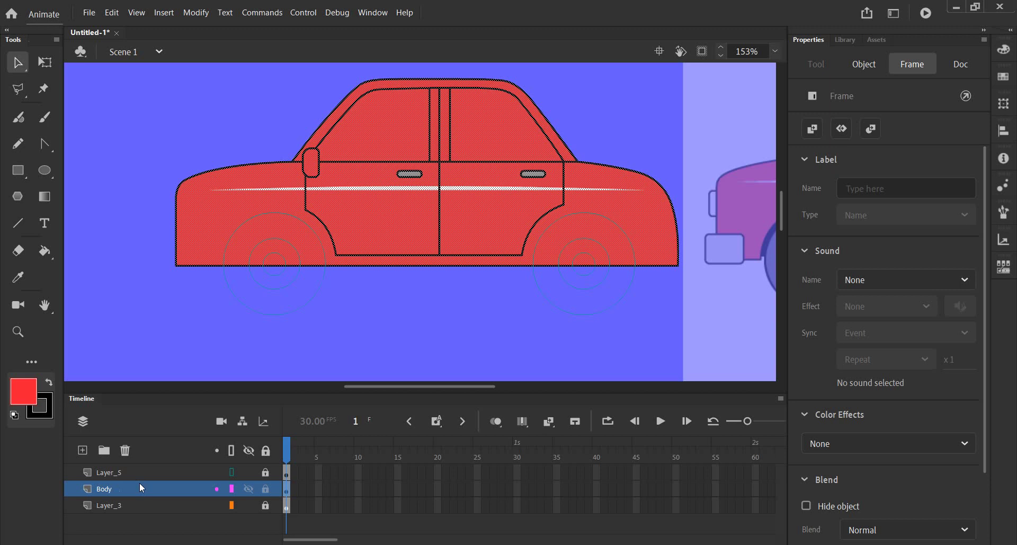
{"action": "key", "text": "ctrl+v"}
{"action": "mouse_move", "coordinate": [385, 226]}
{"action": "left_mouse_down"}
{"action": "mouse_move", "coordinate": [234, 314]}
{"action": "mouse_move", "coordinate": [237, 321]}
{"action": "left_mouse_up"}
{"action": "scroll", "coordinate": [238, 321], "scroll_direction": "up", "scroll_amount": 1}
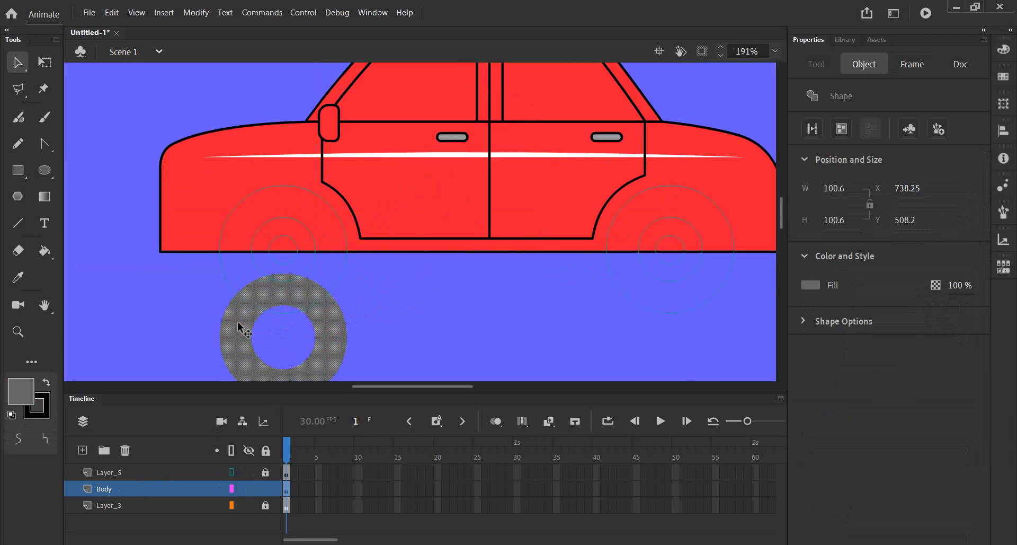
{"action": "scroll", "coordinate": [235, 331], "scroll_direction": "down", "scroll_amount": 1}
{"action": "scroll", "coordinate": [235, 330], "scroll_direction": "down", "scroll_amount": 1}
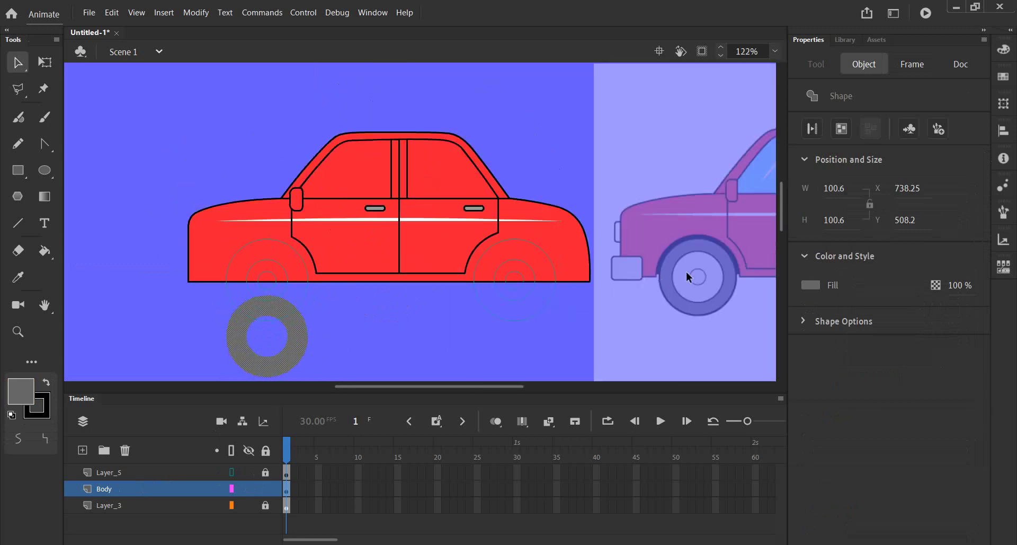
{"action": "scroll", "coordinate": [686, 271], "scroll_direction": "up", "scroll_amount": 2}
{"action": "scroll", "coordinate": [610, 236], "scroll_direction": "down", "scroll_amount": 1}
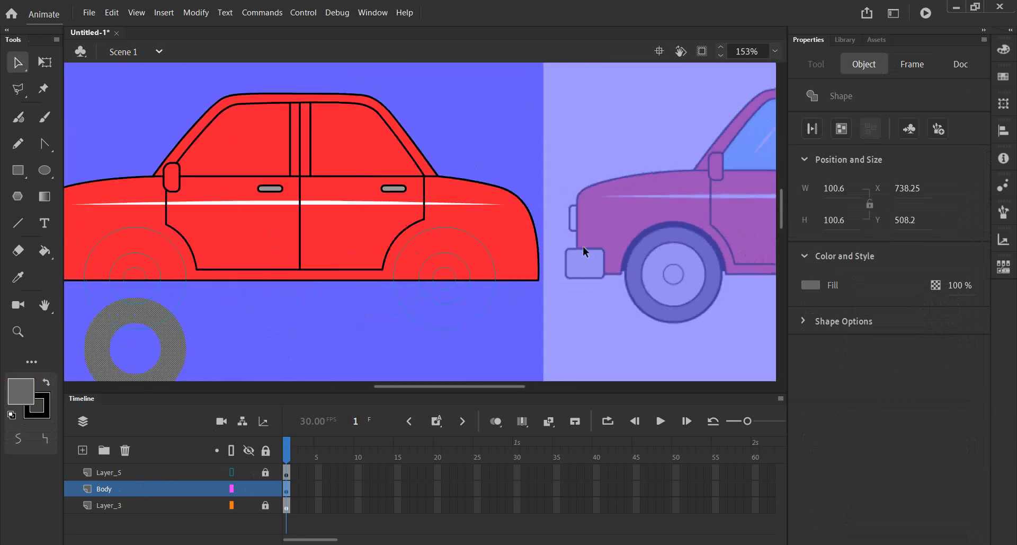
{"action": "scroll", "coordinate": [583, 246], "scroll_direction": "down", "scroll_amount": 1}
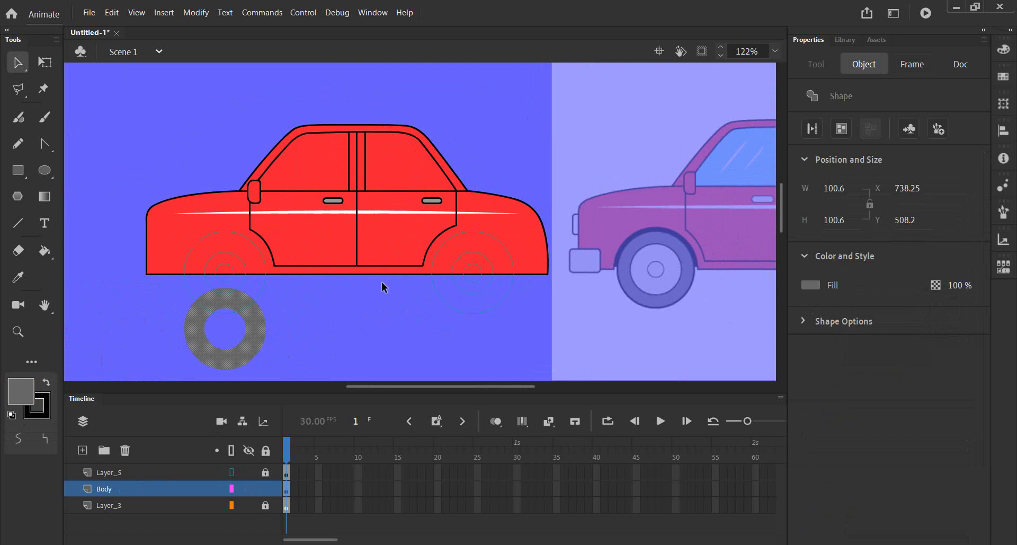
{"action": "left_click", "coordinate": [45, 62]}
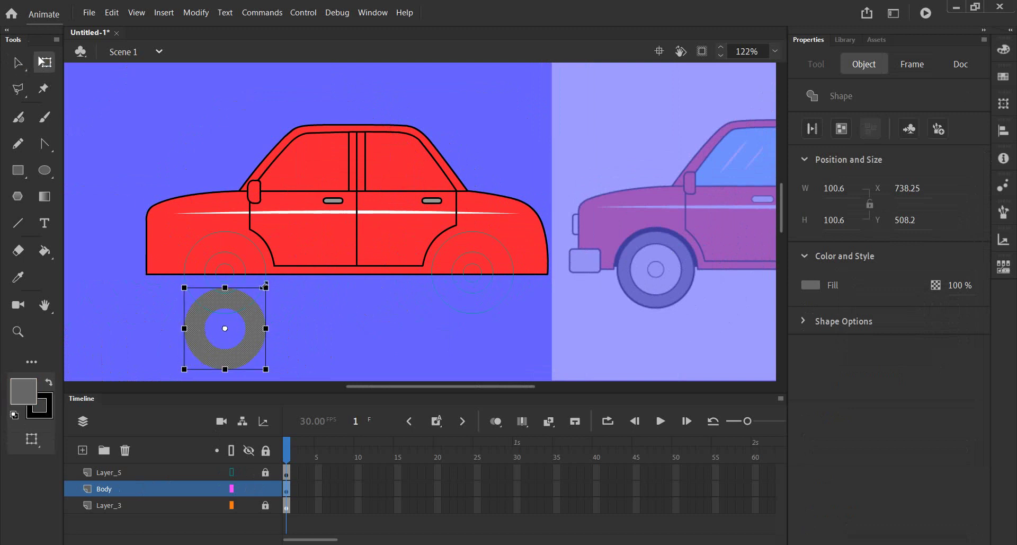
{"action": "left_click_drag", "start_coordinate": [269, 285], "coordinate": [274, 276]}
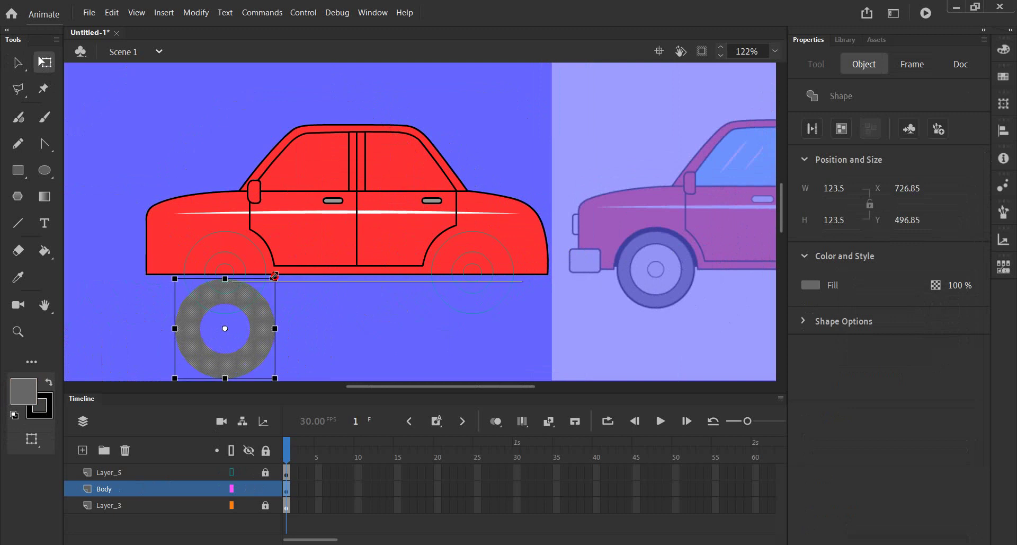
{"action": "left_click_drag", "start_coordinate": [274, 276], "coordinate": [272, 280]}
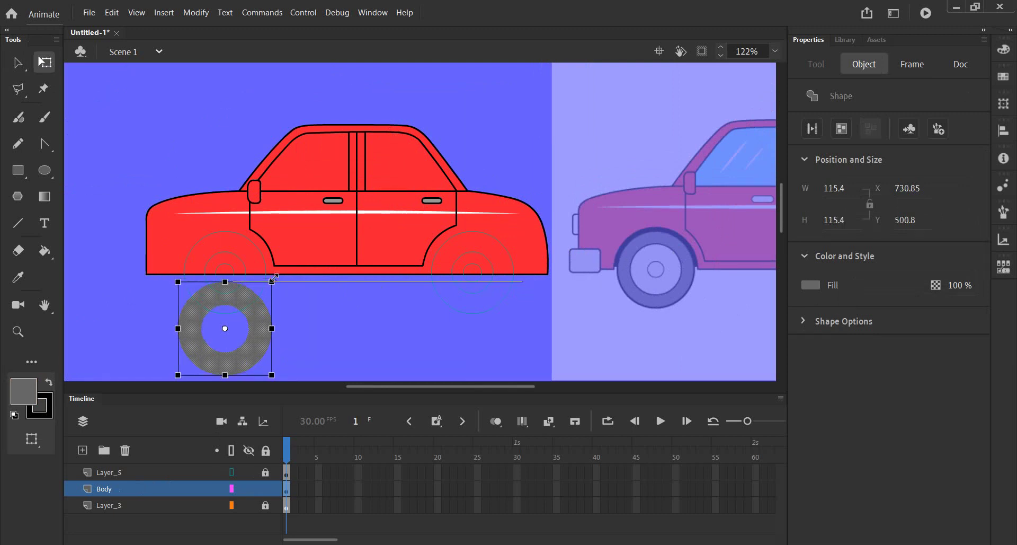
{"action": "left_click_drag", "start_coordinate": [183, 352], "coordinate": [188, 288]}
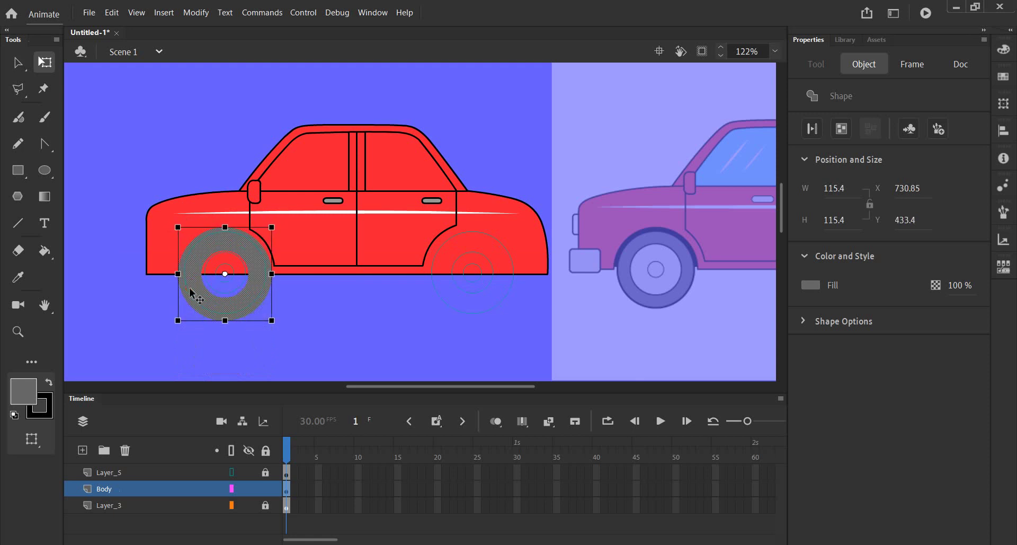
Fine-tune the front ring's width and position to match the wheel outline.
{"action": "scroll", "coordinate": [191, 291], "scroll_direction": "up", "scroll_amount": 3}
{"action": "scroll", "coordinate": [204, 279], "scroll_direction": "up", "scroll_amount": 2}
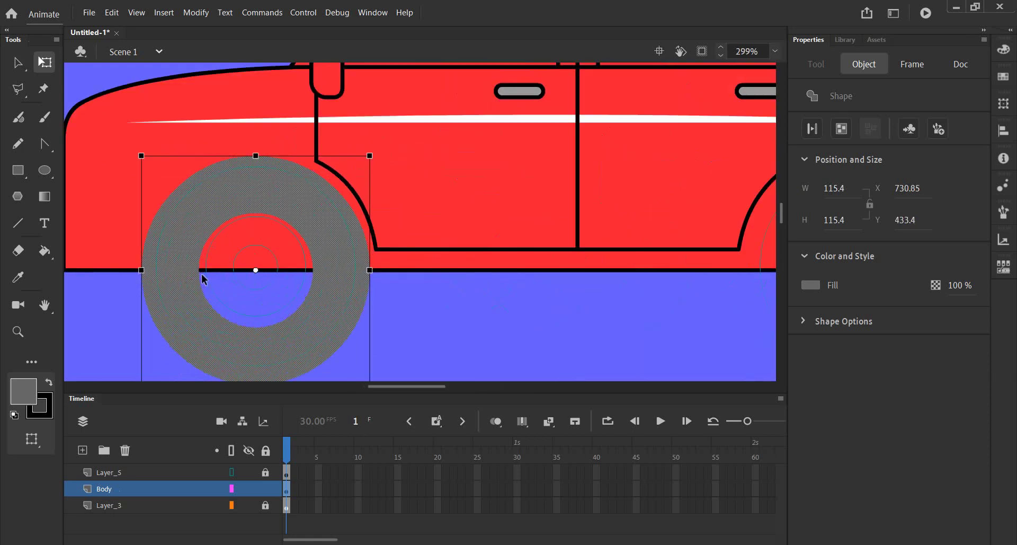
{"action": "left_click_drag", "start_coordinate": [203, 275], "coordinate": [203, 276]}
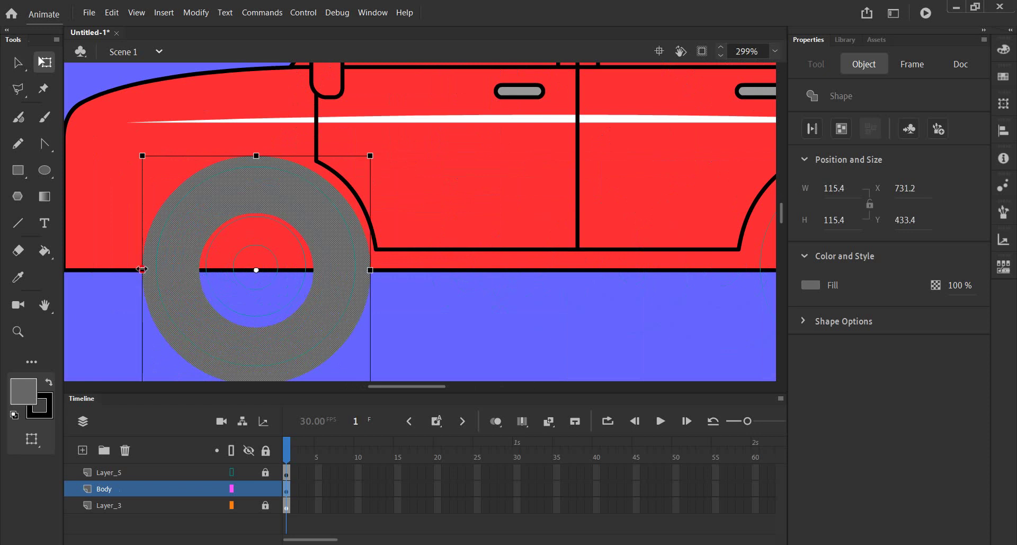
{"action": "left_click_drag", "start_coordinate": [143, 269], "coordinate": [145, 269]}
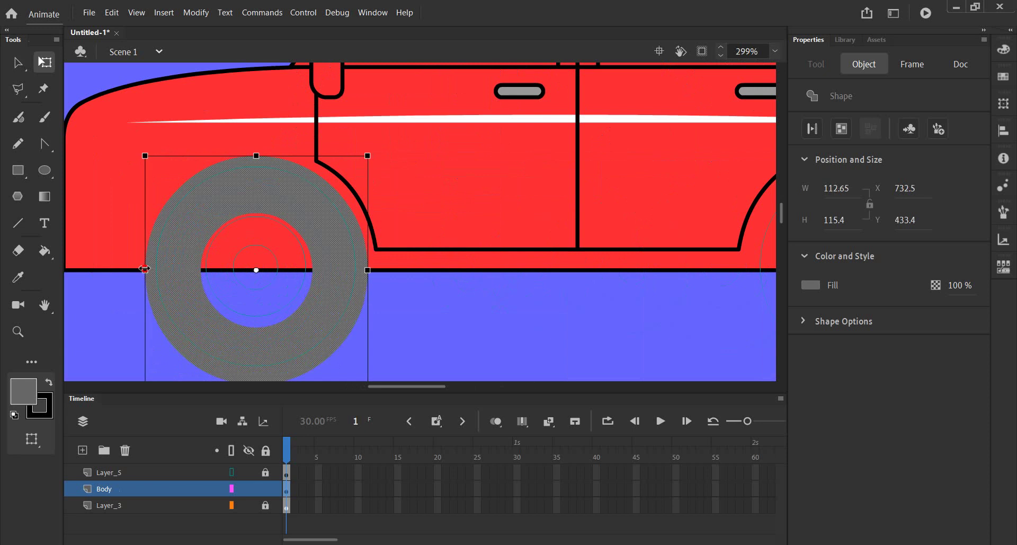
{"action": "left_click_drag", "start_coordinate": [144, 269], "coordinate": [144, 270]}
{"action": "scroll", "coordinate": [408, 273], "scroll_direction": "down", "scroll_amount": 2}
{"action": "scroll", "coordinate": [395, 283], "scroll_direction": "down", "scroll_amount": 2}
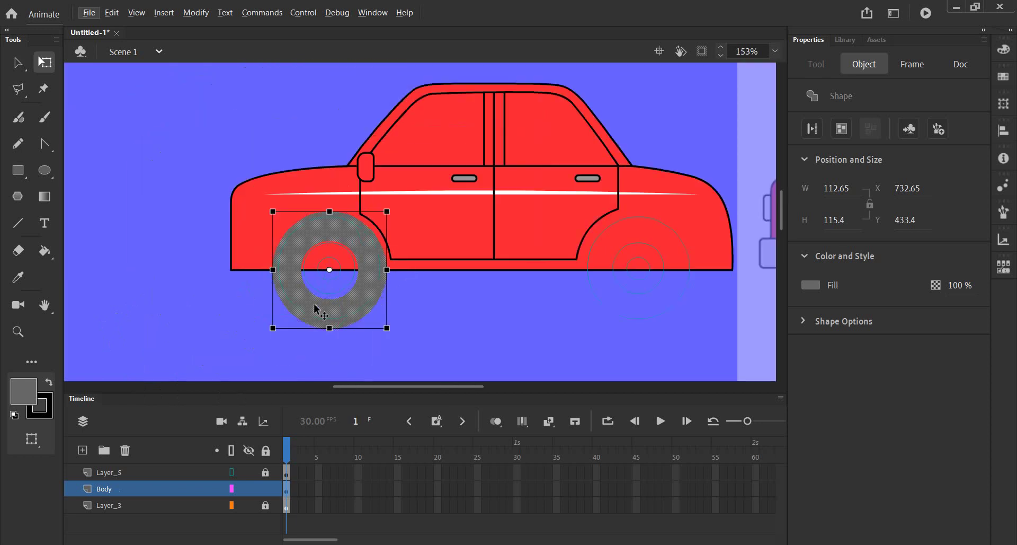
Copy the ring onto the rear wheel and nudge it level.
{"action": "mouse_move", "coordinate": [316, 308]}
{"action": "left_mouse_down"}
{"action": "mouse_move", "coordinate": [595, 298]}
{"action": "mouse_move", "coordinate": [617, 310]}
{"action": "left_mouse_up"}
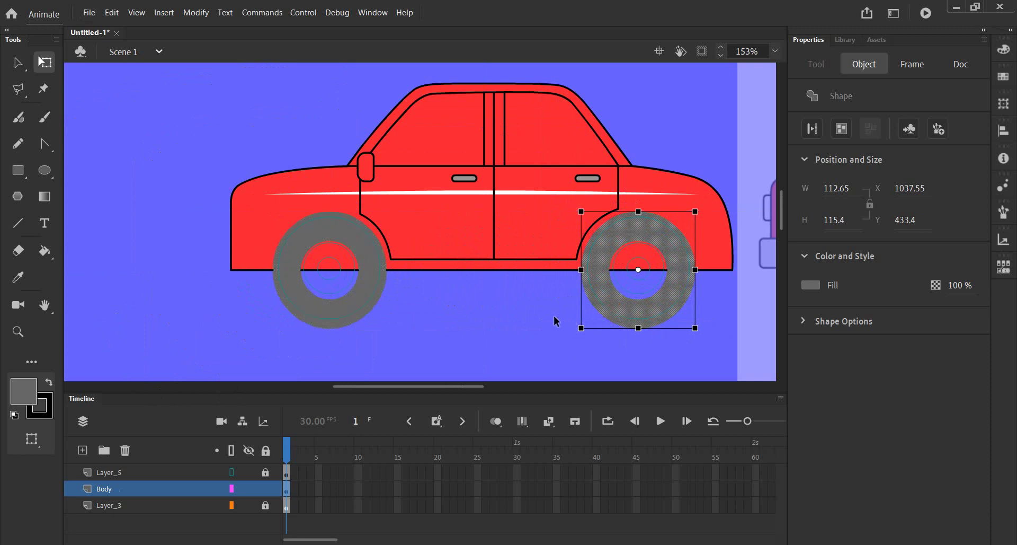
{"action": "scroll", "coordinate": [663, 241], "scroll_direction": "up", "scroll_amount": 2}
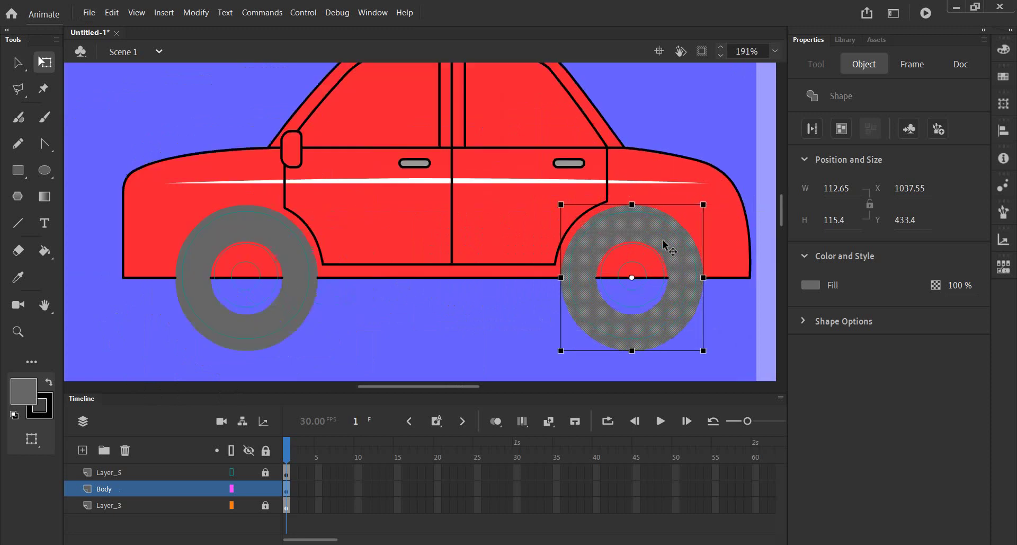
{"action": "scroll", "coordinate": [664, 243], "scroll_direction": "up", "scroll_amount": 2}
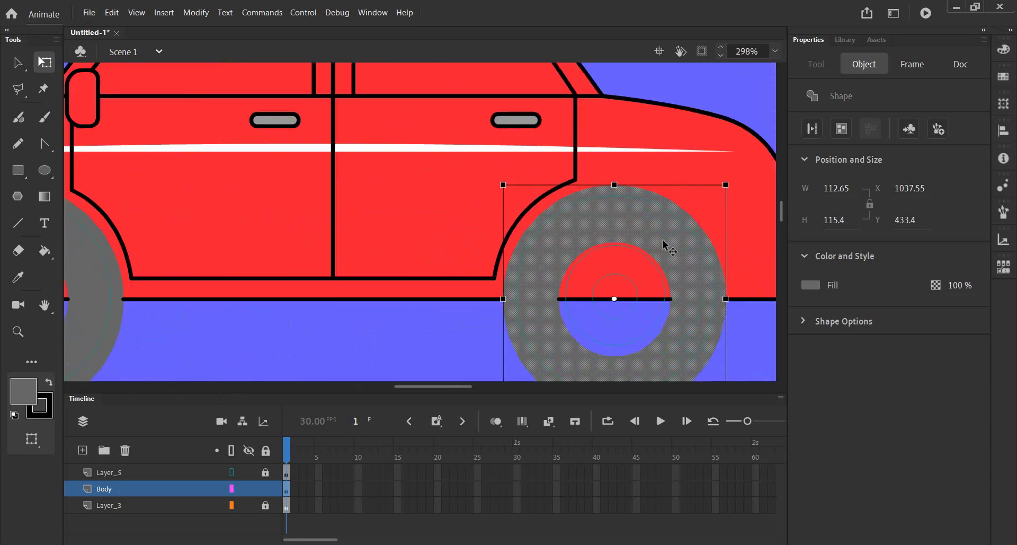
{"action": "key", "text": "Up"}
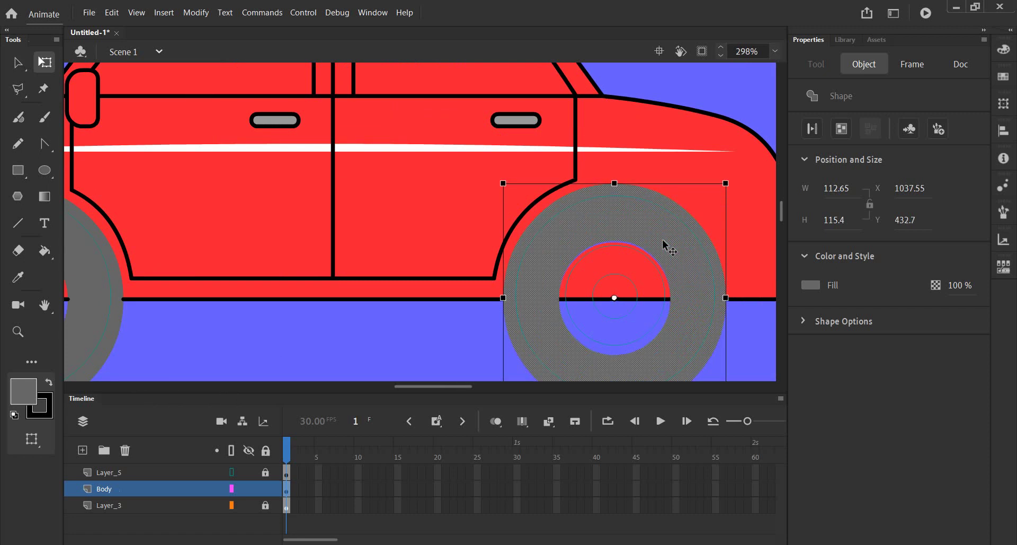
{"action": "key", "text": "Up"}
{"action": "key", "text": "Down"}
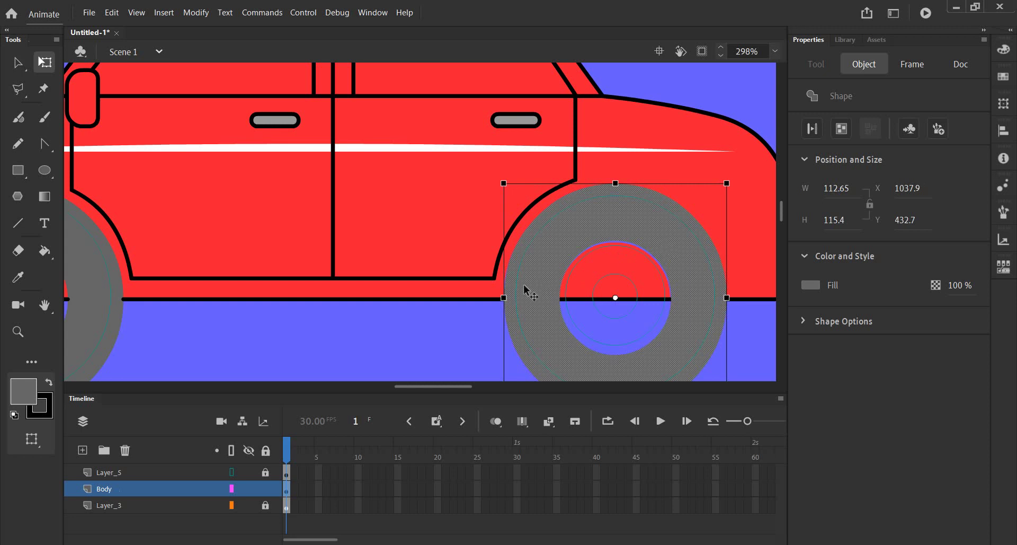
Fill the left and right grey tire rings solid black with the Paint Bucket.
{"action": "left_click", "coordinate": [399, 355]}
{"action": "scroll", "coordinate": [425, 279], "scroll_direction": "down", "scroll_amount": 5}
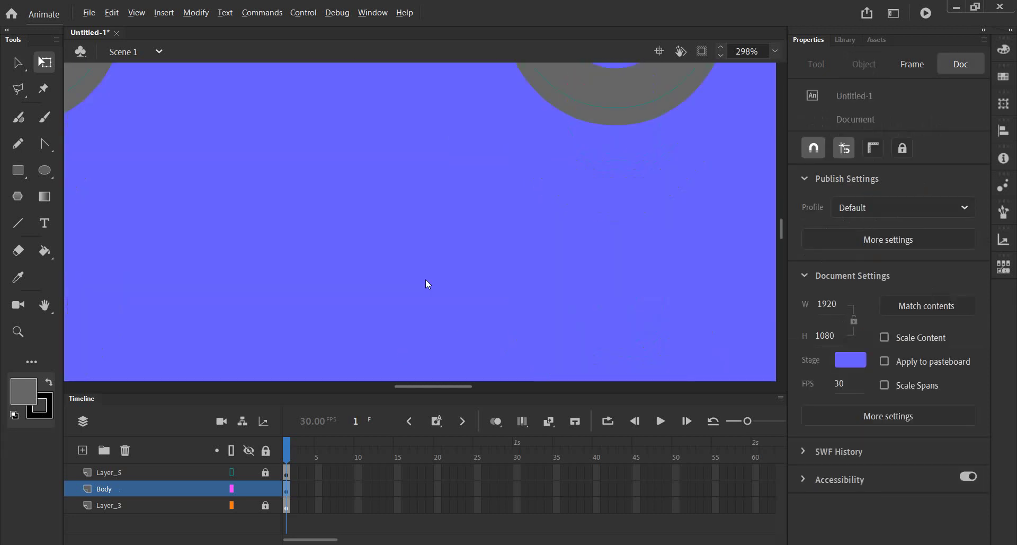
{"action": "scroll", "coordinate": [349, 187], "scroll_direction": "down", "scroll_amount": 3}
{"action": "scroll", "coordinate": [161, 140], "scroll_direction": "up", "scroll_amount": 3}
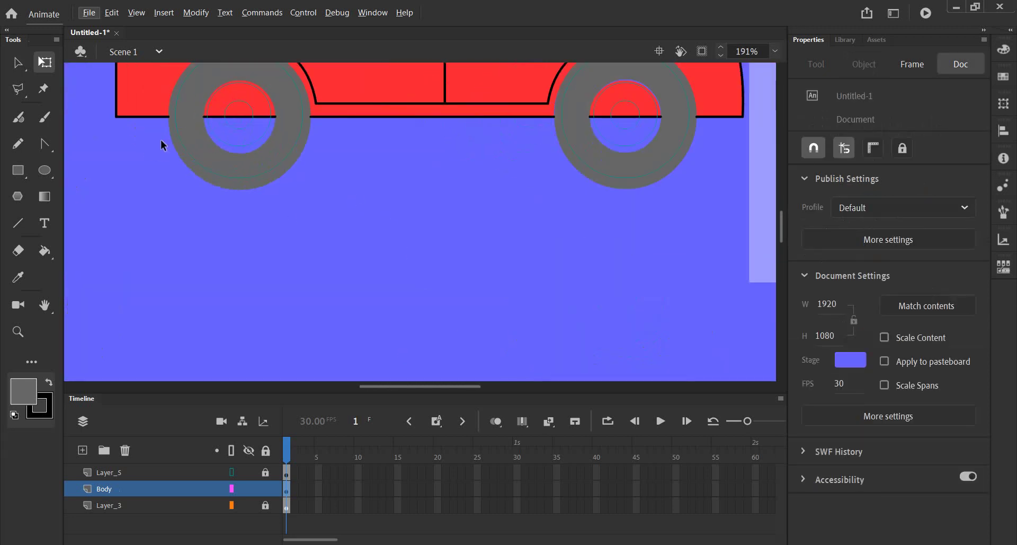
{"action": "scroll", "coordinate": [155, 240], "scroll_direction": "up", "scroll_amount": 2}
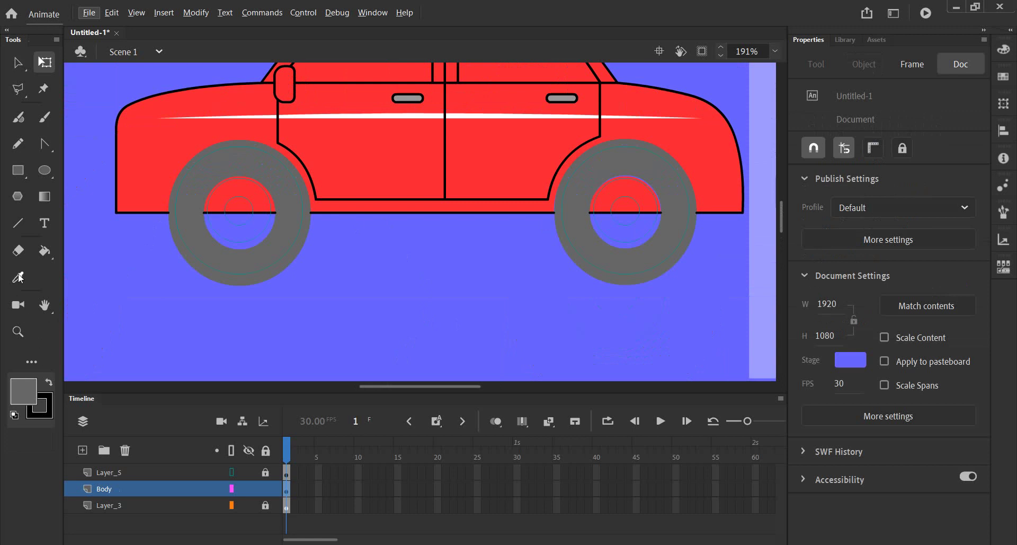
{"action": "left_click", "coordinate": [24, 391]}
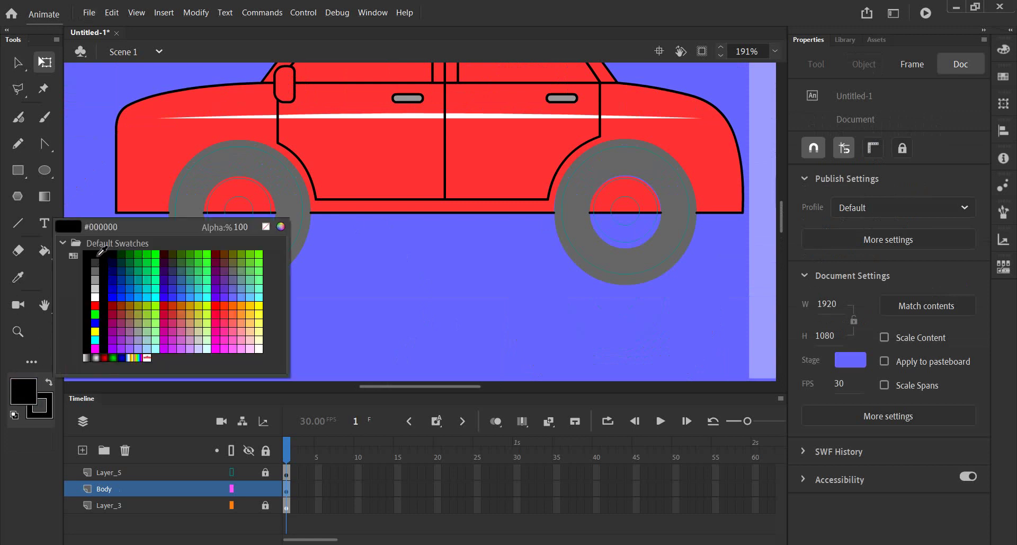
{"action": "left_click", "coordinate": [101, 250]}
{"action": "left_click", "coordinate": [44, 250]}
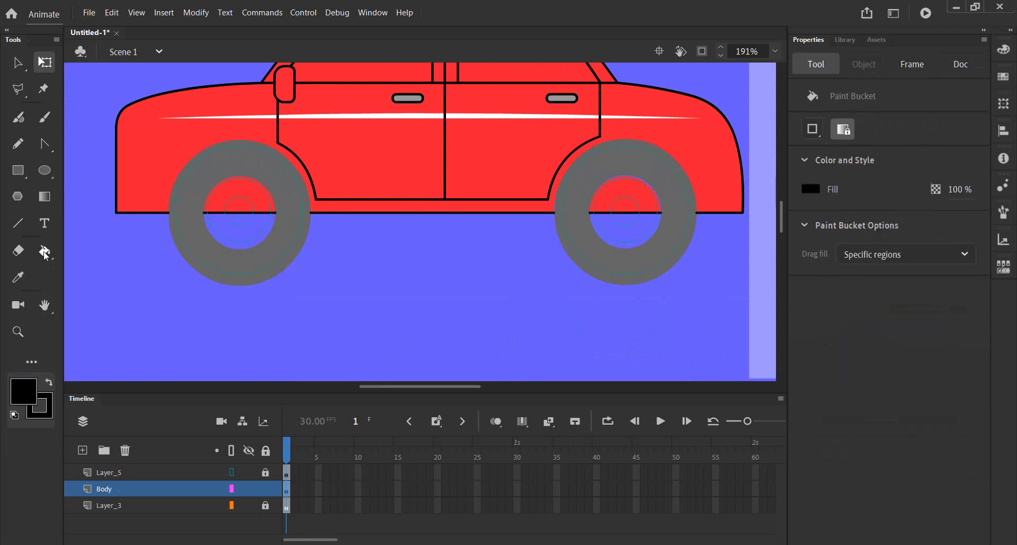
{"action": "left_click", "coordinate": [190, 228]}
{"action": "left_click", "coordinate": [575, 238]}
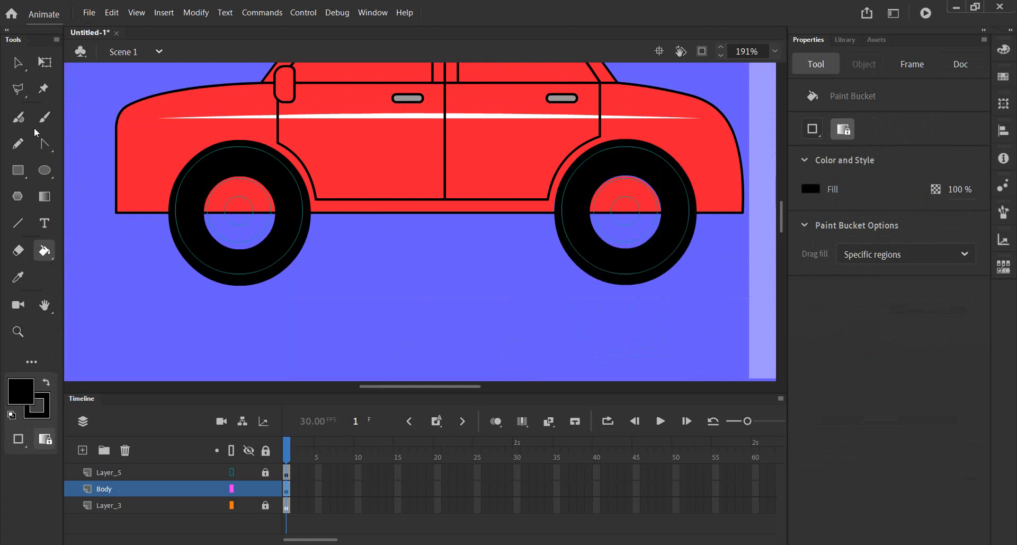
Check the black rings against the Layer_5 wheels, then hide the Layer_5 wheel hubs.
{"action": "left_click", "coordinate": [18, 63]}
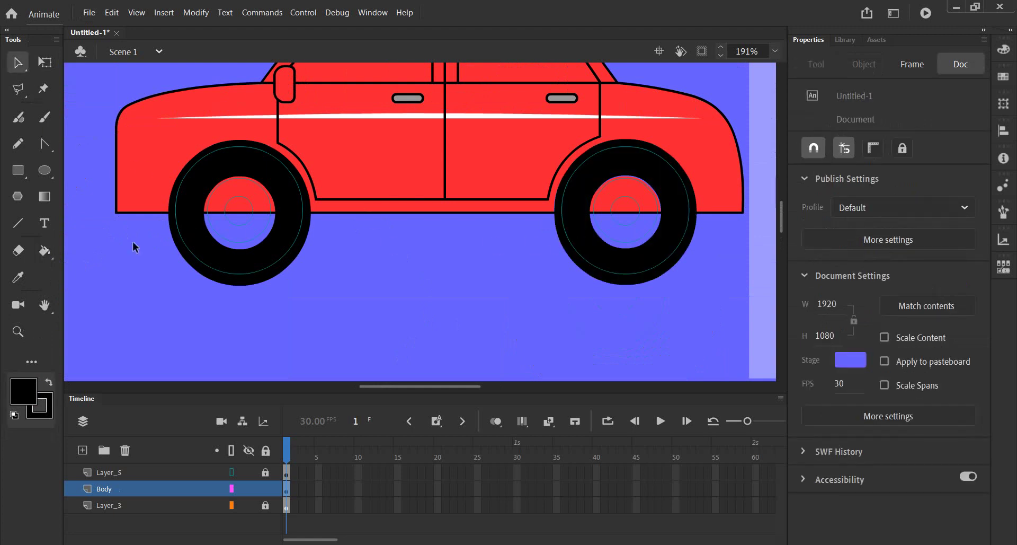
{"action": "left_click", "coordinate": [231, 471]}
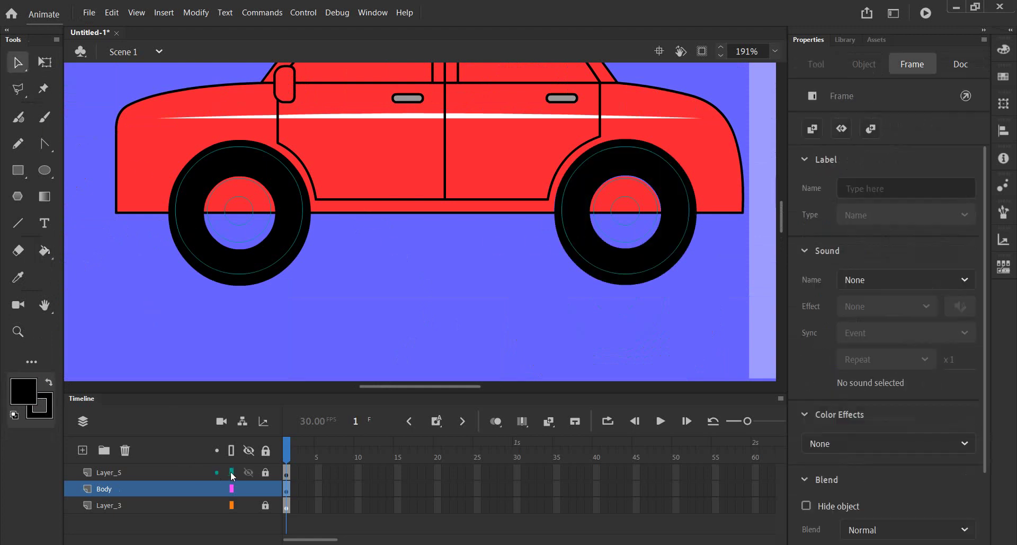
{"action": "left_click", "coordinate": [205, 320]}
{"action": "left_click", "coordinate": [180, 241]}
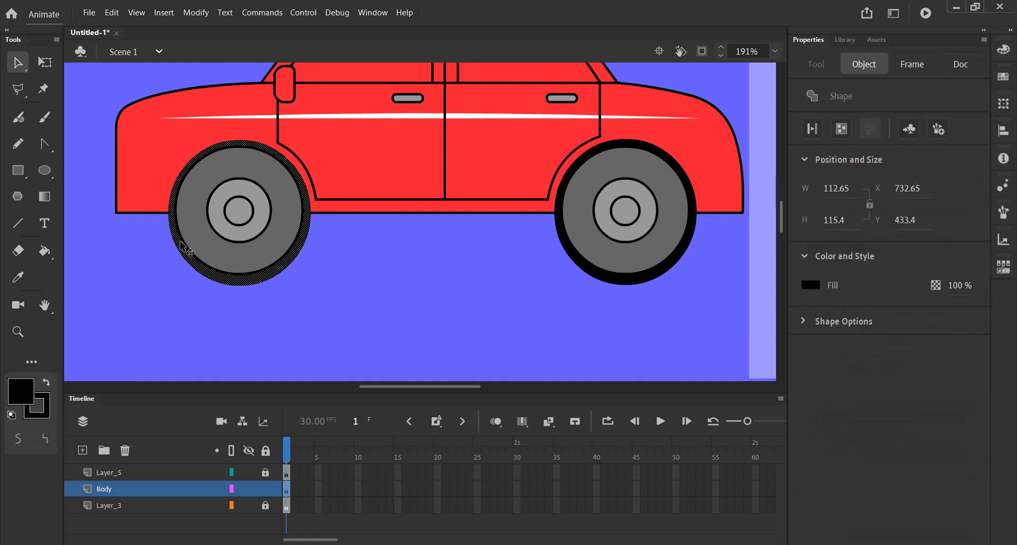
{"action": "left_click", "coordinate": [134, 268]}
{"action": "left_click", "coordinate": [247, 472]}
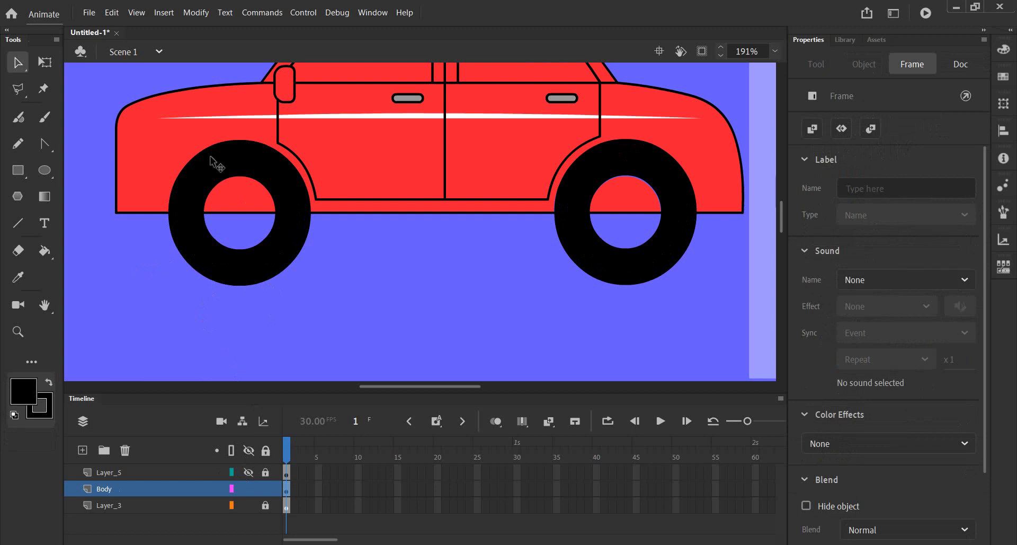
Delete the lower half of the left tire ring, undoing trial nudges first.
{"action": "scroll", "coordinate": [174, 135], "scroll_direction": "up", "scroll_amount": 2}
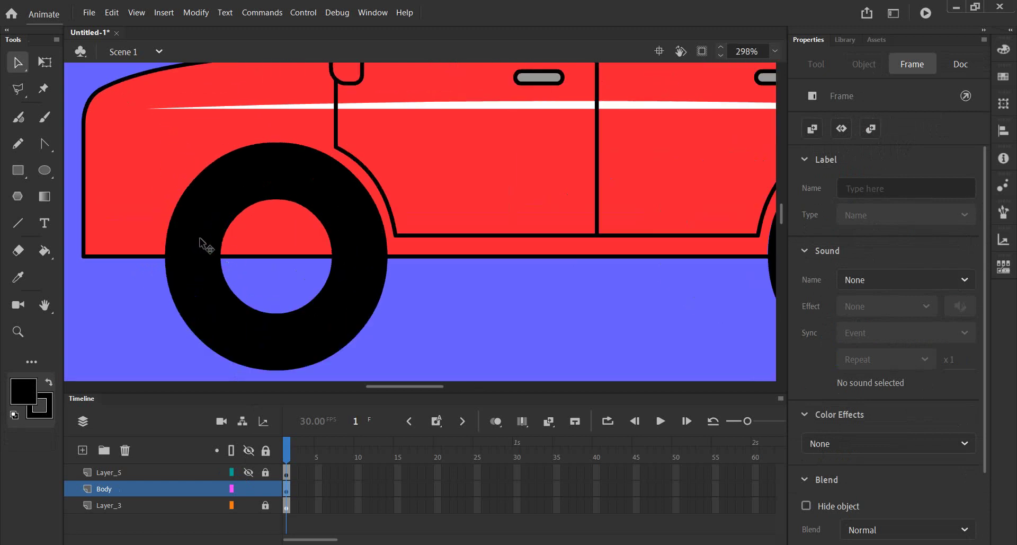
{"action": "left_click", "coordinate": [186, 250]}
{"action": "left_click", "coordinate": [132, 300]}
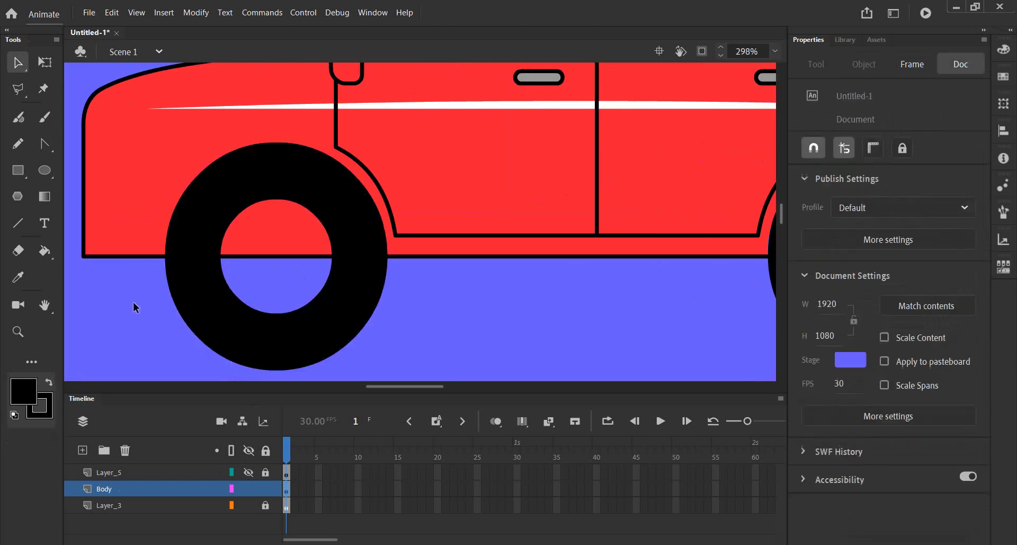
{"action": "left_click", "coordinate": [184, 267]}
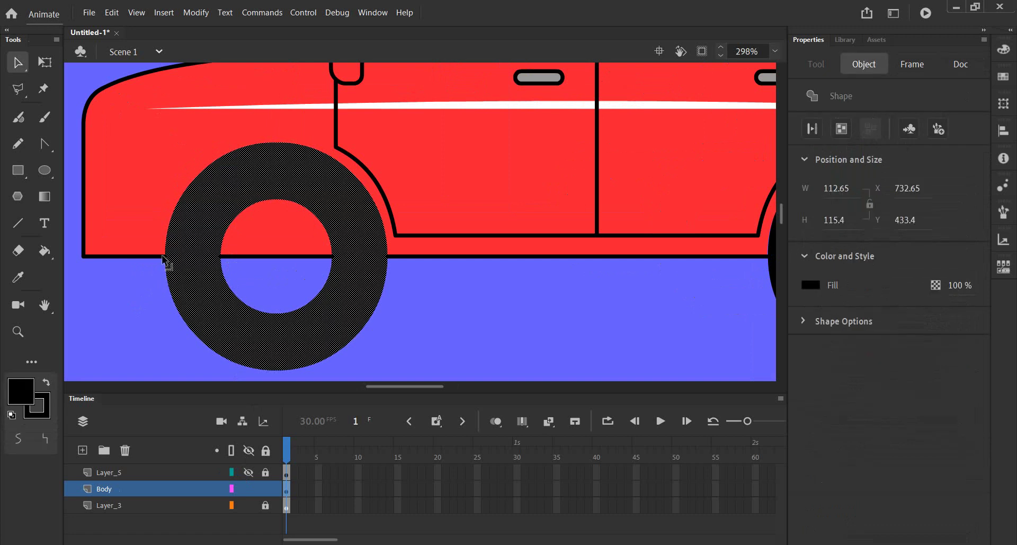
{"action": "left_click_drag", "start_coordinate": [163, 259], "coordinate": [180, 260]}
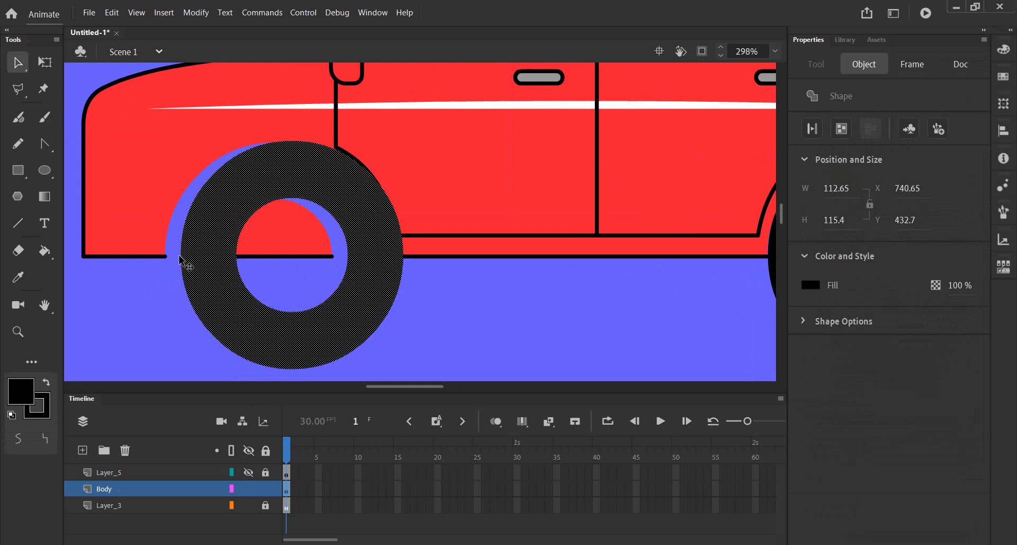
{"action": "key", "text": "ctrl+z"}
{"action": "left_click", "coordinate": [125, 310]}
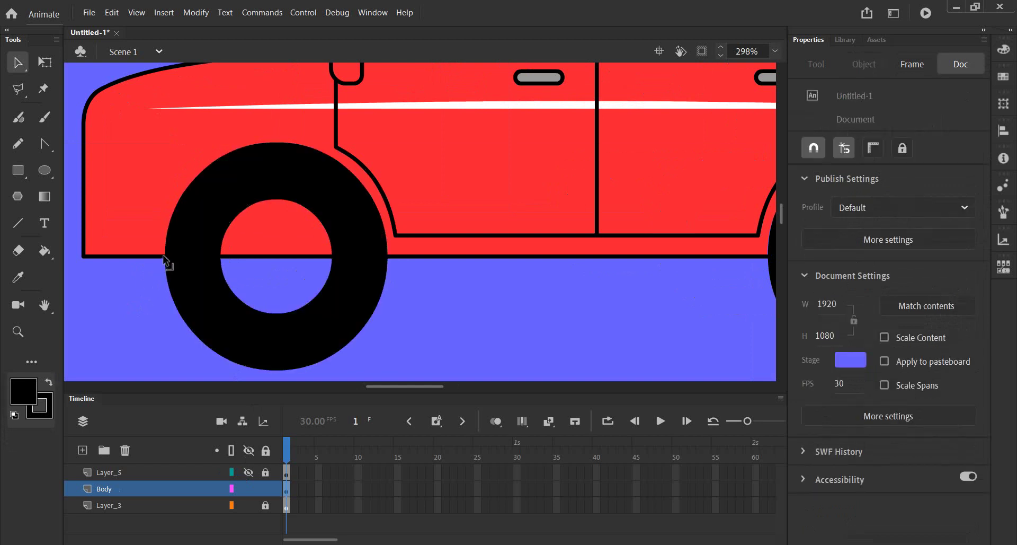
{"action": "left_click_drag", "start_coordinate": [164, 259], "coordinate": [183, 259]}
{"action": "key", "text": "ctrl+z"}
{"action": "scroll", "coordinate": [426, 314], "scroll_direction": "down", "scroll_amount": 3}
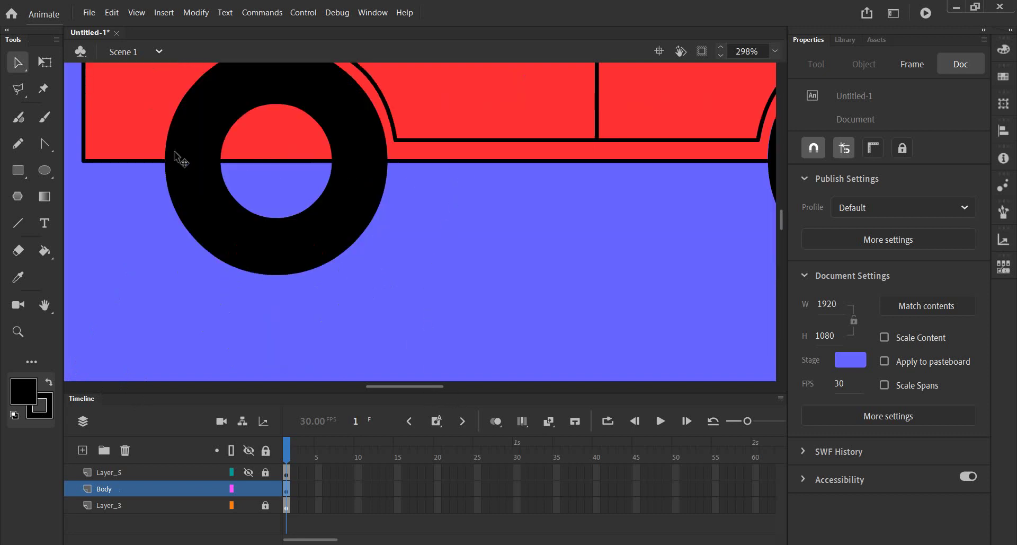
{"action": "left_click_drag", "start_coordinate": [437, 318], "coordinate": [139, 162]}
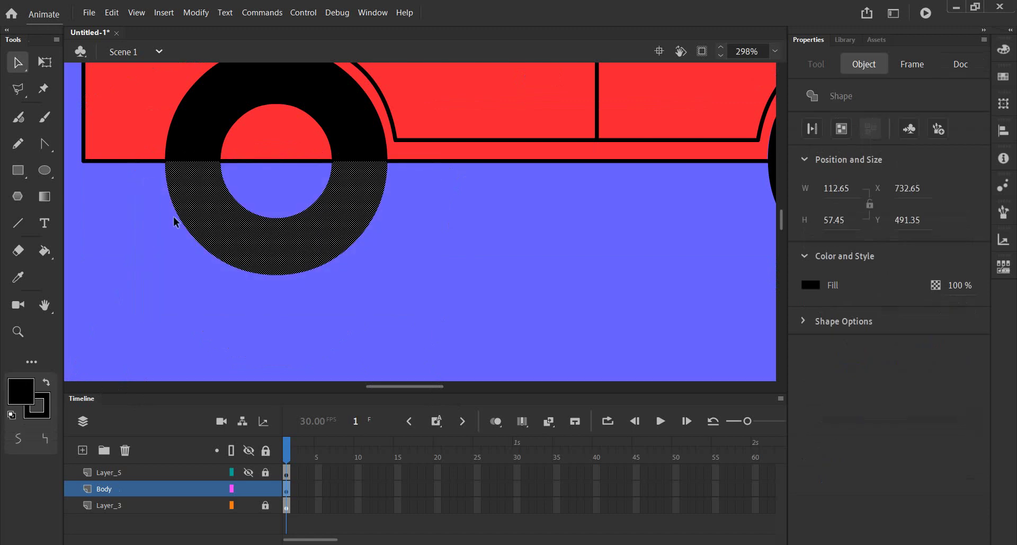
{"action": "key", "text": "Delete"}
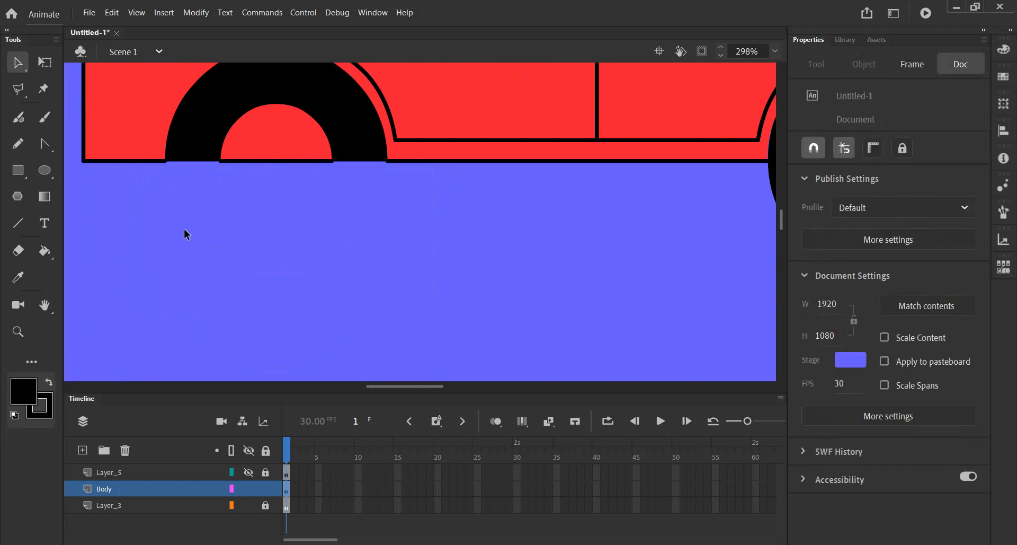
Delete the lower half of the right tire ring, leaving two black half-ring arches.
{"action": "left_click_drag", "start_coordinate": [544, 274], "coordinate": [266, 290]}
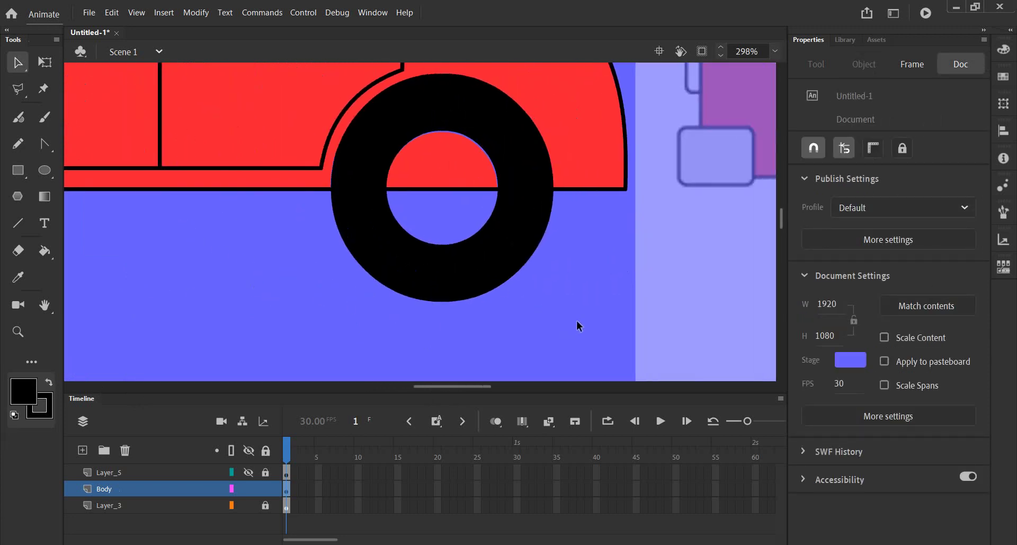
{"action": "left_click_drag", "start_coordinate": [585, 331], "coordinate": [316, 190]}
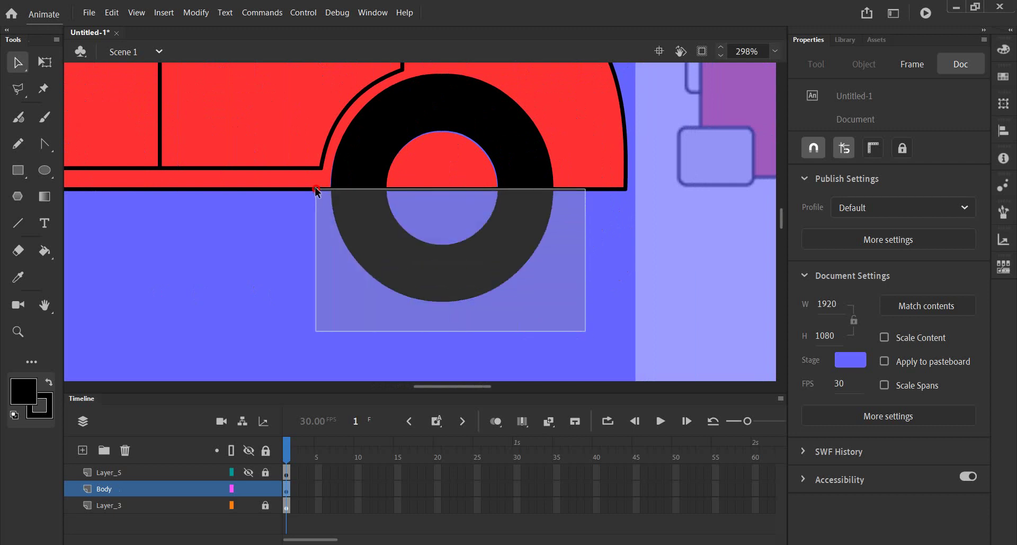
{"action": "left_click_drag", "start_coordinate": [315, 190], "coordinate": [316, 189]}
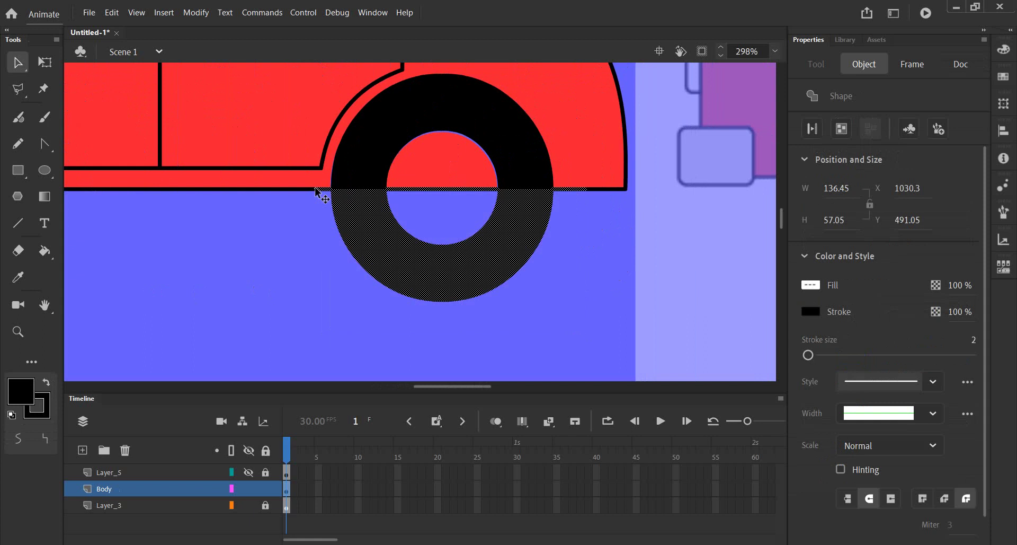
{"action": "key", "text": "Delete"}
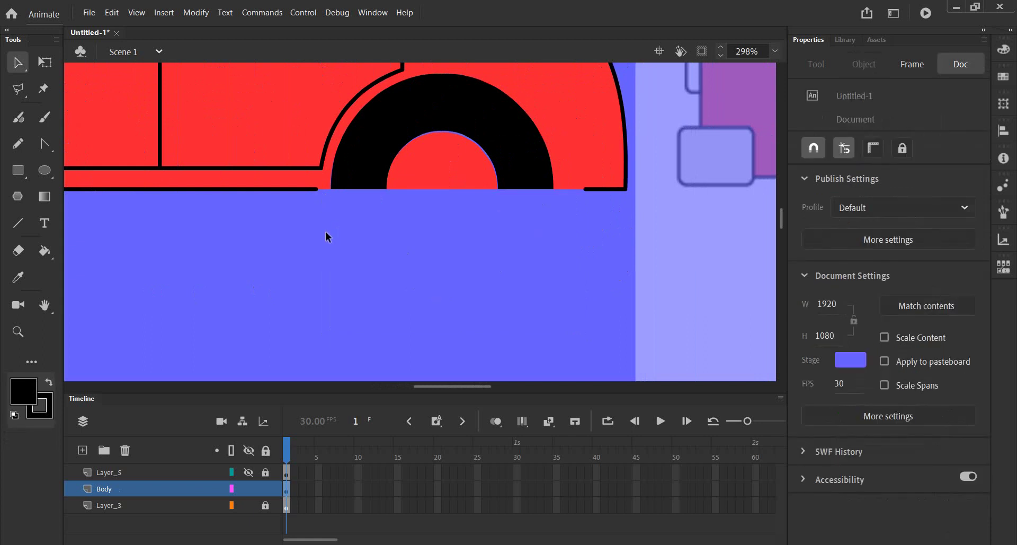
{"action": "left_click_drag", "start_coordinate": [229, 274], "coordinate": [570, 290]}
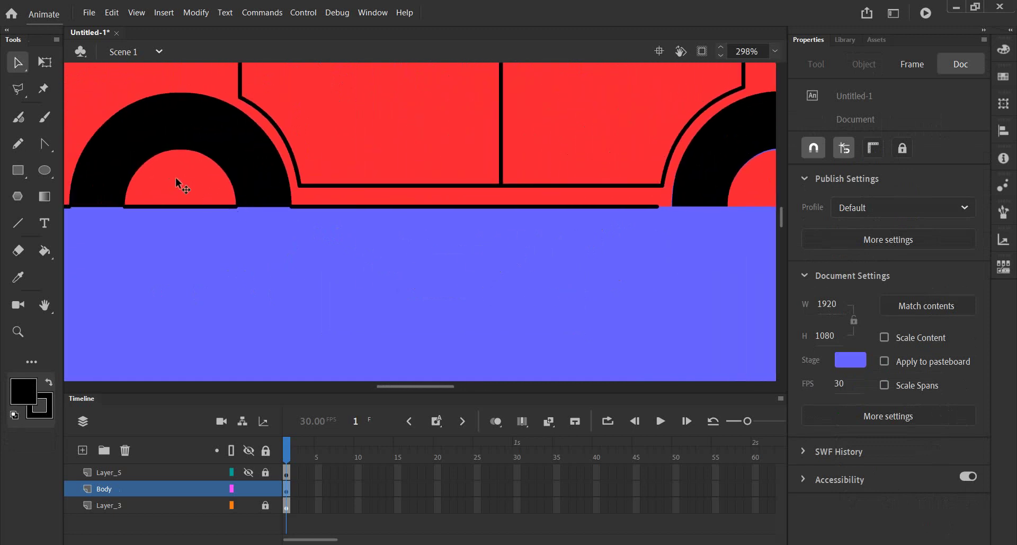
{"action": "left_click_drag", "start_coordinate": [141, 261], "coordinate": [304, 261]}
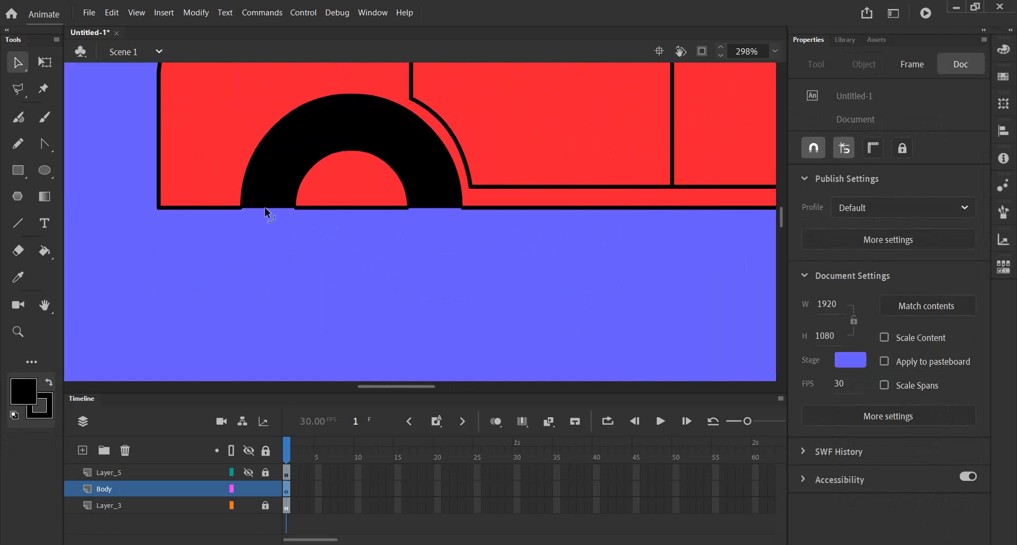
{"action": "left_click", "coordinate": [45, 252]}
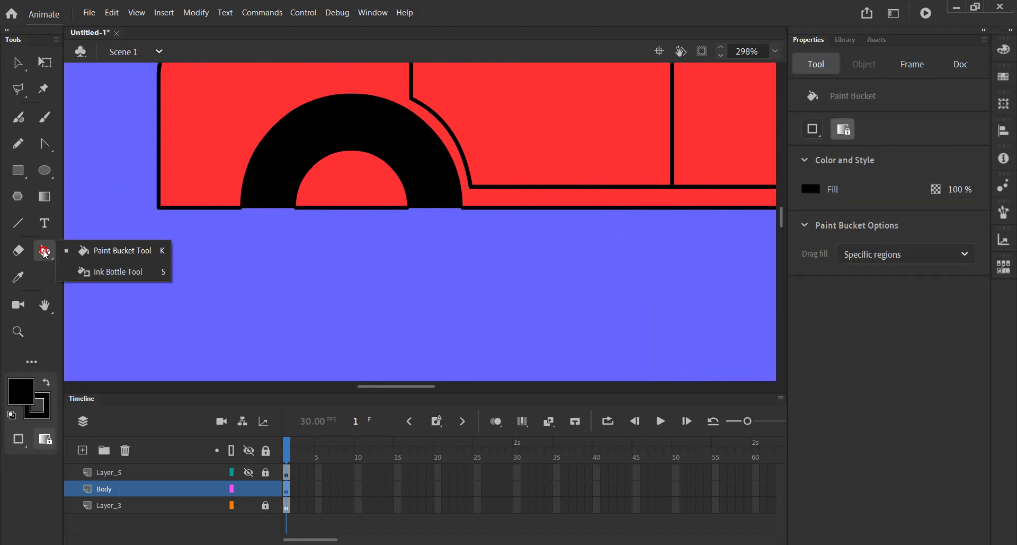
Ink Bottle outlines onto the arches' inner semicircles and the bottom edges beneath them.
{"action": "left_click", "coordinate": [116, 273]}
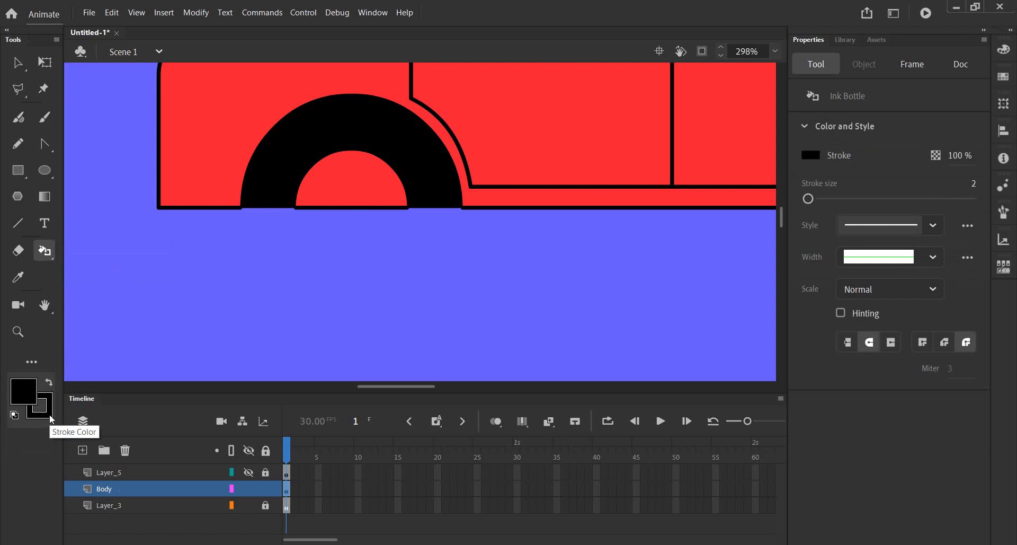
{"action": "left_click", "coordinate": [266, 209]}
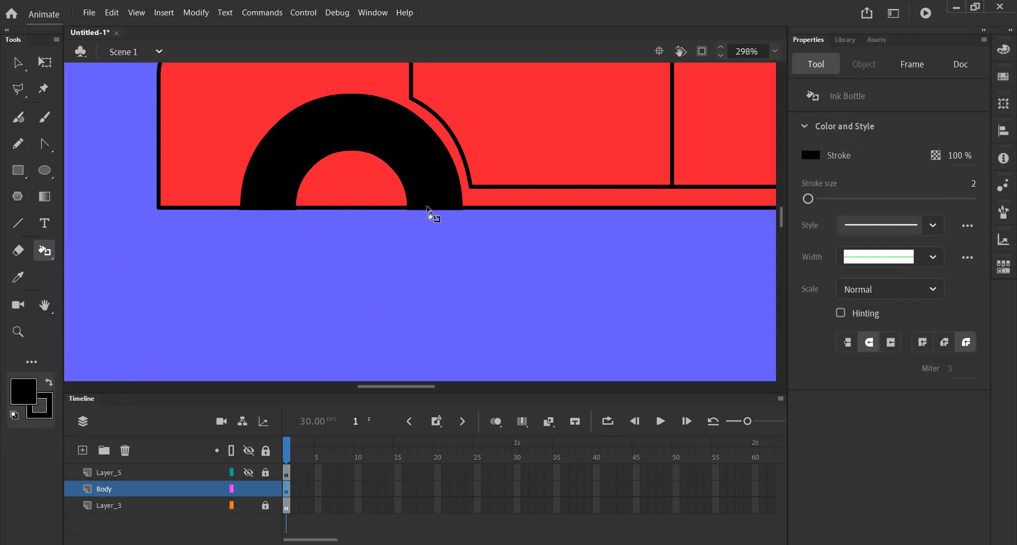
{"action": "left_click_drag", "start_coordinate": [579, 283], "coordinate": [355, 270]}
{"action": "left_click", "coordinate": [501, 235]}
{"action": "left_click", "coordinate": [366, 235]}
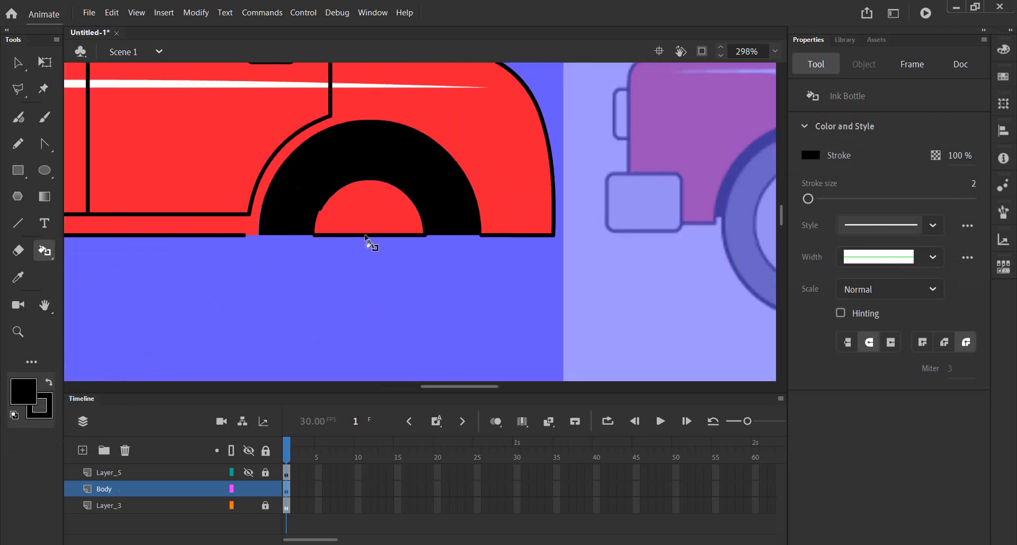
{"action": "left_click", "coordinate": [283, 236]}
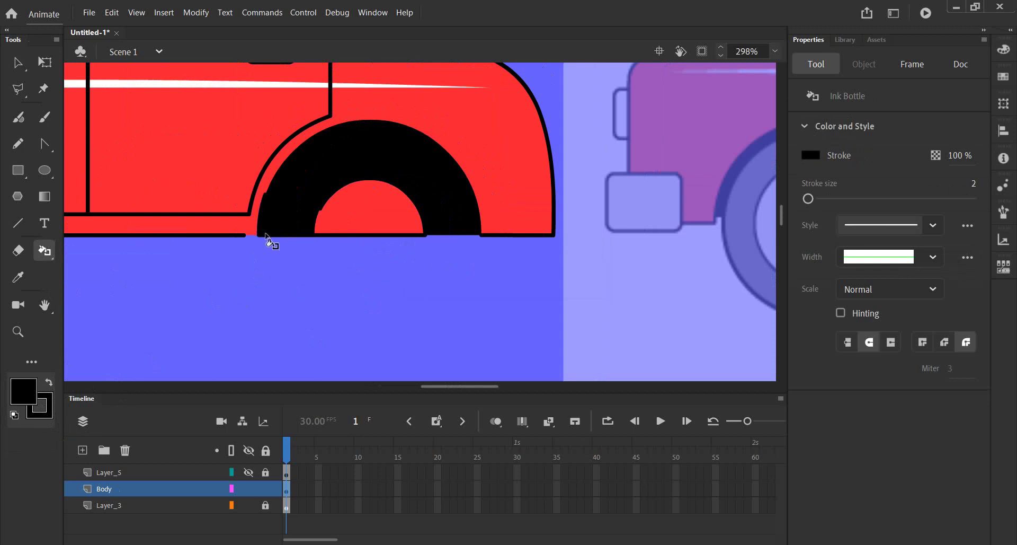
{"action": "left_click", "coordinate": [451, 236]}
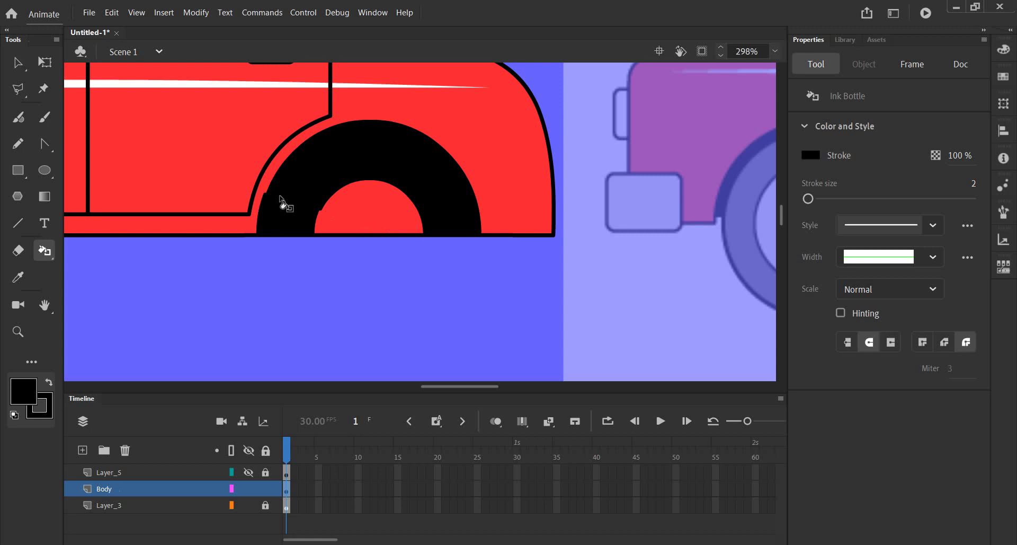
{"action": "left_click_drag", "start_coordinate": [196, 293], "coordinate": [321, 271]}
Remove the red fill inside the first wheel arch.
{"action": "left_click", "coordinate": [17, 63]}
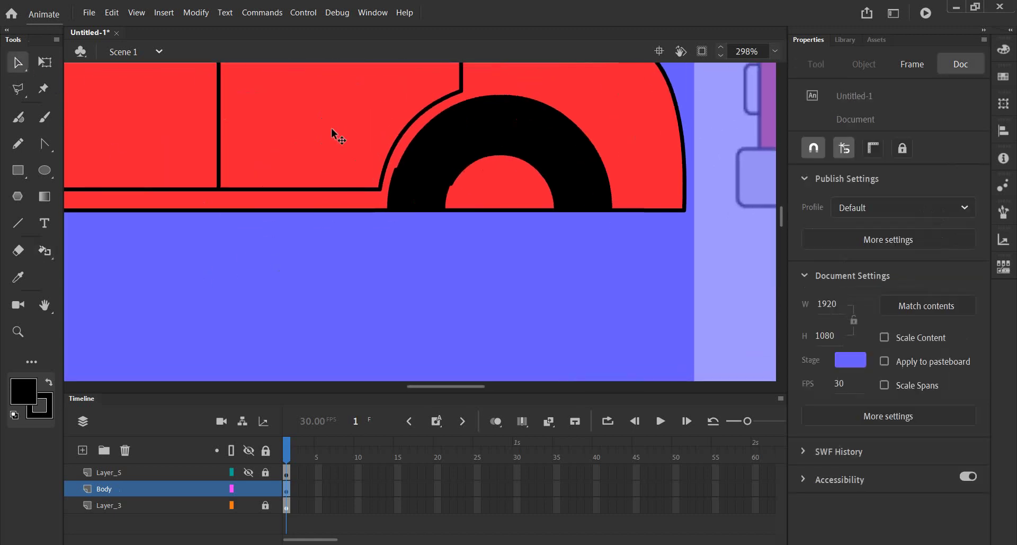
{"action": "double_click", "coordinate": [473, 159]}
{"action": "left_click", "coordinate": [440, 256]}
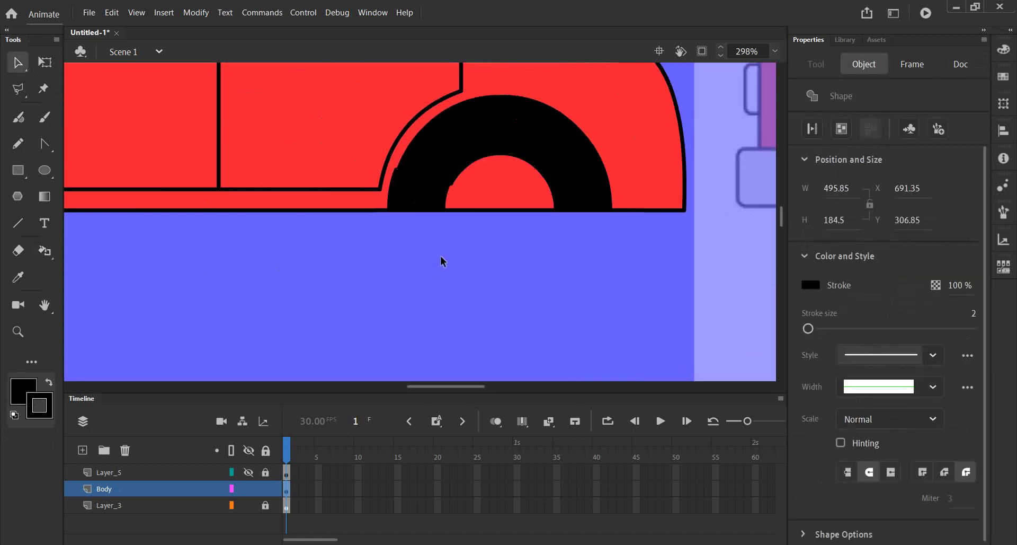
{"action": "left_click", "coordinate": [474, 161]}
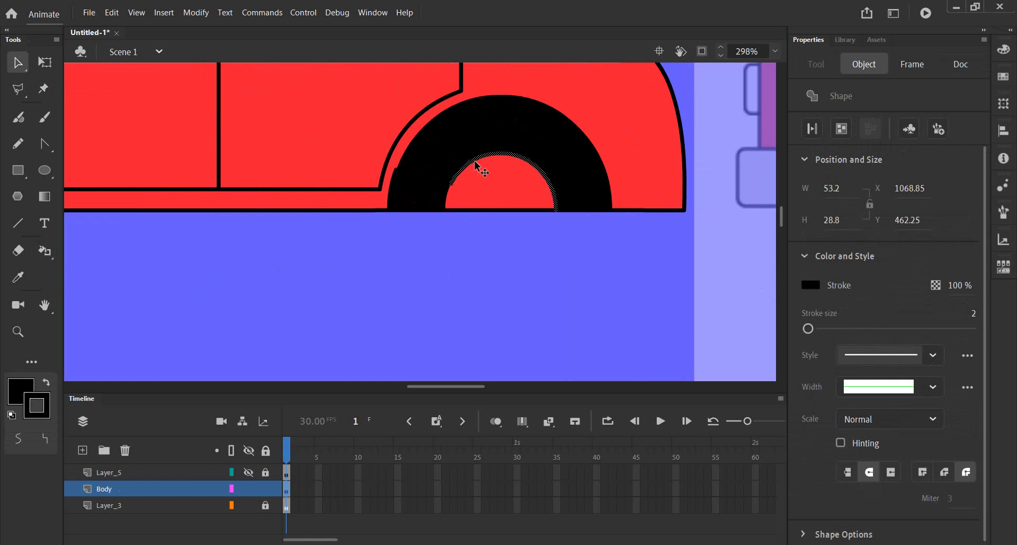
{"action": "key", "text": "Delete"}
{"action": "left_click", "coordinate": [450, 185]}
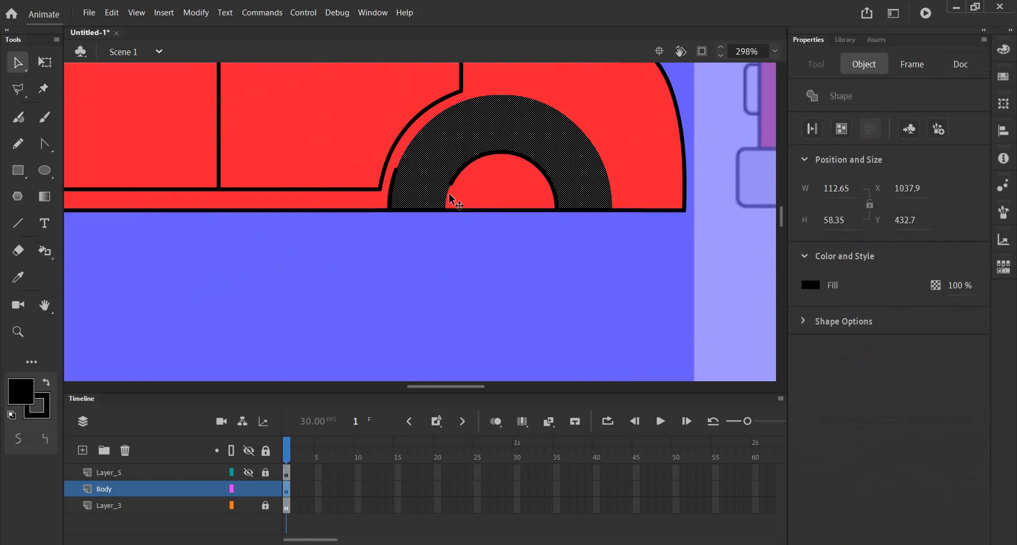
{"action": "left_click", "coordinate": [460, 170]}
{"action": "key", "text": "Delete"}
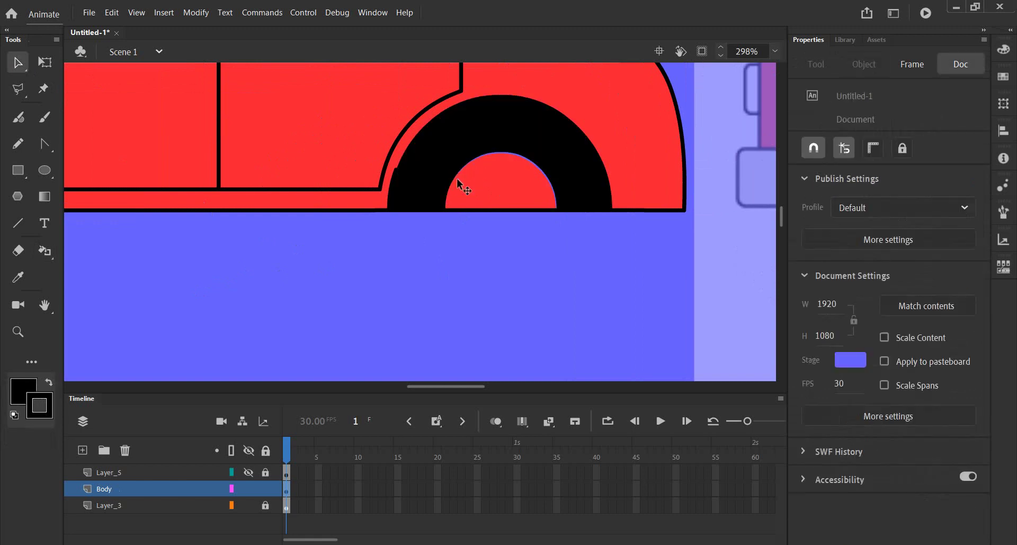
{"action": "left_click", "coordinate": [479, 180]}
{"action": "key", "text": "Delete"}
Remove the red fill inside the second wheel arch.
{"action": "left_click_drag", "start_coordinate": [193, 315], "coordinate": [554, 309]}
{"action": "left_click_drag", "start_coordinate": [291, 271], "coordinate": [382, 275]}
{"action": "left_click", "coordinate": [332, 189]}
{"action": "key", "text": "Delete"}
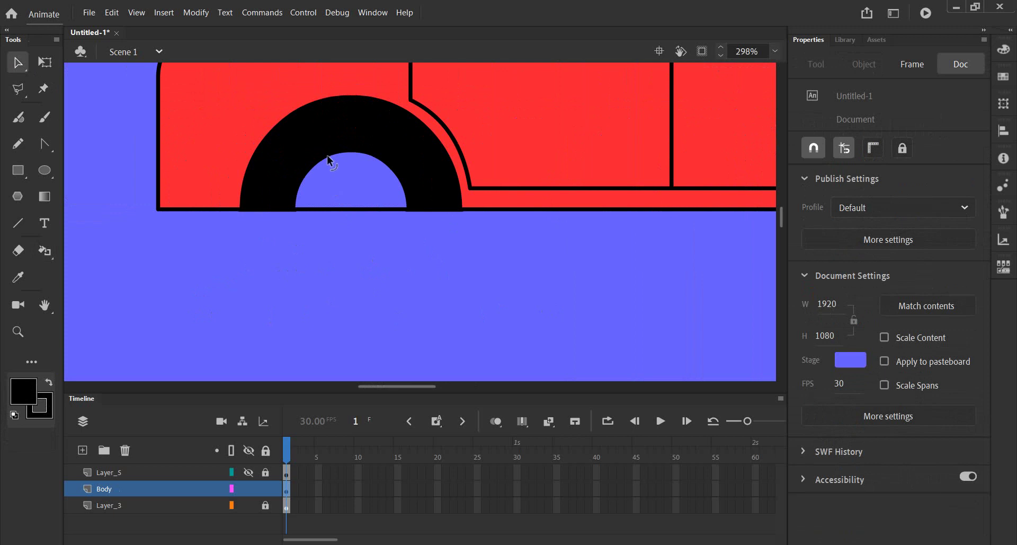
{"action": "left_click", "coordinate": [328, 158]}
{"action": "left_click", "coordinate": [324, 240]}
Sample black with the Eyedropper and fill the left arch's hole, making a solid black half-disc.
{"action": "left_click", "coordinate": [19, 280]}
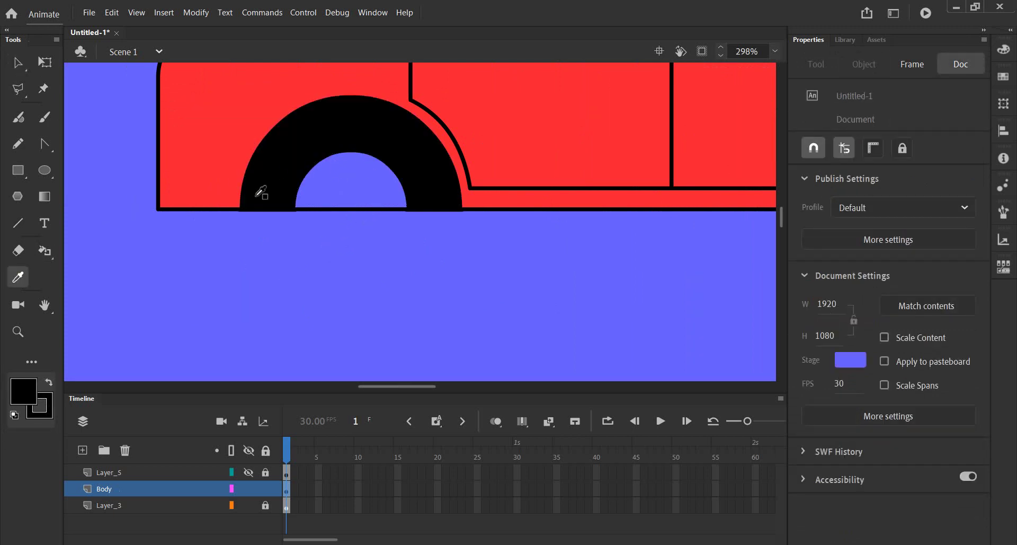
{"action": "left_click", "coordinate": [313, 152]}
{"action": "left_click", "coordinate": [351, 186]}
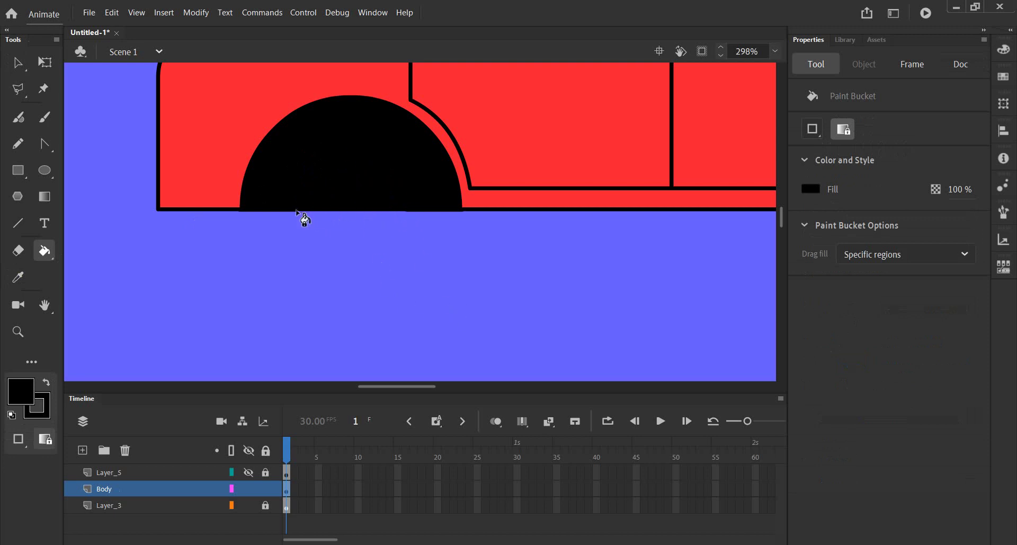
{"action": "left_click", "coordinate": [343, 211]}
{"action": "left_click", "coordinate": [47, 258]}
{"action": "left_click", "coordinate": [125, 270]}
{"action": "left_click", "coordinate": [356, 210]}
{"action": "left_click", "coordinate": [355, 211]}
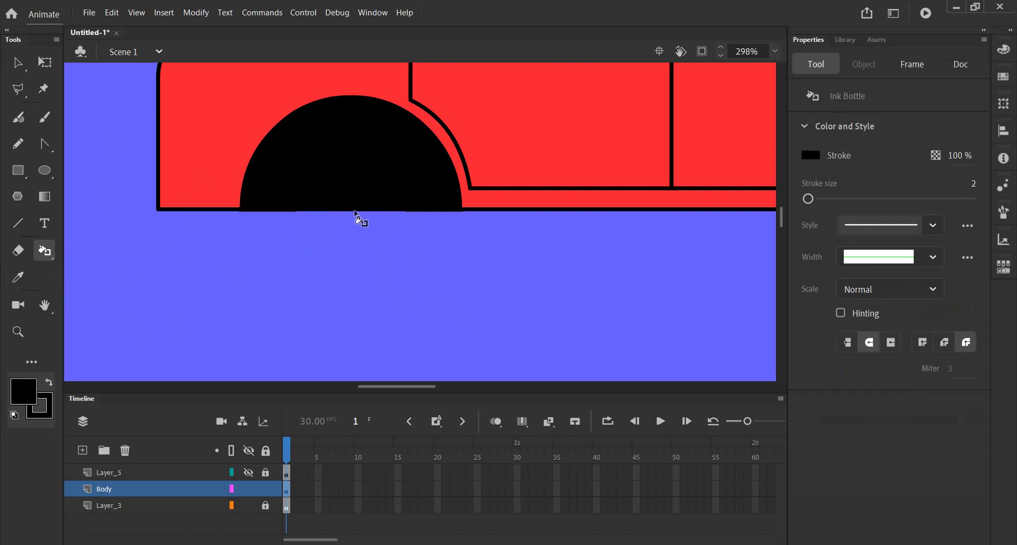
{"action": "left_click", "coordinate": [18, 62]}
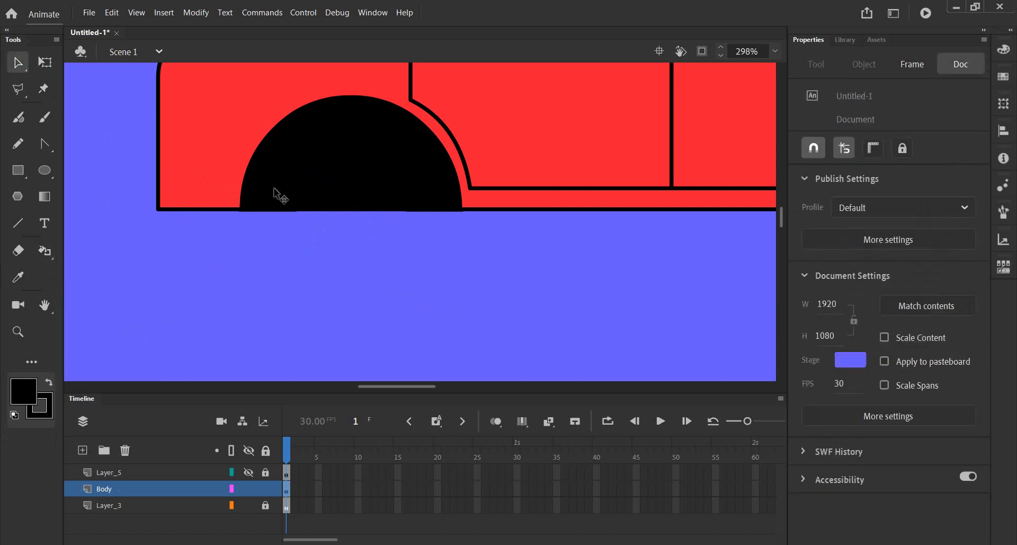
Delete the short stray stroke beside the right wheel arch.
{"action": "scroll", "coordinate": [253, 265], "scroll_direction": "right", "scroll_amount": 2}
{"action": "scroll", "coordinate": [252, 265], "scroll_direction": "right", "scroll_amount": 2}
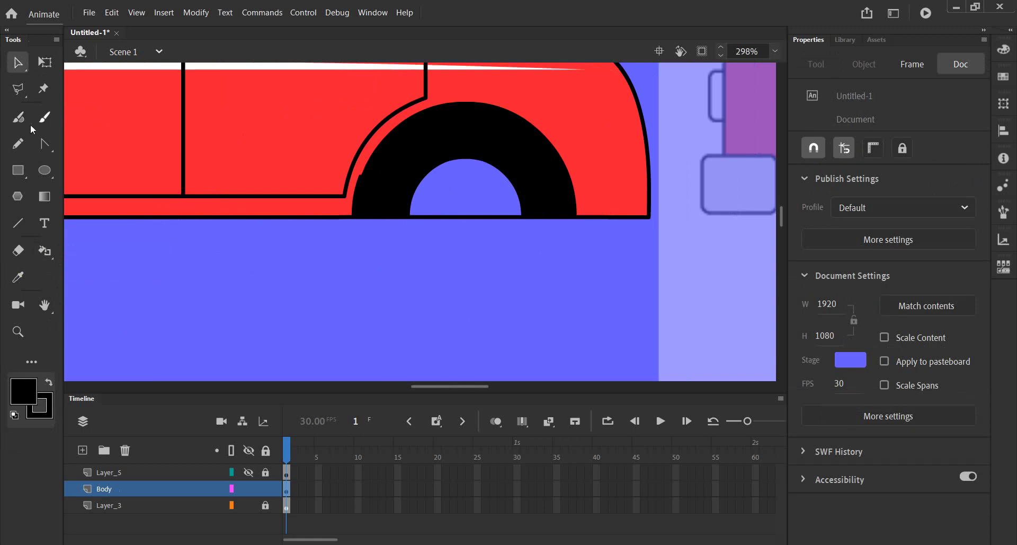
{"action": "left_click", "coordinate": [358, 194]}
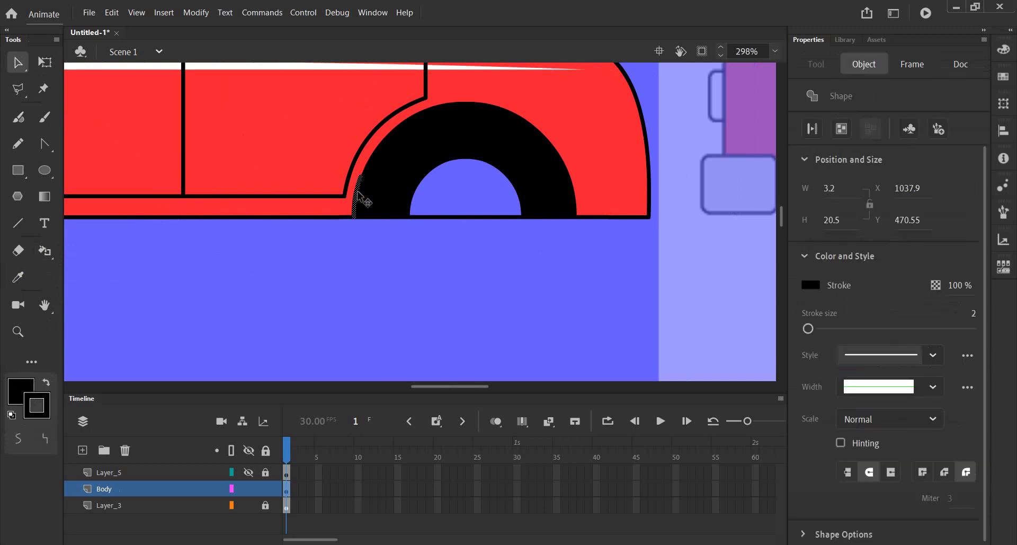
{"action": "key", "text": "Delete"}
{"action": "left_click", "coordinate": [360, 193]}
{"action": "key", "text": "Delete"}
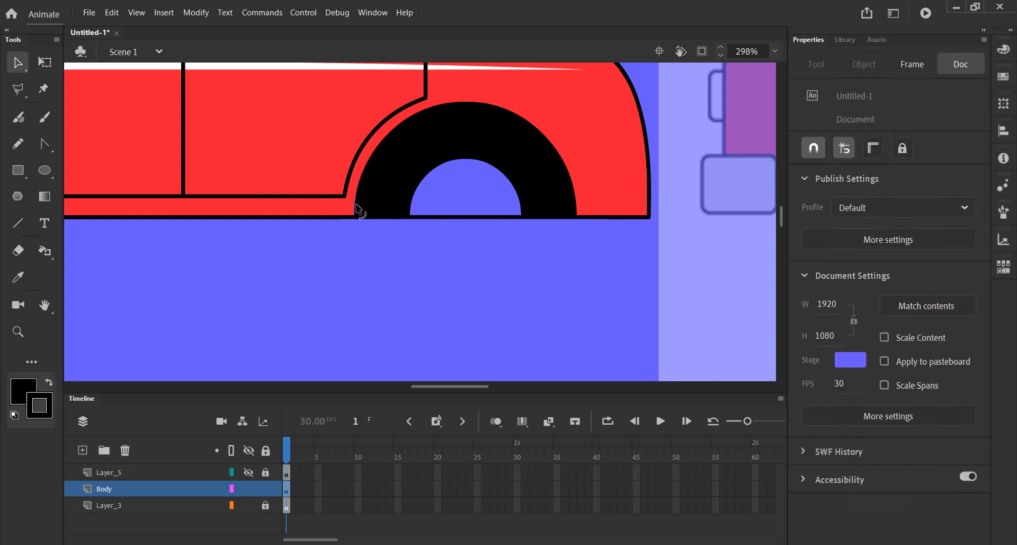
Reshape the red body edge against the arch and try filling the blue half-circle black.
{"action": "scroll", "coordinate": [356, 204], "scroll_direction": "up", "scroll_amount": 3}
{"action": "scroll", "coordinate": [359, 209], "scroll_direction": "up", "scroll_amount": 1}
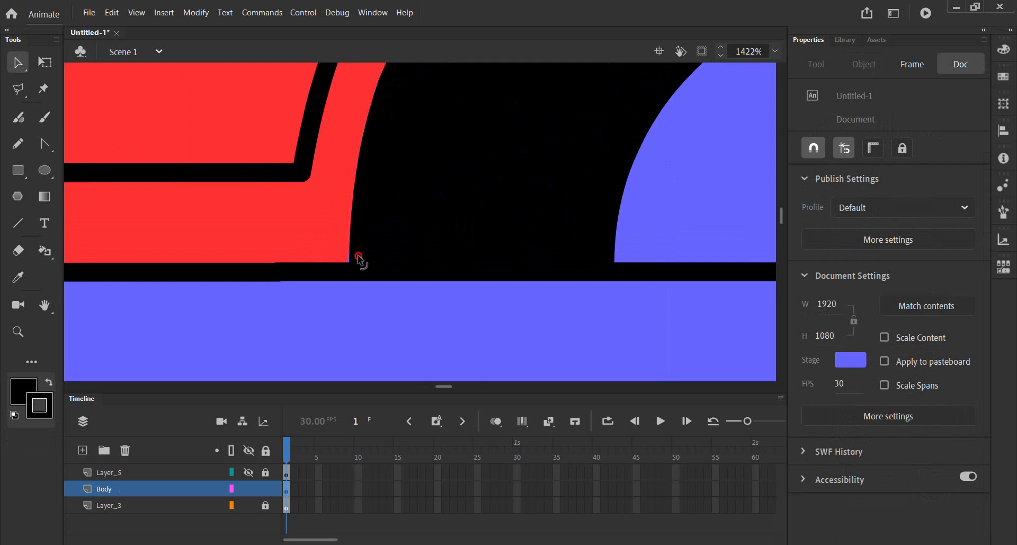
{"action": "left_click_drag", "start_coordinate": [351, 265], "coordinate": [349, 266]}
{"action": "scroll", "coordinate": [400, 208], "scroll_direction": "down", "scroll_amount": 2}
{"action": "scroll", "coordinate": [400, 209], "scroll_direction": "down", "scroll_amount": 1}
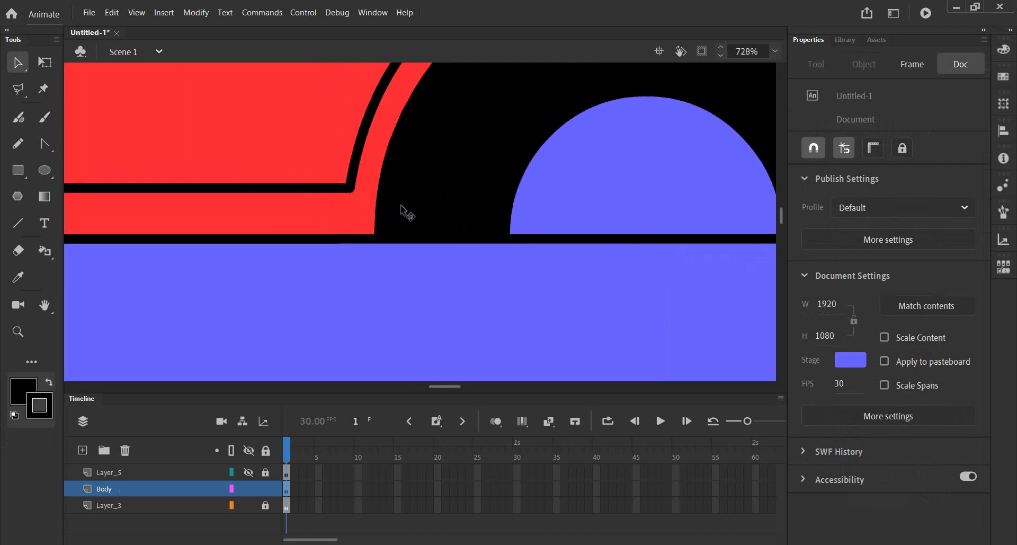
{"action": "left_click", "coordinate": [18, 276]}
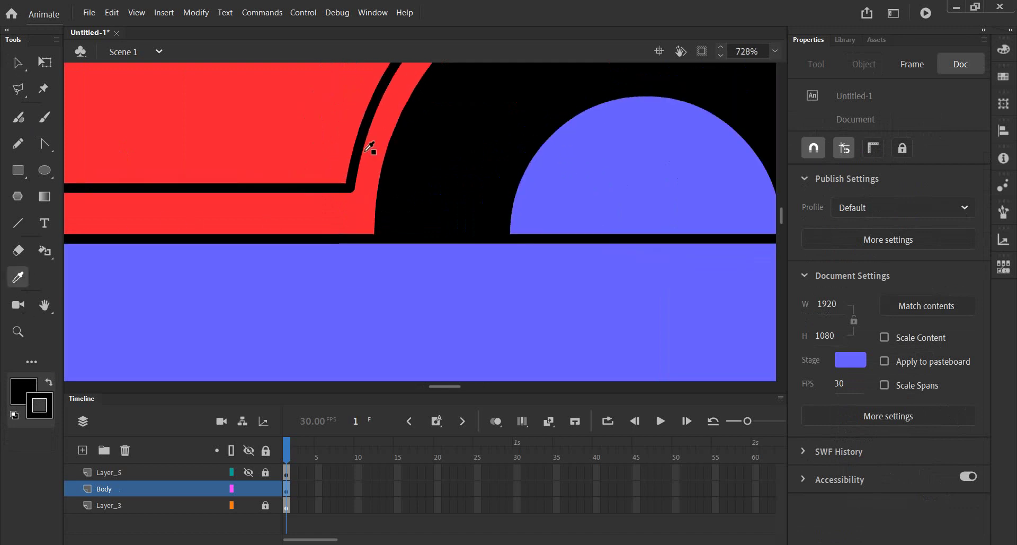
{"action": "left_click", "coordinate": [476, 114]}
{"action": "left_click", "coordinate": [615, 167]}
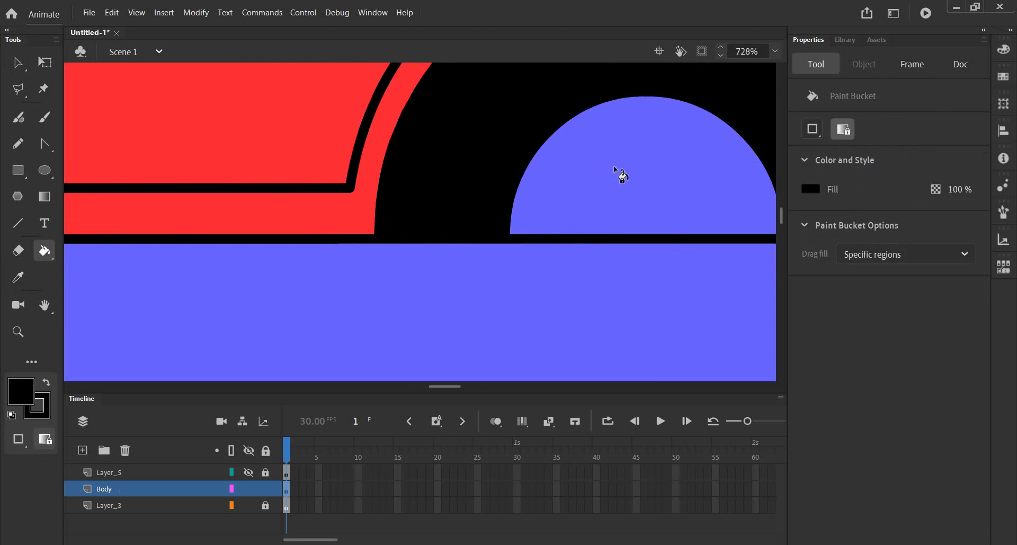
{"action": "left_click_drag", "start_coordinate": [631, 189], "coordinate": [447, 209]}
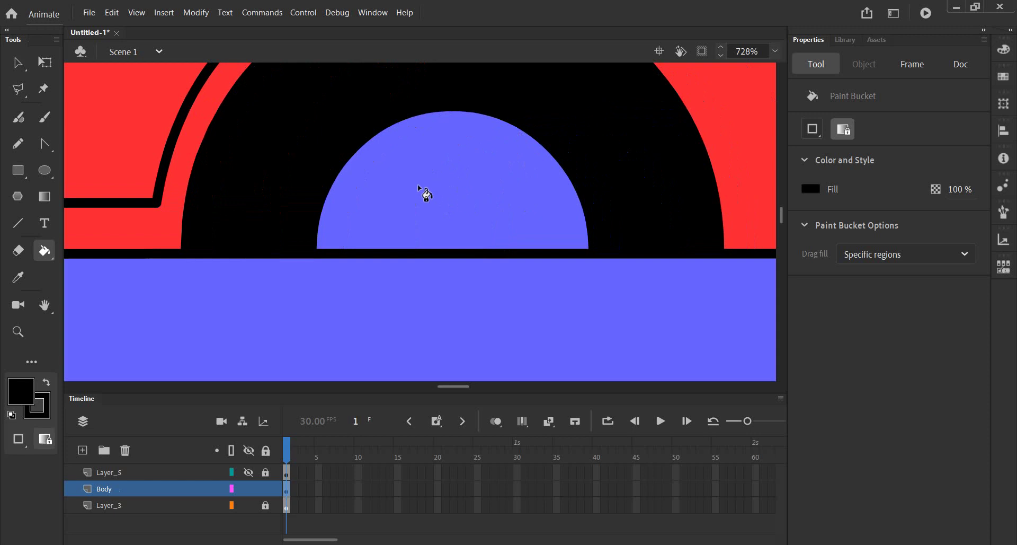
Inspect the arch curves with the Body layer in outline view, then restore filled view.
{"action": "left_click", "coordinate": [231, 489]}
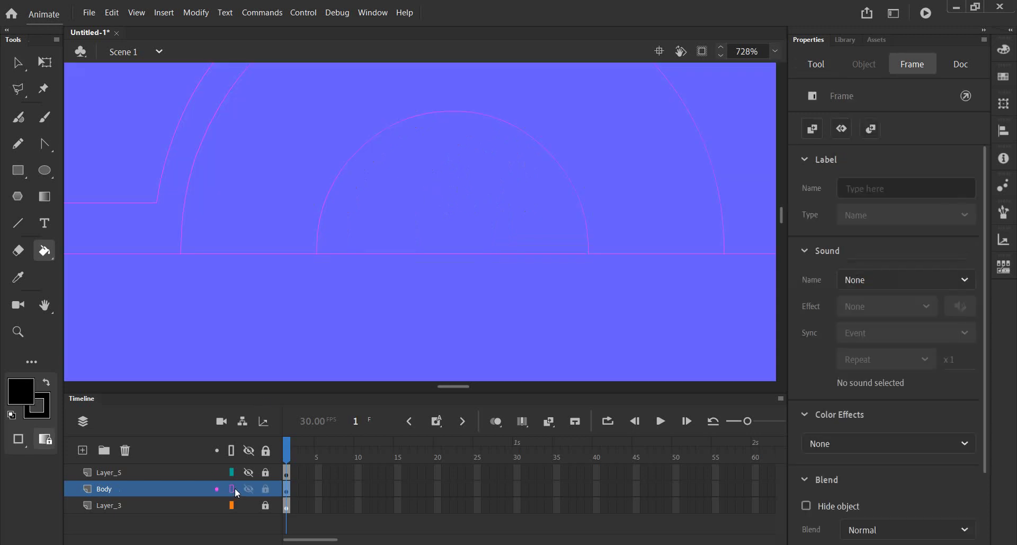
{"action": "scroll", "coordinate": [602, 263], "scroll_direction": "up", "scroll_amount": 5, "text": "ctrl"}
{"action": "scroll", "coordinate": [602, 262], "scroll_direction": "up", "scroll_amount": 1, "text": "ctrl"}
{"action": "scroll", "coordinate": [515, 232], "scroll_direction": "right", "scroll_amount": 1}
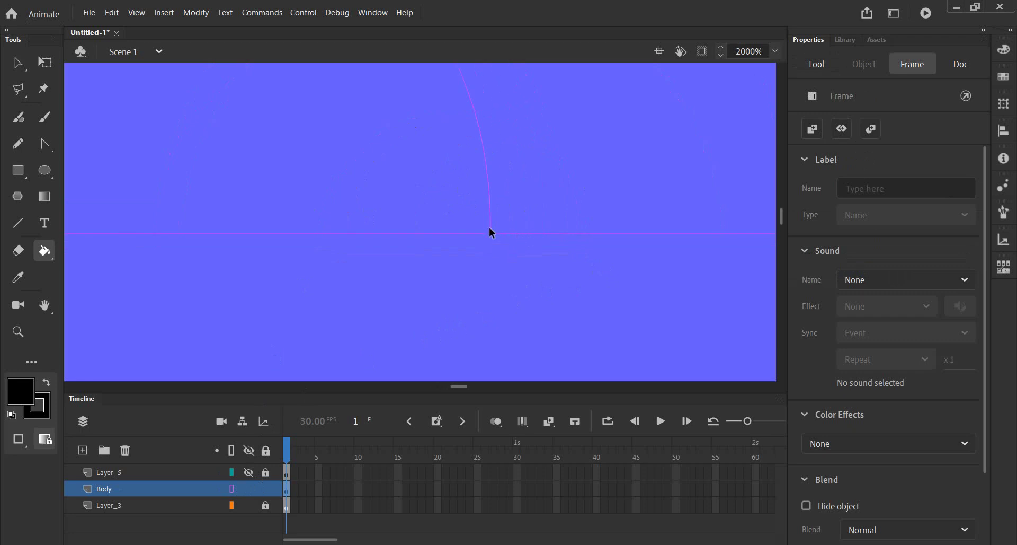
{"action": "scroll", "coordinate": [490, 234], "scroll_direction": "right", "scroll_amount": 2}
{"action": "left_click", "coordinate": [13, 71]}
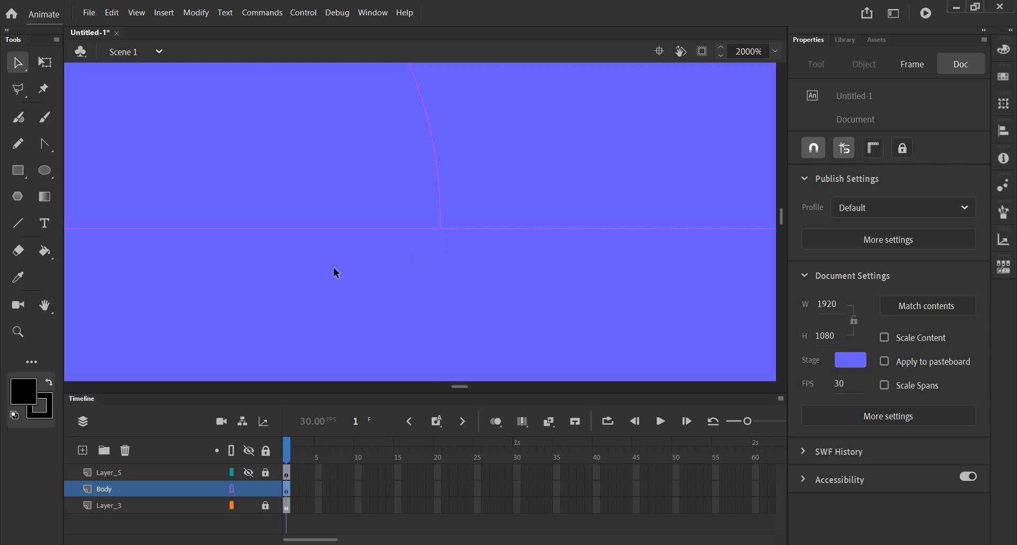
{"action": "scroll", "coordinate": [333, 266], "scroll_direction": "down", "scroll_amount": 5}
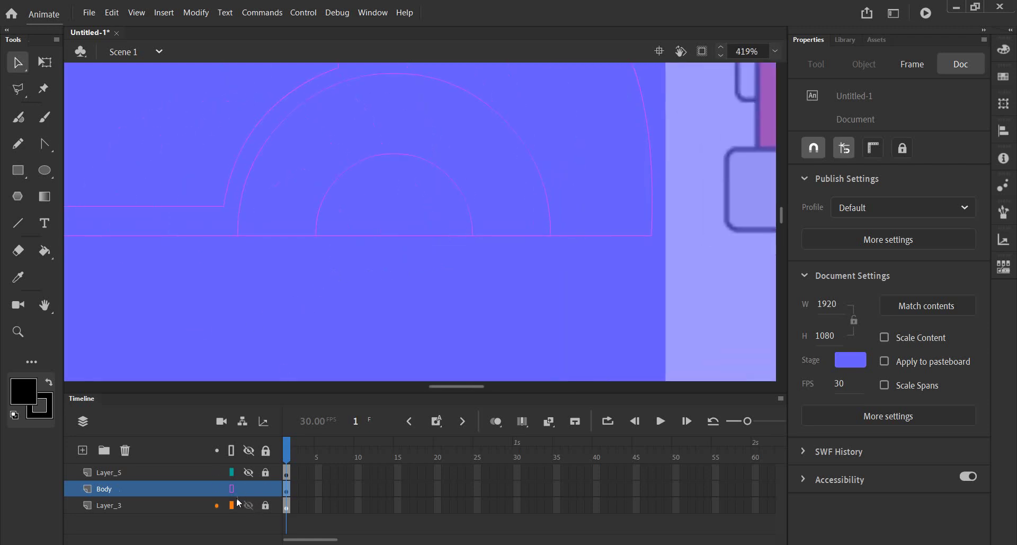
{"action": "left_click", "coordinate": [231, 488]}
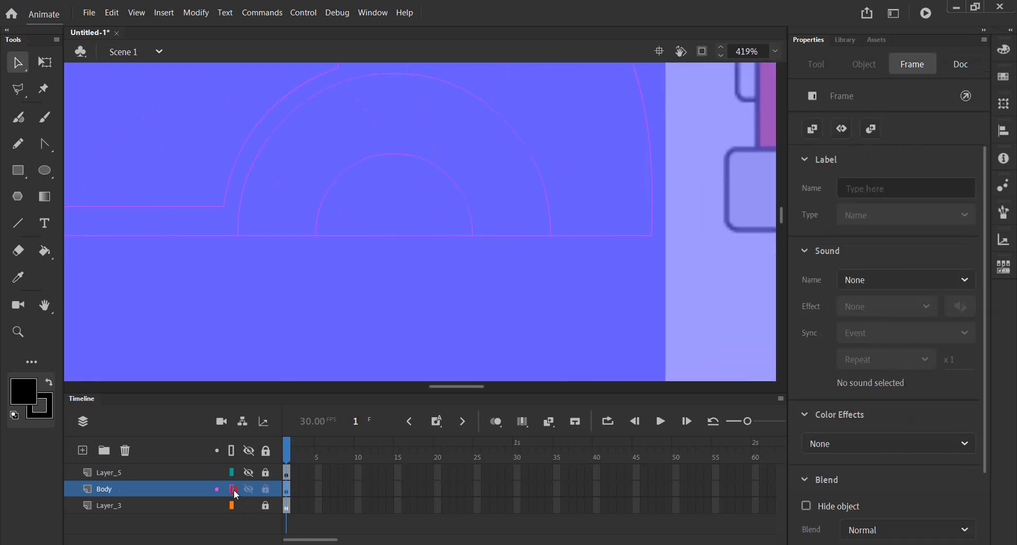
Paint Bucket the blue half-circle in the right wheel arch solid black.
{"action": "left_click", "coordinate": [45, 251]}
{"action": "left_click", "coordinate": [400, 211]}
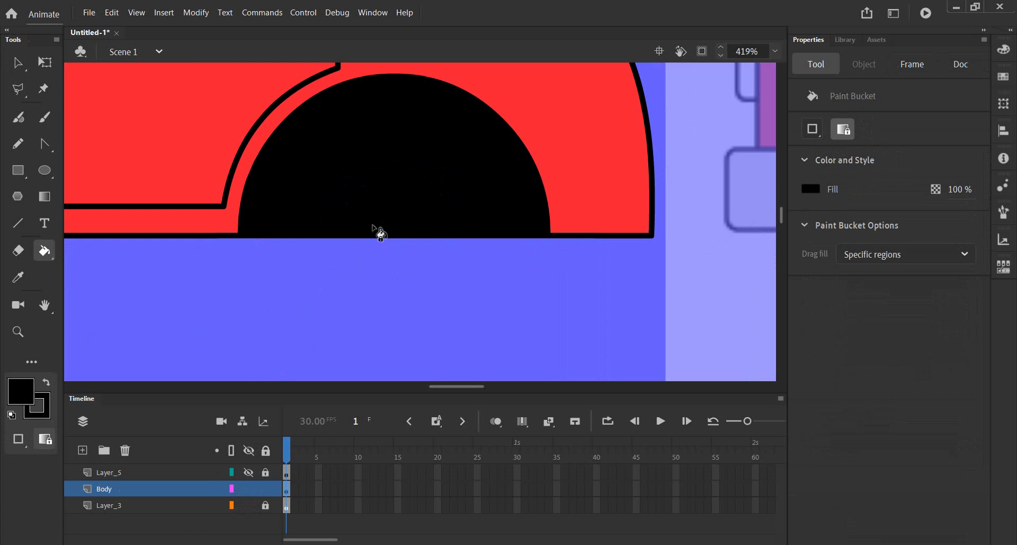
{"action": "scroll", "coordinate": [377, 231], "scroll_direction": "down", "scroll_amount": 3}
{"action": "scroll", "coordinate": [318, 231], "scroll_direction": "down", "scroll_amount": 3}
{"action": "scroll", "coordinate": [304, 240], "scroll_direction": "down", "scroll_amount": 1}
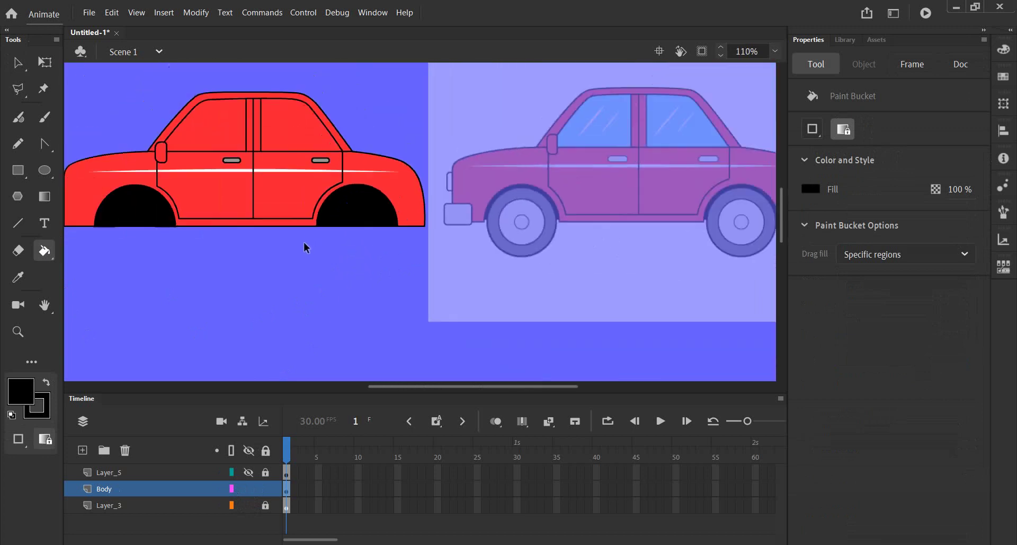
{"action": "left_click_drag", "start_coordinate": [166, 289], "coordinate": [297, 278]}
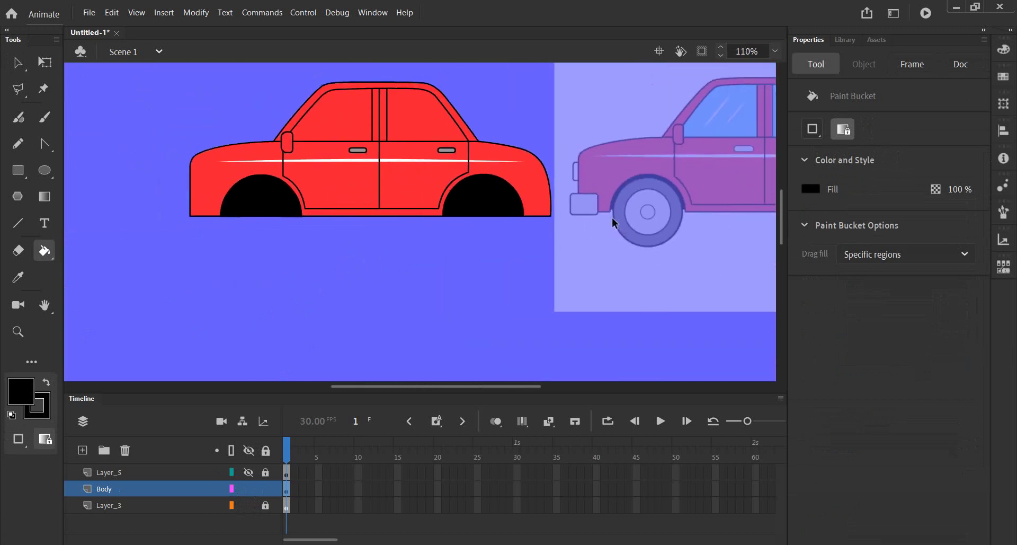
Zoom out over the whole red car and make Layer_5's gray wheels visible again.
{"action": "scroll", "coordinate": [612, 218], "scroll_direction": "up", "scroll_amount": 5}
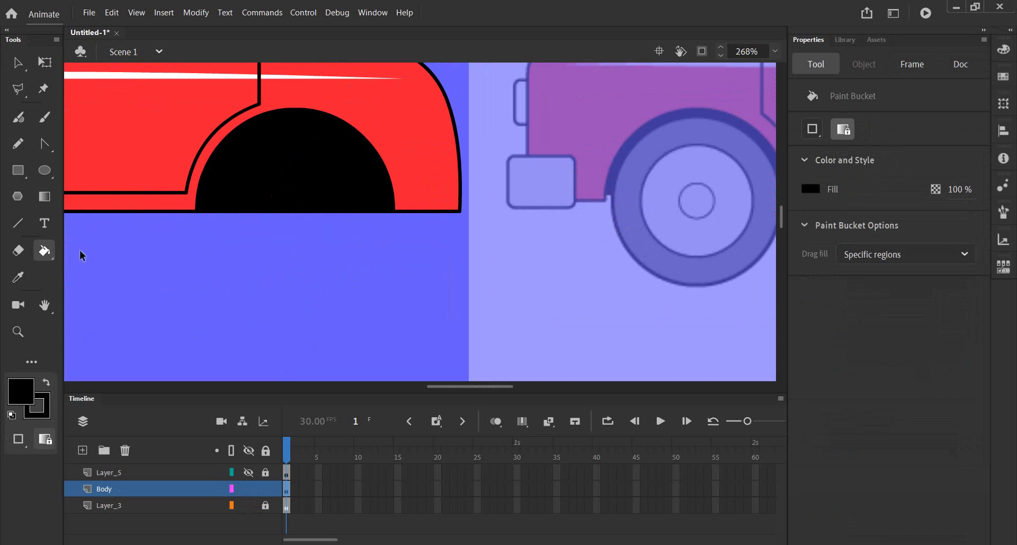
{"action": "scroll", "coordinate": [85, 249], "scroll_direction": "down", "scroll_amount": 1}
{"action": "scroll", "coordinate": [145, 241], "scroll_direction": "down", "scroll_amount": 2}
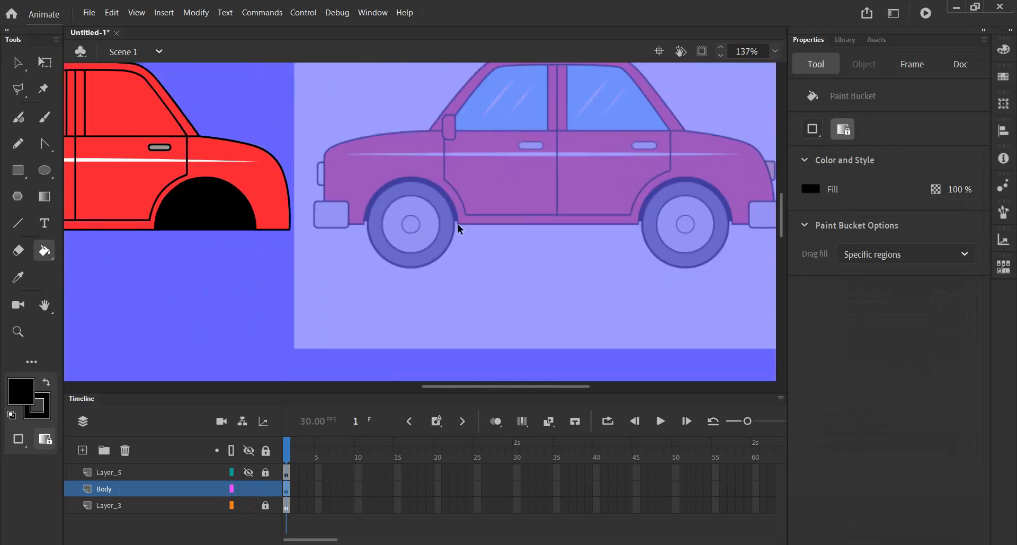
{"action": "scroll", "coordinate": [459, 220], "scroll_direction": "up", "scroll_amount": 3}
{"action": "scroll", "coordinate": [460, 220], "scroll_direction": "up", "scroll_amount": 3}
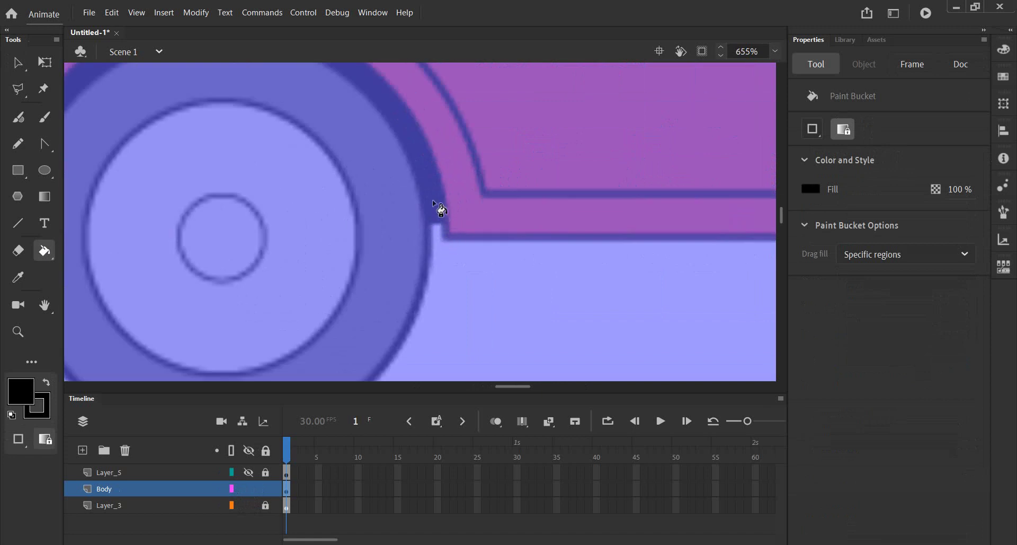
{"action": "scroll", "coordinate": [446, 227], "scroll_direction": "down", "scroll_amount": 3}
{"action": "scroll", "coordinate": [446, 226], "scroll_direction": "down", "scroll_amount": 3}
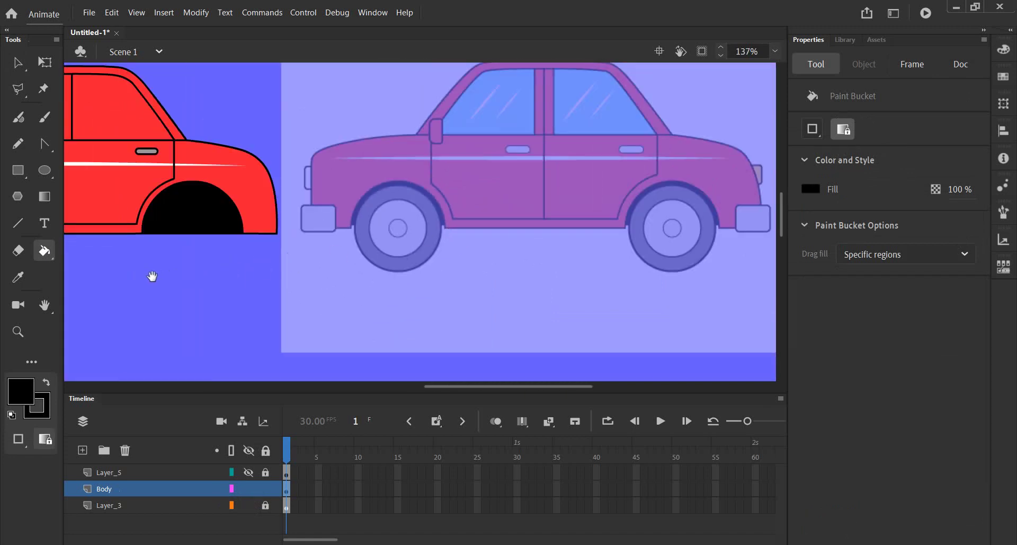
{"action": "left_click_drag", "start_coordinate": [150, 277], "coordinate": [470, 254]}
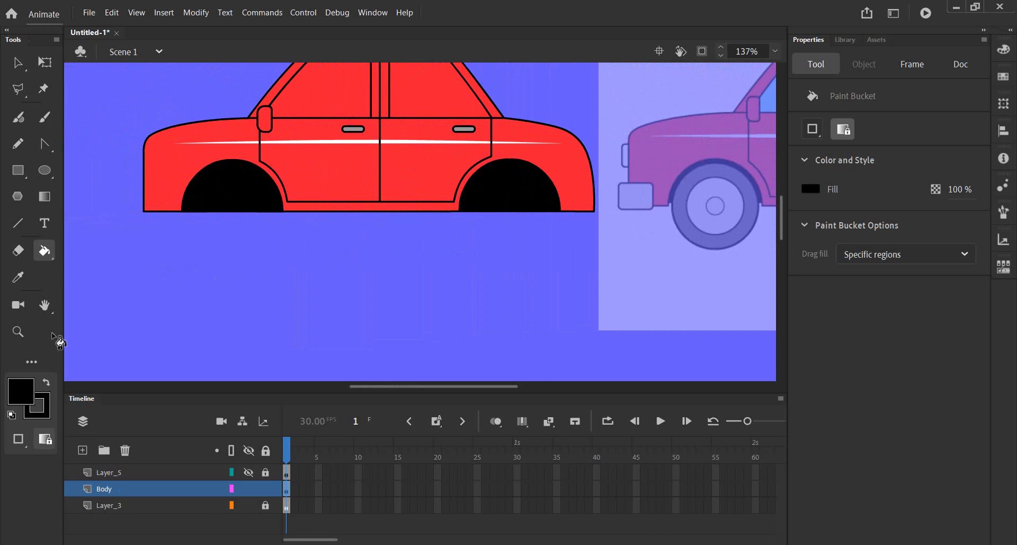
{"action": "left_click", "coordinate": [249, 470]}
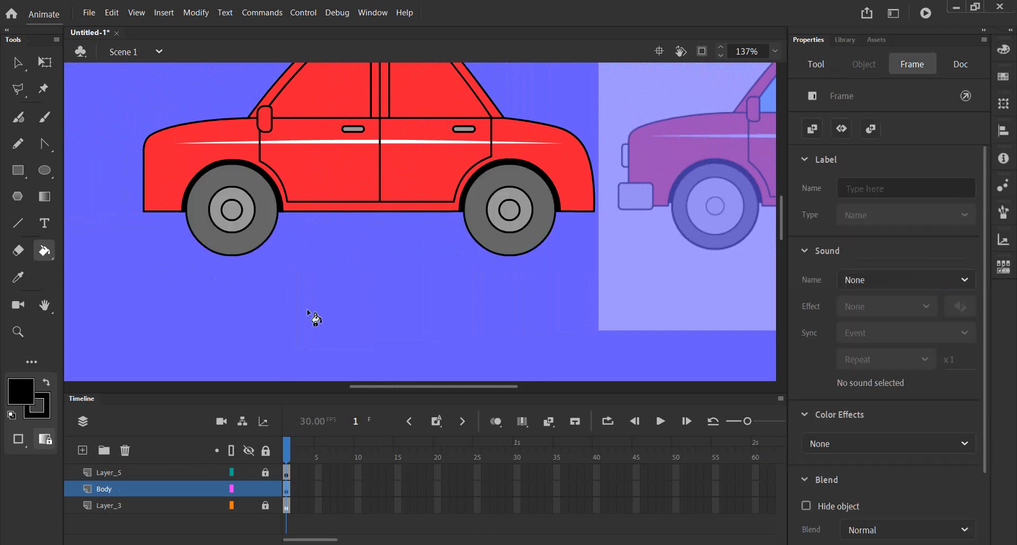
{"action": "scroll", "coordinate": [370, 236], "scroll_direction": "down", "scroll_amount": 2}
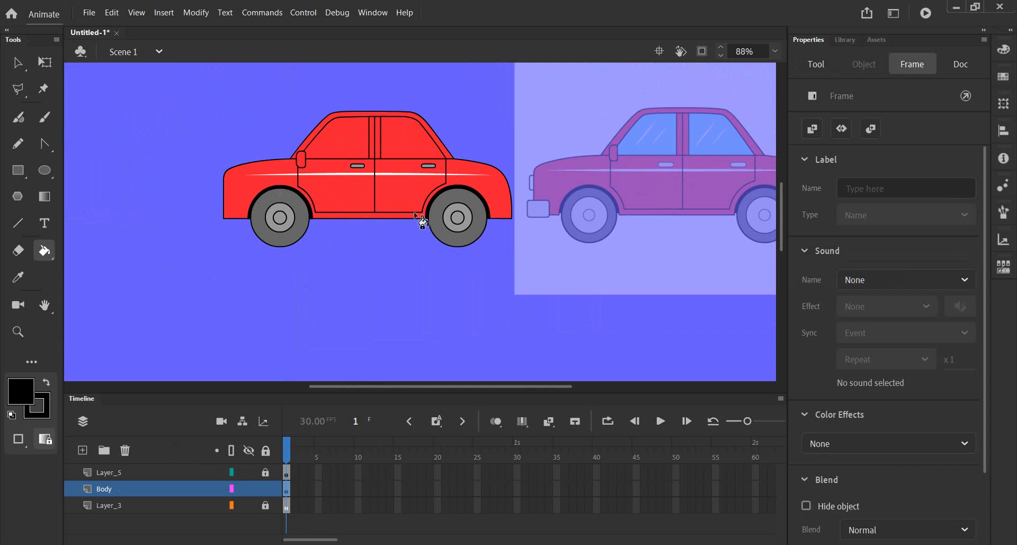
Set Layer_3's reference car to 100% alpha and sample its light-blue window colour with the Eyedropper.
{"action": "key", "text": "v"}
{"action": "left_click", "coordinate": [141, 505]}
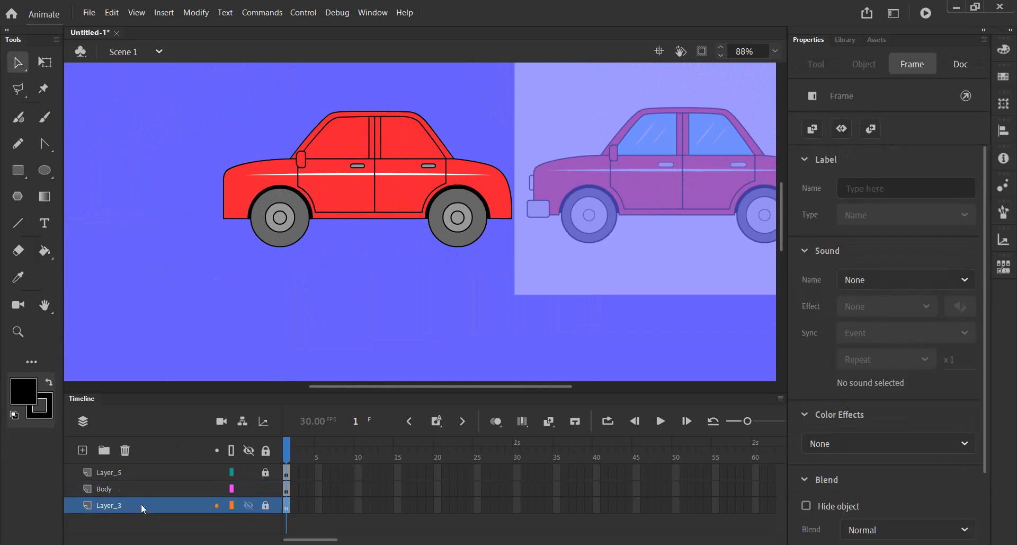
{"action": "left_click_drag", "start_coordinate": [871, 480], "coordinate": [972, 481]}
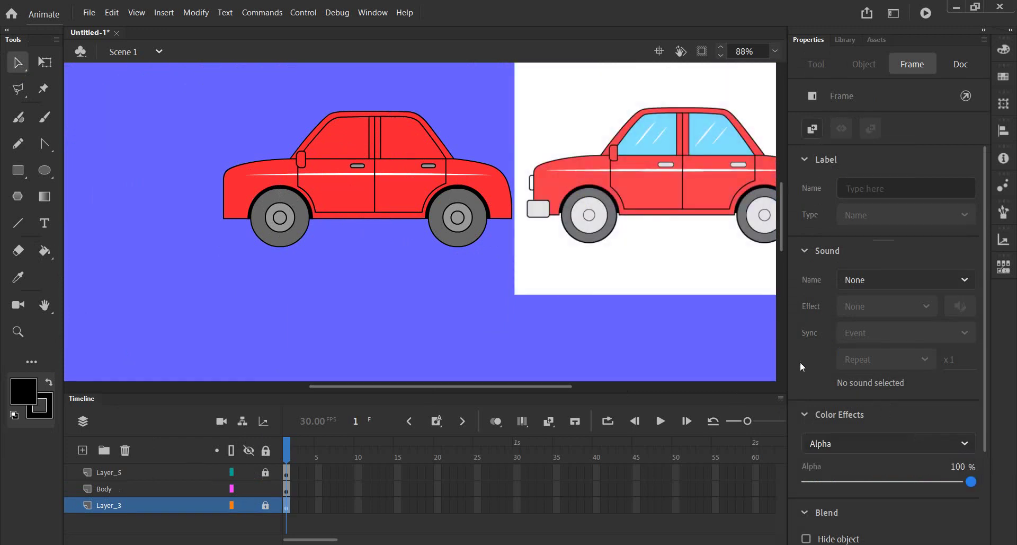
{"action": "scroll", "coordinate": [629, 246], "scroll_direction": "right", "scroll_amount": 3}
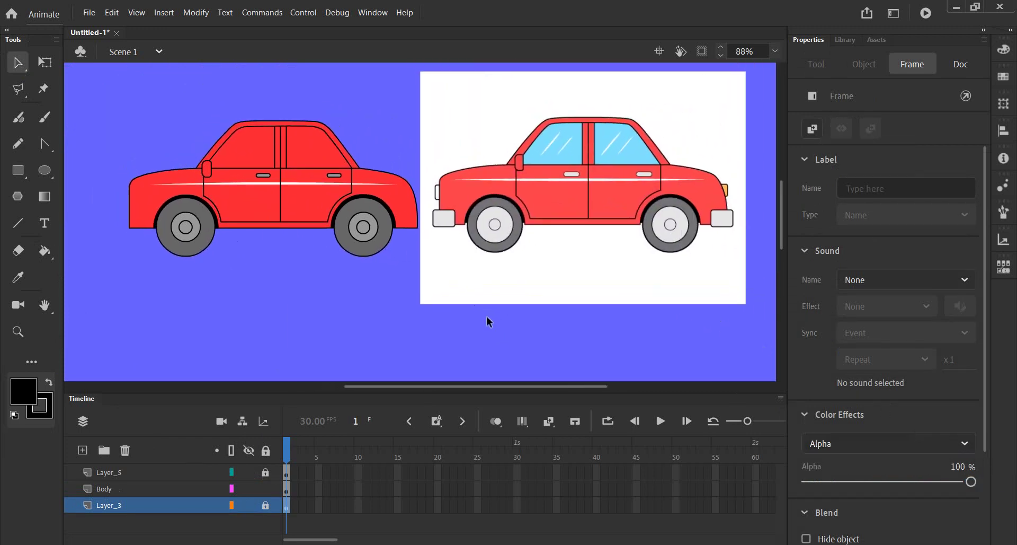
{"action": "left_click", "coordinate": [18, 276]}
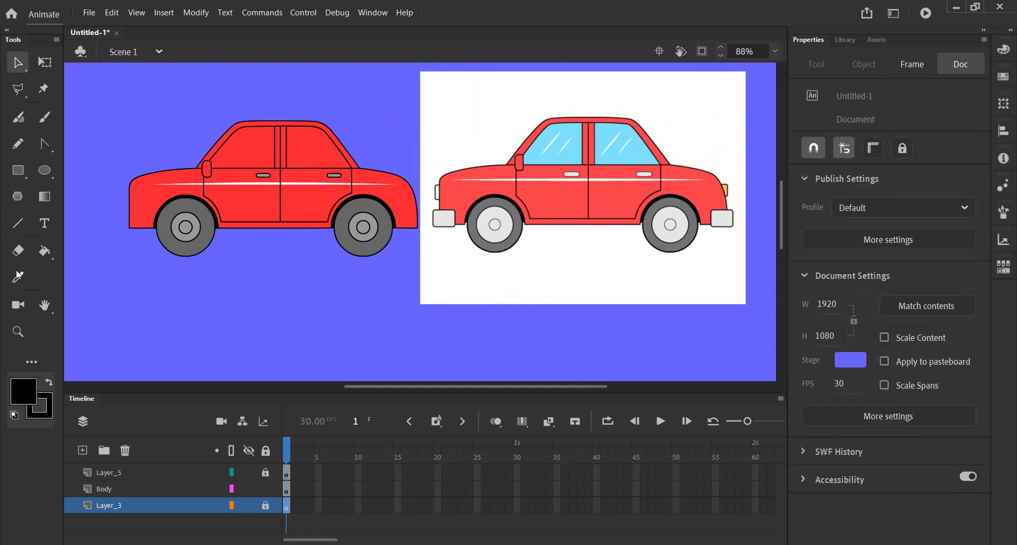
{"action": "left_click", "coordinate": [570, 128]}
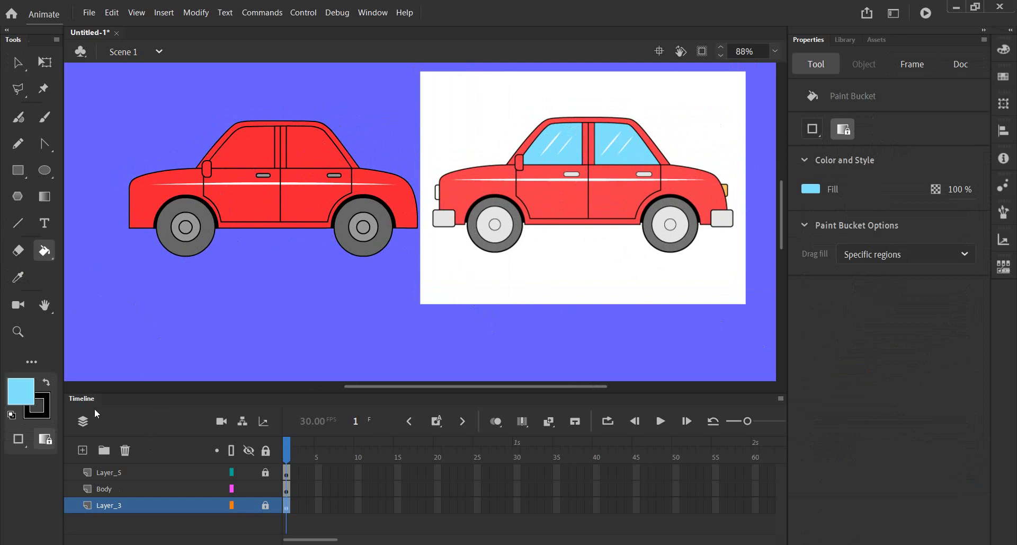
On the Body layer, paint the red car's rear and front side windows light blue.
{"action": "left_click", "coordinate": [114, 489]}
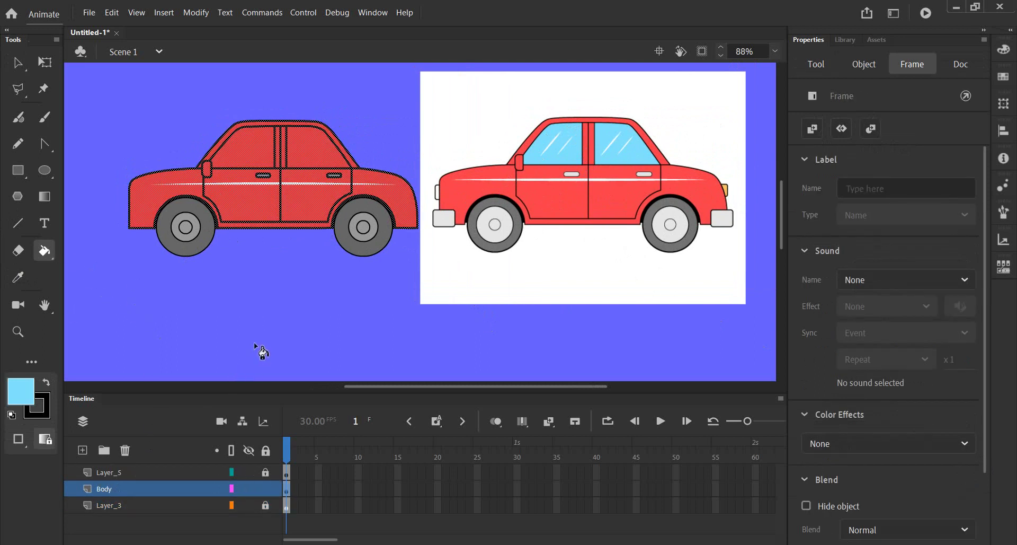
{"action": "left_click", "coordinate": [259, 313]}
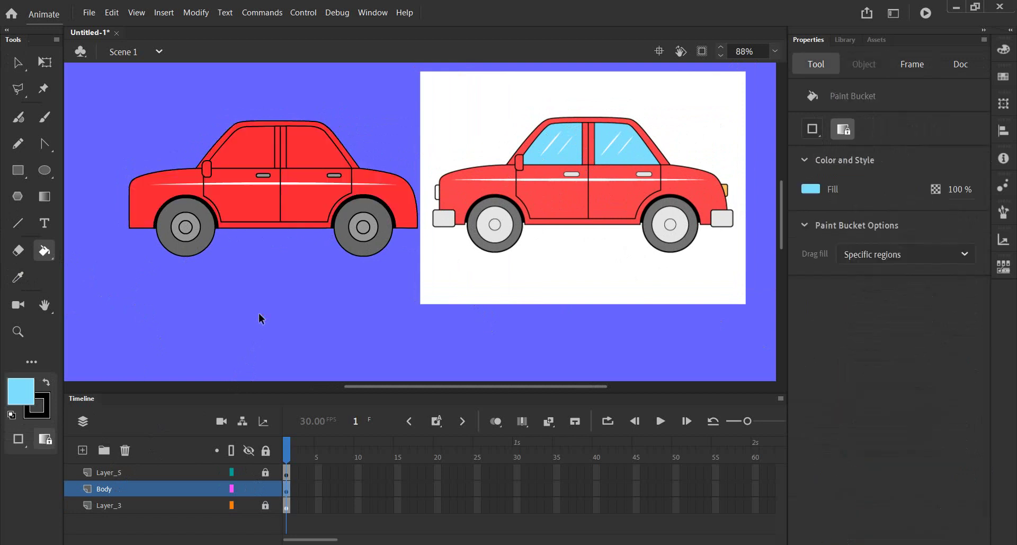
{"action": "left_click", "coordinate": [308, 148]}
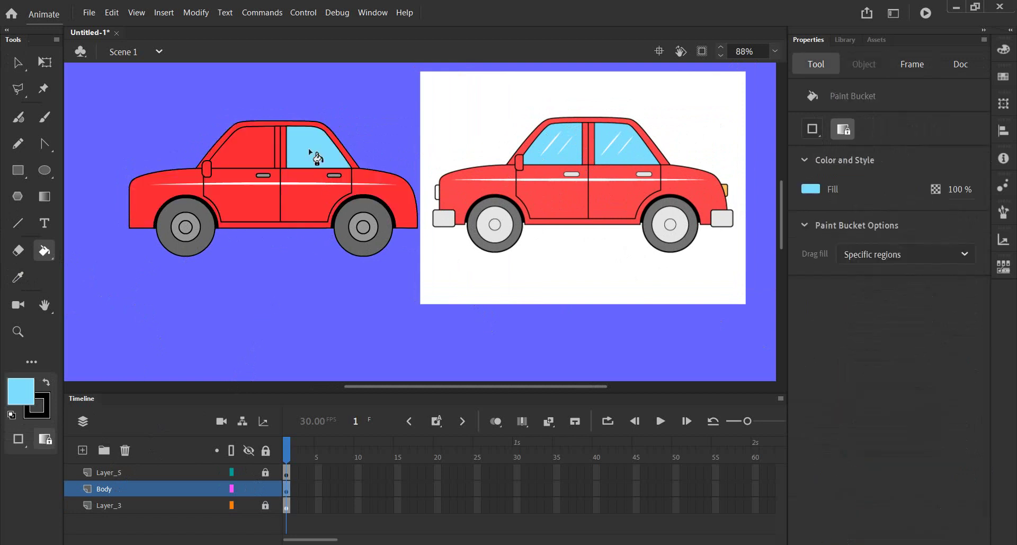
{"action": "left_click", "coordinate": [262, 150]}
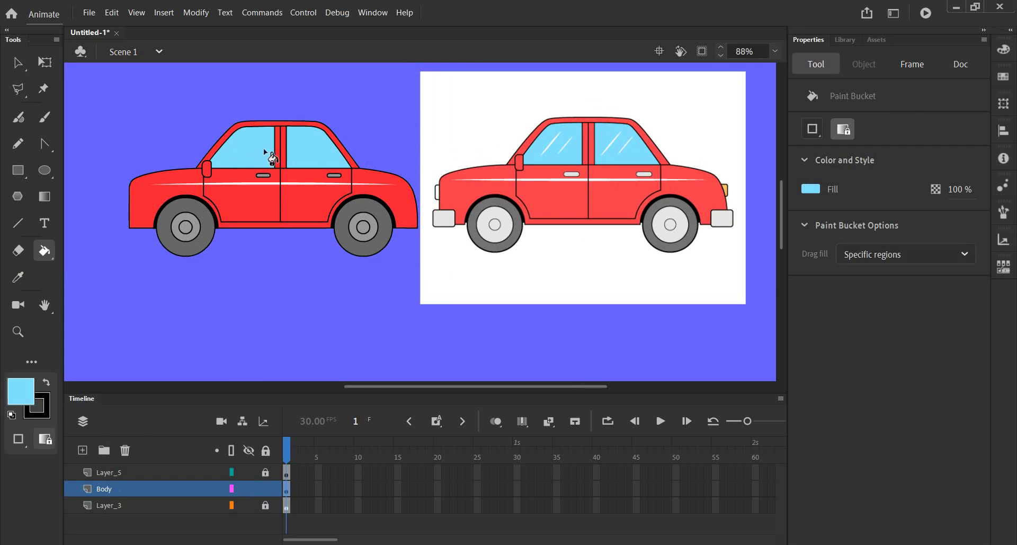
{"action": "scroll", "coordinate": [528, 169], "scroll_direction": "up", "scroll_amount": 3}
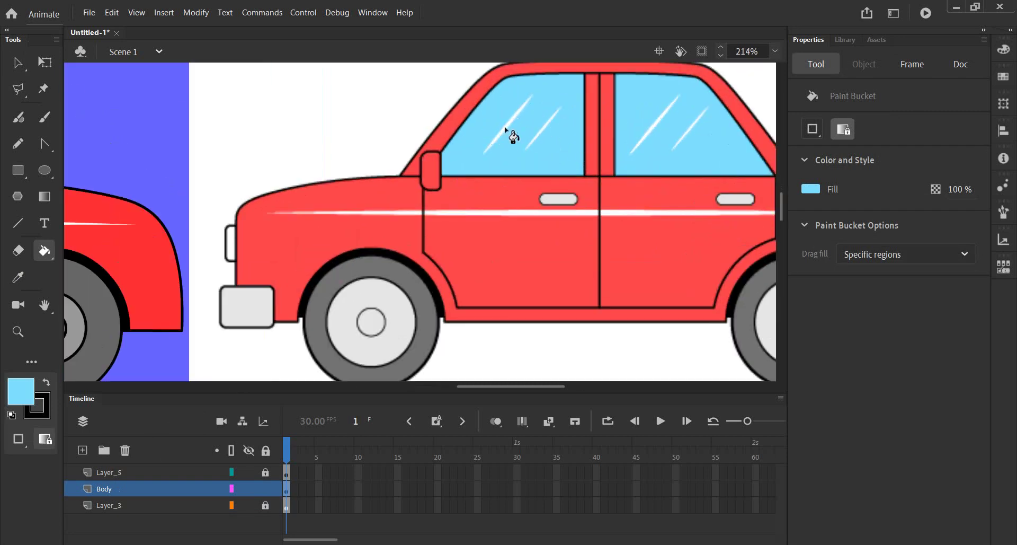
{"action": "scroll", "coordinate": [548, 195], "scroll_direction": "down", "scroll_amount": 3}
{"action": "scroll", "coordinate": [546, 196], "scroll_direction": "down", "scroll_amount": 1}
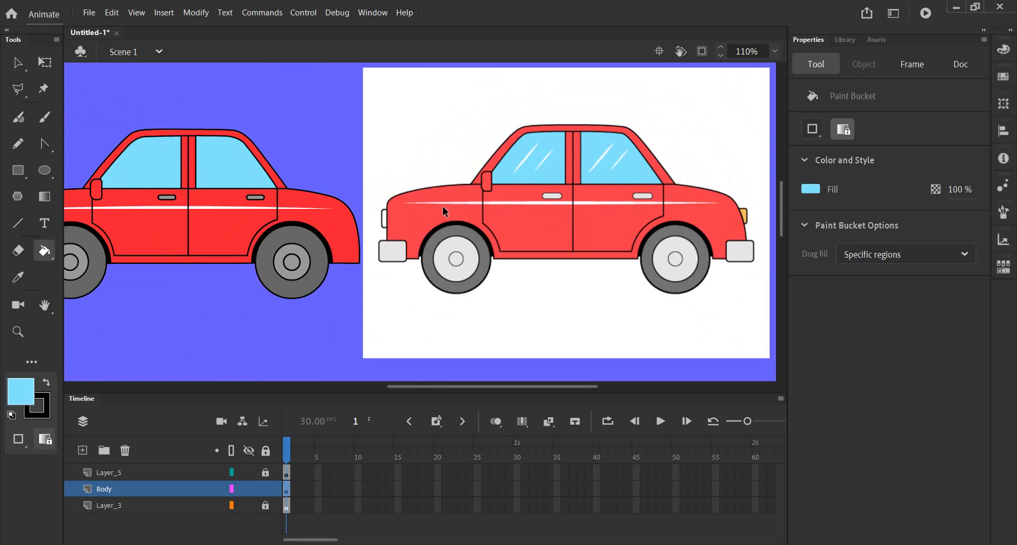
{"action": "scroll", "coordinate": [264, 199], "scroll_direction": "down", "scroll_amount": 1}
{"action": "scroll", "coordinate": [212, 223], "scroll_direction": "up", "scroll_amount": 1}
{"action": "scroll", "coordinate": [286, 230], "scroll_direction": "up", "scroll_amount": 1}
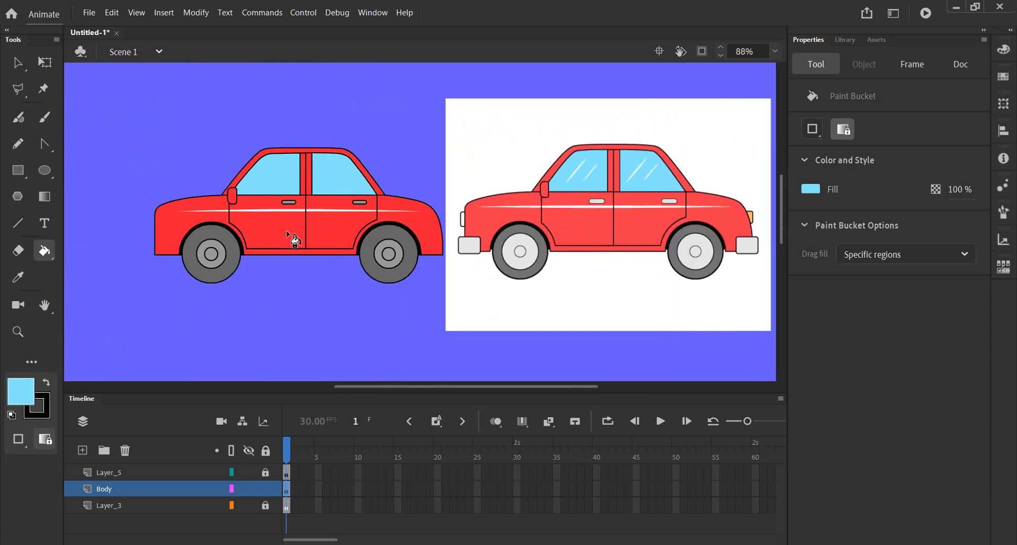
{"action": "scroll", "coordinate": [292, 208], "scroll_direction": "up", "scroll_amount": 2}
{"action": "scroll", "coordinate": [292, 208], "scroll_direction": "up", "scroll_amount": 2}
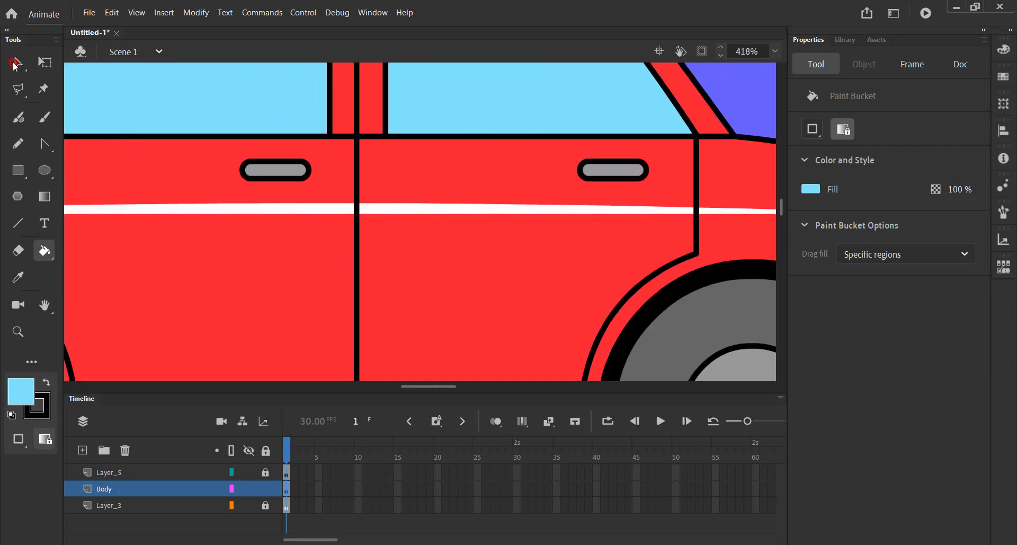
Set the stroke size of both door-handle outlines to 1.
{"action": "key", "text": "v"}
{"action": "left_click", "coordinate": [263, 180]}
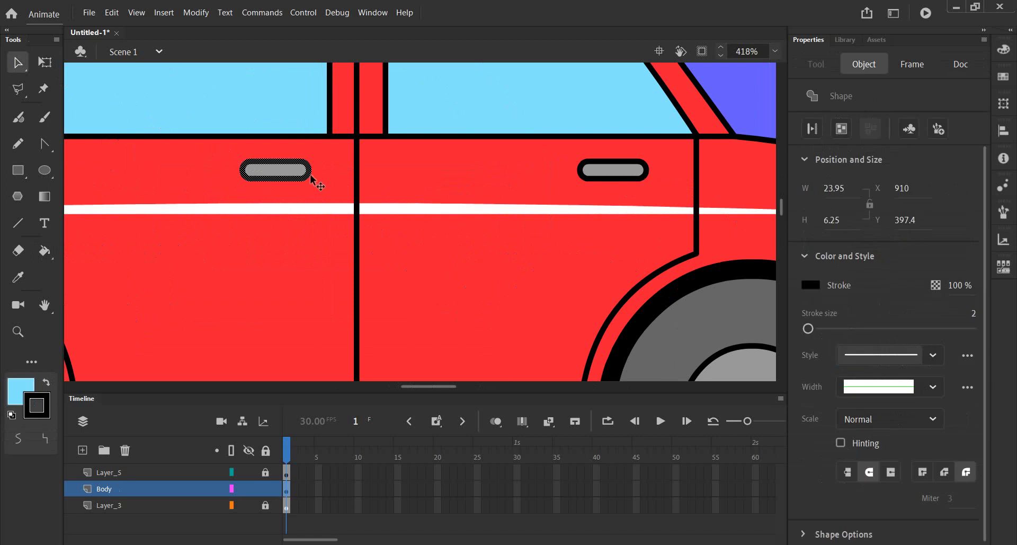
{"action": "left_click", "coordinate": [594, 180], "text": "shift"}
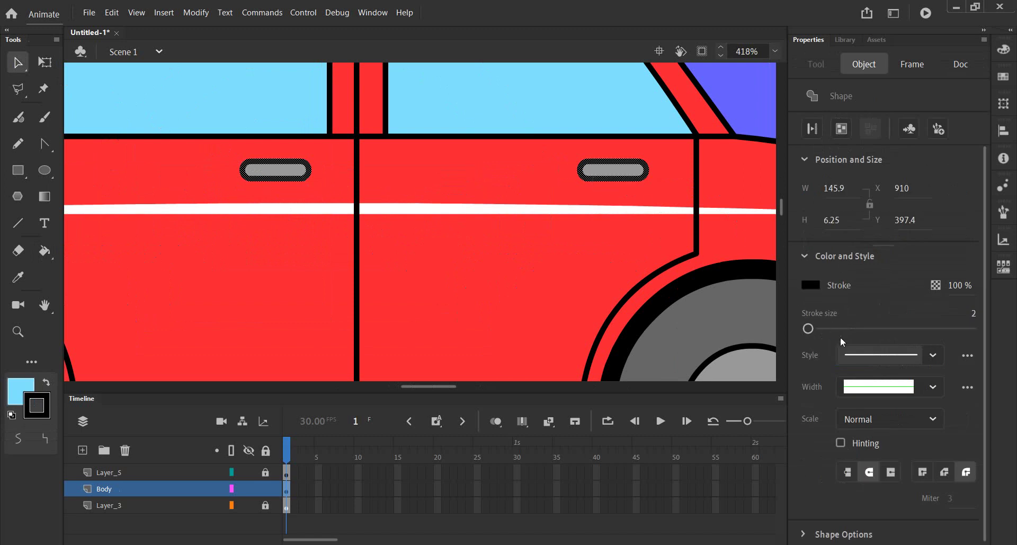
{"action": "left_click", "coordinate": [973, 313]}
{"action": "type", "text": "1"}
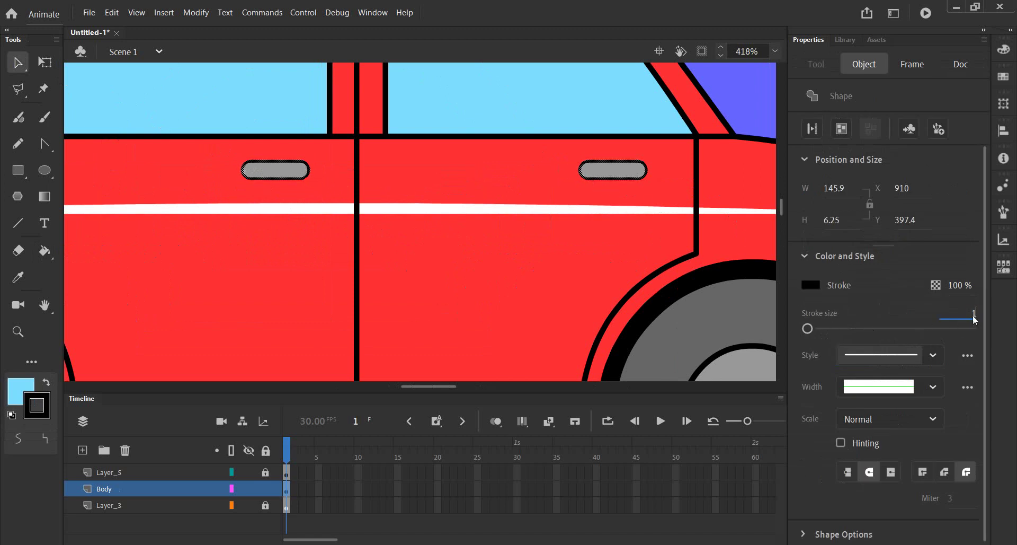
{"action": "left_click", "coordinate": [738, 94]}
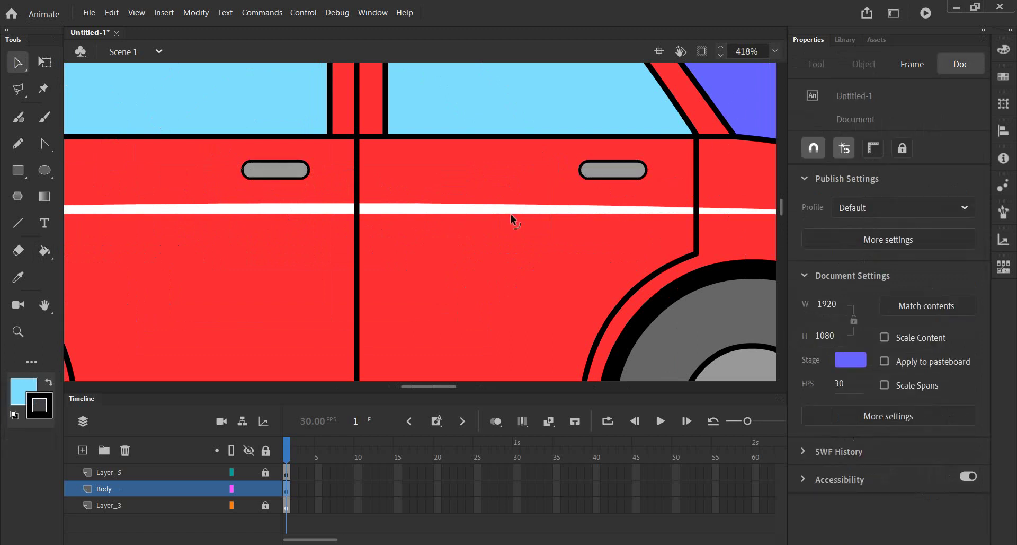
Colour both door-handle fills light grey from the Fill swatches.
{"action": "left_click", "coordinate": [279, 172]}
{"action": "left_click", "coordinate": [593, 170], "text": "shift"}
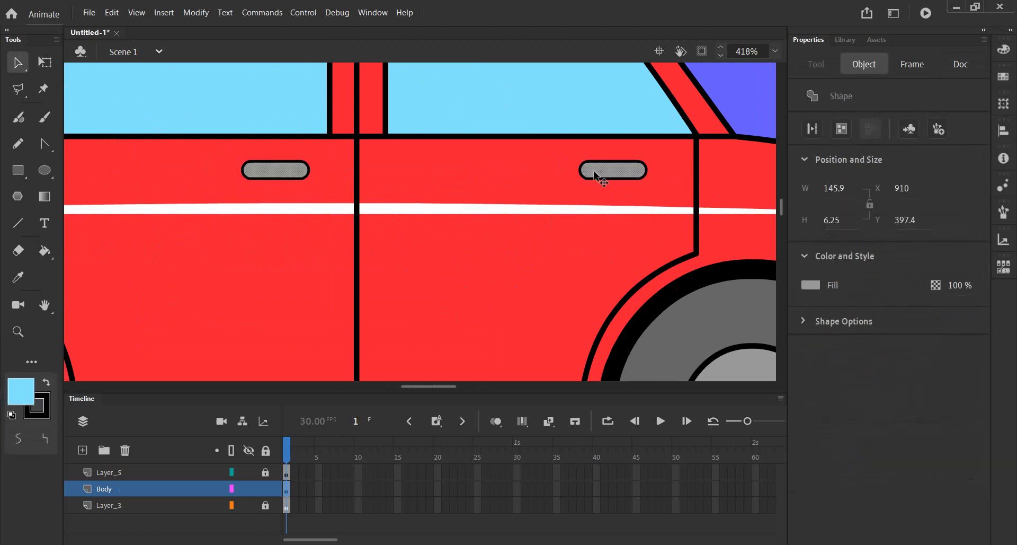
{"action": "left_click", "coordinate": [16, 395]}
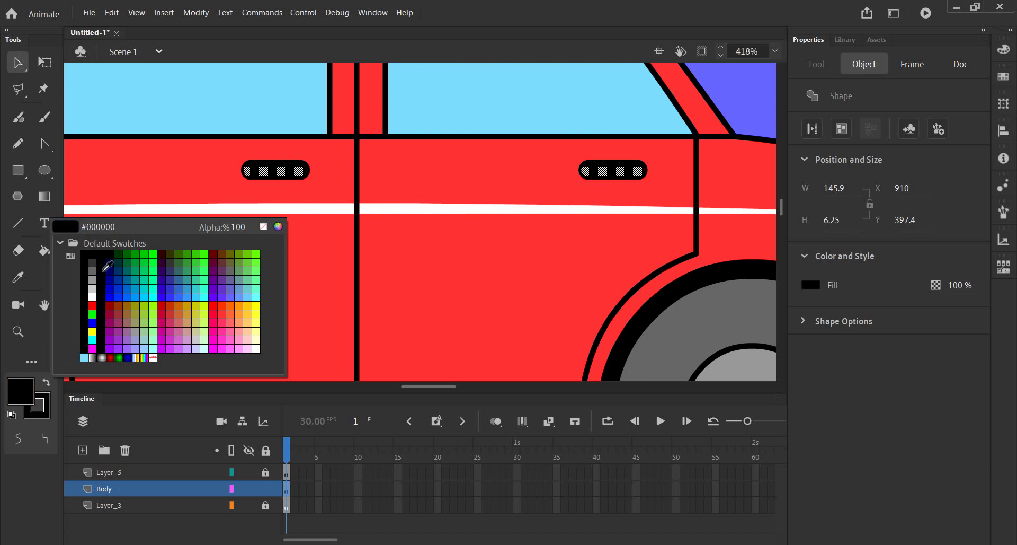
{"action": "left_click", "coordinate": [92, 290]}
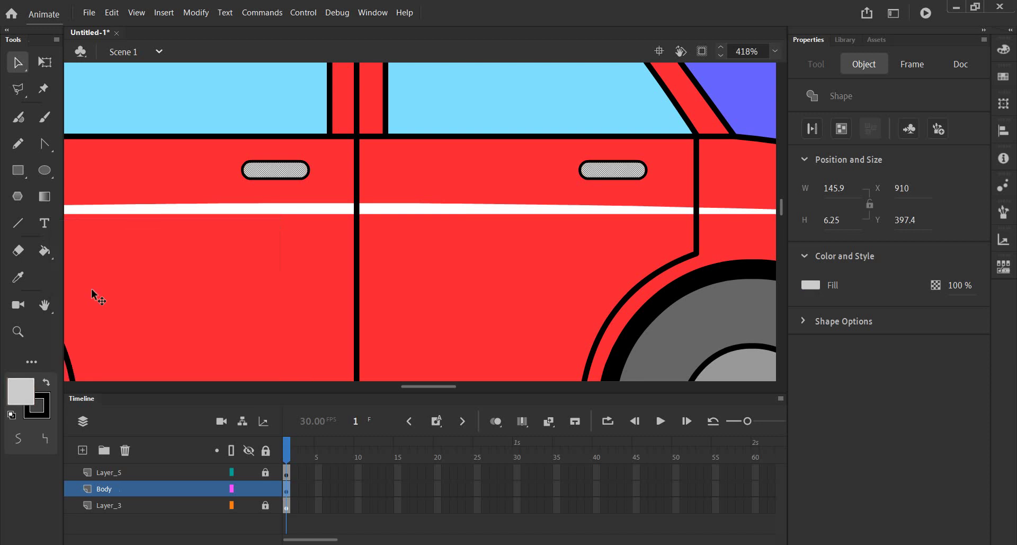
{"action": "left_click", "coordinate": [738, 95]}
{"action": "scroll", "coordinate": [439, 181], "scroll_direction": "down", "scroll_amount": 5}
{"action": "scroll", "coordinate": [440, 182], "scroll_direction": "up", "scroll_amount": 5}
{"action": "key", "text": "alt"}
{"action": "scroll", "coordinate": [438, 180], "scroll_direction": "down", "scroll_amount": 5}
{"action": "scroll", "coordinate": [368, 198], "scroll_direction": "up", "scroll_amount": 5}
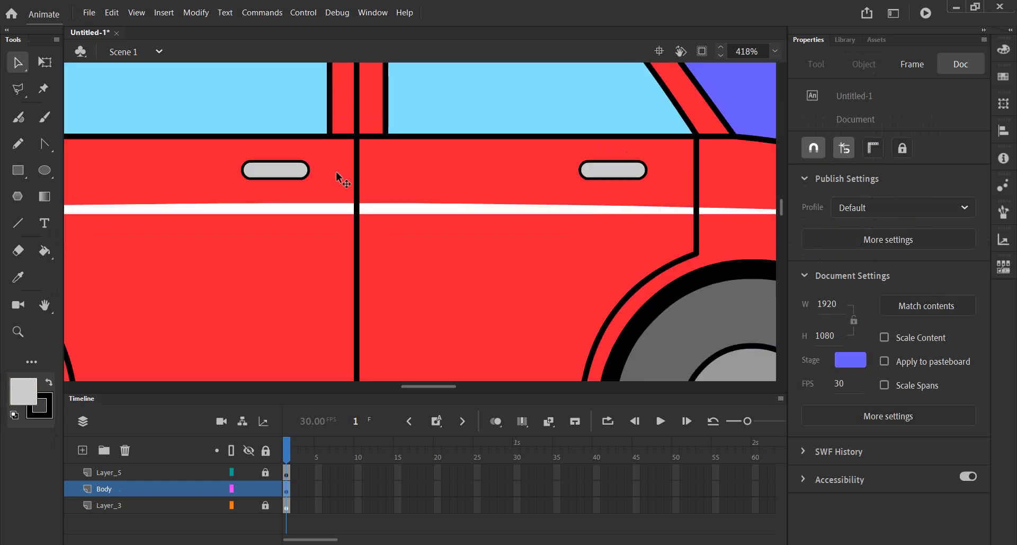
{"action": "scroll", "coordinate": [336, 170], "scroll_direction": "down", "scroll_amount": 2, "text": "ctrl"}
{"action": "scroll", "coordinate": [320, 189], "scroll_direction": "down", "scroll_amount": 2, "text": "ctrl"}
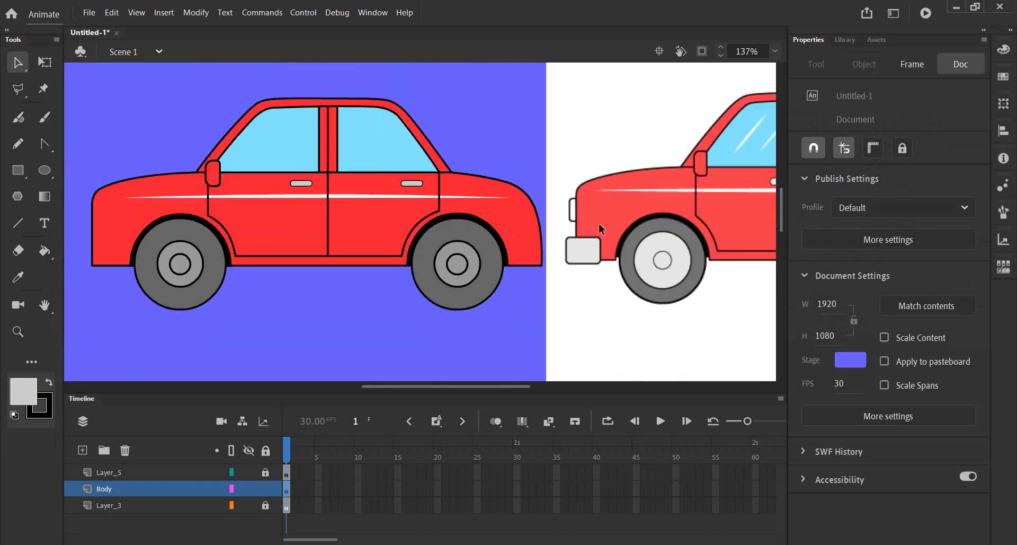
Set the Rectangle tool to a single uniform corner radius of 20.
{"action": "left_click_drag", "start_coordinate": [280, 336], "coordinate": [323, 300]}
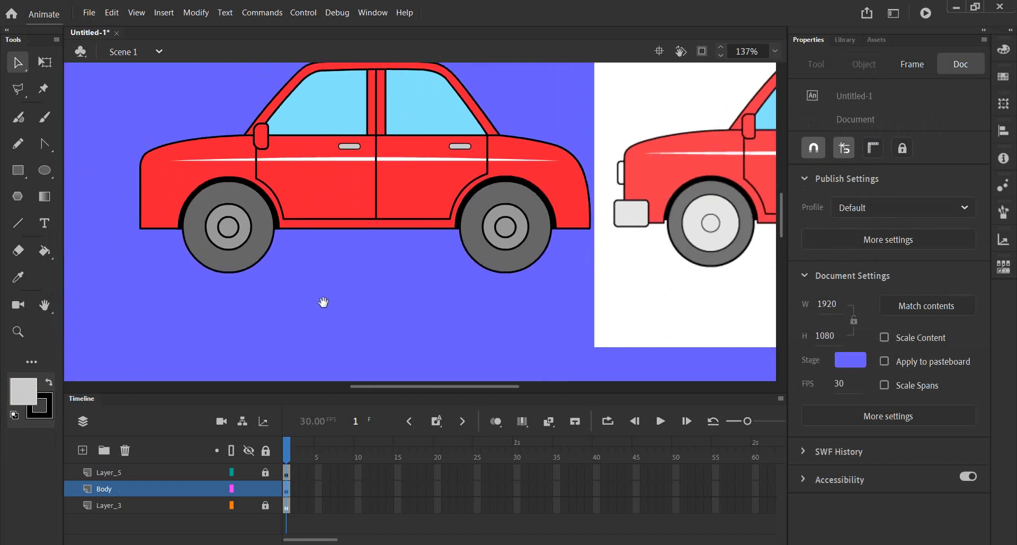
{"action": "scroll", "coordinate": [348, 231], "scroll_direction": "down", "scroll_amount": 1, "text": "ctrl"}
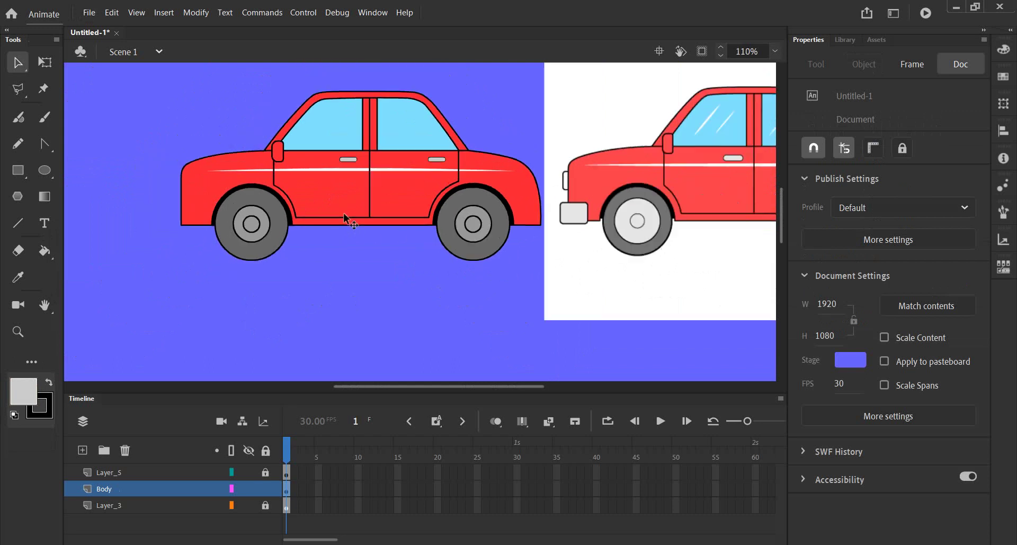
{"action": "scroll", "coordinate": [343, 212], "scroll_direction": "down", "scroll_amount": 2, "text": "ctrl"}
{"action": "scroll", "coordinate": [477, 220], "scroll_direction": "up", "scroll_amount": 2}
{"action": "scroll", "coordinate": [475, 224], "scroll_direction": "down", "scroll_amount": 3}
{"action": "scroll", "coordinate": [481, 138], "scroll_direction": "up", "scroll_amount": 3, "text": "ctrl"}
{"action": "scroll", "coordinate": [481, 130], "scroll_direction": "up", "scroll_amount": 2, "text": "ctrl"}
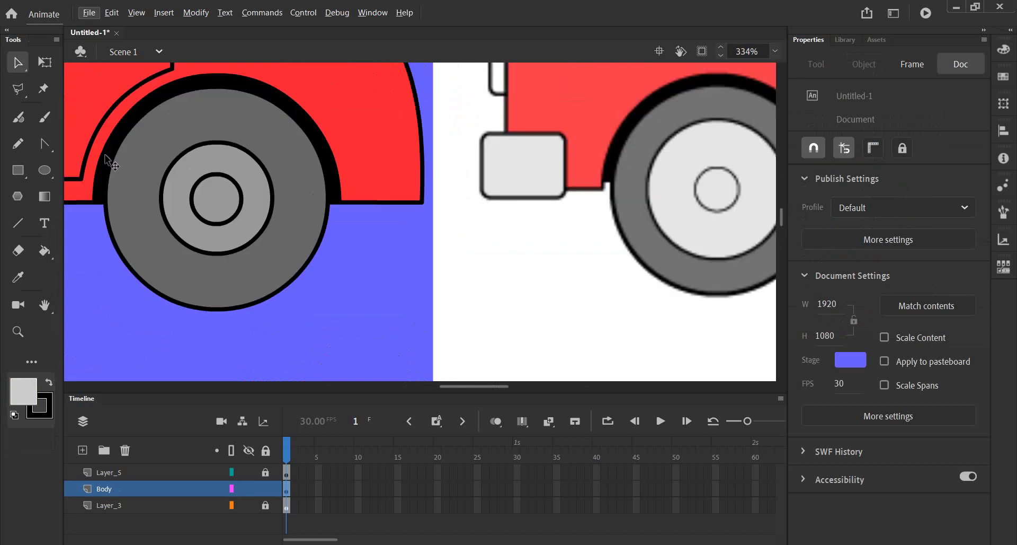
{"action": "left_click", "coordinate": [18, 171]}
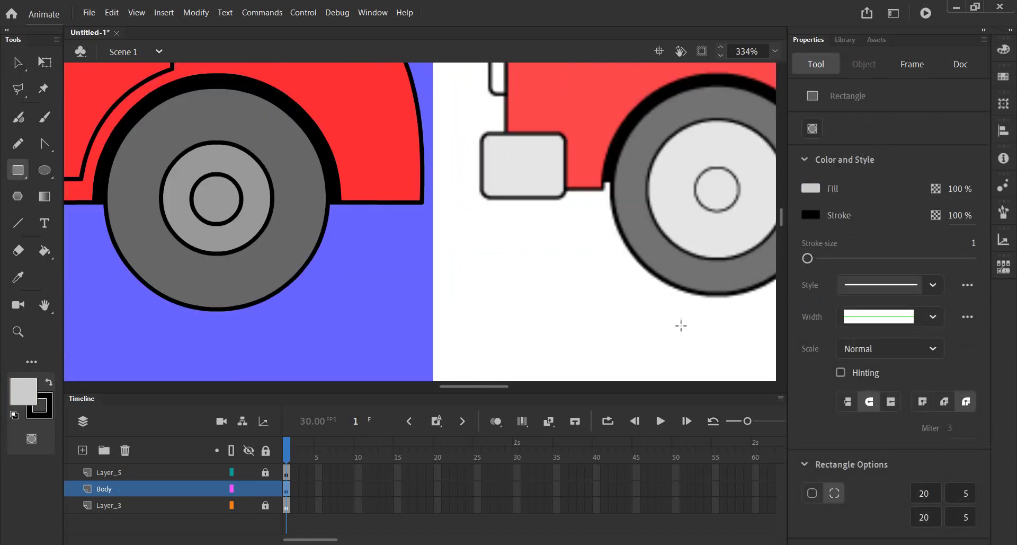
{"action": "left_click", "coordinate": [812, 492]}
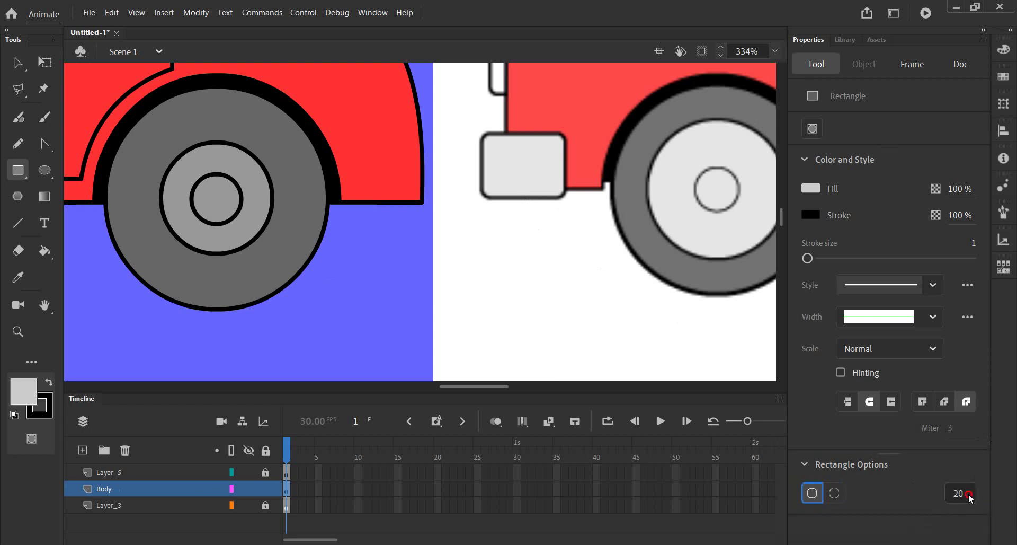
Draw a test rounded rectangle, undo it with Ctrl+Z, and recentre the view on the cars.
{"action": "left_click_drag", "start_coordinate": [485, 141], "coordinate": [643, 285]}
{"action": "key", "text": "ctrl+z"}
{"action": "scroll", "coordinate": [565, 164], "scroll_direction": "down", "scroll_amount": 1}
{"action": "scroll", "coordinate": [565, 160], "scroll_direction": "up", "scroll_amount": 2}
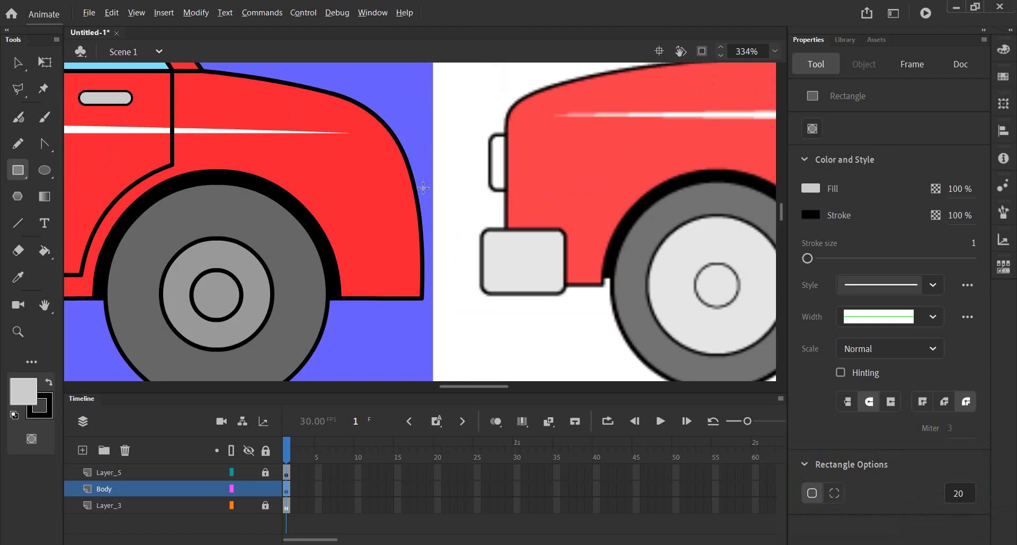
{"action": "scroll", "coordinate": [477, 168], "scroll_direction": "down", "scroll_amount": 3}
{"action": "scroll", "coordinate": [344, 196], "scroll_direction": "up", "scroll_amount": 2}
{"action": "scroll", "coordinate": [291, 227], "scroll_direction": "up", "scroll_amount": 2}
{"action": "scroll", "coordinate": [299, 235], "scroll_direction": "up", "scroll_amount": 1}
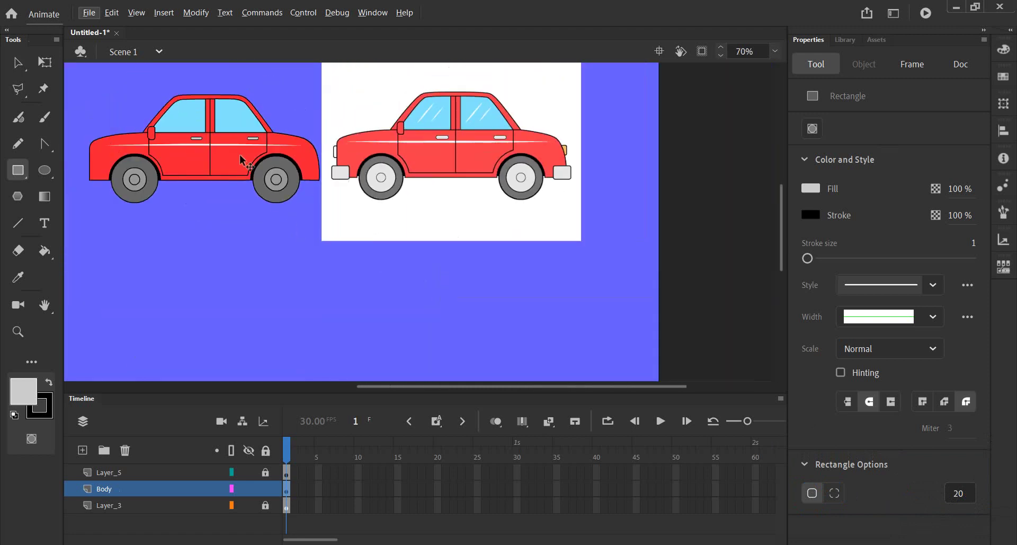
{"action": "scroll", "coordinate": [154, 243], "scroll_direction": "down", "scroll_amount": 2}
{"action": "left_click_drag", "start_coordinate": [252, 285], "coordinate": [266, 290]}
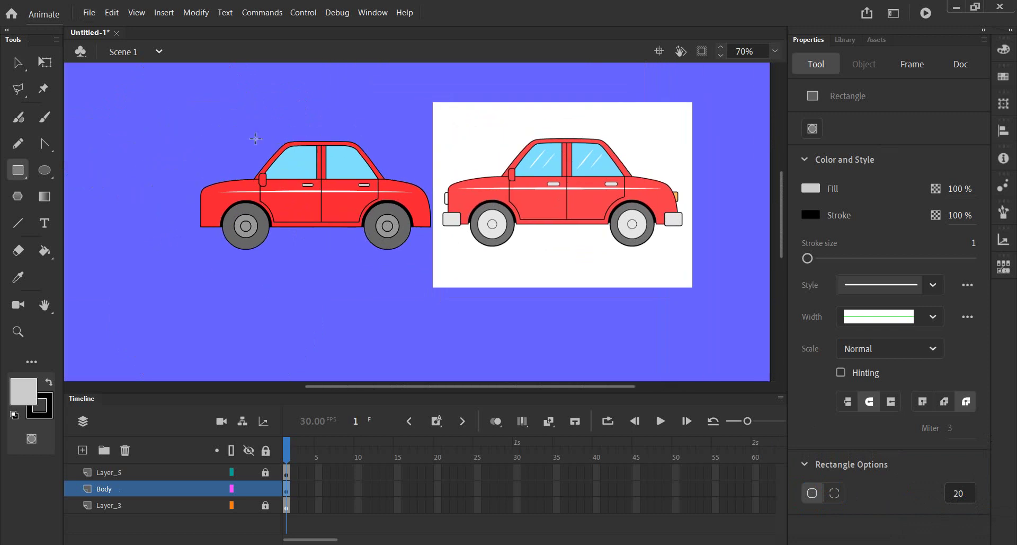
Unlock and delete Layer_3 with the reference car image.
{"action": "left_click", "coordinate": [17, 62]}
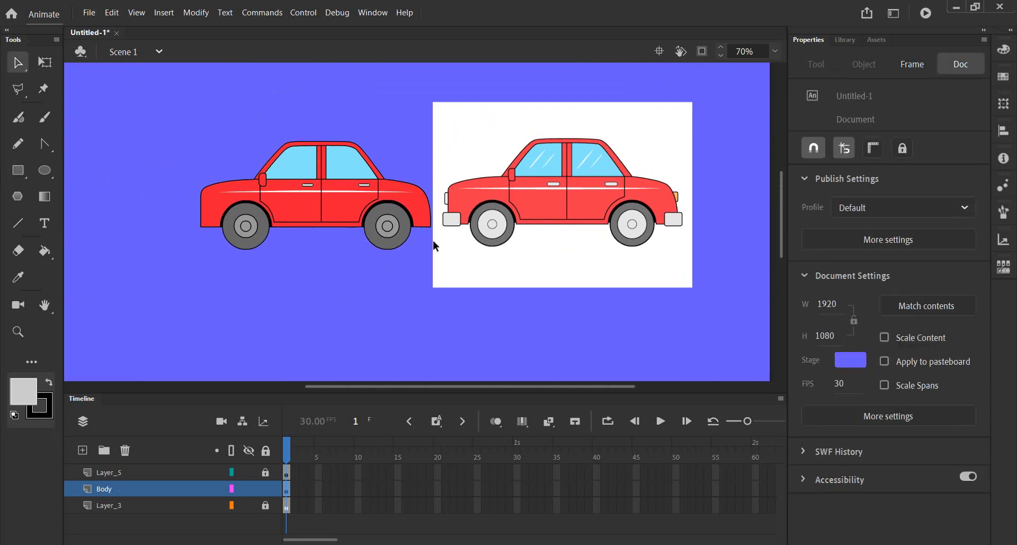
{"action": "scroll", "coordinate": [433, 239], "scroll_direction": "down", "scroll_amount": 5}
{"action": "scroll", "coordinate": [430, 238], "scroll_direction": "up", "scroll_amount": 3}
{"action": "scroll", "coordinate": [510, 217], "scroll_direction": "down", "scroll_amount": 2}
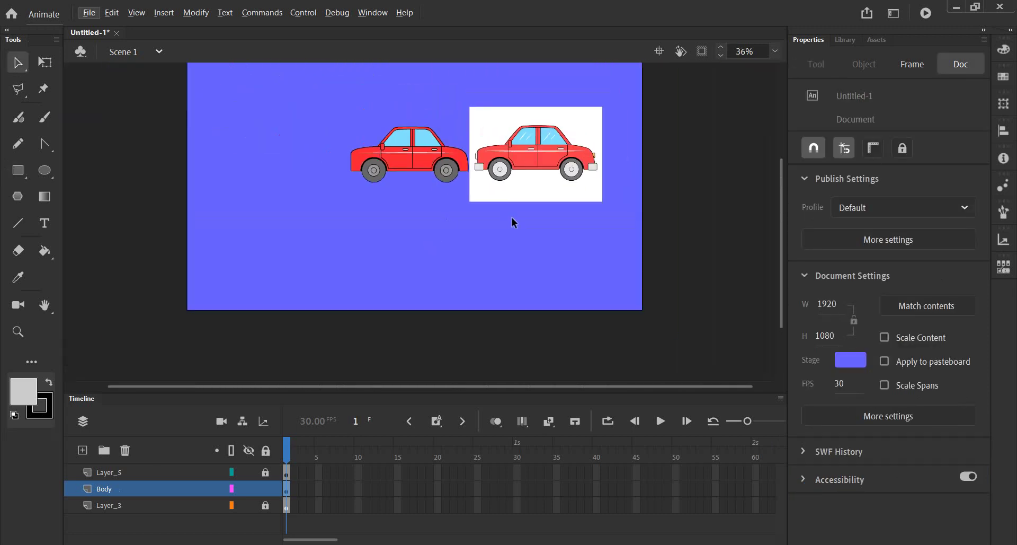
{"action": "left_click", "coordinate": [266, 505]}
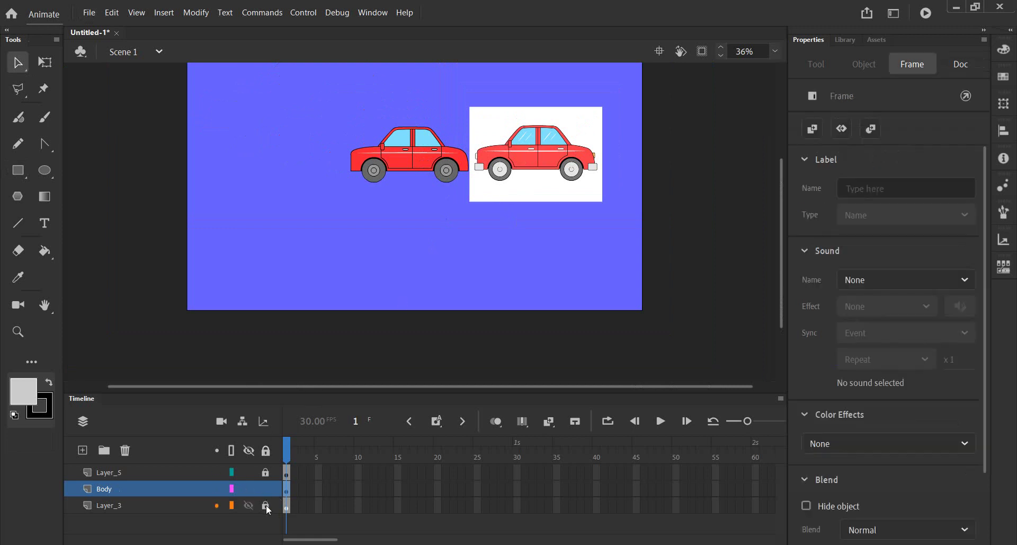
{"action": "left_click", "coordinate": [153, 506]}
{"action": "left_click", "coordinate": [125, 450]}
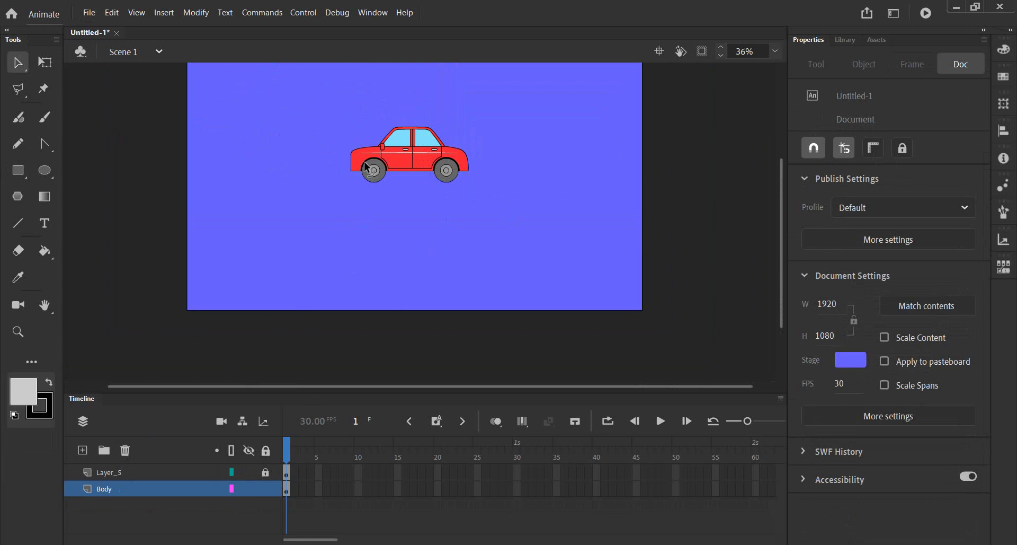
Scale the drawn car up to about 1545 × 725 with Free Transform and move it lower.
{"action": "left_click_drag", "start_coordinate": [313, 87], "coordinate": [528, 224]}
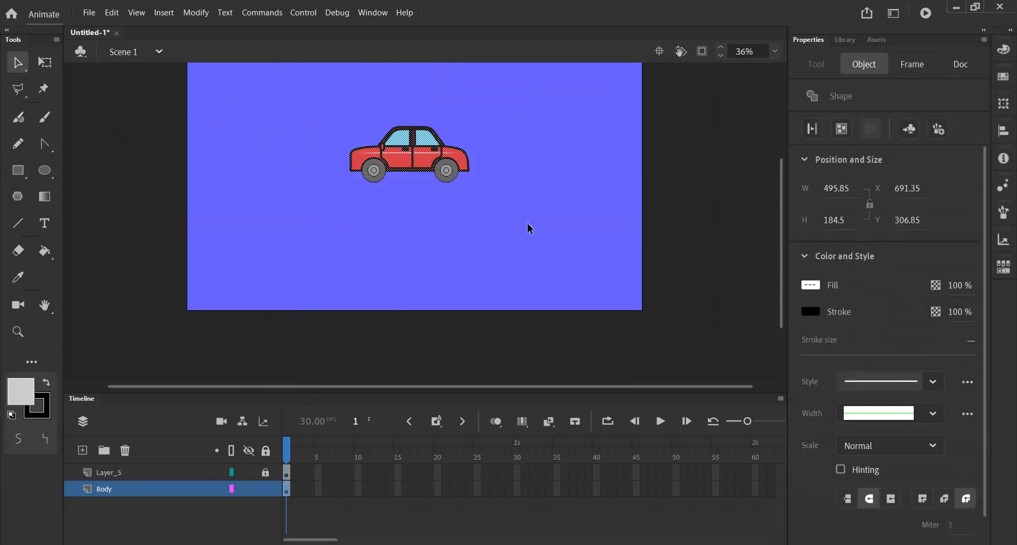
{"action": "left_click", "coordinate": [45, 62]}
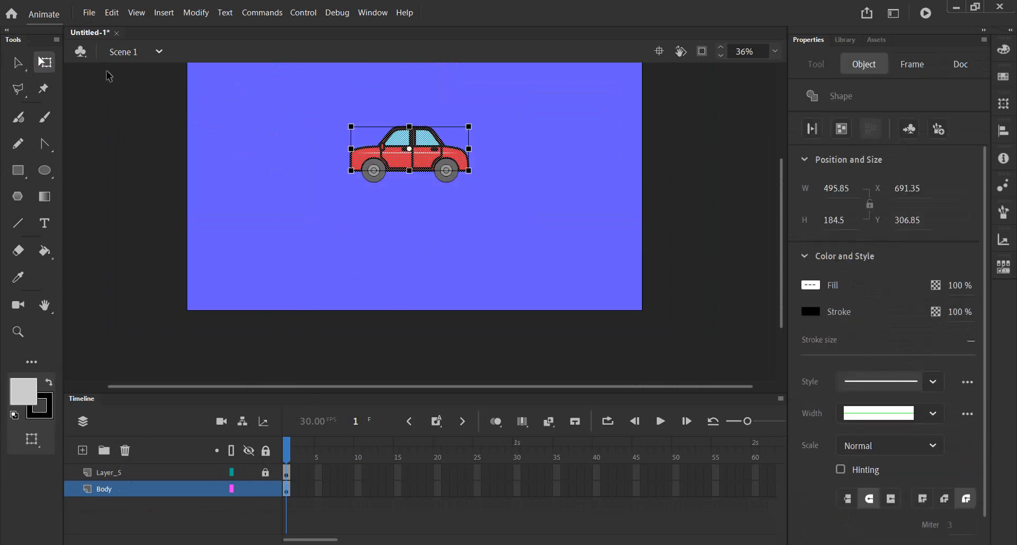
{"action": "left_click", "coordinate": [264, 473]}
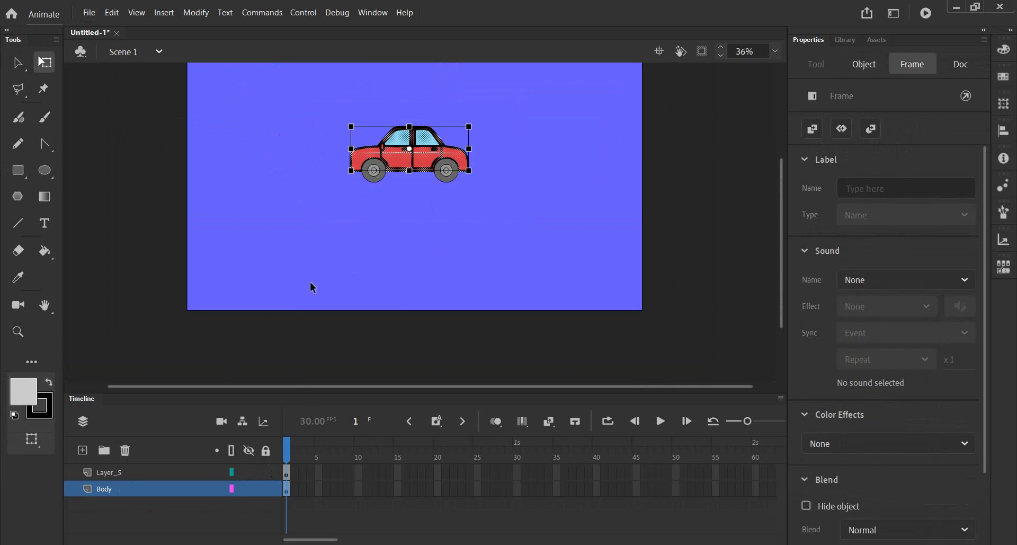
{"action": "left_click", "coordinate": [275, 104]}
{"action": "left_click_drag", "start_coordinate": [272, 85], "coordinate": [546, 275]}
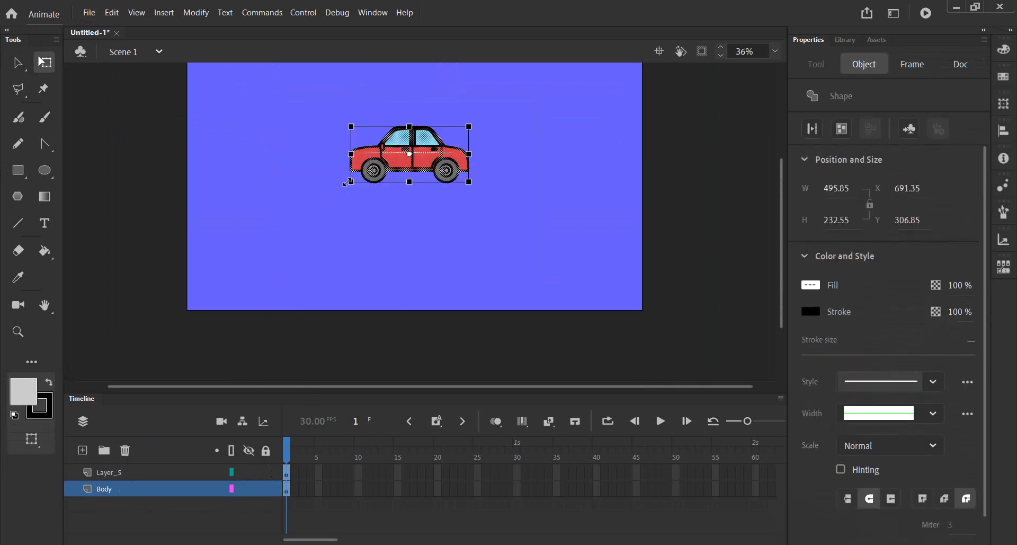
{"action": "left_click_drag", "start_coordinate": [350, 181], "coordinate": [227, 240]}
{"action": "left_click_drag", "start_coordinate": [382, 163], "coordinate": [385, 188]}
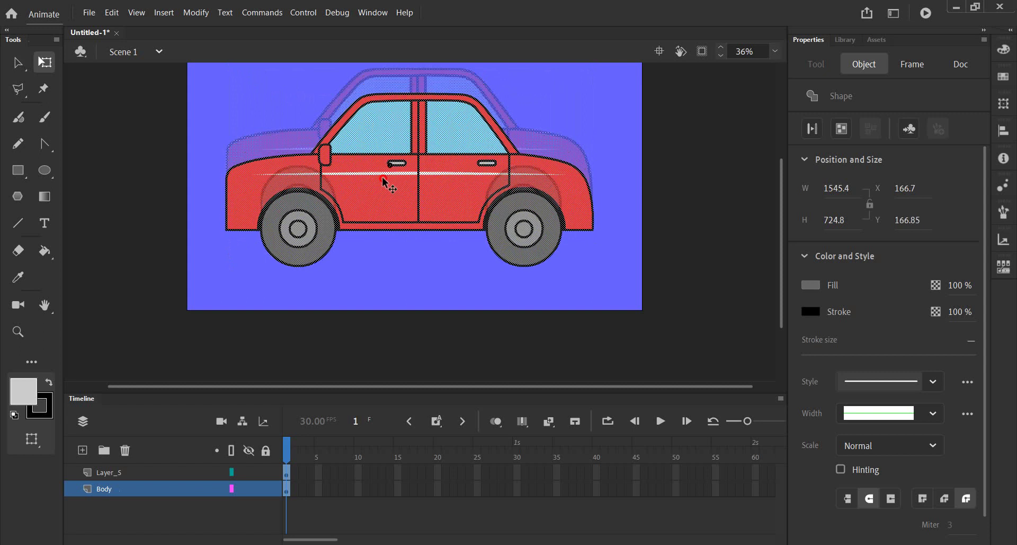
{"action": "scroll", "coordinate": [373, 192], "scroll_direction": "up", "scroll_amount": 5}
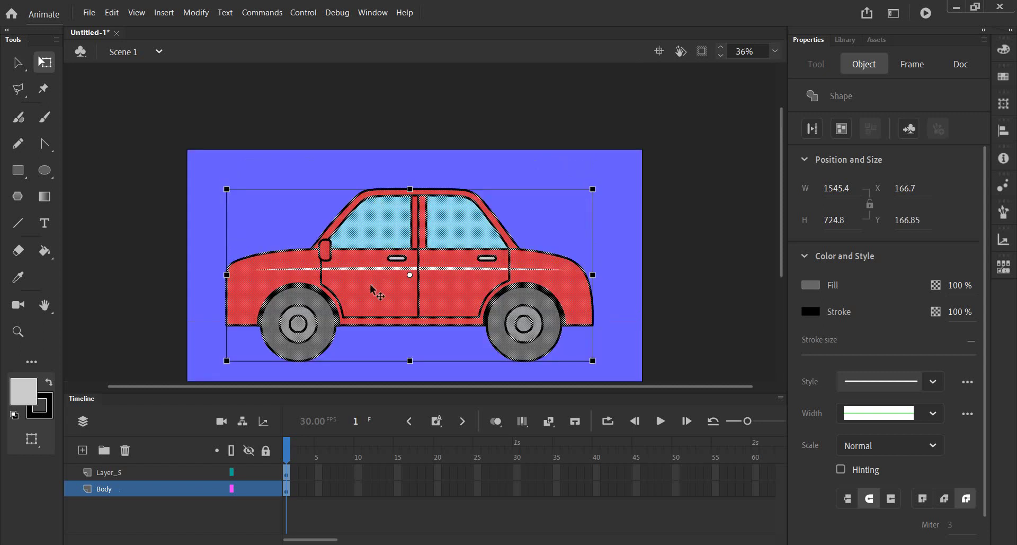
{"action": "left_click_drag", "start_coordinate": [374, 288], "coordinate": [368, 282]}
{"action": "left_click", "coordinate": [482, 120]}
{"action": "scroll", "coordinate": [482, 120], "scroll_direction": "down", "scroll_amount": 3}
{"action": "scroll", "coordinate": [482, 120], "scroll_direction": "up", "scroll_amount": 3}
{"action": "scroll", "coordinate": [464, 196], "scroll_direction": "down", "scroll_amount": 5}
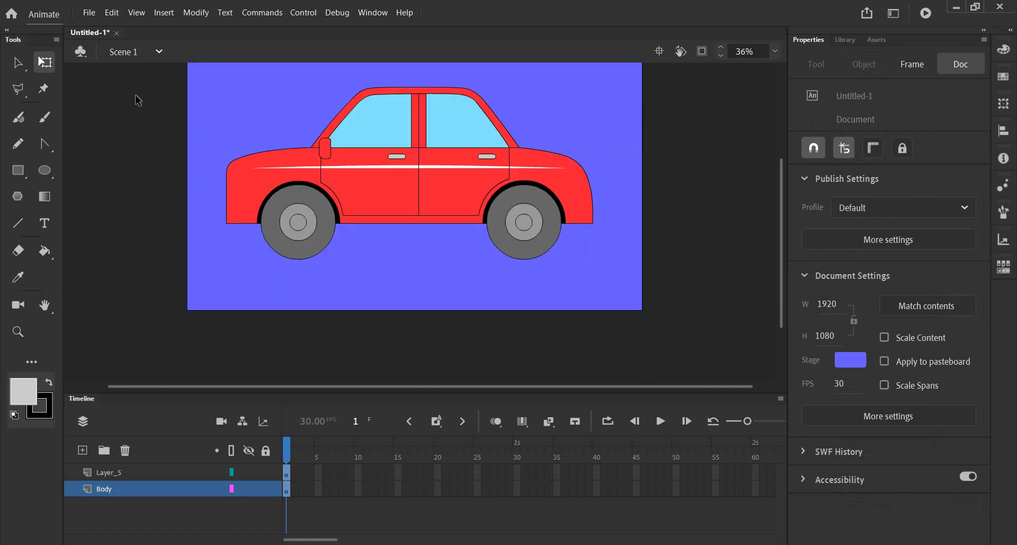
Save the document to the Desktop as car.fla in Animate Document (*.fla) format.
{"action": "scroll", "coordinate": [342, 170], "scroll_direction": "up", "scroll_amount": 5}
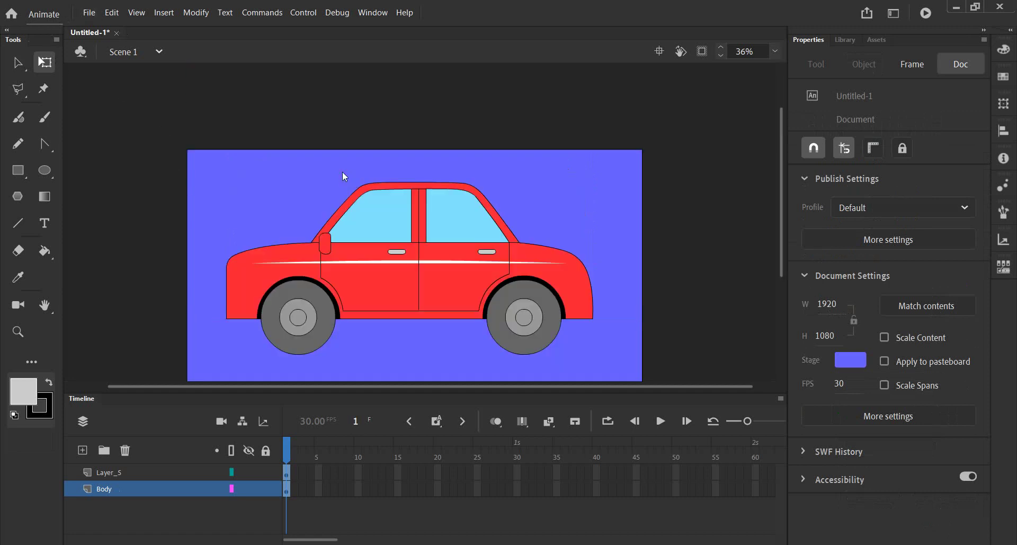
{"action": "scroll", "coordinate": [193, 80], "scroll_direction": "down", "scroll_amount": 5}
{"action": "left_click", "coordinate": [89, 12]}
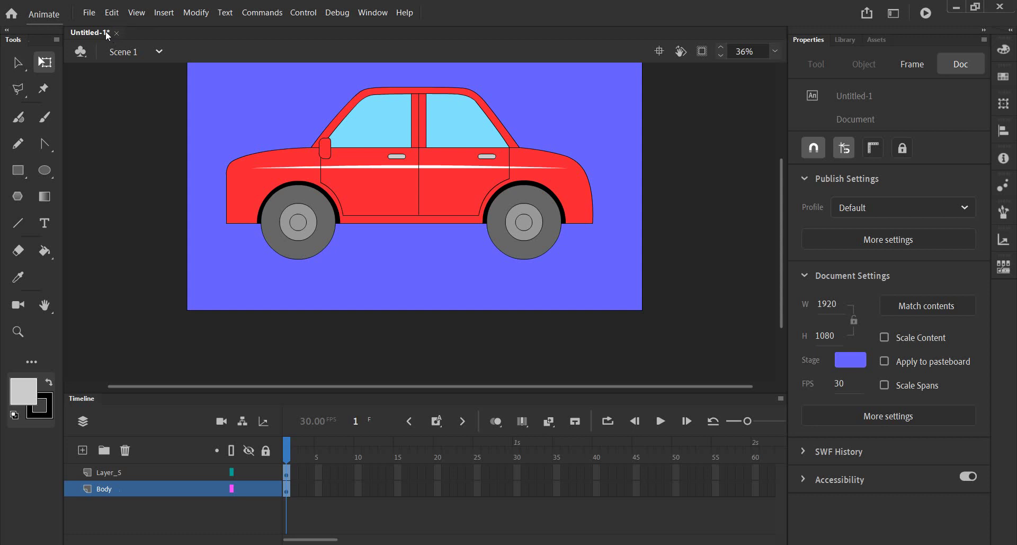
{"action": "left_click", "coordinate": [83, 14]}
{"action": "left_click", "coordinate": [112, 115]}
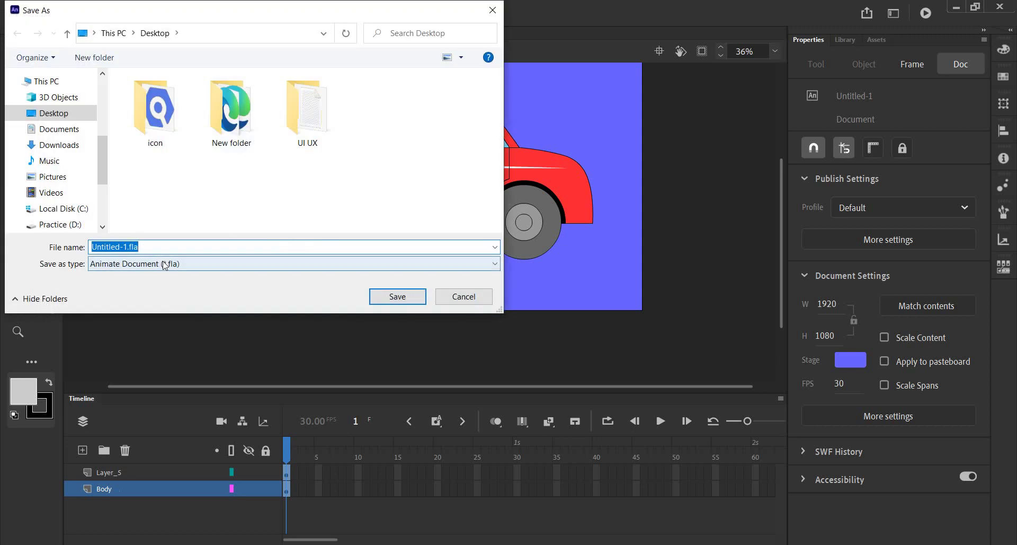
{"action": "left_click", "coordinate": [159, 264]}
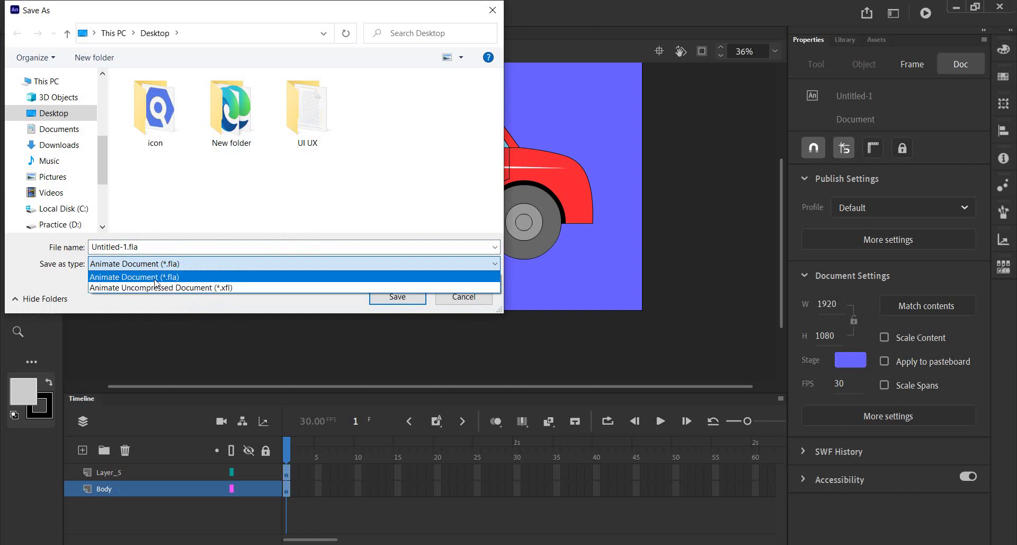
{"action": "left_click", "coordinate": [186, 278]}
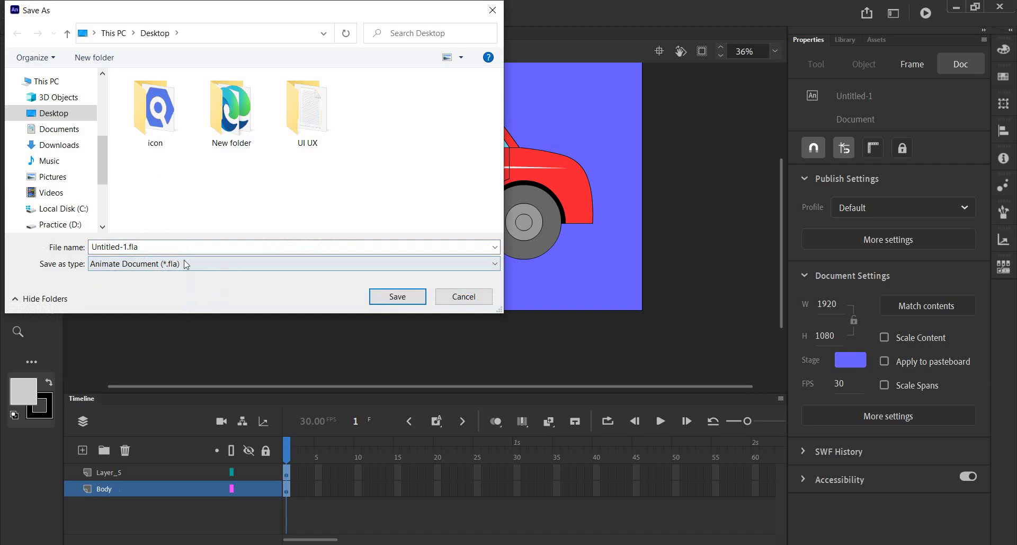
{"action": "double_click", "coordinate": [149, 241]}
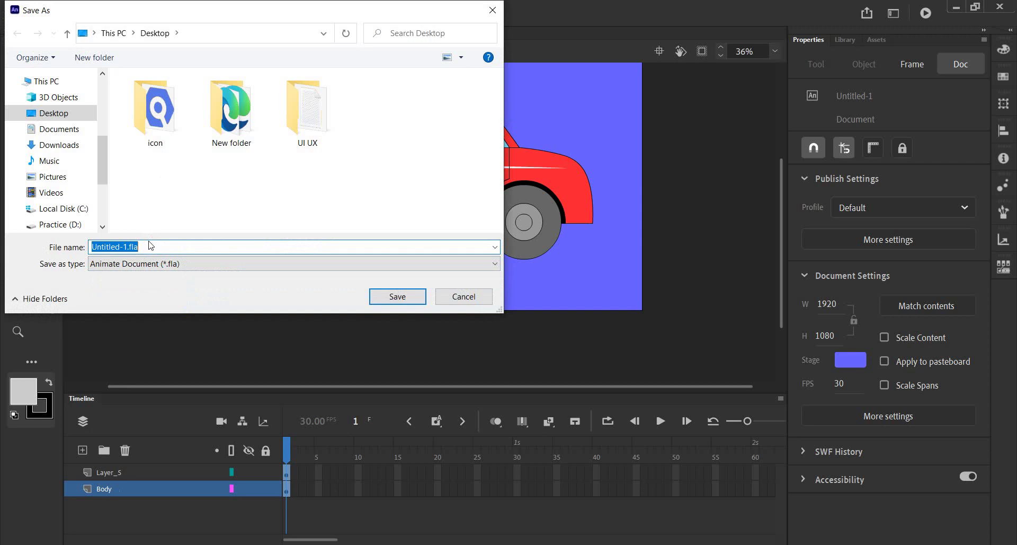
{"action": "type", "text": "car"}
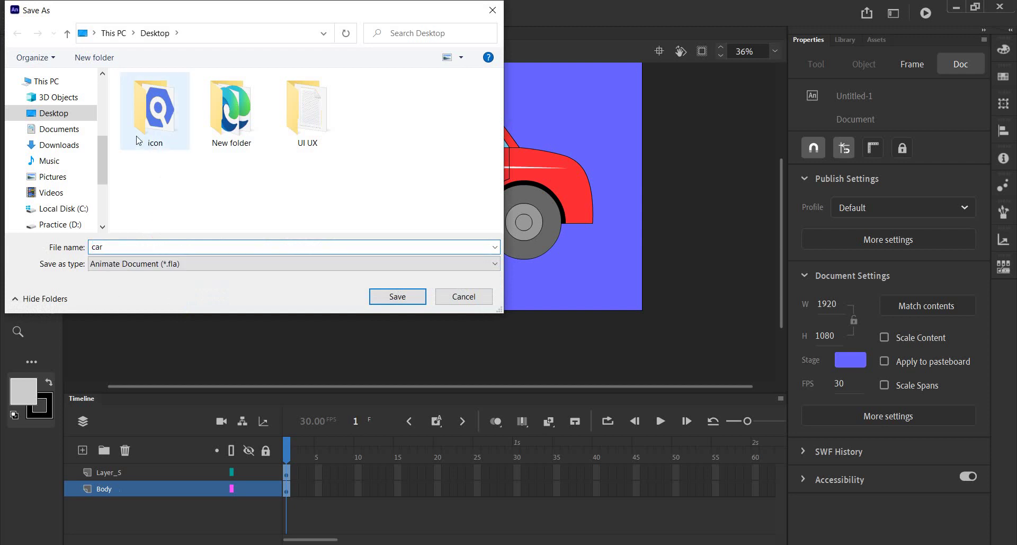
{"action": "left_click", "coordinate": [55, 113]}
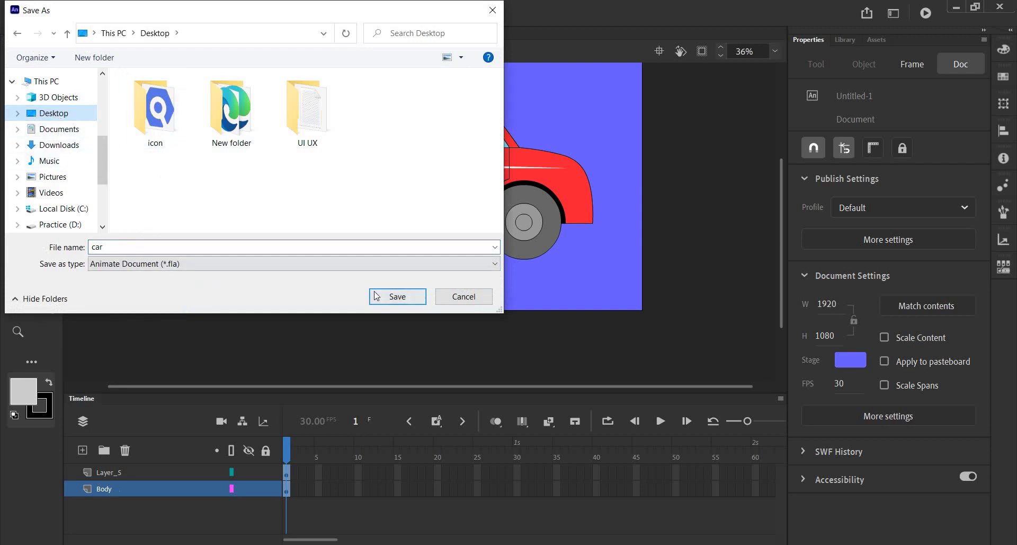
{"action": "left_click", "coordinate": [384, 296]}
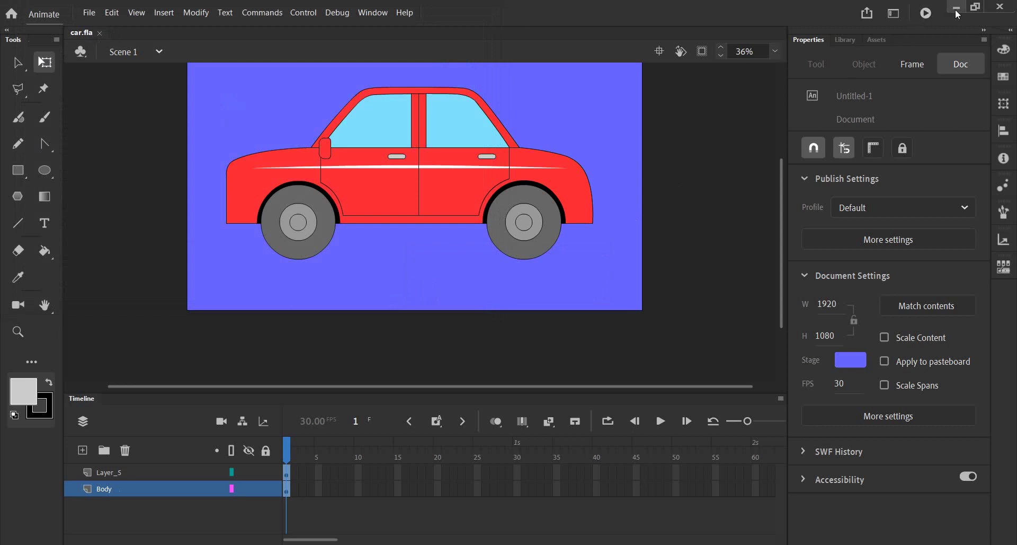
{"action": "left_click", "coordinate": [956, 10]}
Show the desktop and open RECOVER_car.fla to return to the car drawing in Animate.
{"action": "left_click", "coordinate": [938, 6]}
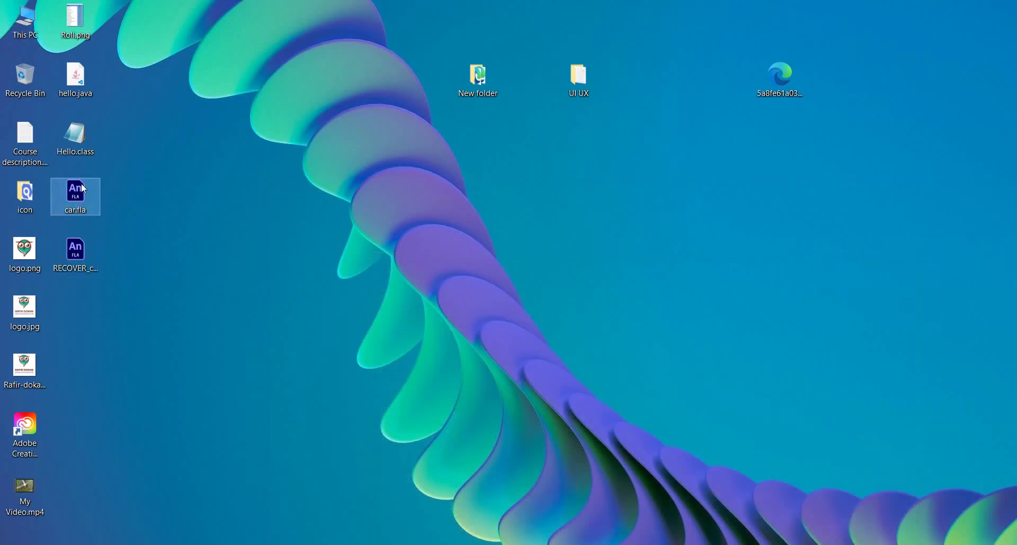
{"action": "left_click", "coordinate": [83, 267]}
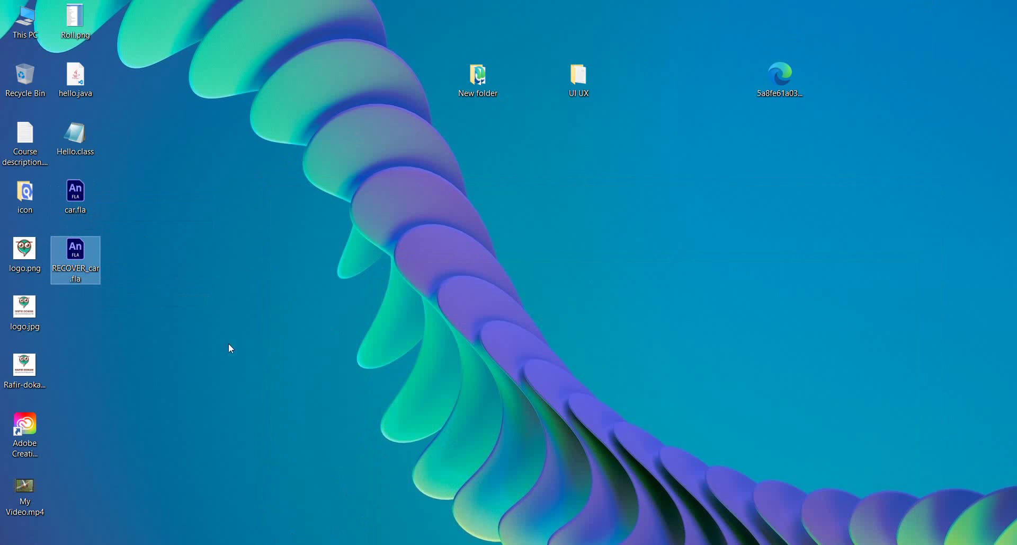
{"action": "double_click", "coordinate": [75, 254]}
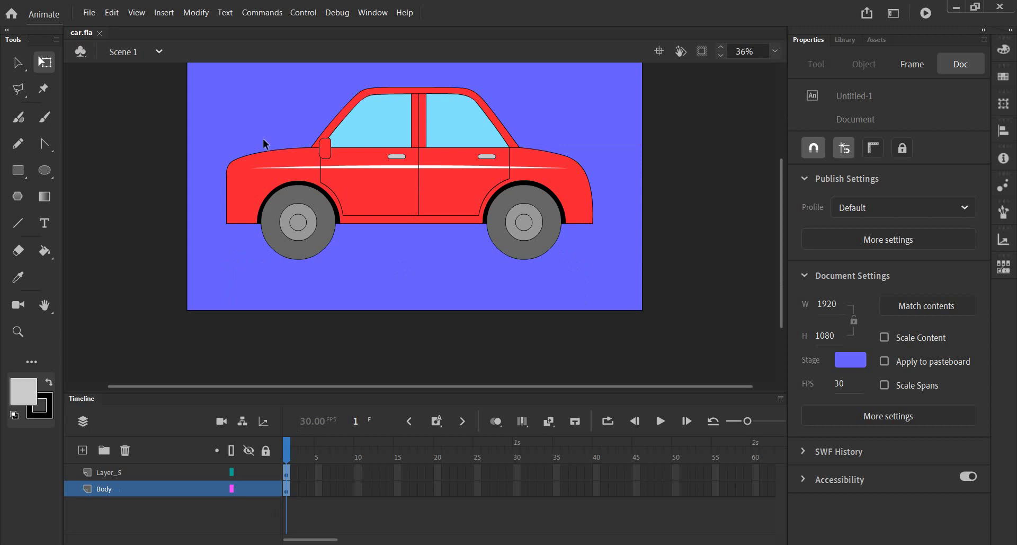
Start a legacy image export from the File menu and cancel it.
{"action": "left_click", "coordinate": [89, 12]}
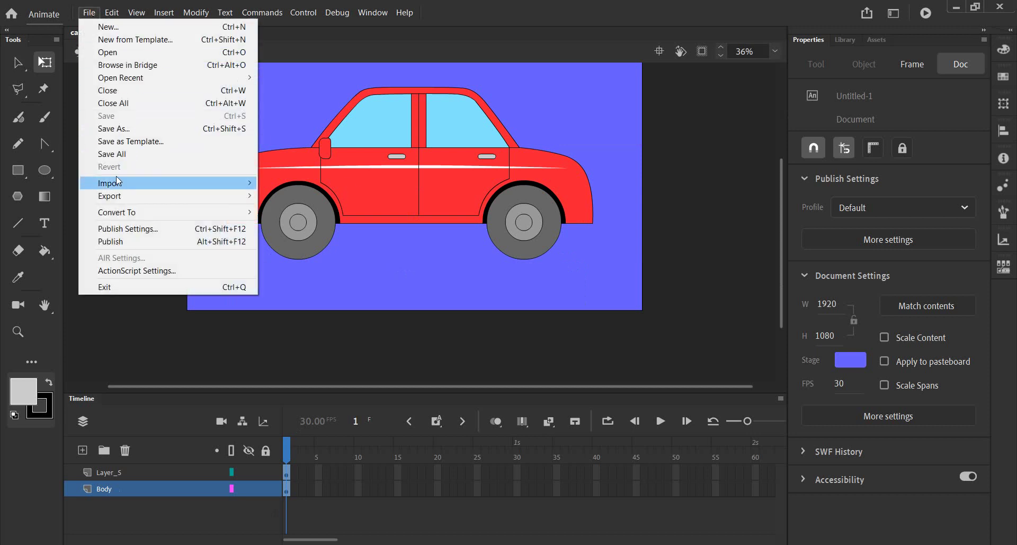
{"action": "left_click", "coordinate": [120, 196]}
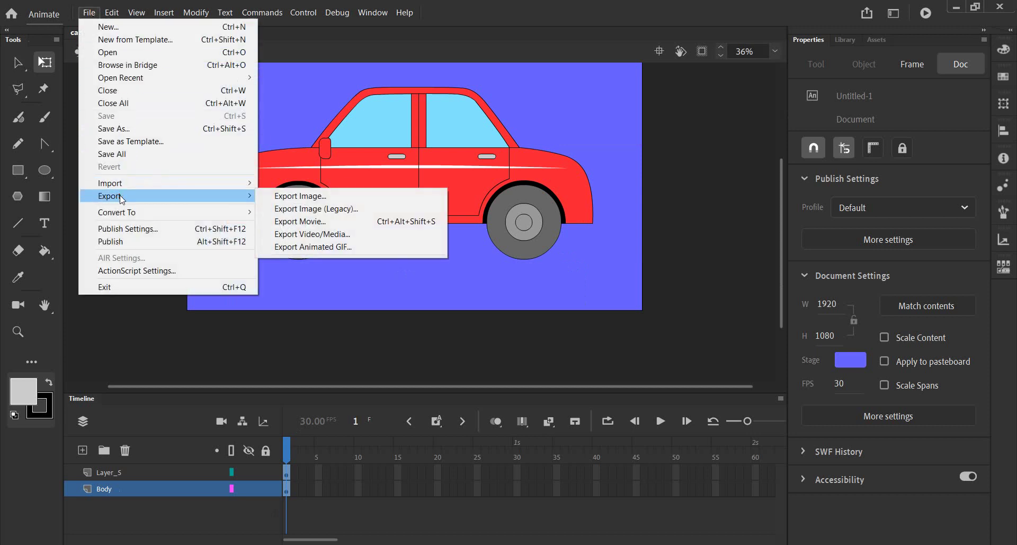
{"action": "left_click", "coordinate": [284, 209]}
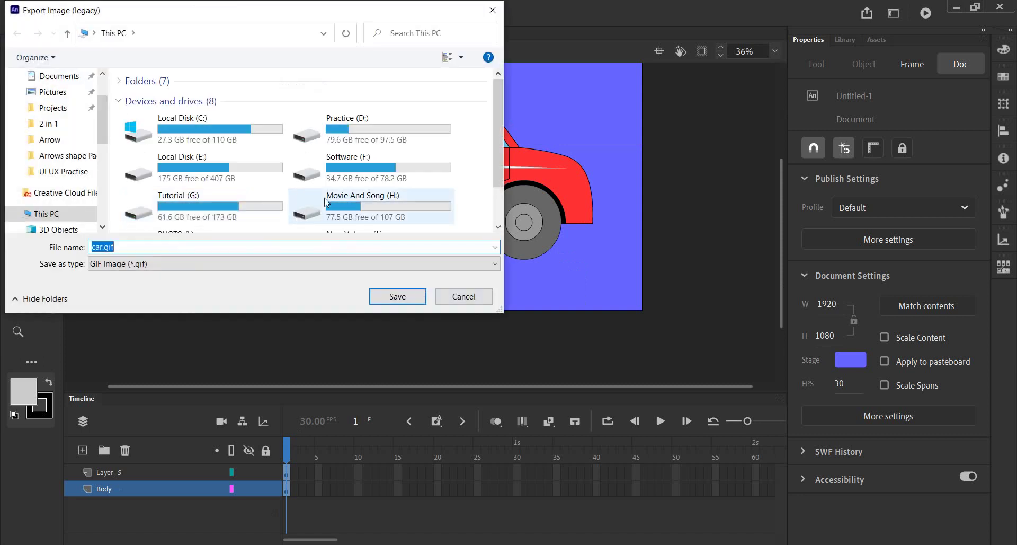
{"action": "left_click", "coordinate": [463, 296]}
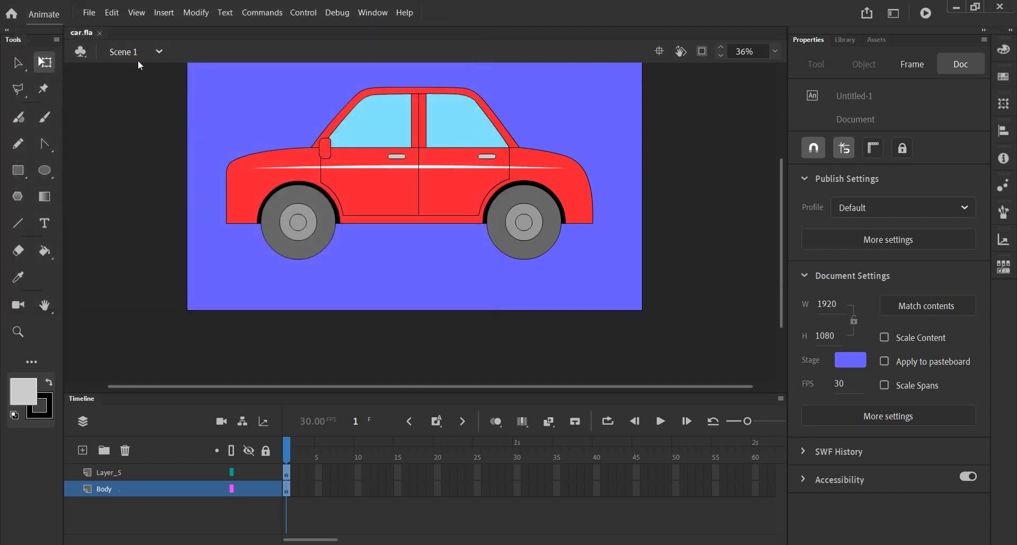
In Export Image, keep JPEG format and raise the quality to 100%.
{"action": "left_click", "coordinate": [90, 13]}
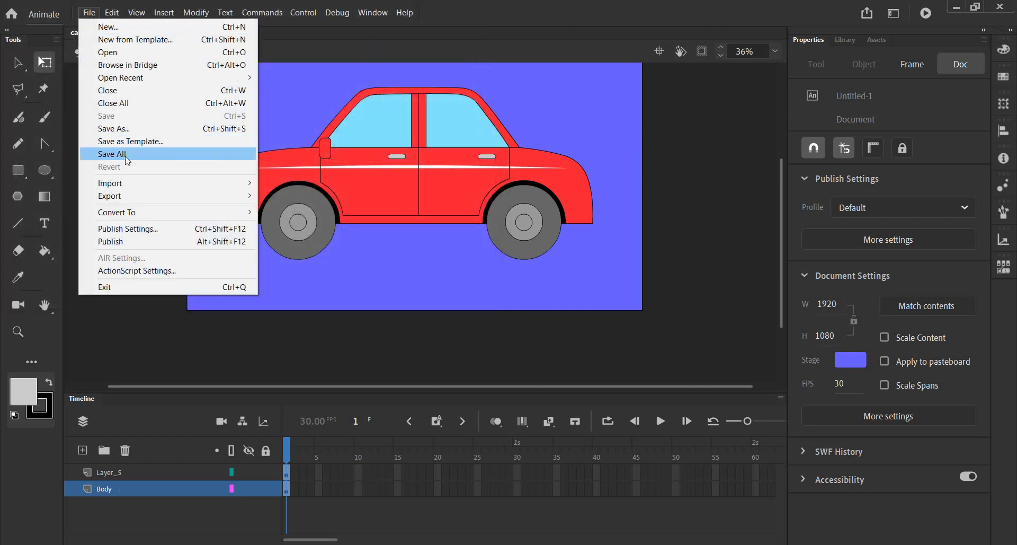
{"action": "mouse_move", "coordinate": [127, 196]}
{"action": "left_click", "coordinate": [283, 197]}
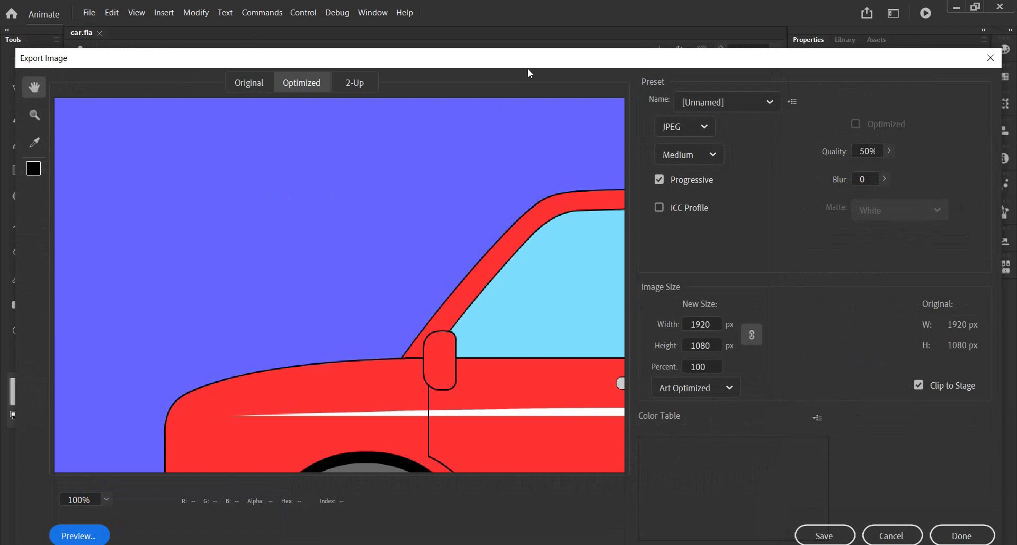
{"action": "left_click_drag", "start_coordinate": [527, 68], "coordinate": [537, 12]}
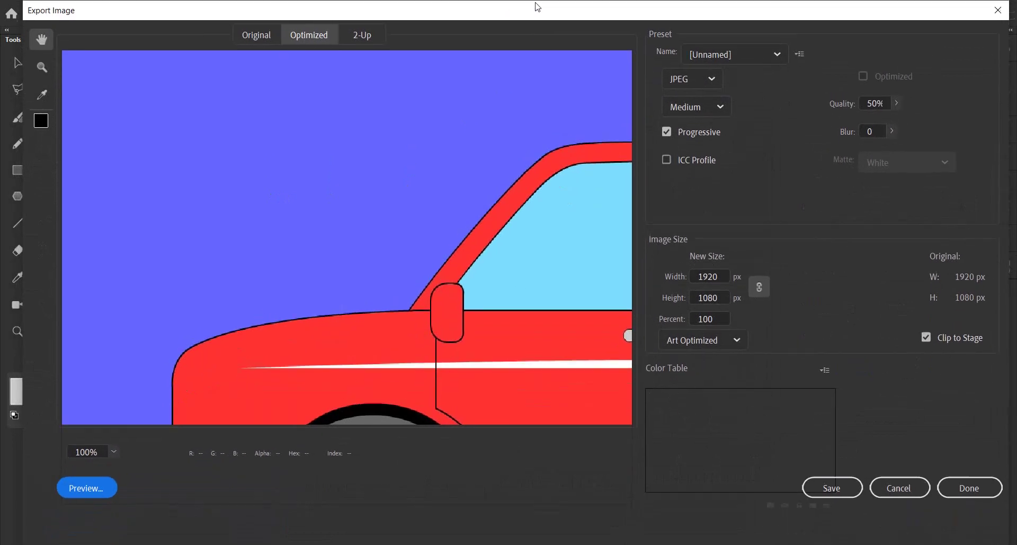
{"action": "left_click", "coordinate": [711, 78]}
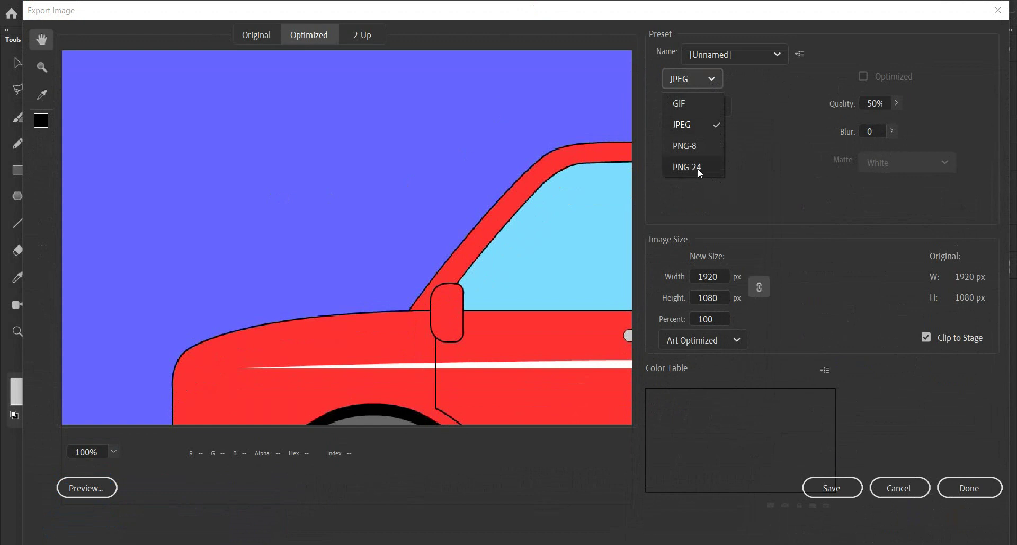
{"action": "left_click", "coordinate": [682, 130]}
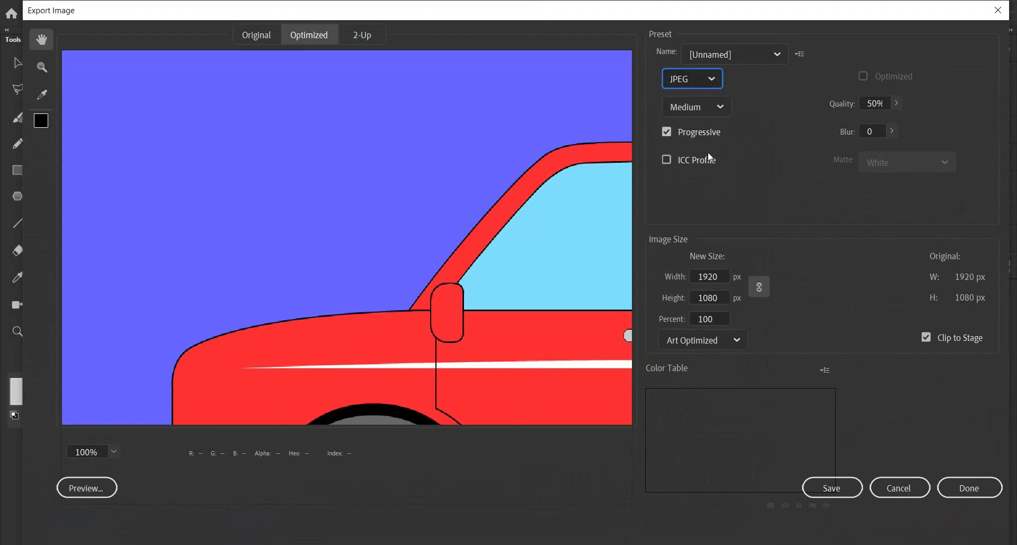
{"action": "left_click", "coordinate": [896, 104]}
{"action": "left_click_drag", "start_coordinate": [873, 121], "coordinate": [912, 119]}
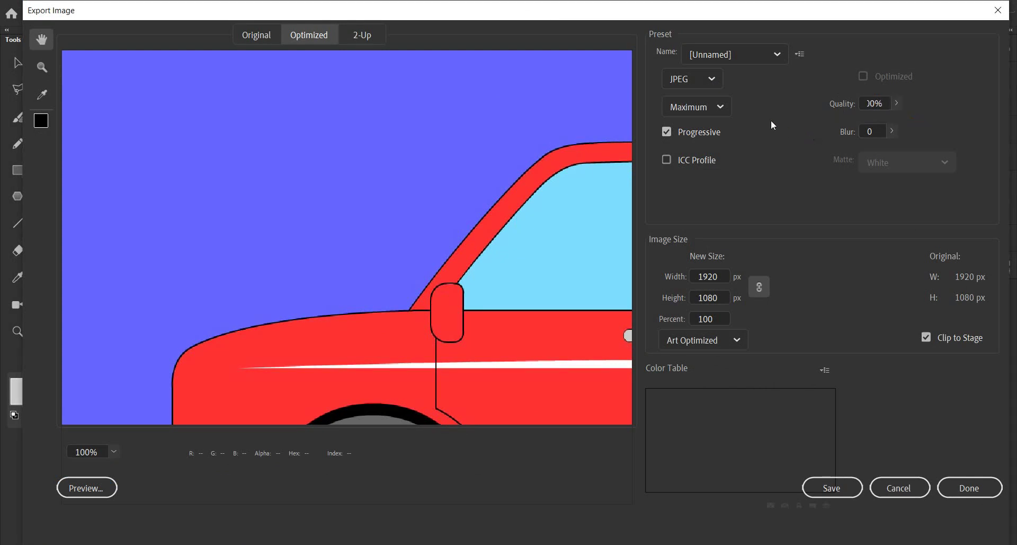
Try PNG-24 with transparency toggled on and off, cancel the export, then bring up the Stage colour swatches.
{"action": "left_click", "coordinate": [712, 80]}
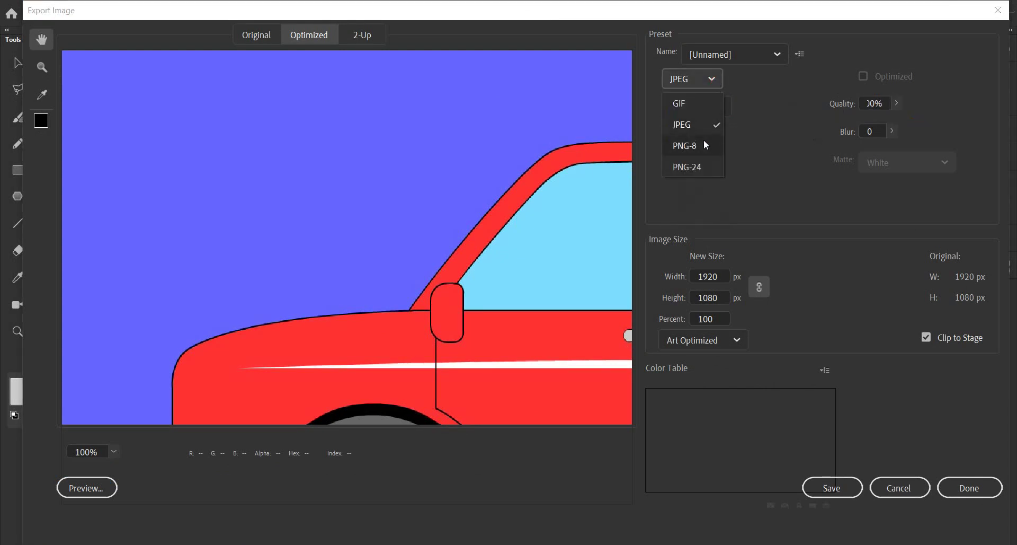
{"action": "left_click", "coordinate": [691, 169]}
{"action": "left_click", "coordinate": [666, 103]}
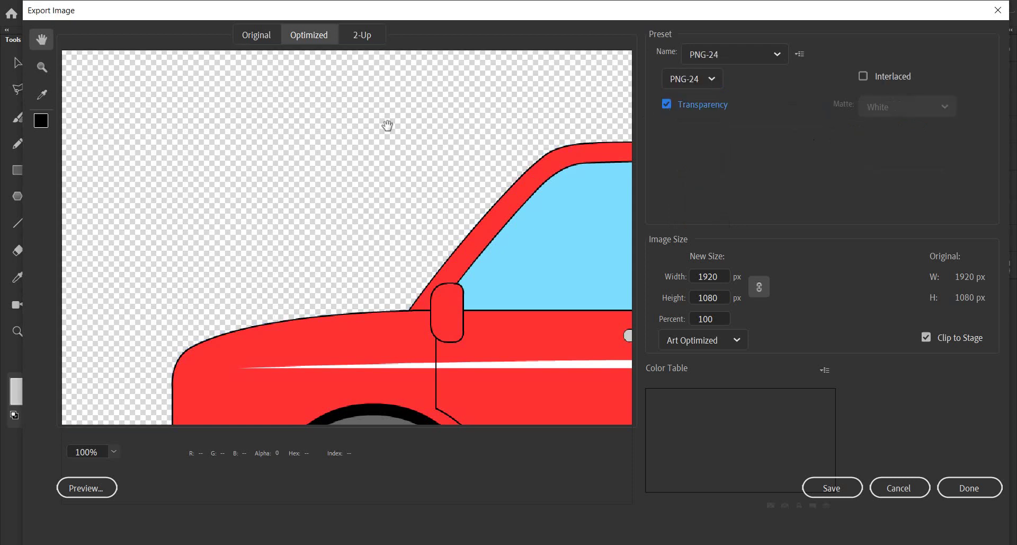
{"action": "left_click", "coordinate": [667, 104]}
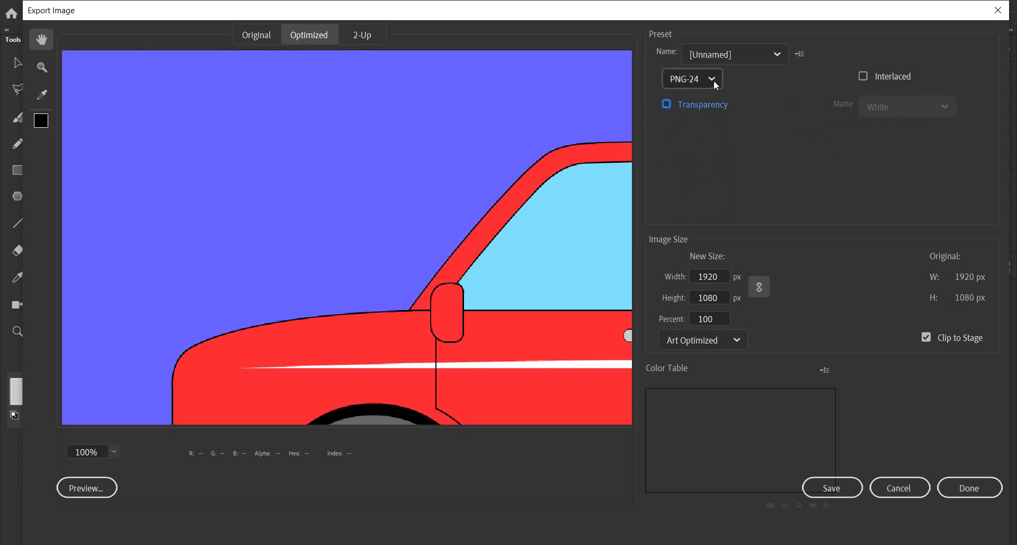
{"action": "left_click", "coordinate": [906, 489]}
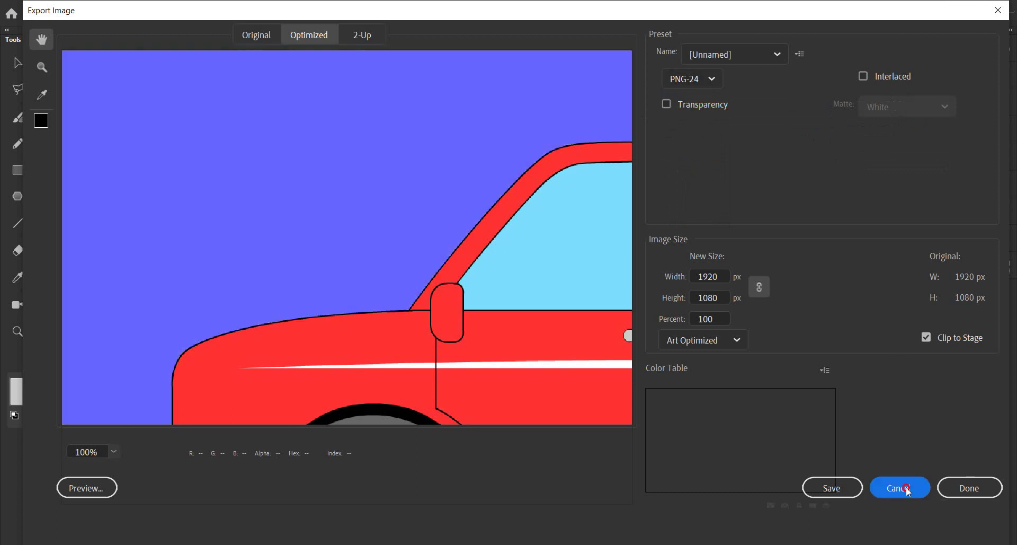
{"action": "left_click", "coordinate": [850, 360]}
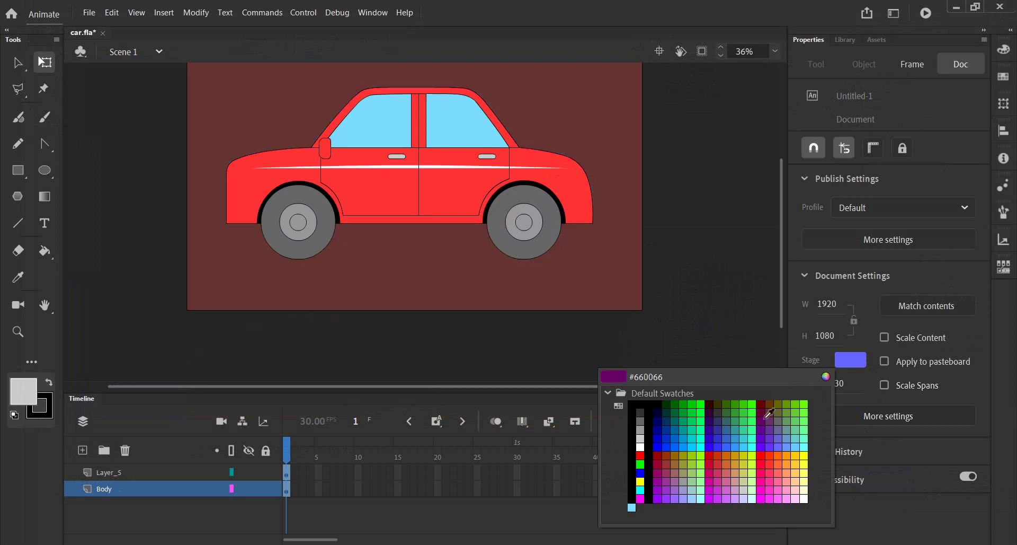
Set the stage colour to peach #FFCC99 and zoom the view to 45%.
{"action": "left_click", "coordinate": [794, 480]}
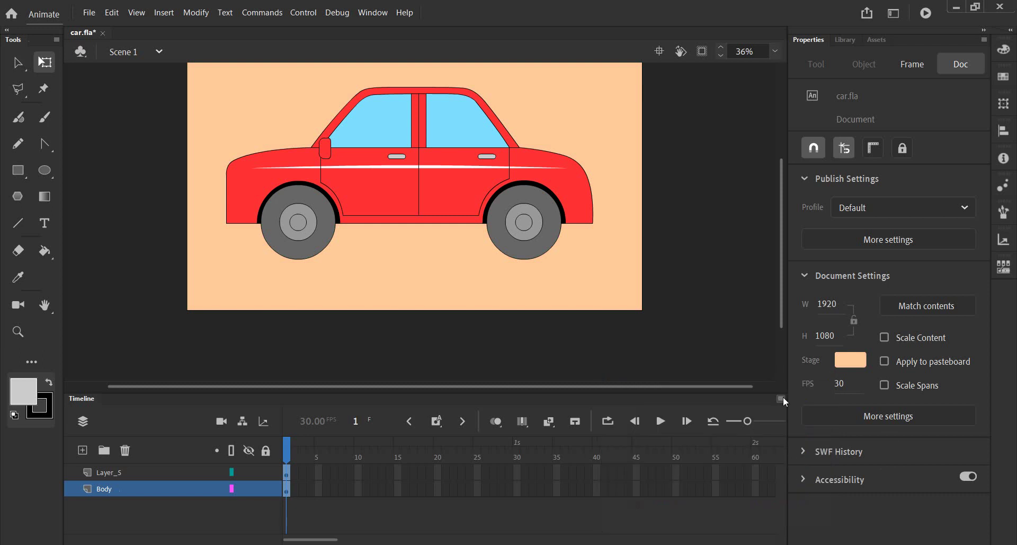
{"action": "scroll", "coordinate": [735, 297], "scroll_direction": "up", "scroll_amount": 3}
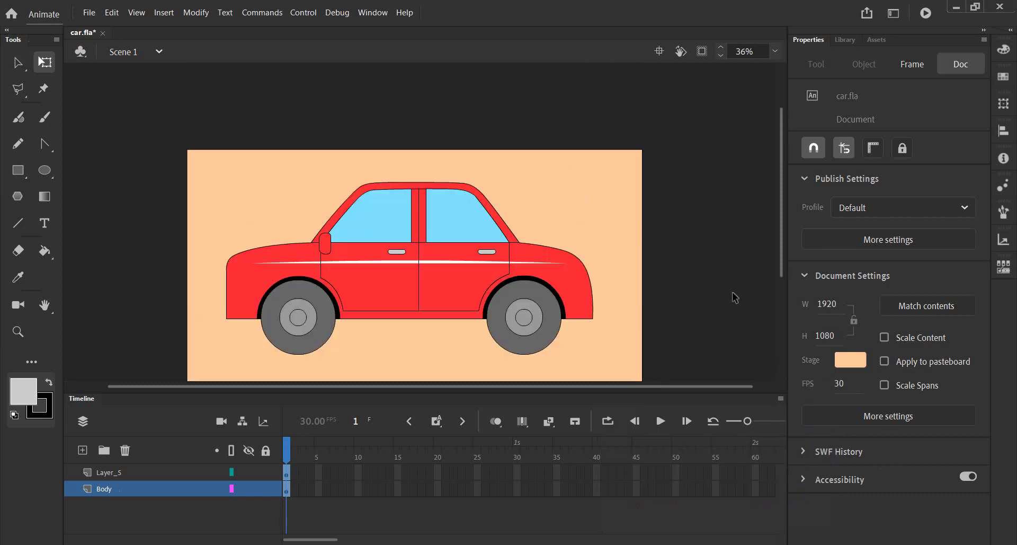
{"action": "scroll", "coordinate": [735, 297], "scroll_direction": "down", "scroll_amount": 3}
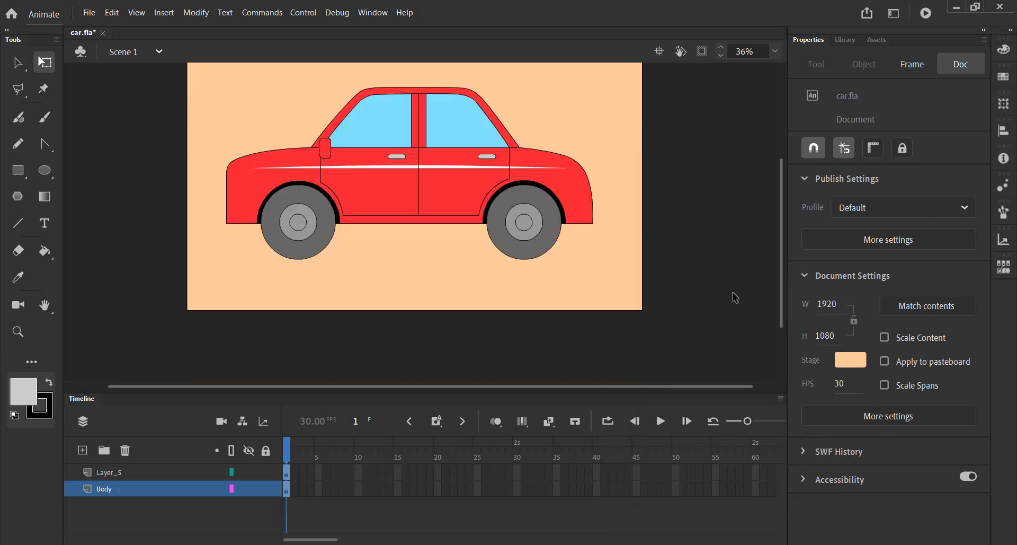
{"action": "scroll", "coordinate": [736, 297], "scroll_direction": "up", "scroll_amount": 3}
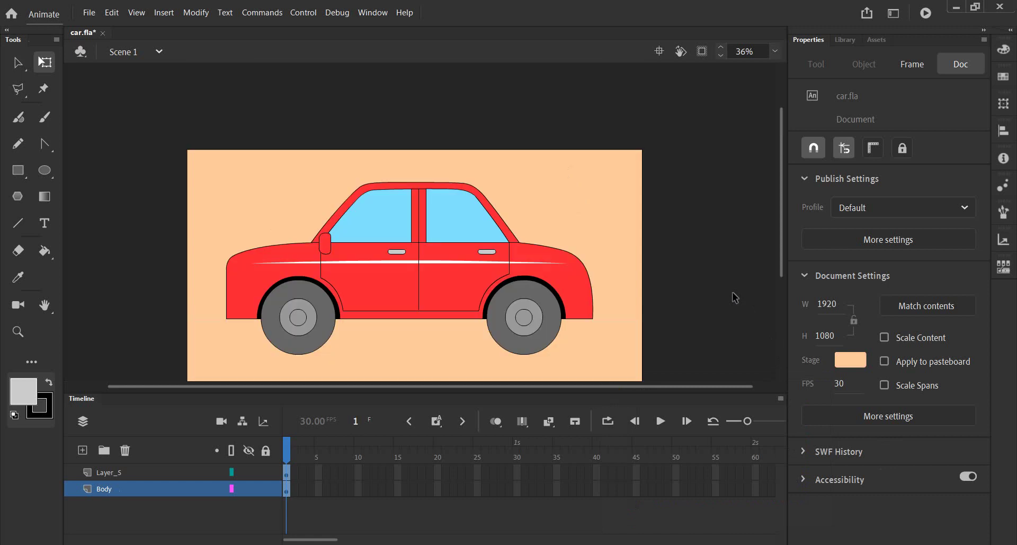
{"action": "left_click", "coordinate": [775, 51]}
{"action": "left_click", "coordinate": [792, 75]}
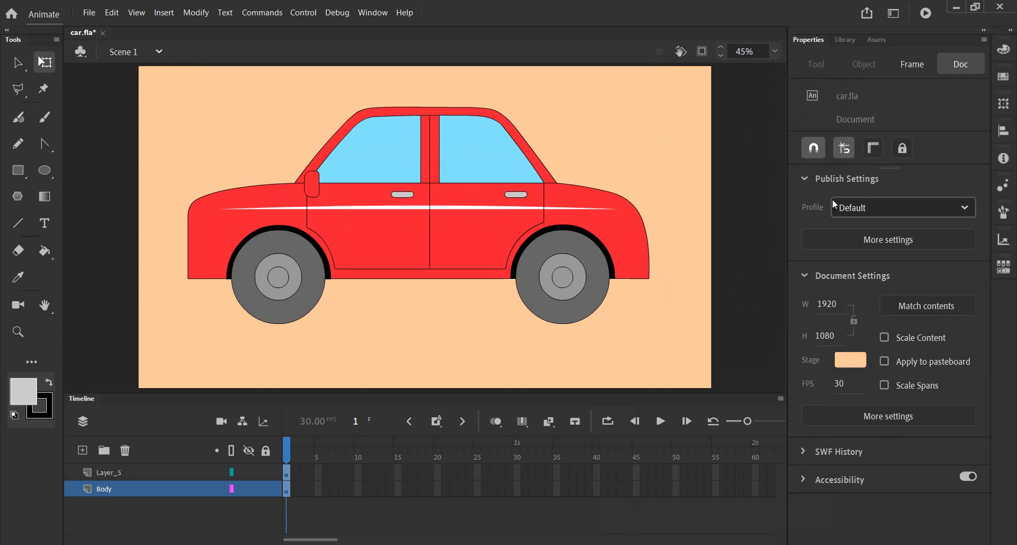
{"action": "left_click", "coordinate": [88, 15]}
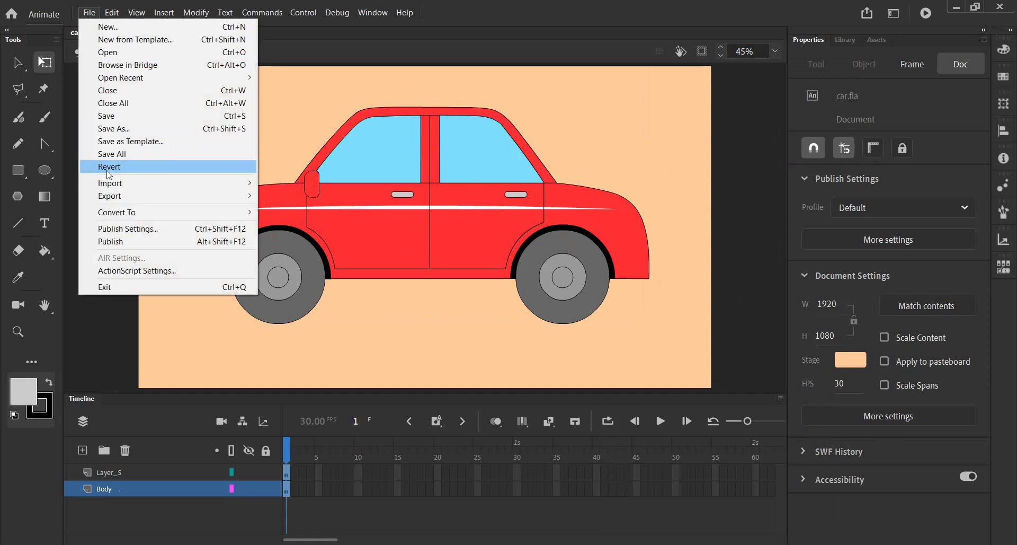
{"action": "mouse_move", "coordinate": [110, 195]}
{"action": "left_click", "coordinate": [285, 196]}
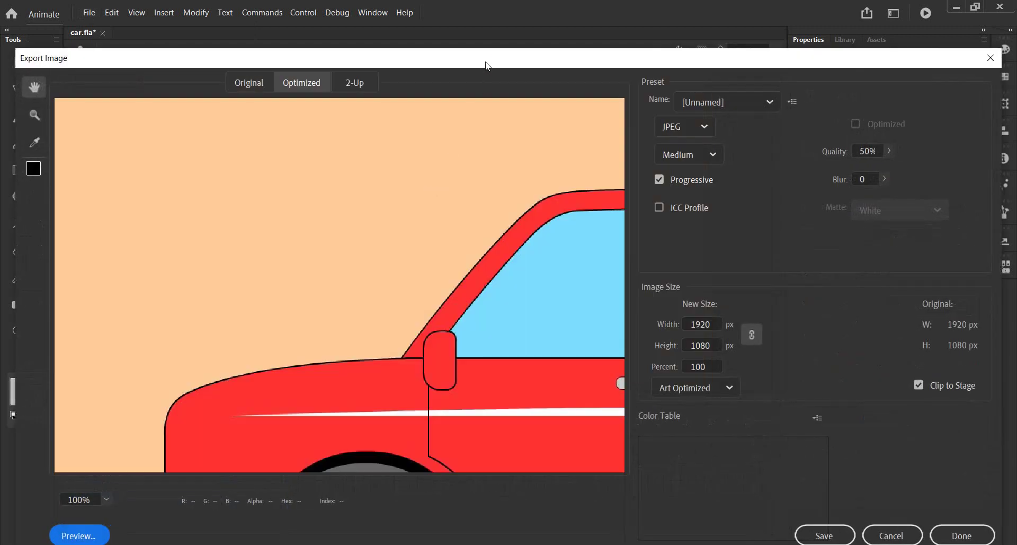
{"action": "left_click_drag", "start_coordinate": [487, 65], "coordinate": [485, 50]}
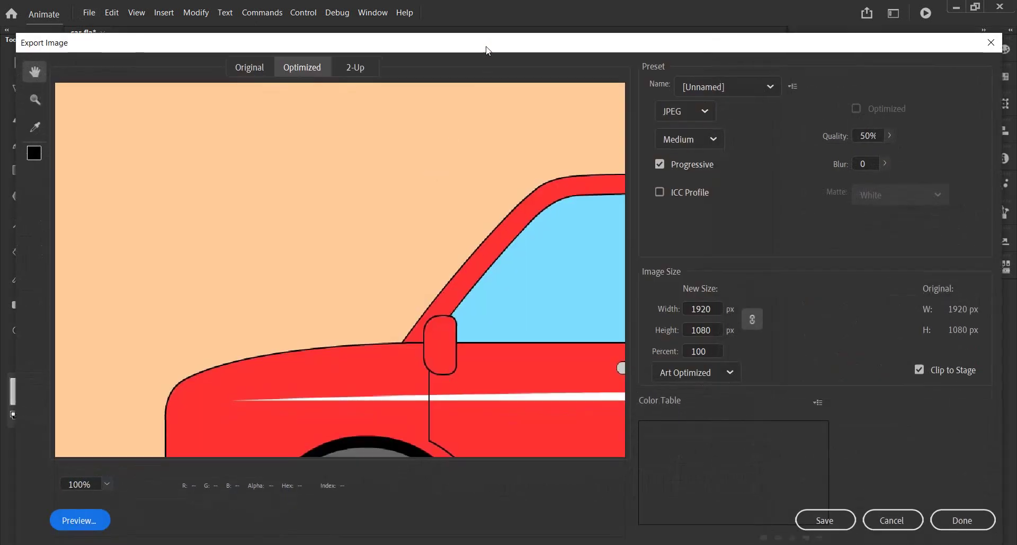
{"action": "left_click", "coordinate": [885, 532]}
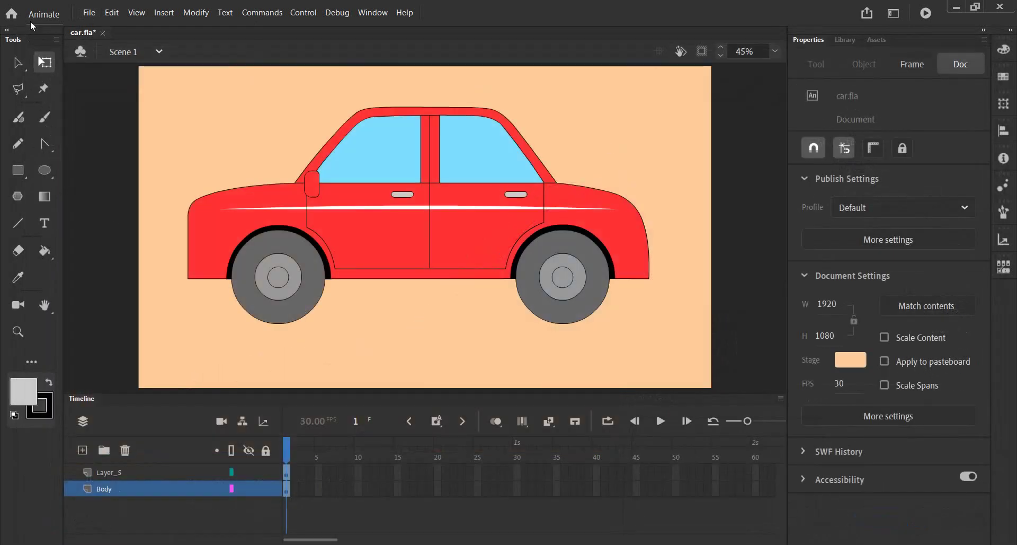
{"action": "left_click", "coordinate": [89, 12]}
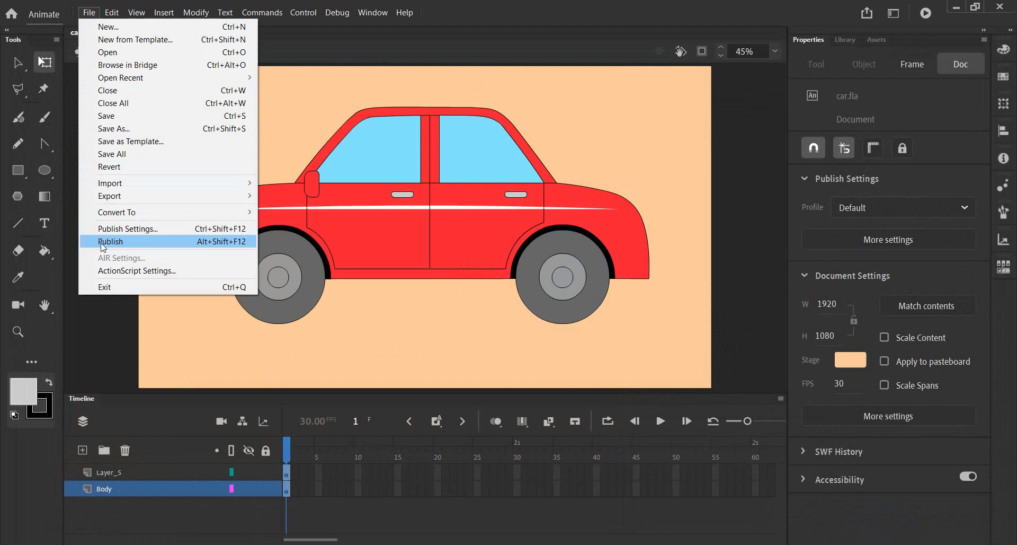
{"action": "mouse_move", "coordinate": [110, 195]}
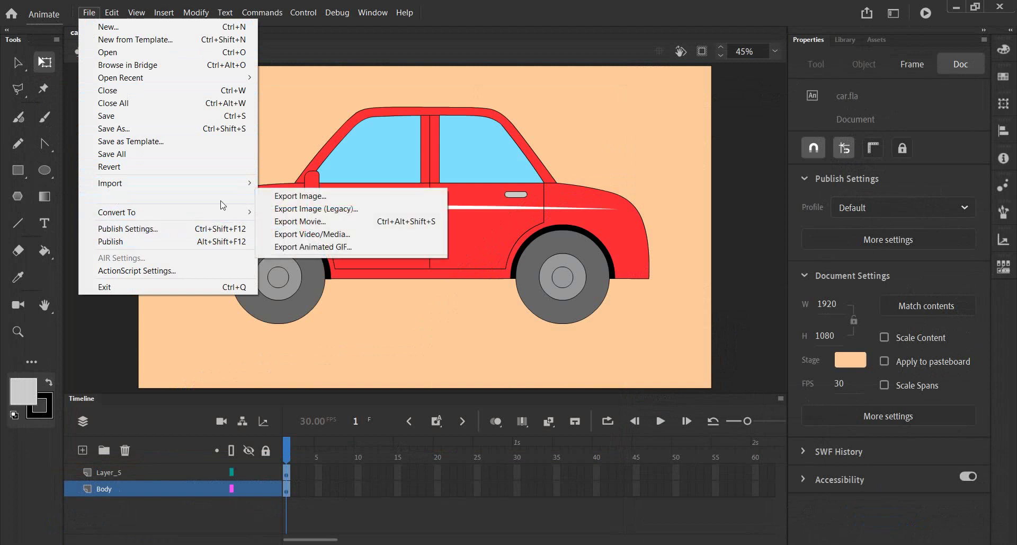
{"action": "left_click", "coordinate": [336, 247]}
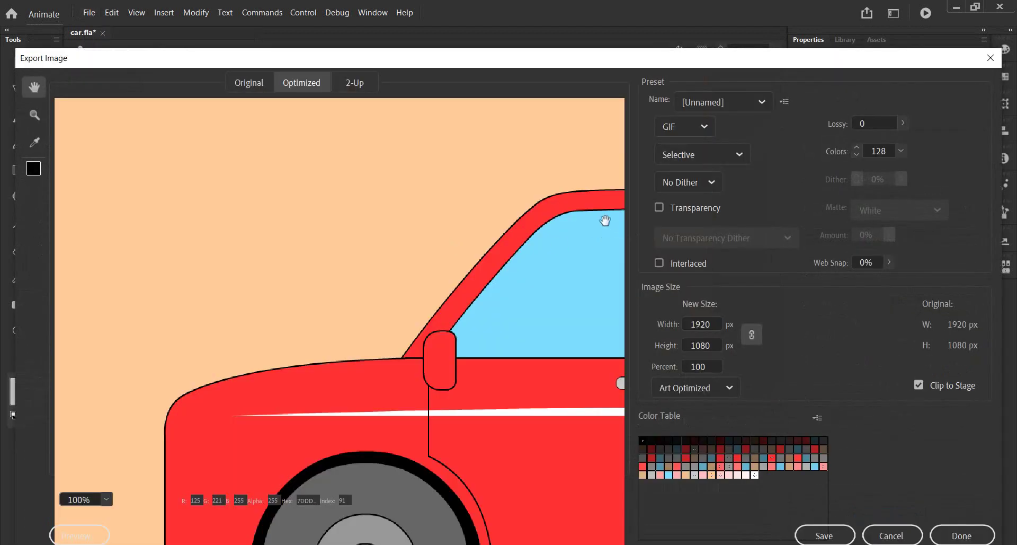
{"action": "left_click", "coordinate": [659, 207]}
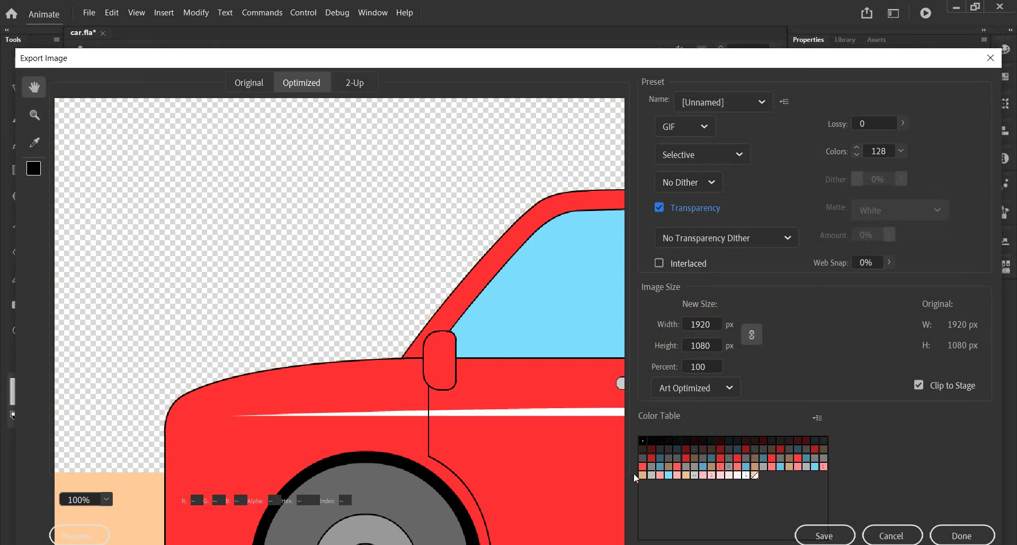
{"action": "left_click_drag", "start_coordinate": [593, 57], "coordinate": [595, 26]}
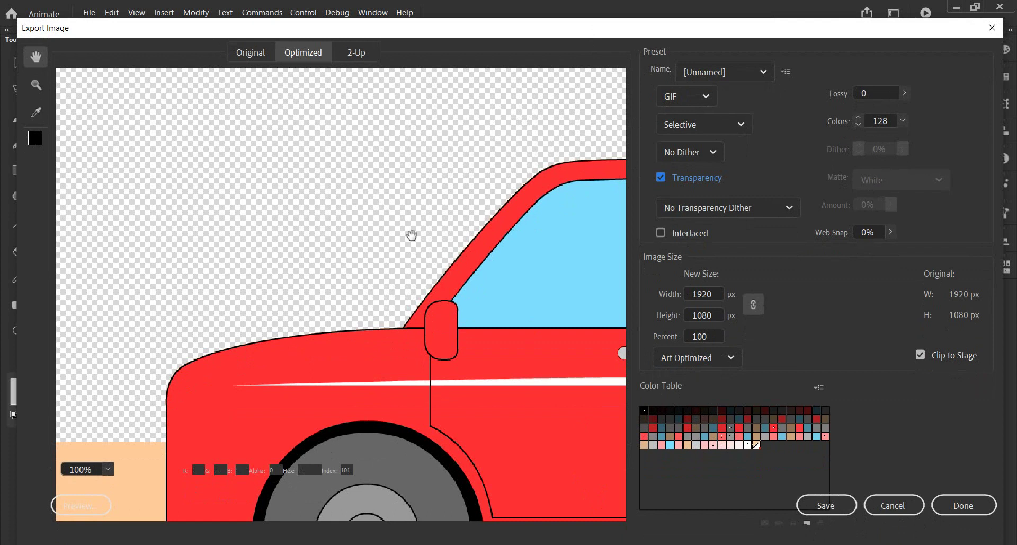
{"action": "left_click", "coordinate": [901, 510]}
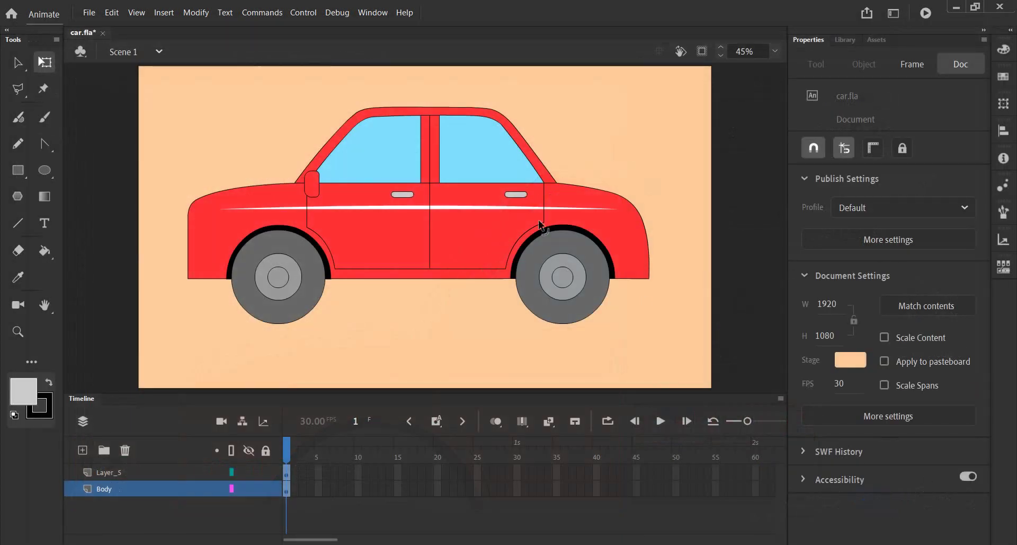
In Export Image, set the JPEG quality to 100% (Maximum).
{"action": "left_click", "coordinate": [89, 16]}
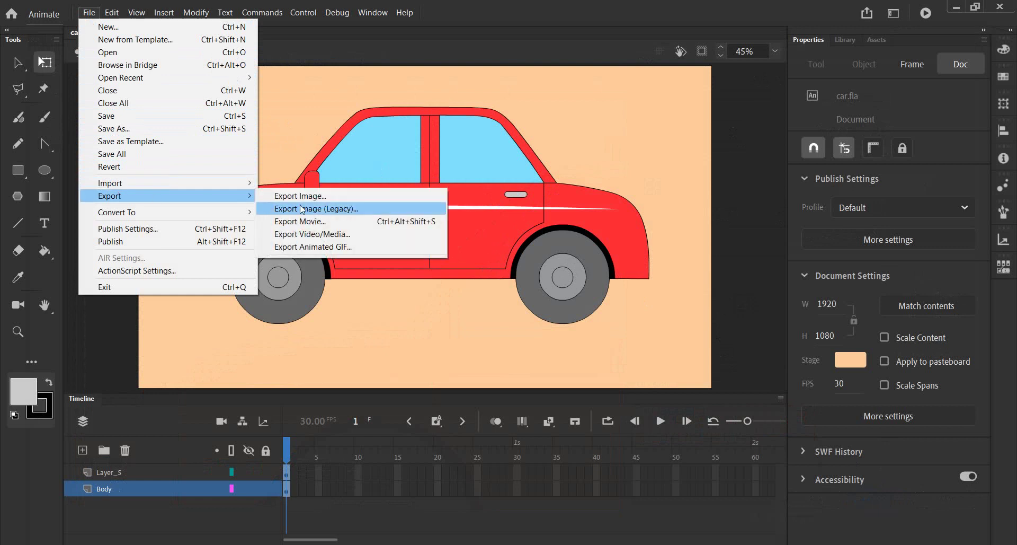
{"action": "left_click", "coordinate": [403, 193]}
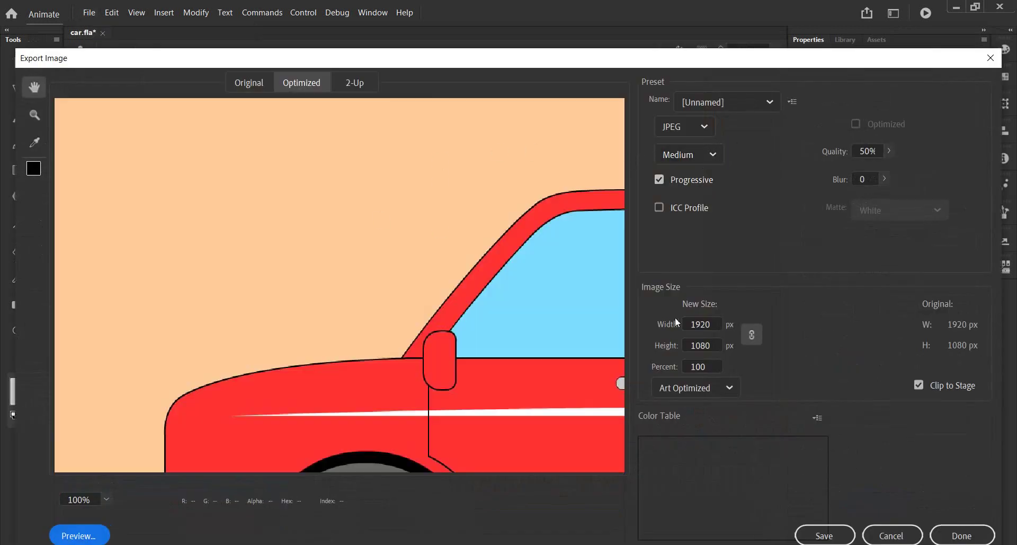
{"action": "left_click", "coordinate": [889, 151]}
{"action": "left_click_drag", "start_coordinate": [863, 164], "coordinate": [939, 172]}
{"action": "left_click", "coordinate": [777, 259]}
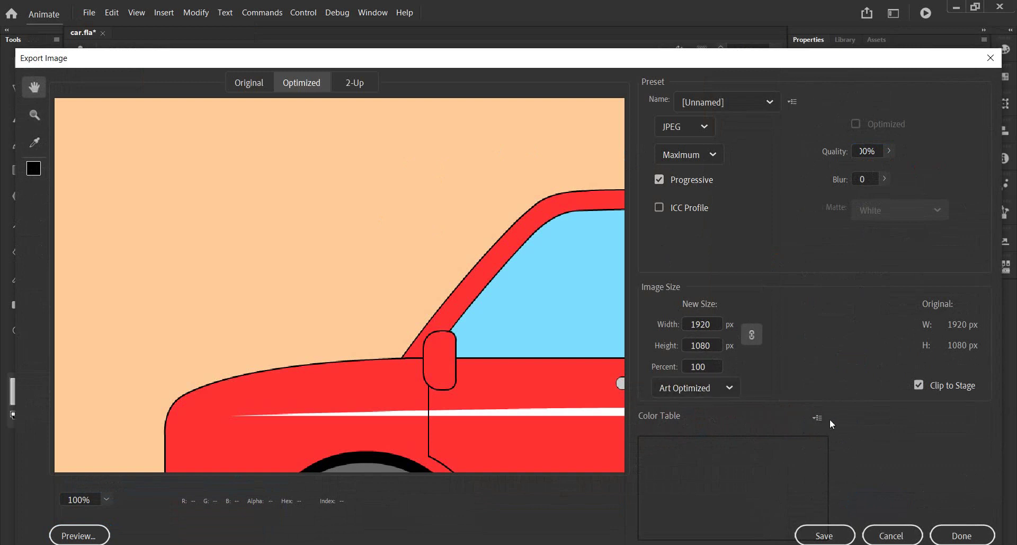
Save the exported image to the Desktop as car.jpg.
{"action": "left_click", "coordinate": [824, 535]}
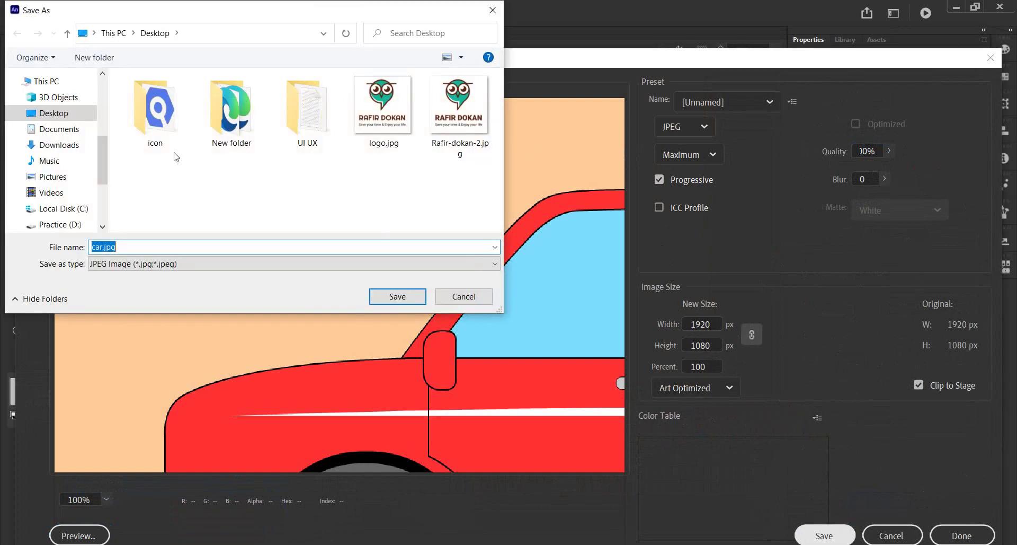
{"action": "left_click", "coordinate": [59, 114]}
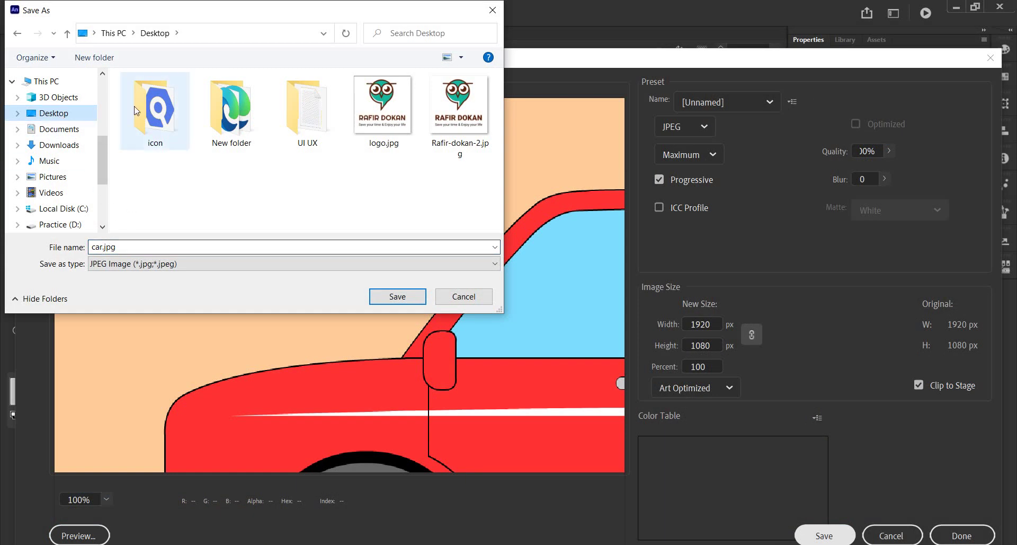
{"action": "left_click_drag", "start_coordinate": [127, 13], "coordinate": [412, 75]}
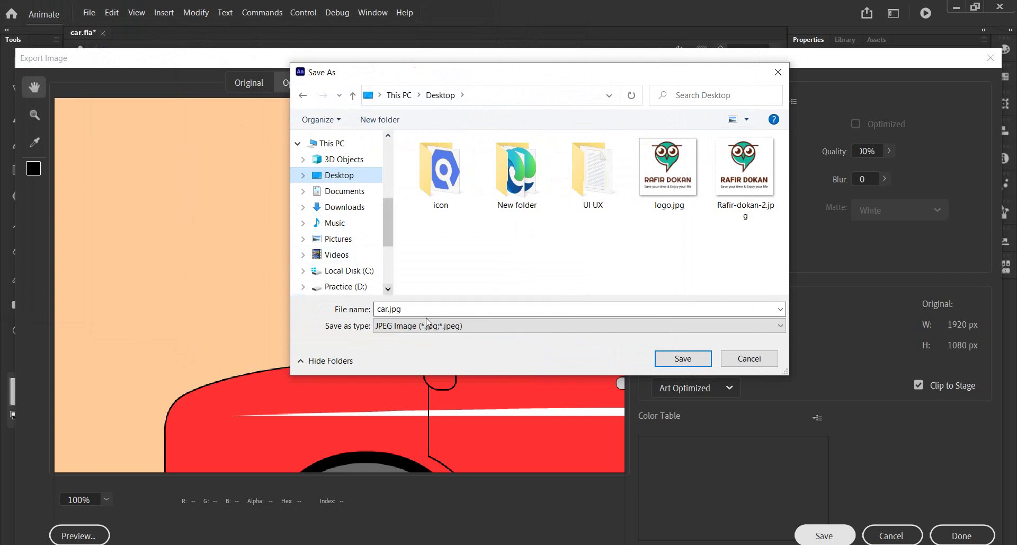
{"action": "double_click", "coordinate": [401, 309]}
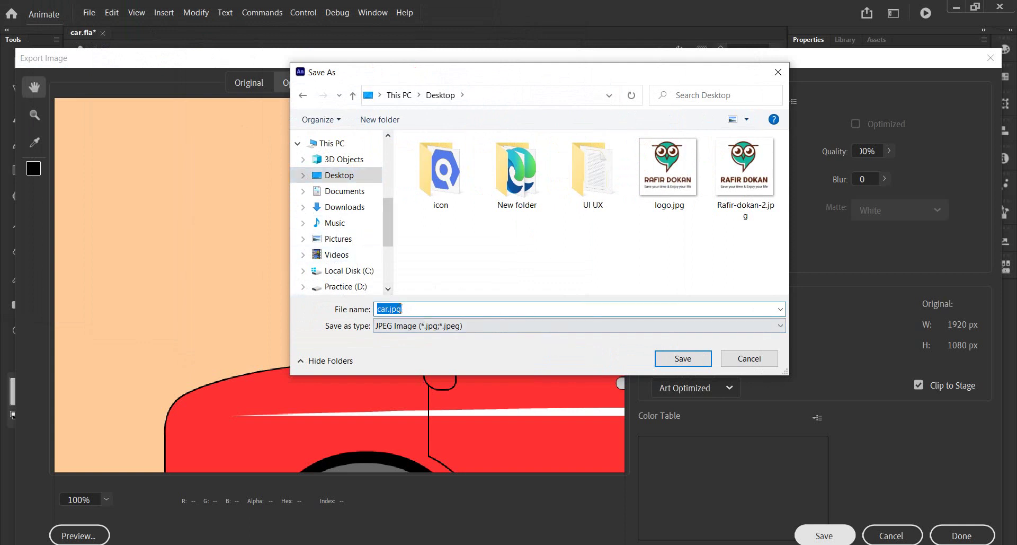
{"action": "left_click", "coordinate": [683, 359]}
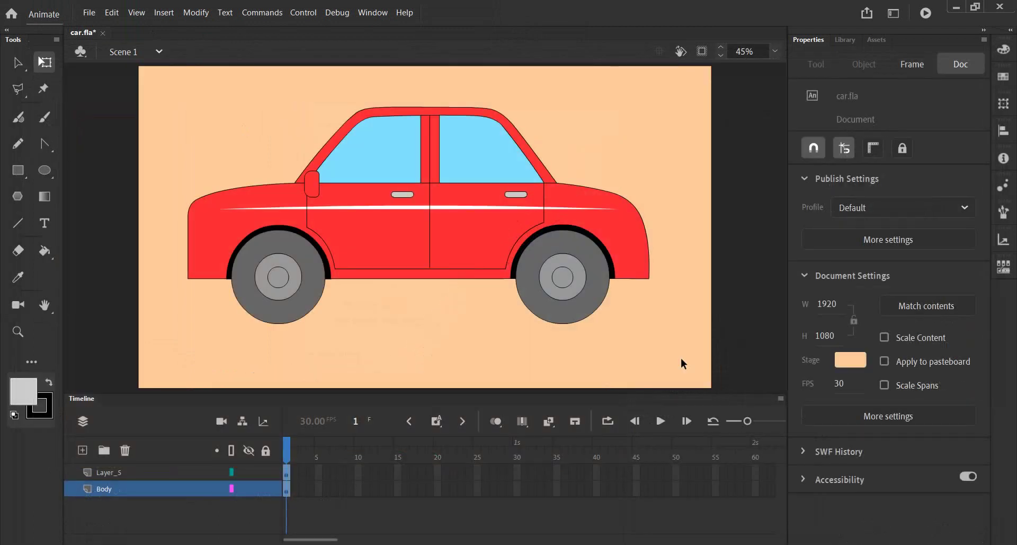
Open car.jpg from the desktop in Photos, inspect the red car on peach, and close it.
{"action": "left_click", "coordinate": [956, 8]}
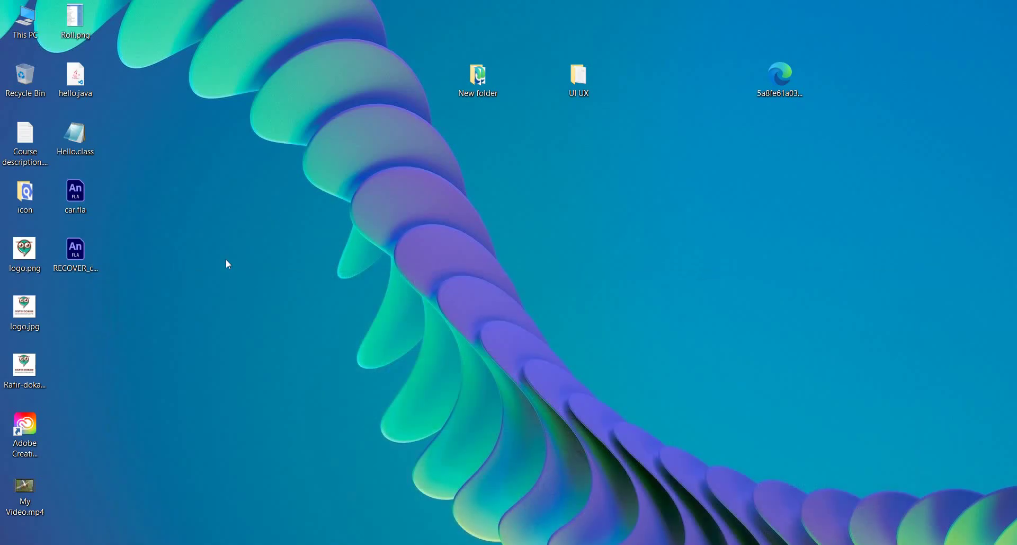
{"action": "double_click", "coordinate": [75, 313]}
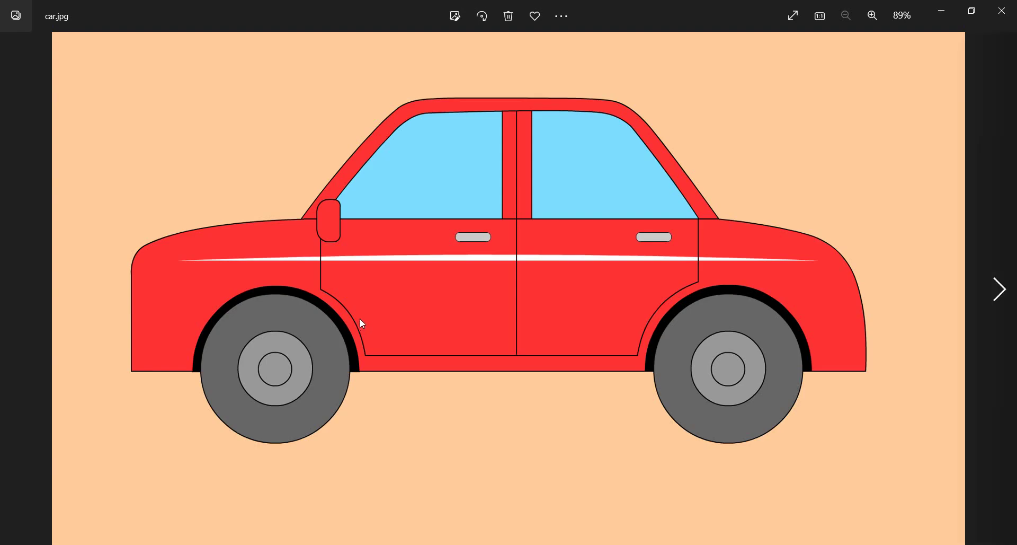
{"action": "scroll", "coordinate": [362, 324], "scroll_direction": "up", "scroll_amount": 2}
{"action": "scroll", "coordinate": [362, 325], "scroll_direction": "down", "scroll_amount": 3}
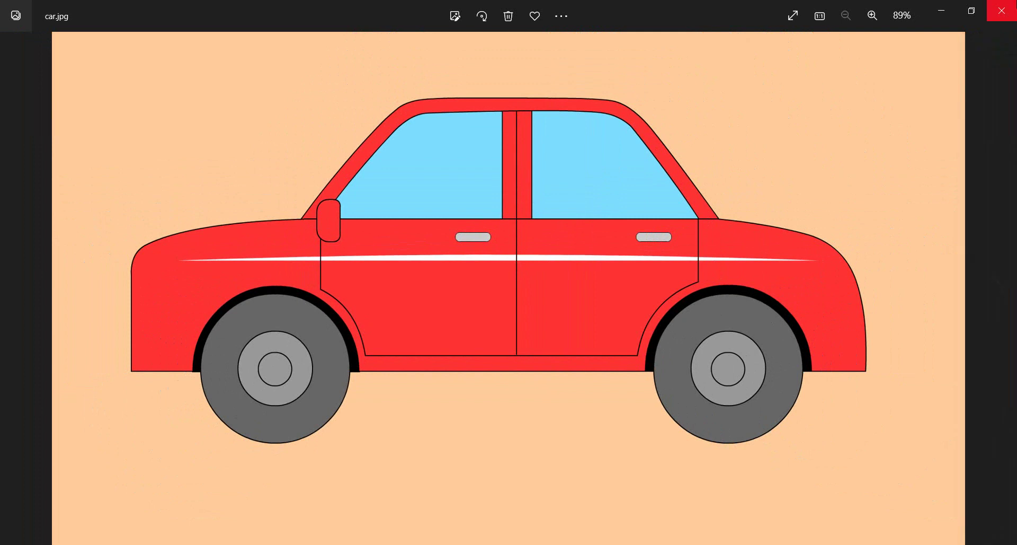
{"action": "left_click", "coordinate": [1001, 10]}
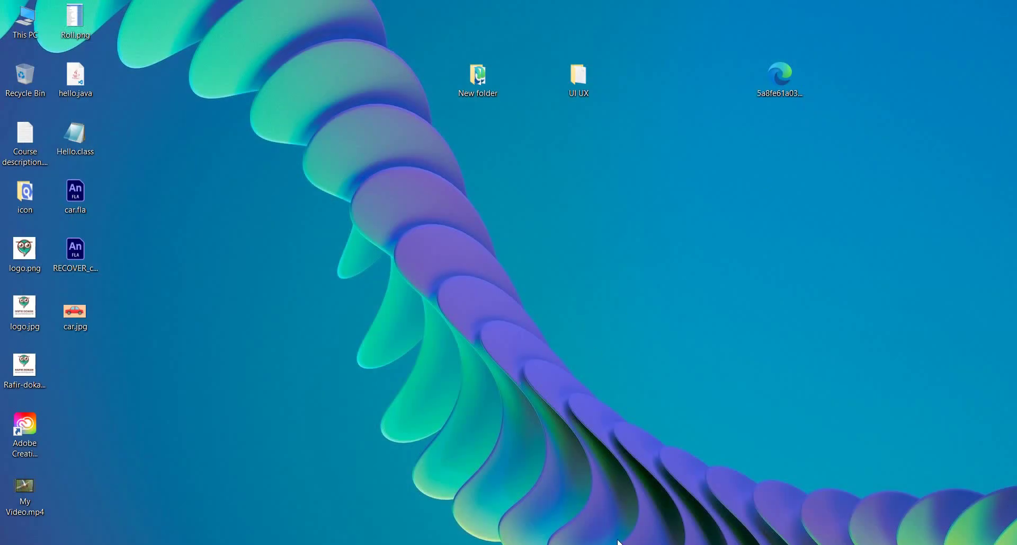